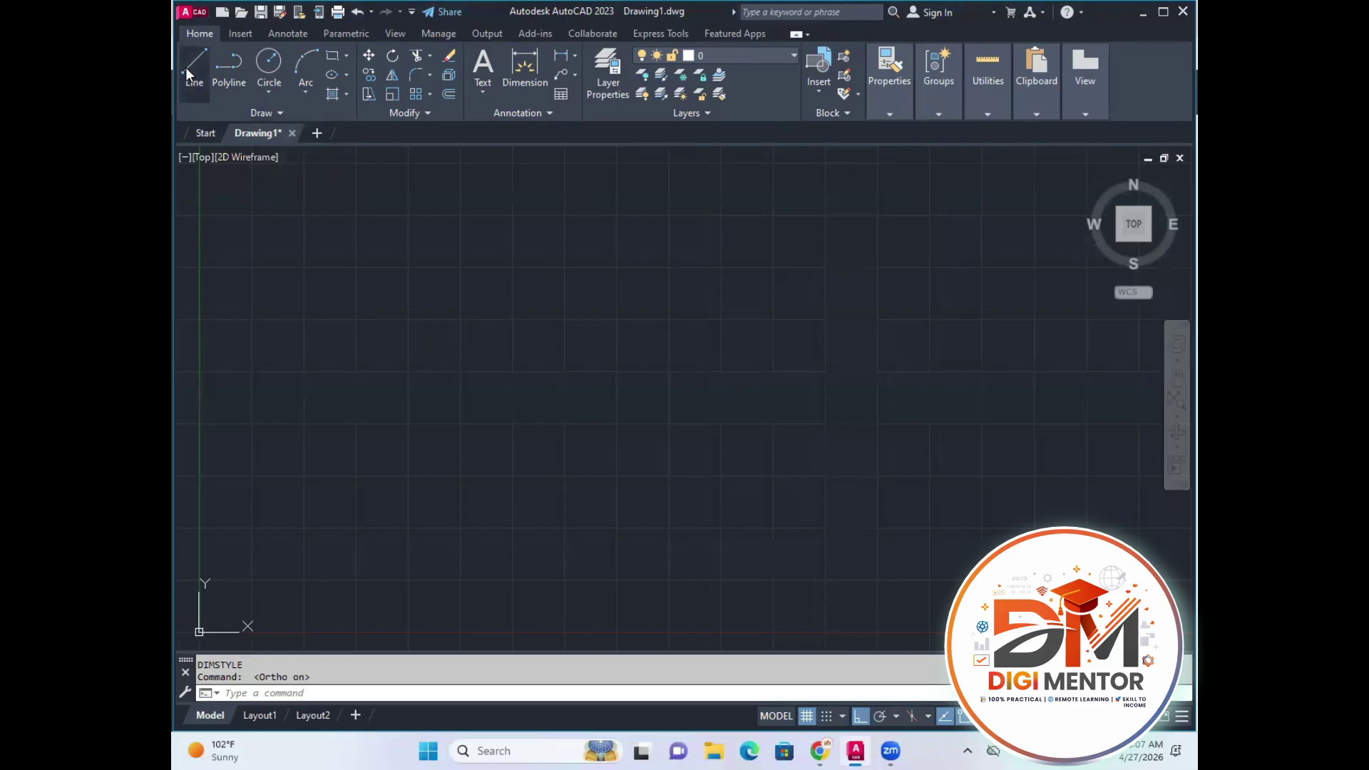
Draw a horizontal line 34' long to the right as the plan's bottom edge.
click(372, 591)
text(34)
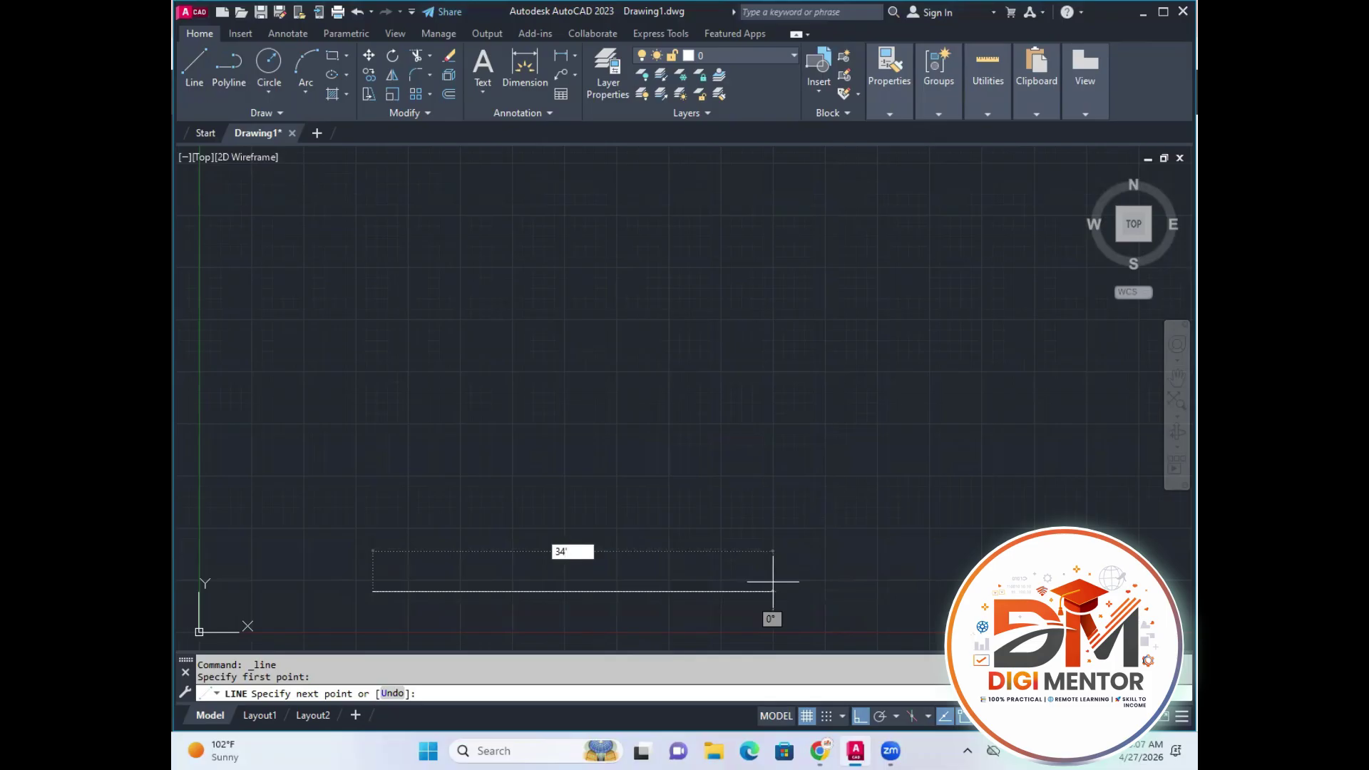
text(')
key(Return)
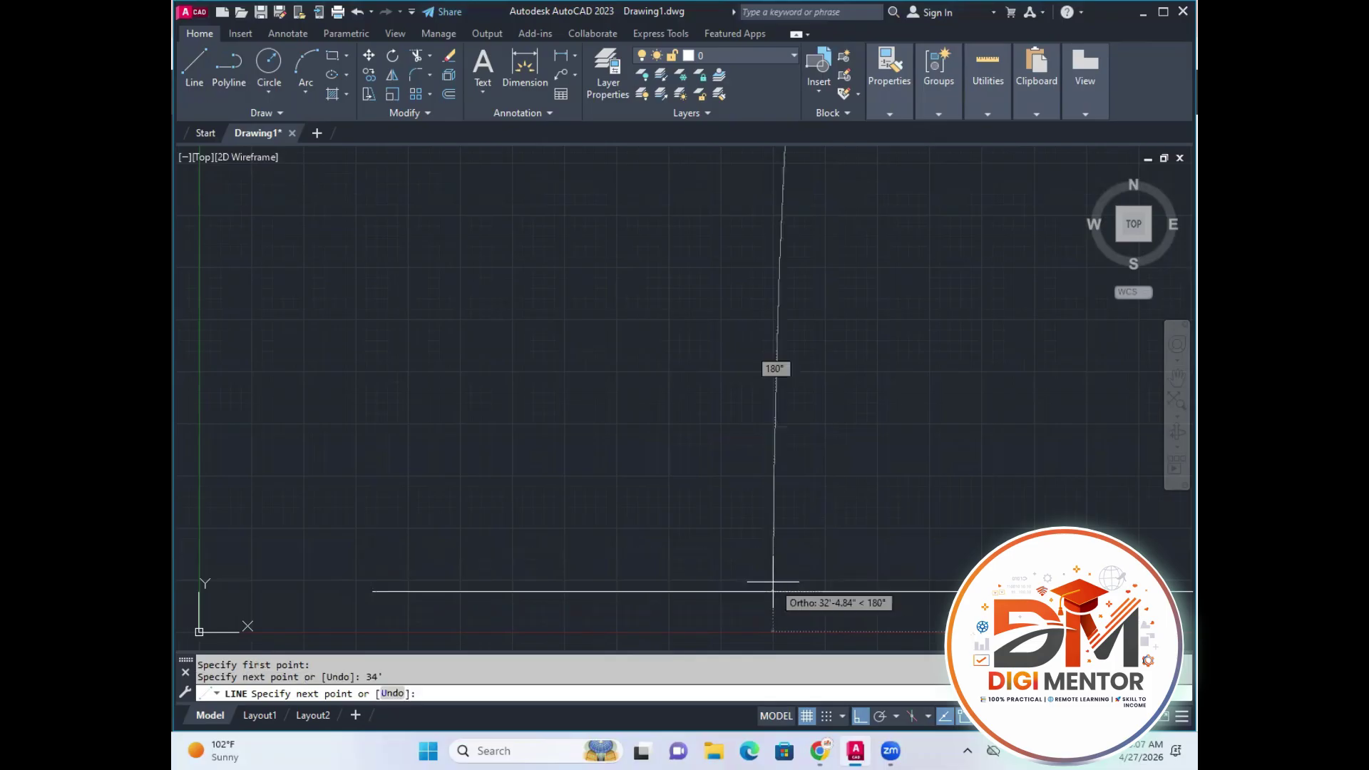
key(Return)
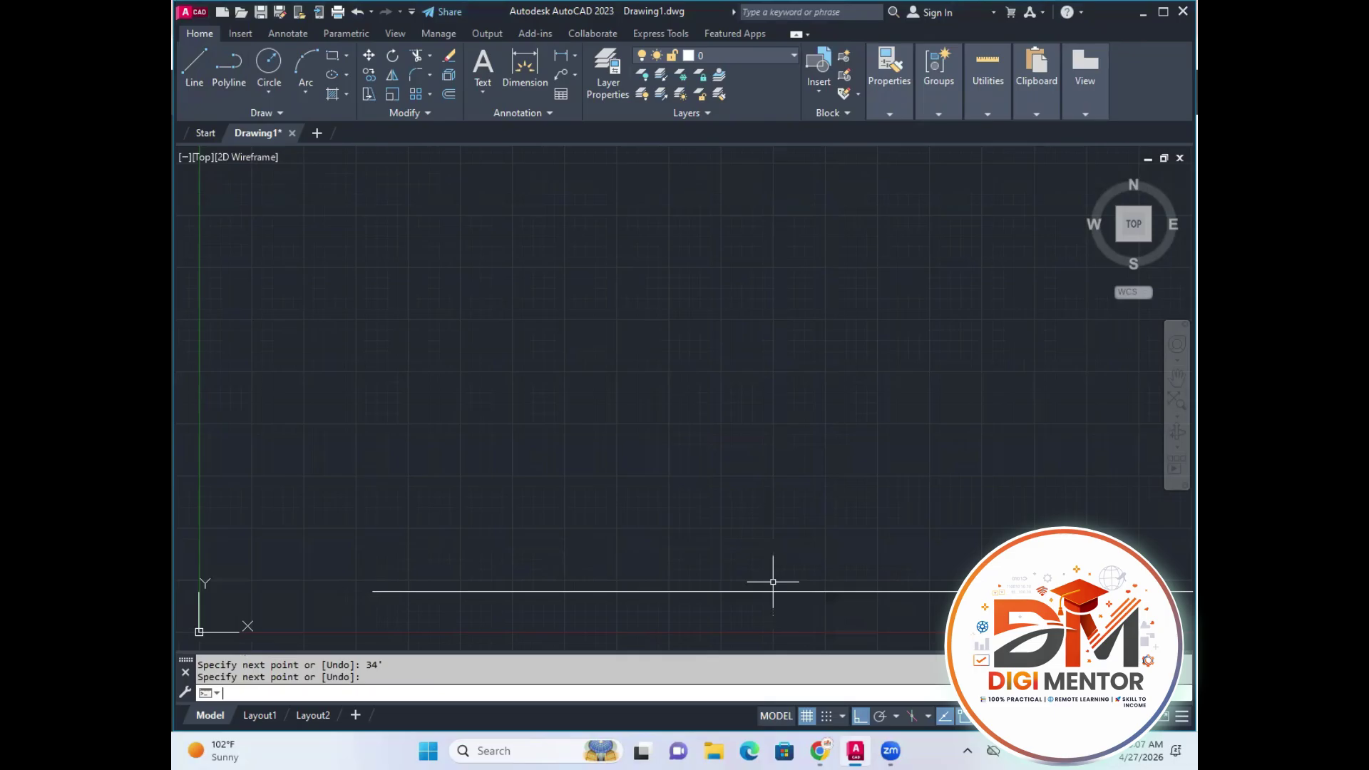
Draw a vertical line 41' long upward from the left end of the horizontal line.
click(194, 64)
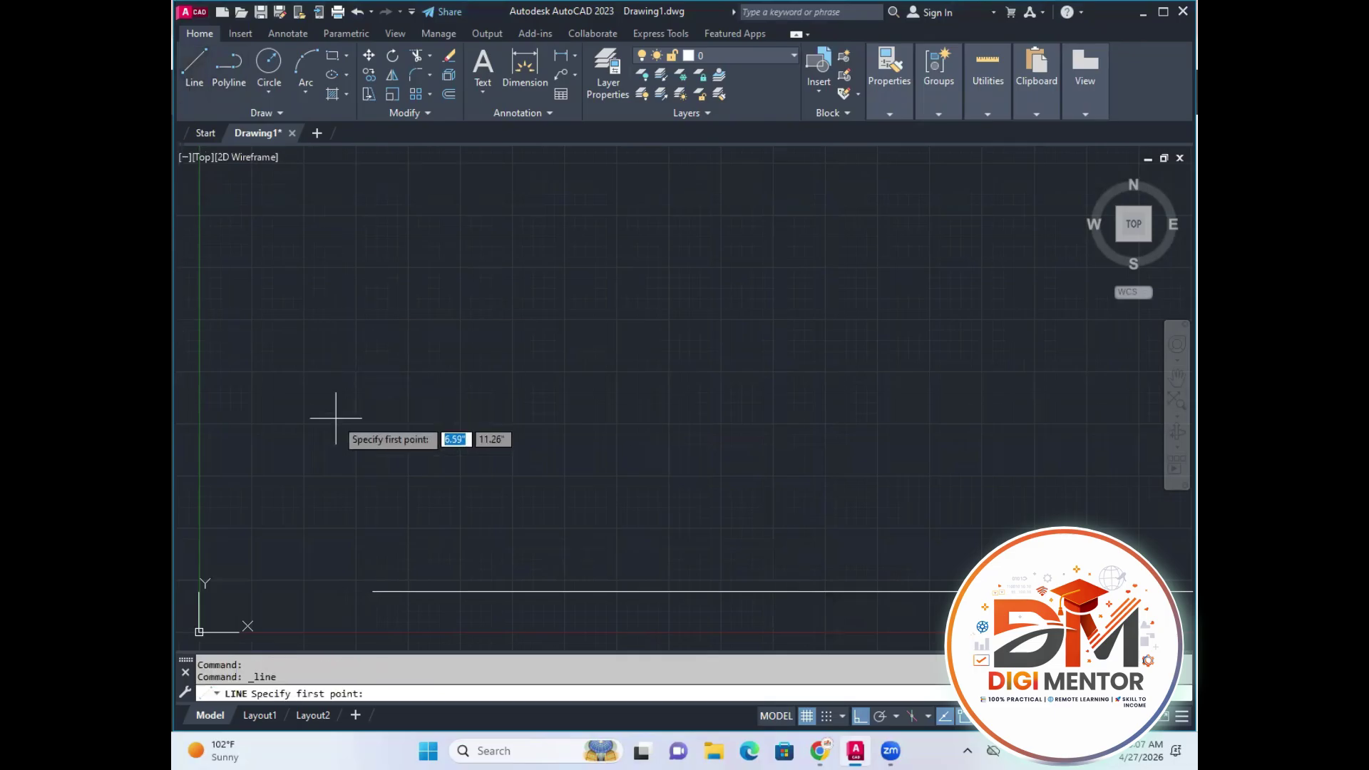
click(372, 592)
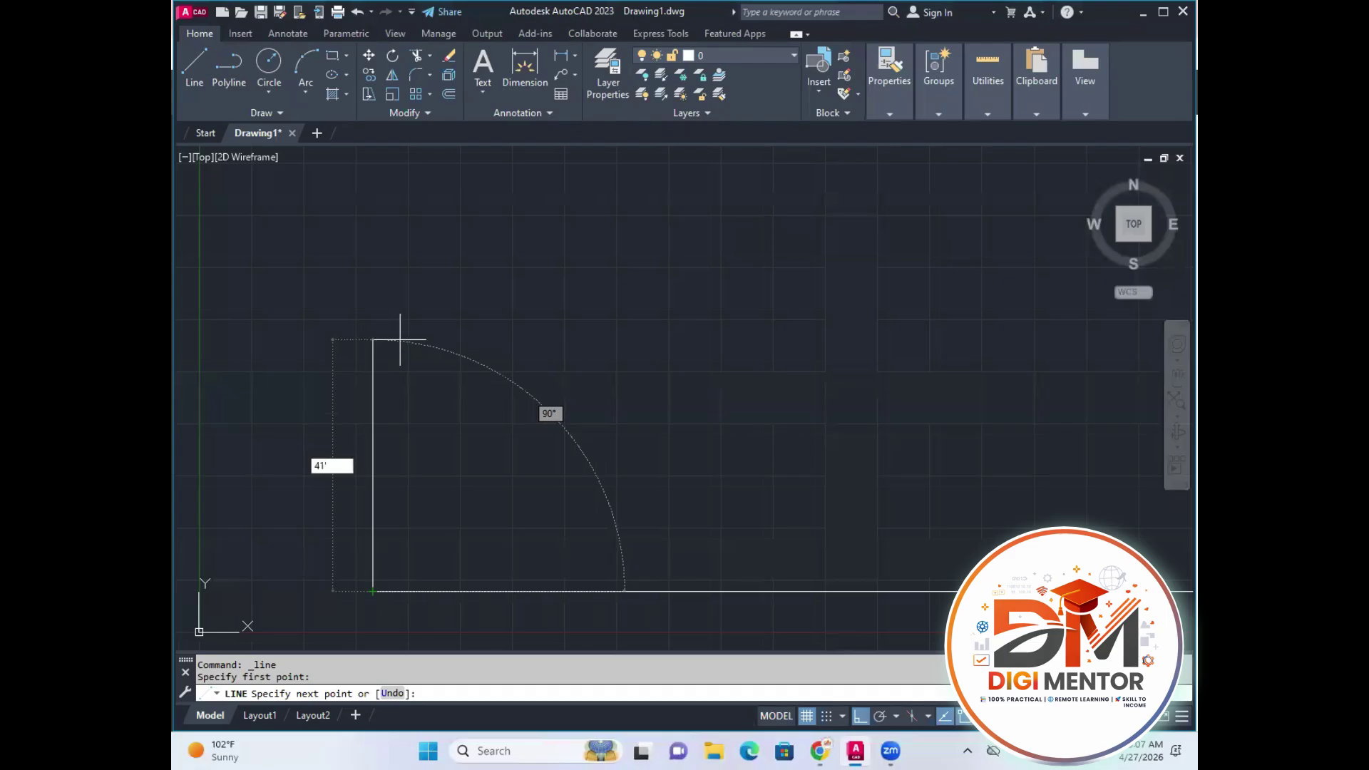
key(Return)
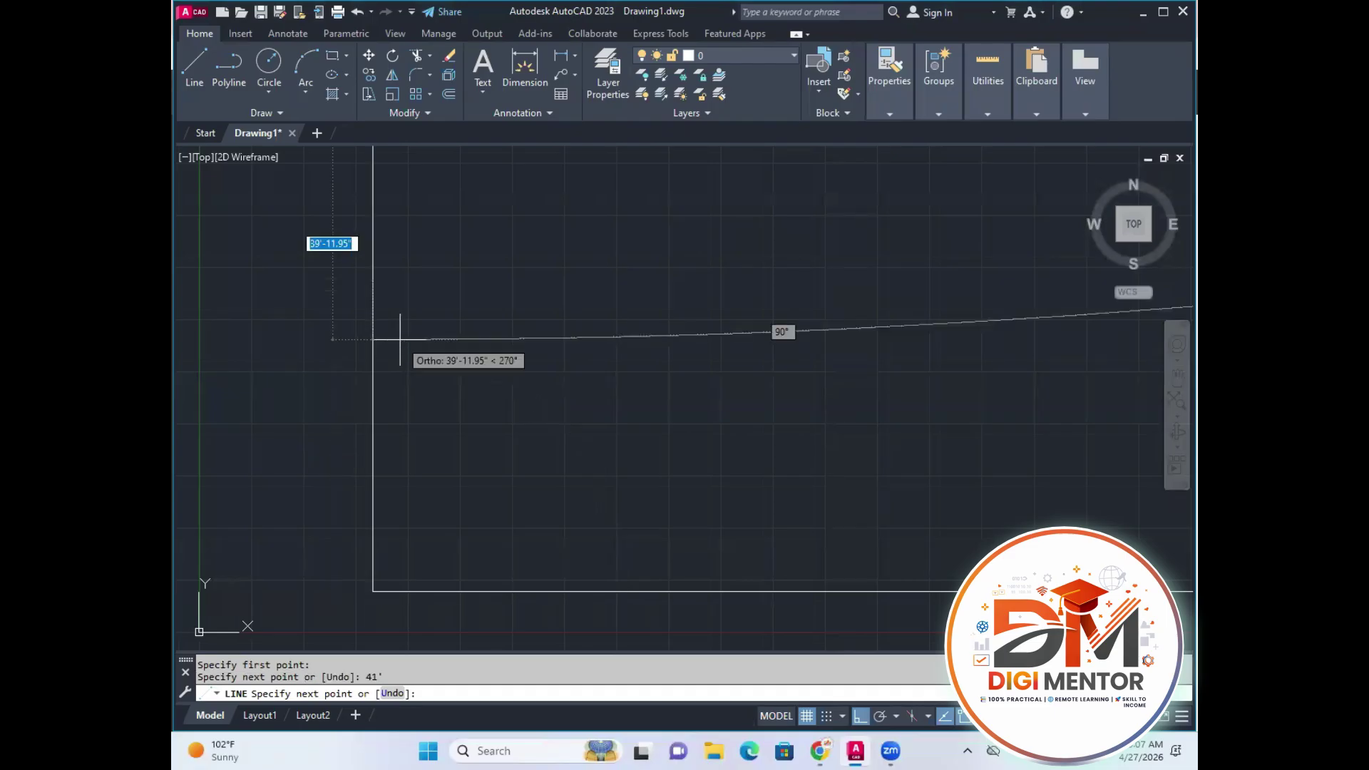
key(Return)
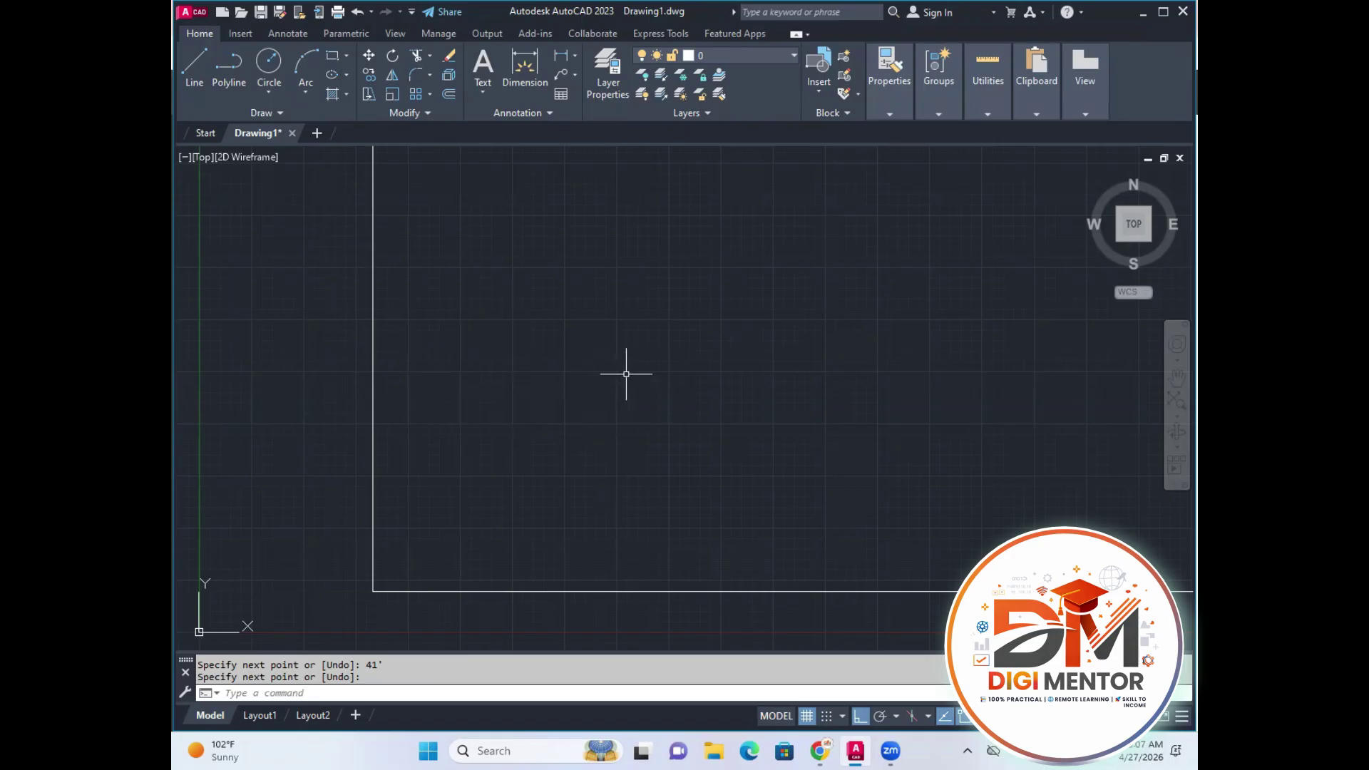
Stop showing the UCS icon at the origin and turn off the drawing grid.
middle_click(632, 348)
middle_click(633, 349)
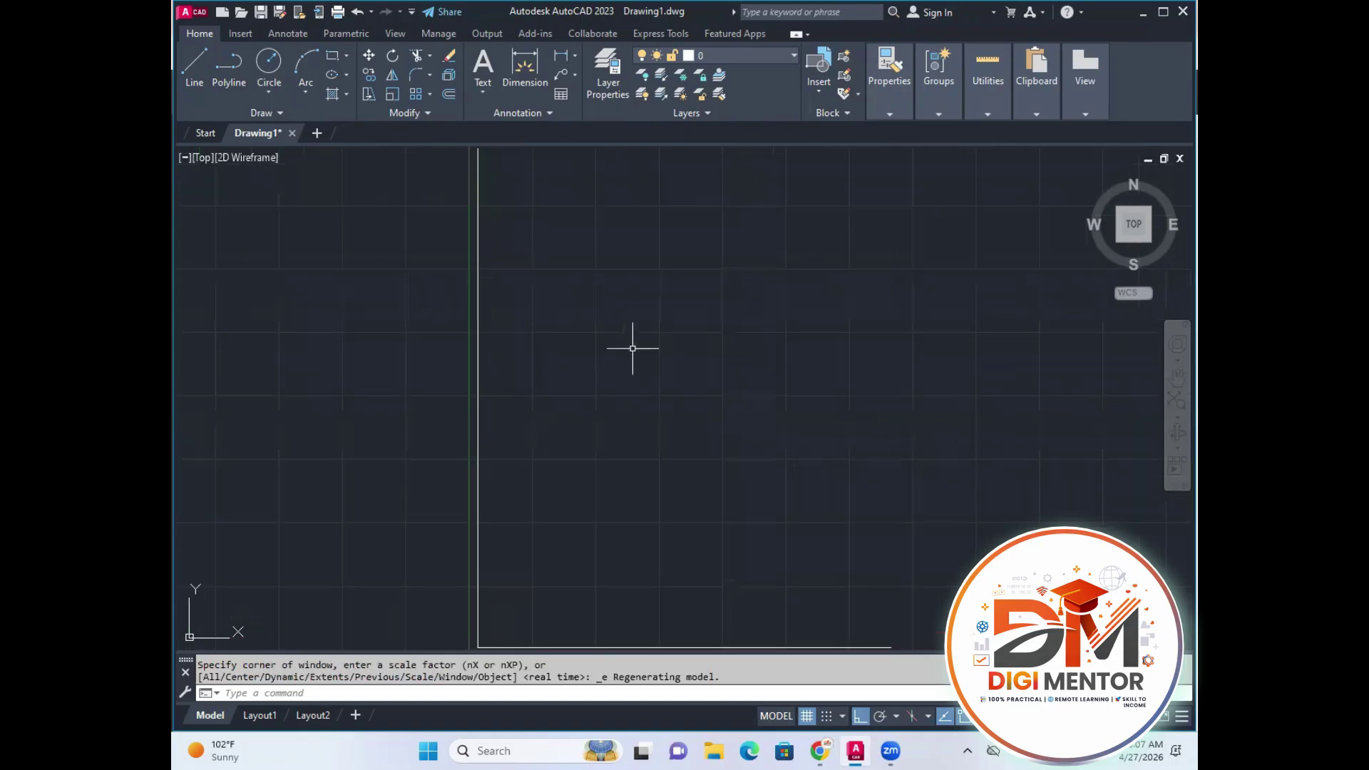
scroll(631, 339, down, 2)
middle_drag(616, 395, 631, 374)
middle_drag(564, 311, 565, 335)
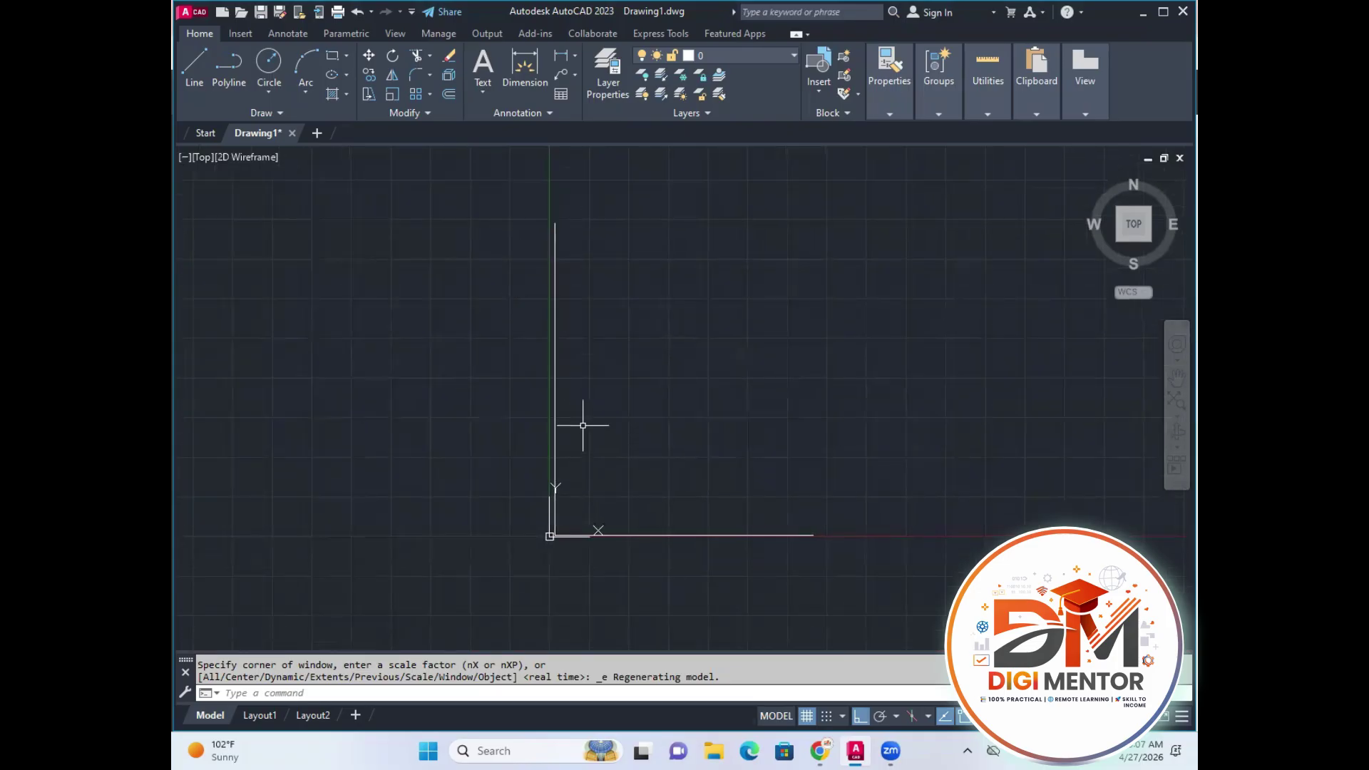
middle_drag(585, 408, 578, 423)
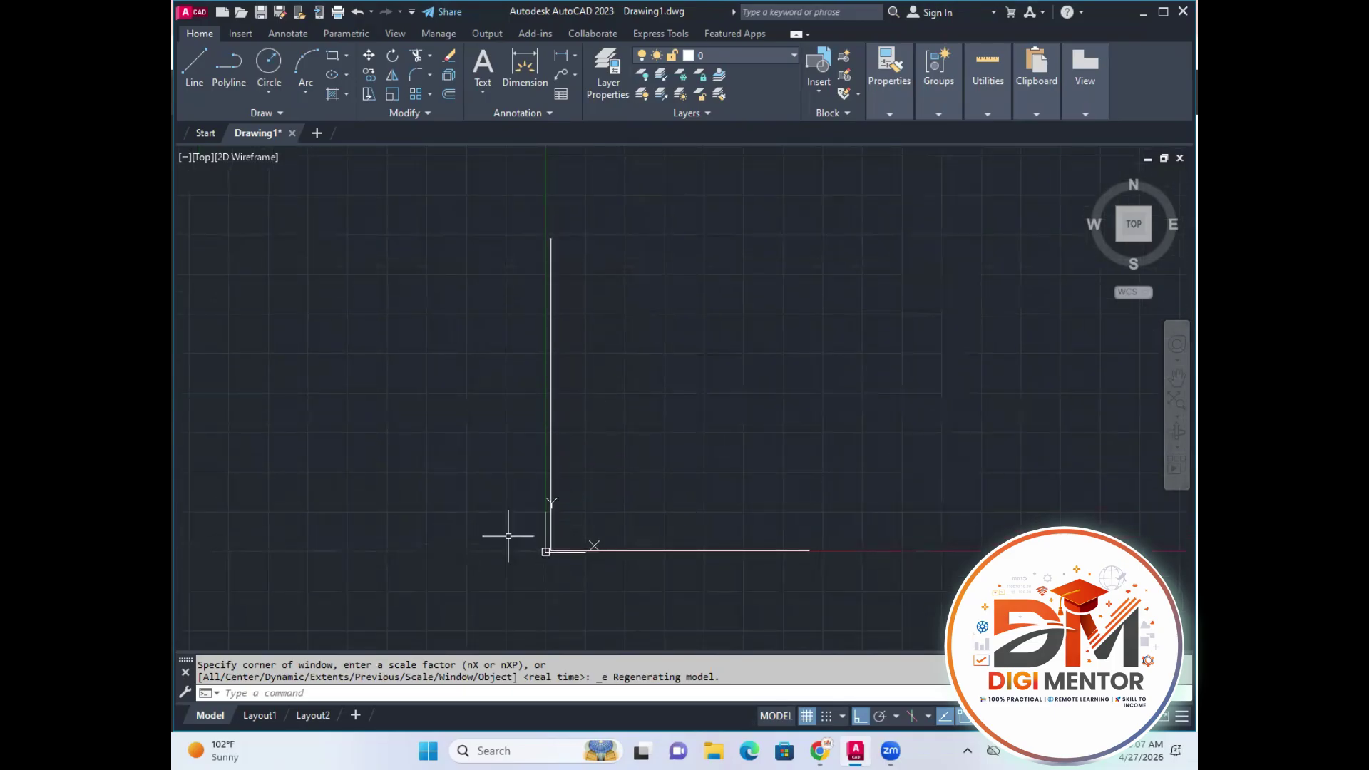
right_click(545, 551)
mouse_move(592, 547)
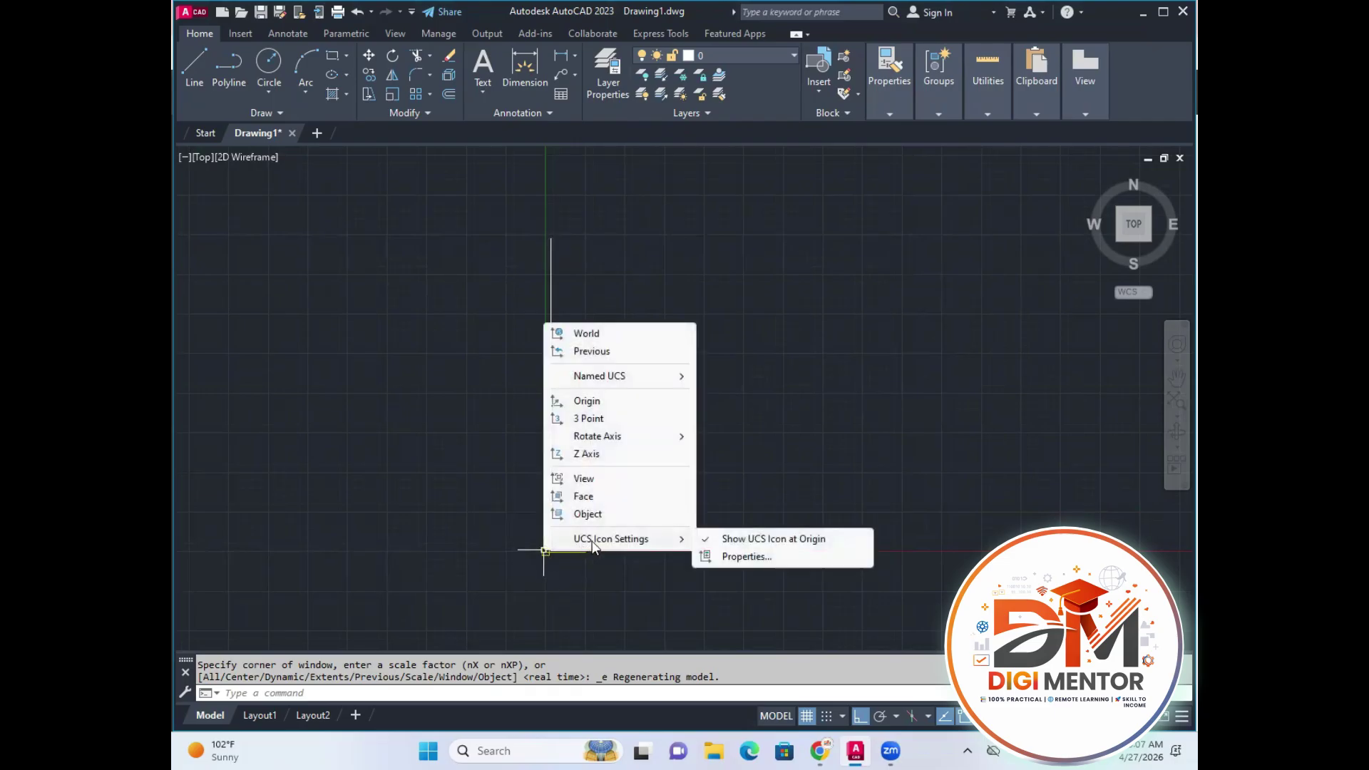
click(714, 540)
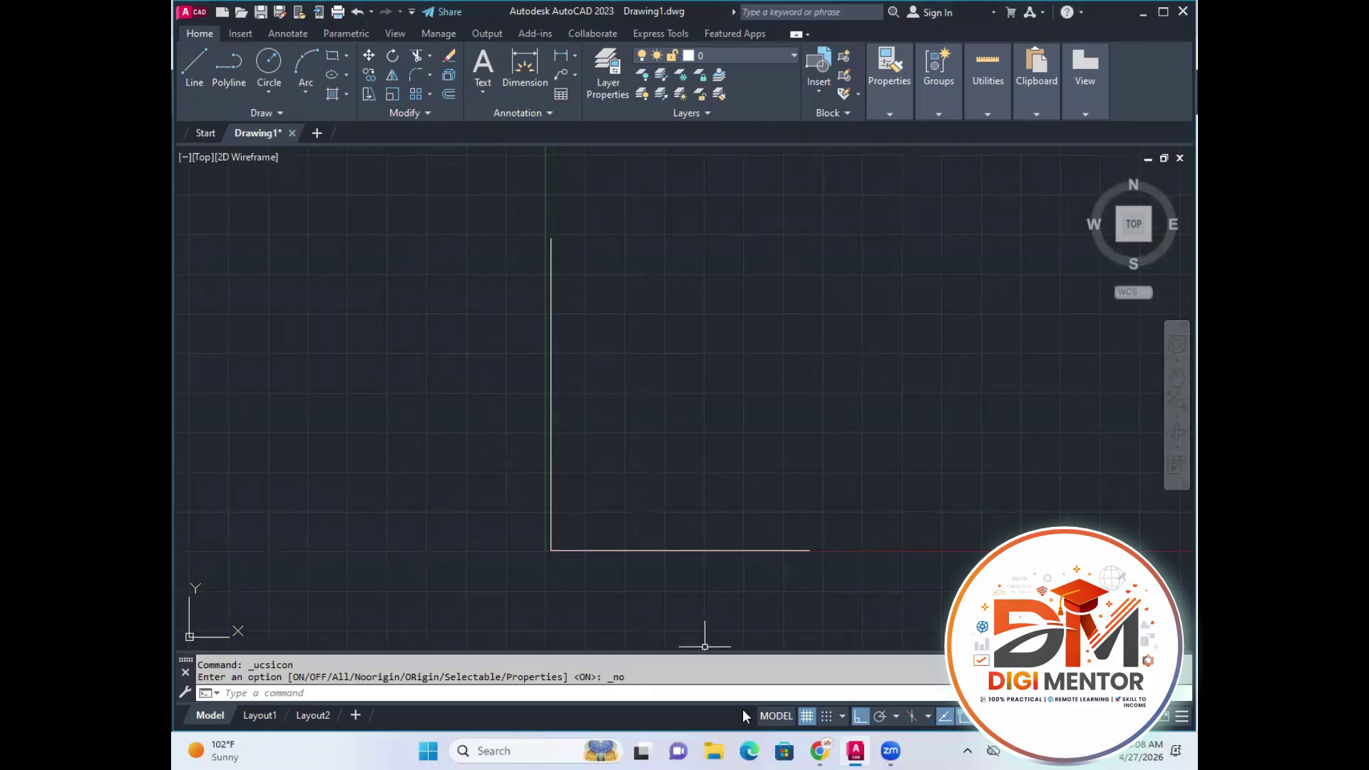
click(806, 716)
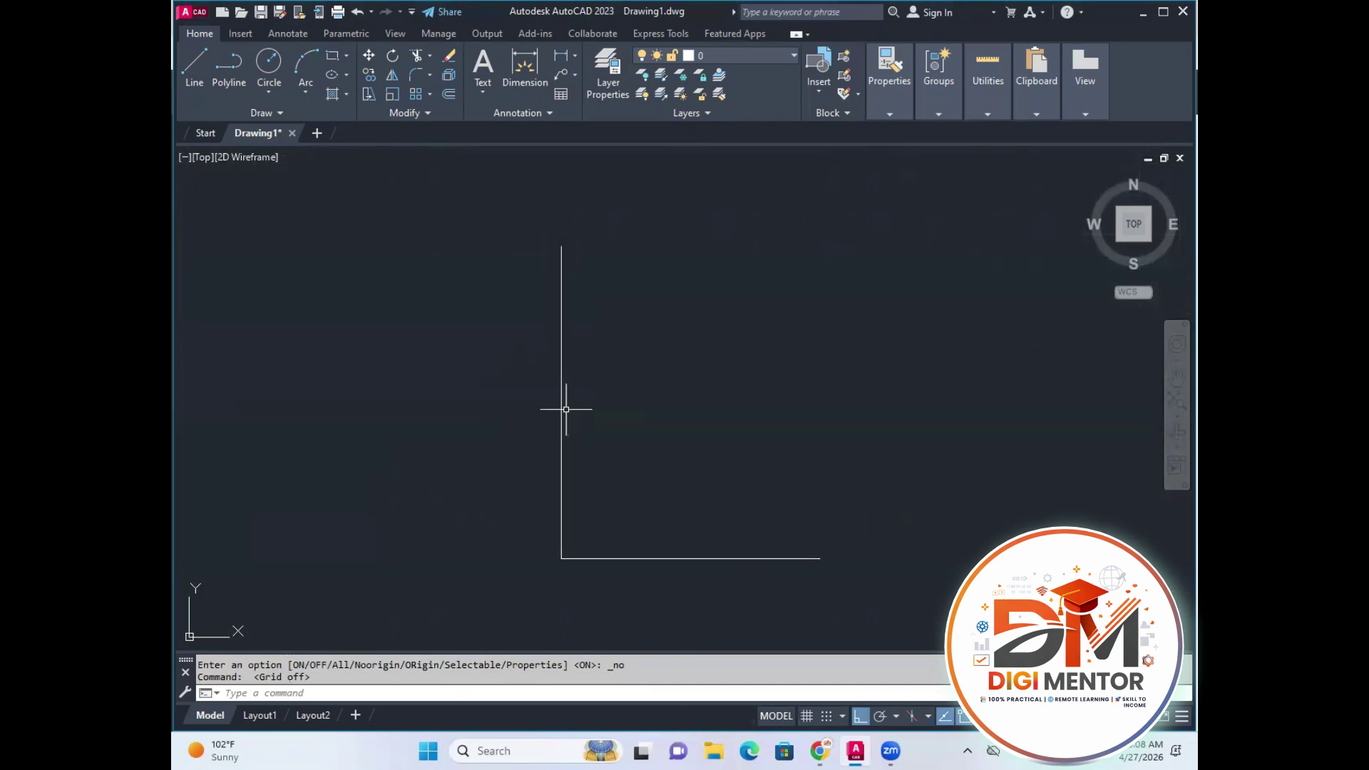
Copy the vertical line from its lower endpoint to the right end of the bottom line.
mouse_move(579, 417)
middle_down()
mouse_move(593, 410)
mouse_move(591, 428)
middle_up()
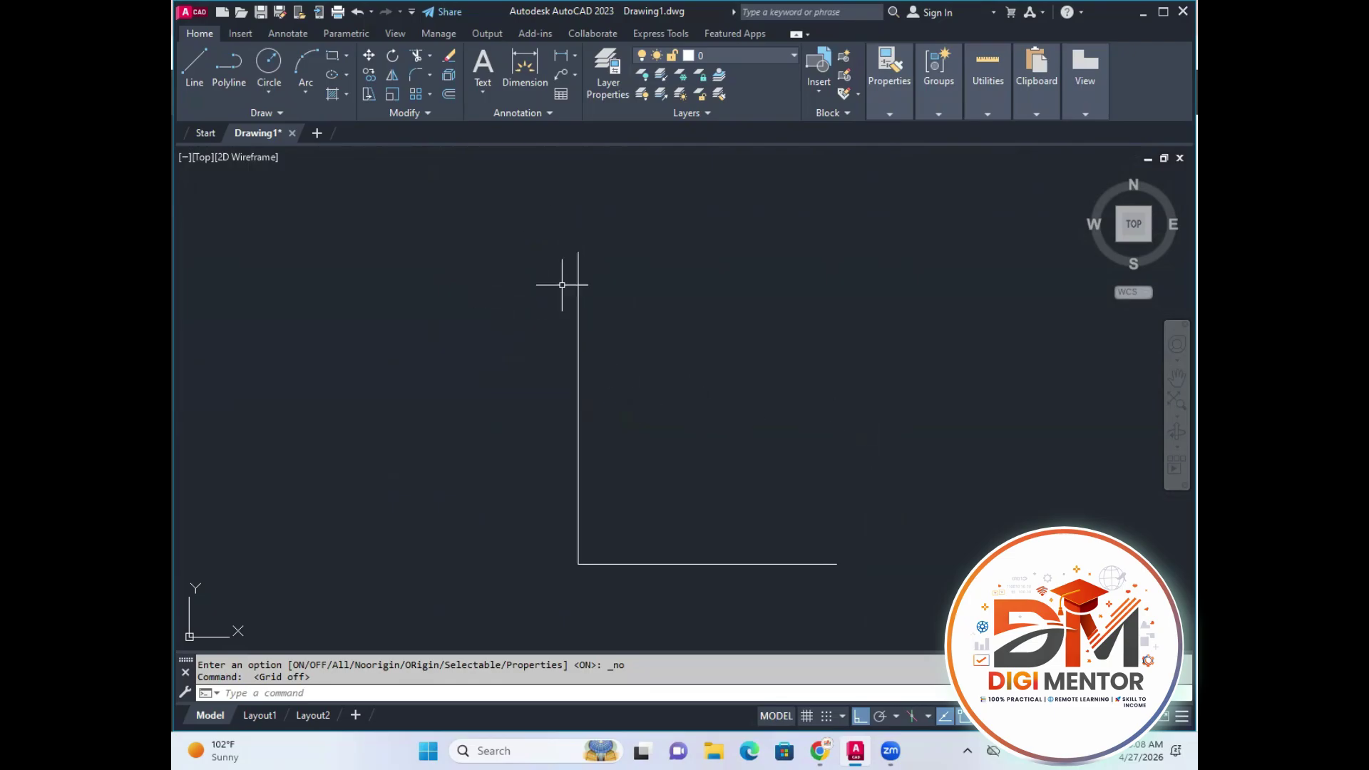
click(370, 74)
click(606, 281)
click(551, 328)
key(Return)
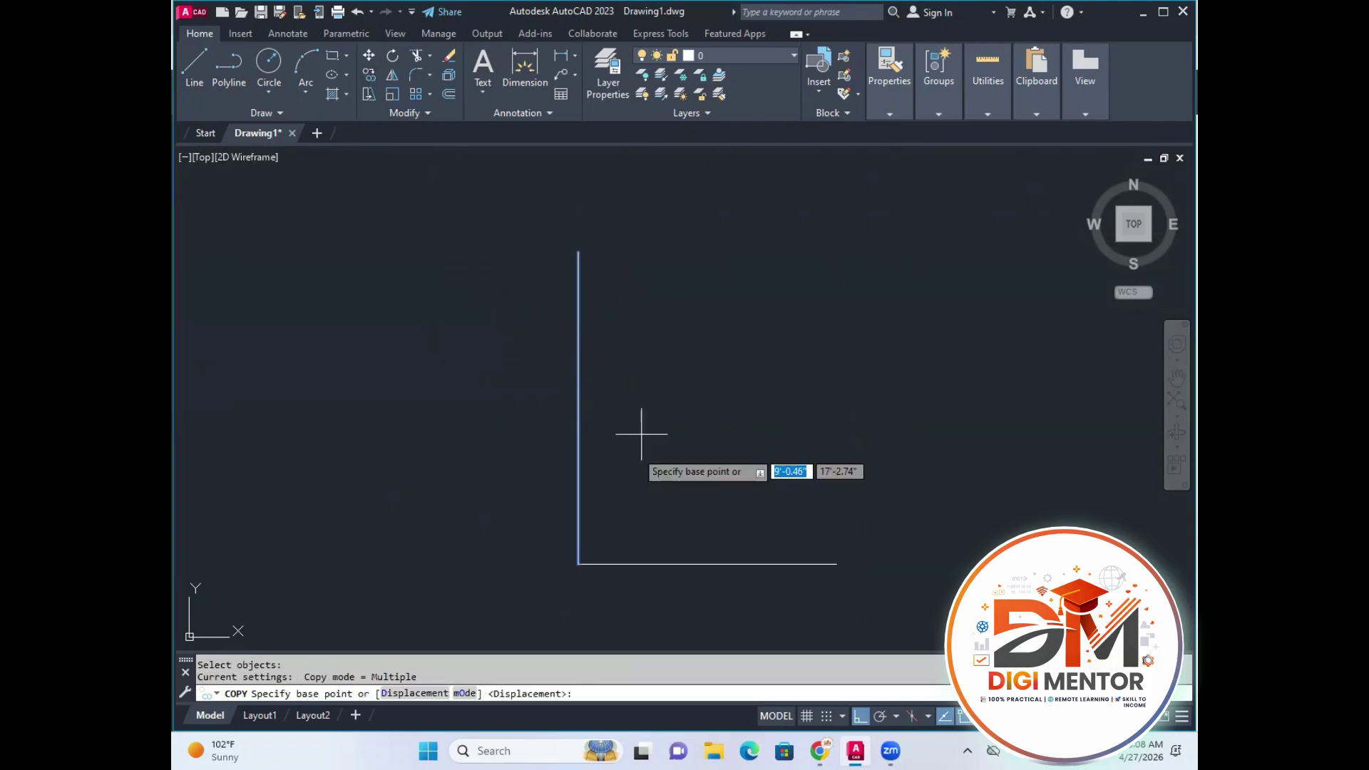
click(578, 564)
click(838, 564)
key(Return)
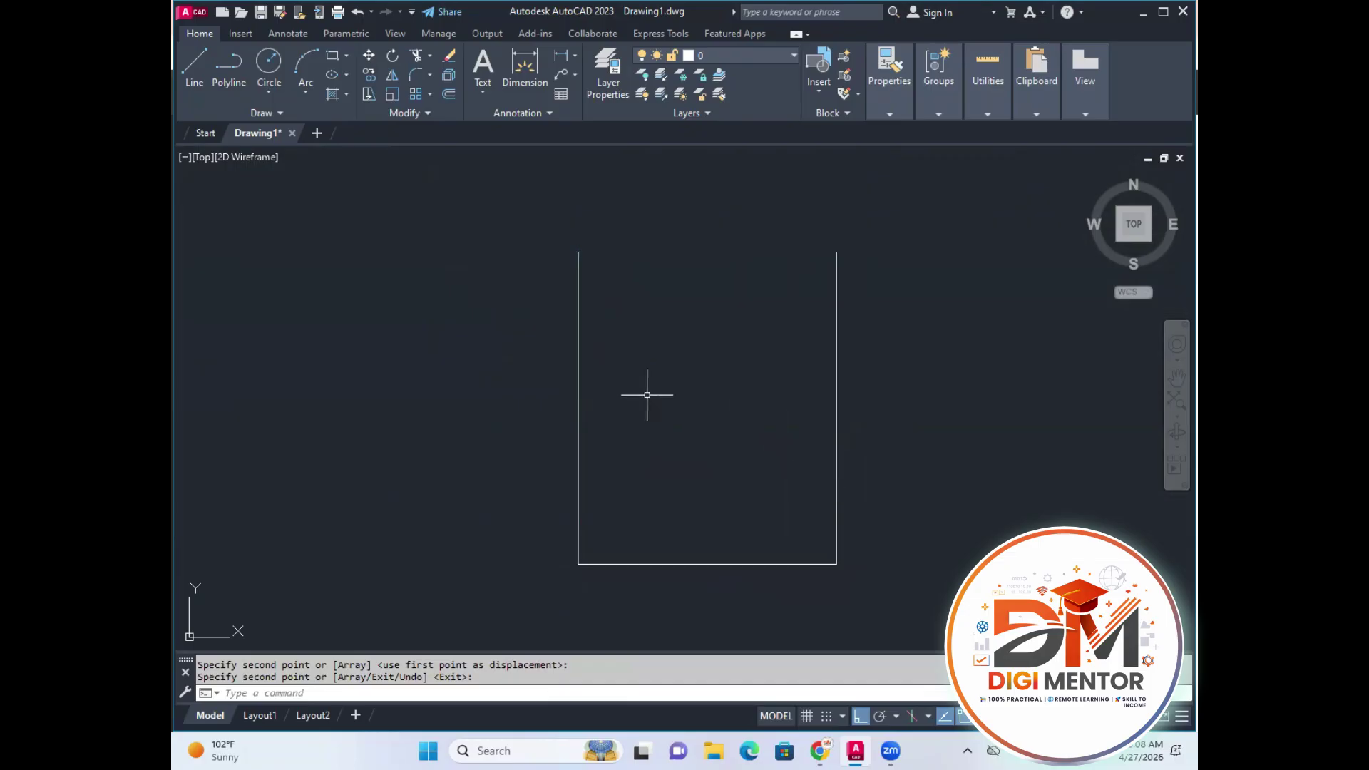
Copy the bottom line from its right endpoint to the upper end of the right vertical line, closing the rectangle.
click(371, 75)
click(756, 479)
click(707, 570)
key(Return)
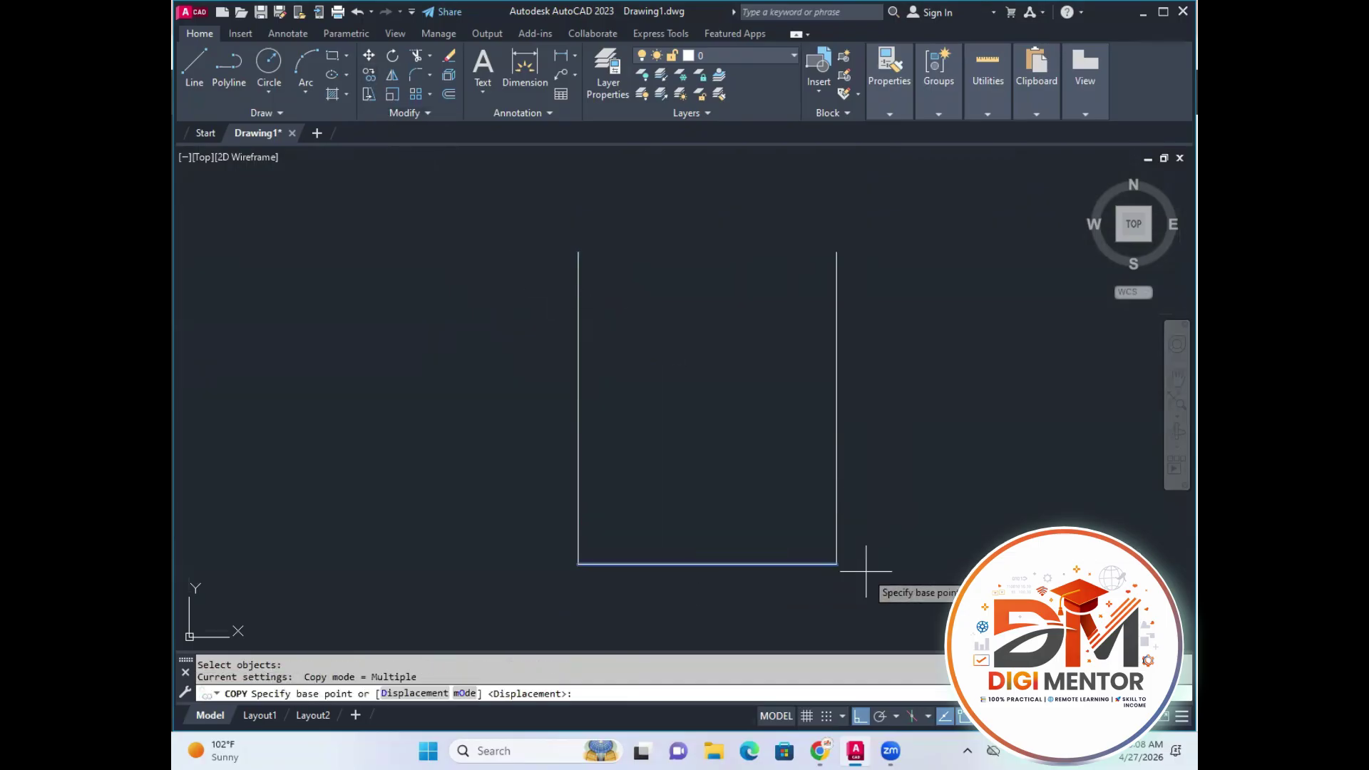
click(837, 564)
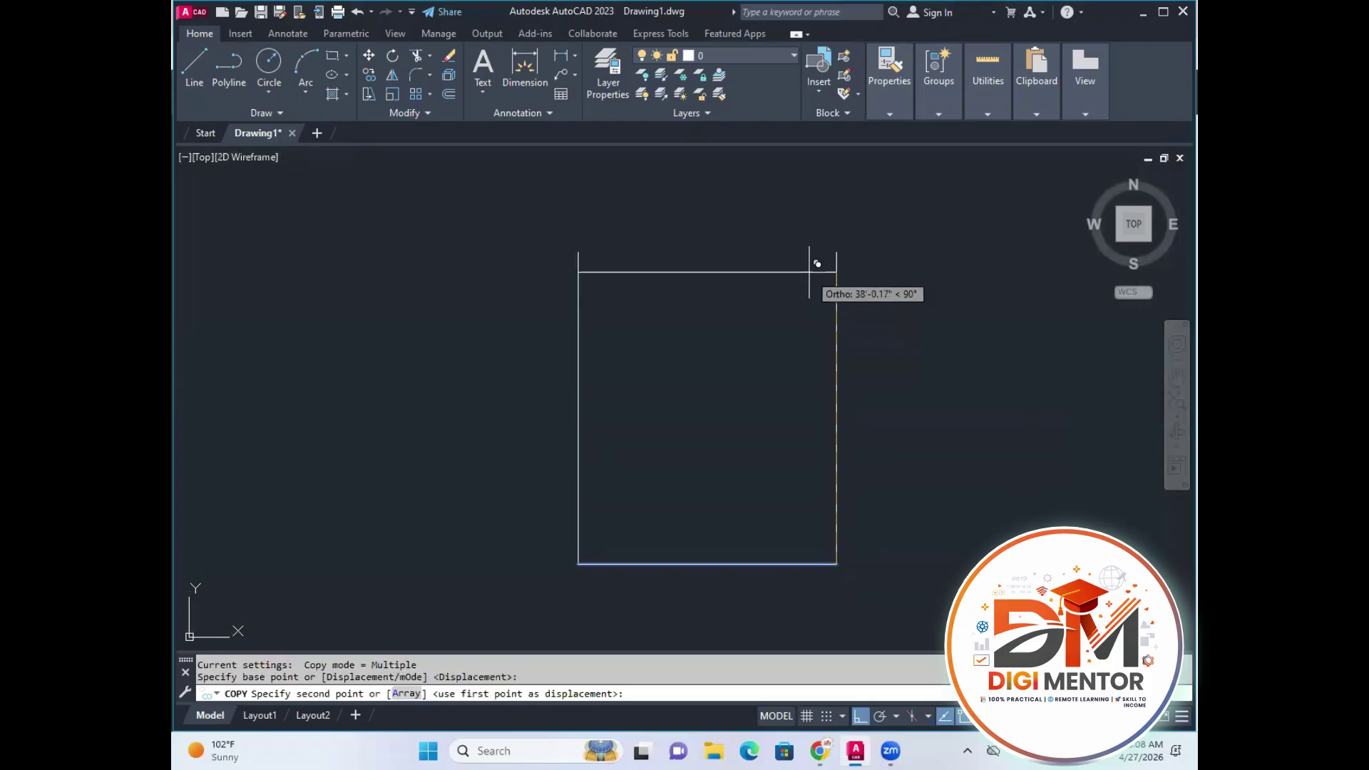
click(837, 252)
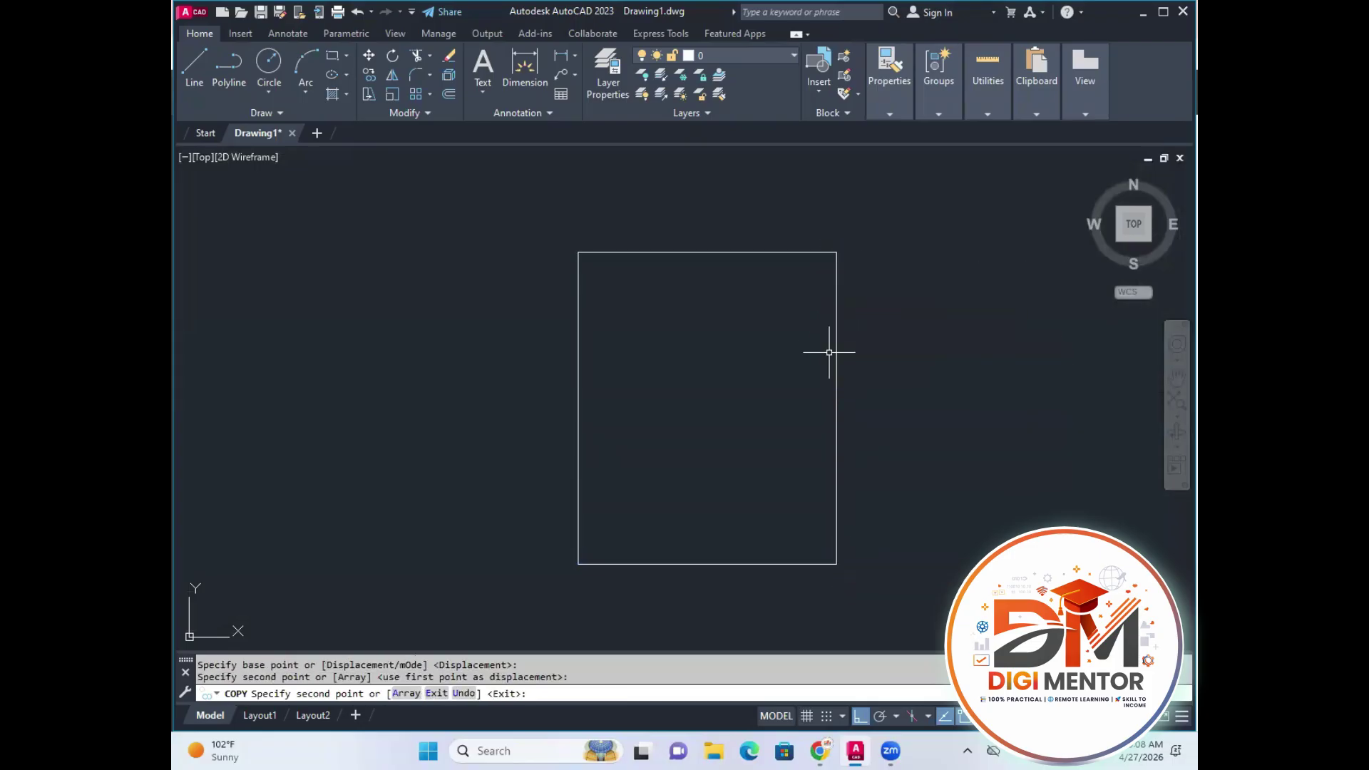
key(Return)
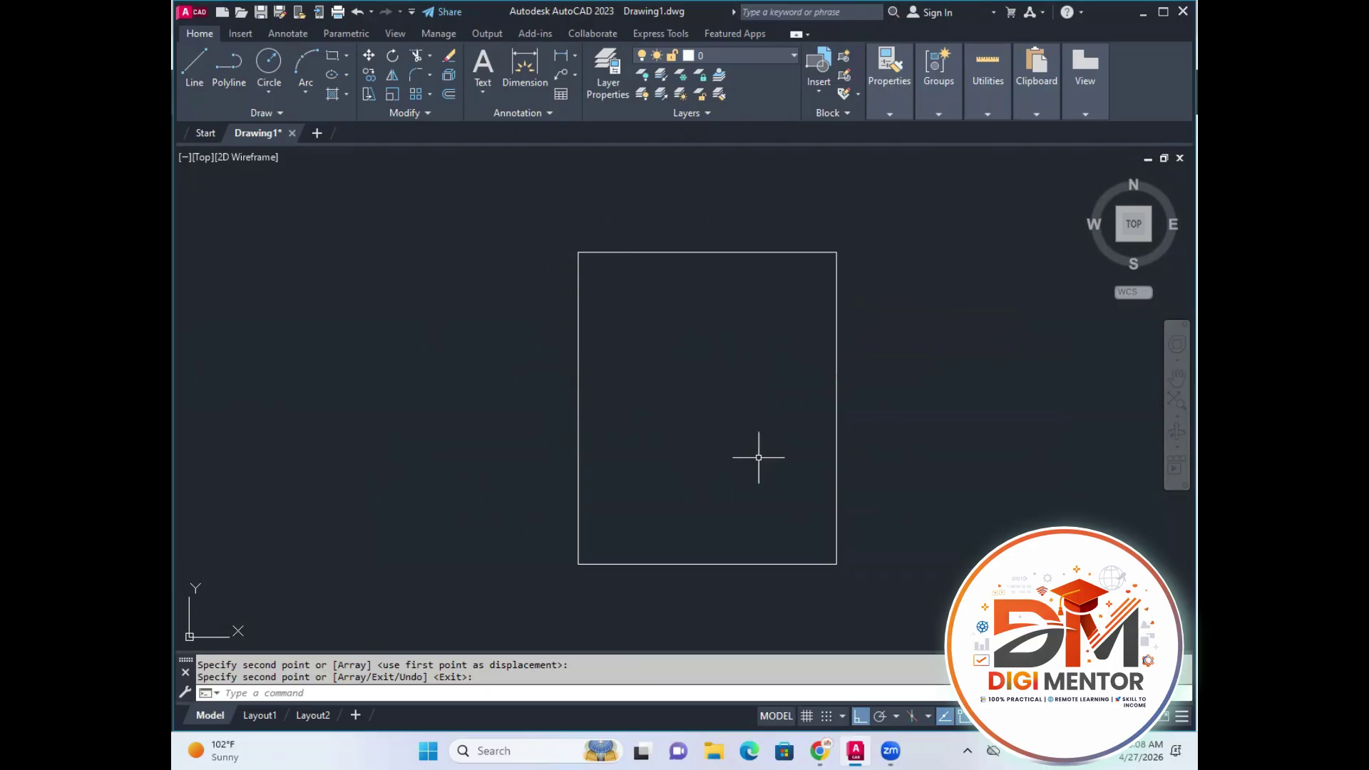
Offset all four sides of the rectangle 9" inward to form the outer walls.
text(o)
key(Return)
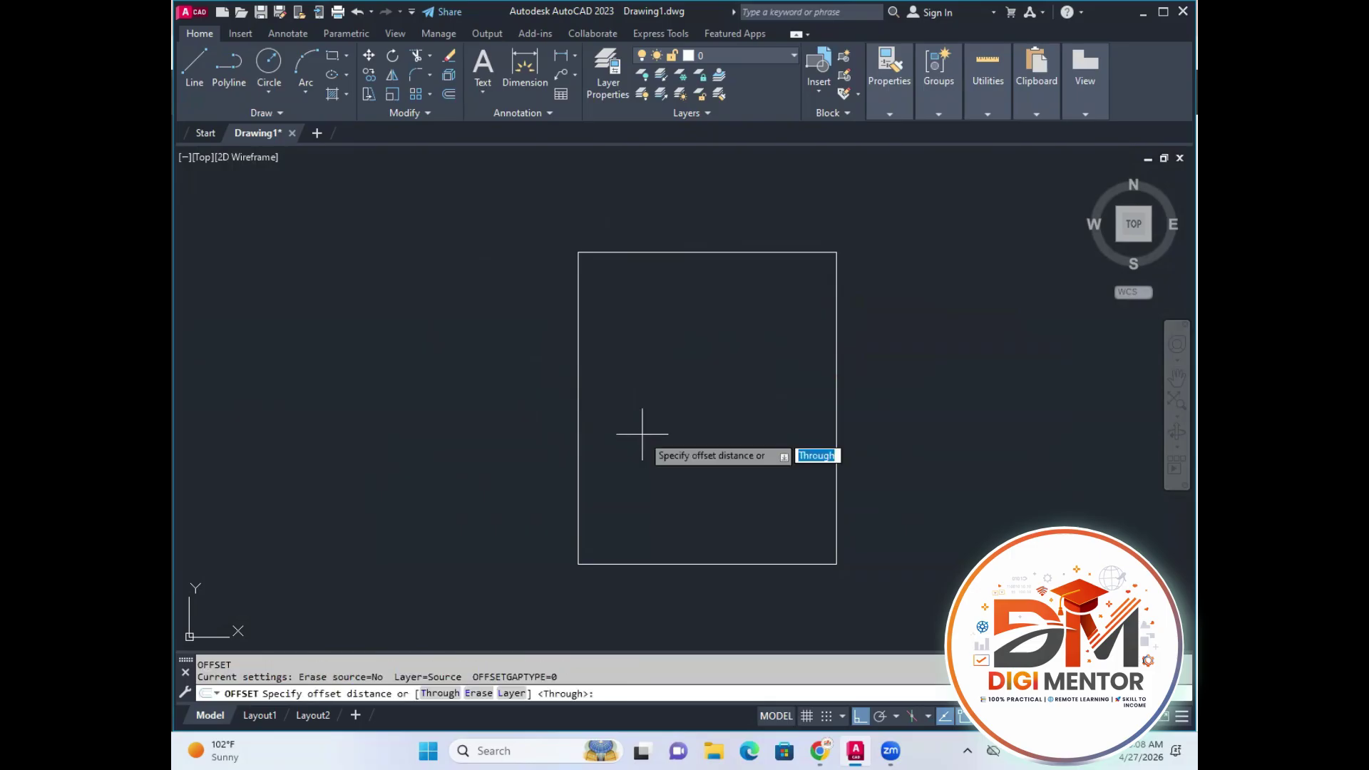
text(9)
key(Return)
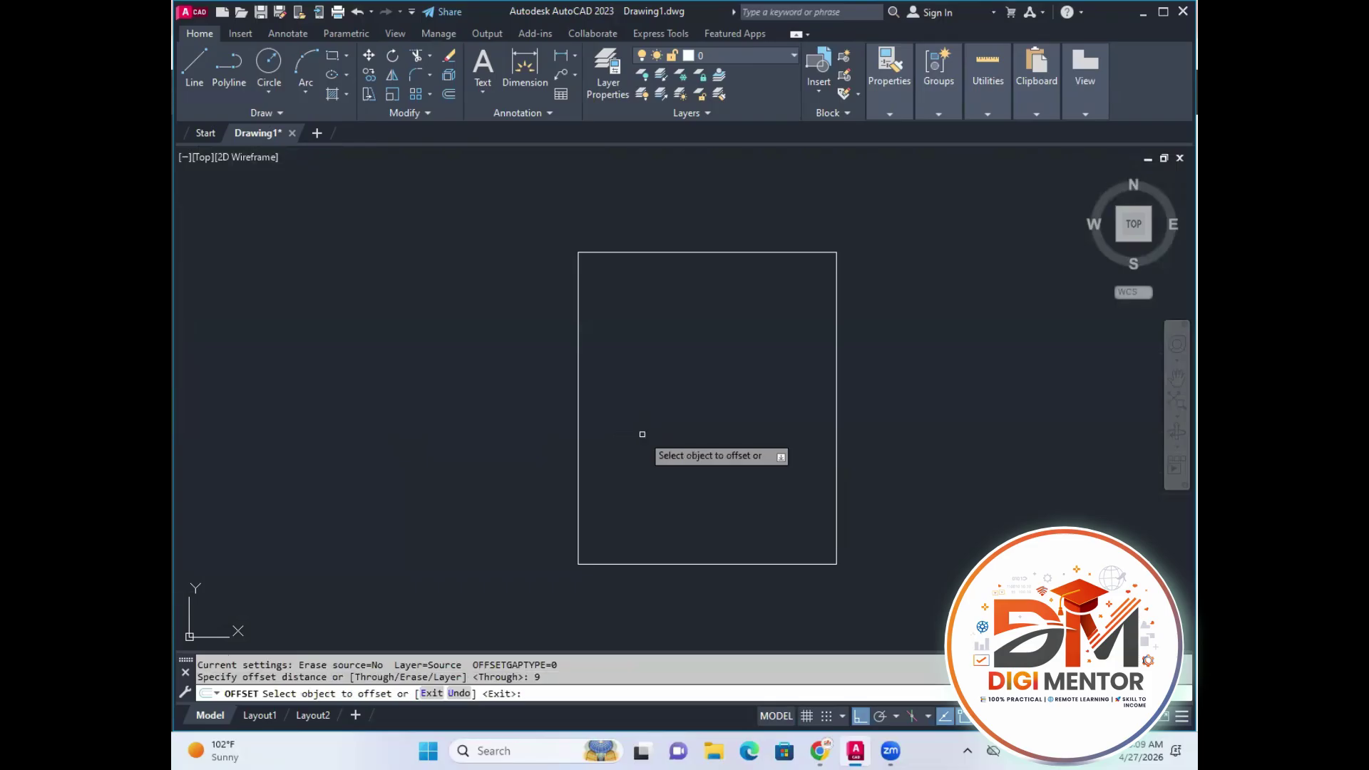
click(676, 255)
click(595, 320)
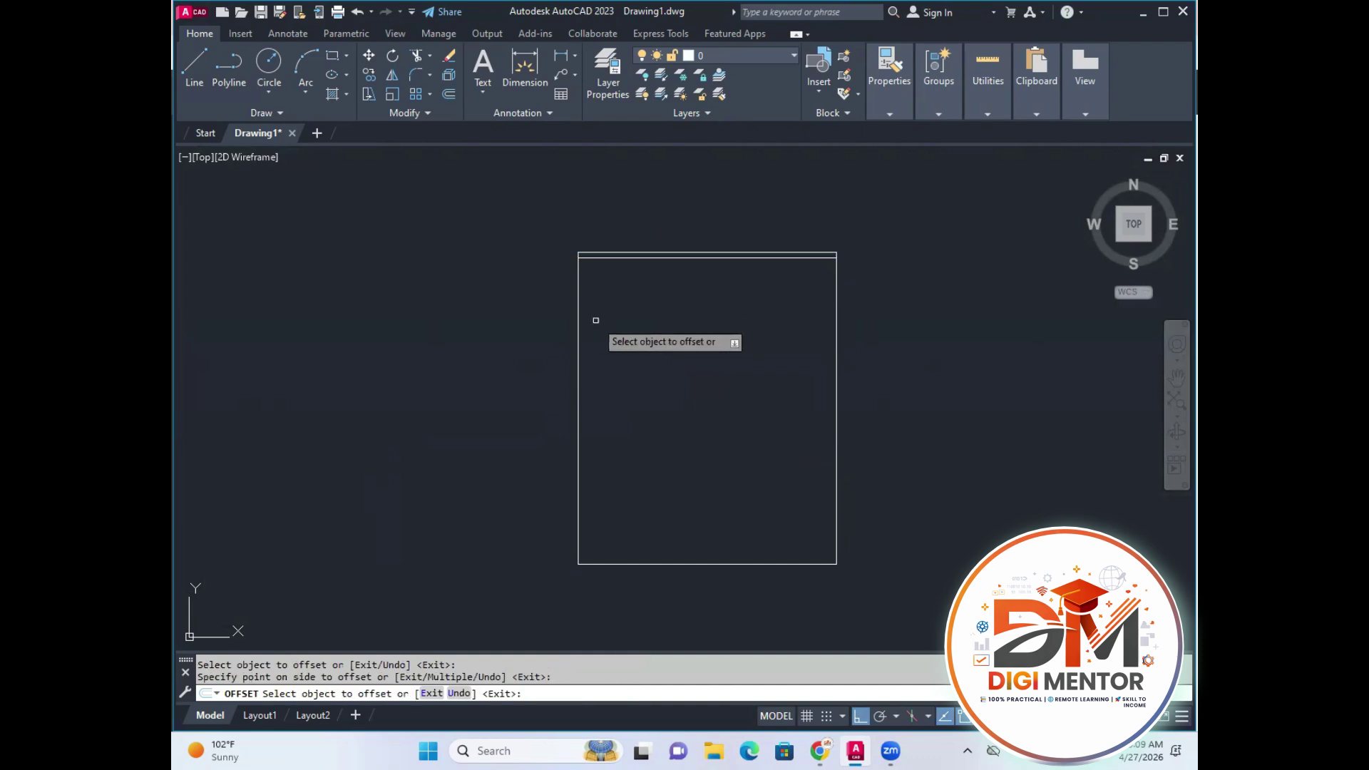
click(578, 324)
click(657, 333)
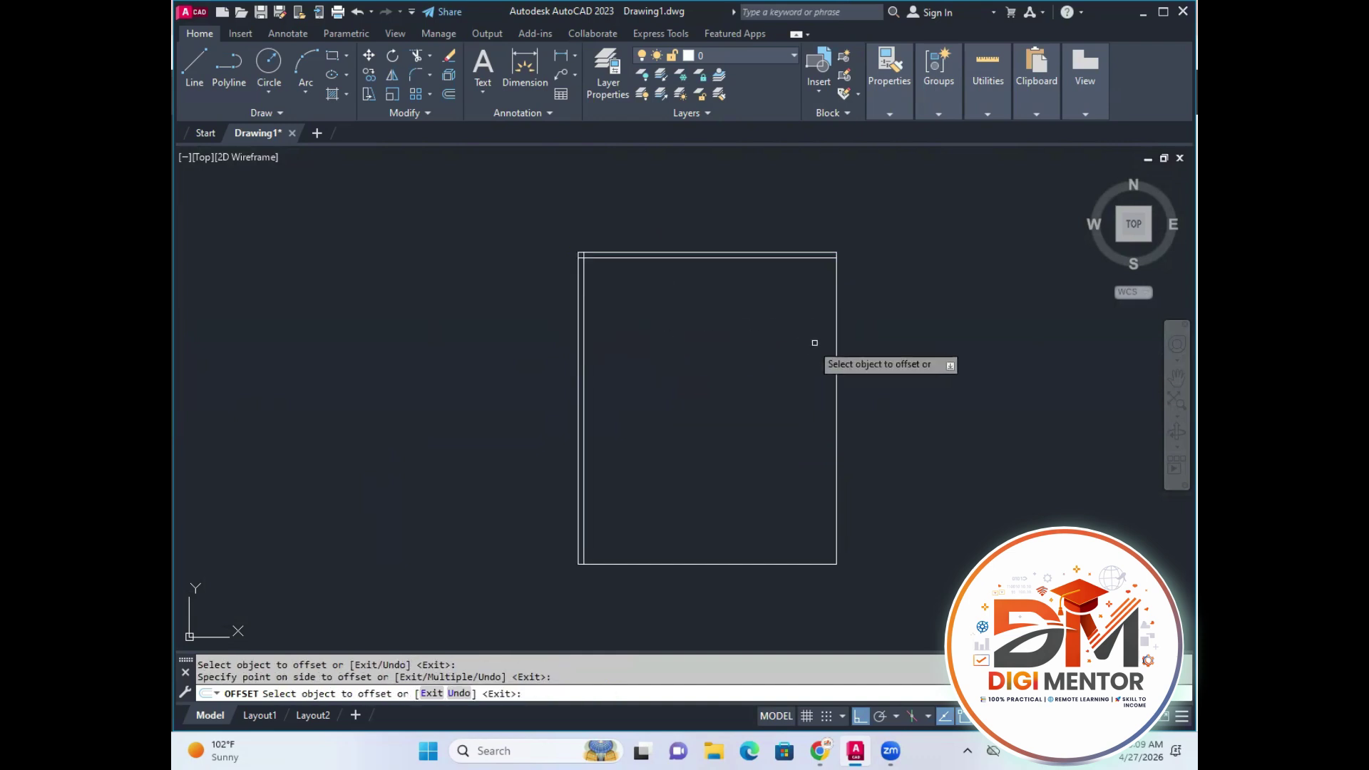
click(837, 369)
click(789, 372)
click(745, 565)
click(742, 540)
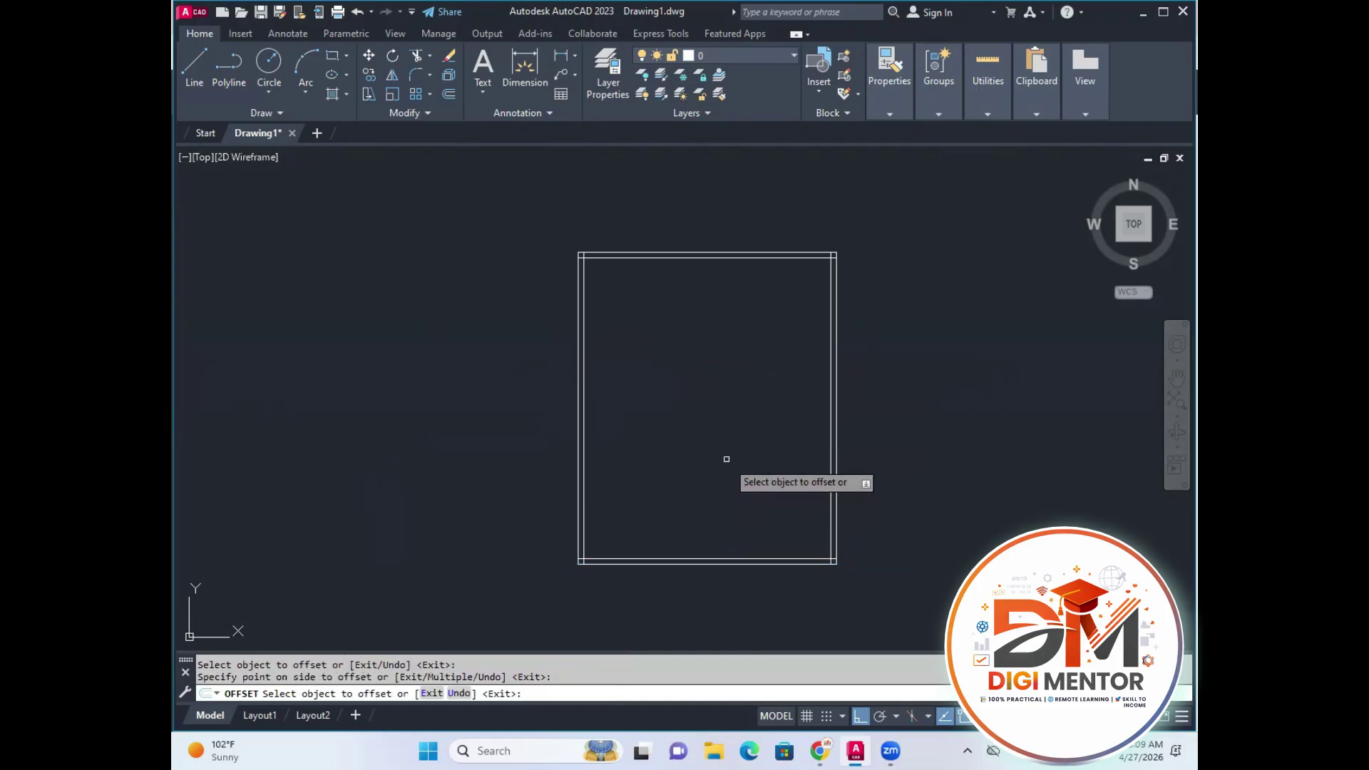
key(Escape)
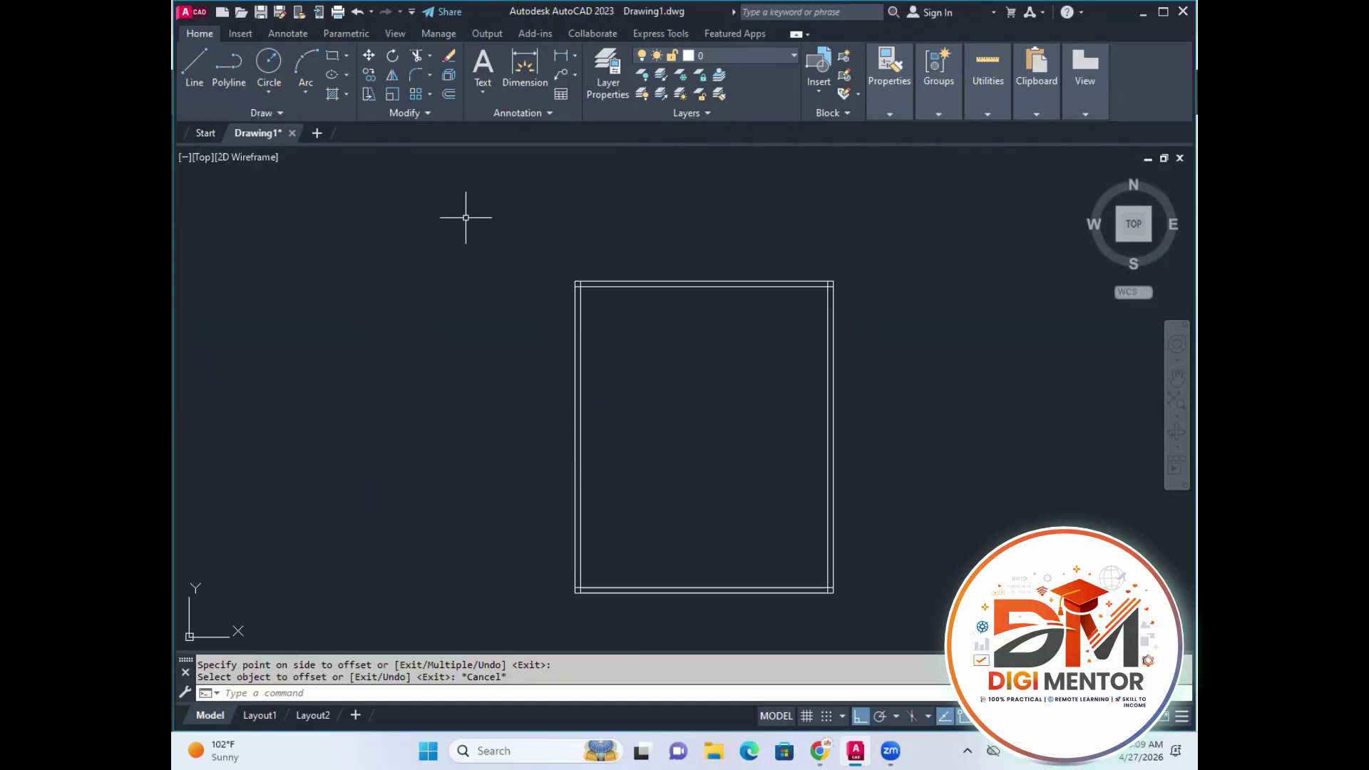
Offset the inner line of the top wall 12' downward.
key(Return)
text(1)
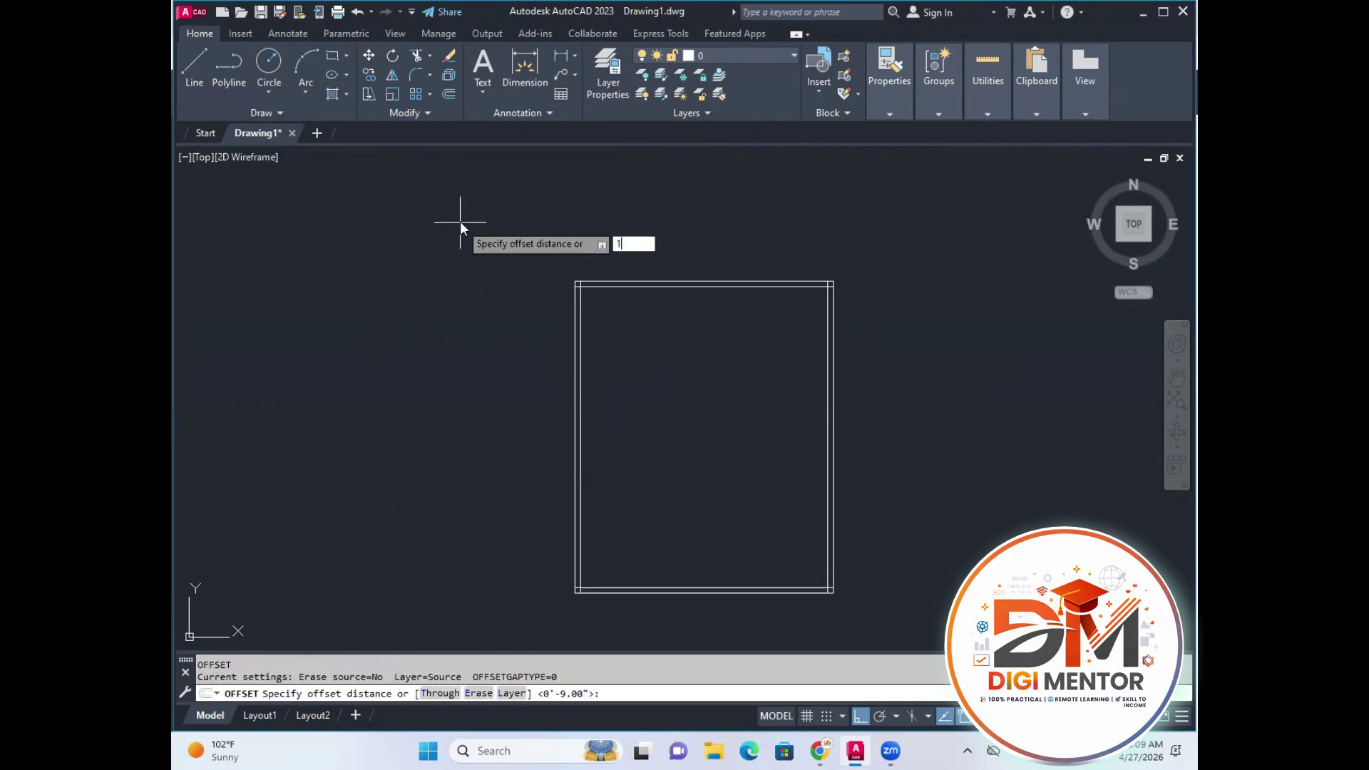
text(2)
key(Return)
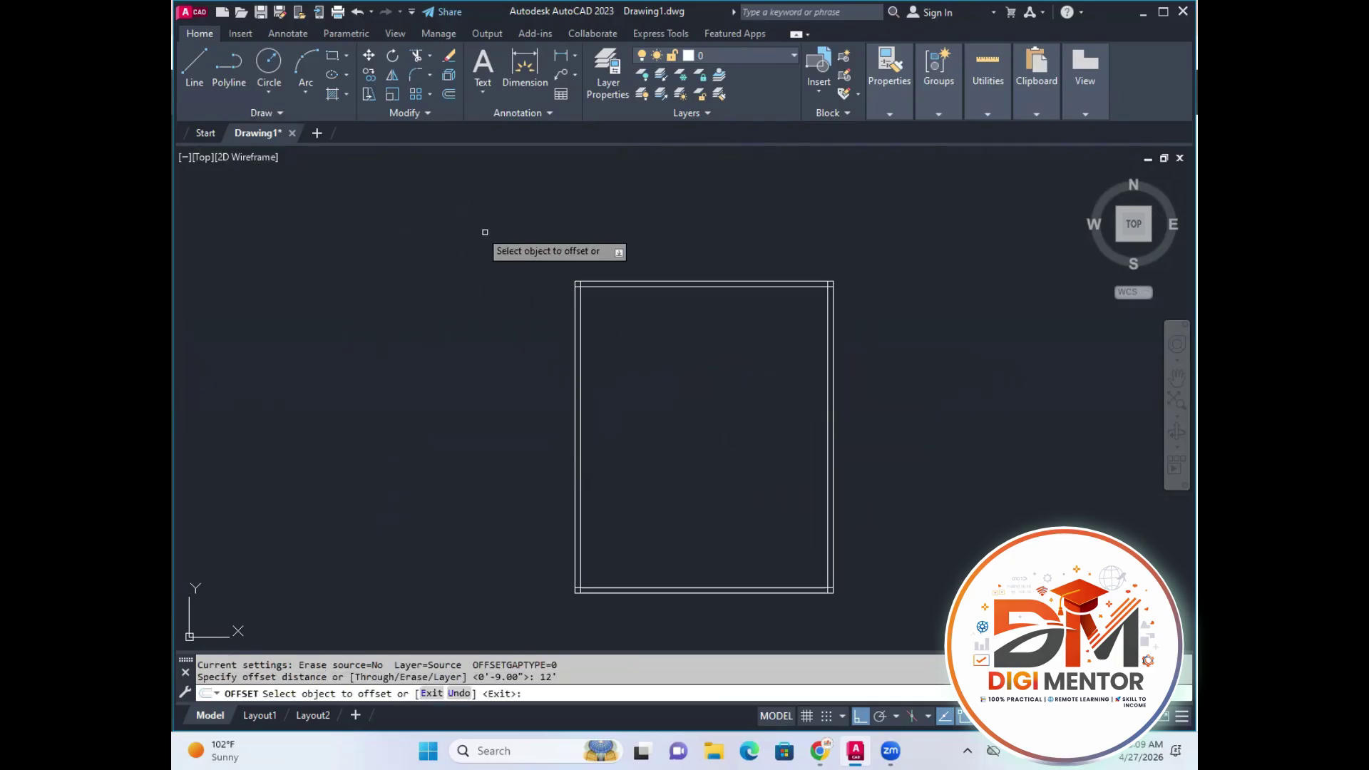
click(711, 288)
click(713, 391)
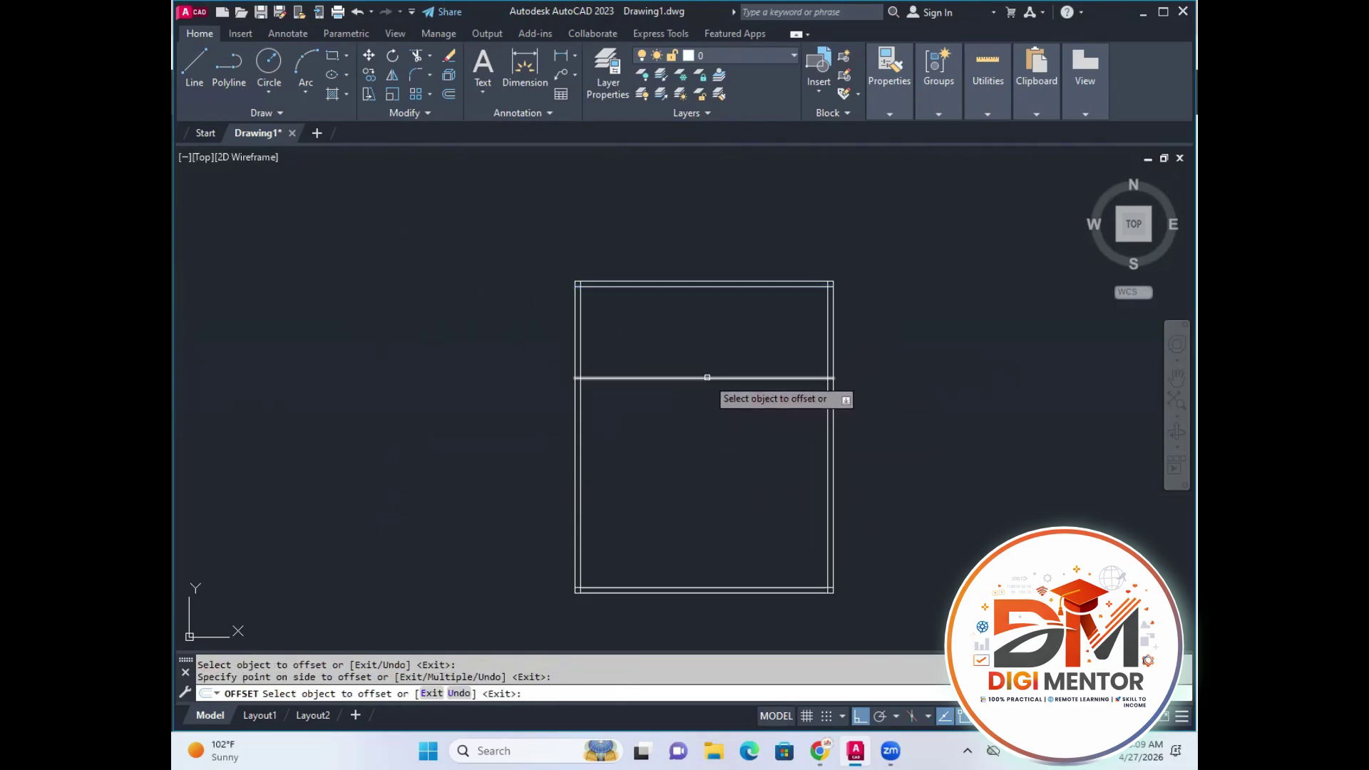
Offset the new horizontal partition line 9" downward to give the partition wall its thickness.
click(708, 377)
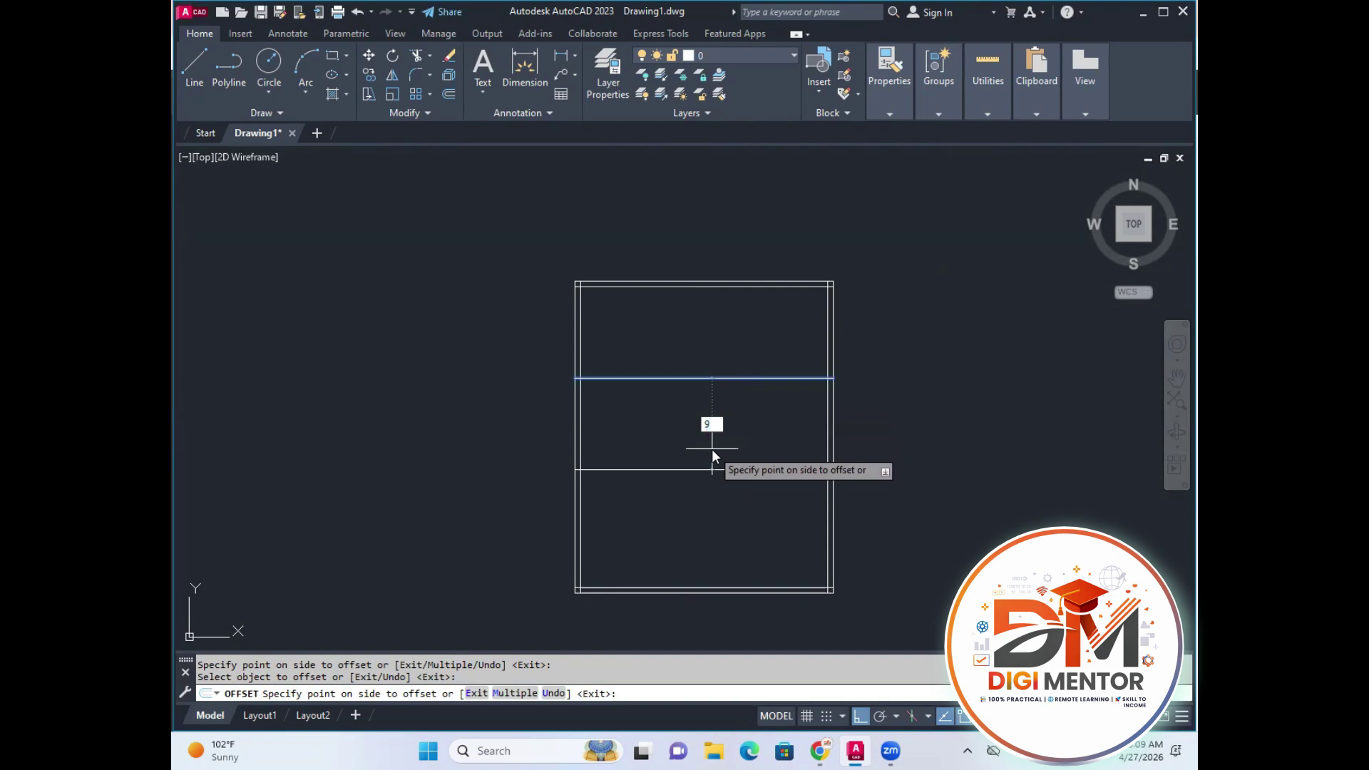
click(712, 449)
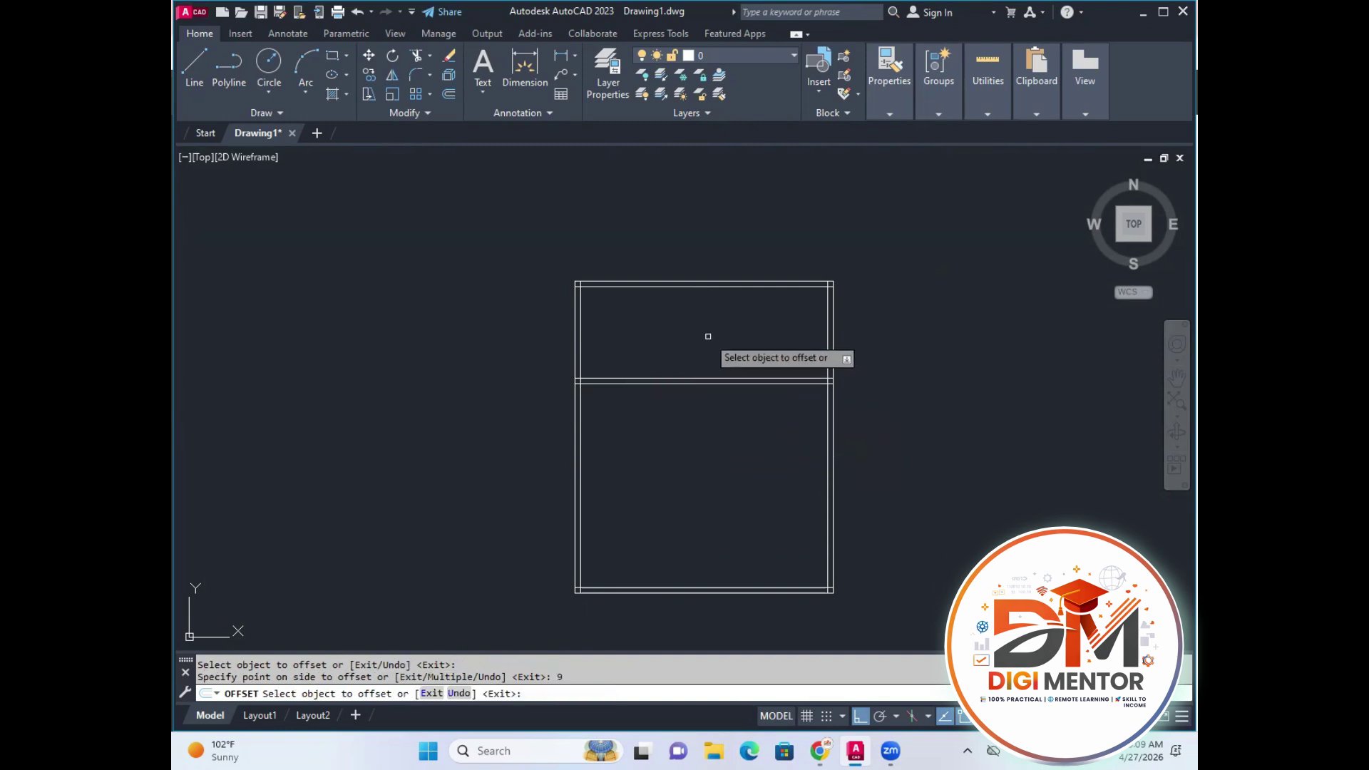
key(Escape)
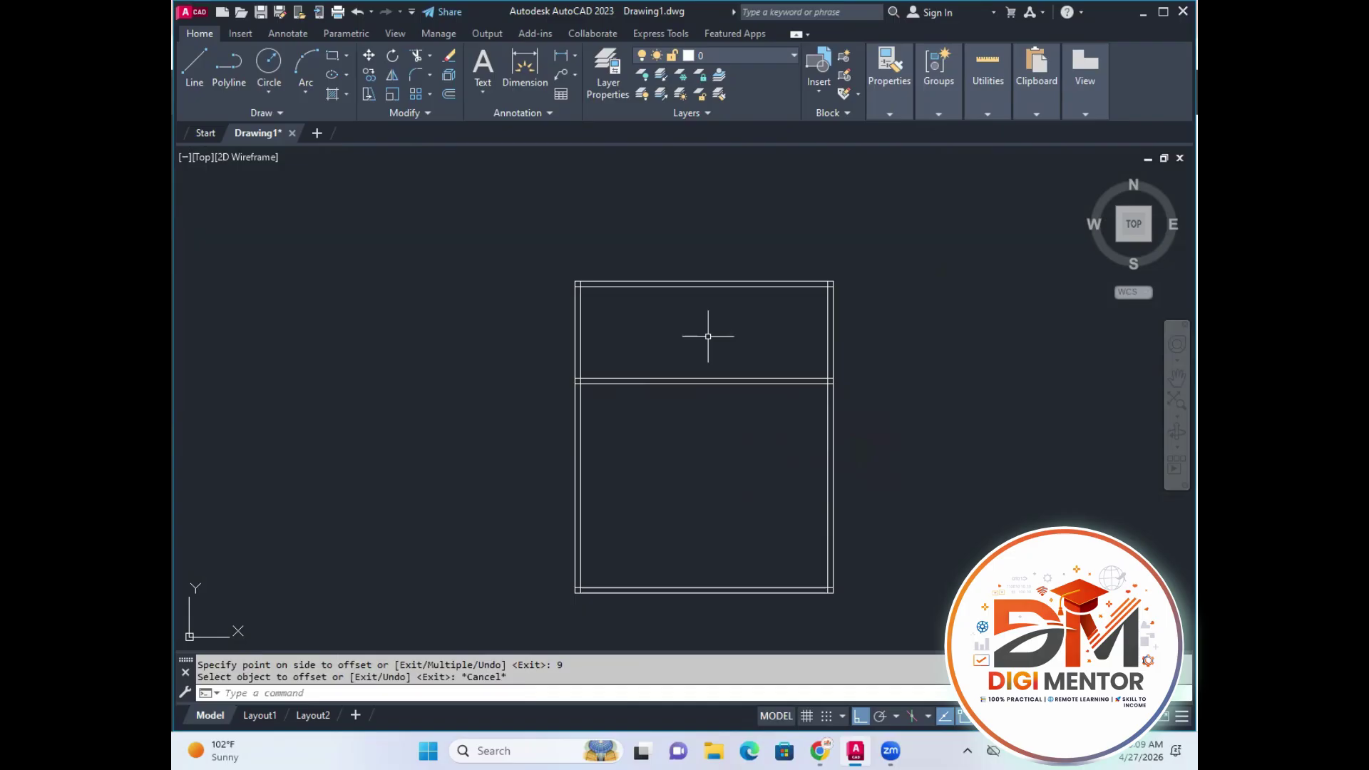
Enable all object snap modes in the drafting settings.
click(193, 58)
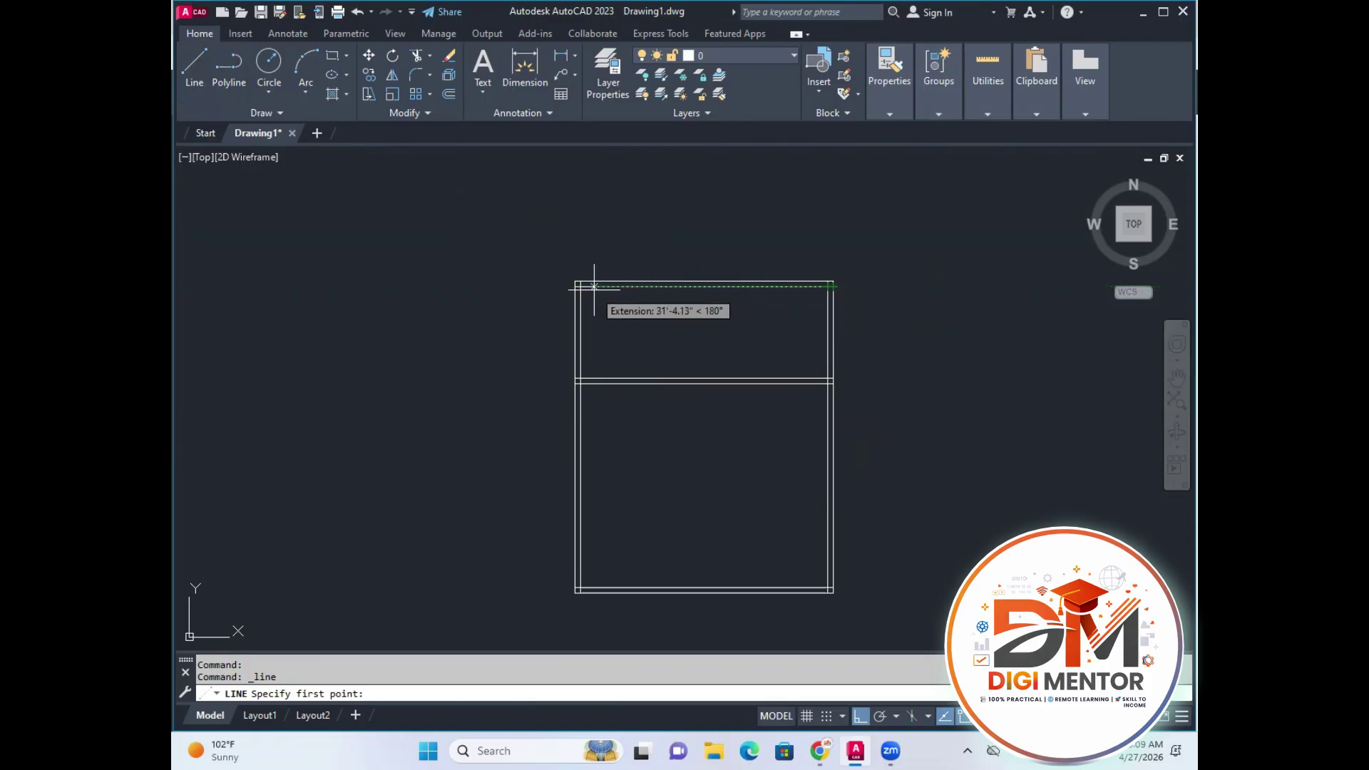
key(Escape)
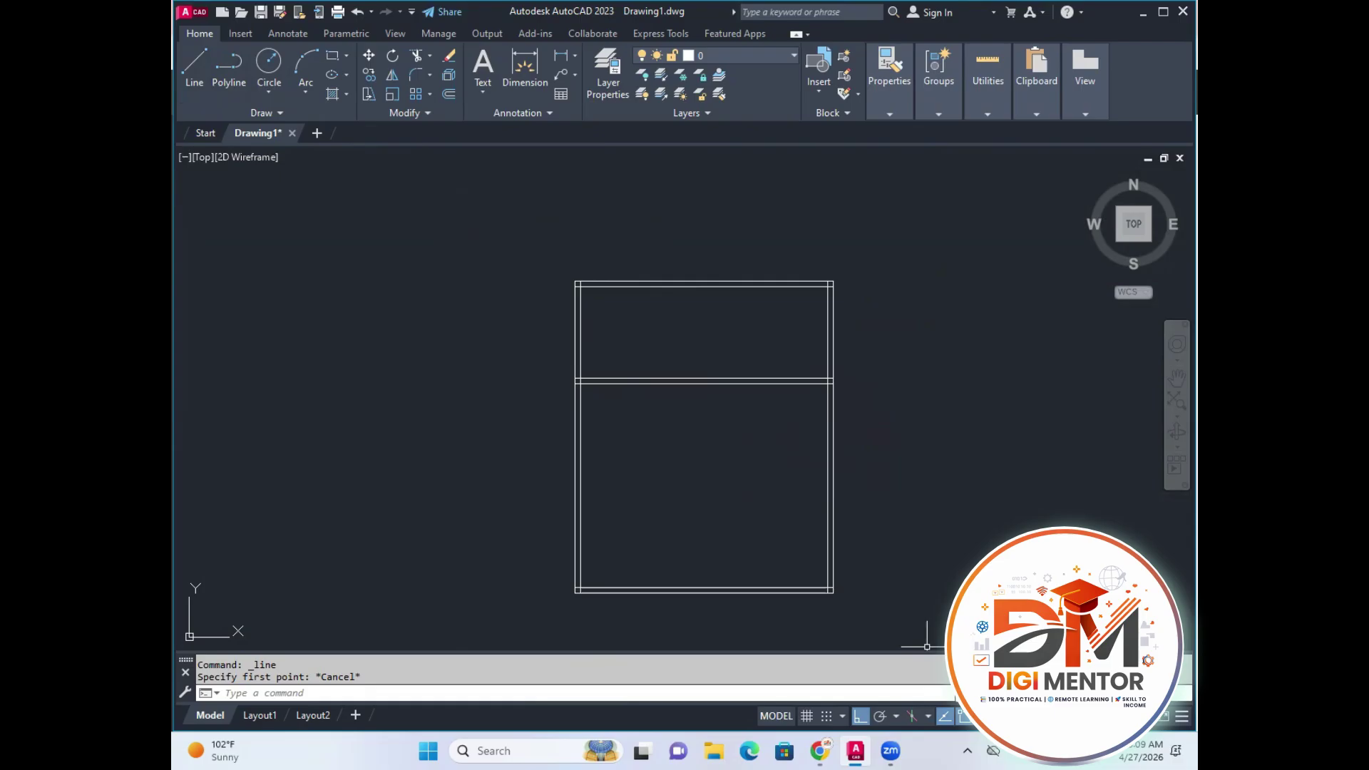
click(981, 717)
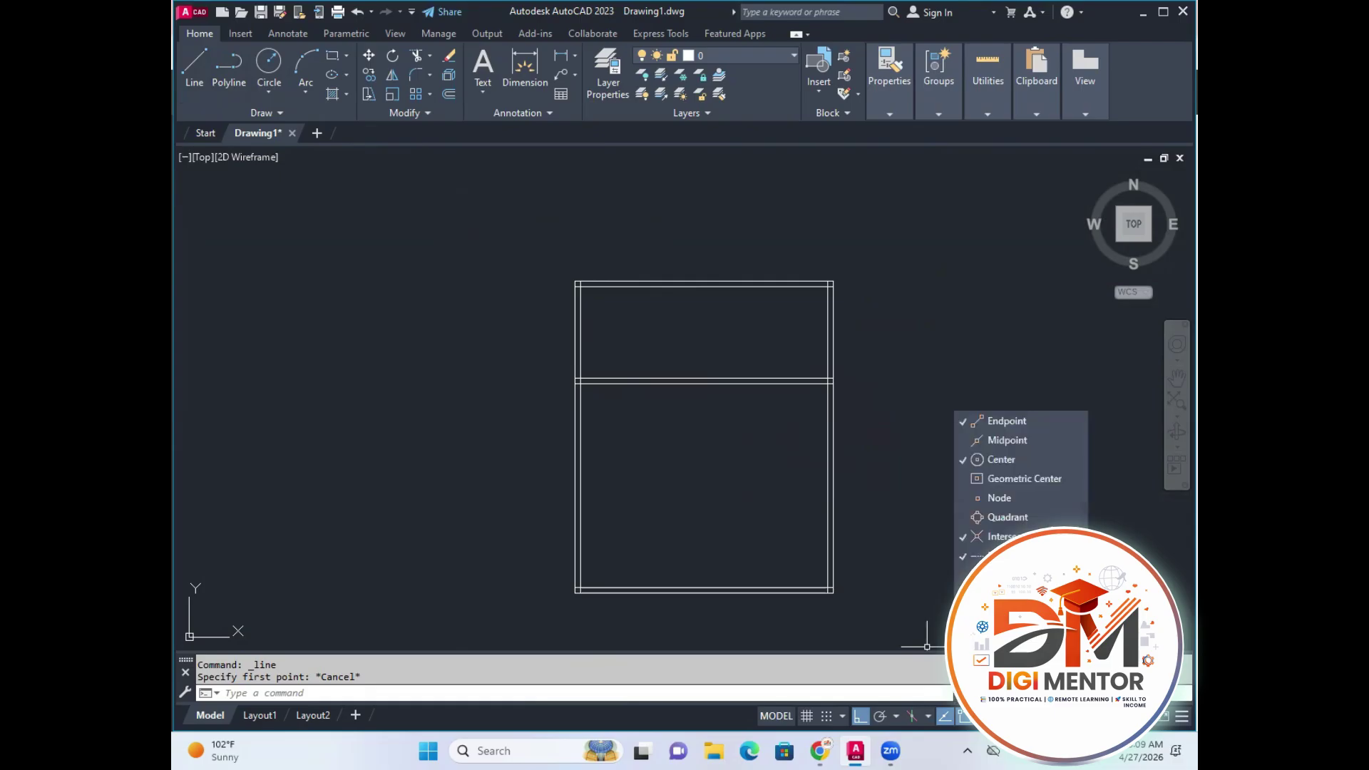
click(1022, 694)
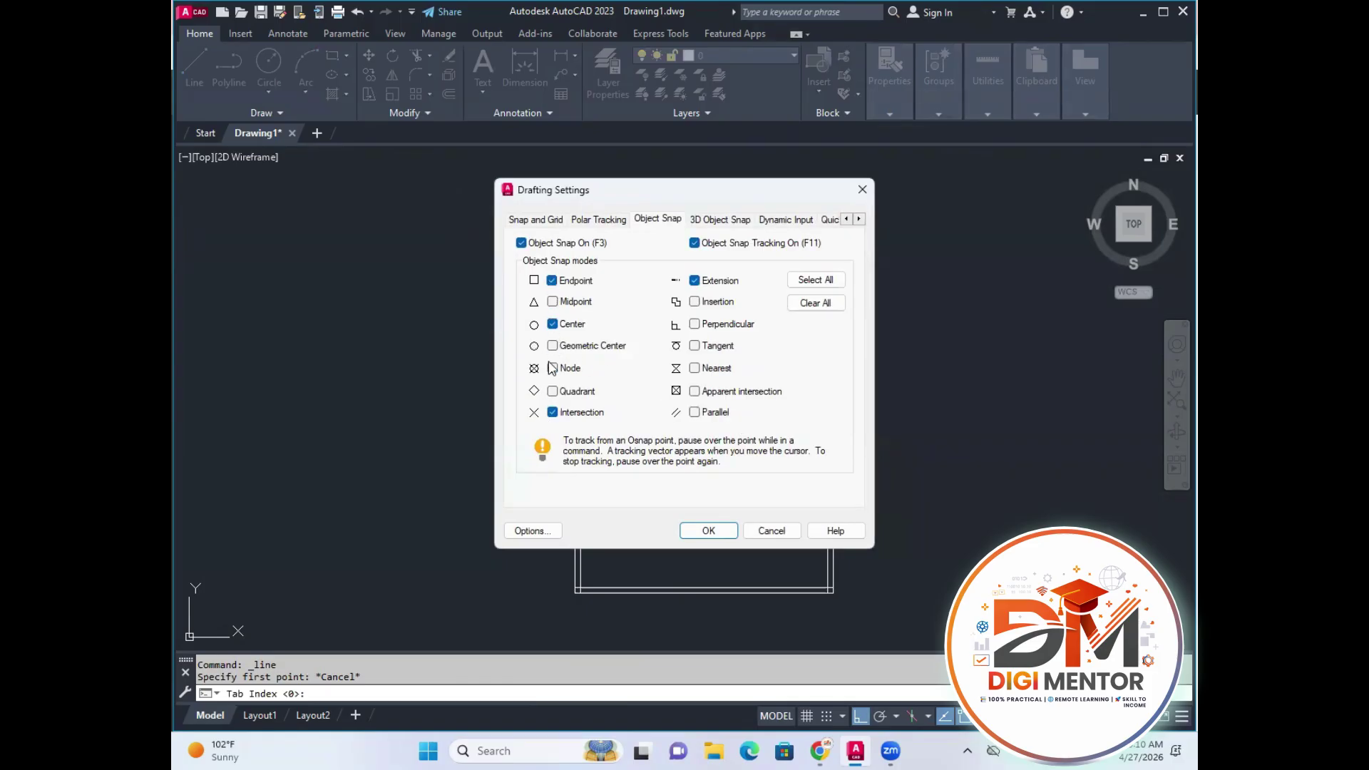
click(814, 280)
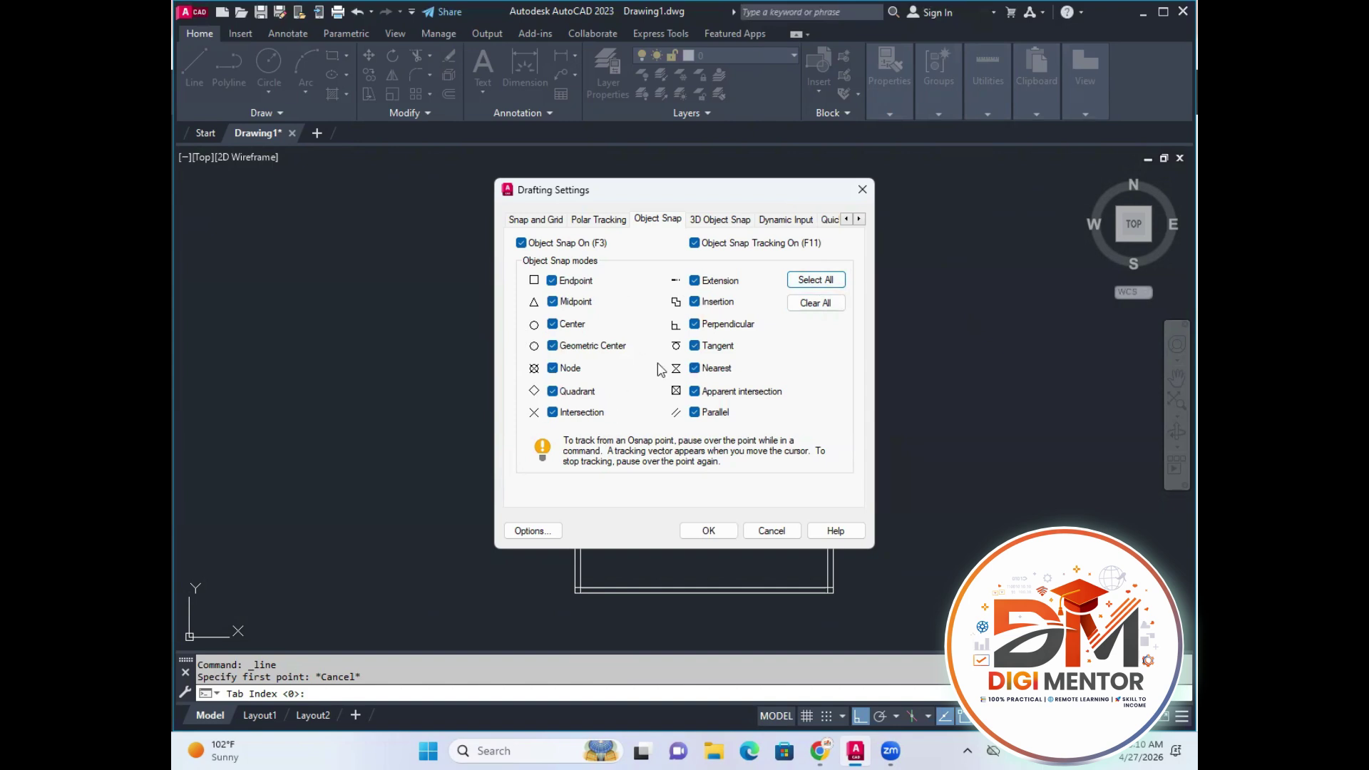
click(709, 532)
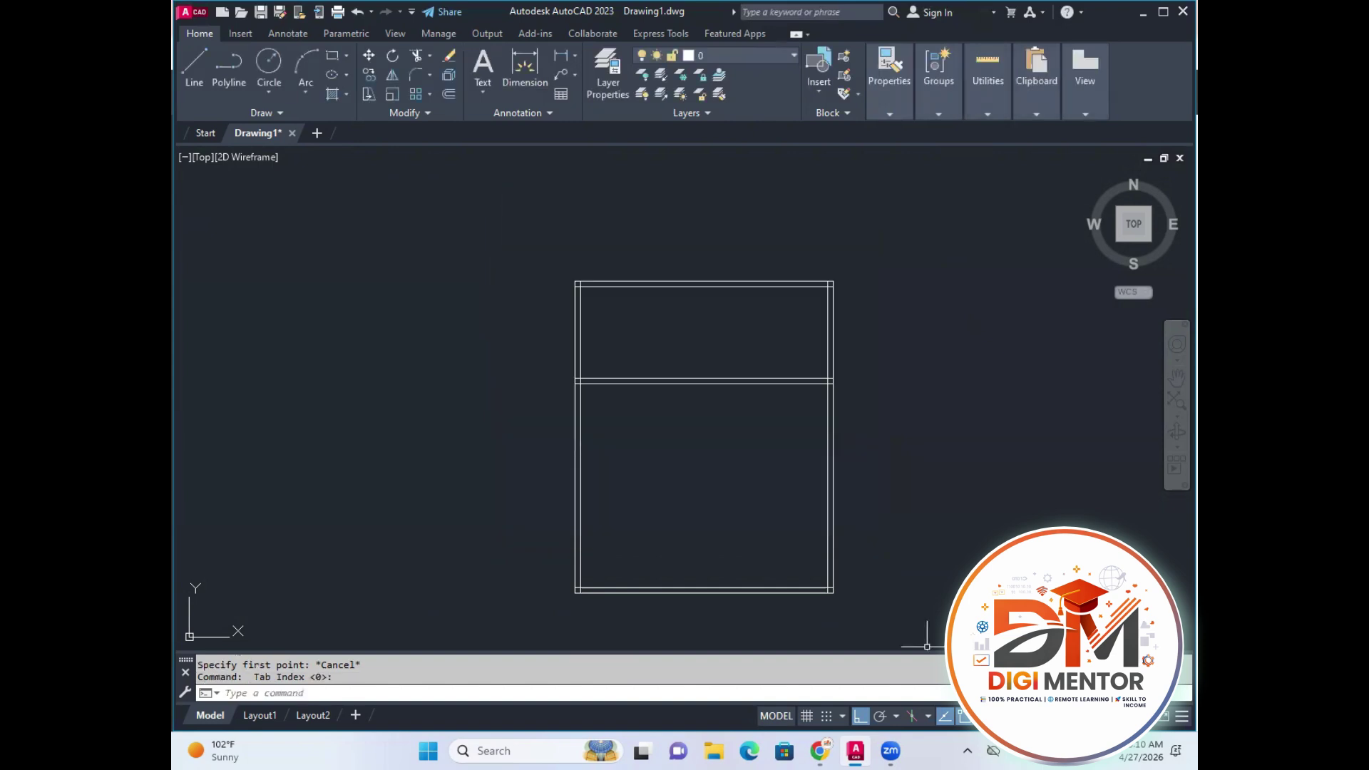
Draw a vertical line from the midpoint of the top wall's inner line down to the partition wall's upper line.
click(194, 86)
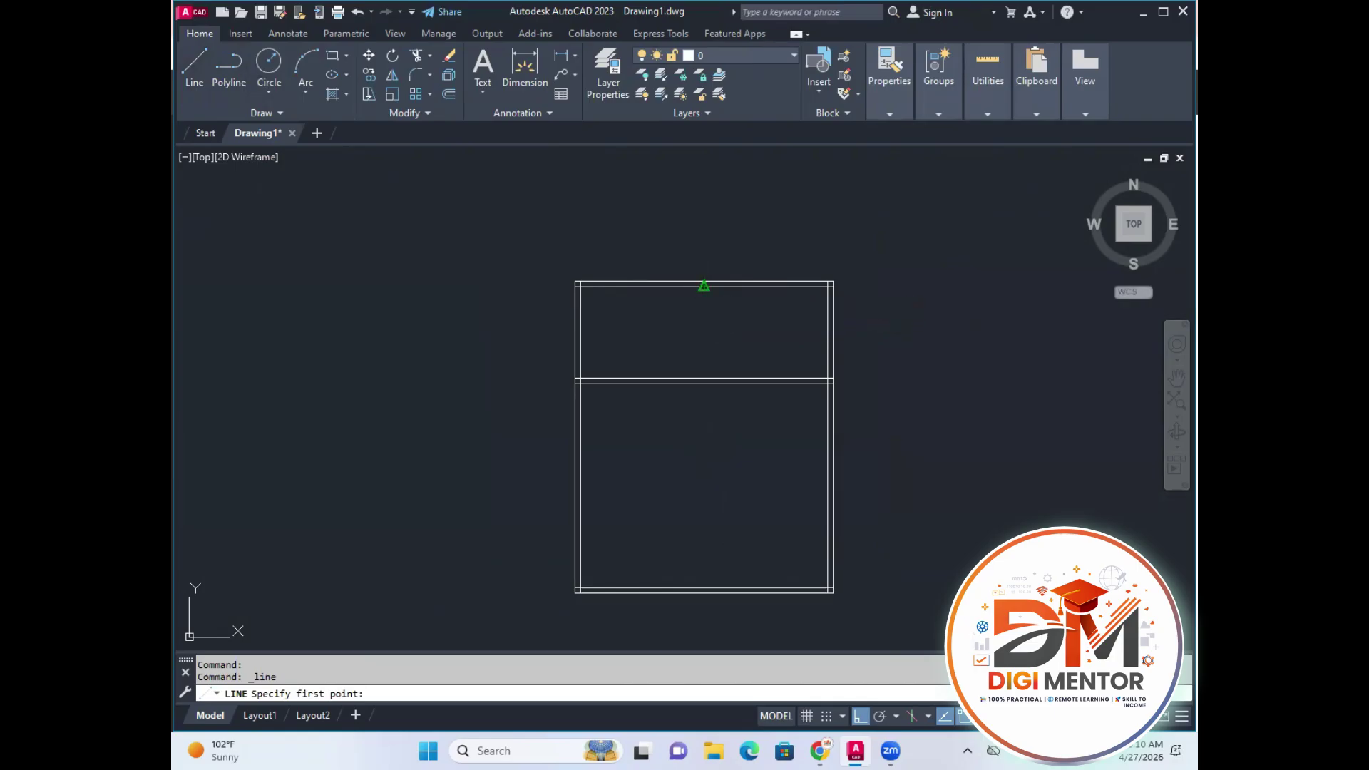
click(704, 288)
click(704, 379)
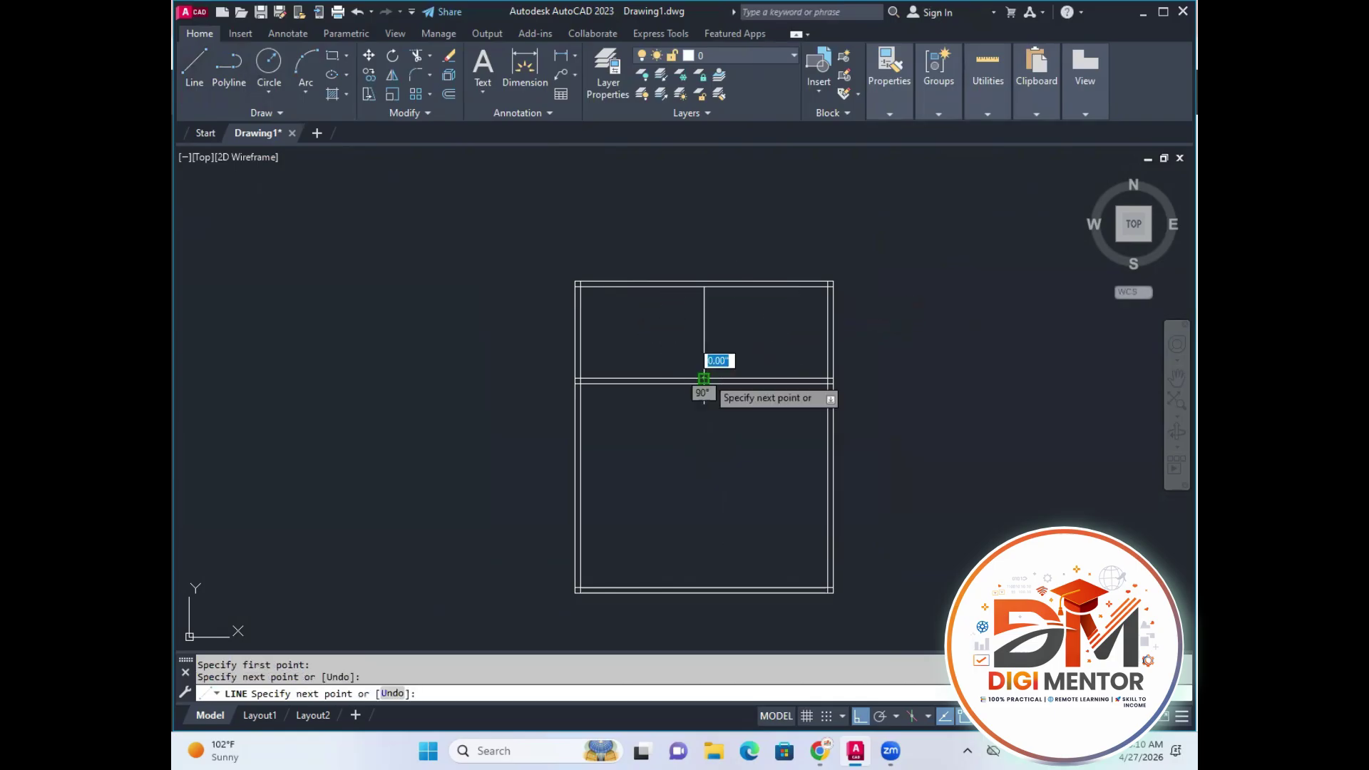
key(Escape)
Offset the vertical center line 4.5" to both sides and delete the original center line, leaving a wall between the two upper rooms.
scroll(706, 332, up, 4)
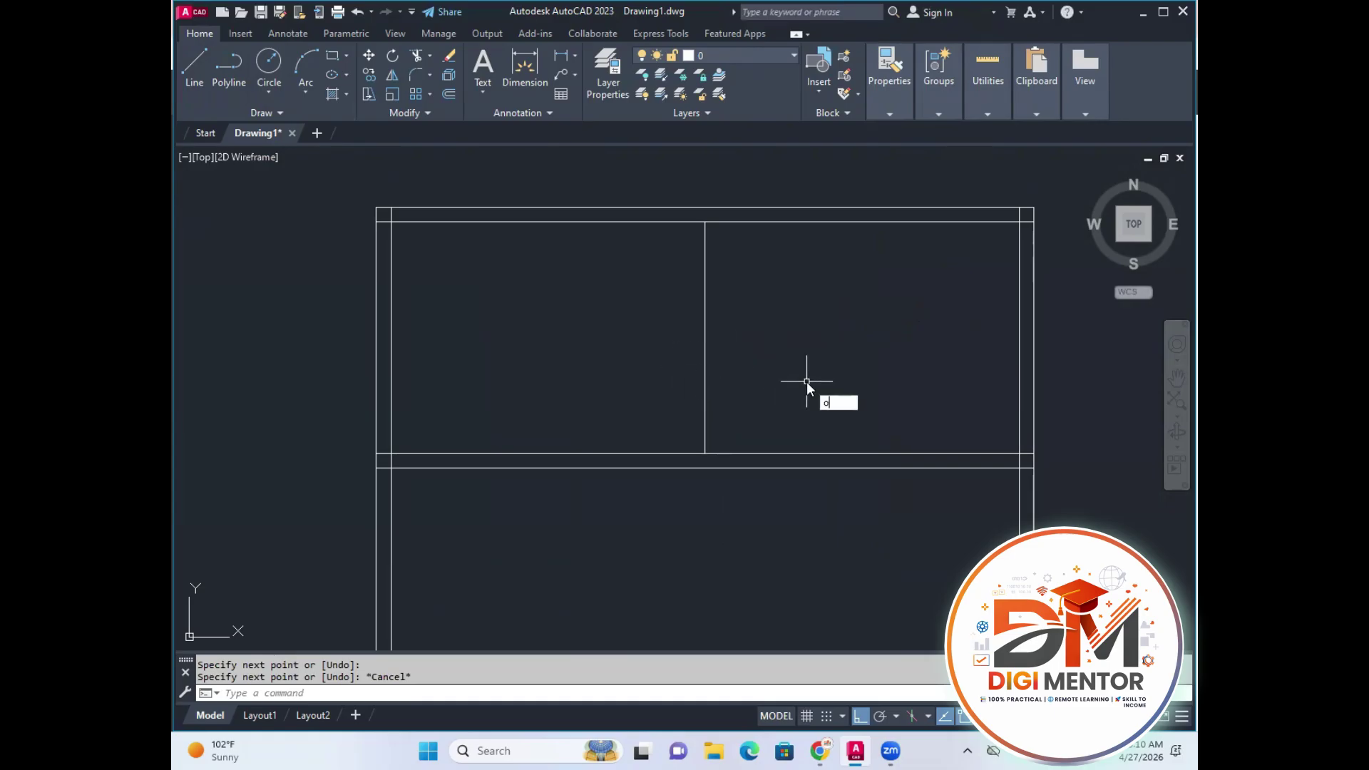
key(Return)
text(4.5)
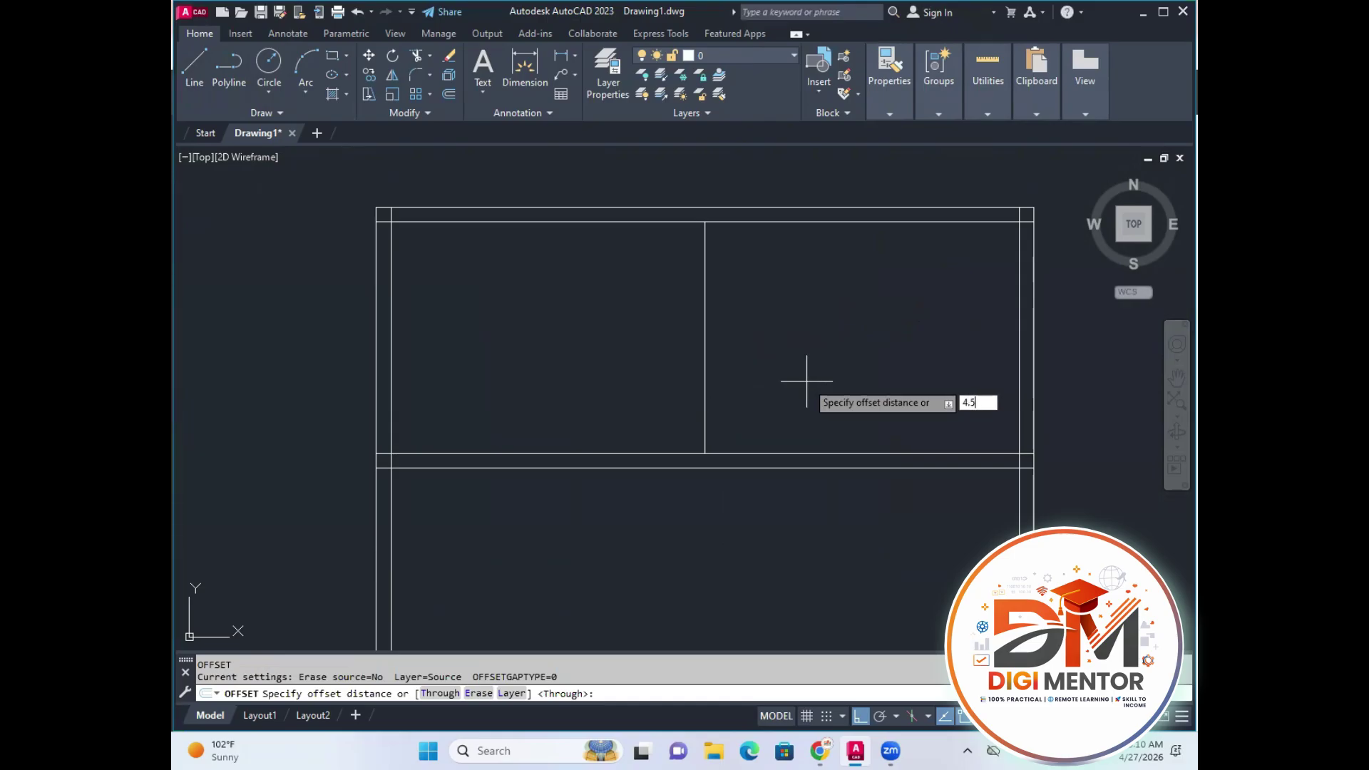
key(Return)
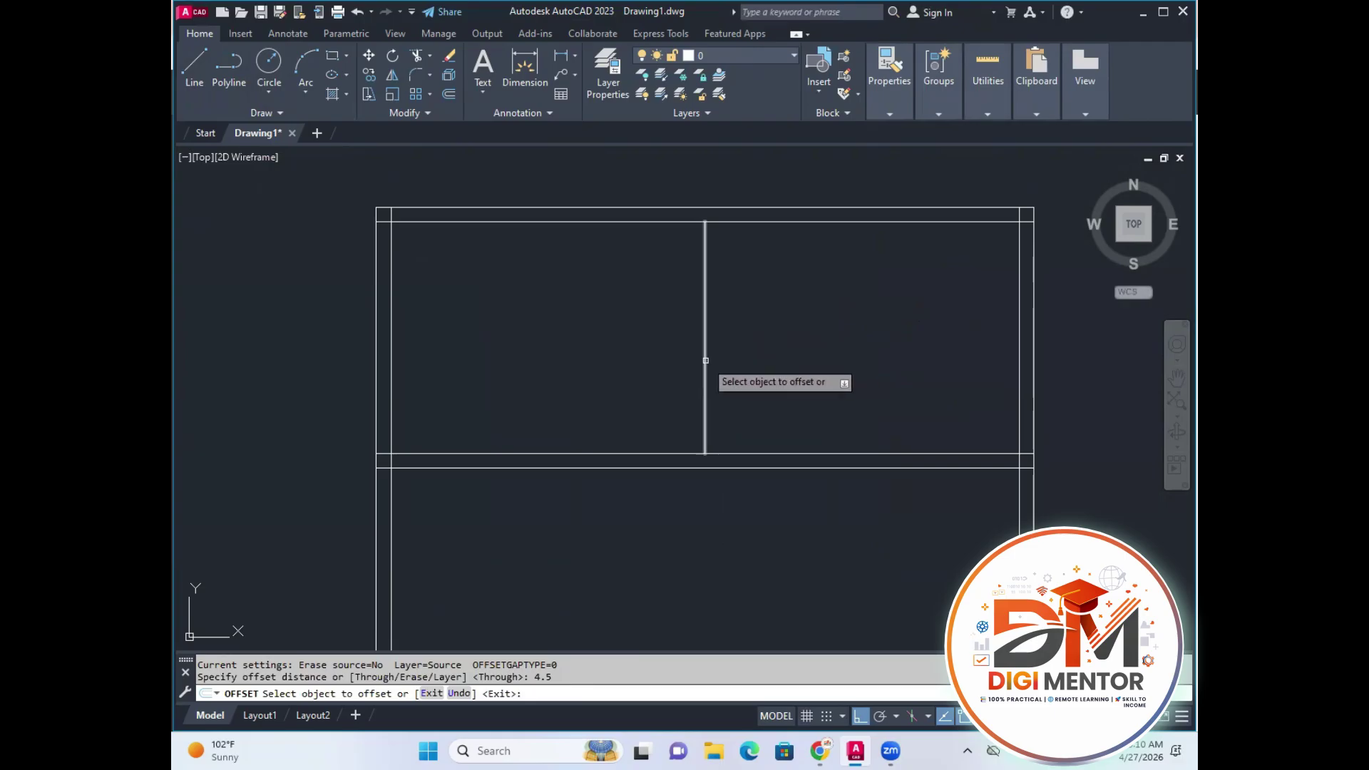
click(704, 361)
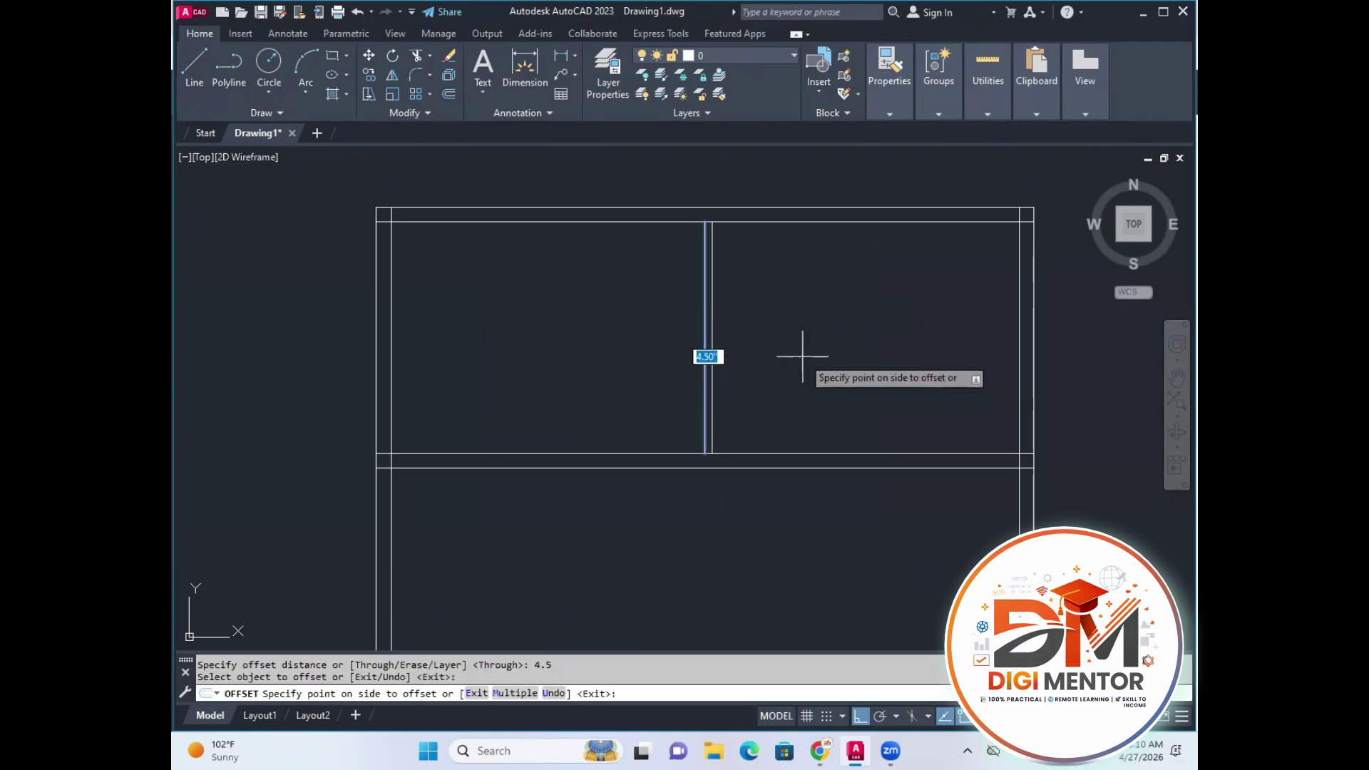
click(802, 356)
click(705, 378)
click(663, 378)
key(Escape)
click(704, 377)
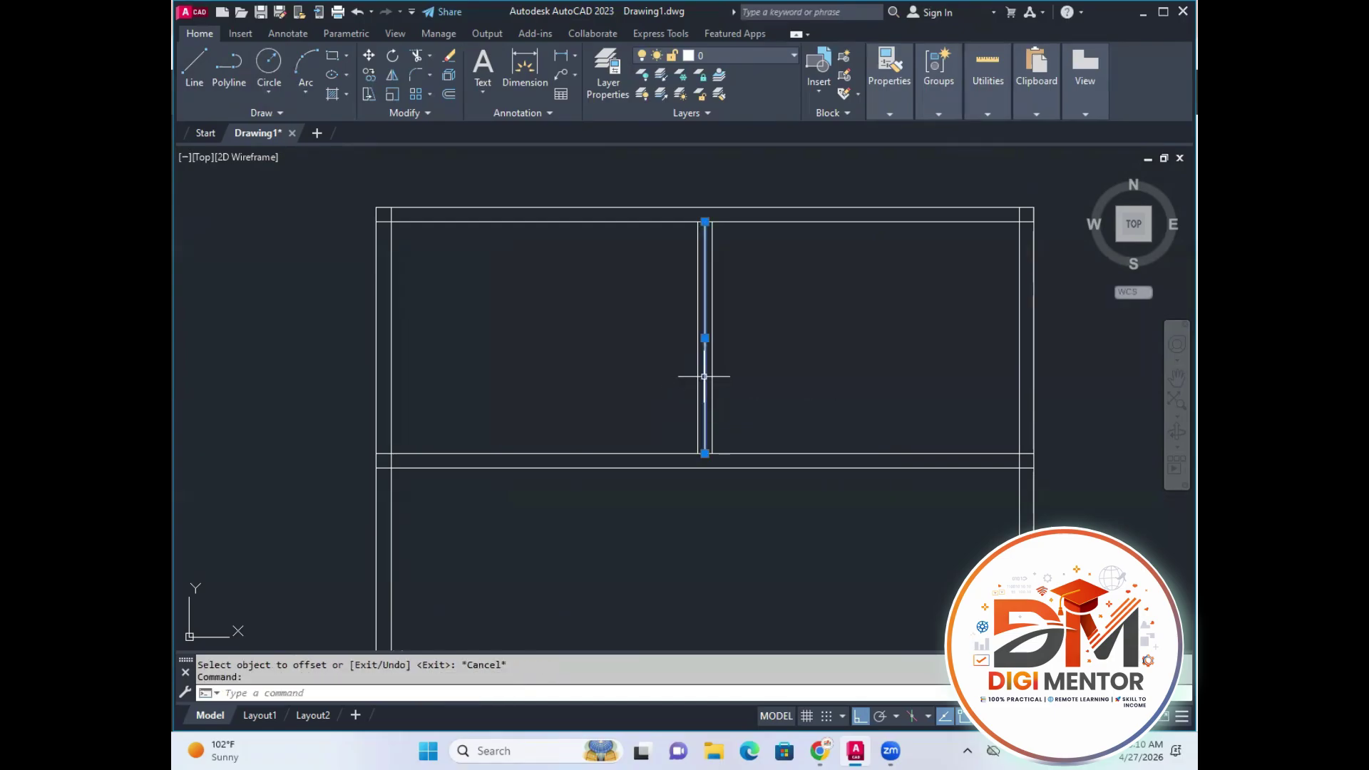
key(Delete)
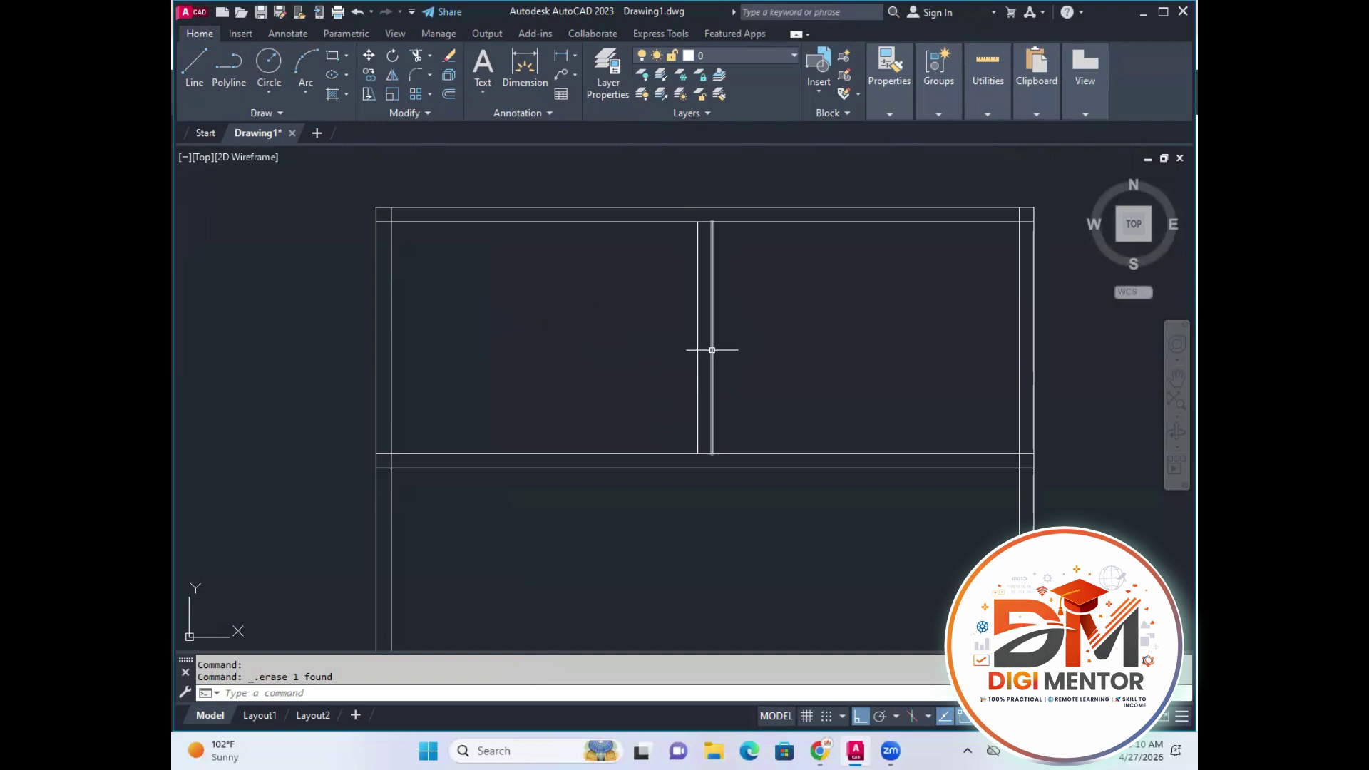
Offset the inner line of the right wall 4.5' to the left.
scroll(725, 336, down, 4)
scroll(730, 397, up, 2)
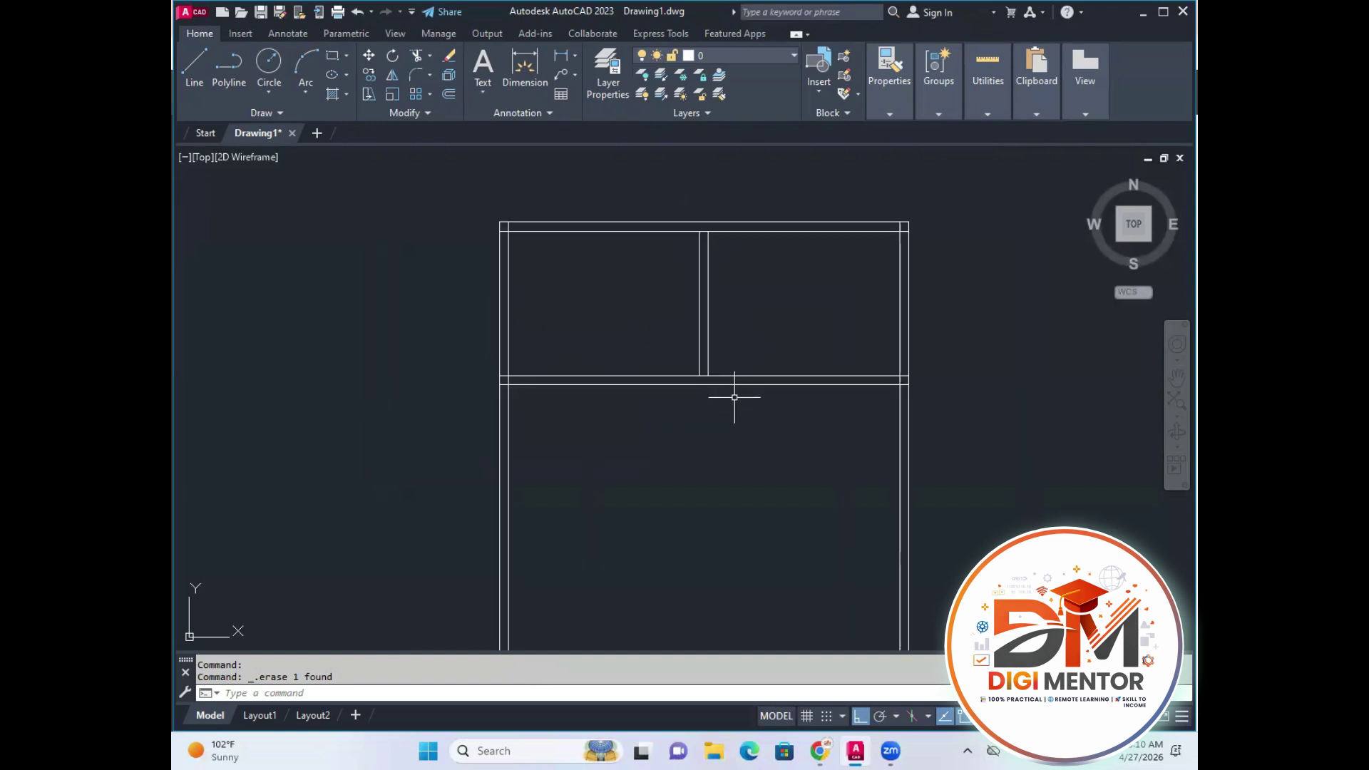
scroll(721, 413, down, 1)
scroll(732, 425, up, 1)
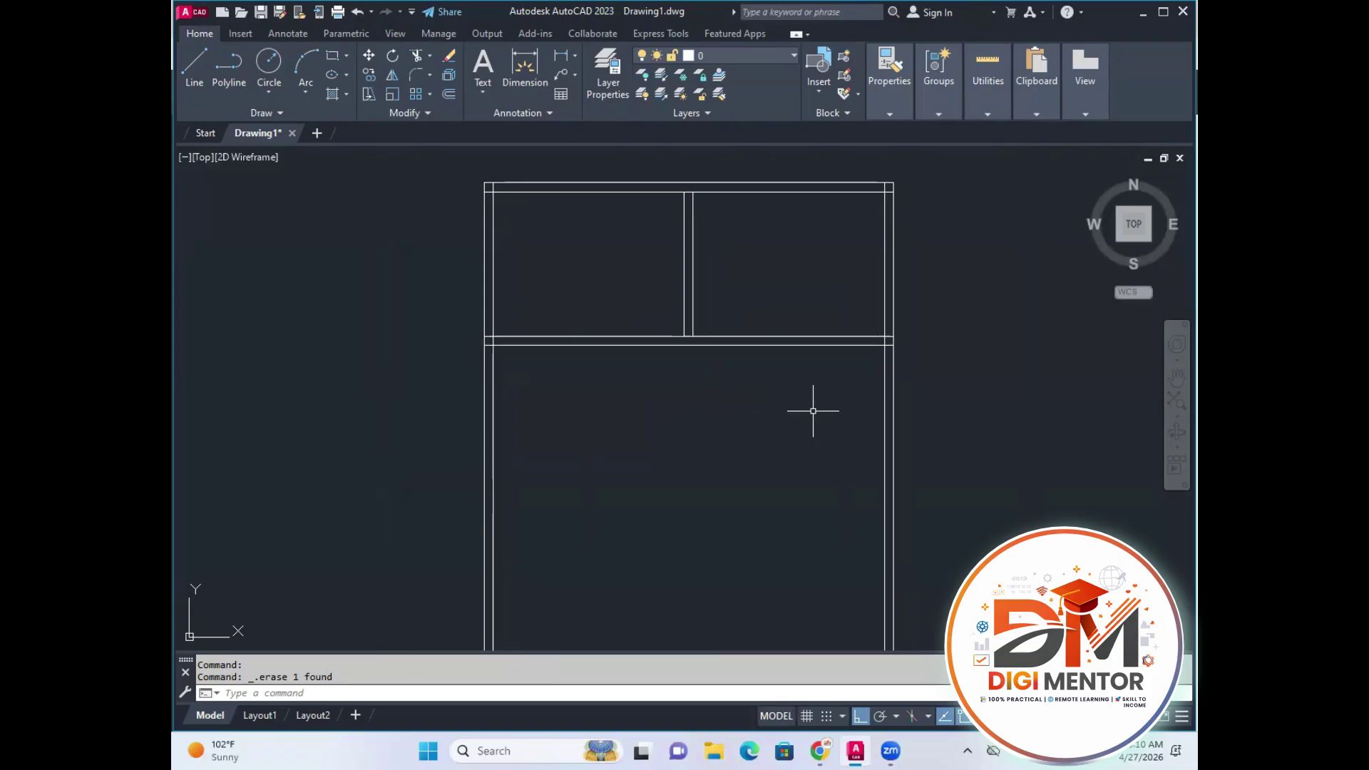
text(o)
key(Return)
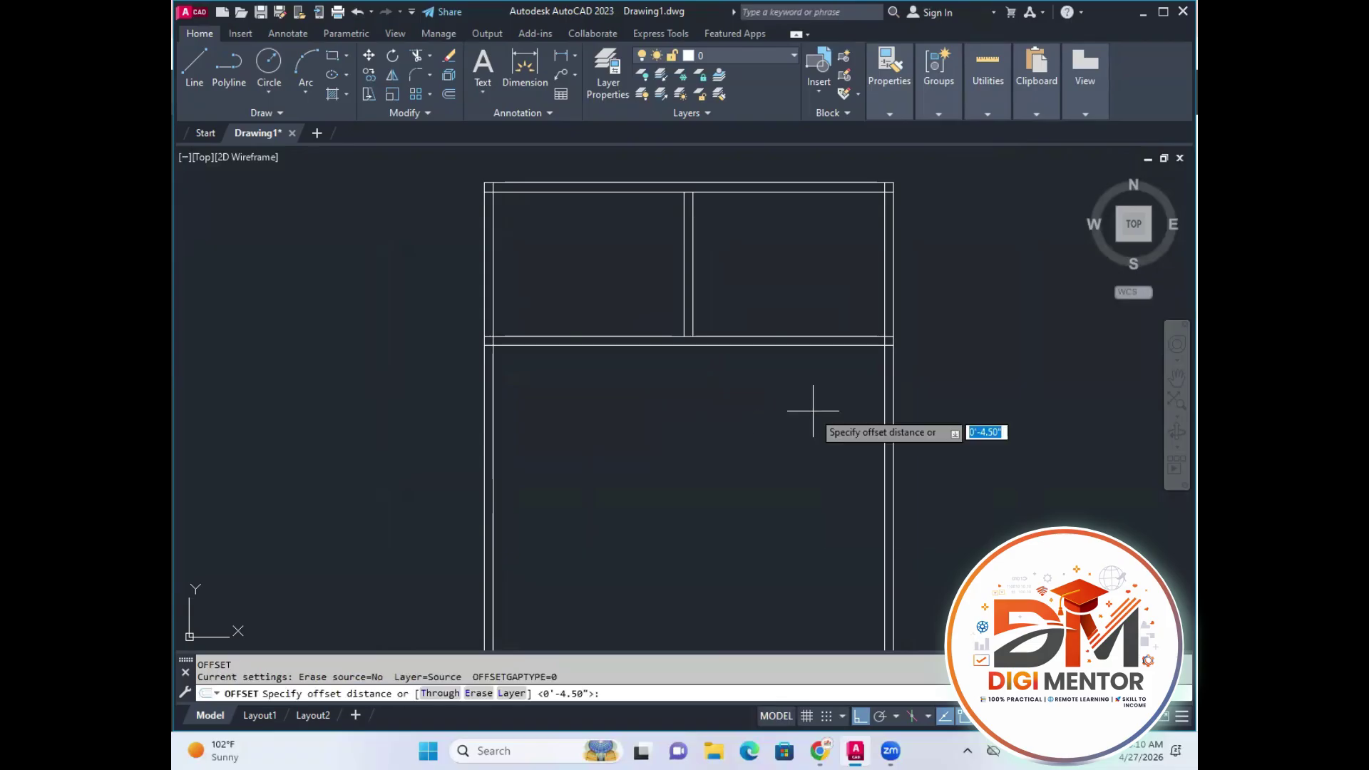
text(4.5)
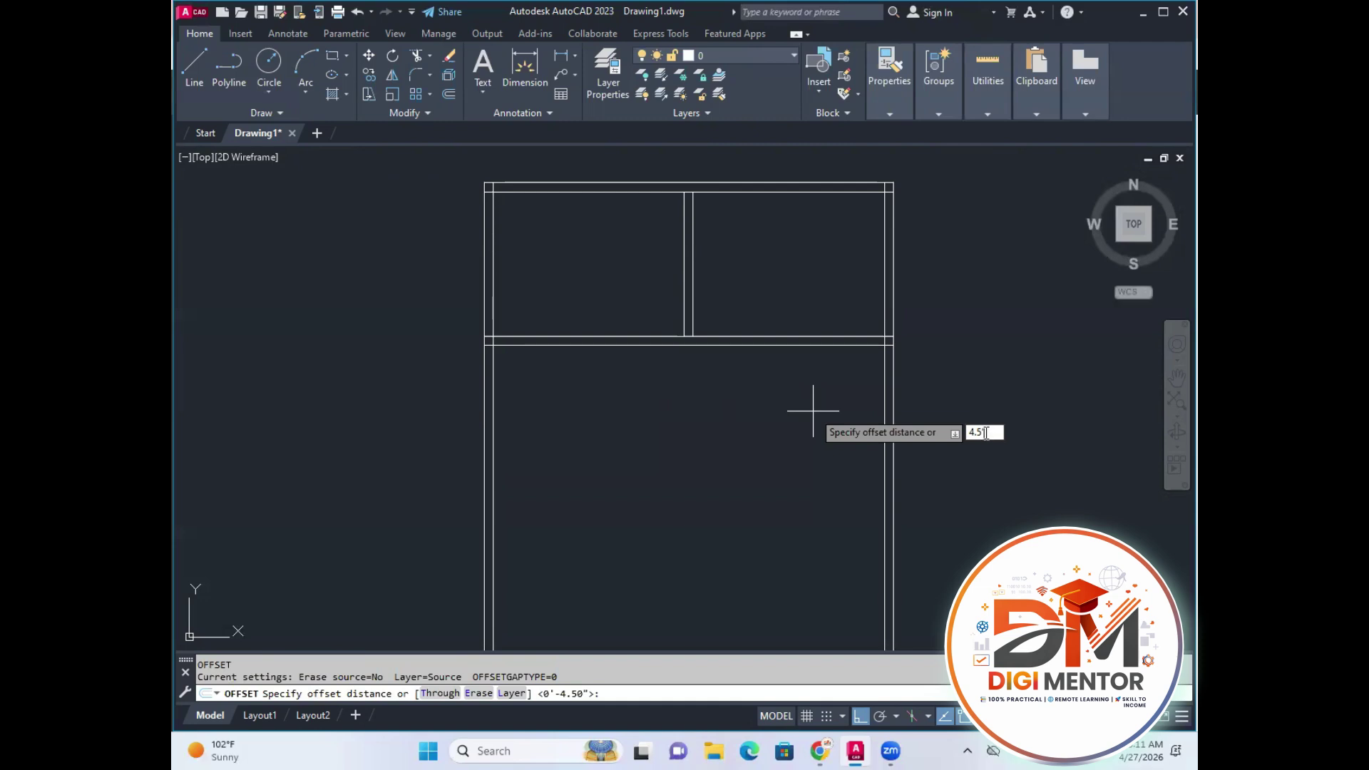
key(Return)
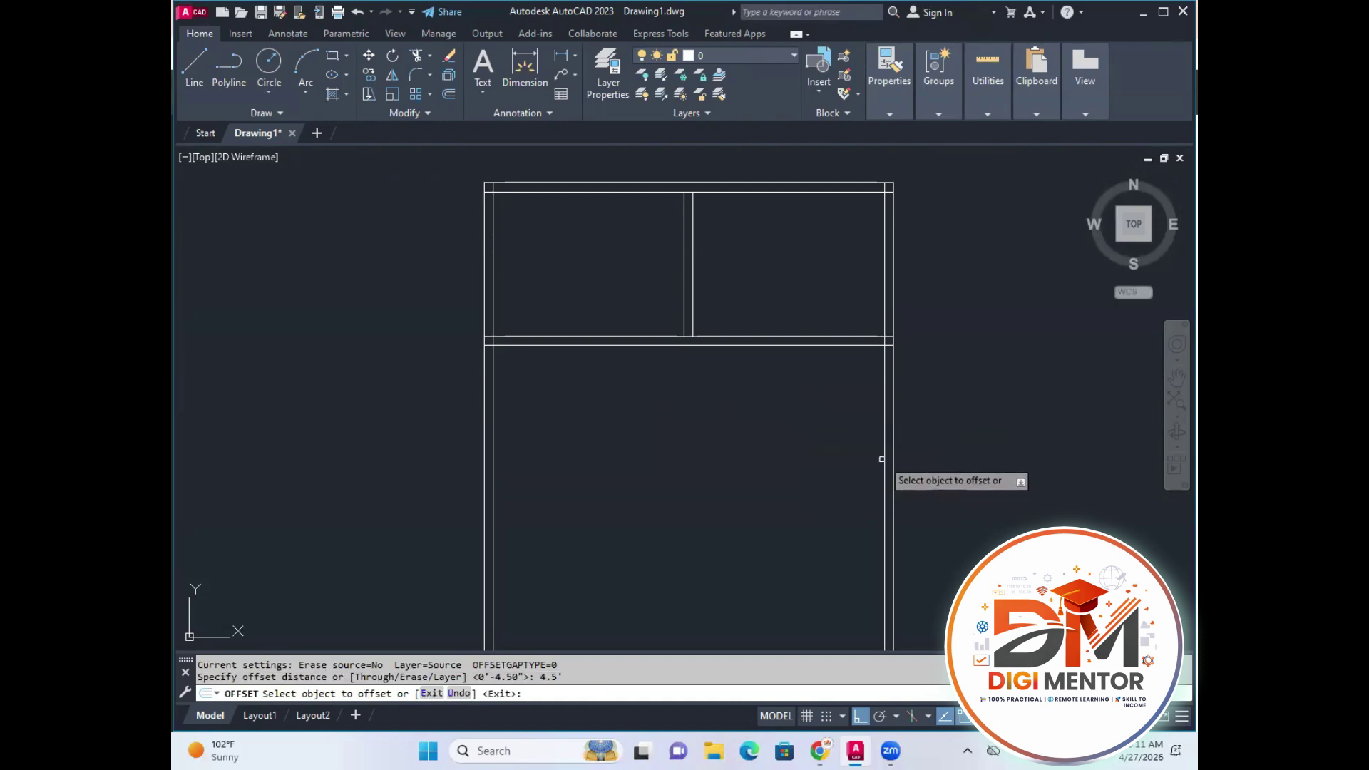
click(884, 460)
click(824, 465)
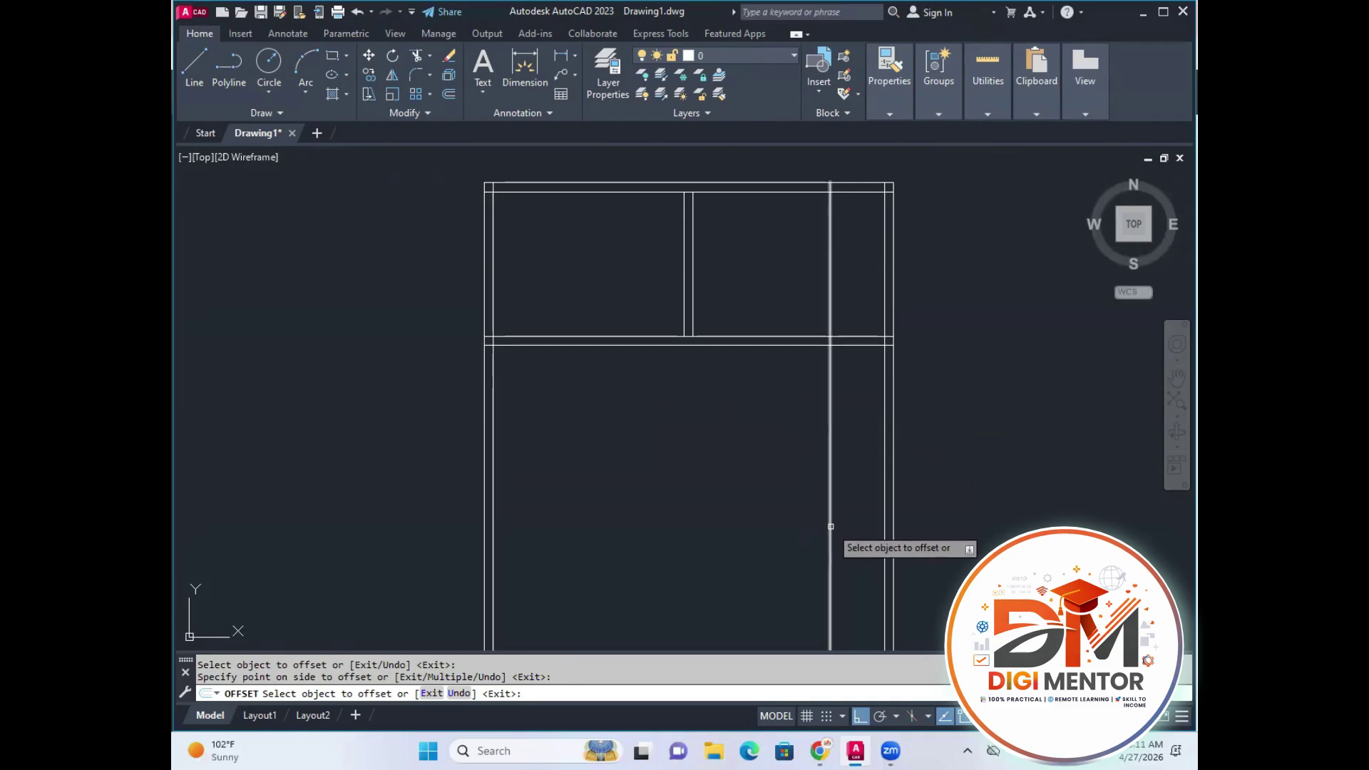
key(Return)
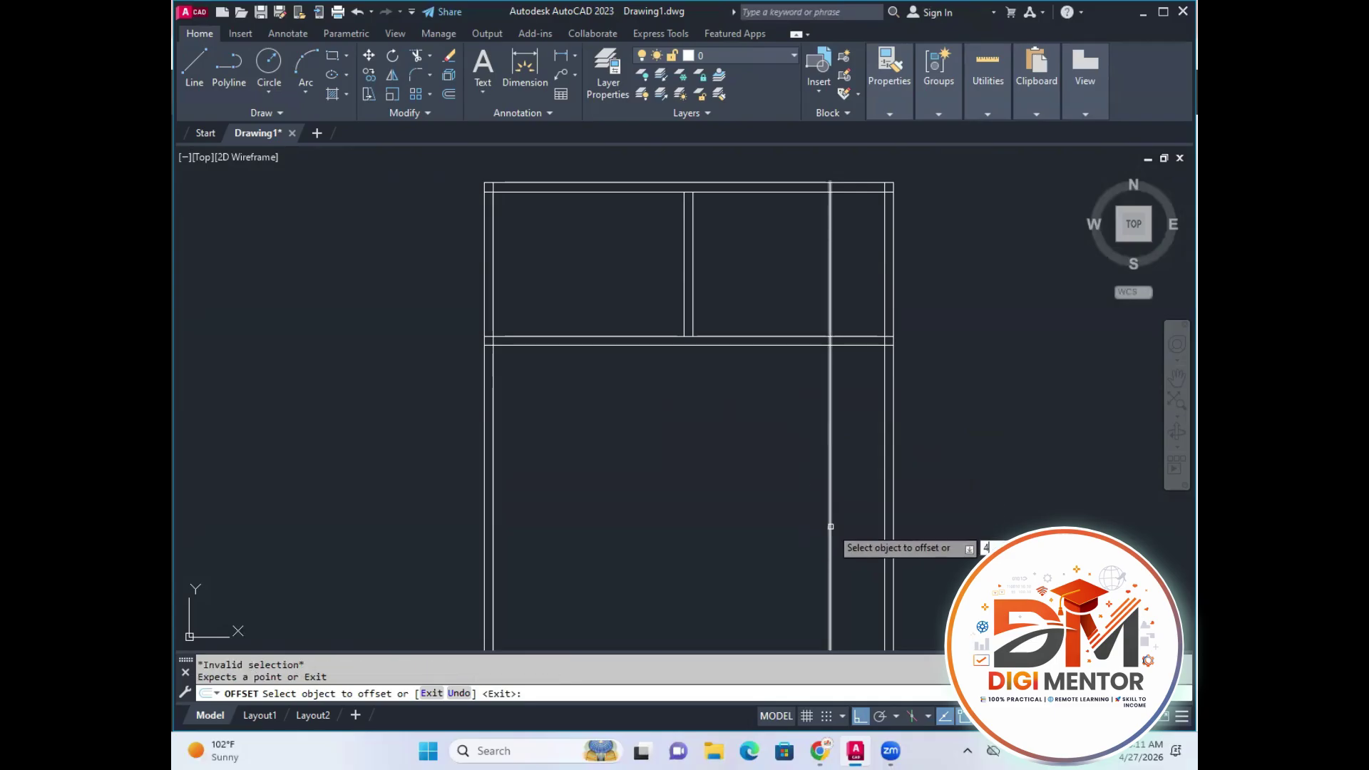
text(4.5)
key(Return)
click(830, 505)
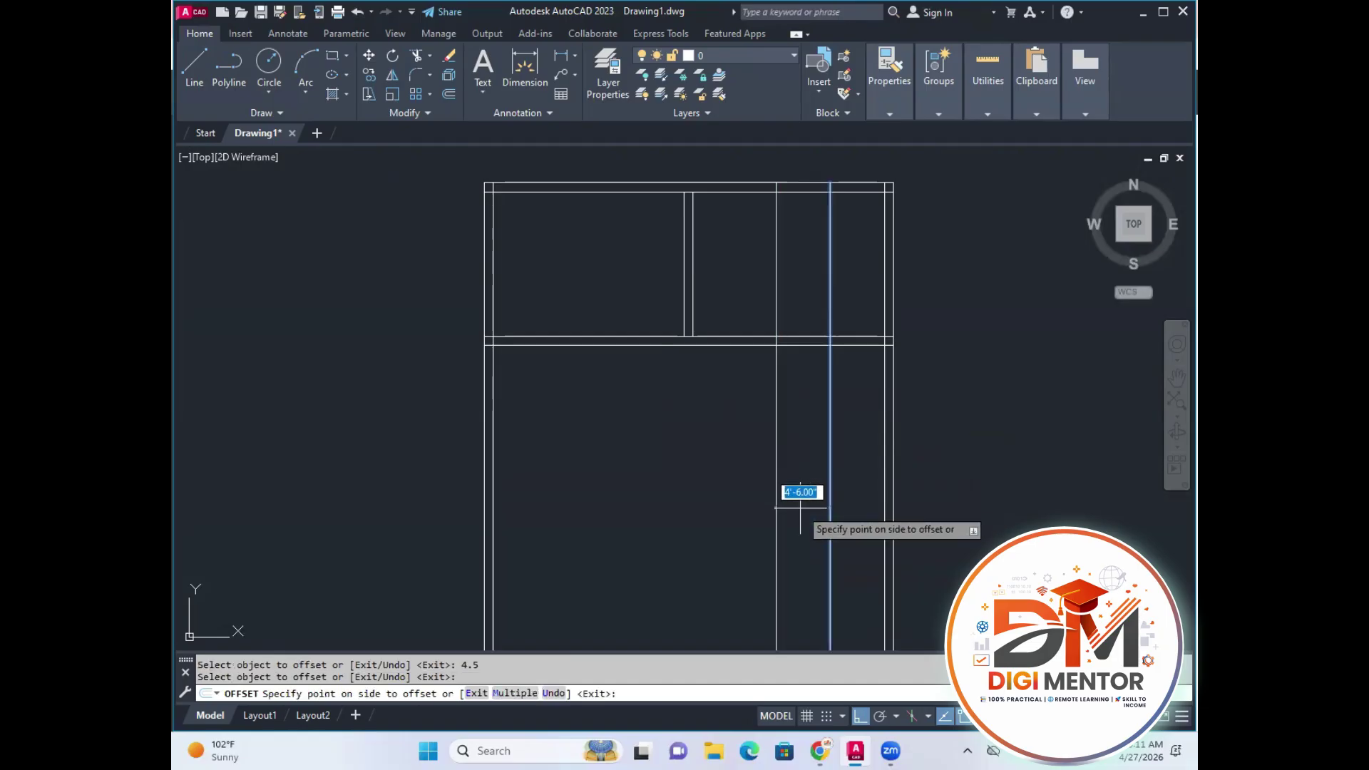
key(Escape)
Offset the new vertical line near the right wall 4.5" to the left to give the partition its thickness.
text(o)
key(Return)
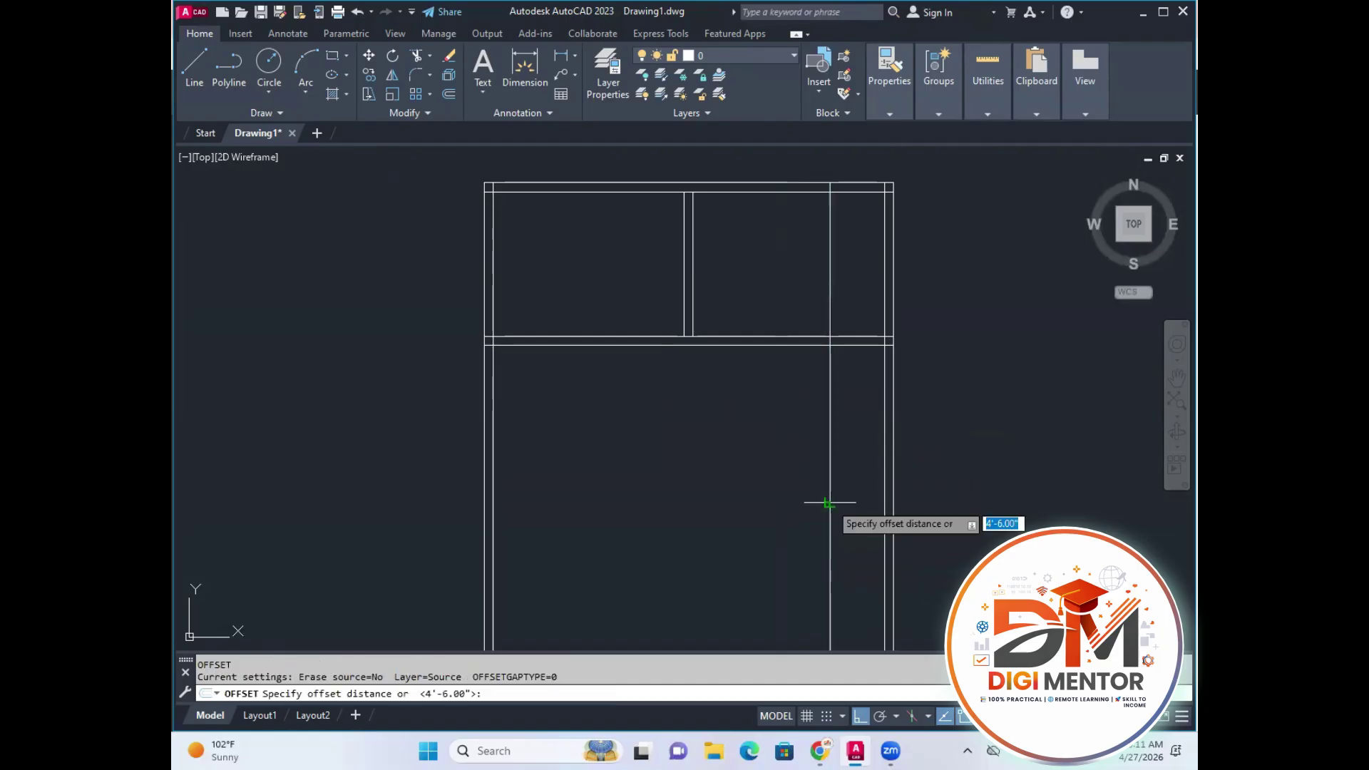
text(4.5)
key(Return)
click(829, 477)
click(806, 492)
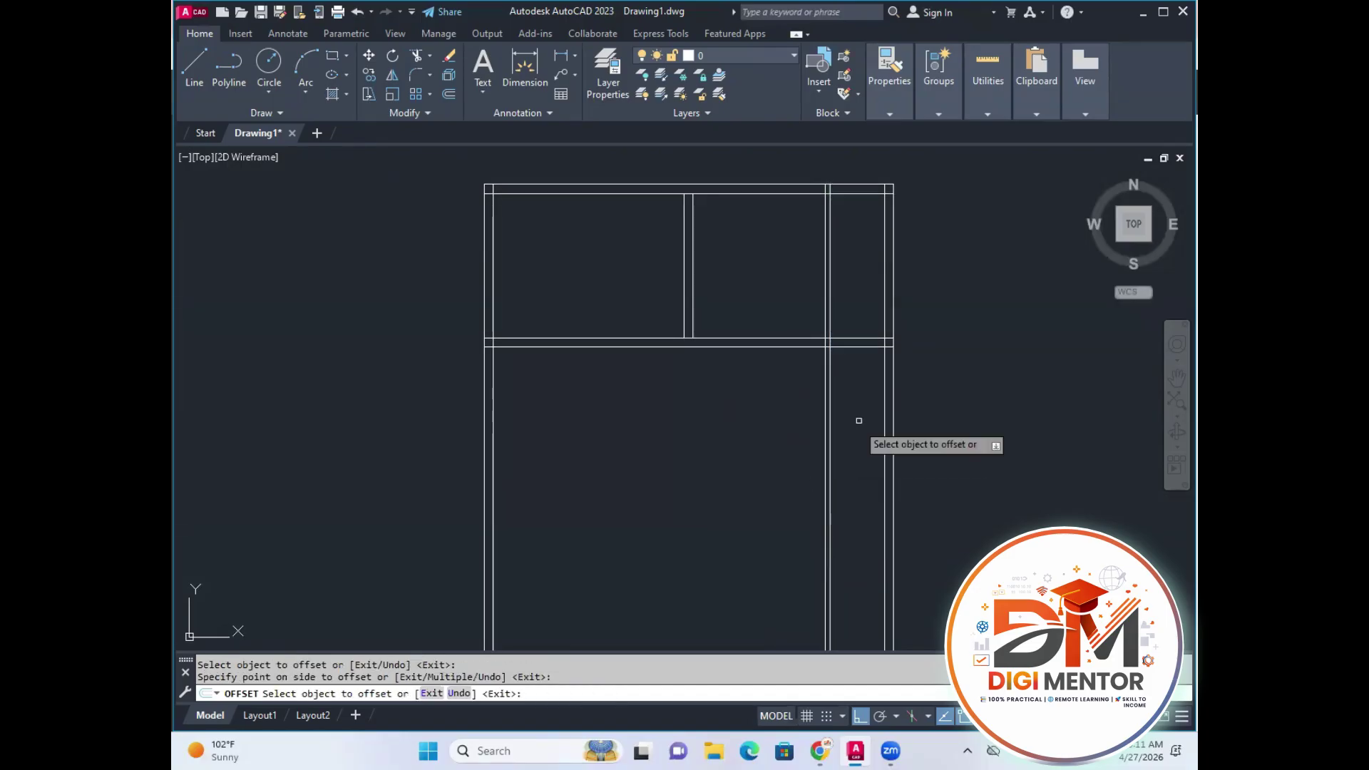
key(Escape)
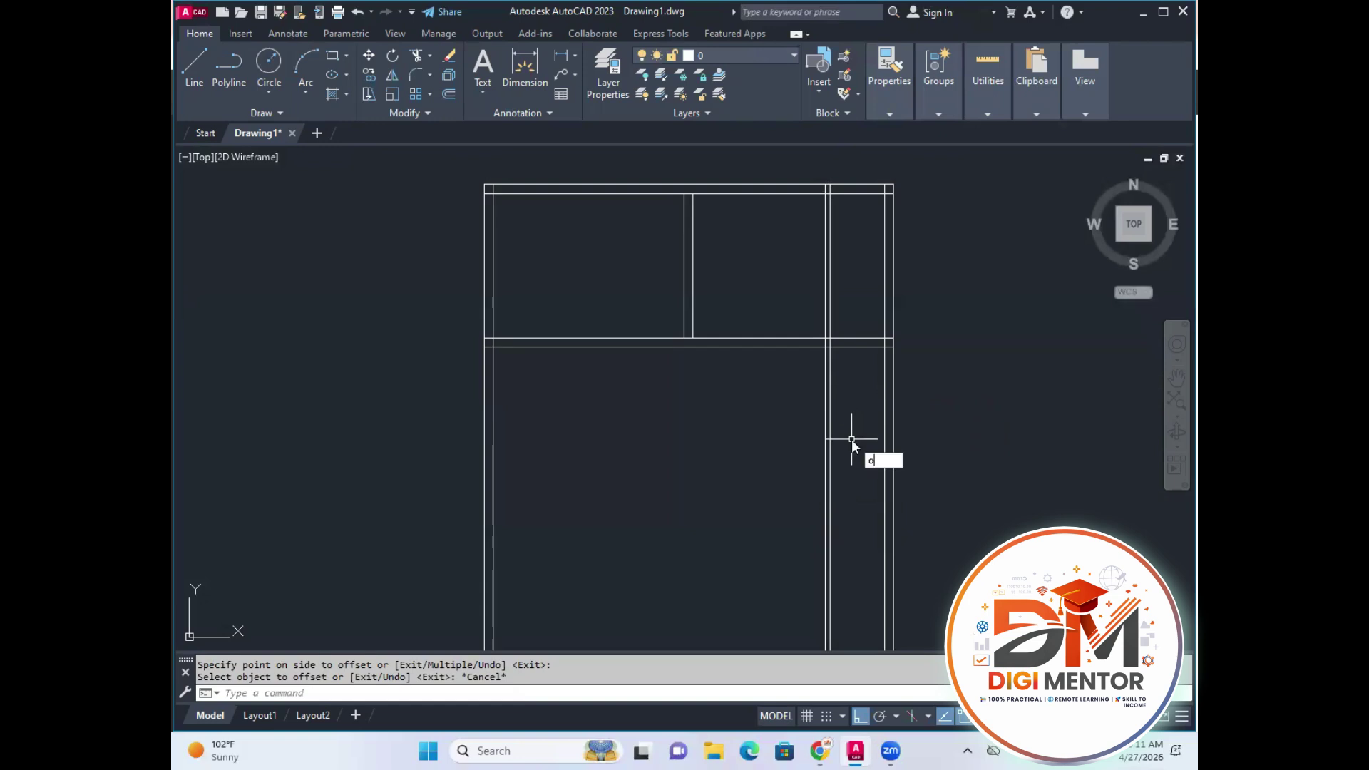
Offset the lower line of the horizontal partition wall 8' downward.
text(o)
key(Return)
text(8')
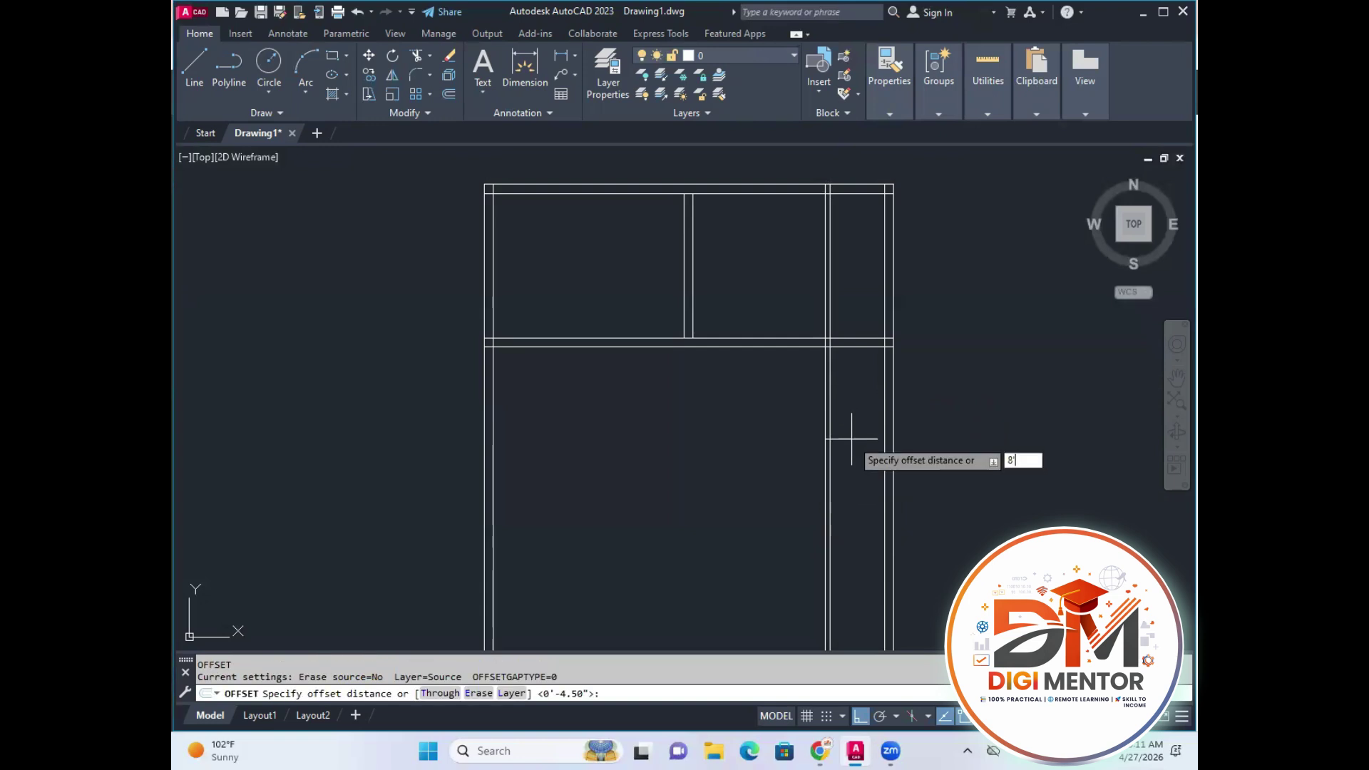
key(Return)
click(853, 346)
click(851, 468)
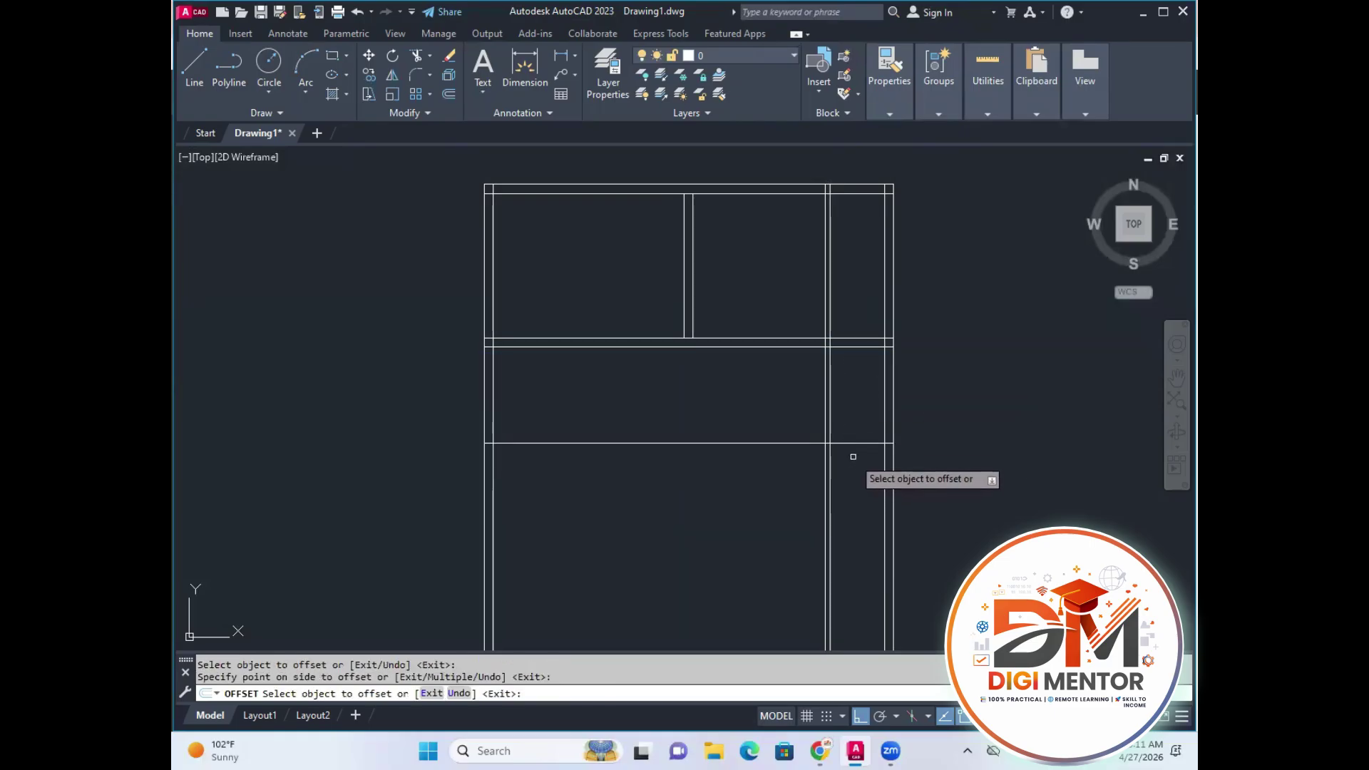
Offset the new horizontal line 4.5" downward to form a second horizontal partition wall.
click(852, 443)
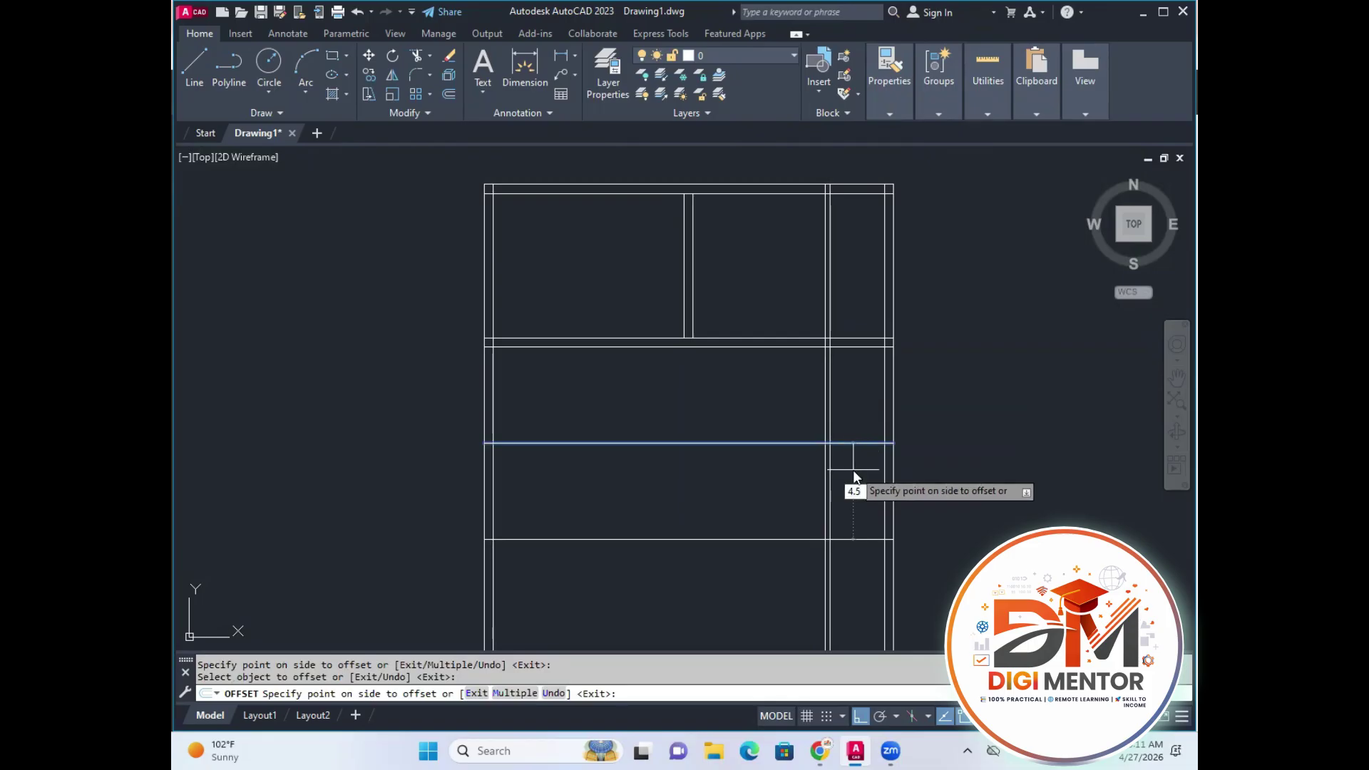
click(855, 477)
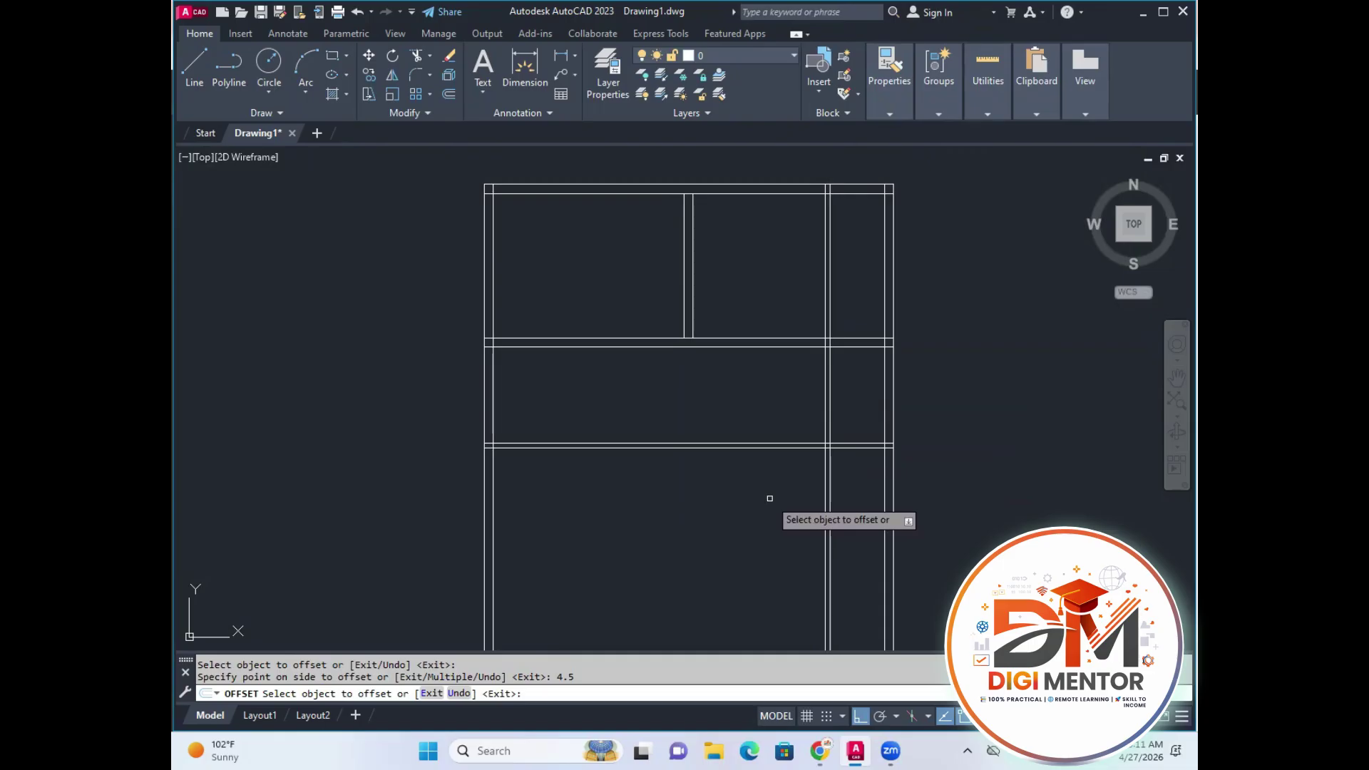
key(Escape)
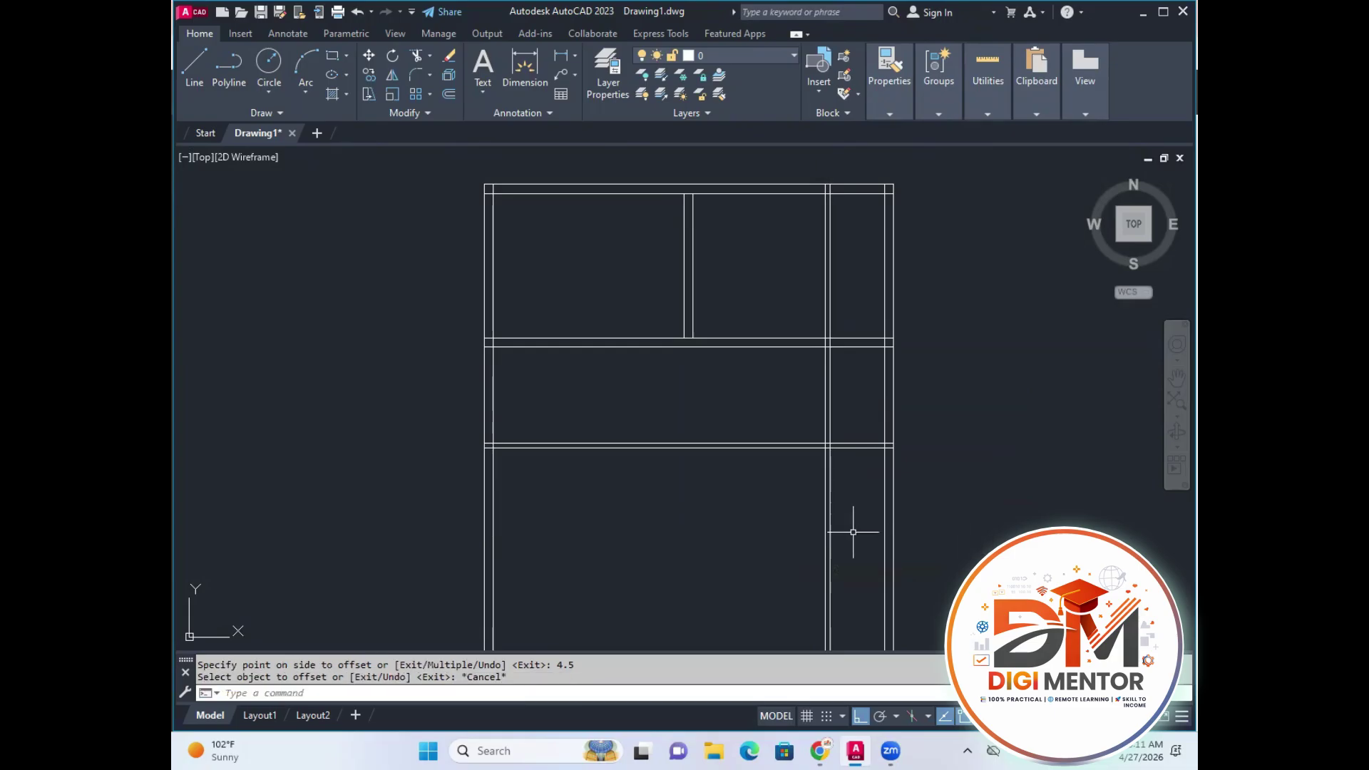
key(Return)
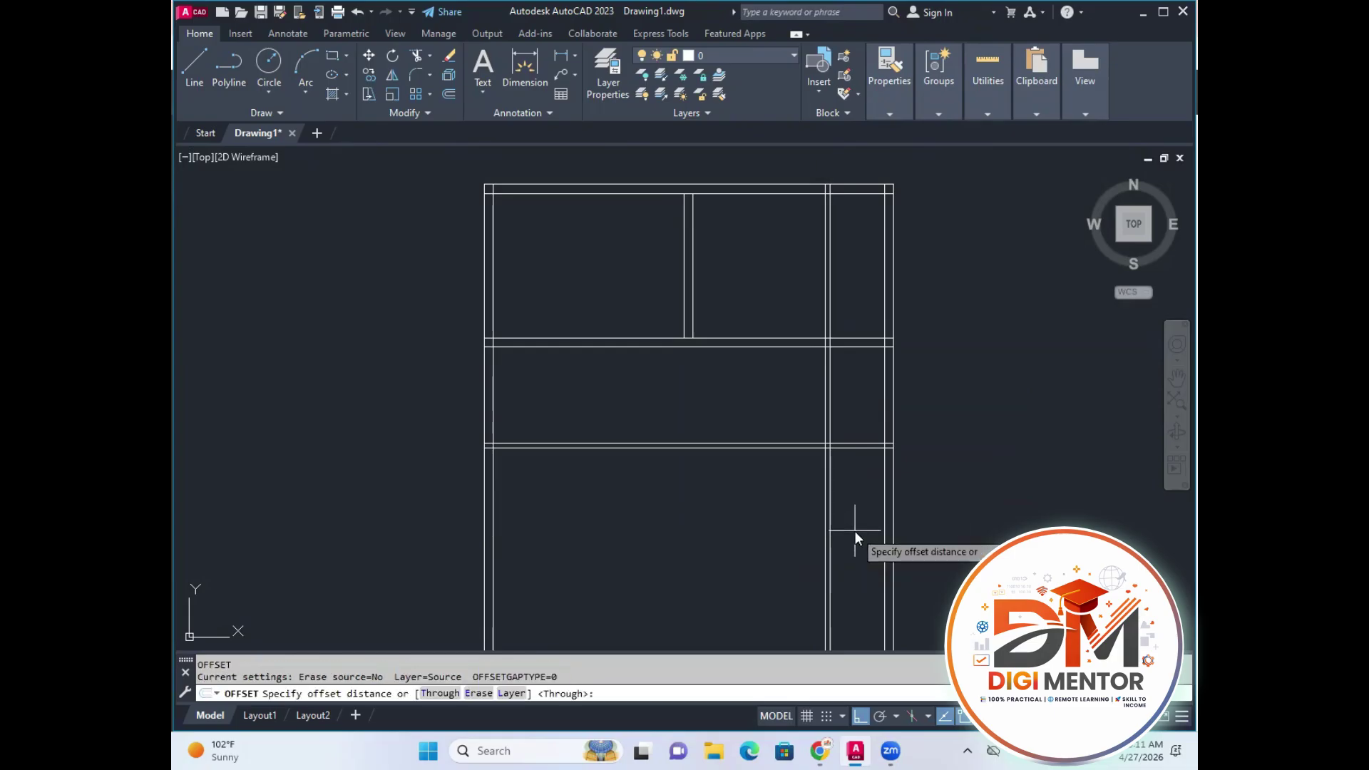
text(4)
key(Return)
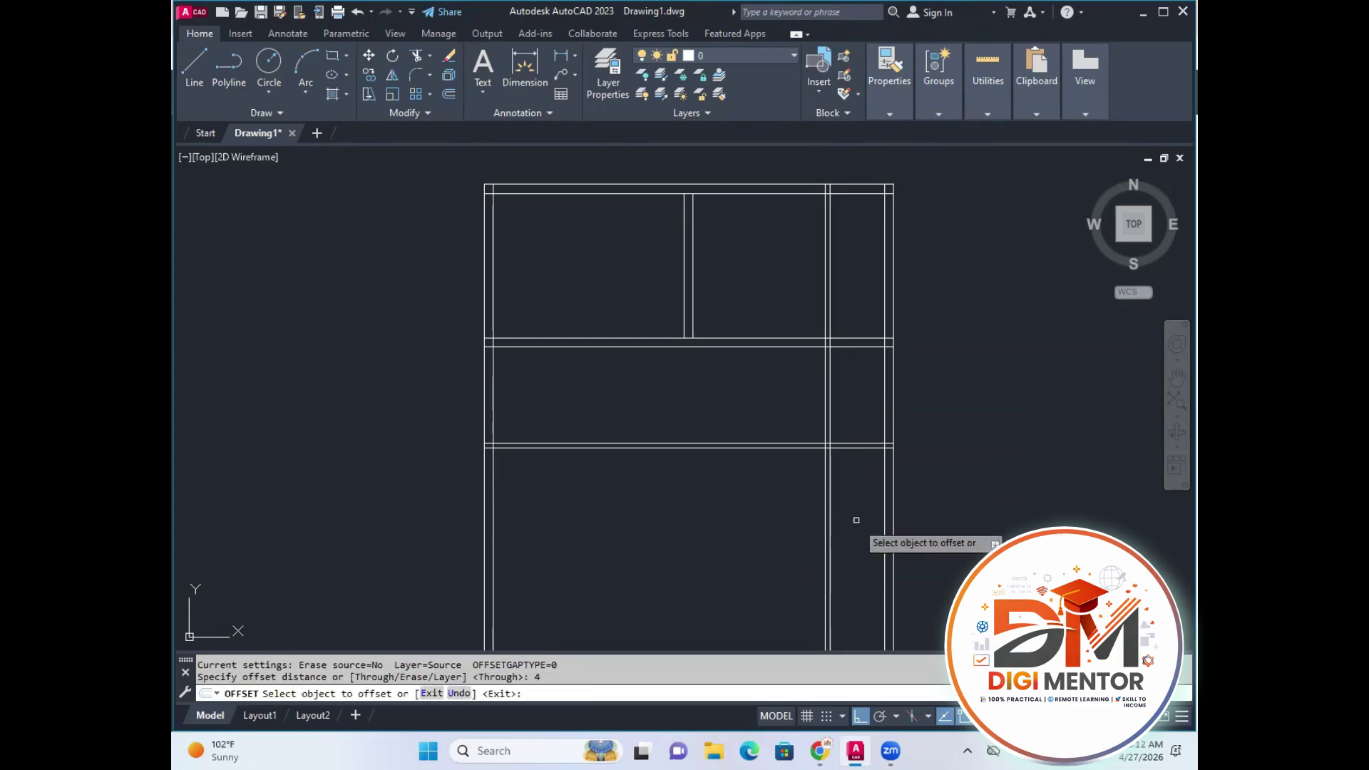
key(Escape)
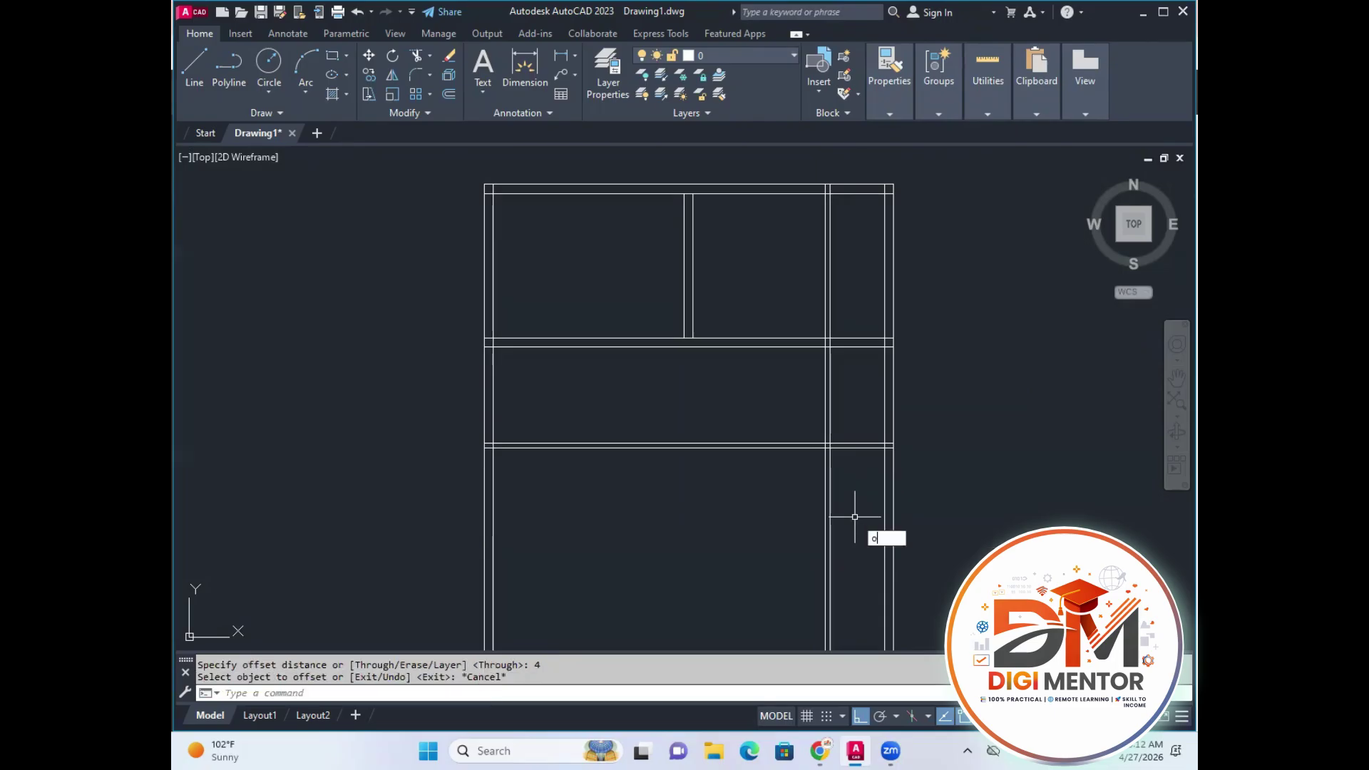
Offset the lower line of the second horizontal partition wall 4' downward.
text(o)
key(Return)
text(4')
key(Return)
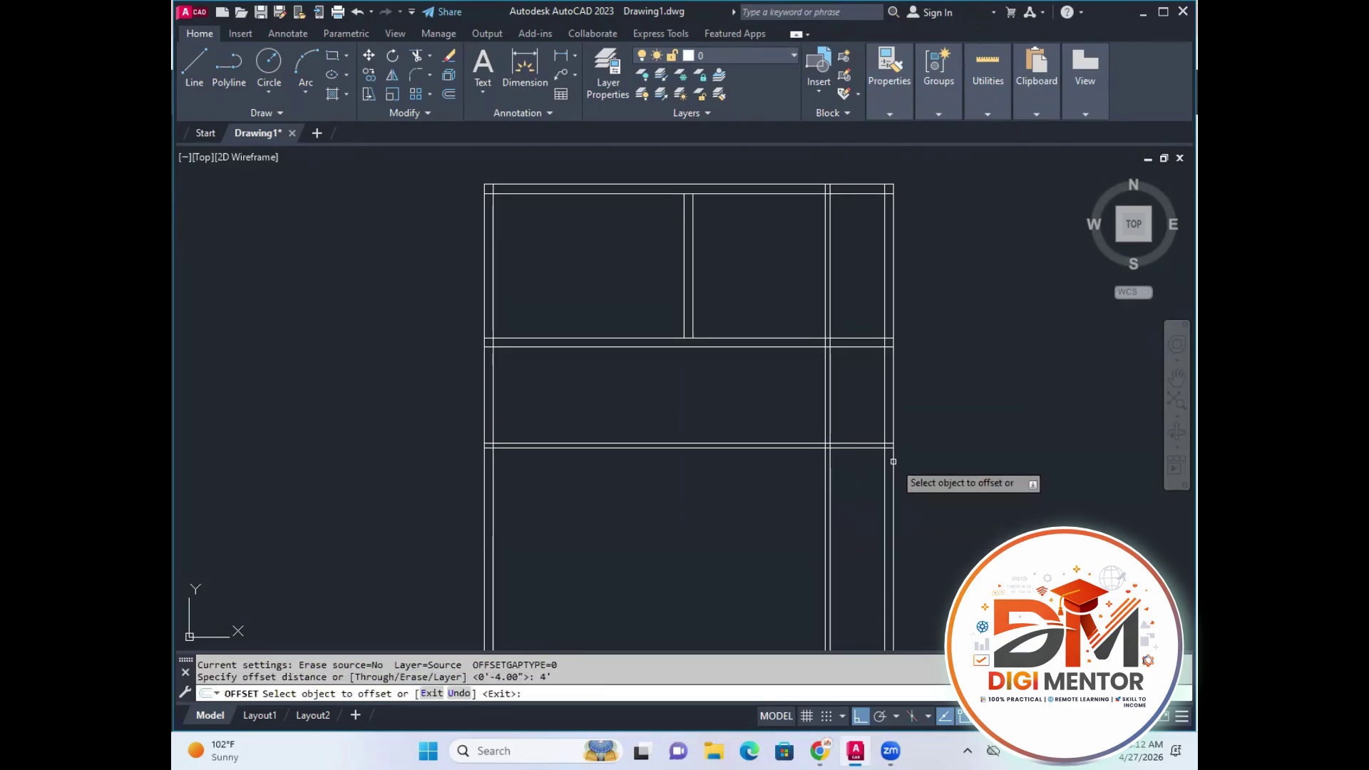
click(854, 448)
click(849, 519)
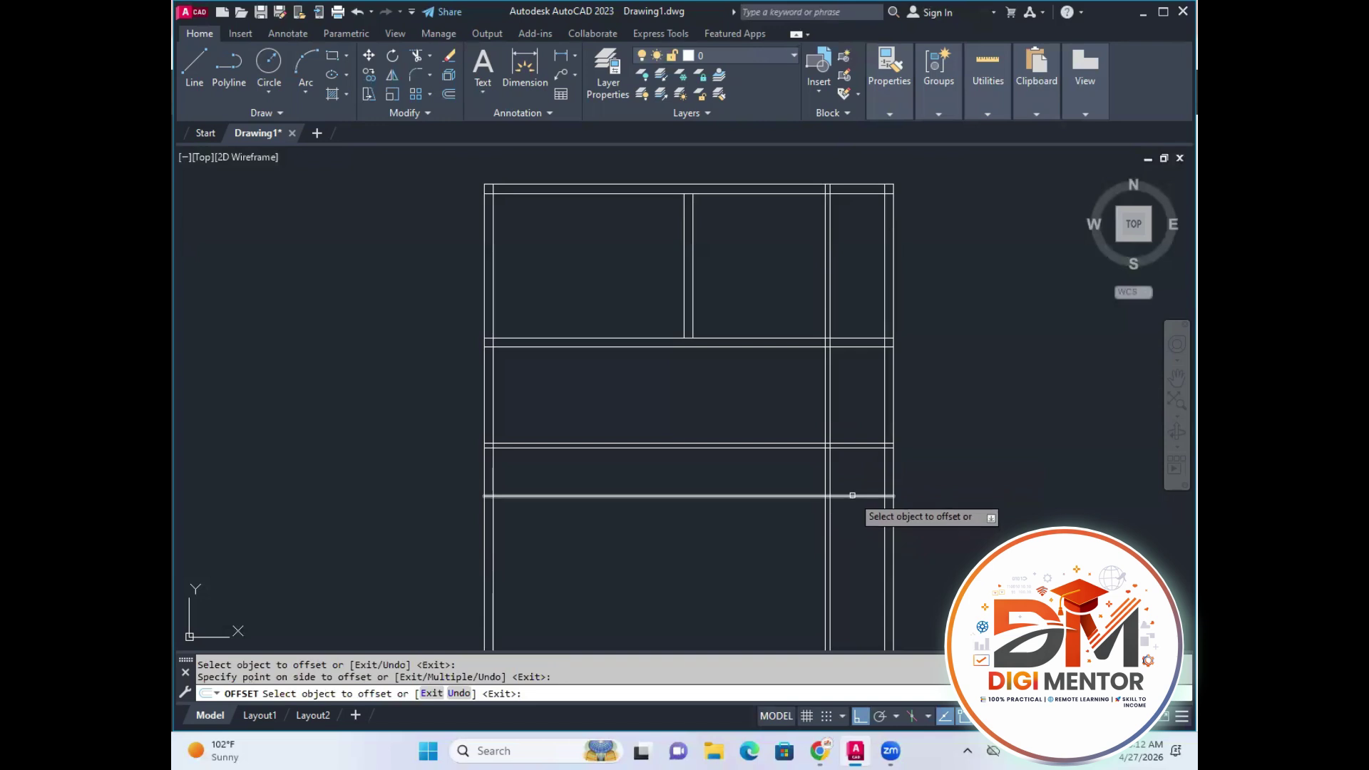
Offset the newest horizontal line 4.5" downward to form a third horizontal partition wall.
click(854, 497)
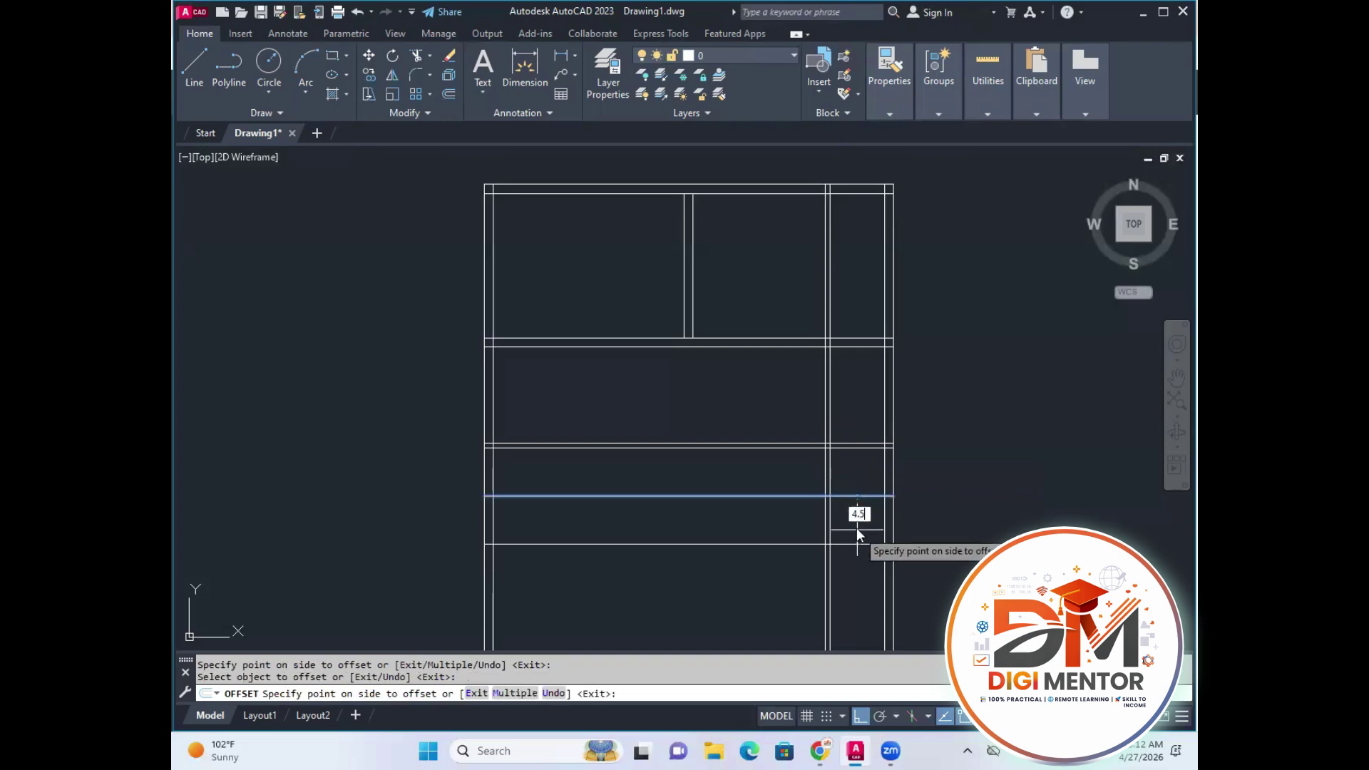
text(4.5)
key(Return)
key(Escape)
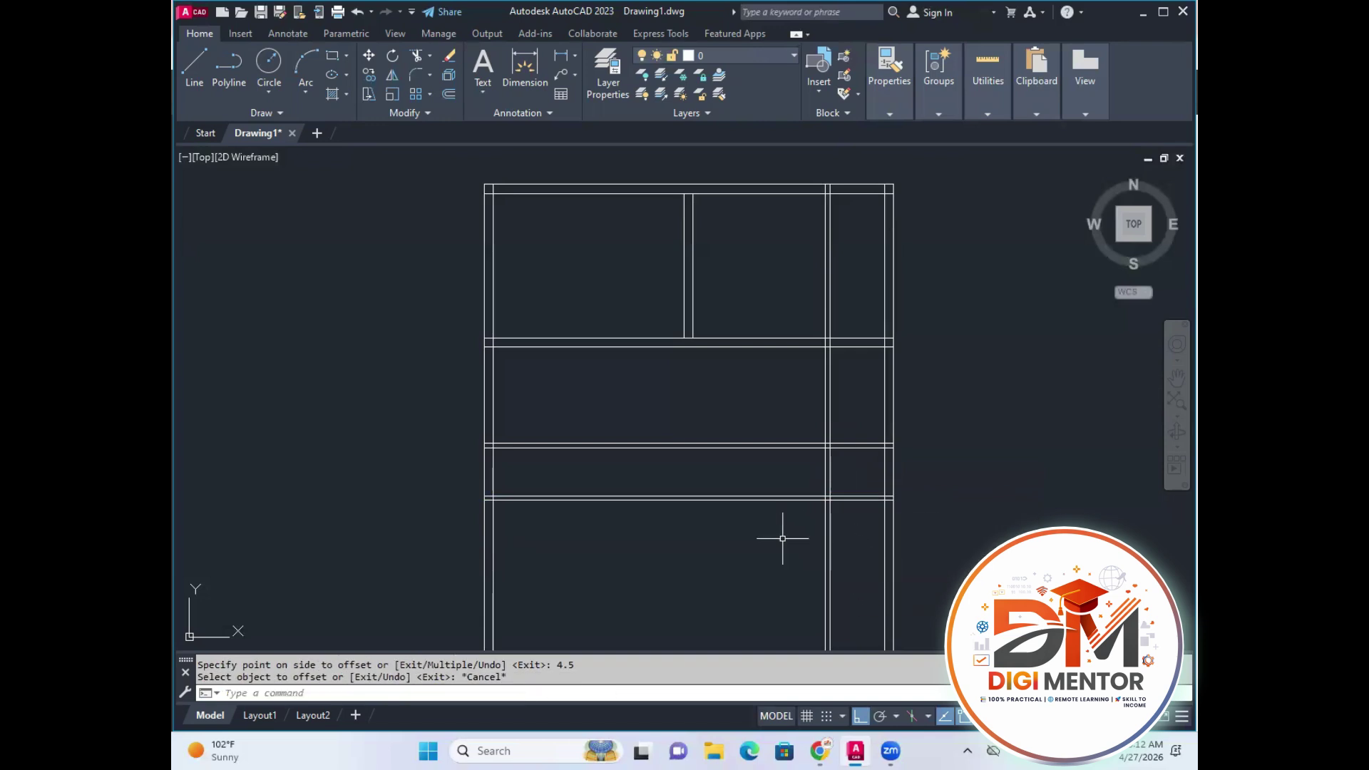
scroll(792, 478, up, 2)
scroll(785, 471, down, 2)
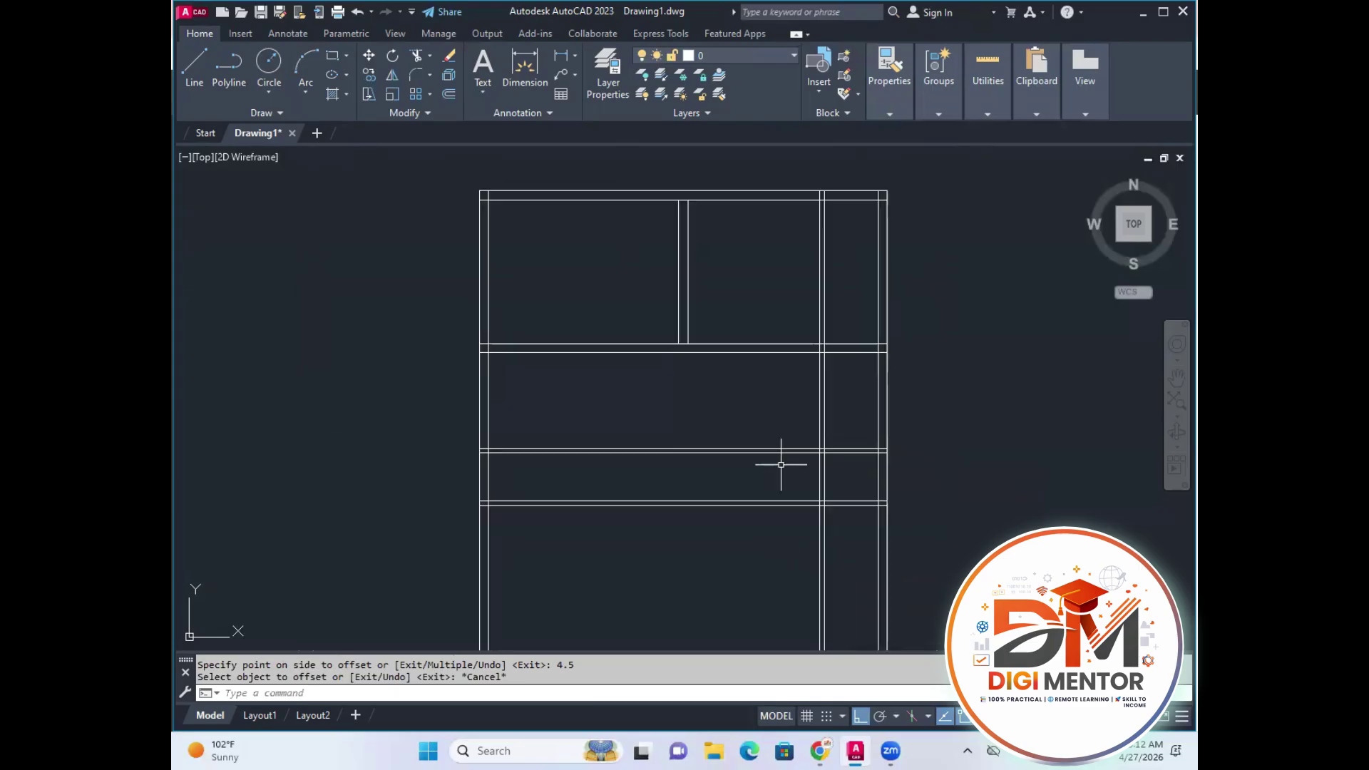
Trim the vertical partition out of the upper right room and the second horizontal partition out of the large middle room.
click(416, 56)
right_click(915, 277)
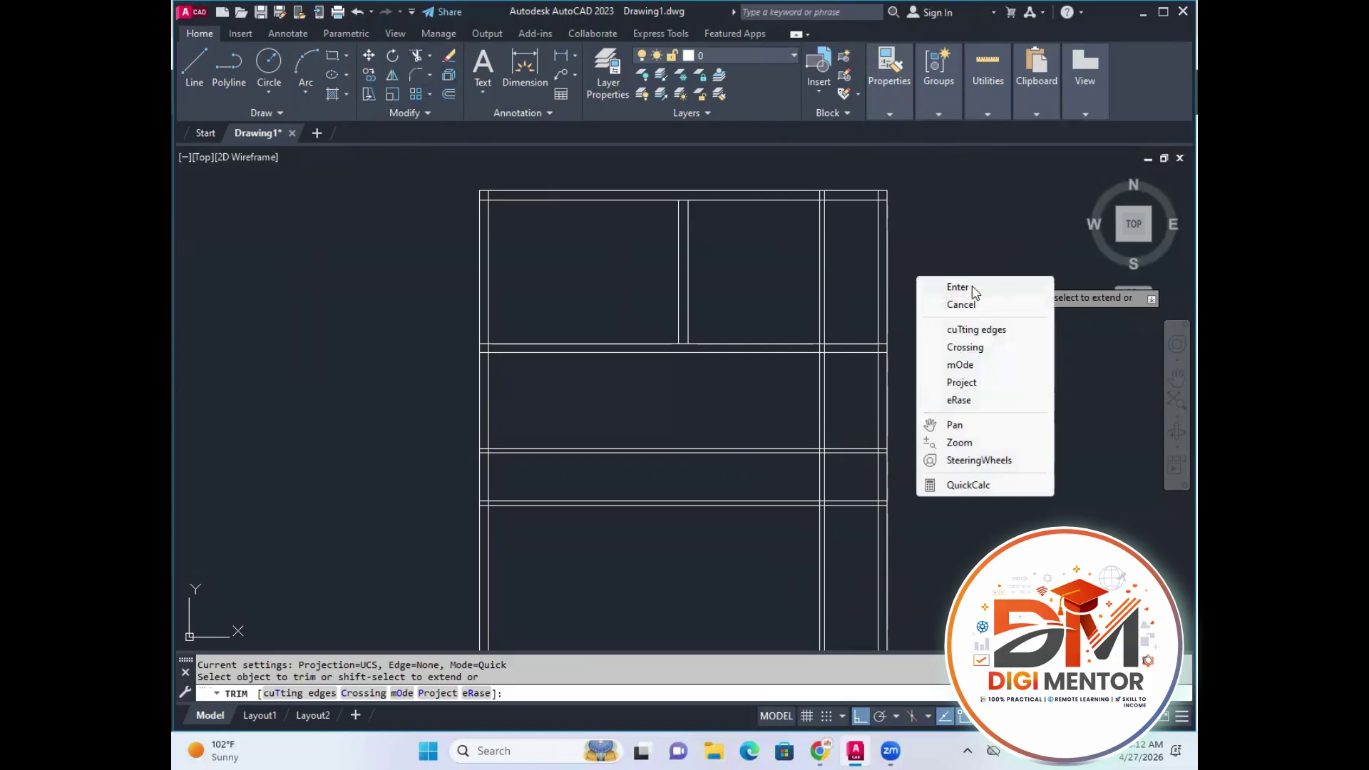
click(973, 288)
click(847, 286)
click(803, 299)
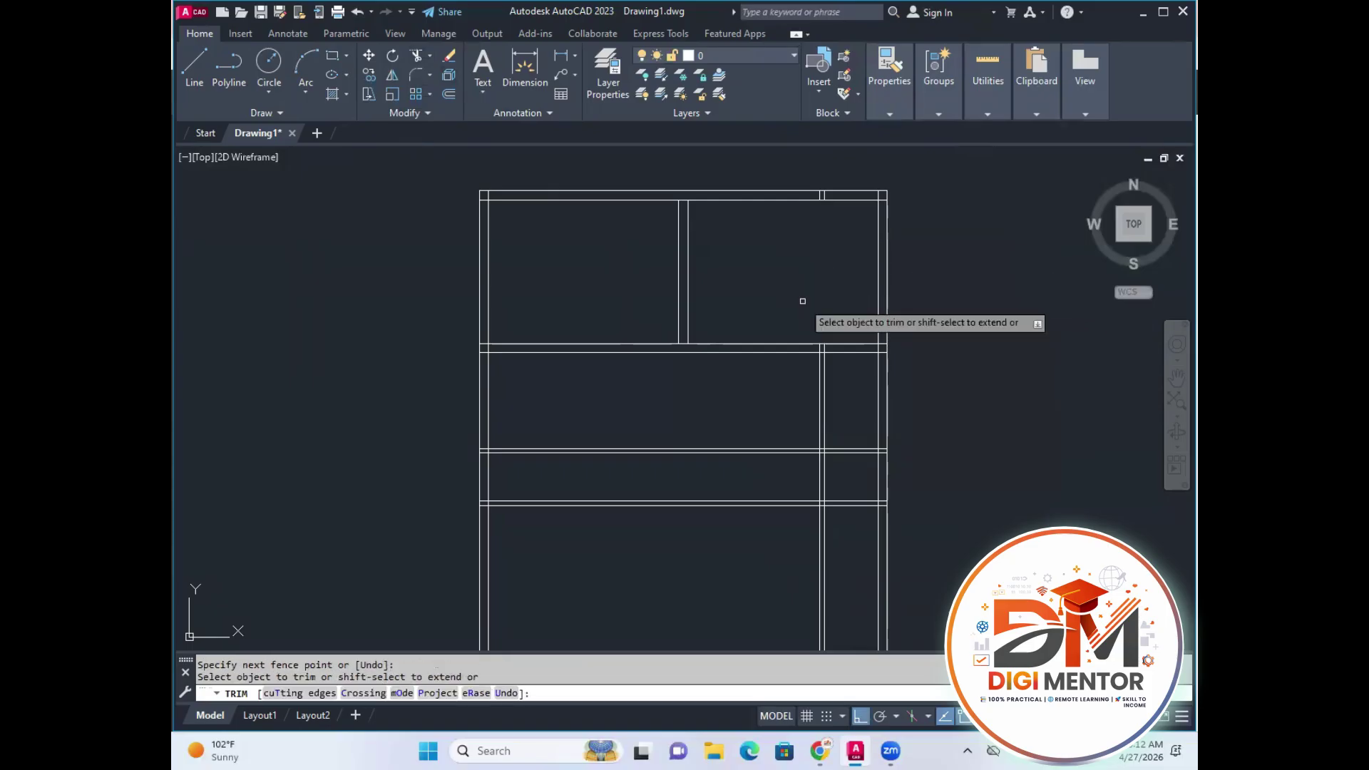
click(746, 442)
click(724, 464)
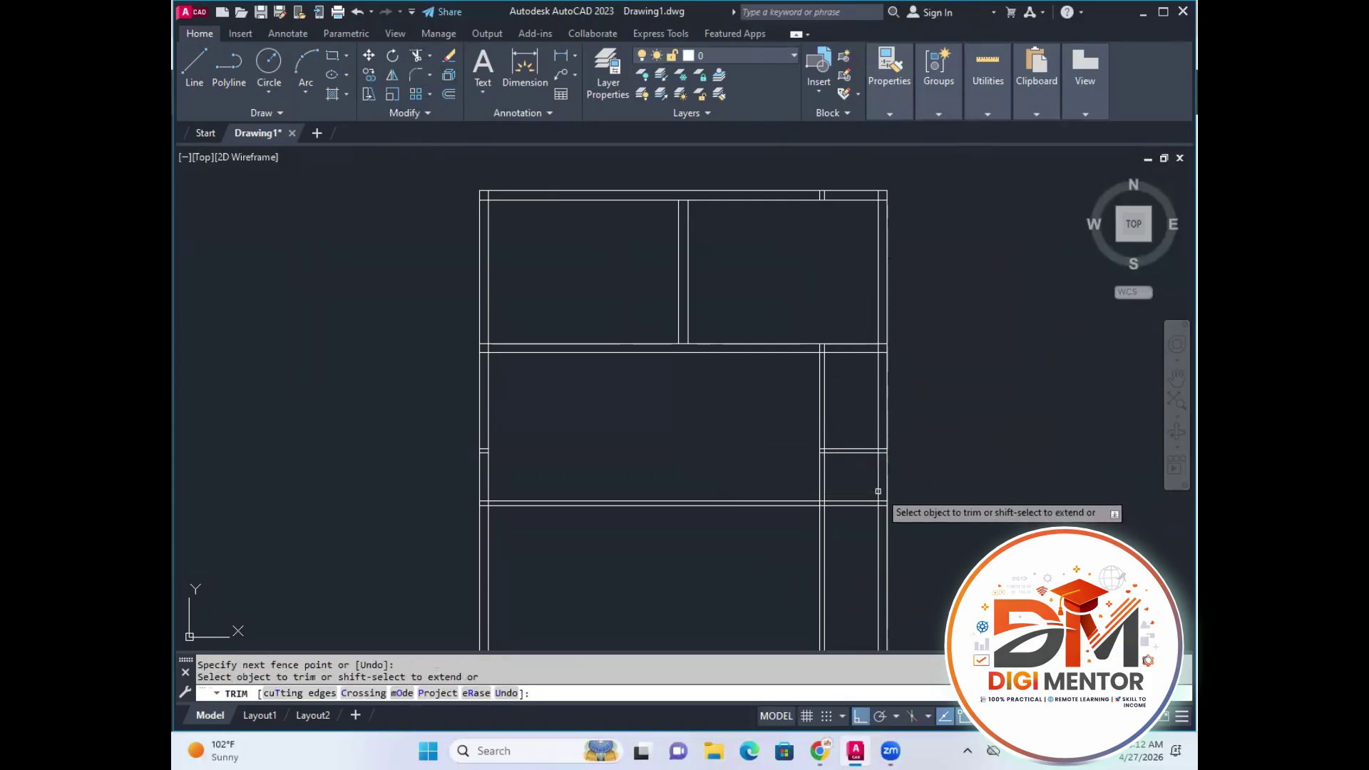
Trim away the vertical partition lines below the third horizontal partition wall.
scroll(860, 520, down, 2)
click(836, 581)
click(784, 594)
scroll(821, 570, up, 2)
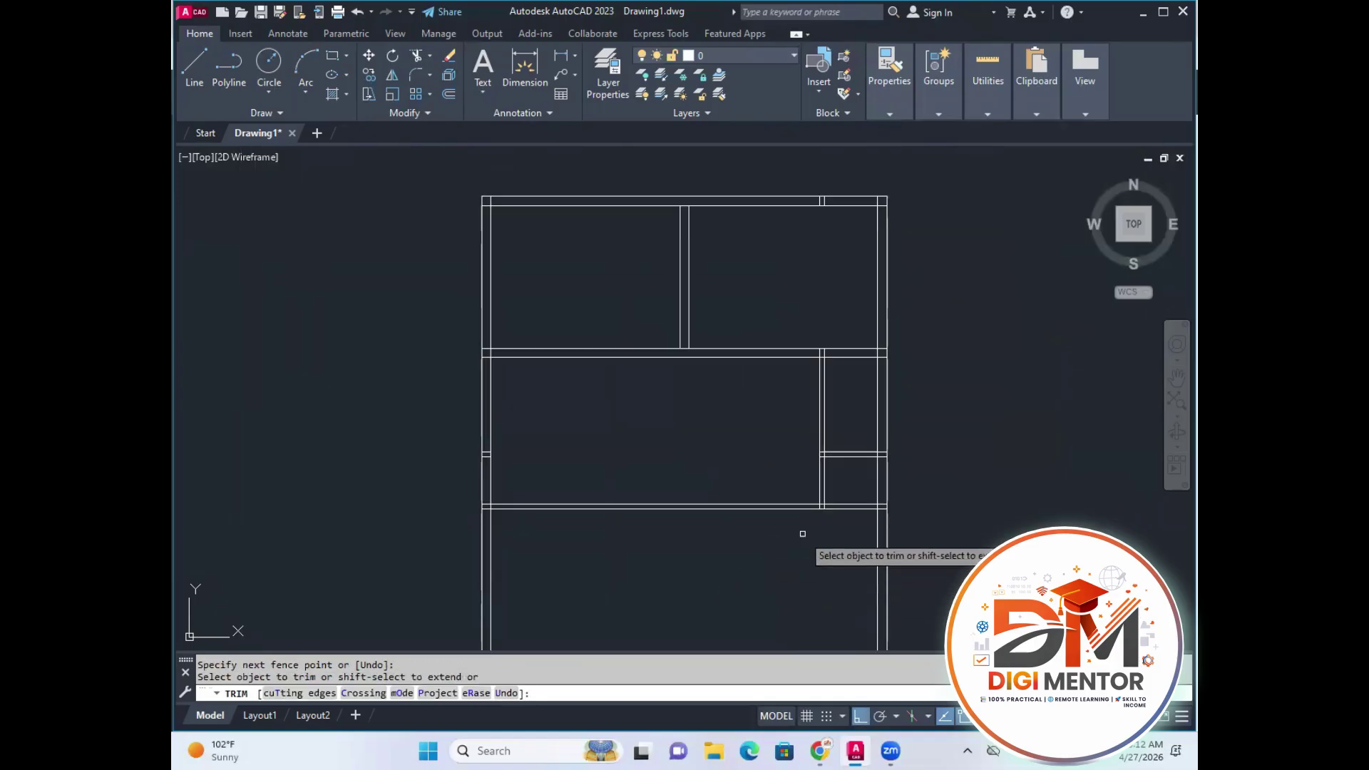
scroll(795, 525, up, 2)
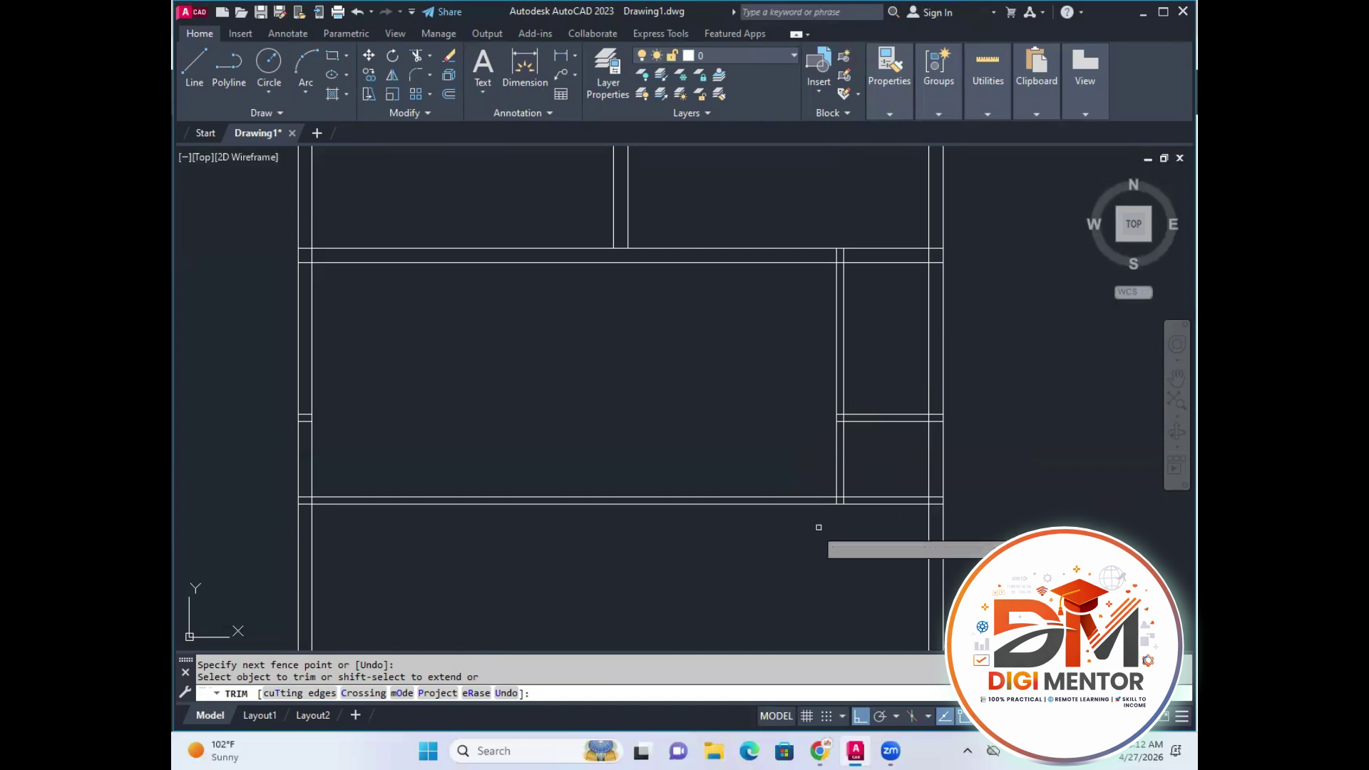
scroll(819, 527, up, 4)
key(Escape)
scroll(807, 452, down, 3)
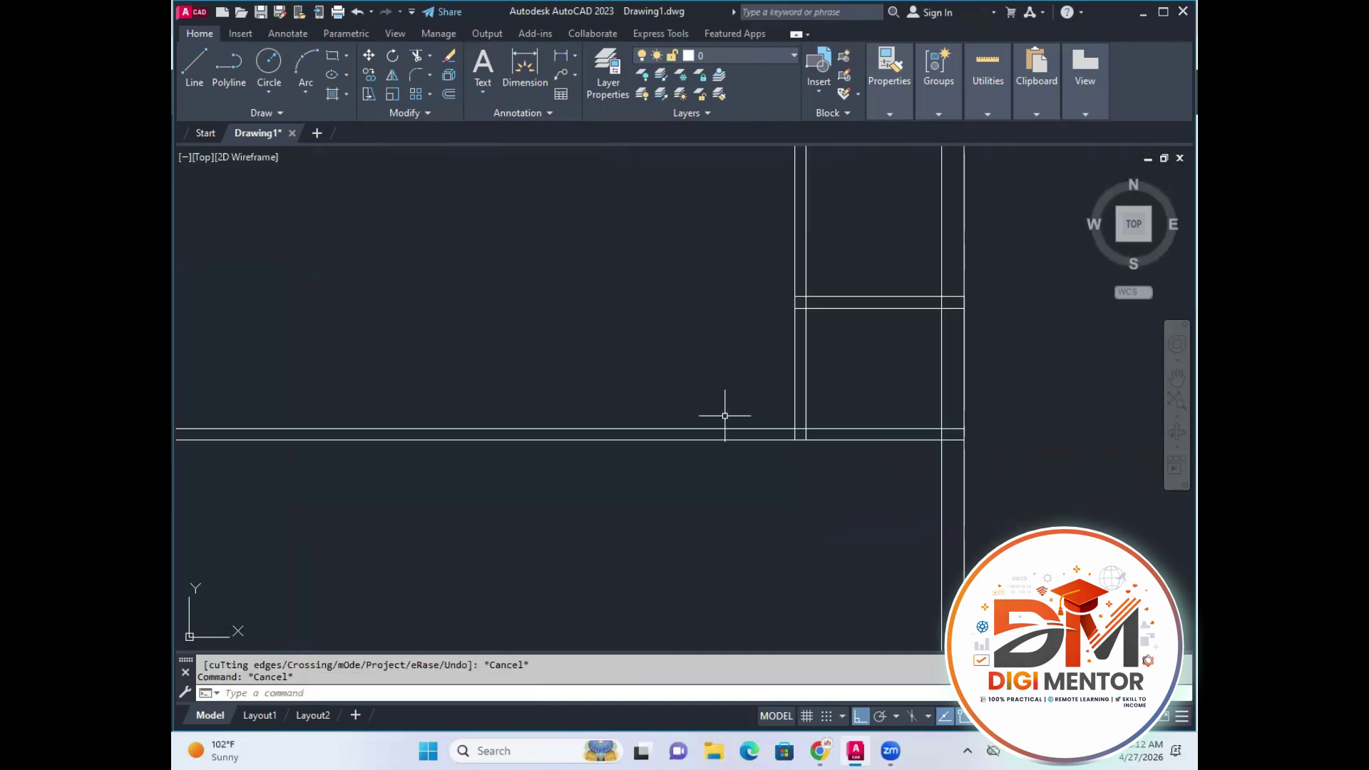
Trim the third horizontal wall's upper line along the large middle room, up to the vertical partition.
click(415, 59)
right_click(667, 352)
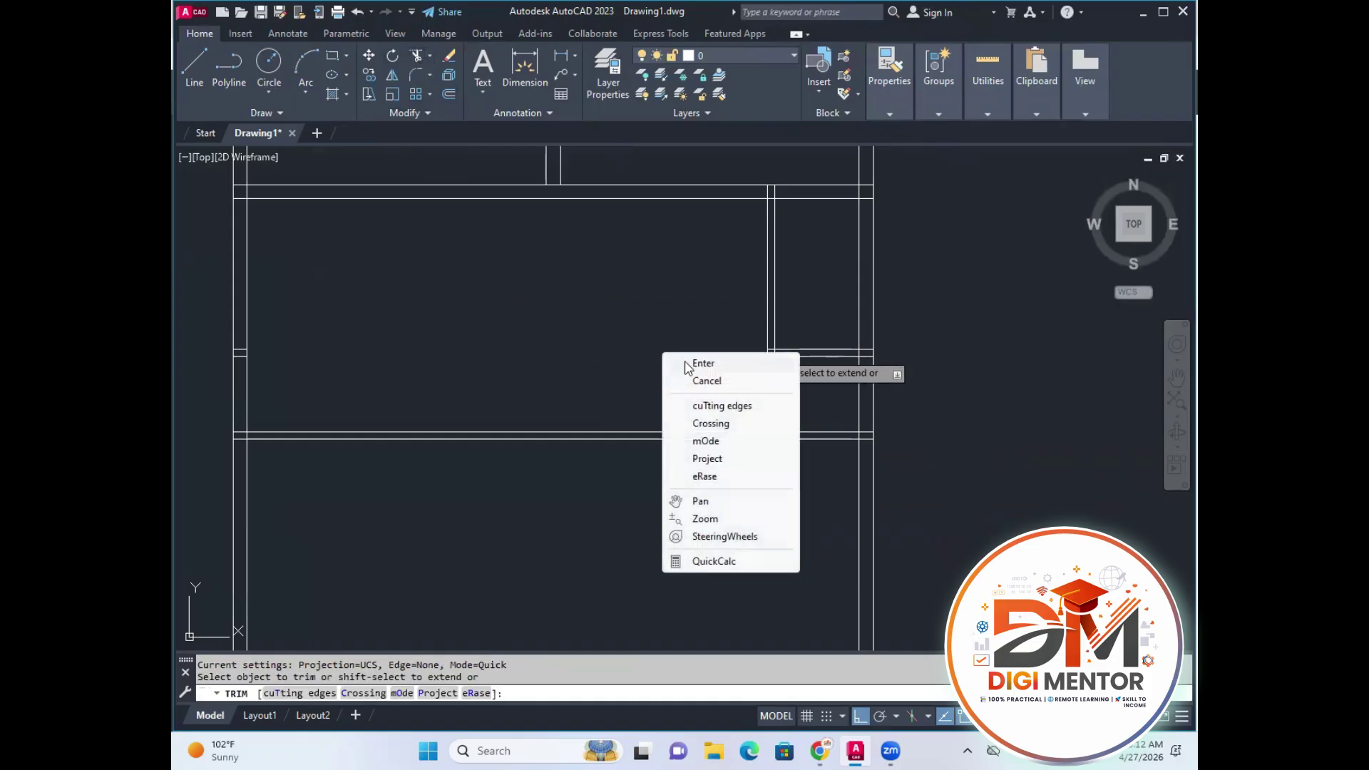
key(Escape)
click(674, 432)
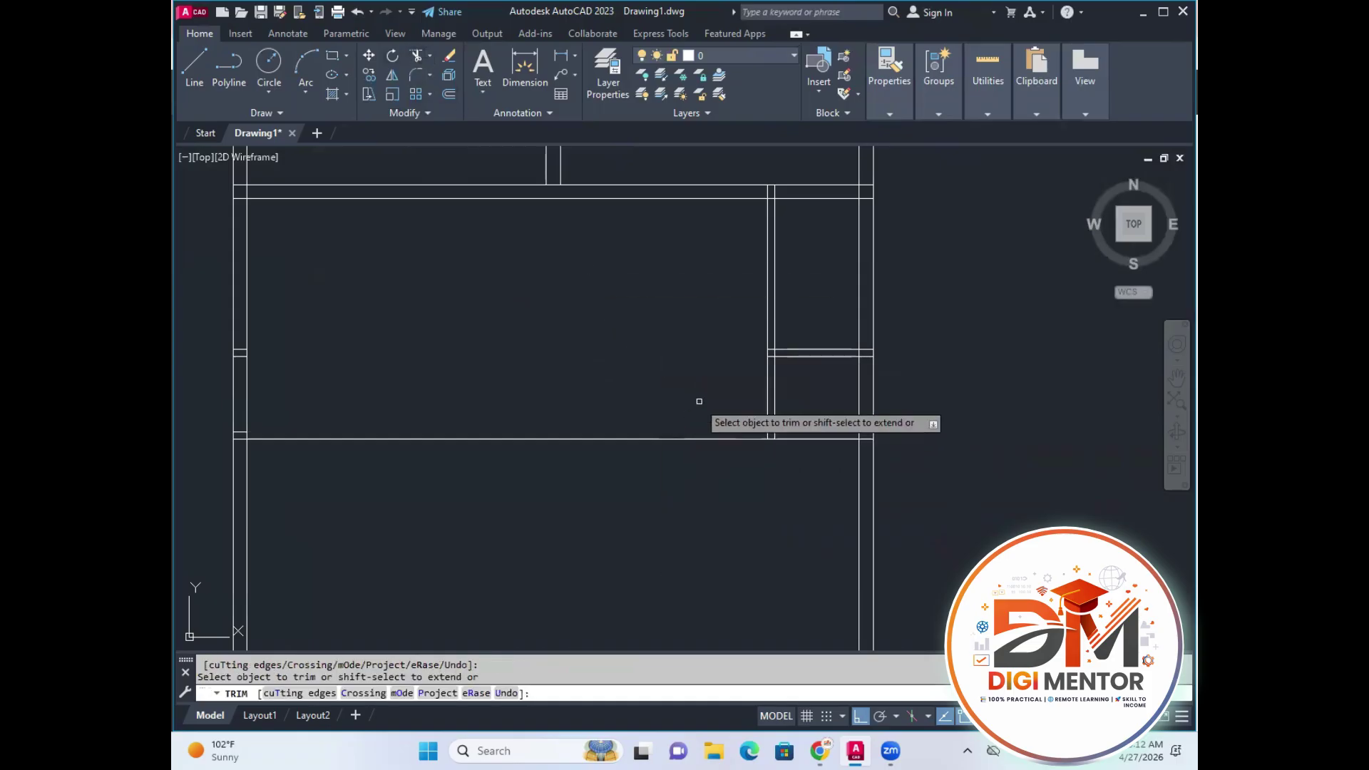
key(Escape)
Offset the third horizontal wall's lower line 9" upward to make it a 9" wall.
text(o)
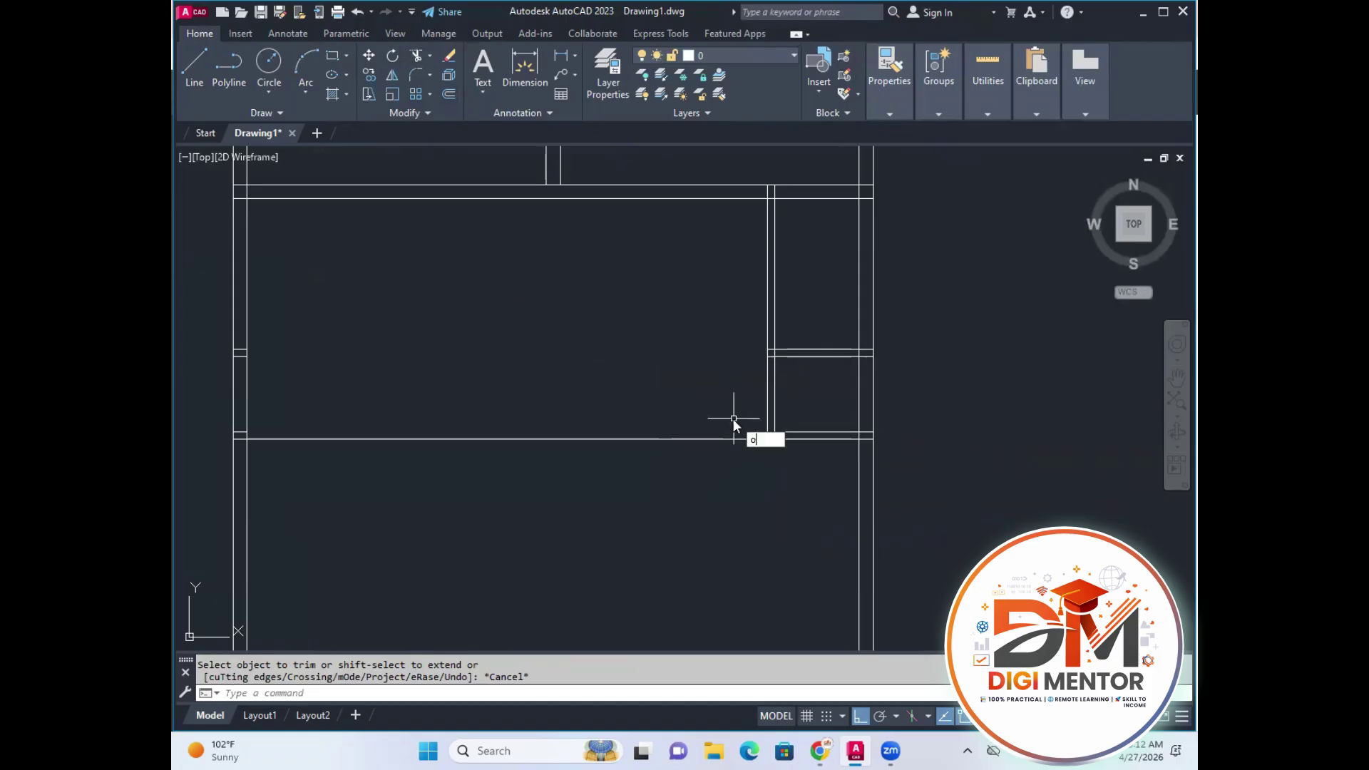
key(Return)
text(9)
key(Return)
click(683, 438)
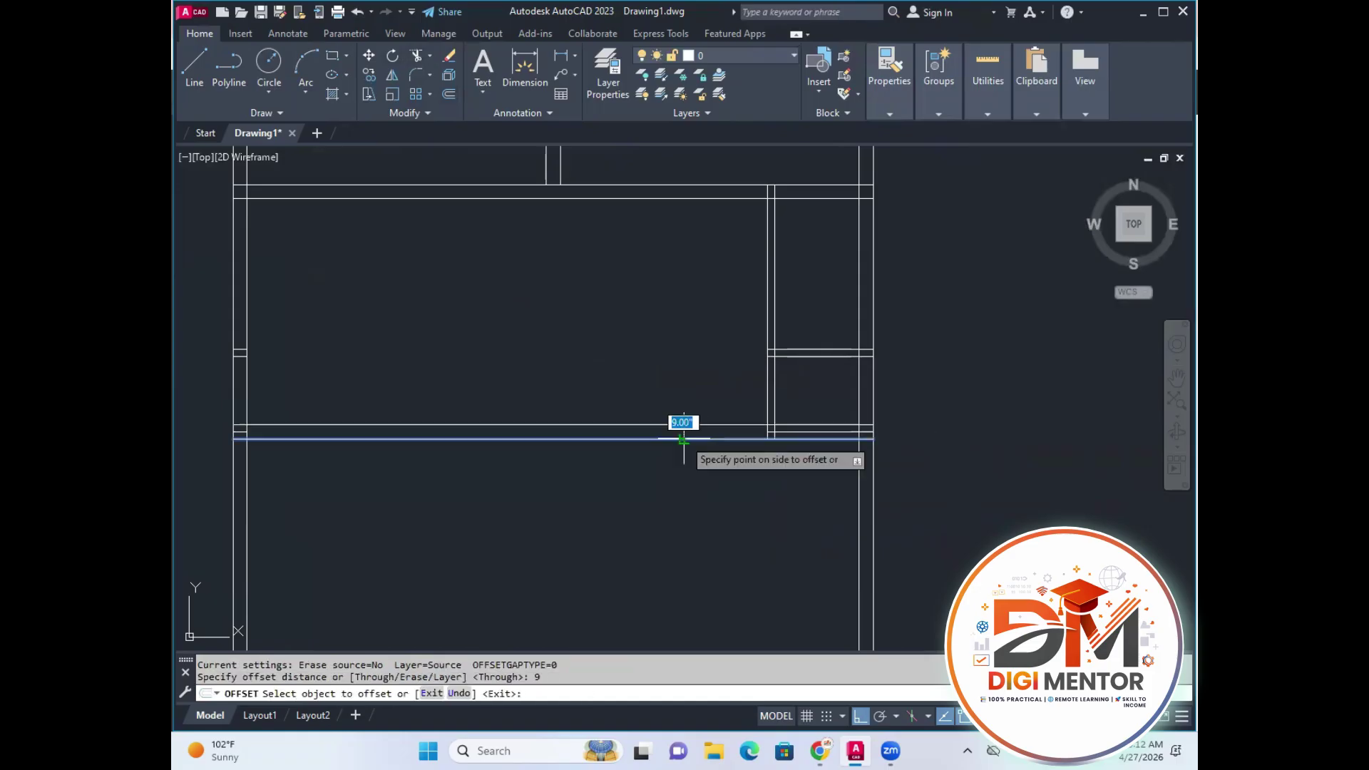
click(685, 448)
key(Escape)
scroll(689, 437, up, 2)
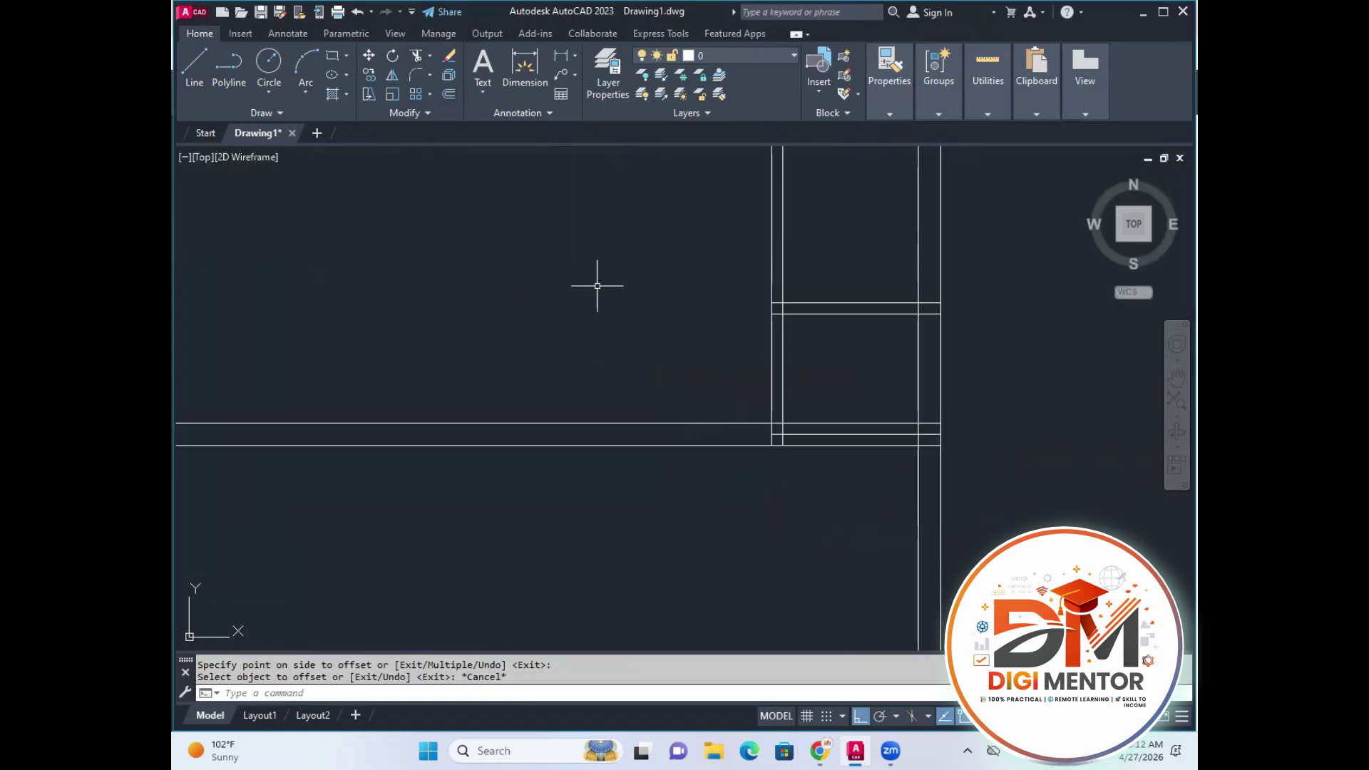
Trim the 9" wall's upper line out of the lower small room and clean up its junction with the vertical partition.
text(tr)
key(Return)
right_click(606, 210)
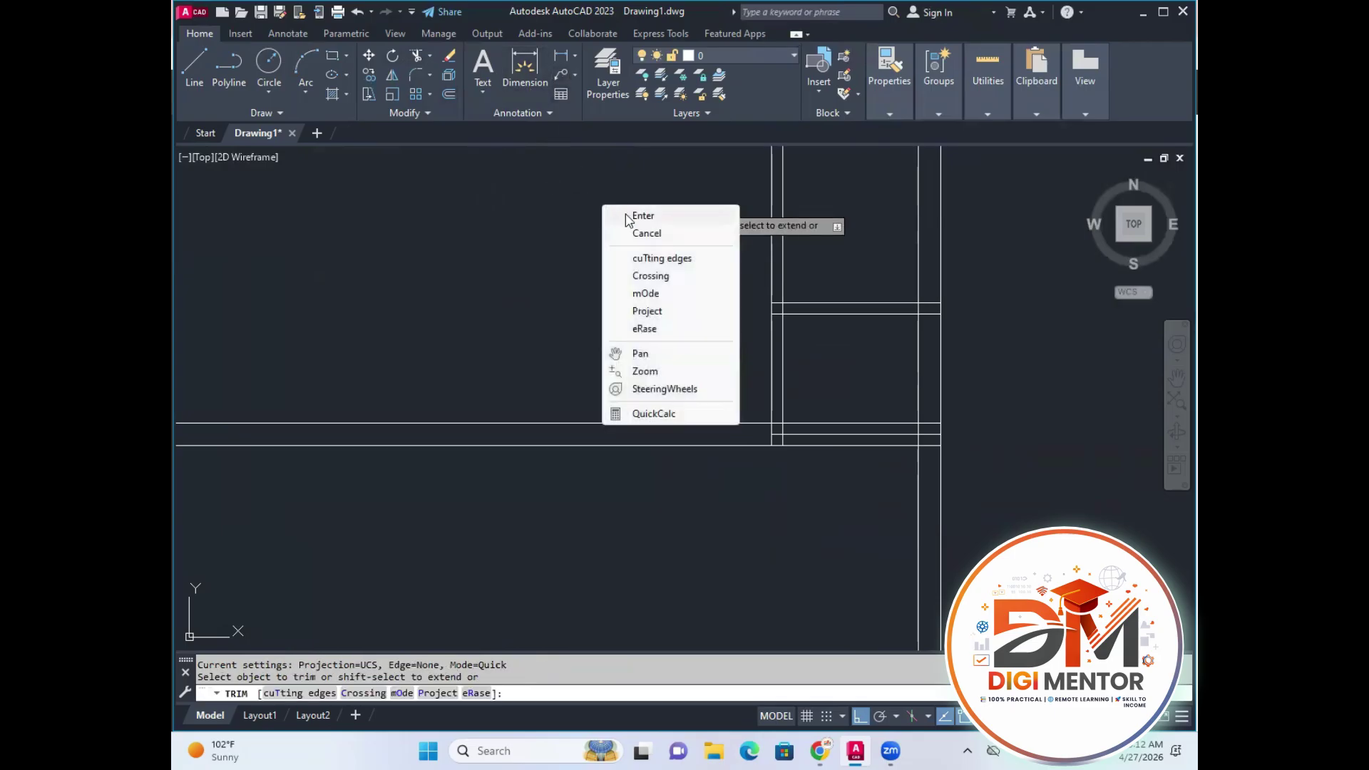
click(628, 217)
click(813, 421)
scroll(785, 421, up, 3)
click(774, 423)
click(774, 449)
click(792, 462)
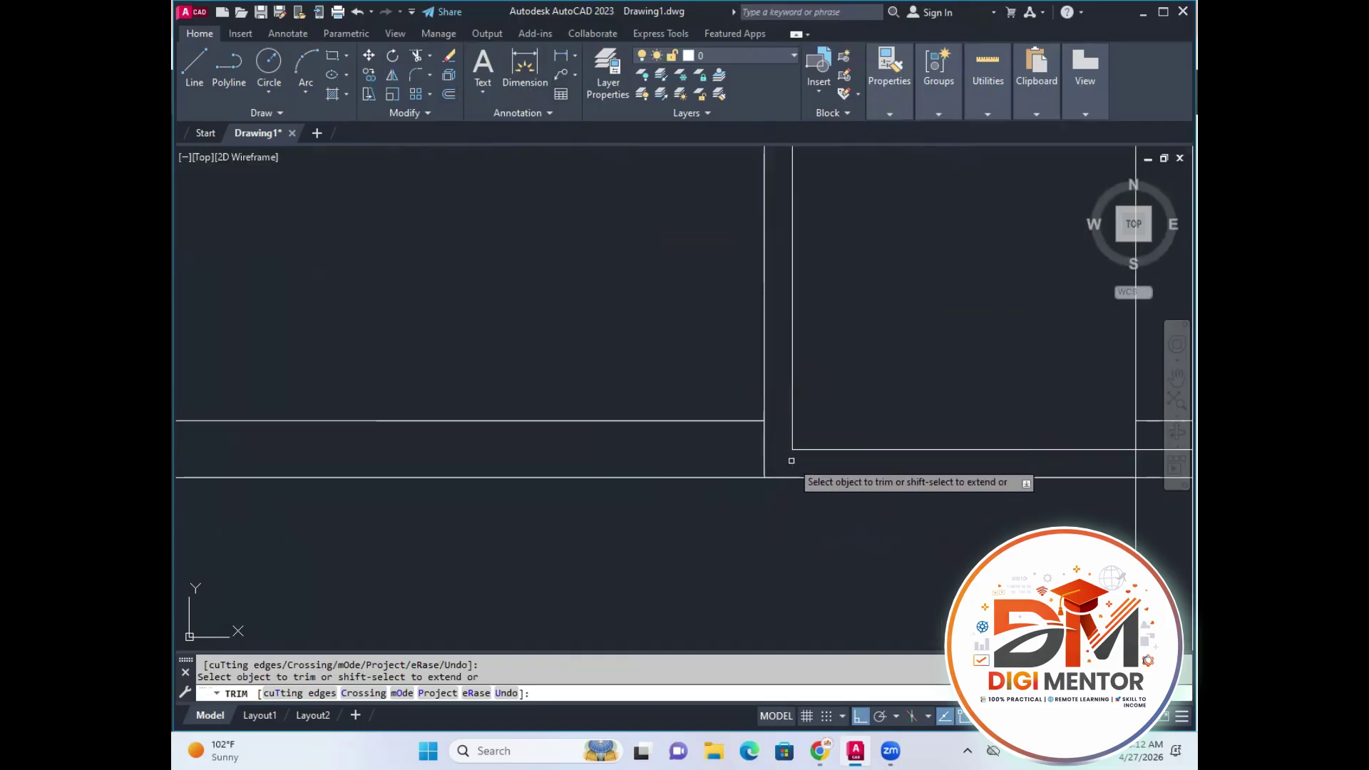
scroll(774, 456, down, 5)
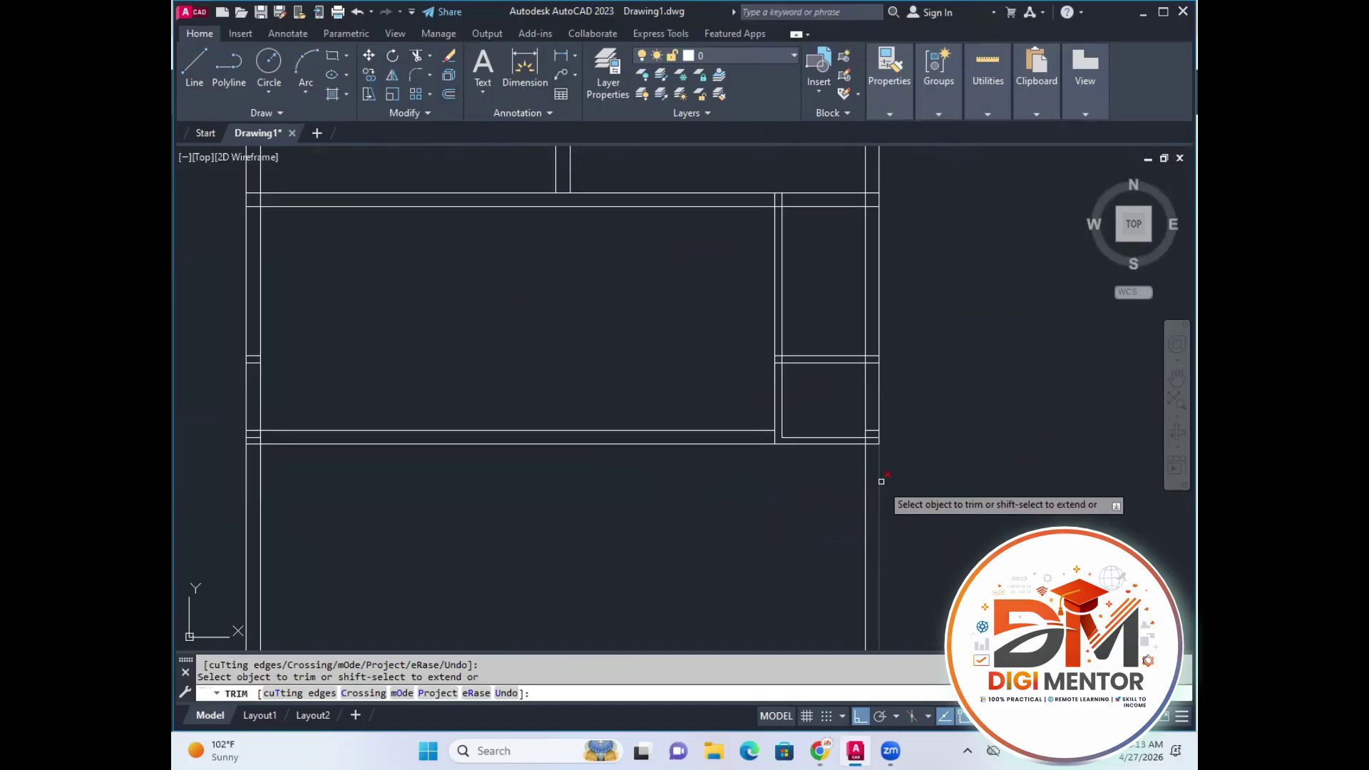
Trim the ends of the lower 9" wall and the small rooms' dividing wall inside the right outer wall.
scroll(881, 481, up, 3)
click(876, 400)
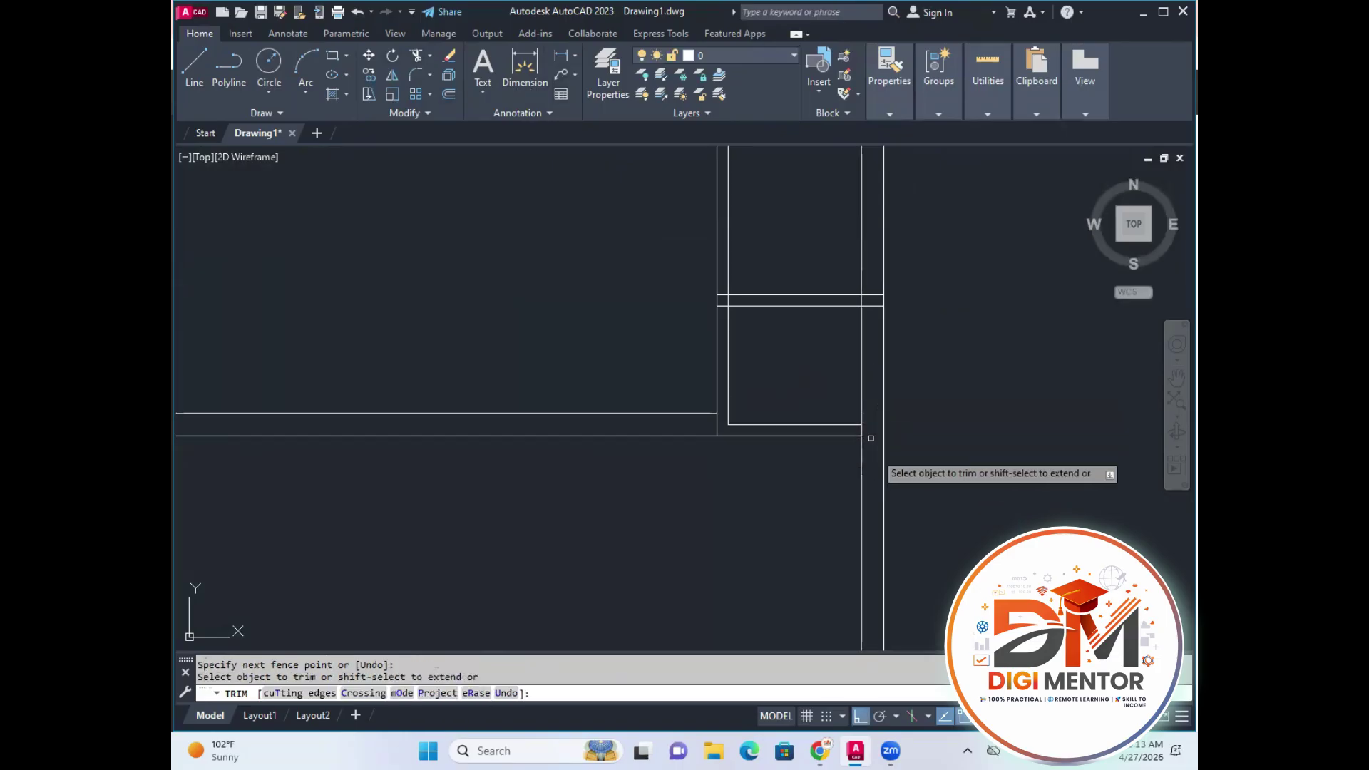
click(872, 283)
click(872, 314)
Trim open the dividing wall's junctions with the vertical partition and the right outer wall, undoing the first attempt at the partition.
click(871, 302)
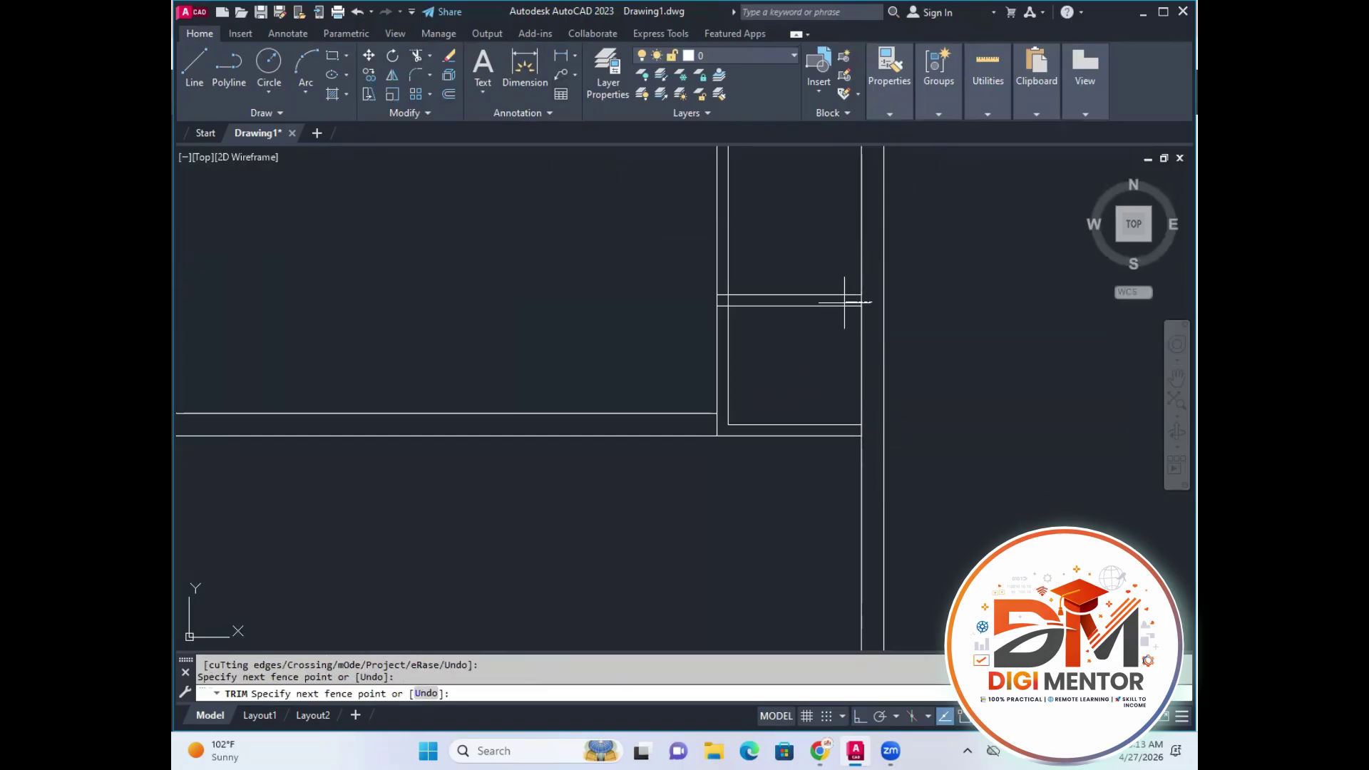
drag(722, 300, 721, 300)
key(ctrl+z)
scroll(840, 284, up, 4)
mouse_move(919, 324)
mouse_down()
mouse_move(621, 326)
mouse_move(534, 298)
mouse_up()
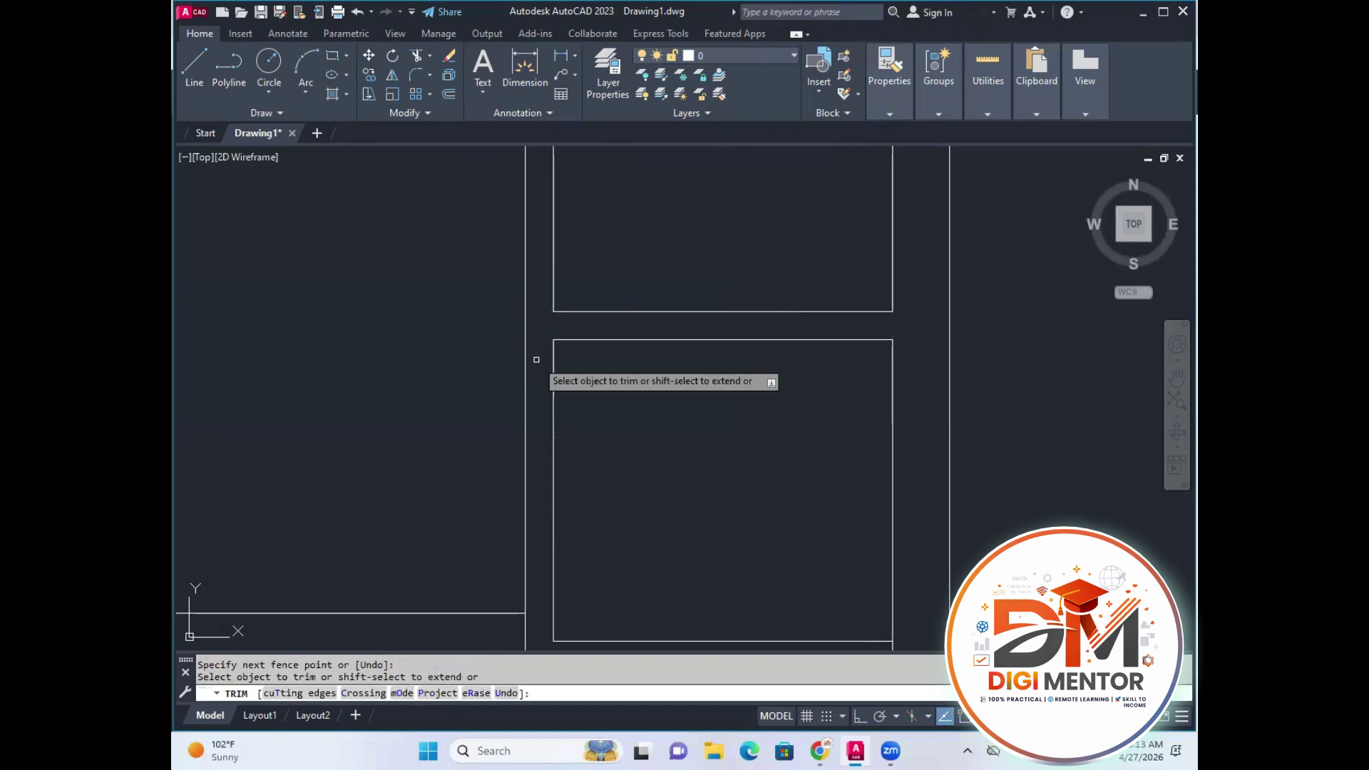
scroll(554, 382, down, 4)
Trim open the junctions of the upper horizontal 9" wall with the right outer wall and the 4.5" vertical partition.
click(534, 473)
scroll(639, 359, down, 8)
scroll(619, 276, up, 4)
scroll(655, 342, up, 4)
mouse_move(759, 502)
mouse_down()
mouse_move(756, 539)
mouse_move(610, 525)
mouse_up()
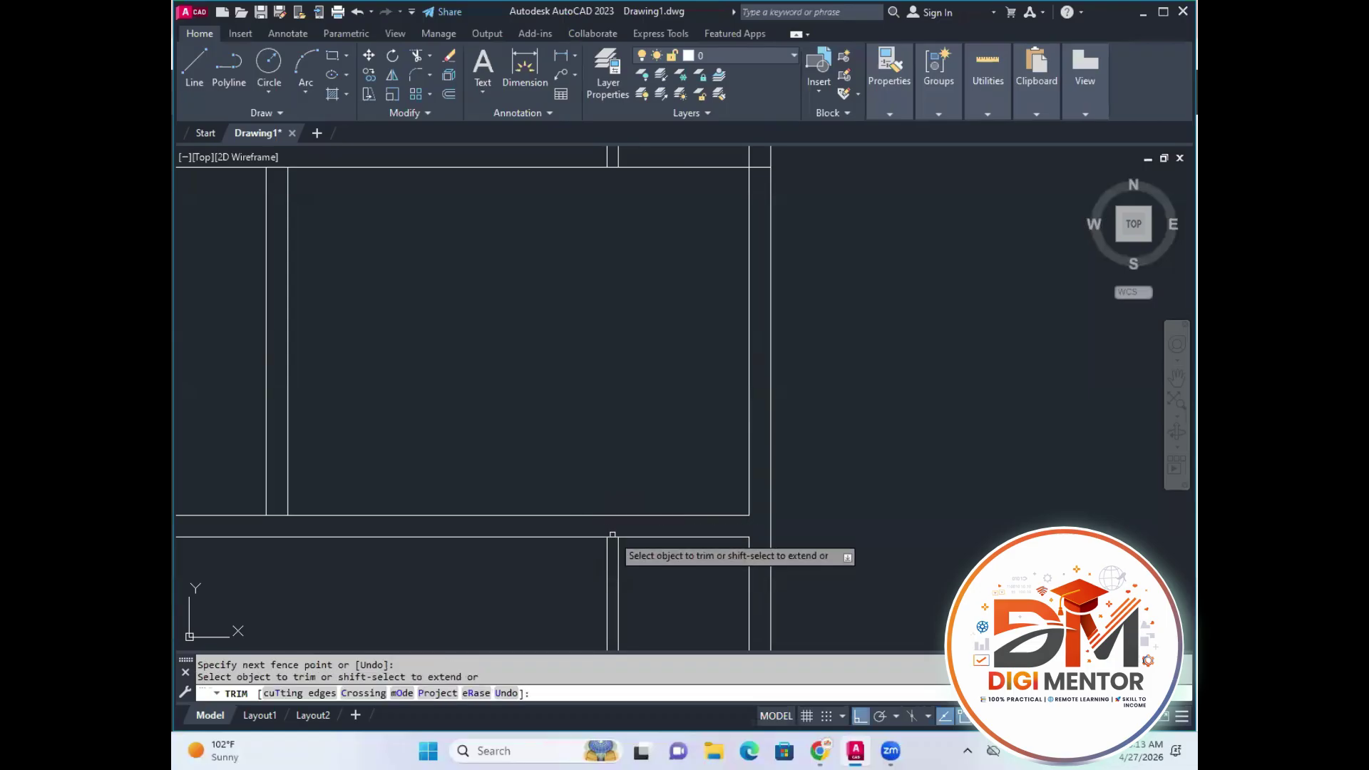
scroll(673, 325, down, 2)
Trim the overlapping lines at the upper right outer corner and the leftover partition stub inside the top wall.
drag(727, 222, 698, 217)
middle_drag(615, 288, 748, 311)
drag(681, 323, 623, 343)
drag(740, 307, 735, 303)
scroll(778, 251, up, 4)
drag(792, 233, 733, 241)
Trim open the junction of the 9" vertical partition between the upper rooms with the horizontal wall below it.
scroll(722, 306, down, 6)
scroll(596, 427, up, 6)
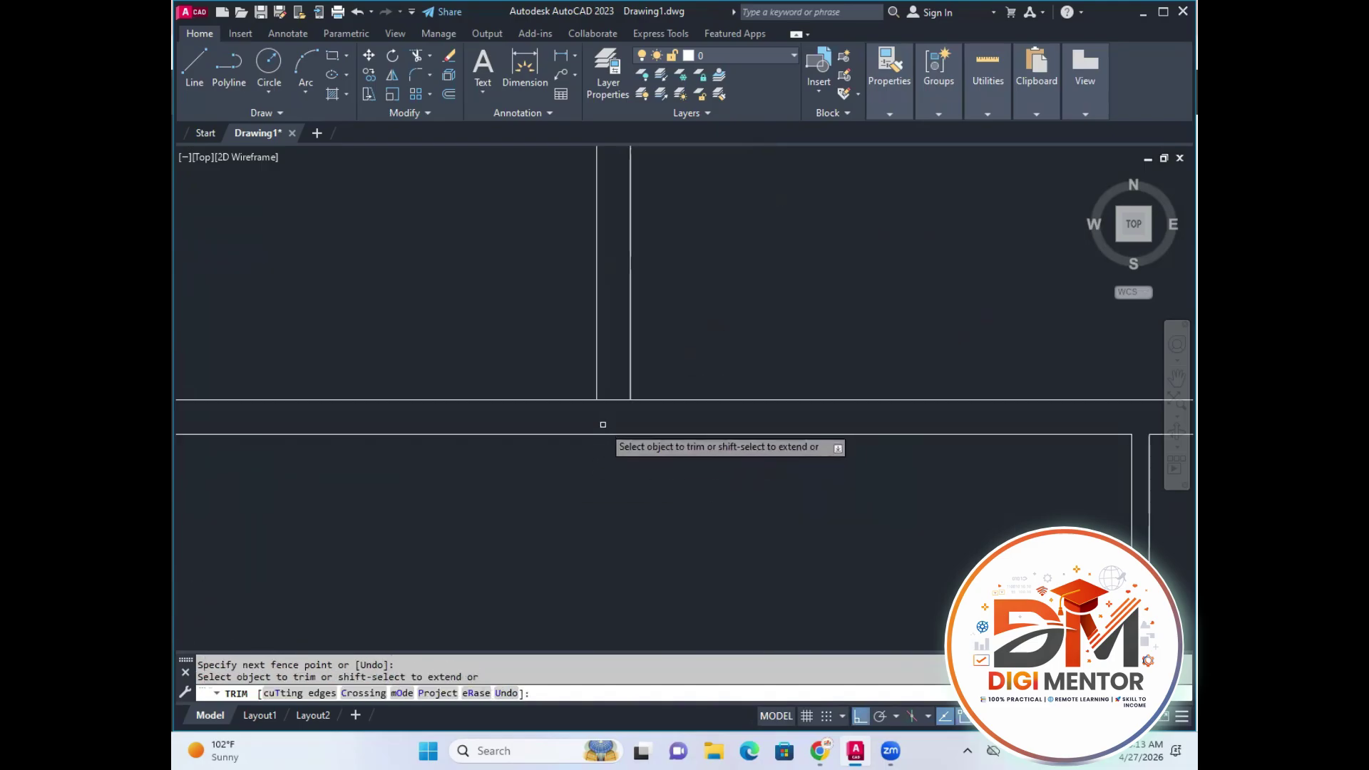
scroll(614, 299, down, 6)
scroll(622, 239, up, 4)
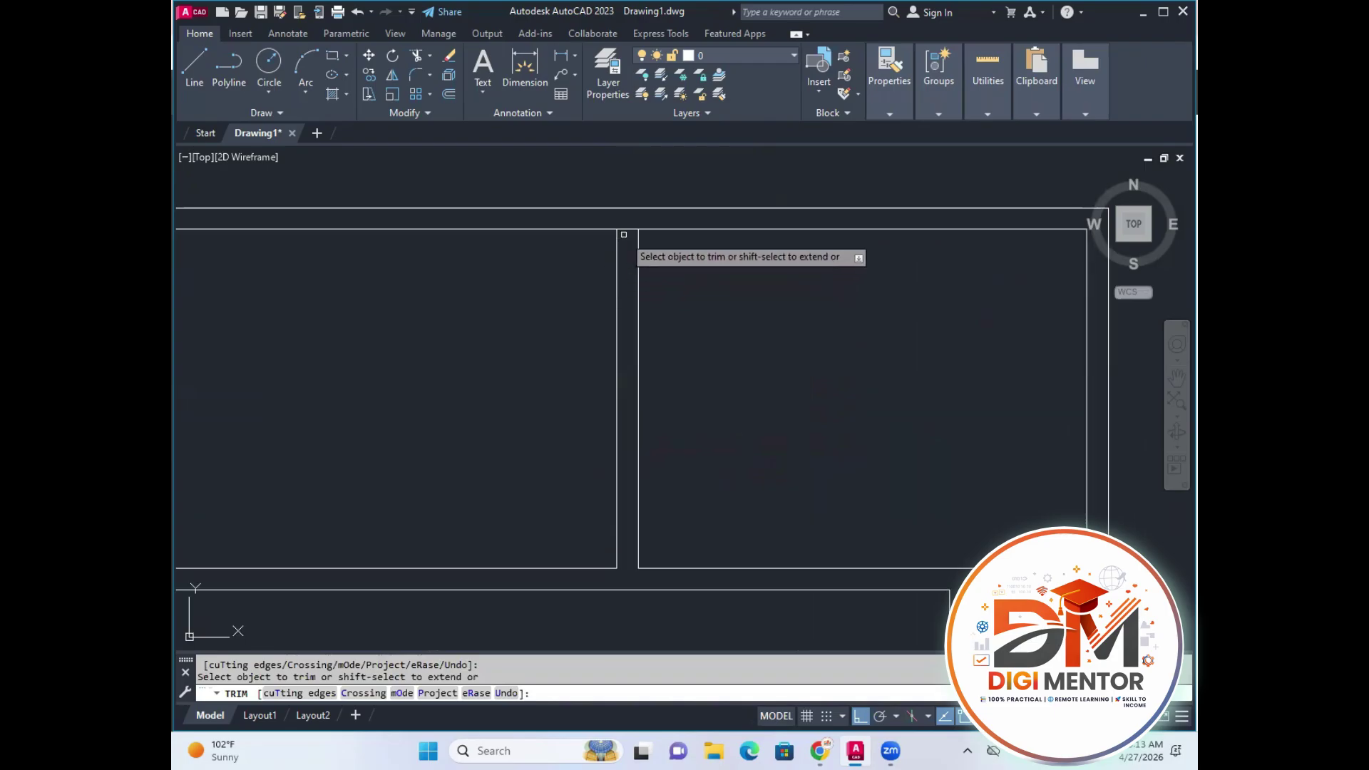
scroll(428, 357, down, 4)
Trim the overlapping lines at the upper left outer corner and at the horizontal walls' junctions with the left outer wall.
scroll(398, 309, up, 6)
mouse_move(407, 293)
mouse_down()
mouse_move(380, 294)
mouse_move(391, 397)
mouse_move(401, 349)
mouse_up()
scroll(385, 342, down, 4)
scroll(401, 576, up, 4)
drag(380, 533, 377, 574)
scroll(422, 544, down, 4)
scroll(592, 592, down, 3)
scroll(563, 497, up, 7)
drag(486, 398, 483, 456)
mouse_move(485, 567)
mouse_down()
mouse_move(482, 617)
mouse_move(511, 594)
mouse_move(491, 601)
mouse_up()
Trim the inner vertical line of the right outer wall where it crosses the bottom wall at the lower right corner.
scroll(542, 563, down, 6)
scroll(785, 552, up, 1)
scroll(827, 557, down, 1)
scroll(824, 541, down, 1)
scroll(856, 602, up, 4)
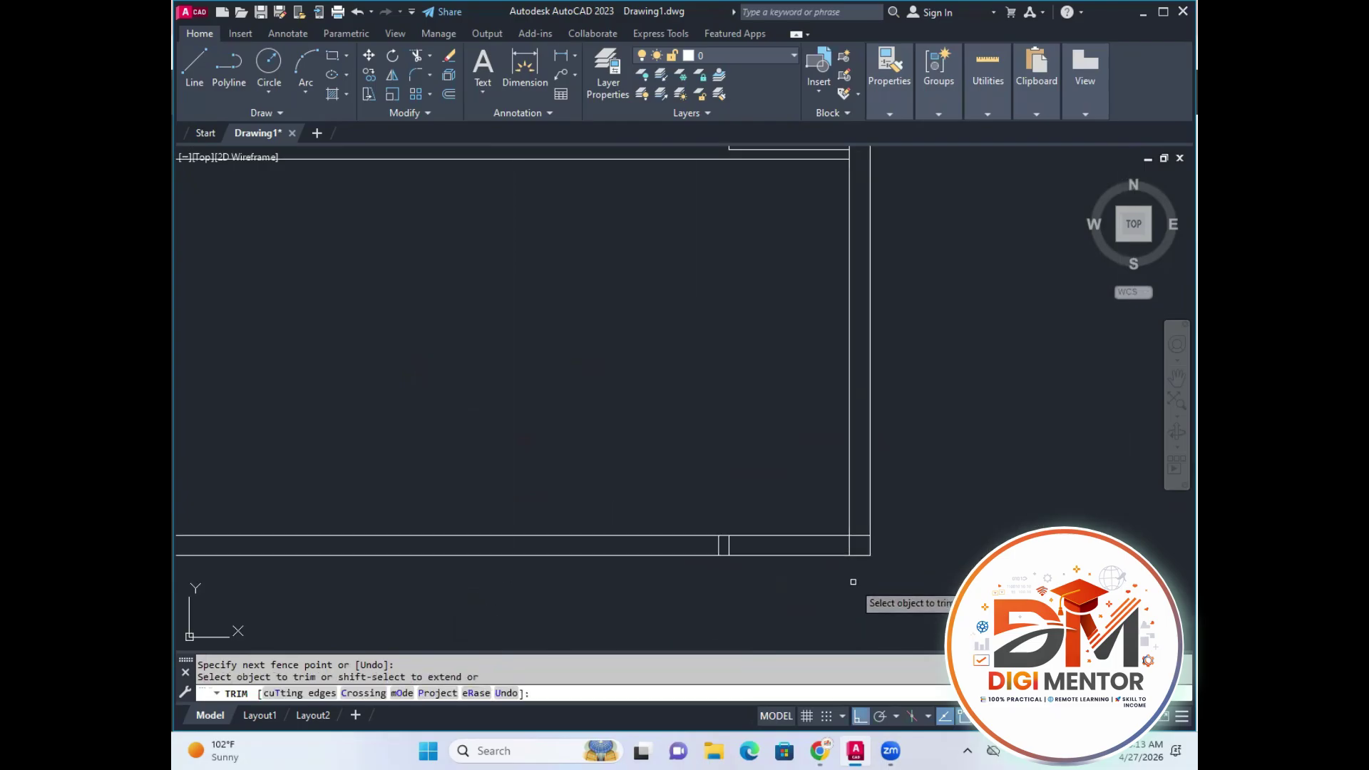
drag(858, 539, 846, 547)
key(Escape)
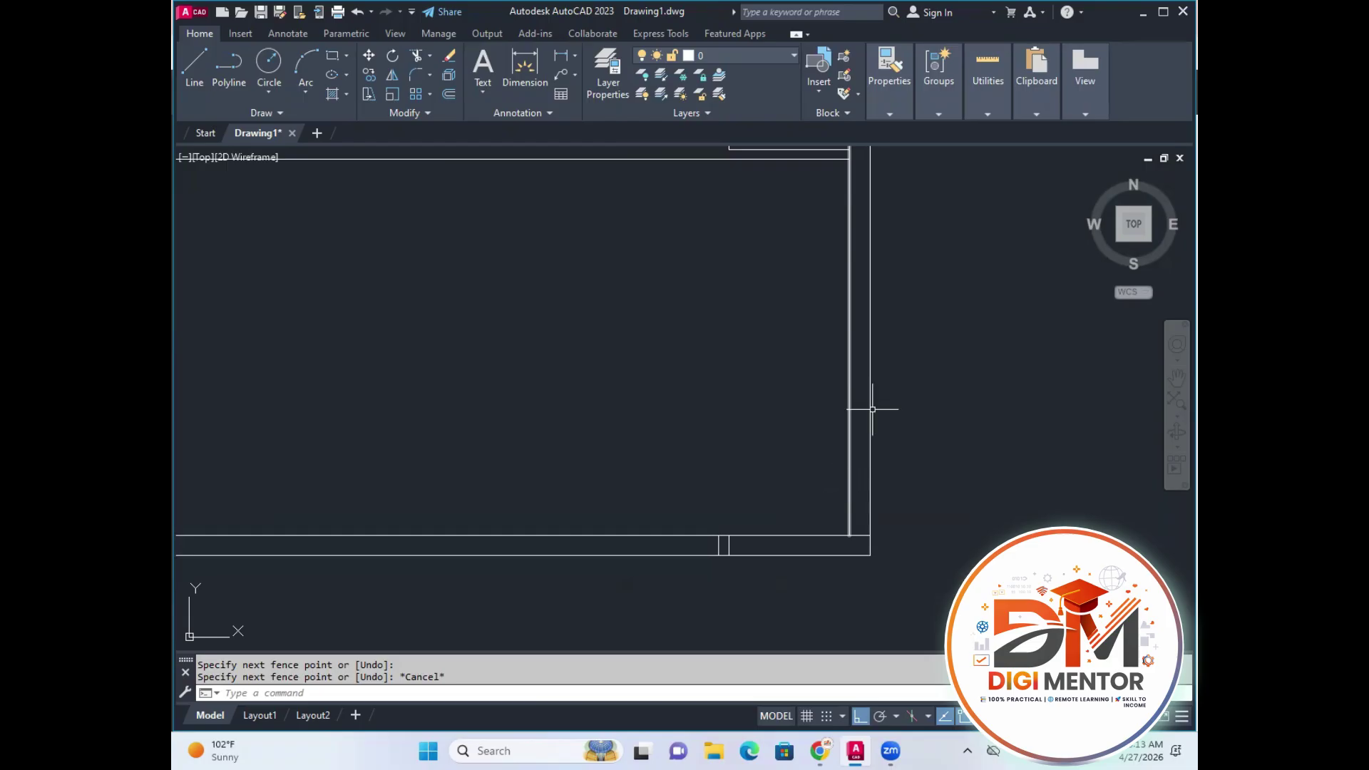
Offset the inner line of the right outer wall 8'3" to the left in the lower room.
scroll(871, 428, down, 2)
text(o)
key(Return)
text(8'3)
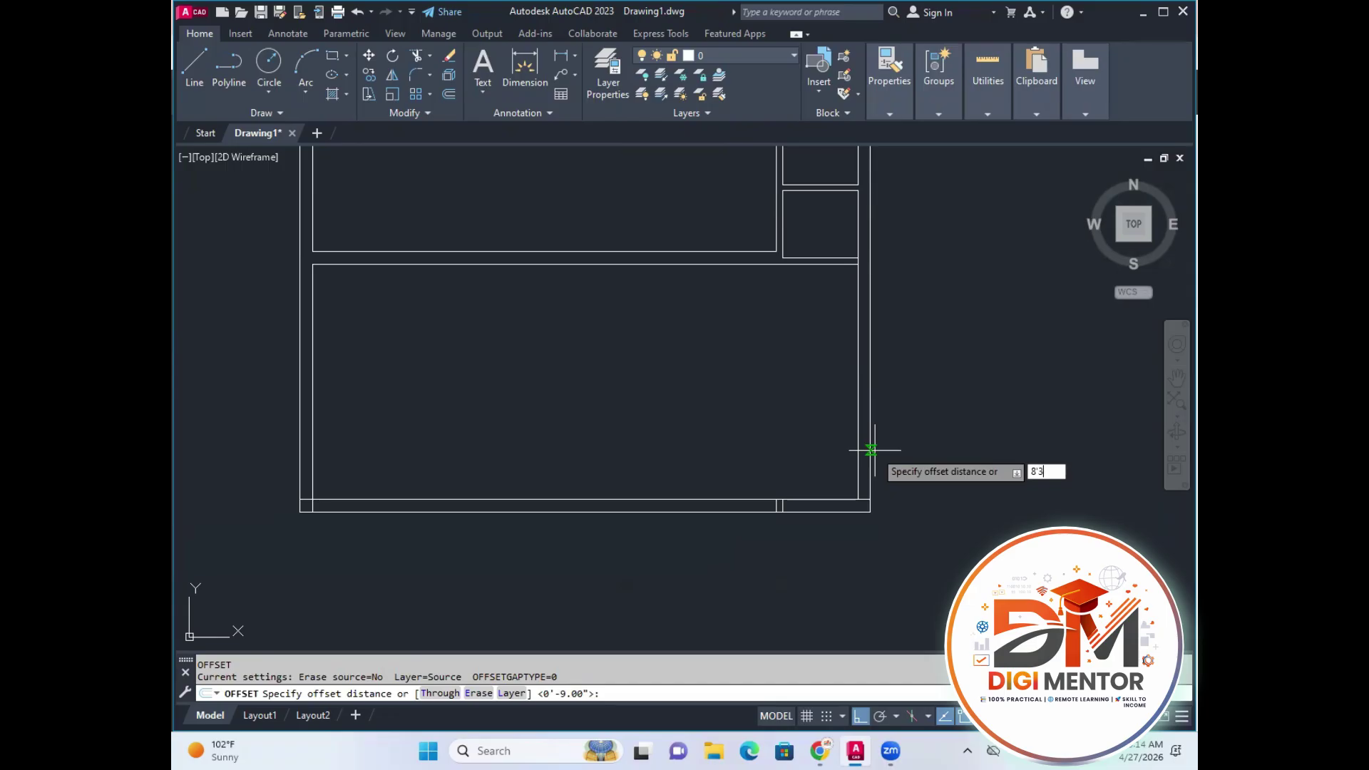
key(Return)
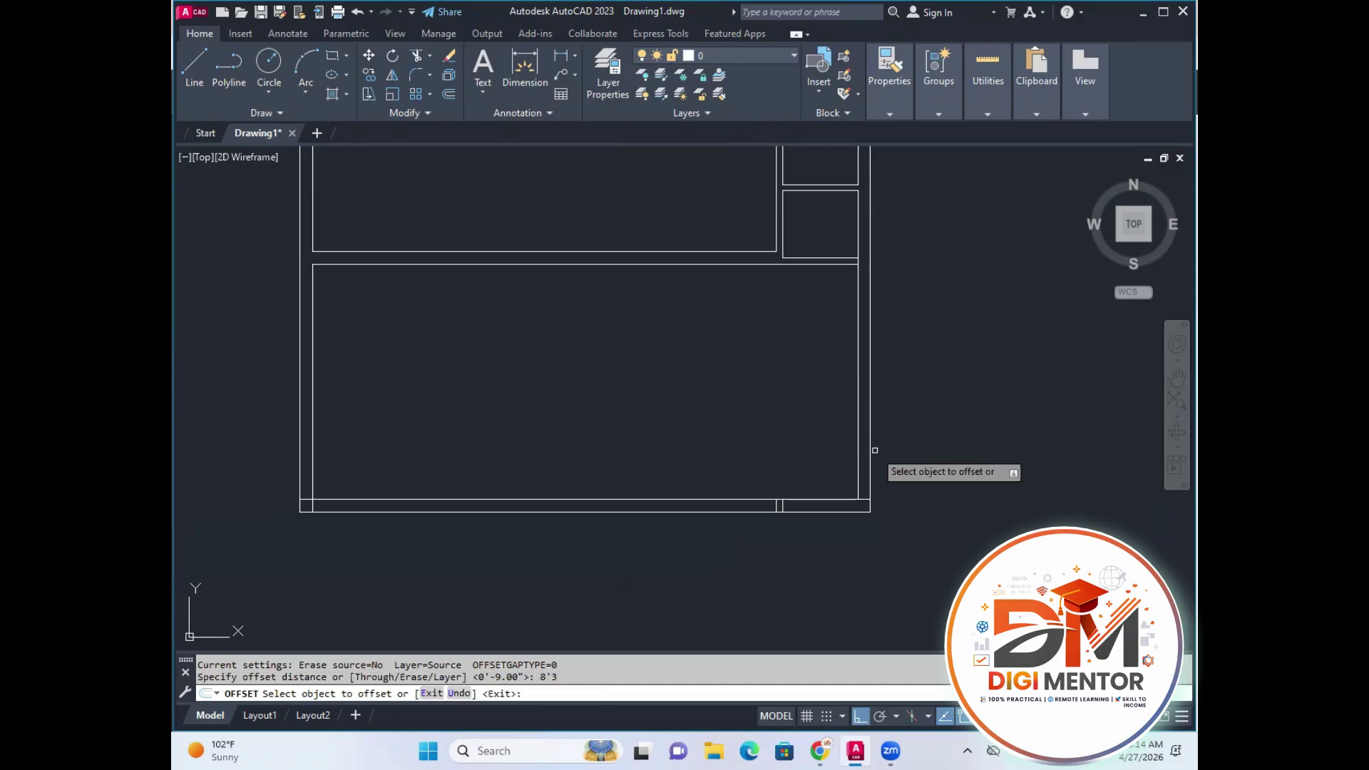
click(855, 383)
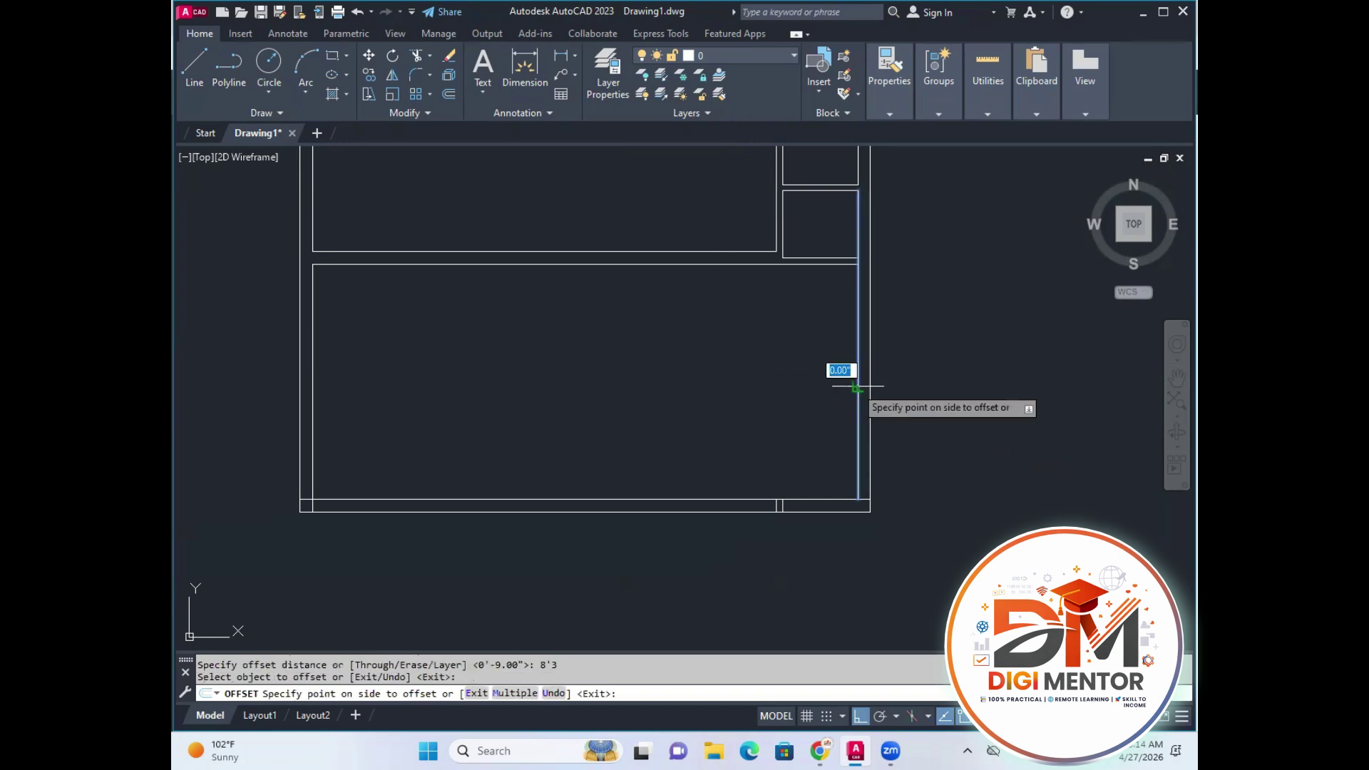
click(732, 398)
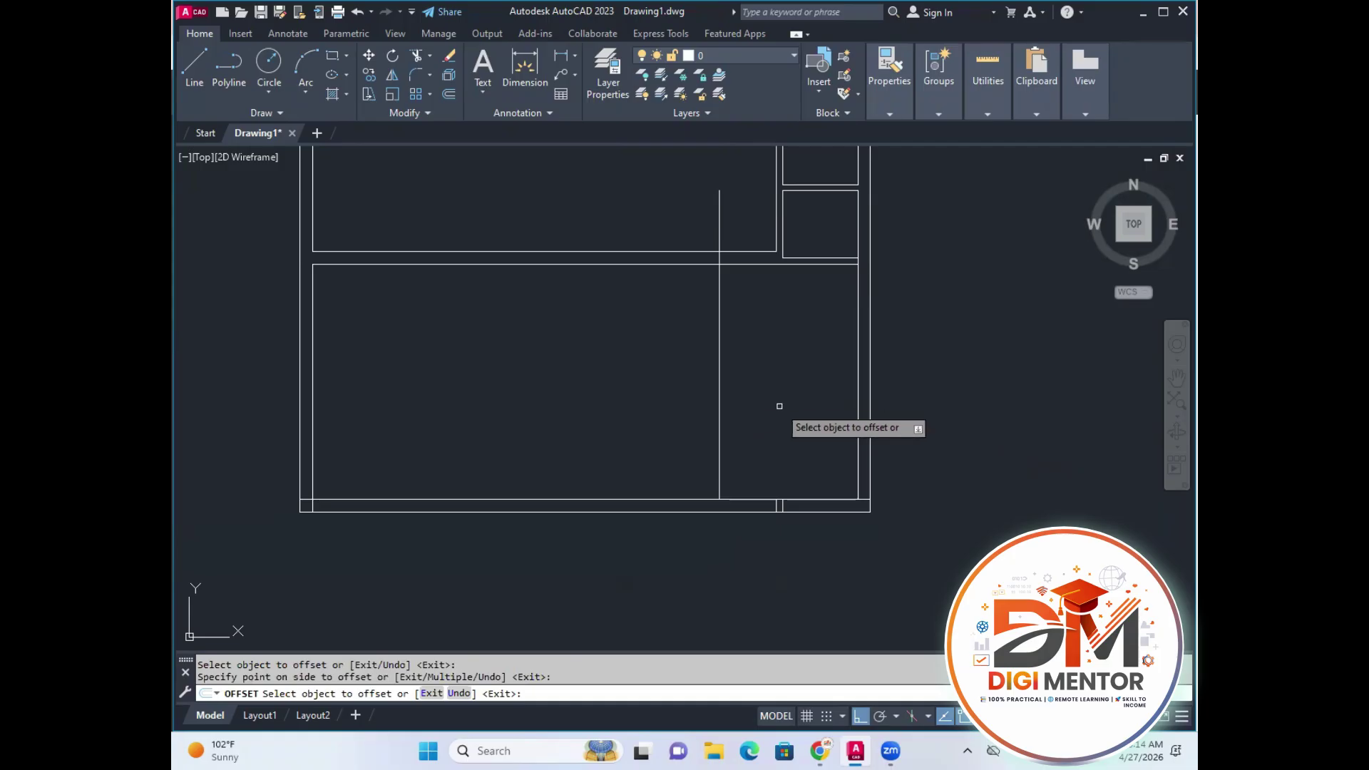
key(Escape)
Offset the lower line of the horizontal 9" wall above the bottom room 9'1.5" downward.
text(o)
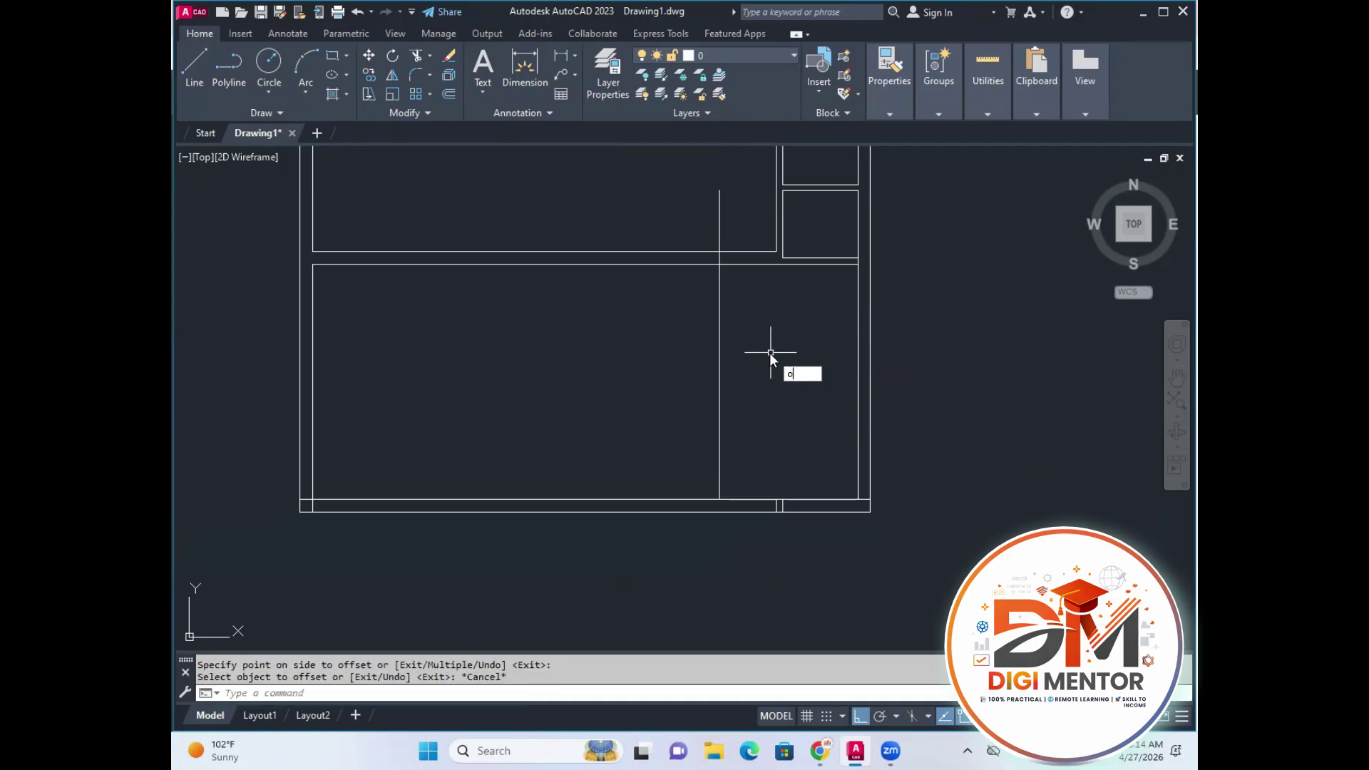
key(Return)
text(9')
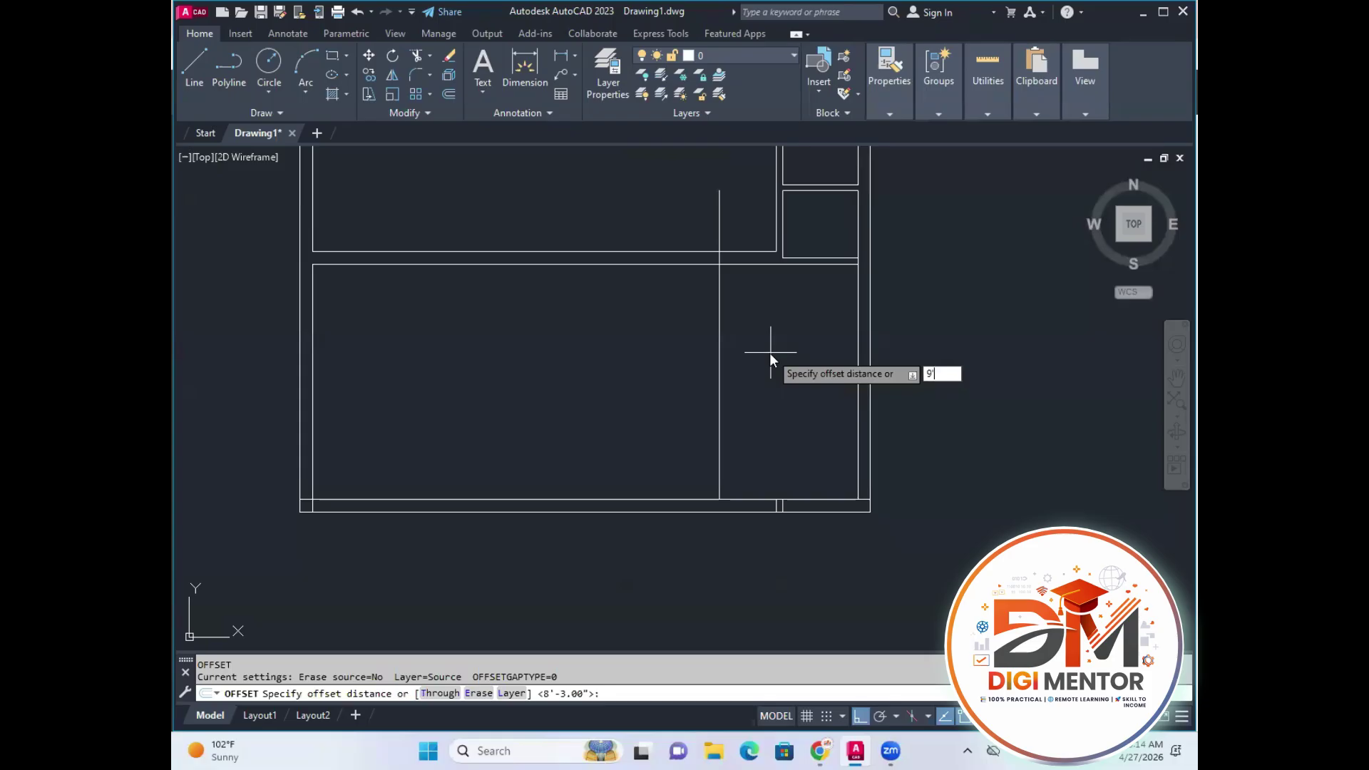
text(1.5)
key(Return)
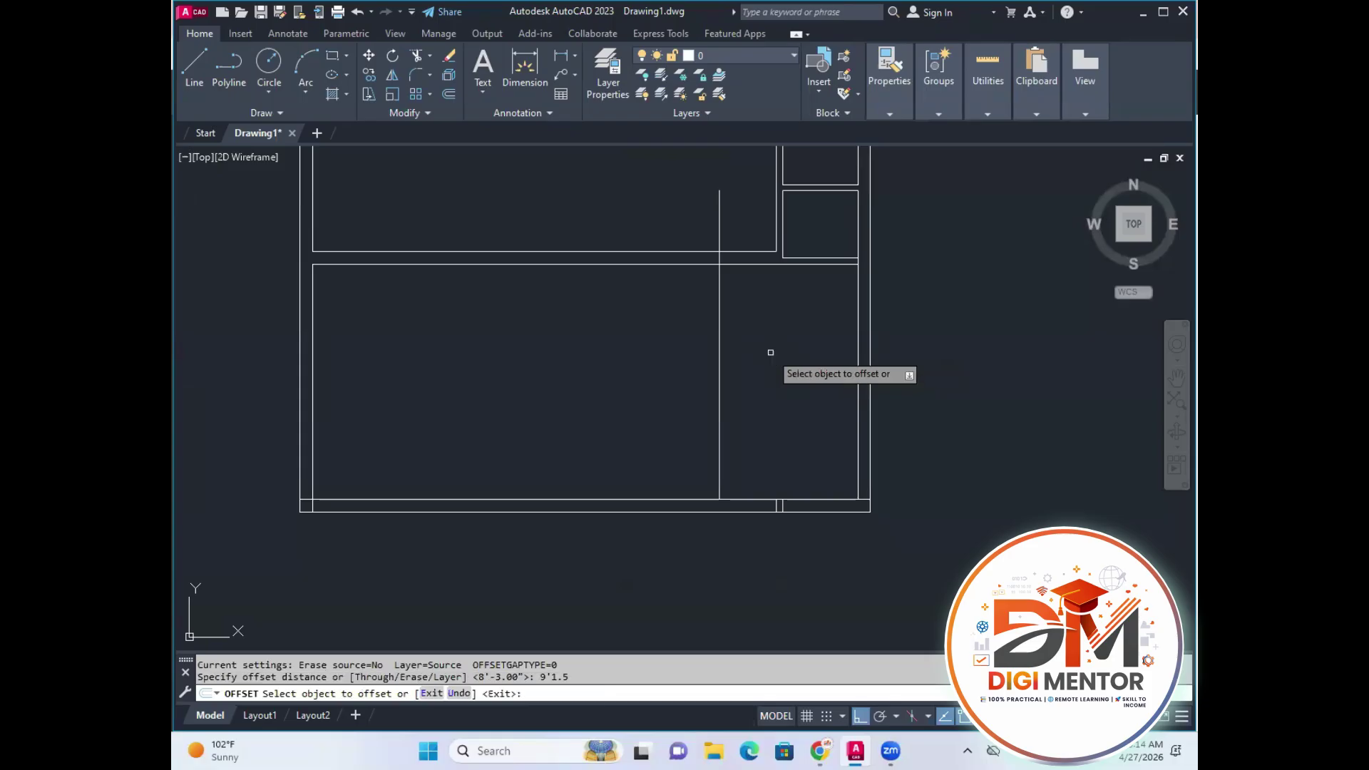
click(775, 264)
click(774, 371)
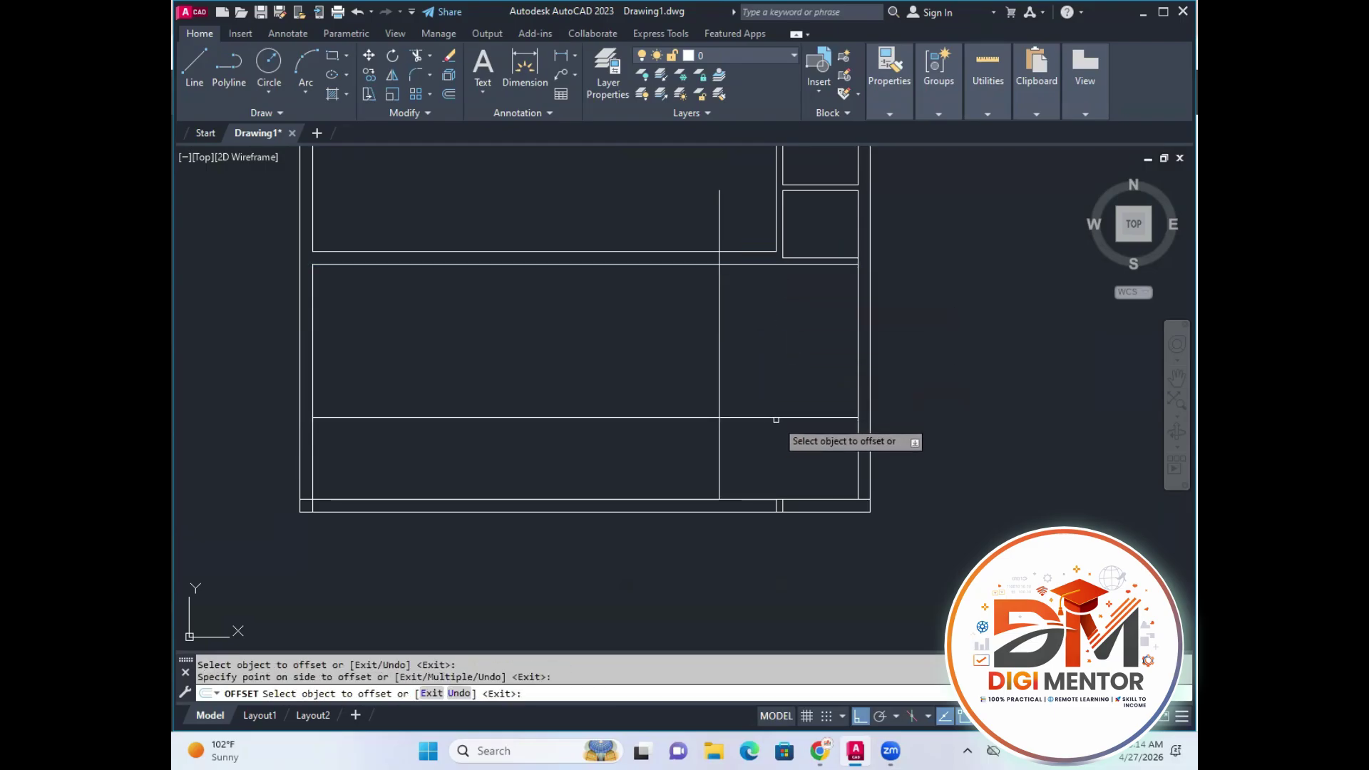
key(Escape)
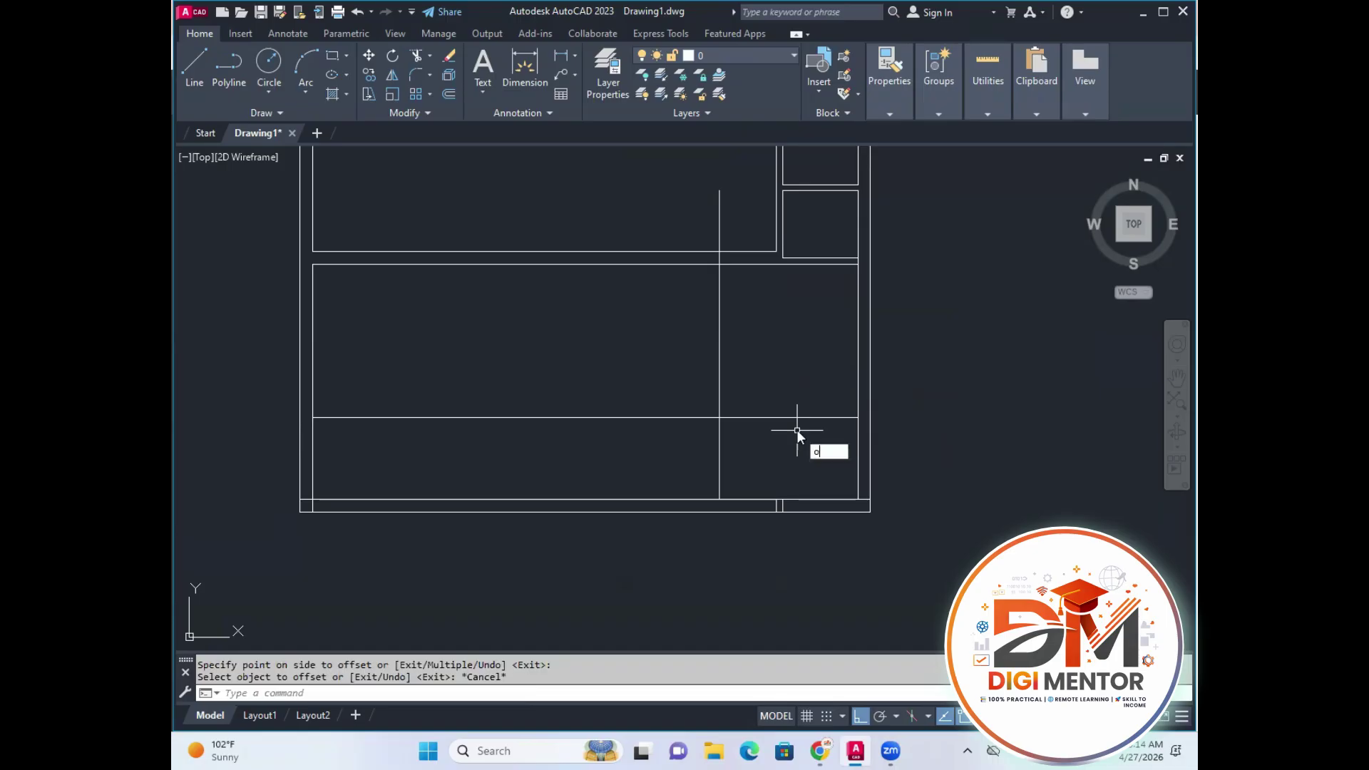
Offset the new horizontal line in the bottom room 4.5" downward to give the partition its thickness.
key(Return)
text(4.5)
key(Return)
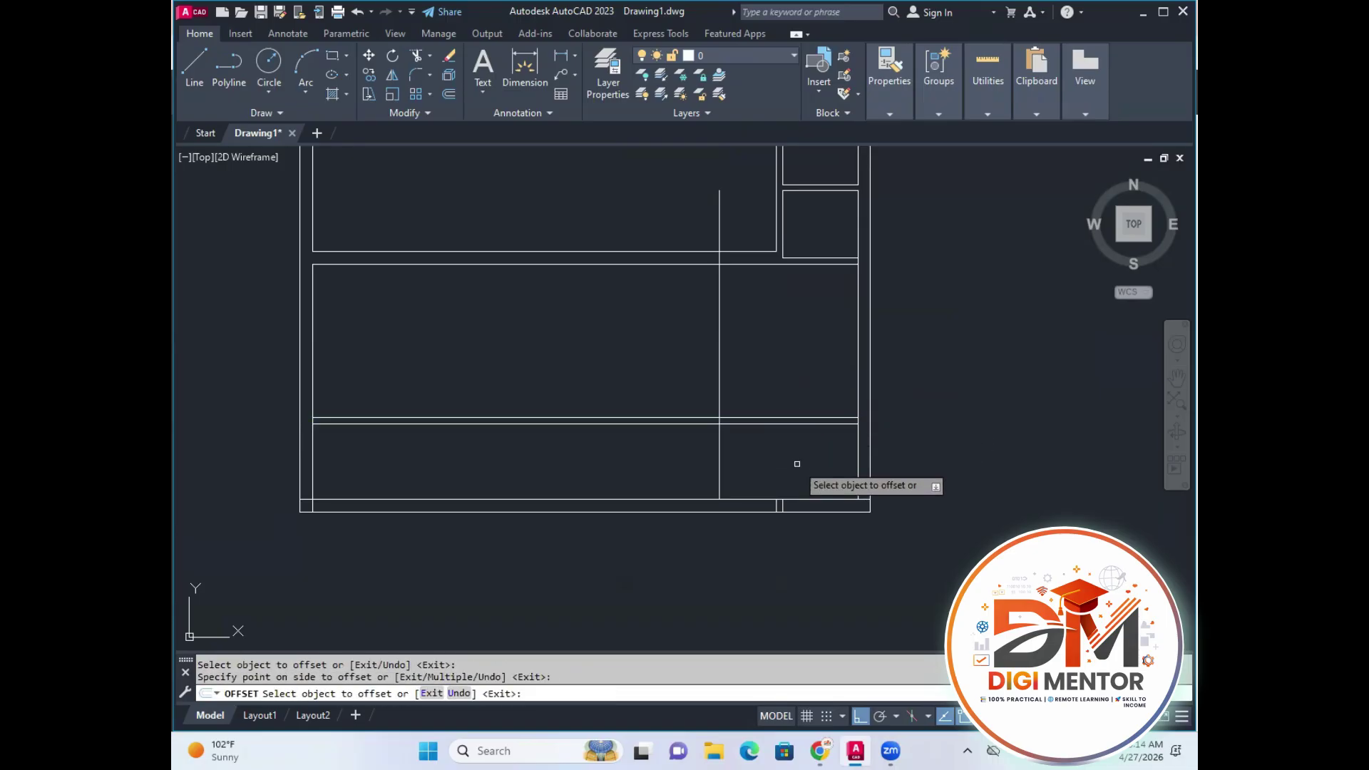
Offset the new vertical line in the lower room 9" to the left to give the wall its thickness.
click(720, 400)
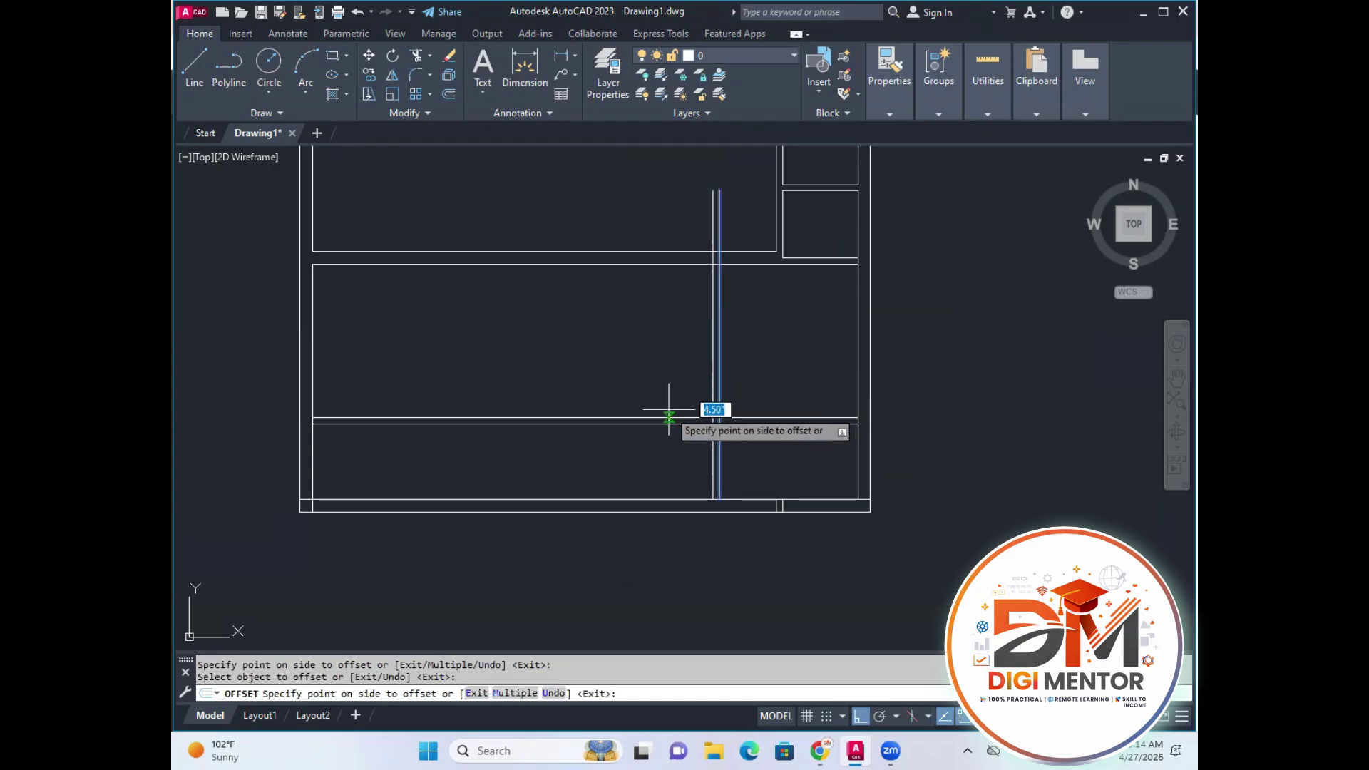
text(9)
key(Return)
key(Escape)
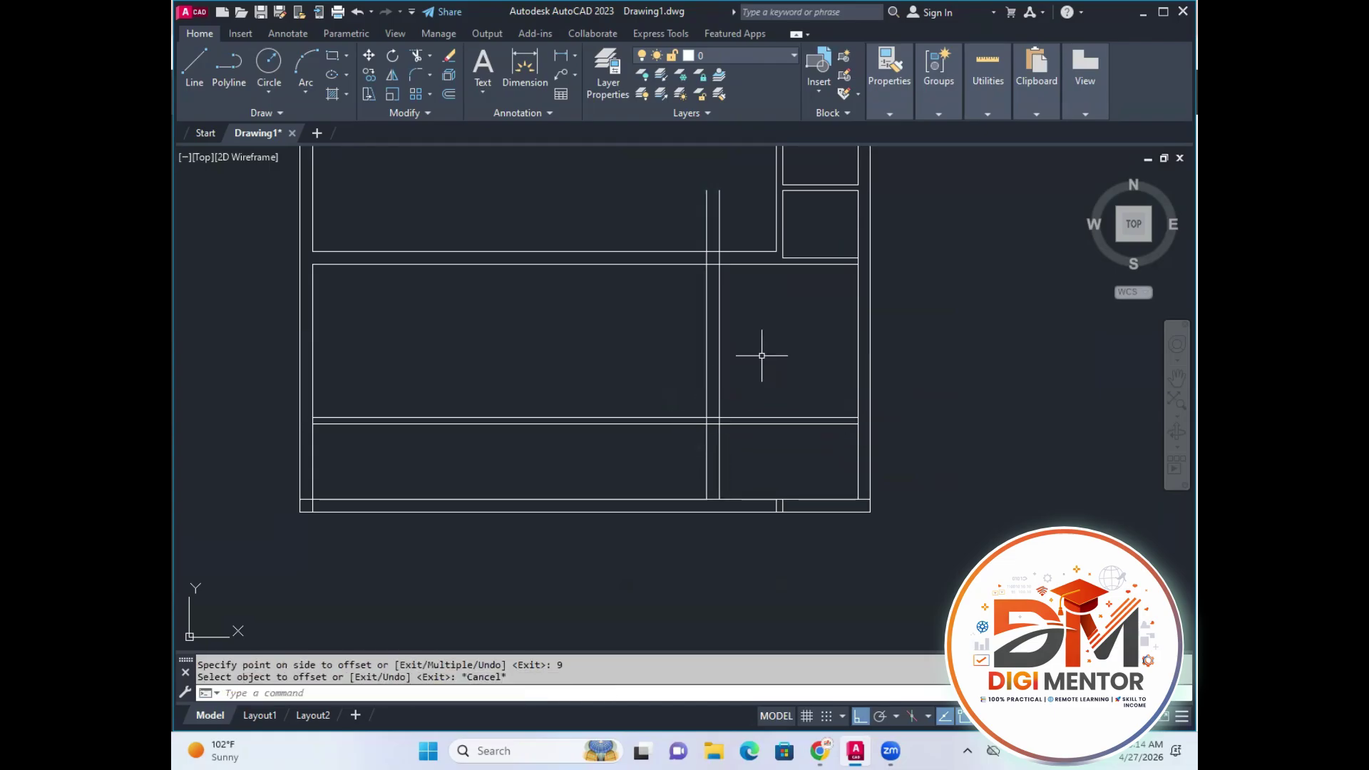
Trim the two new vertical wall lines where they cross and run above the horizontal 9" wall.
middle_drag(758, 355, 766, 414)
text(tr)
key(Return)
click(661, 455)
key(Return)
scroll(713, 292, up, 4)
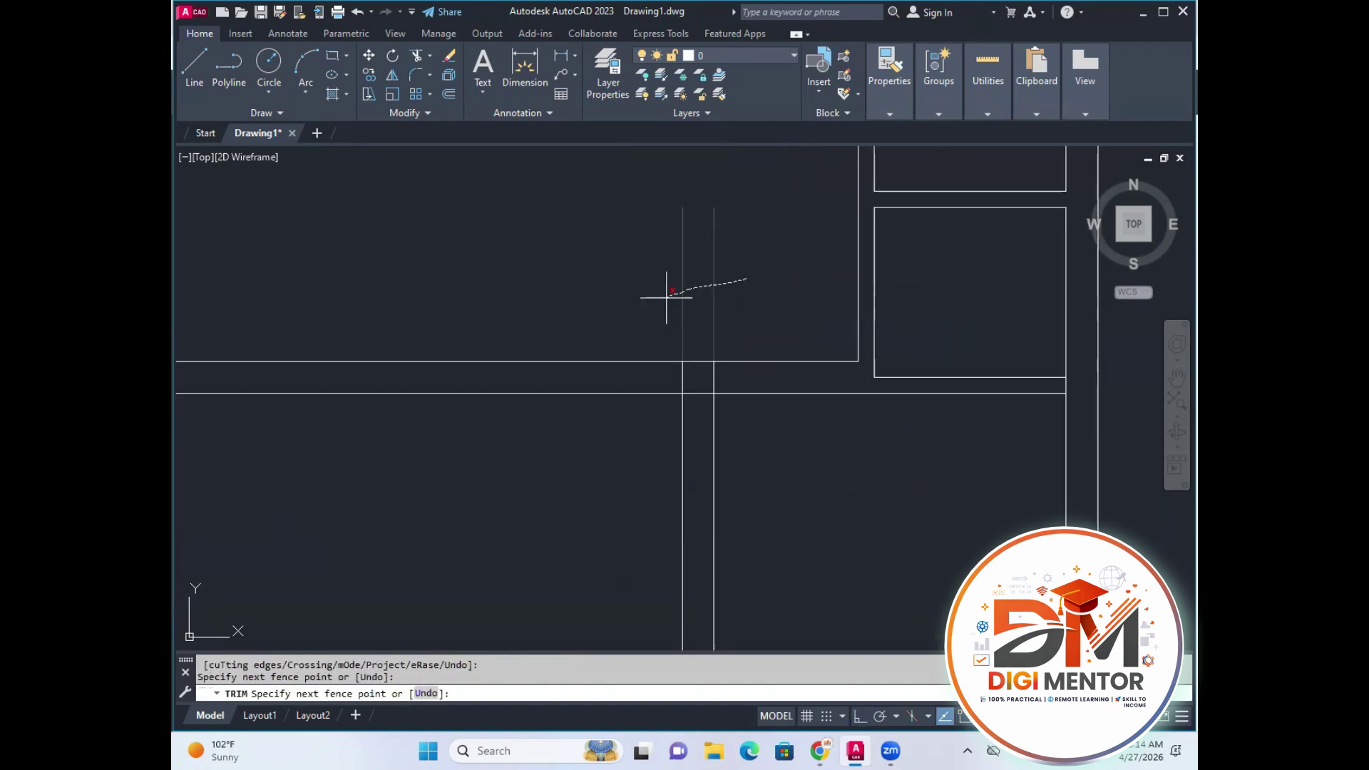
click(732, 380)
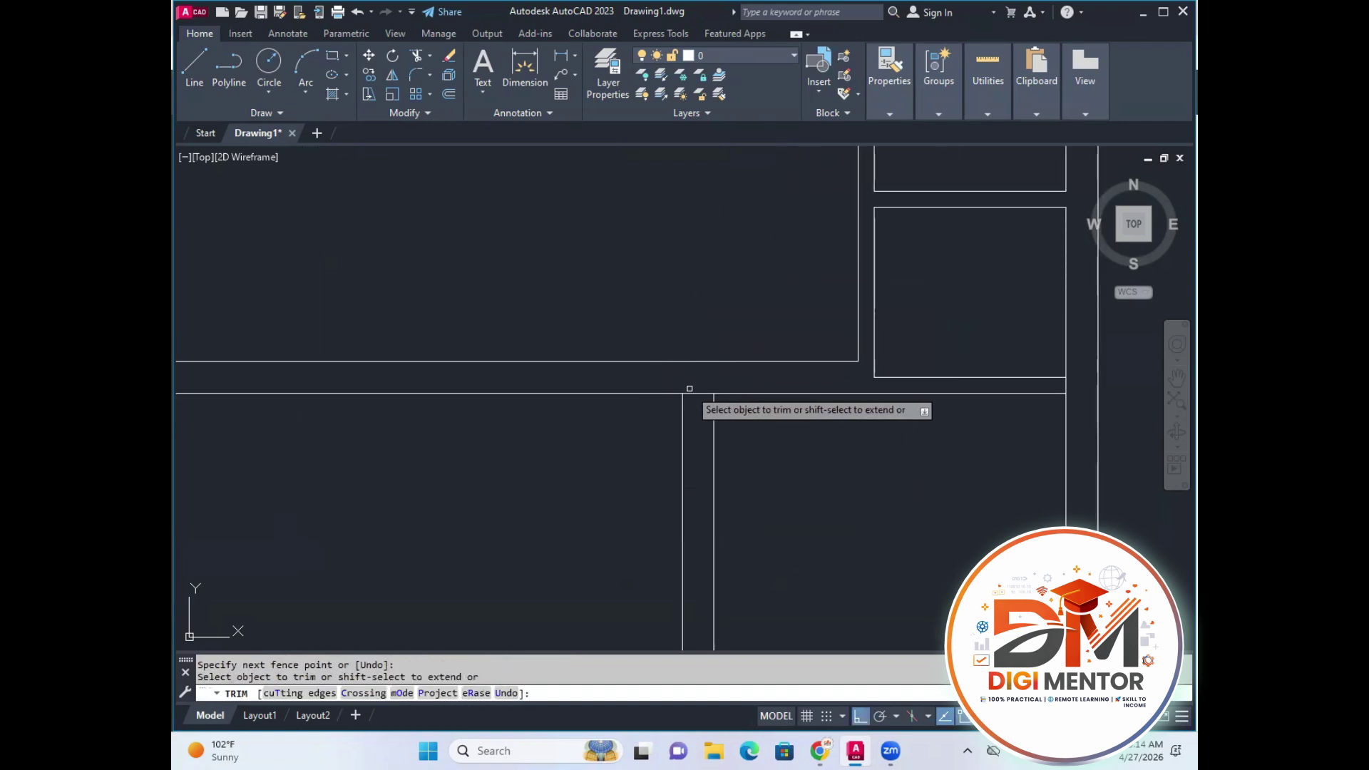
key(Return)
Trim the 4.5" partition's junctions with the new vertical wall and the inner line of the right outer wall.
scroll(768, 495, down, 3)
scroll(882, 590, up, 2)
click(876, 574)
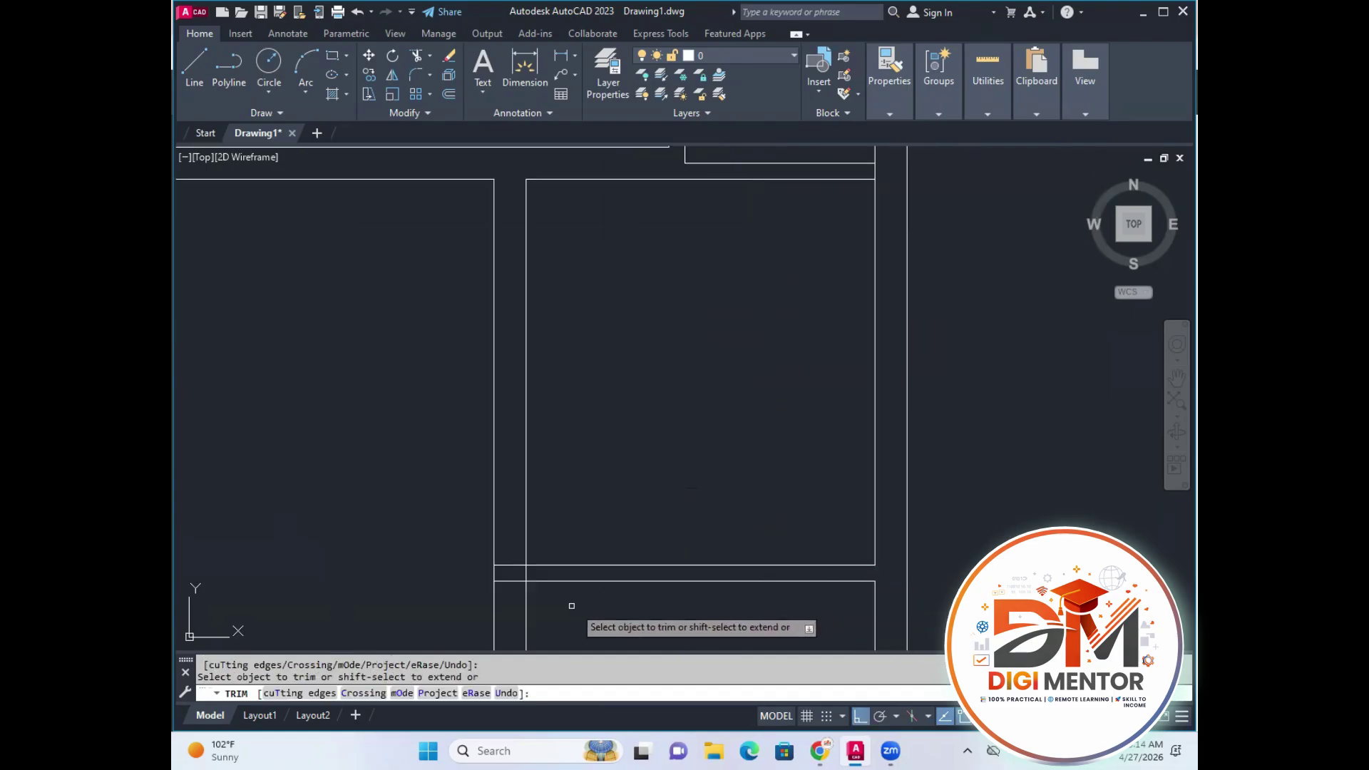
click(509, 554)
click(510, 593)
scroll(514, 593, up, 5)
click(562, 526)
Trim the bottom wall's inner line between the new vertical wall's faces and clear the leftover stubs inside the bottom wall.
scroll(595, 511, down, 5)
scroll(596, 515, down, 5)
scroll(571, 571, up, 7)
click(562, 554)
drag(561, 553, 564, 563)
drag(862, 576, 758, 580)
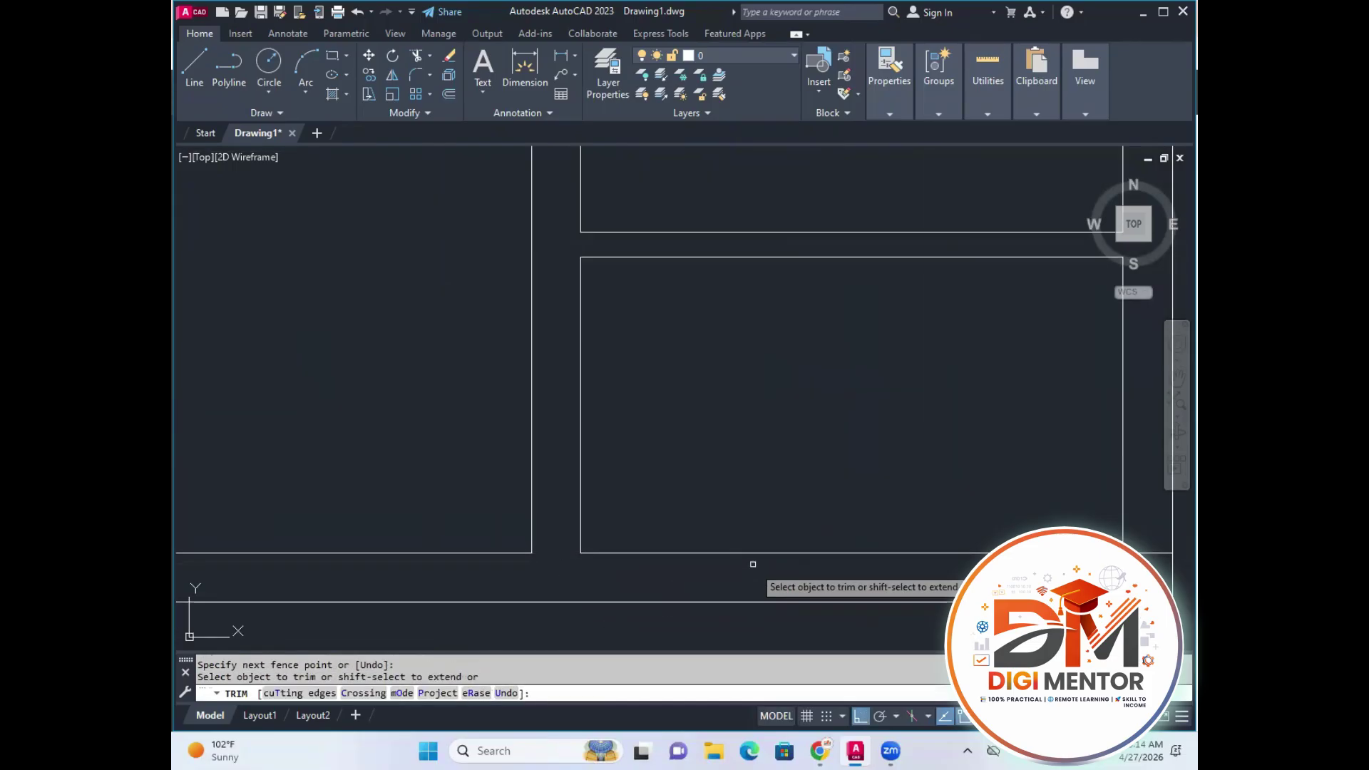
key(Escape)
Offset the left line of the new 9" vertical wall 12'3" to the left in the lower room.
scroll(631, 505, down, 7)
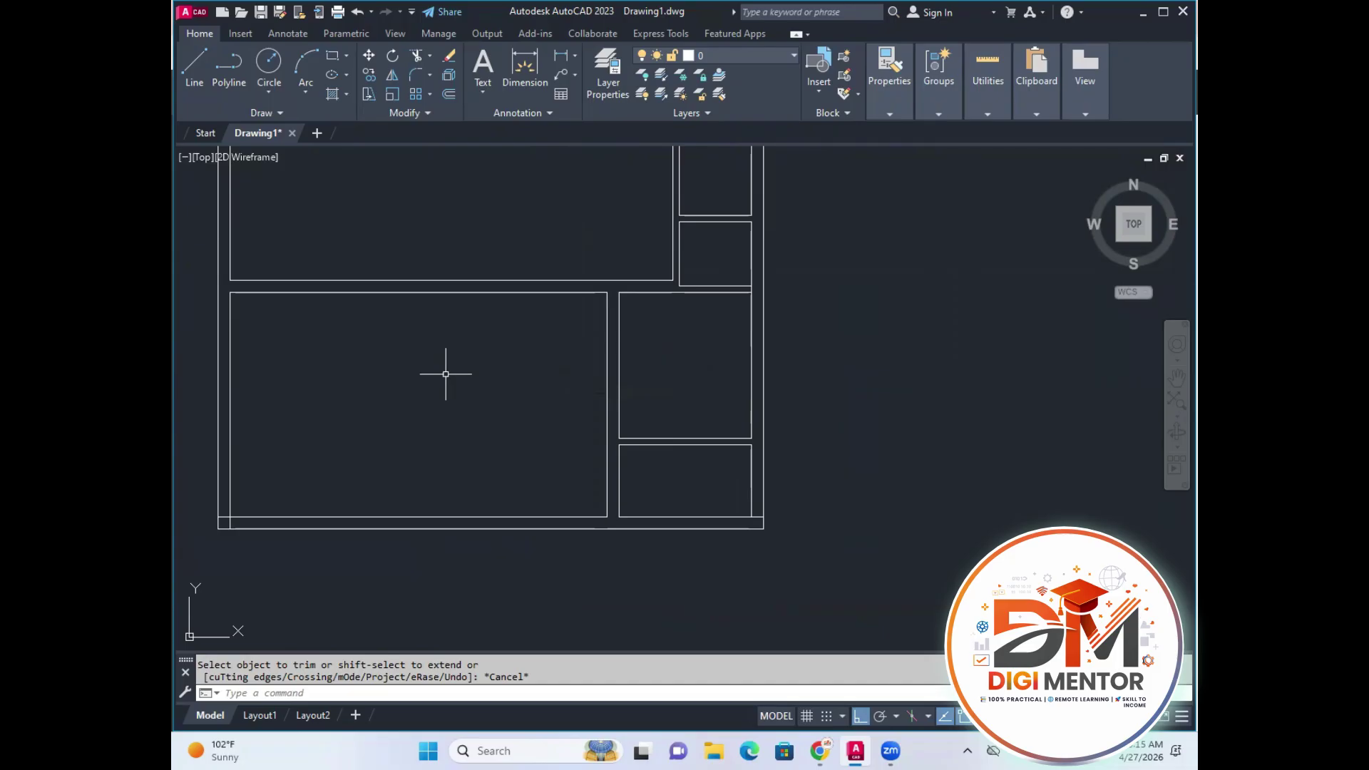
text(o)
key(Return)
text(12)
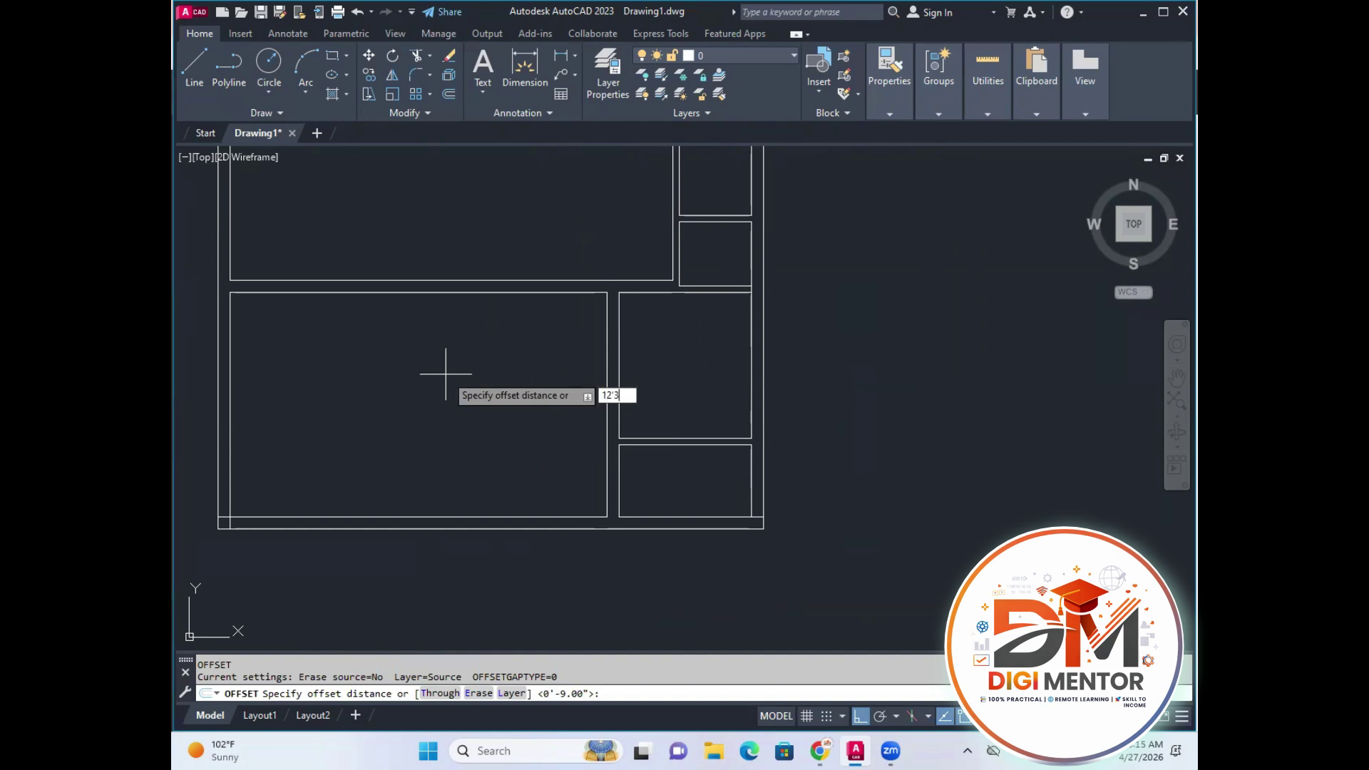
text('3)
key(Return)
click(607, 412)
click(508, 412)
Offset the resulting vertical line 9" further to the left to form the second lower wall.
click(411, 413)
text(9)
key(Return)
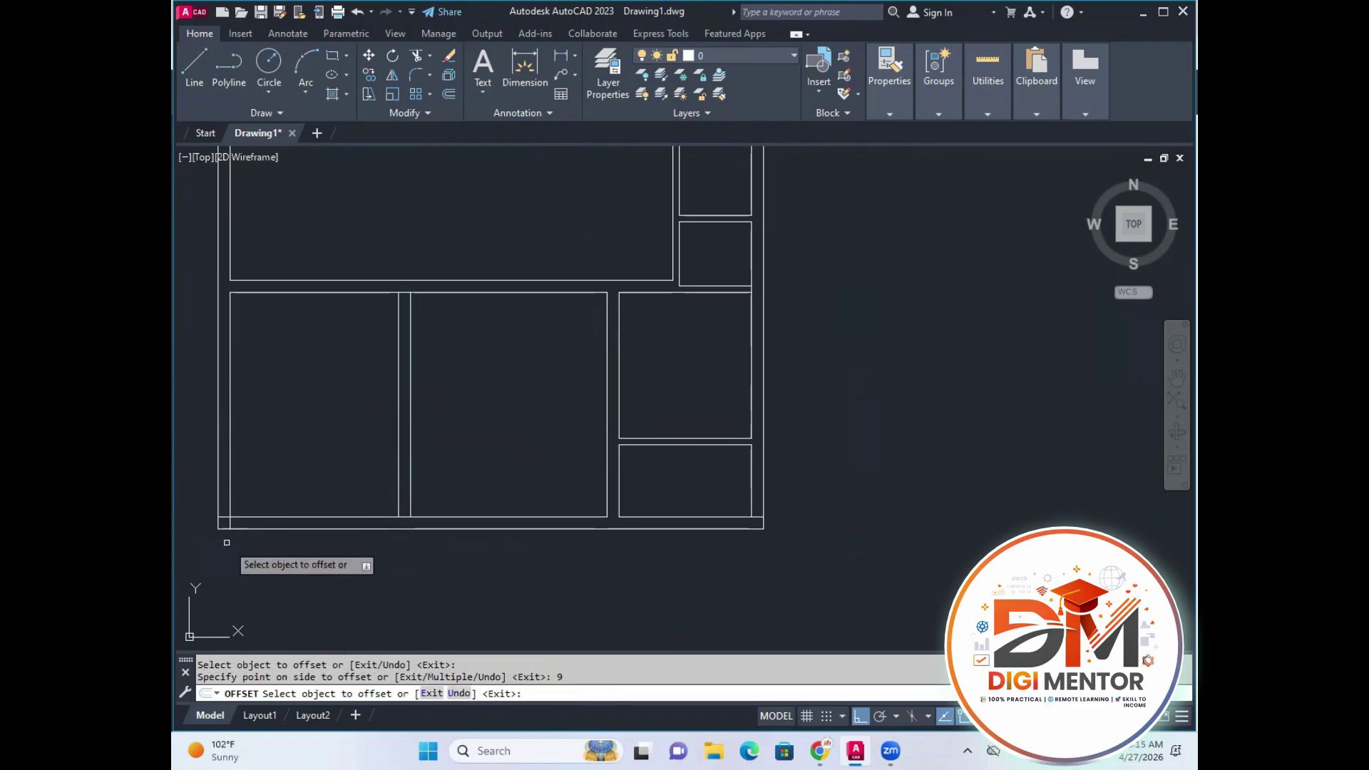
key(Escape)
Trim the second lower wall's junction with the bottom wall and the crossing lines at the plan's lower left corner.
mouse_move(349, 400)
middle_down()
mouse_move(595, 451)
mouse_move(597, 476)
mouse_move(592, 436)
mouse_move(556, 428)
mouse_move(614, 447)
mouse_move(599, 451)
middle_up()
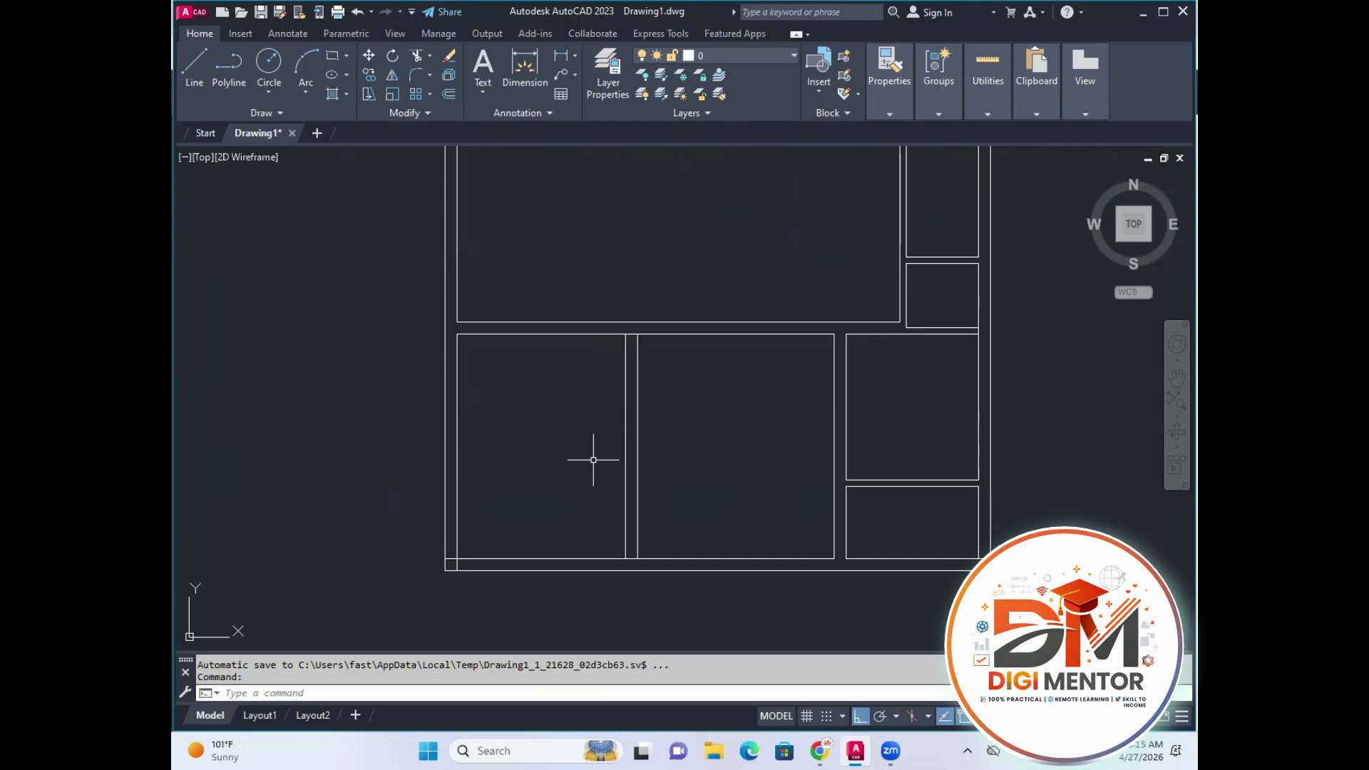
text(tr)
key(Return)
scroll(645, 400, up, 4)
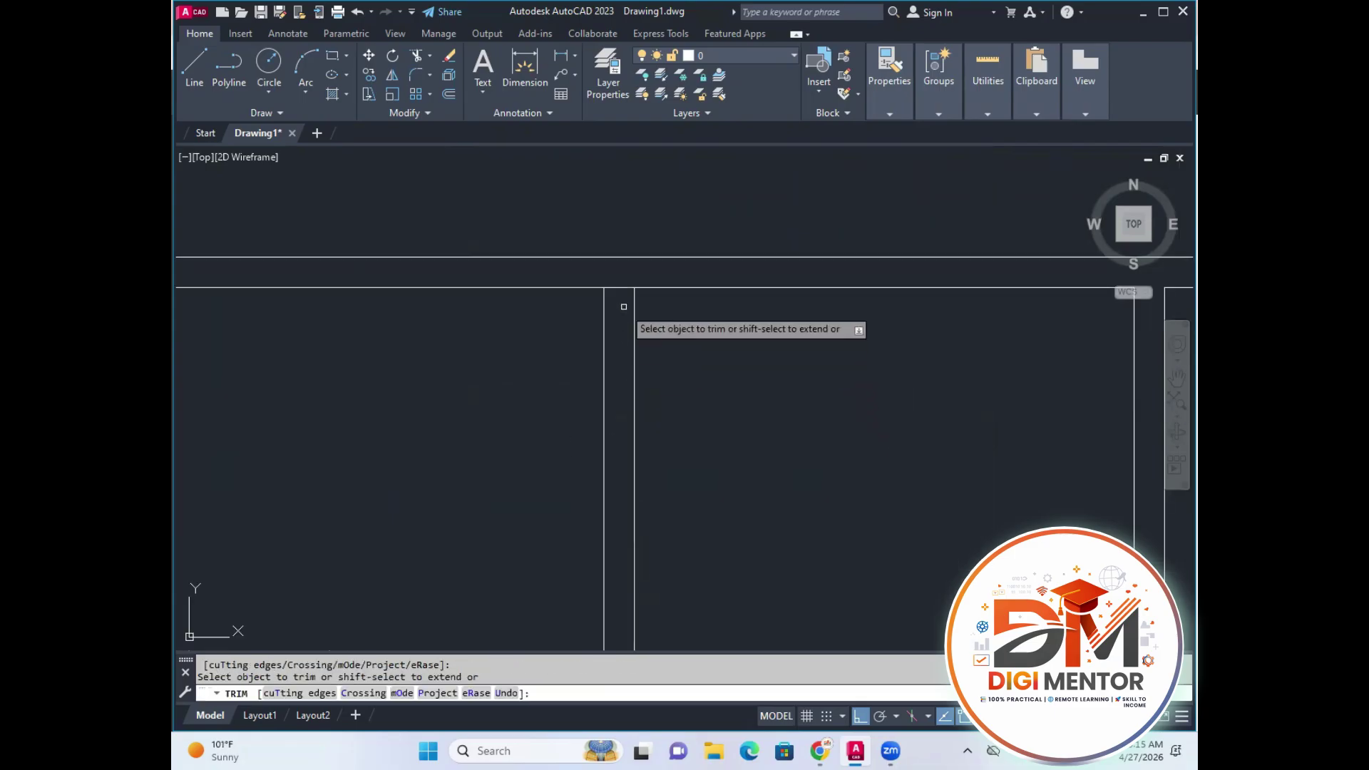
scroll(620, 358, down, 6)
scroll(631, 396, up, 2)
click(631, 396)
click(632, 402)
scroll(471, 409, up, 4)
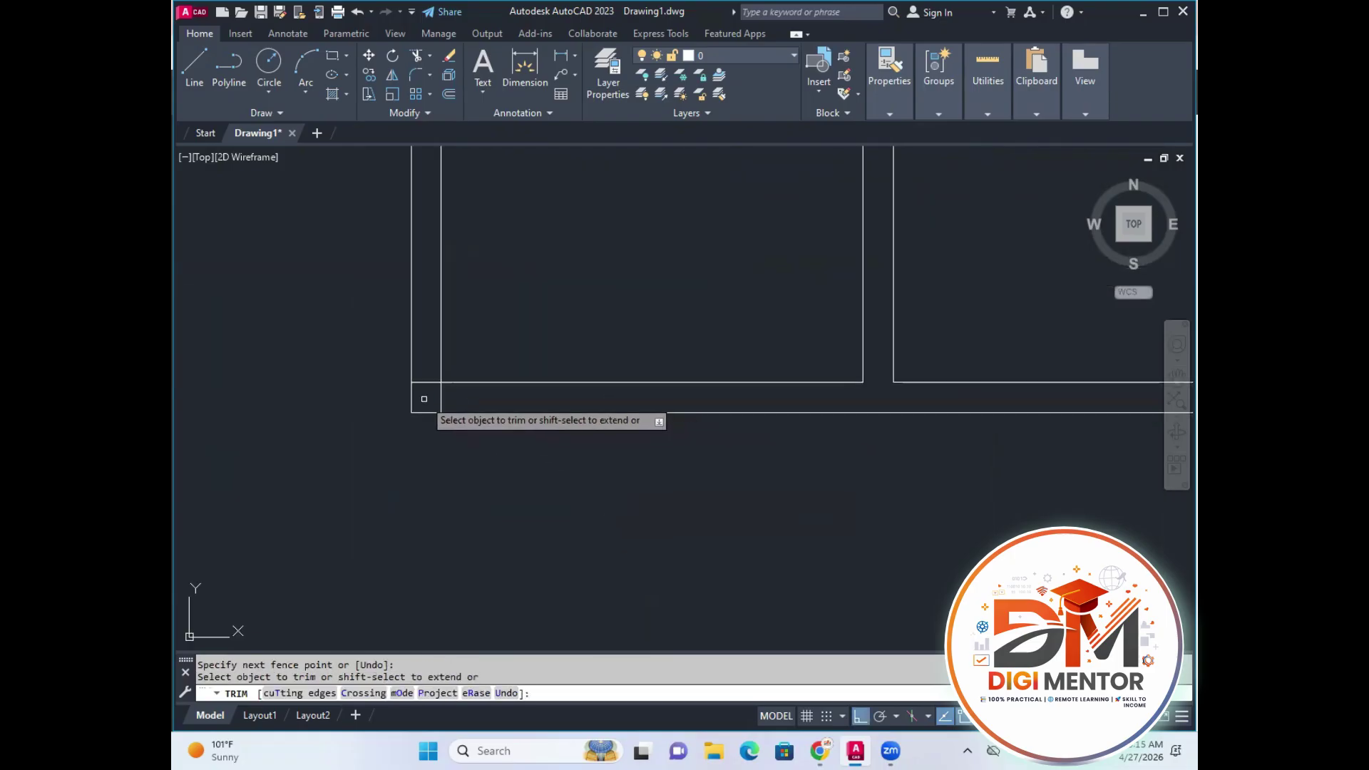
scroll(525, 439, down, 4)
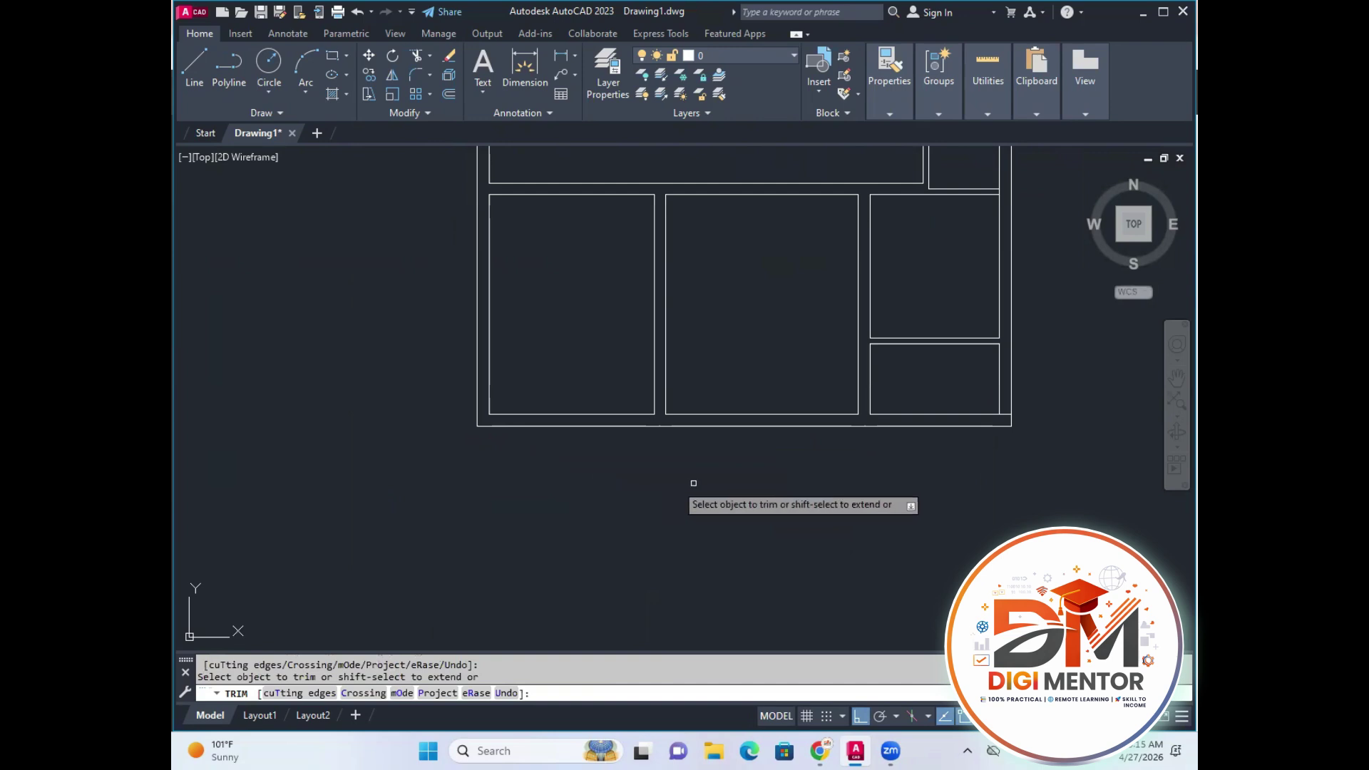
scroll(795, 485, down, 6)
scroll(751, 342, up, 4)
middle_drag(781, 451, 647, 447)
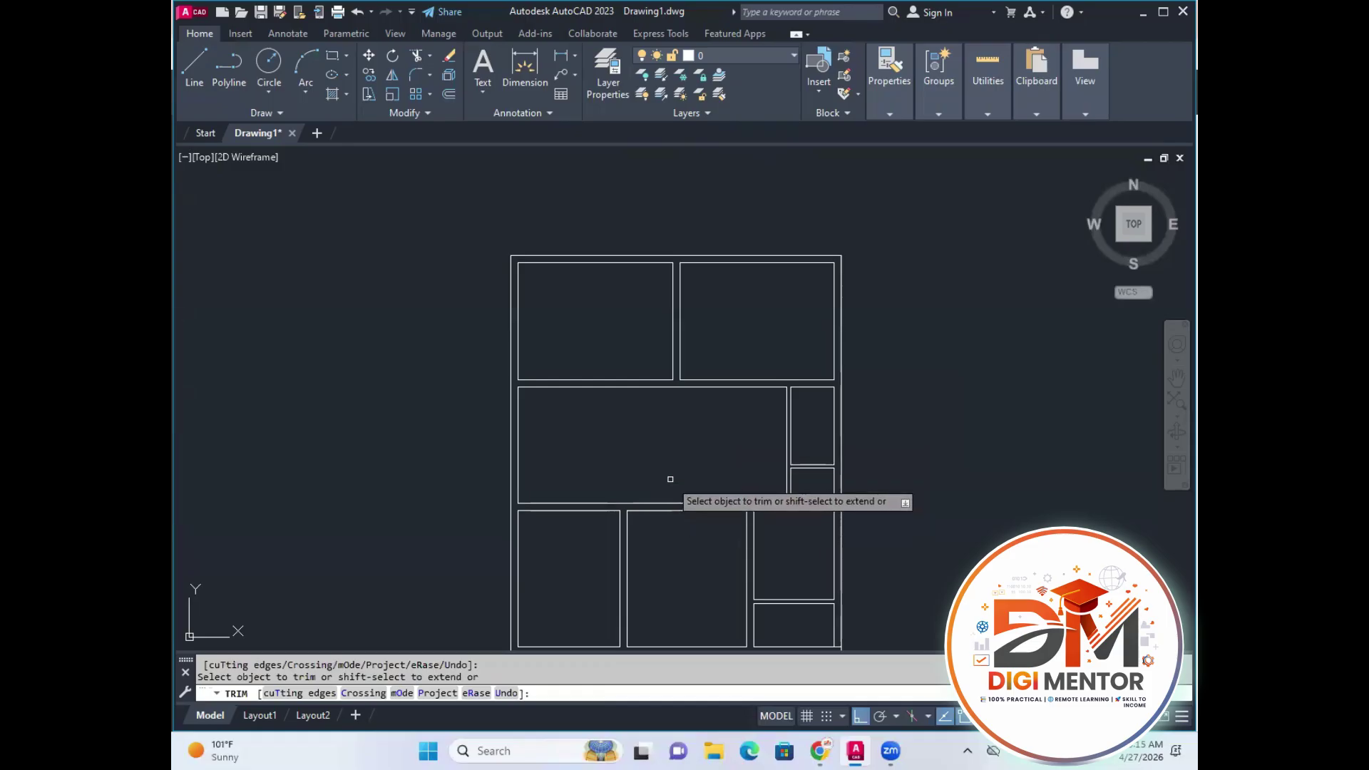
key(Escape)
Draw two vertical guide lines downward from the lower ends of the upper middle wall, across the horizontal 9" wall.
mouse_move(694, 426)
middle_down()
mouse_move(678, 468)
mouse_move(689, 406)
middle_up()
scroll(678, 400, up, 4)
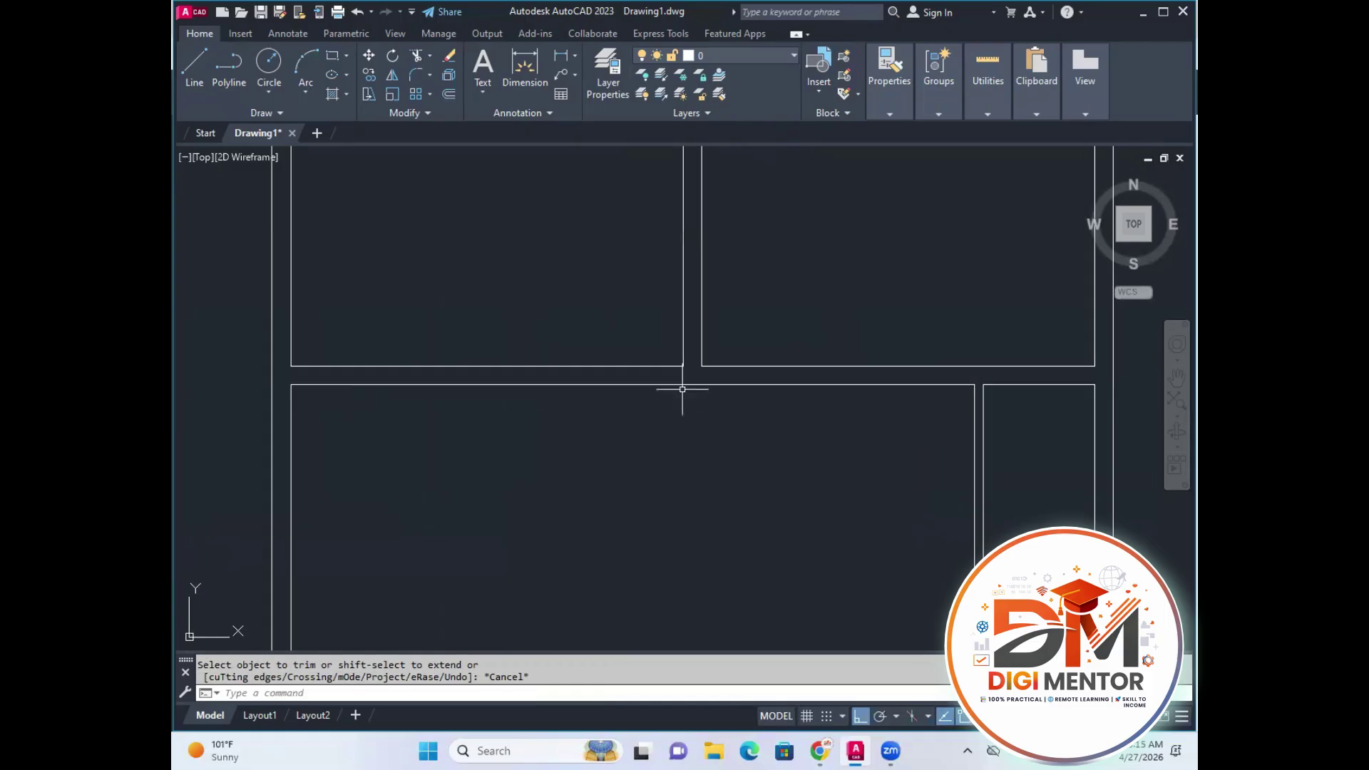
click(195, 65)
click(683, 366)
click(684, 418)
key(Return)
key(Return)
click(702, 367)
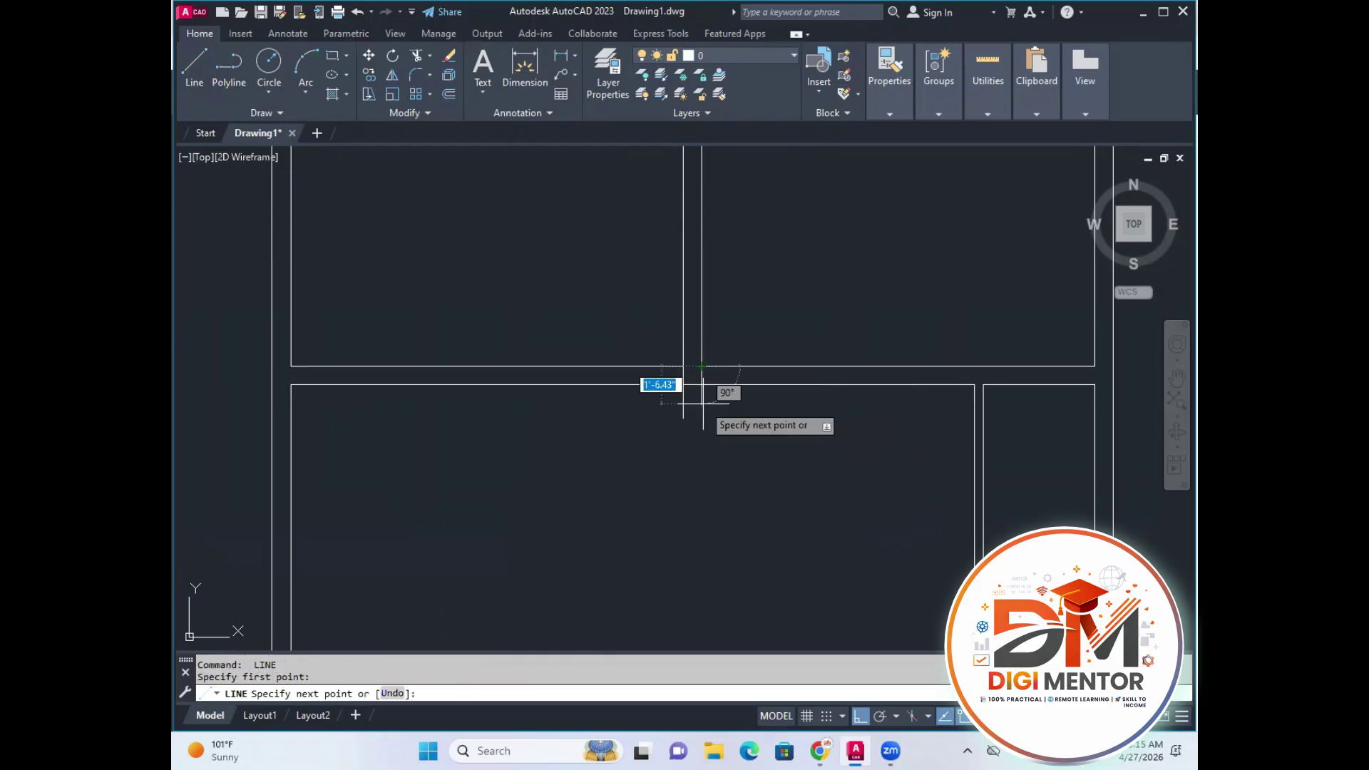
click(702, 418)
key(Return)
Draw a vertical guide line across the horizontal 9" wall at the upper left corner of the small right-hand room.
scroll(702, 418, down, 3)
scroll(849, 433, up, 2)
key(Return)
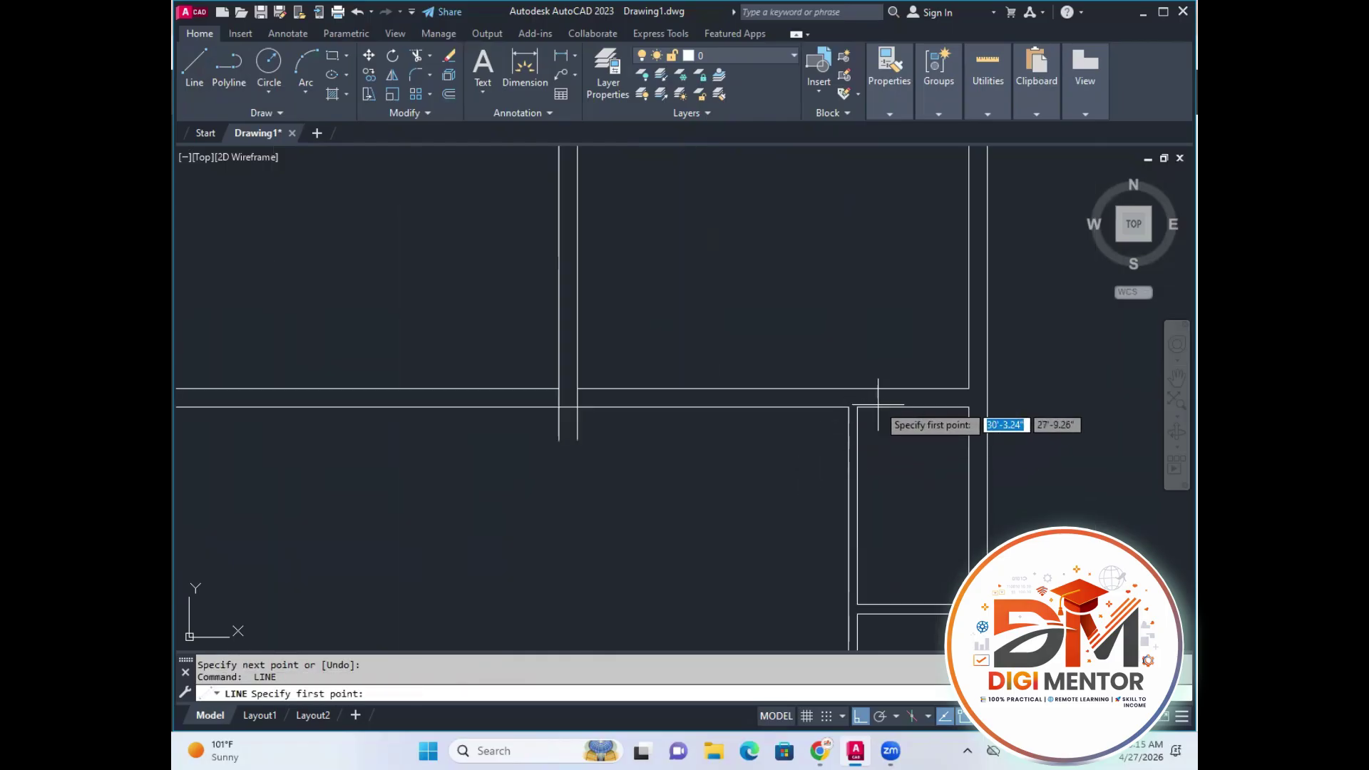
click(858, 391)
key(Return)
middle_drag(816, 433, 801, 363)
scroll(752, 413, down, 2)
middle_drag(751, 413, 748, 460)
scroll(649, 434, up, 1)
scroll(671, 446, up, 2)
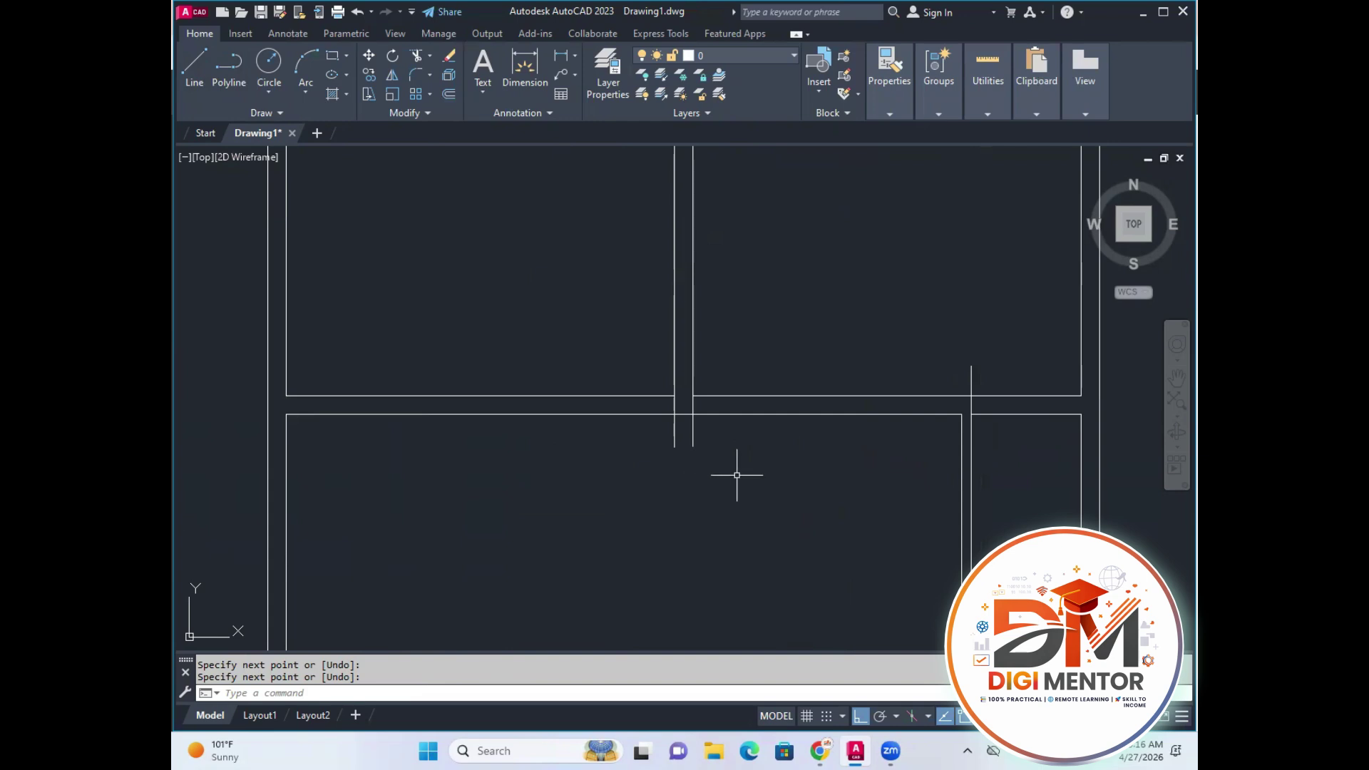
Offset the two middle guide lines 4.5" outward and the small room's guide line 4.5" to the right.
text(o)
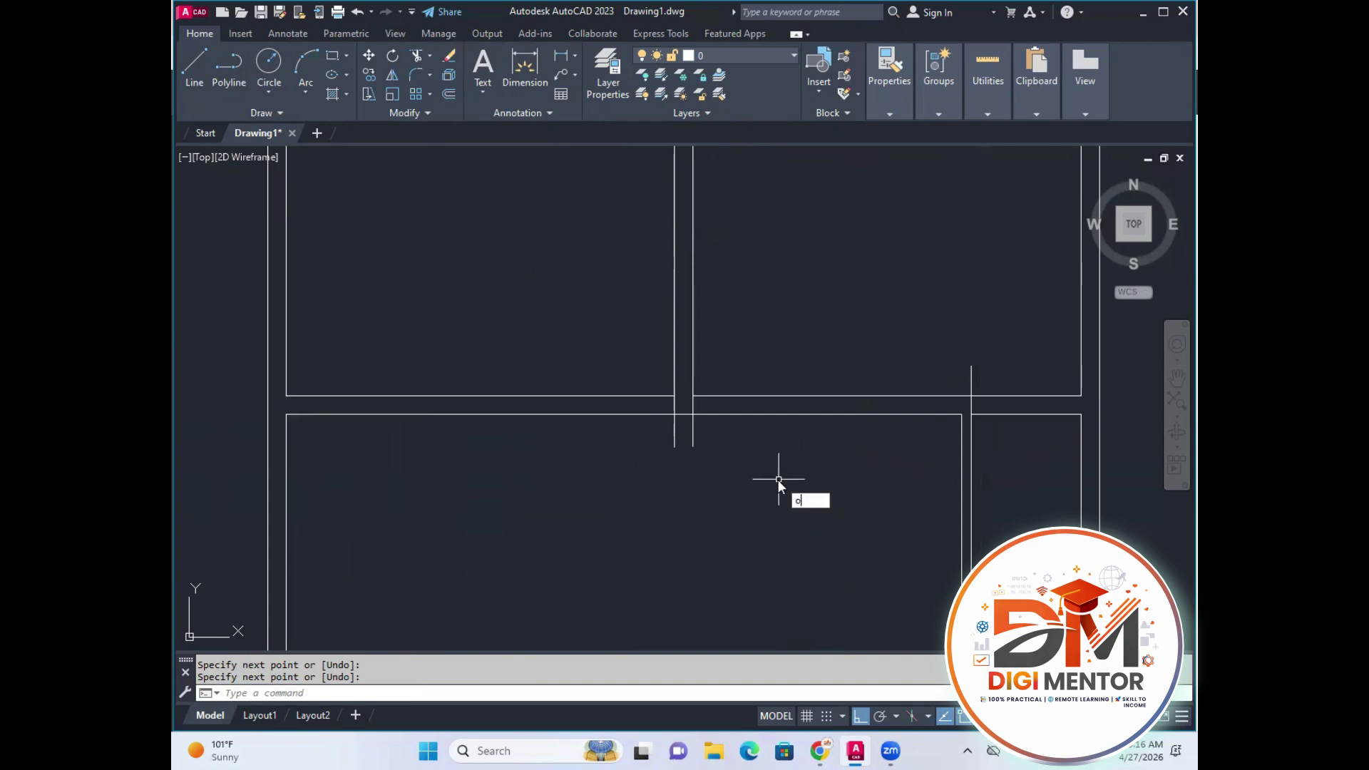
key(Return)
text(4.5)
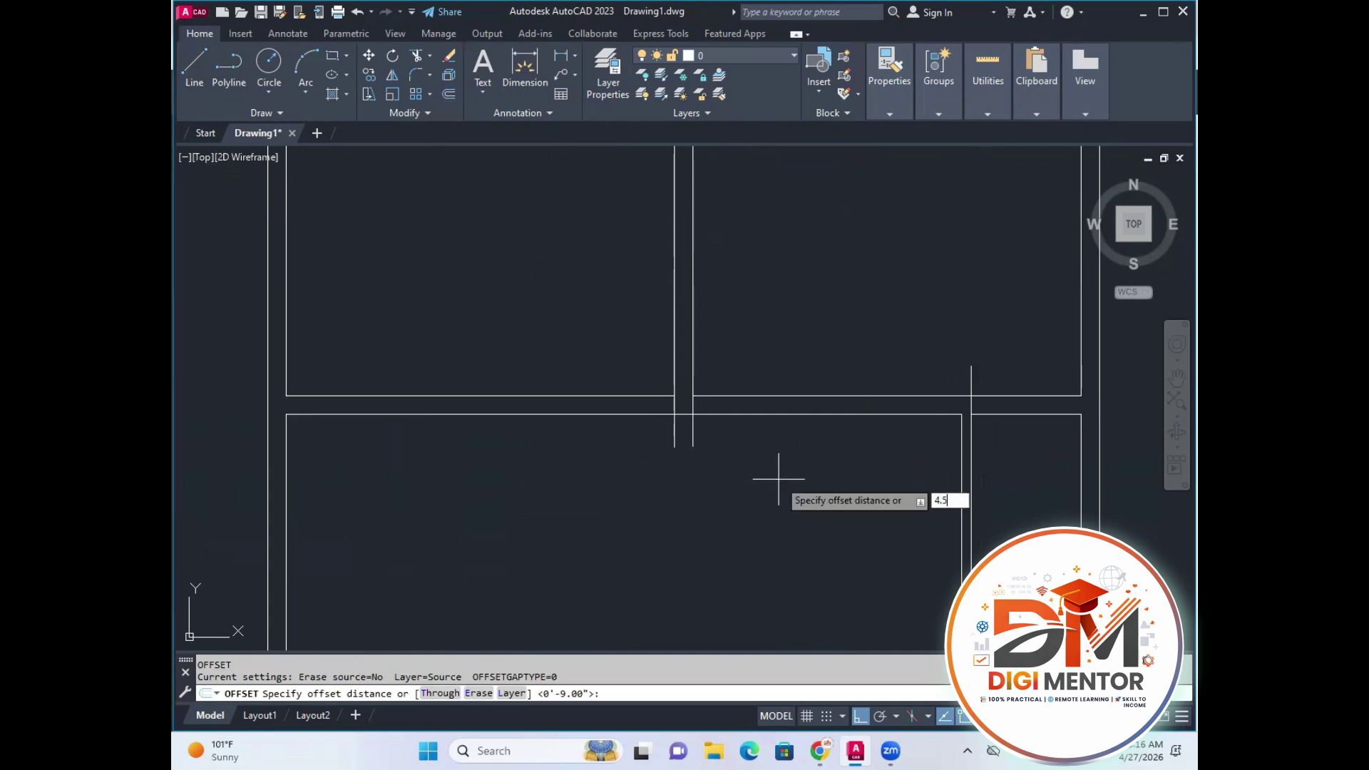
key(Return)
click(691, 440)
click(730, 437)
click(674, 439)
click(645, 449)
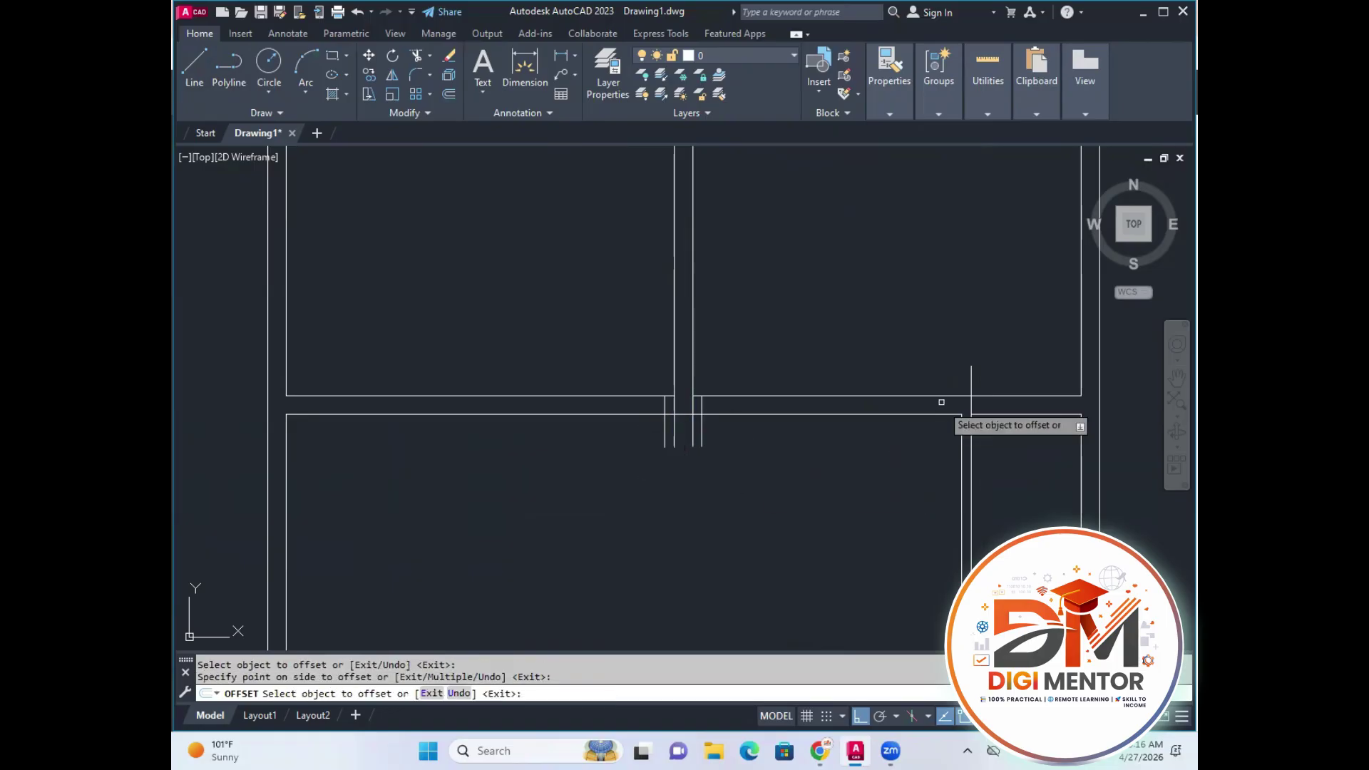
click(972, 389)
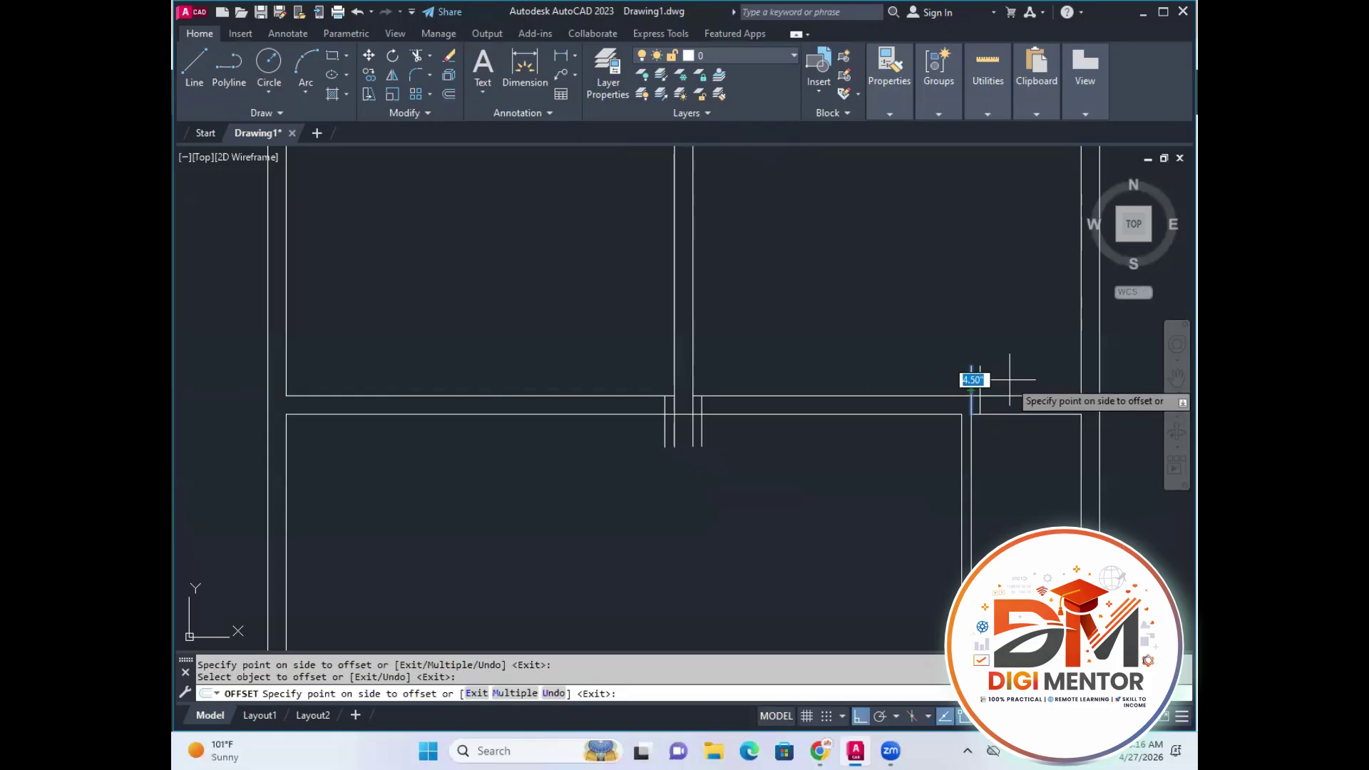
click(976, 390)
key(Escape)
Offset the two outer middle guide lines 3.5' outward to mark the door widths of both upper rooms.
scroll(661, 465, up, 2)
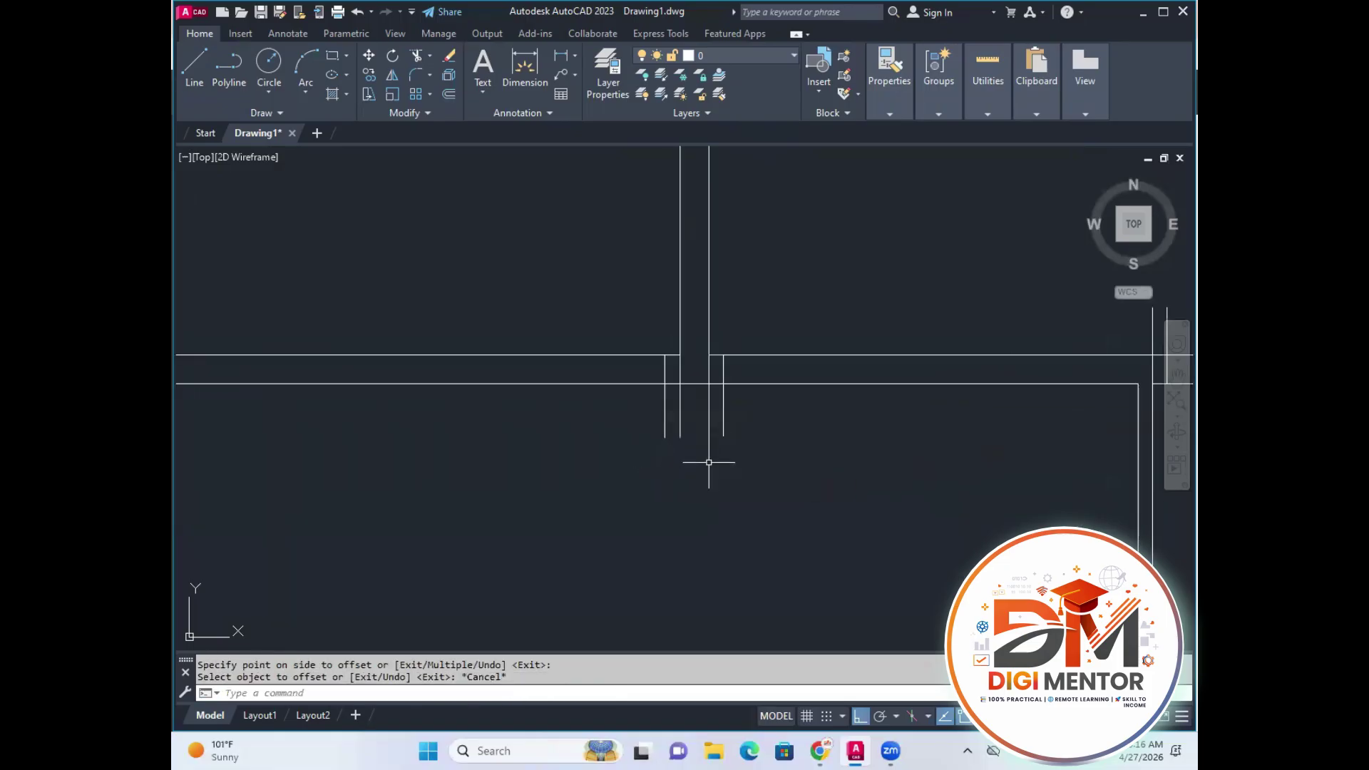
scroll(710, 482, down, 2)
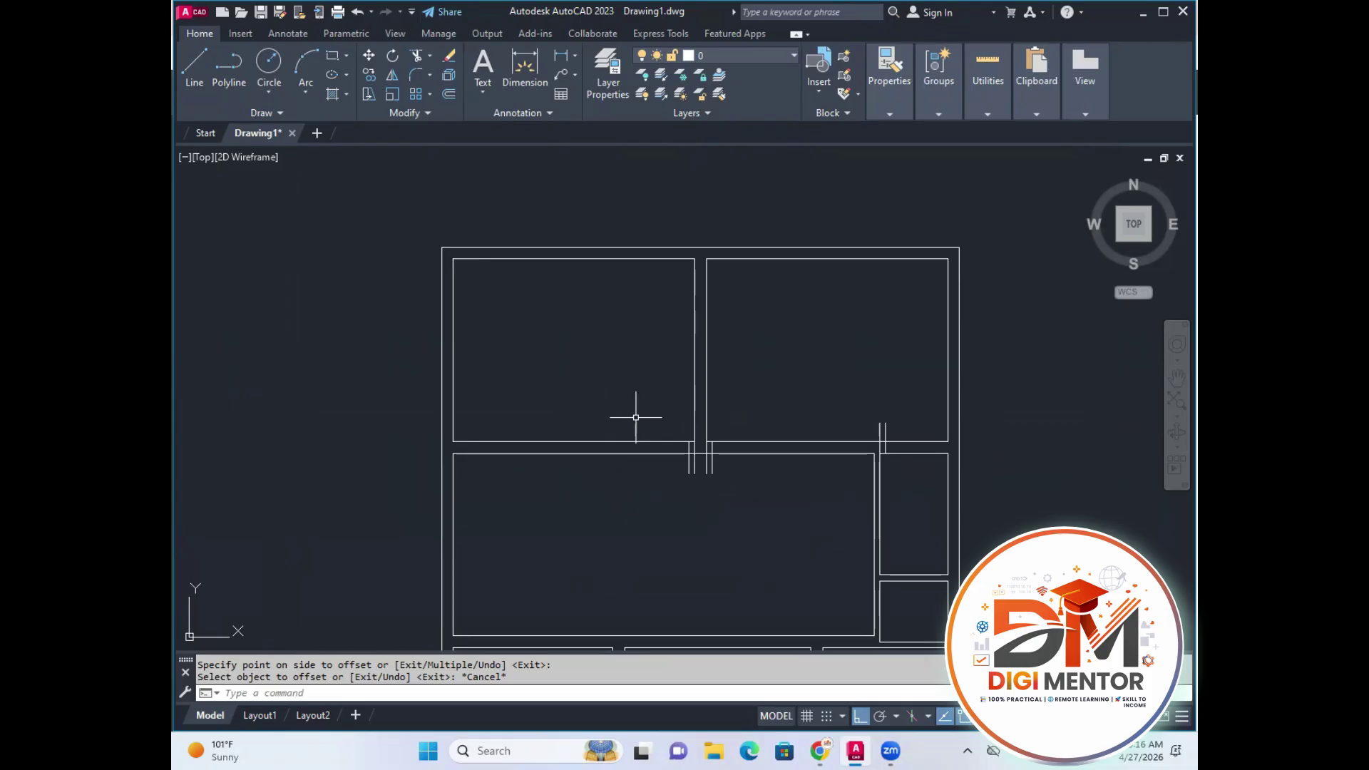
scroll(690, 473, up, 2)
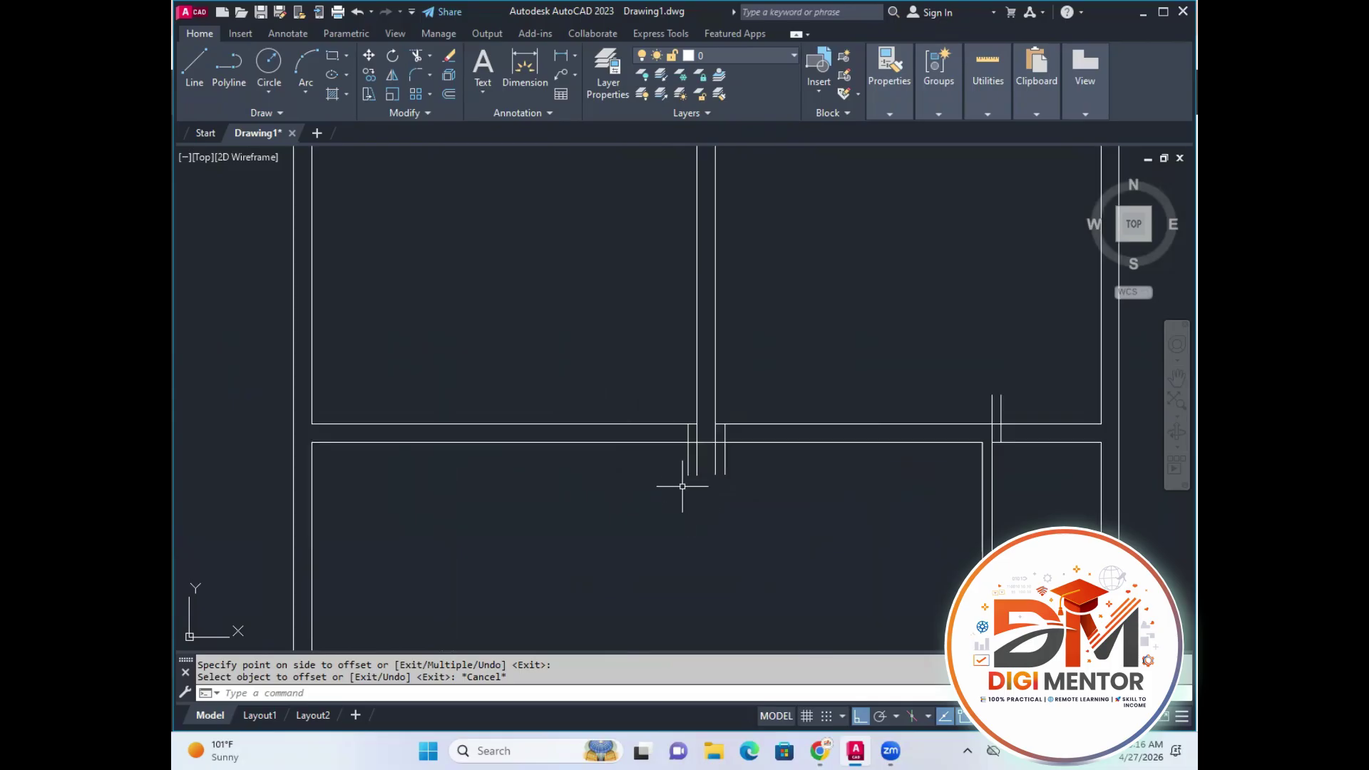
text(o)
key(Return)
text(3.5)
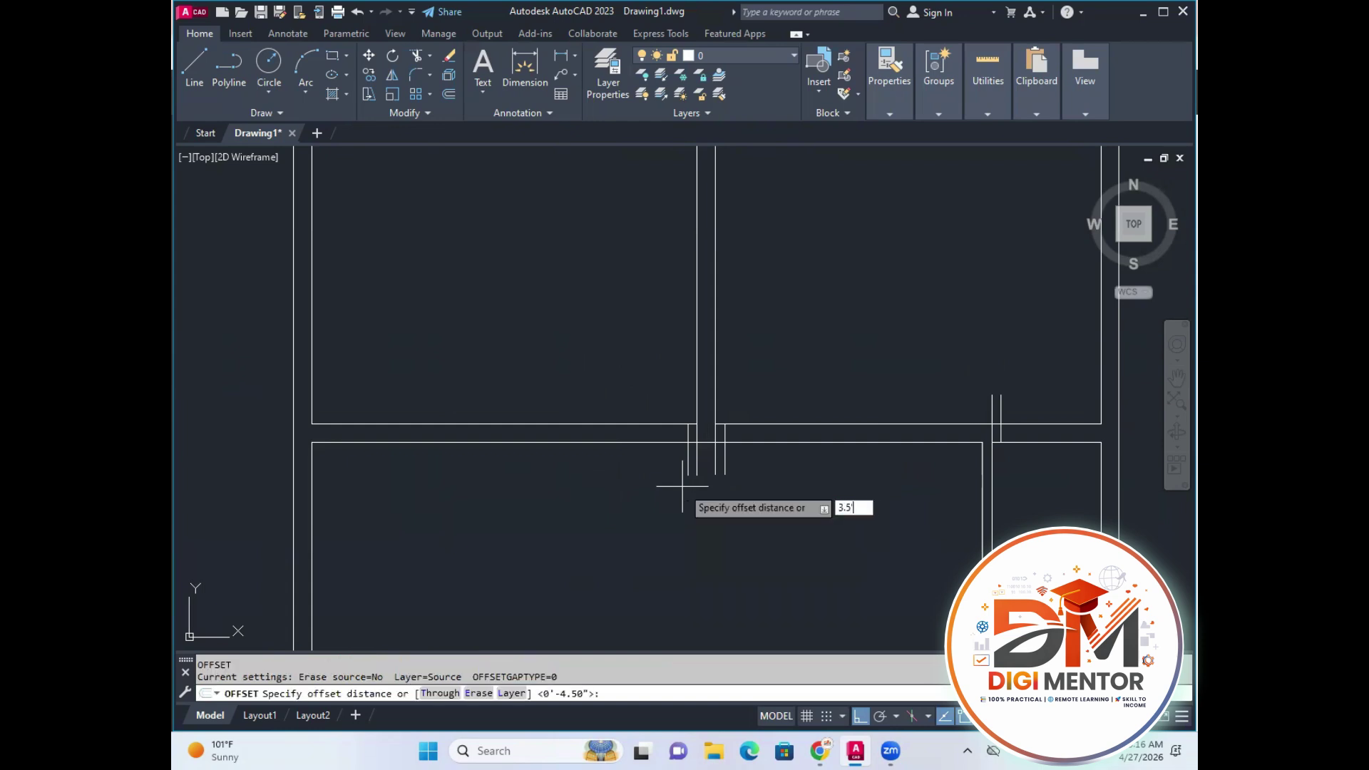
key(Return)
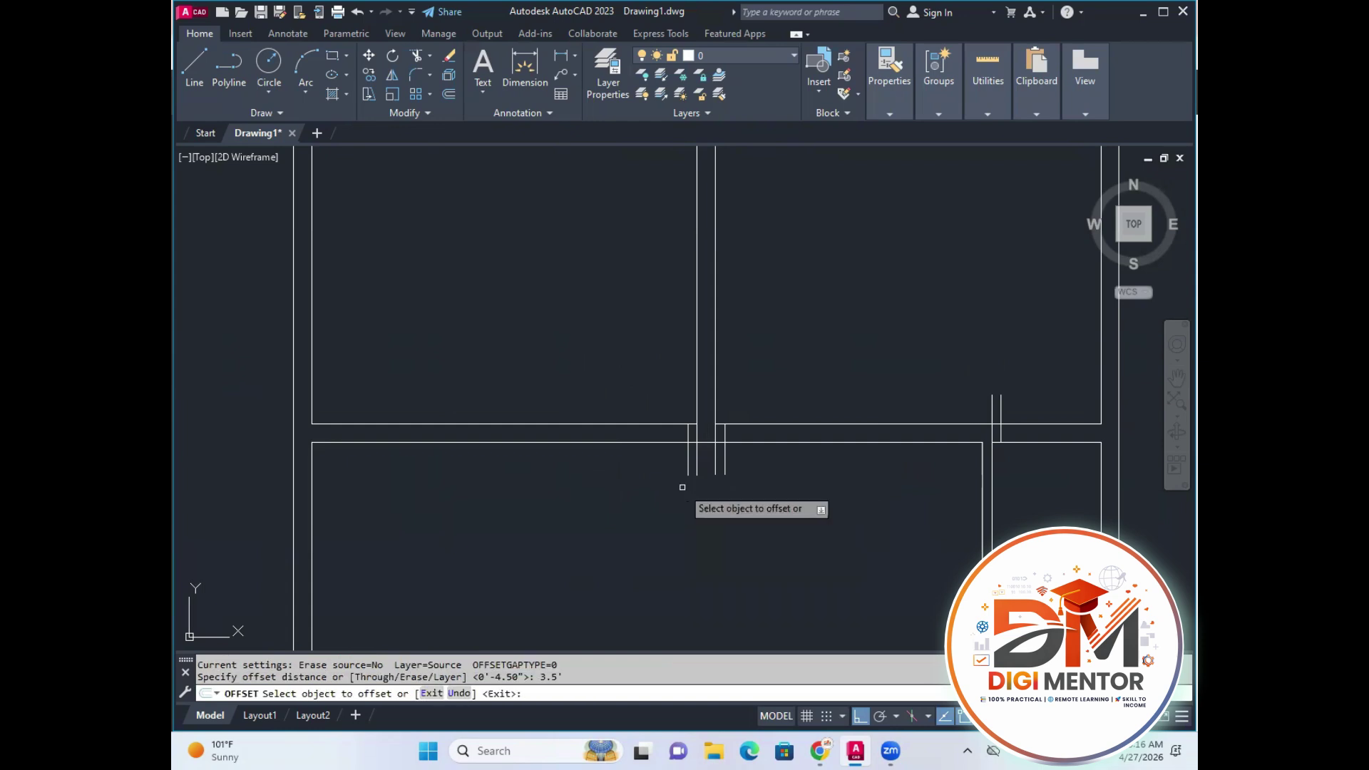
click(688, 465)
click(683, 467)
click(725, 474)
click(777, 479)
key(Escape)
Trim the horizontal wall between the guide lines to open both upper room doors, removing the guide ends below the wall.
middle_drag(776, 517, 758, 525)
text(tr)
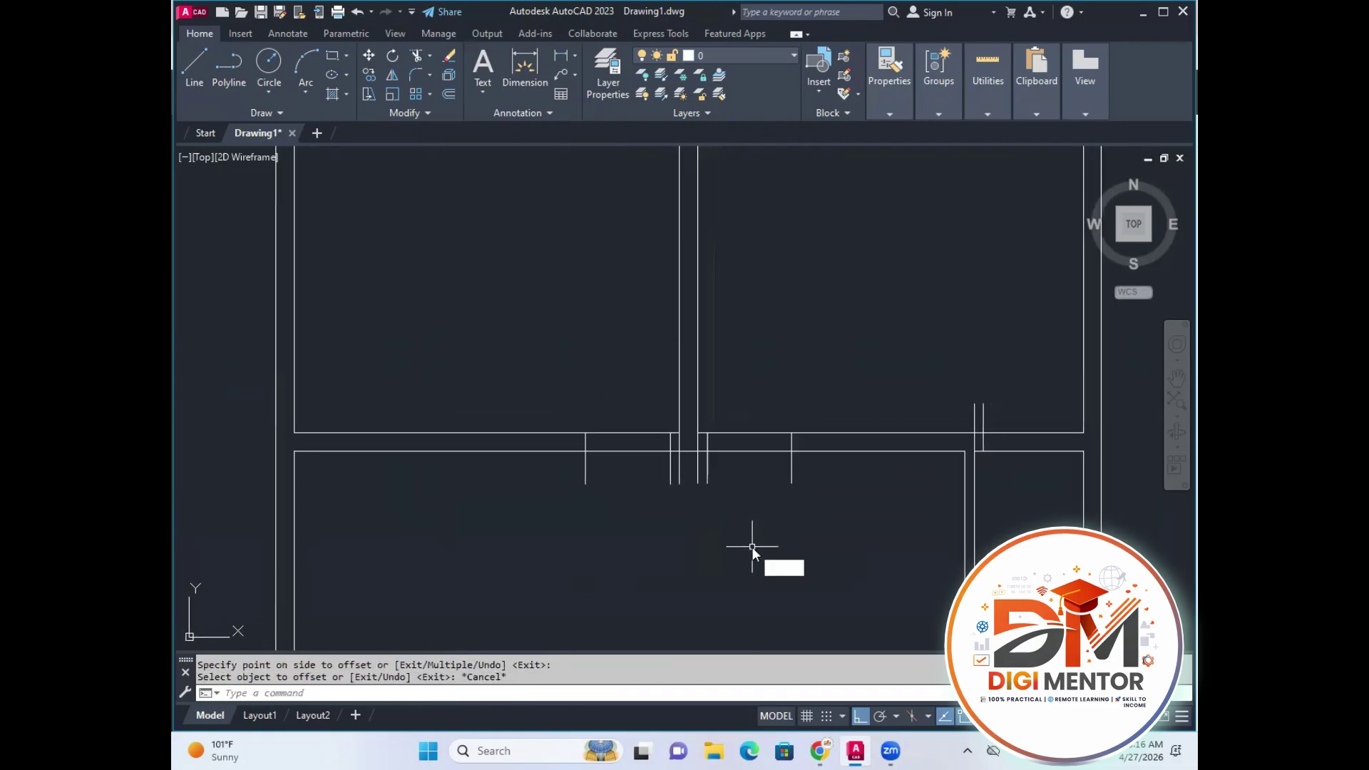
key(Return)
mouse_move(770, 419)
mouse_down()
mouse_move(761, 490)
mouse_move(570, 473)
mouse_up()
drag(626, 406, 626, 520)
click(628, 520)
key(Escape)
Erase the two leftover guide segments inside the wall stub beneath the upper middle wall.
scroll(687, 464, up, 4)
click(742, 428)
click(653, 422)
key(Delete)
Offset the right guide line above the small right-hand room 2.5' to the right to mark its door width.
scroll(651, 437, down, 5)
scroll(799, 491, up, 2)
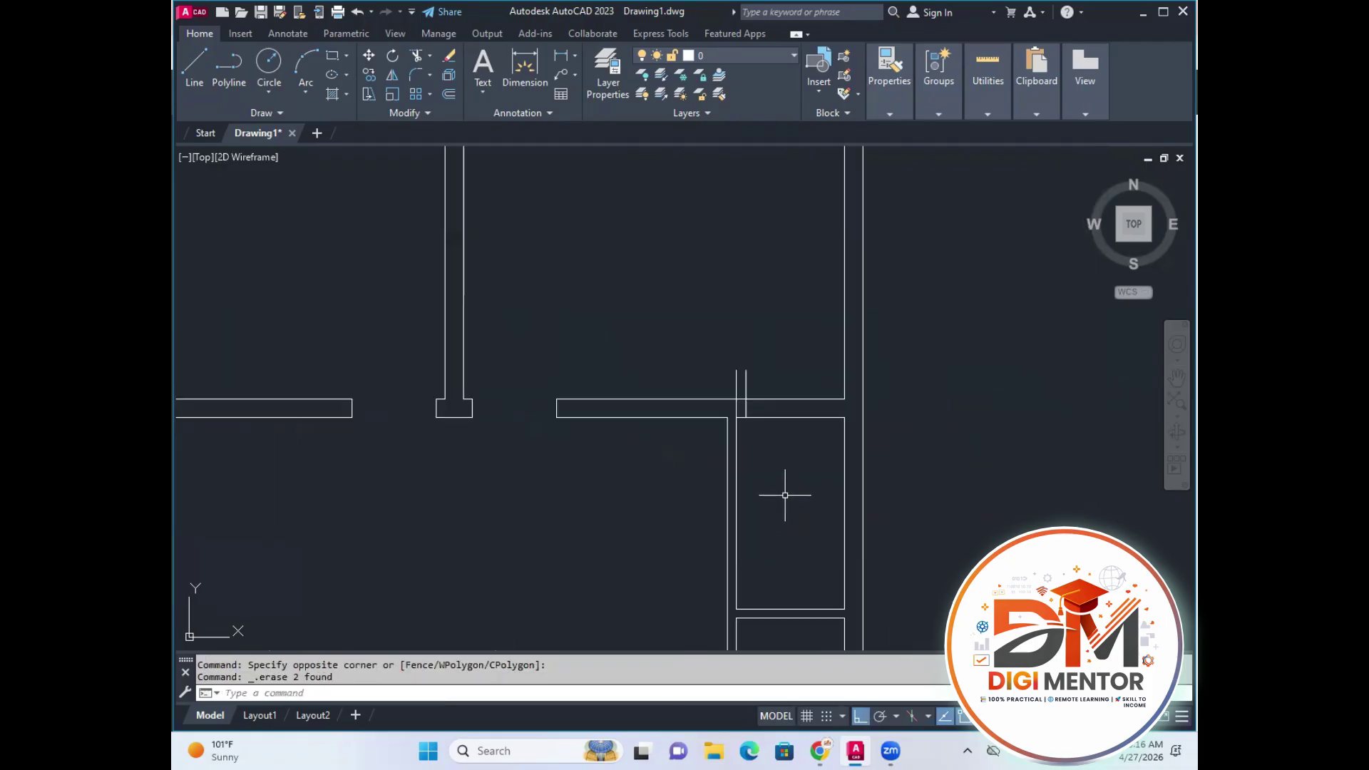
scroll(781, 487, down, 2)
scroll(748, 421, up, 2)
scroll(749, 428, up, 3)
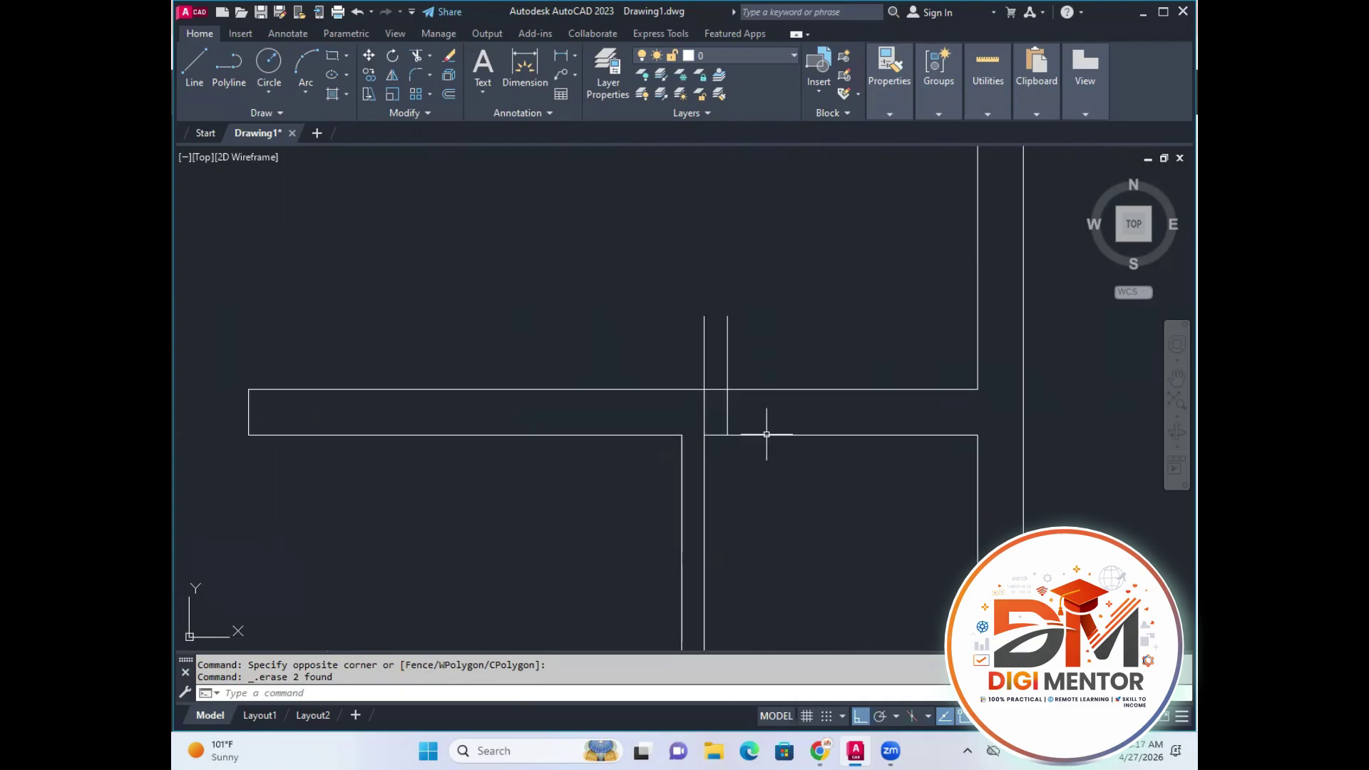
scroll(778, 452, down, 1)
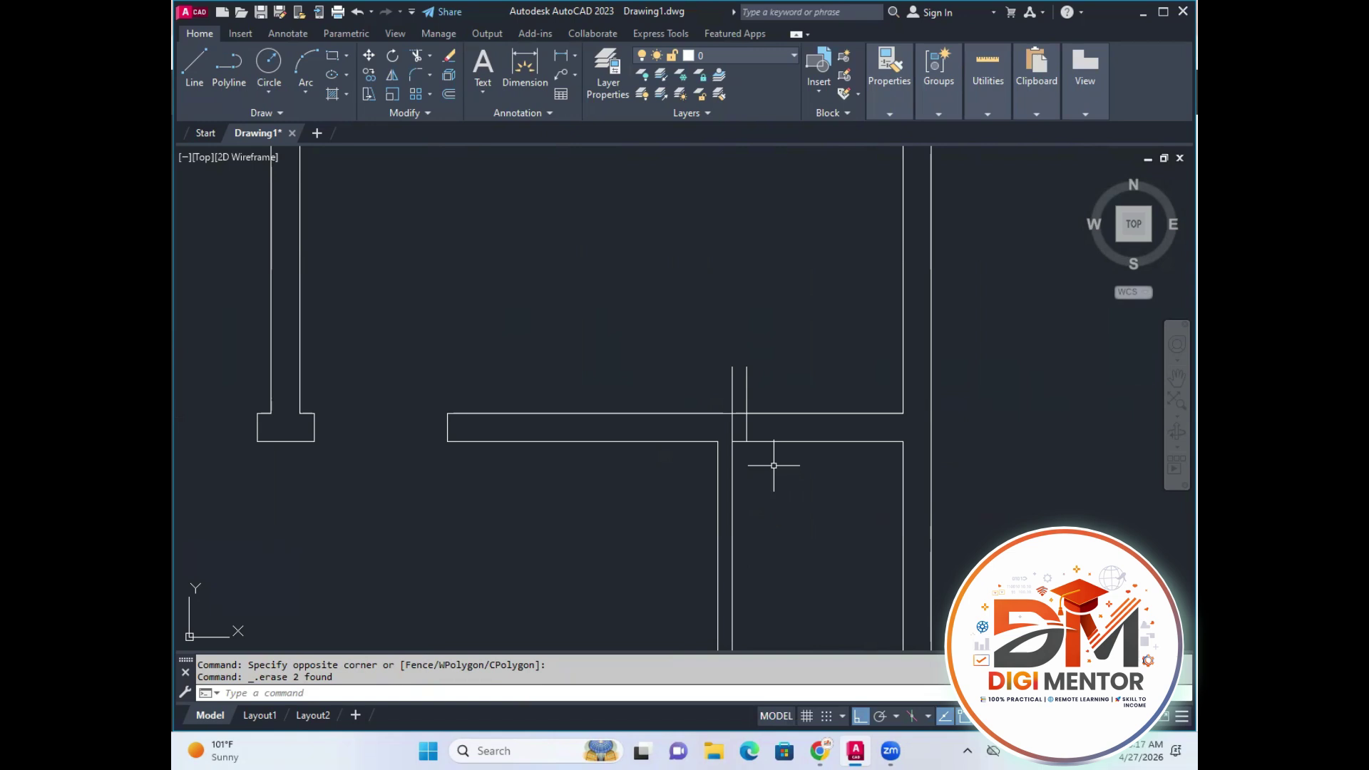
text(o)
key(Return)
text(2.5')
key(Return)
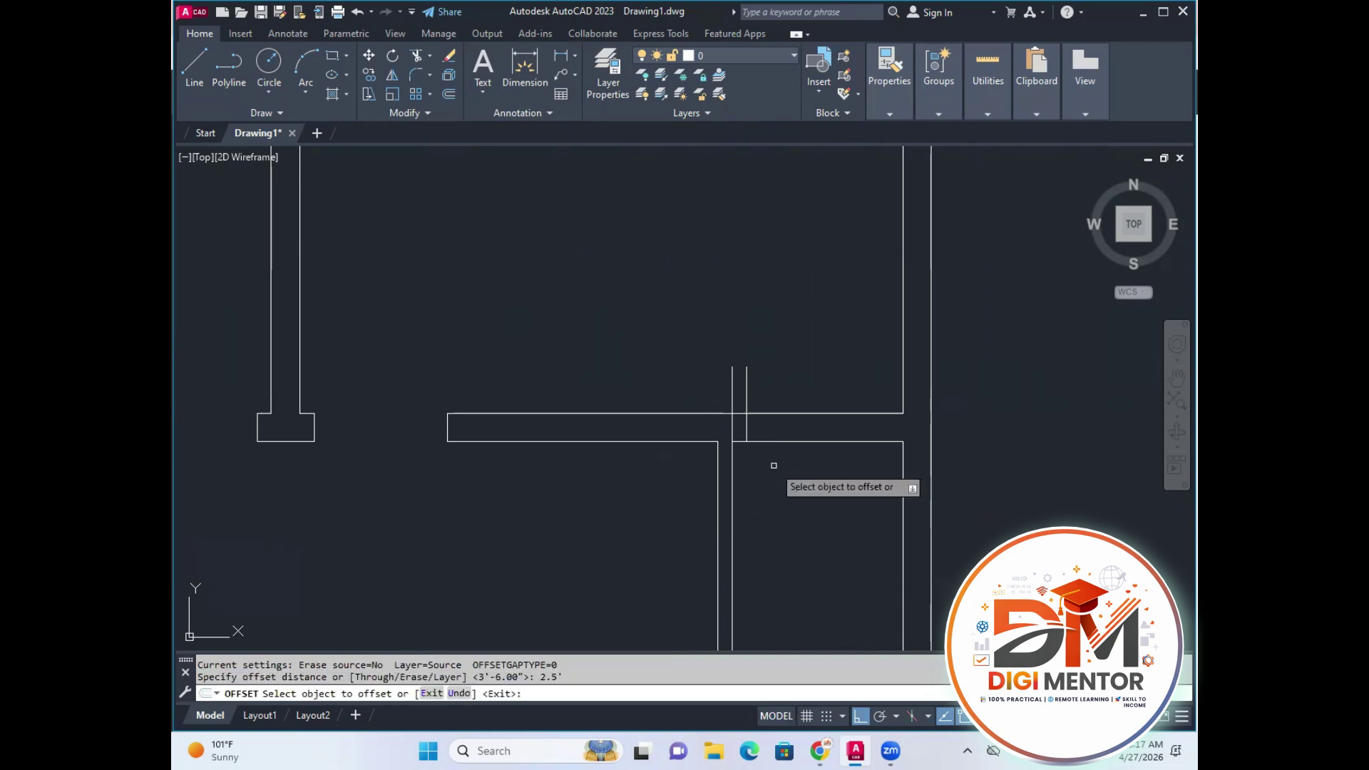
click(746, 401)
key(Escape)
key(Return)
key(Return)
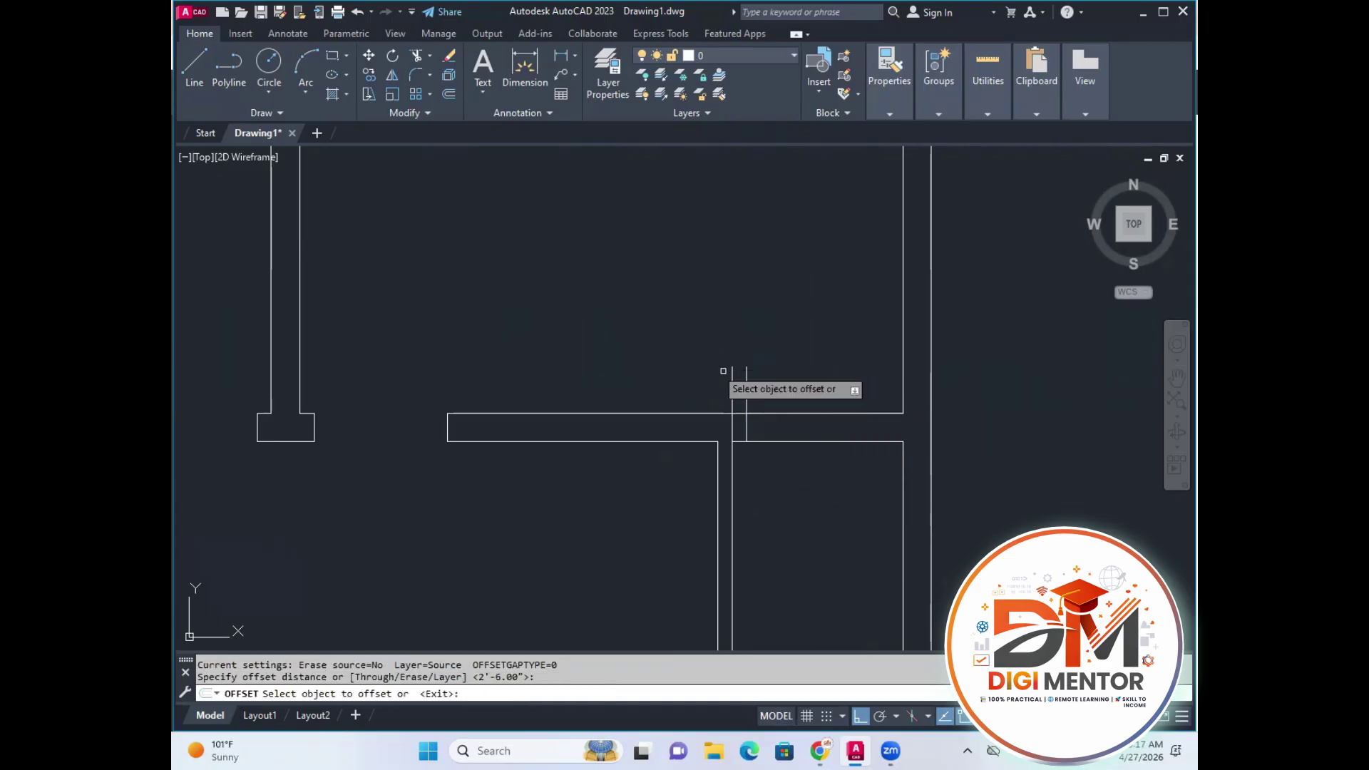
click(747, 397)
click(808, 398)
key(Escape)
Trim the horizontal wall between the small room's door guides and the guide ends projecting above the wall.
text(tr)
key(Return)
mouse_move(812, 480)
mouse_down()
mouse_move(801, 453)
mouse_move(846, 385)
mouse_move(718, 383)
mouse_up()
key(Escape)
Erase the leftover guide segment inside the wall beside the small room's door opening.
click(734, 428)
click(731, 429)
key(Delete)
scroll(676, 476, down, 4)
mouse_move(662, 482)
middle_down()
mouse_move(699, 472)
mouse_move(678, 490)
mouse_move(660, 483)
middle_up()
scroll(669, 472, up, 2)
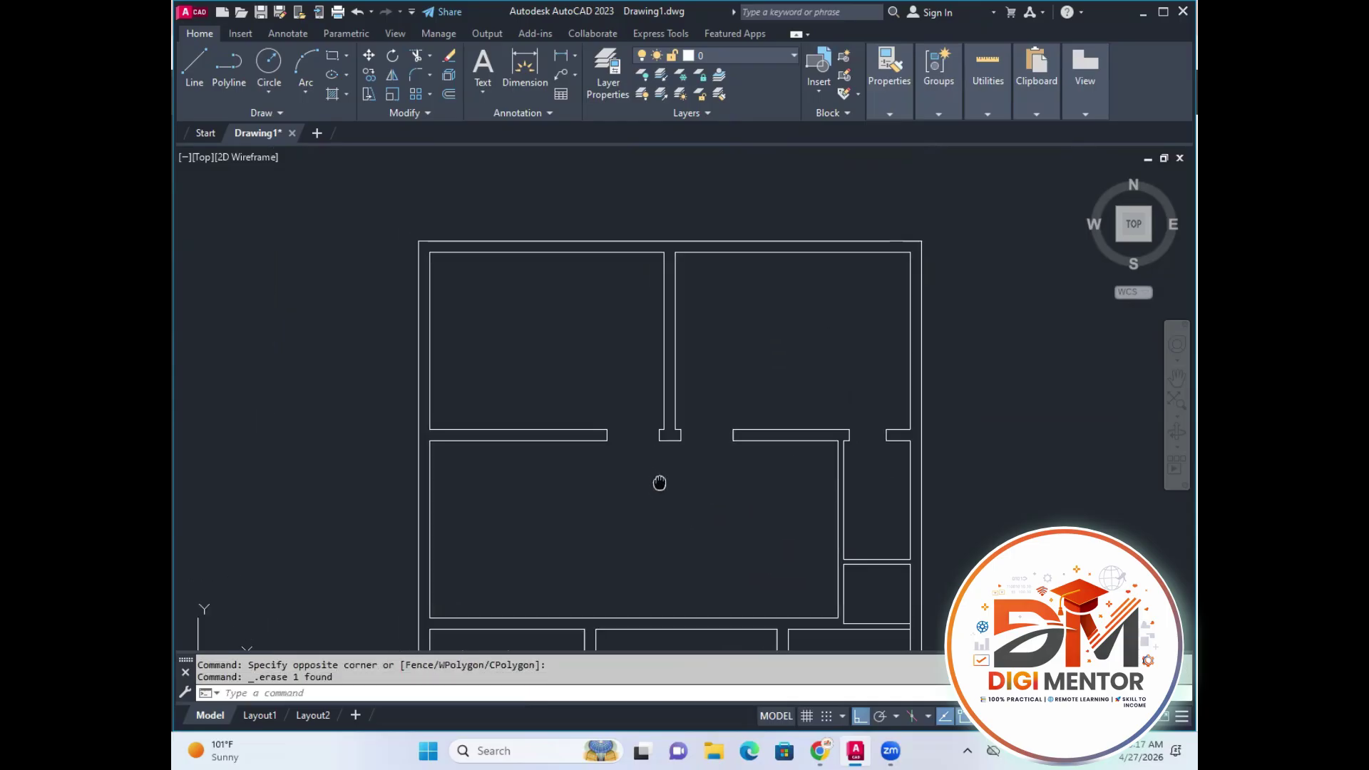
scroll(650, 460, up, 4)
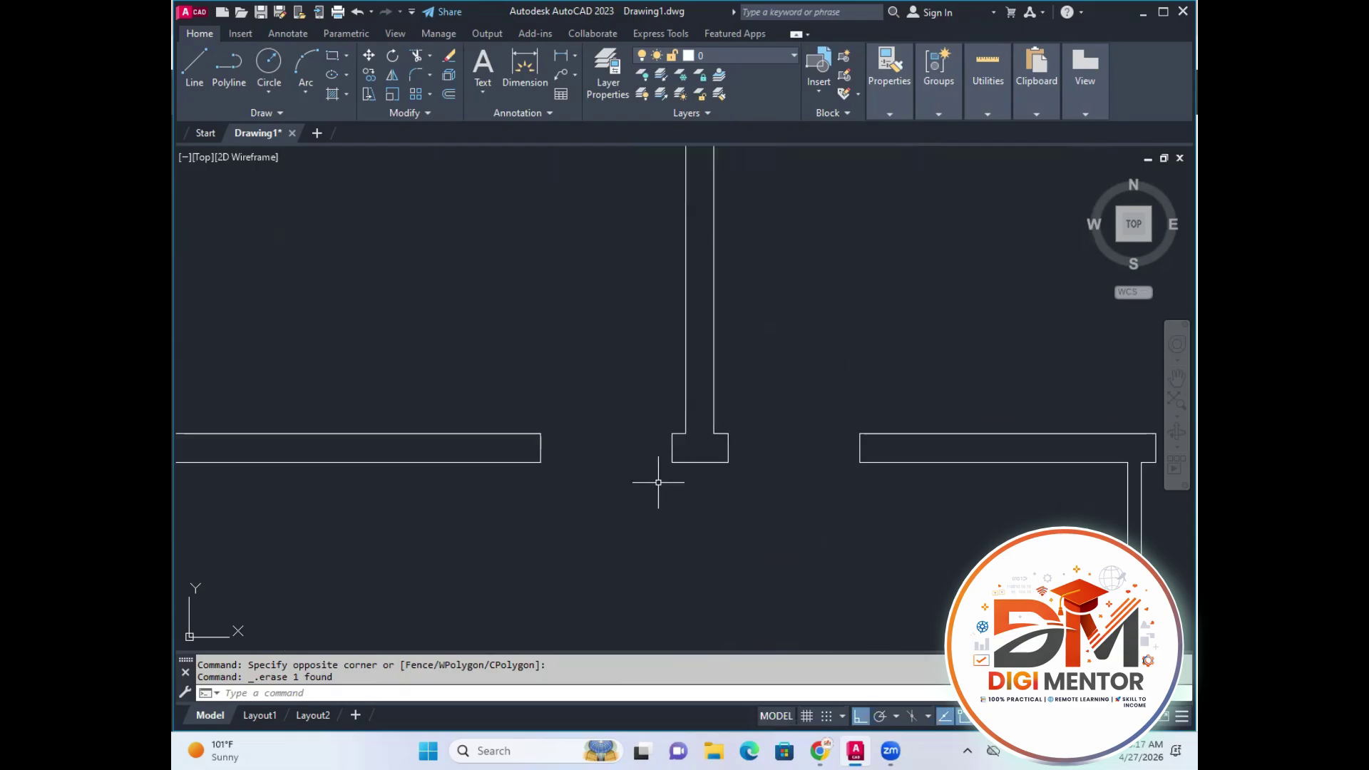
Draw a 3.5' vertical door-leaf line upward from the midpoint of the central wall stub's left edge.
scroll(664, 455, up, 4)
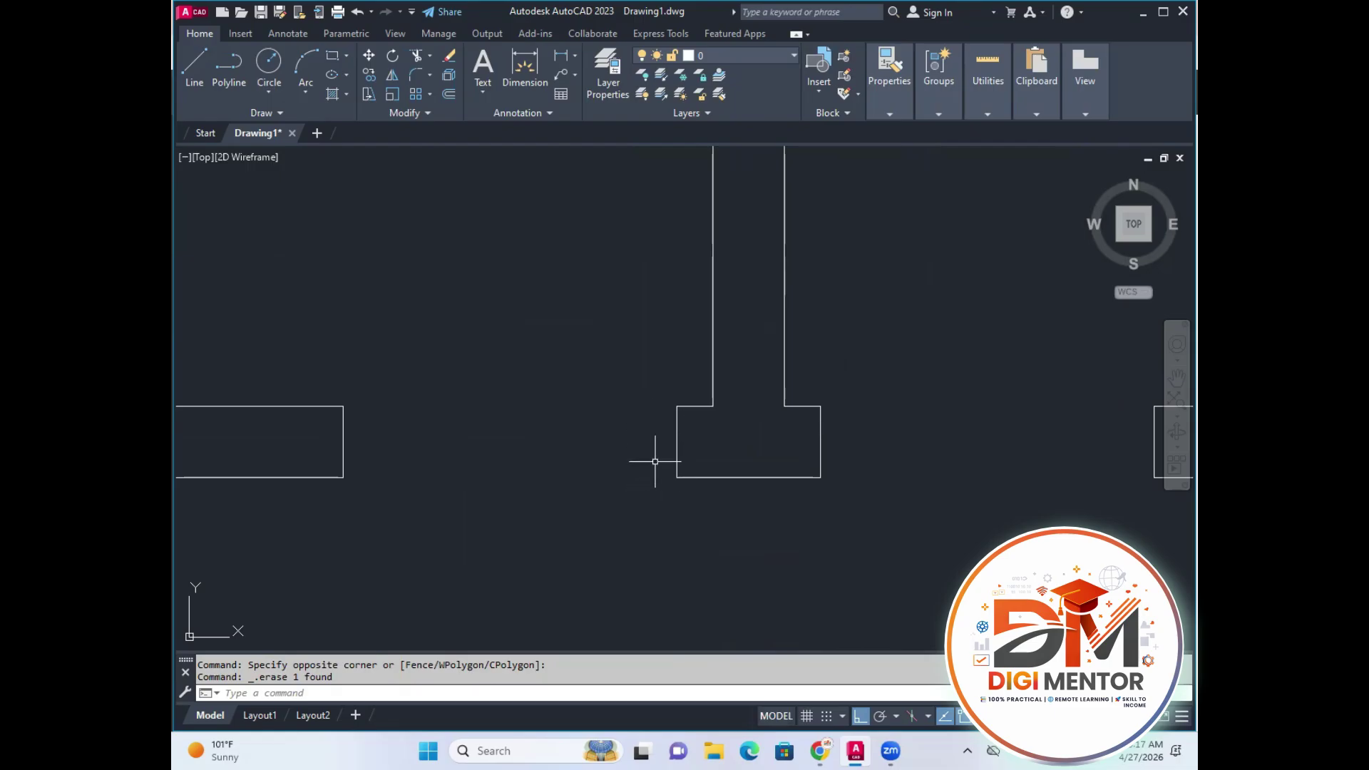
scroll(657, 442, down, 2)
middle_drag(649, 489, 654, 515)
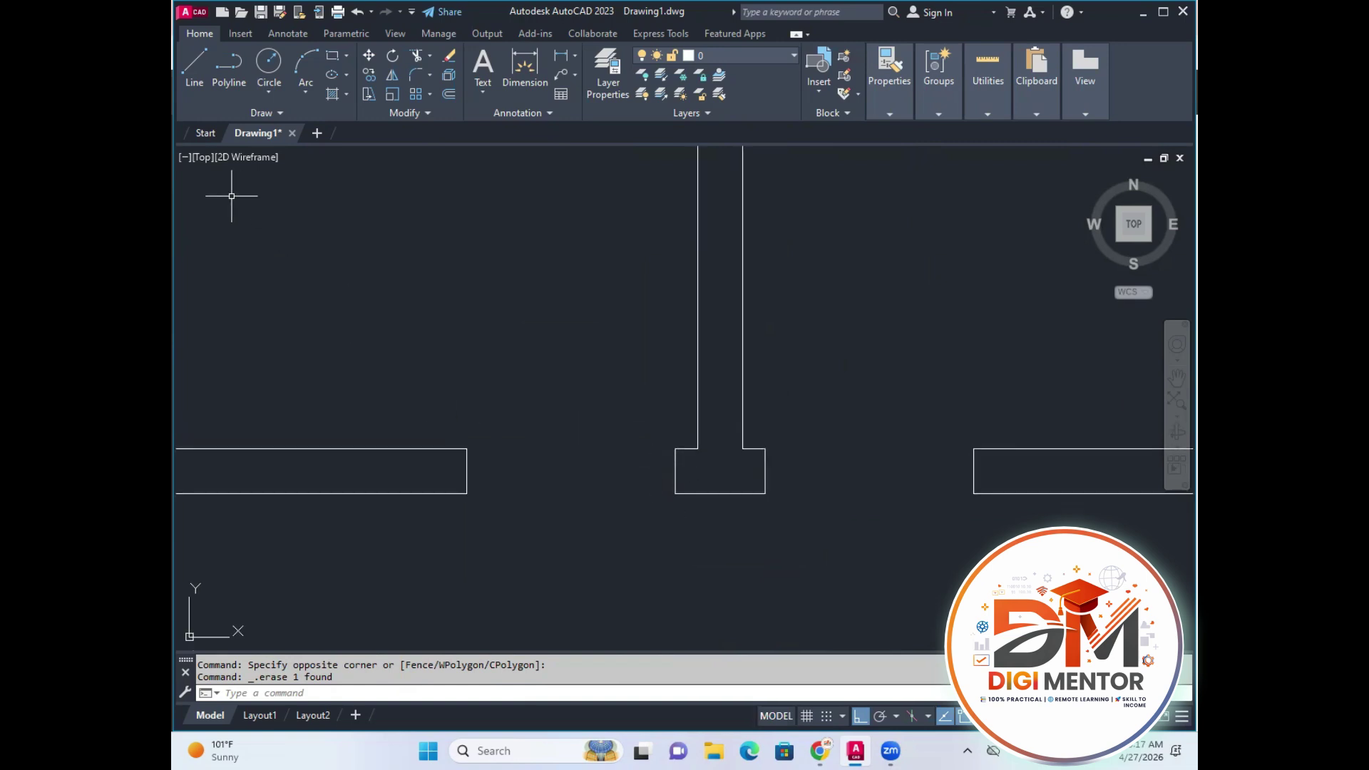
click(194, 62)
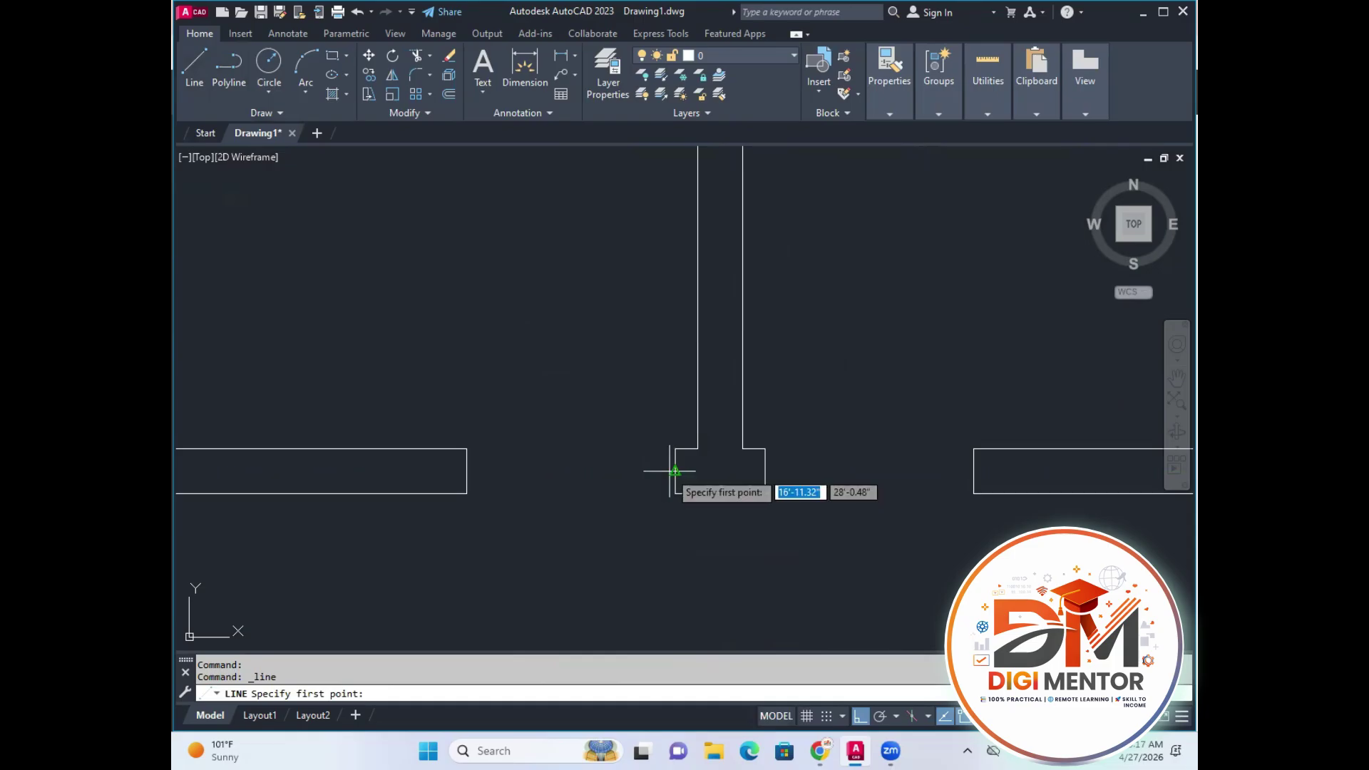
click(676, 449)
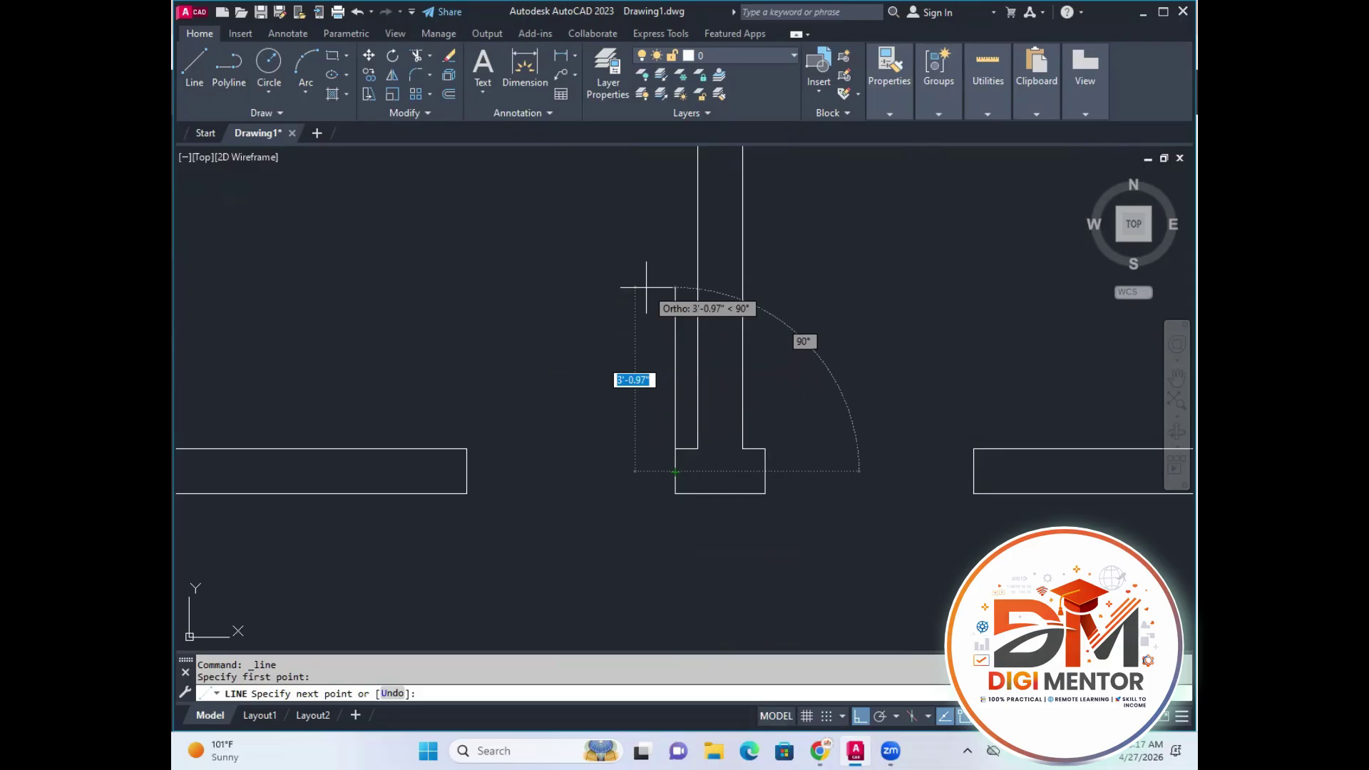
text(3.)
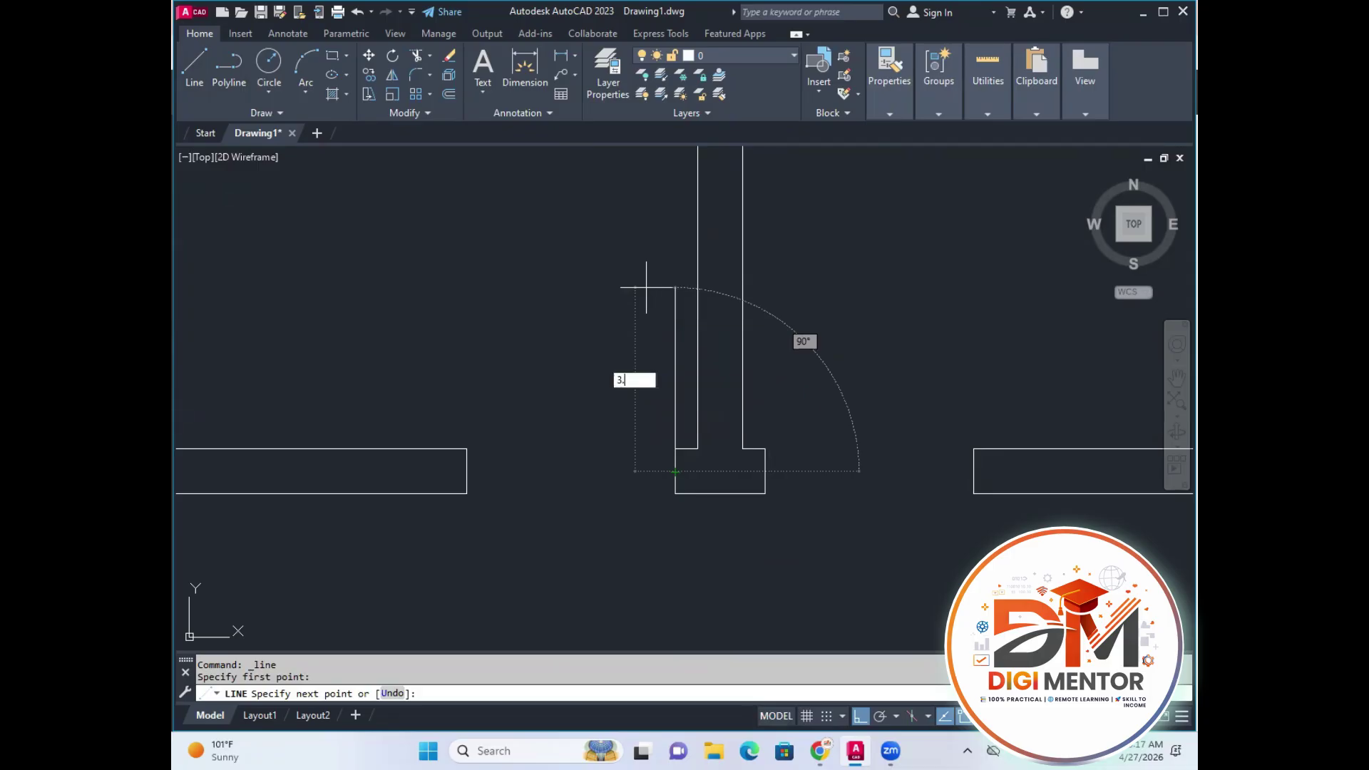
text(5')
key(Return)
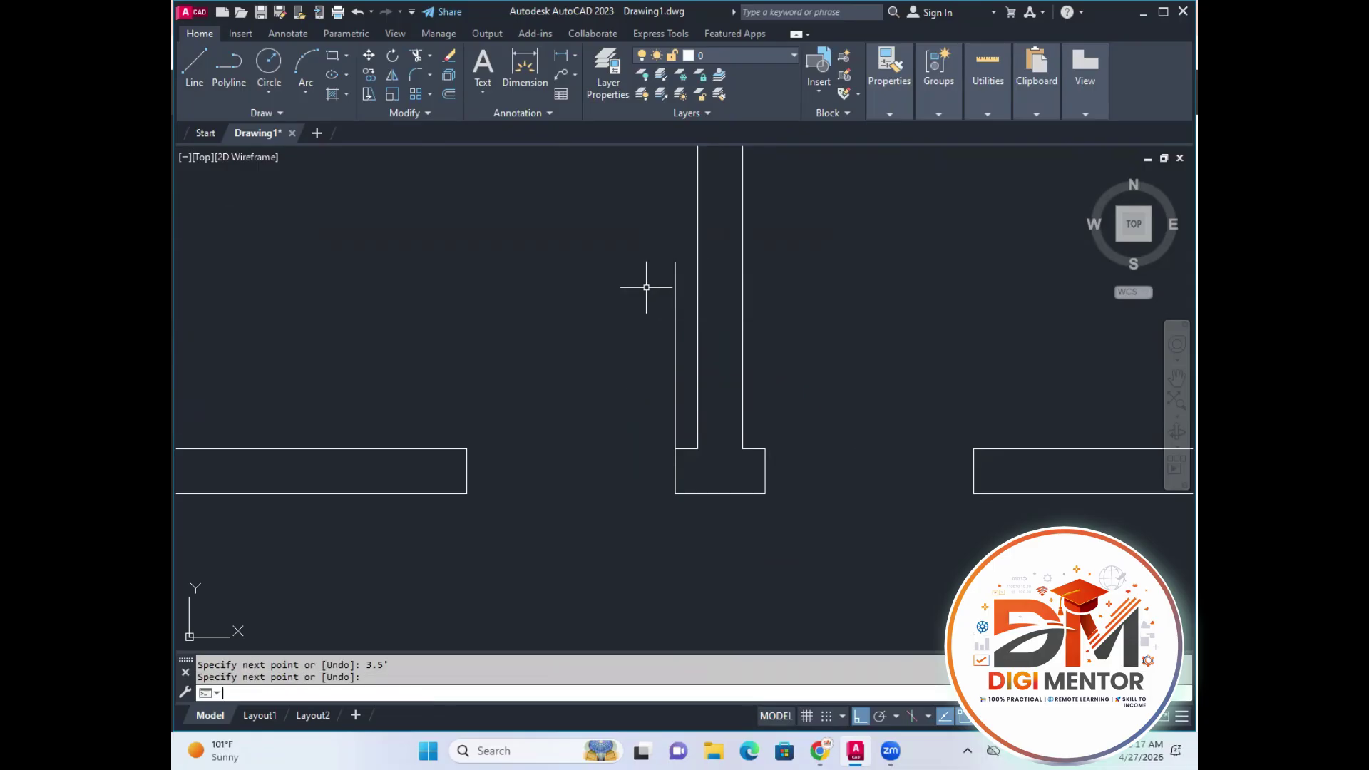
Draw a matching 3.5' vertical door-leaf line upward from the midpoint of the central wall stub's right edge.
click(194, 66)
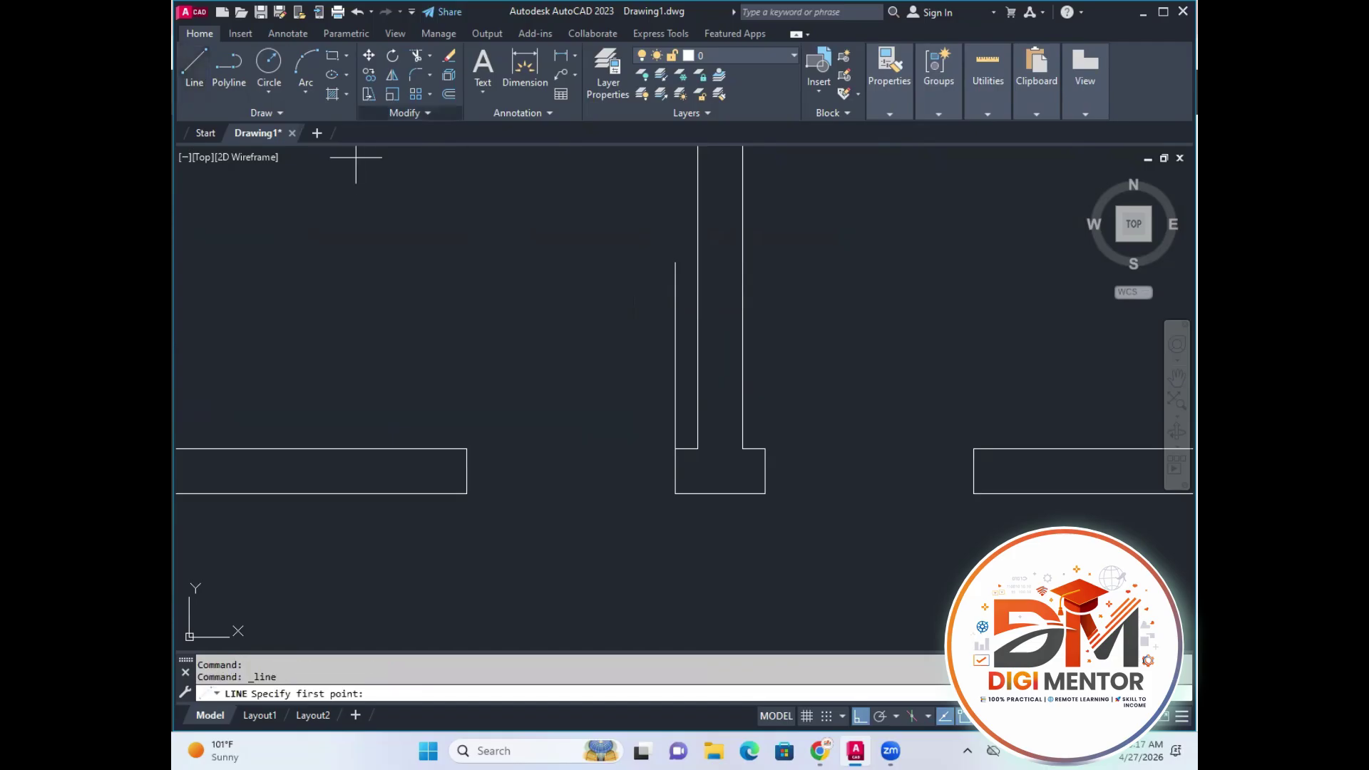
click(765, 471)
text(3.5')
key(Return)
key(Return)
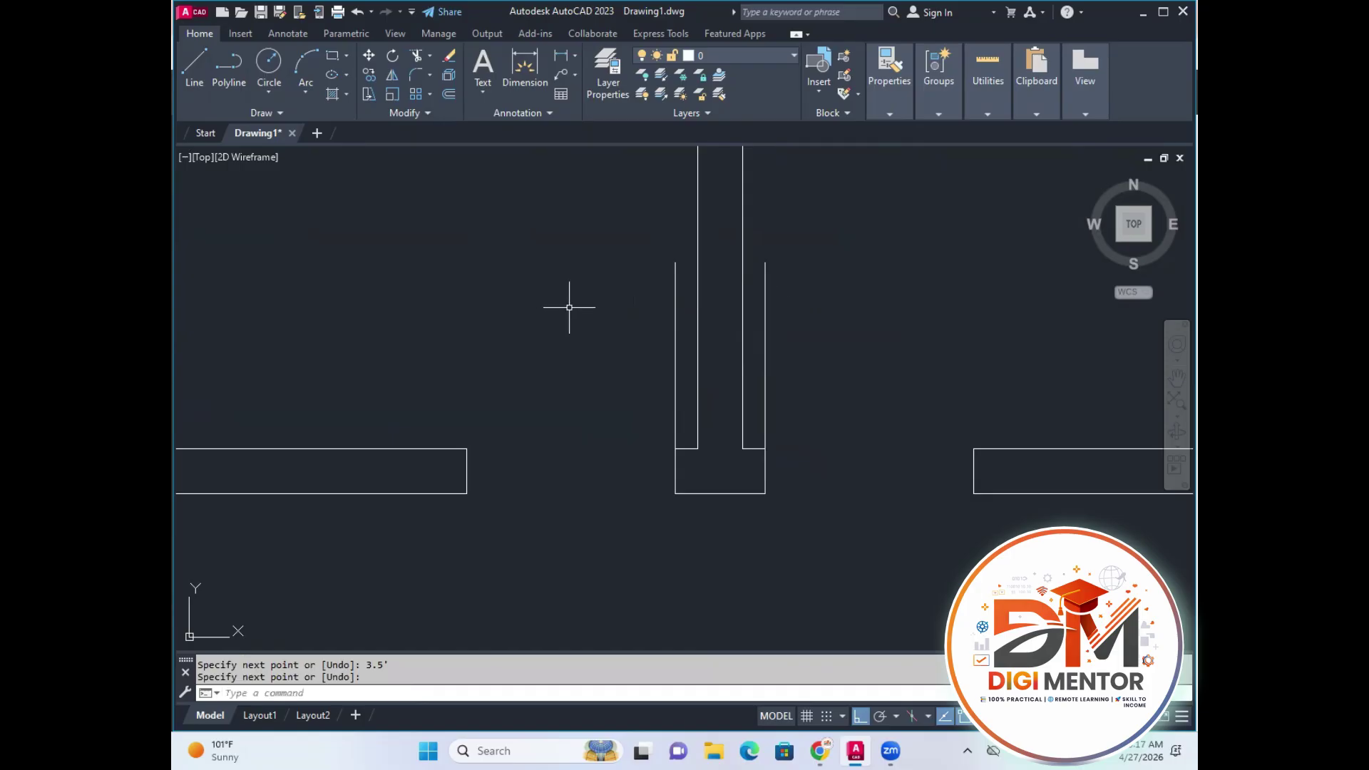
Draw the left door's swing with a Start, End, Direction arc from the opposite jamb's midpoint to the leaf's upper end, starting vertically.
click(308, 94)
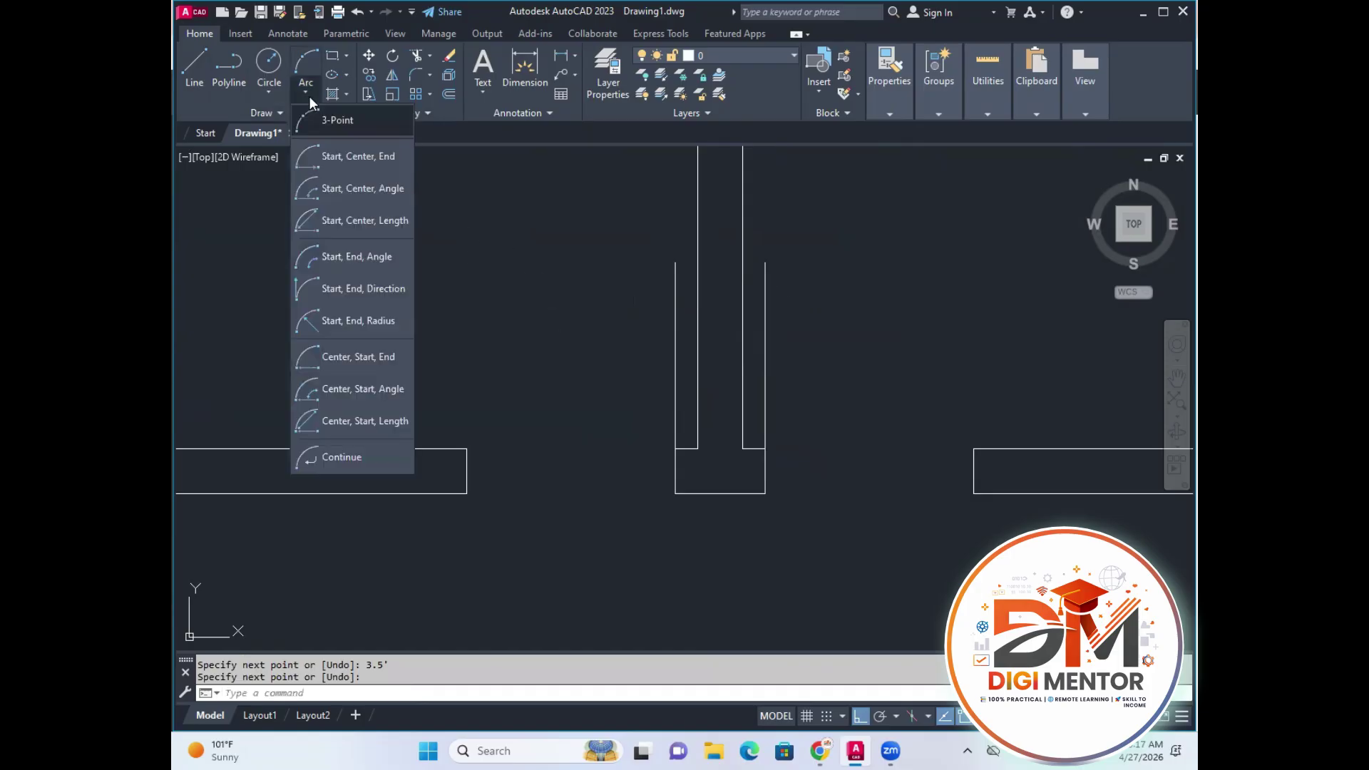
click(361, 292)
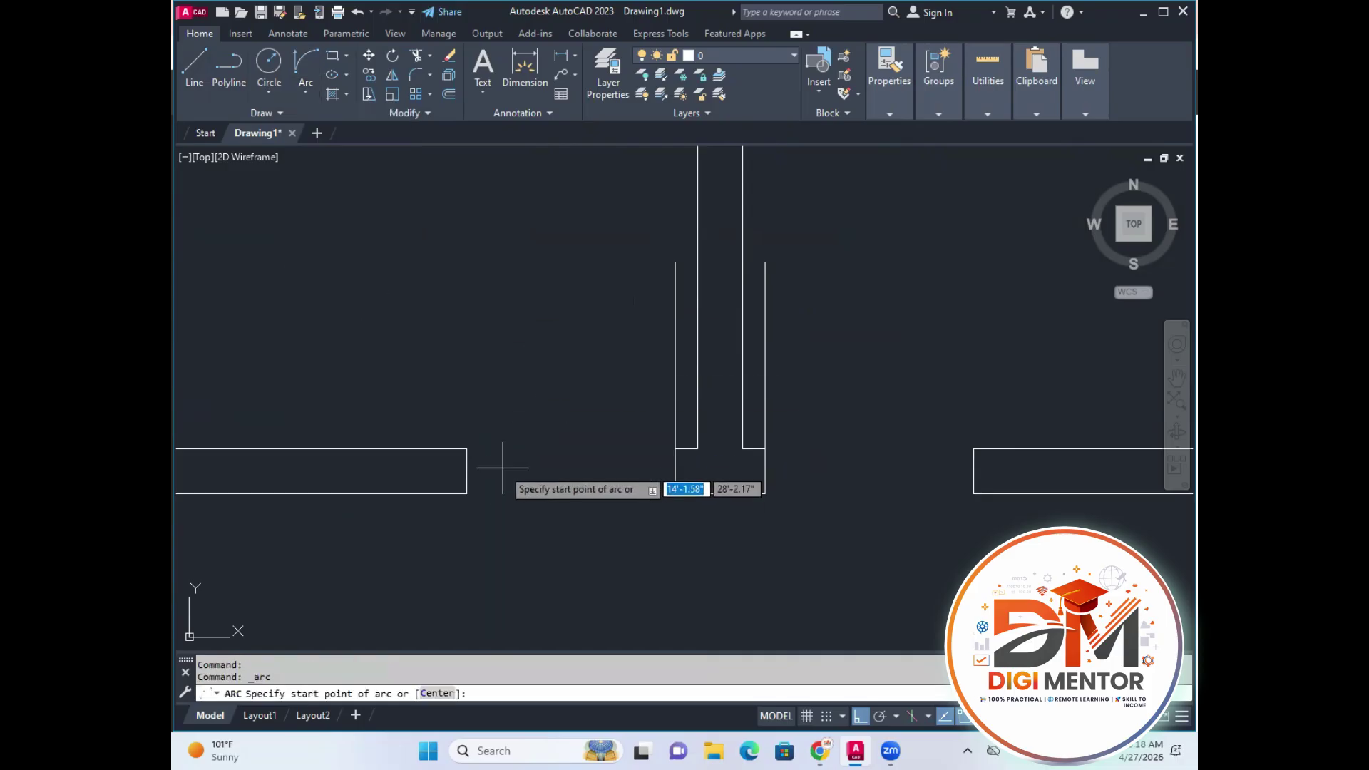
click(467, 471)
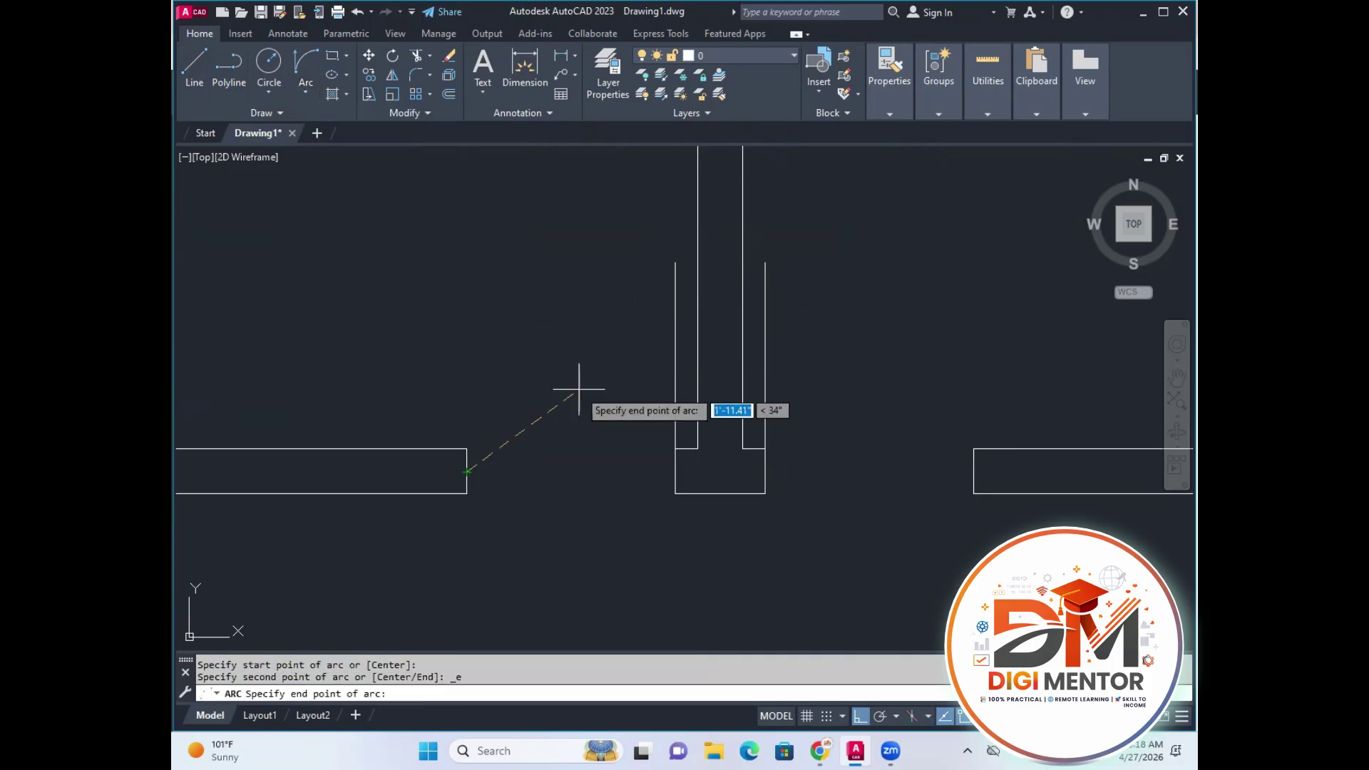
click(675, 264)
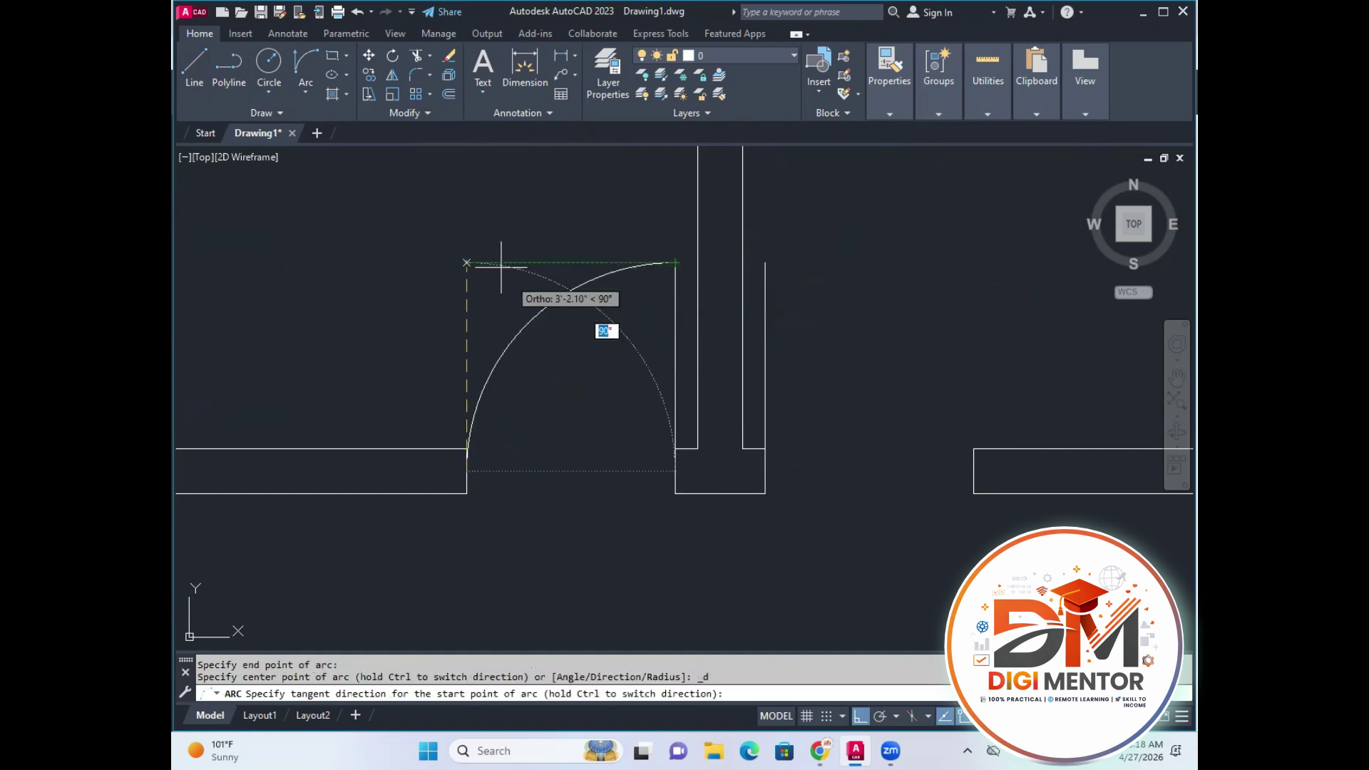
click(480, 229)
scroll(526, 336, down, 3)
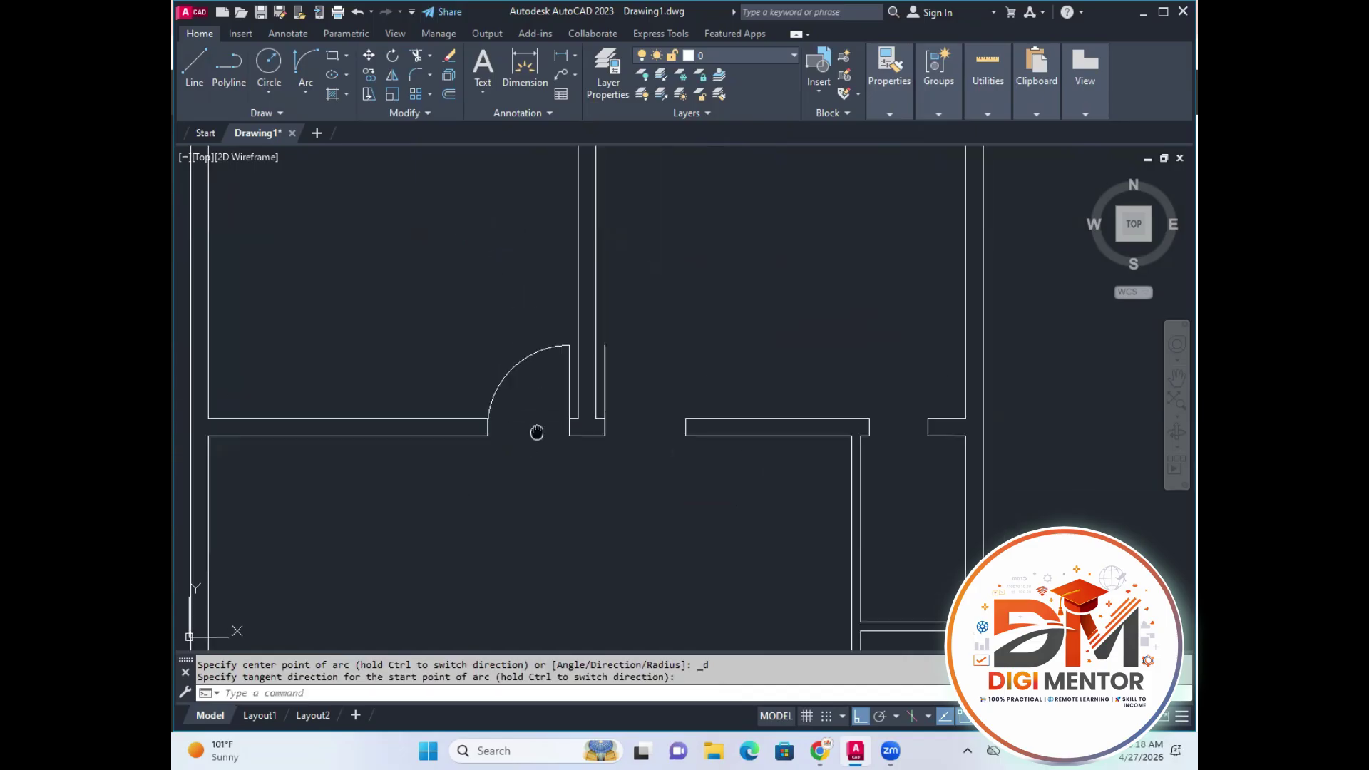
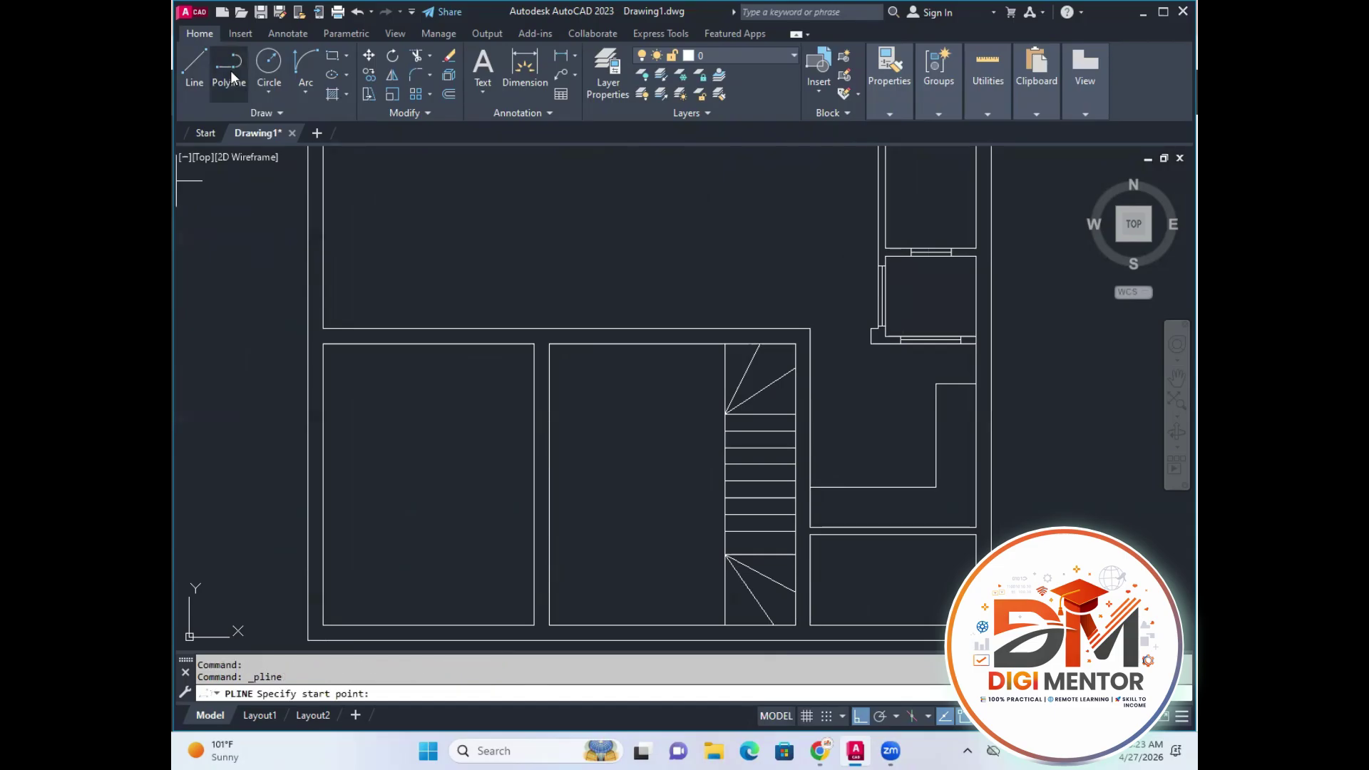
Draw a polyline across the stair's upper winder treads and down the straight flight as the walking-direction line.
scroll(657, 410, up, 3)
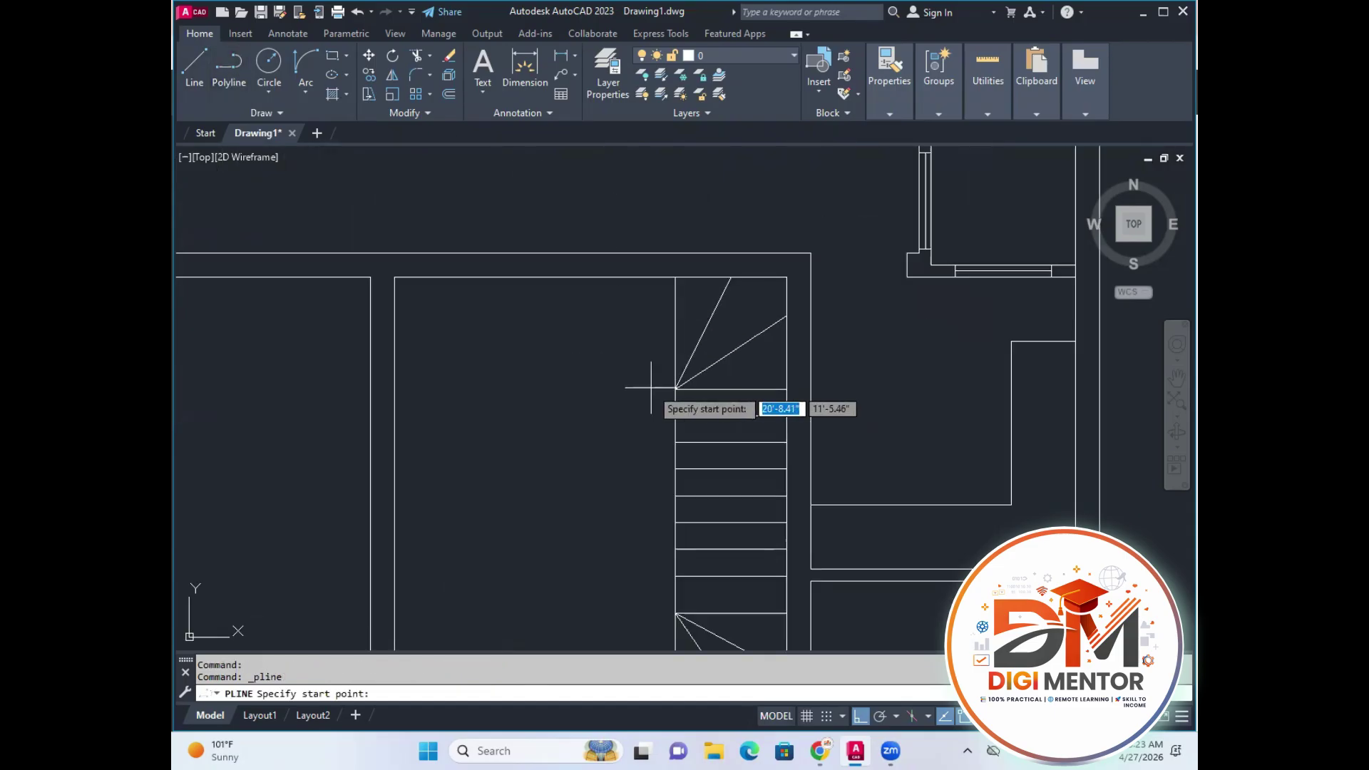
click(705, 311)
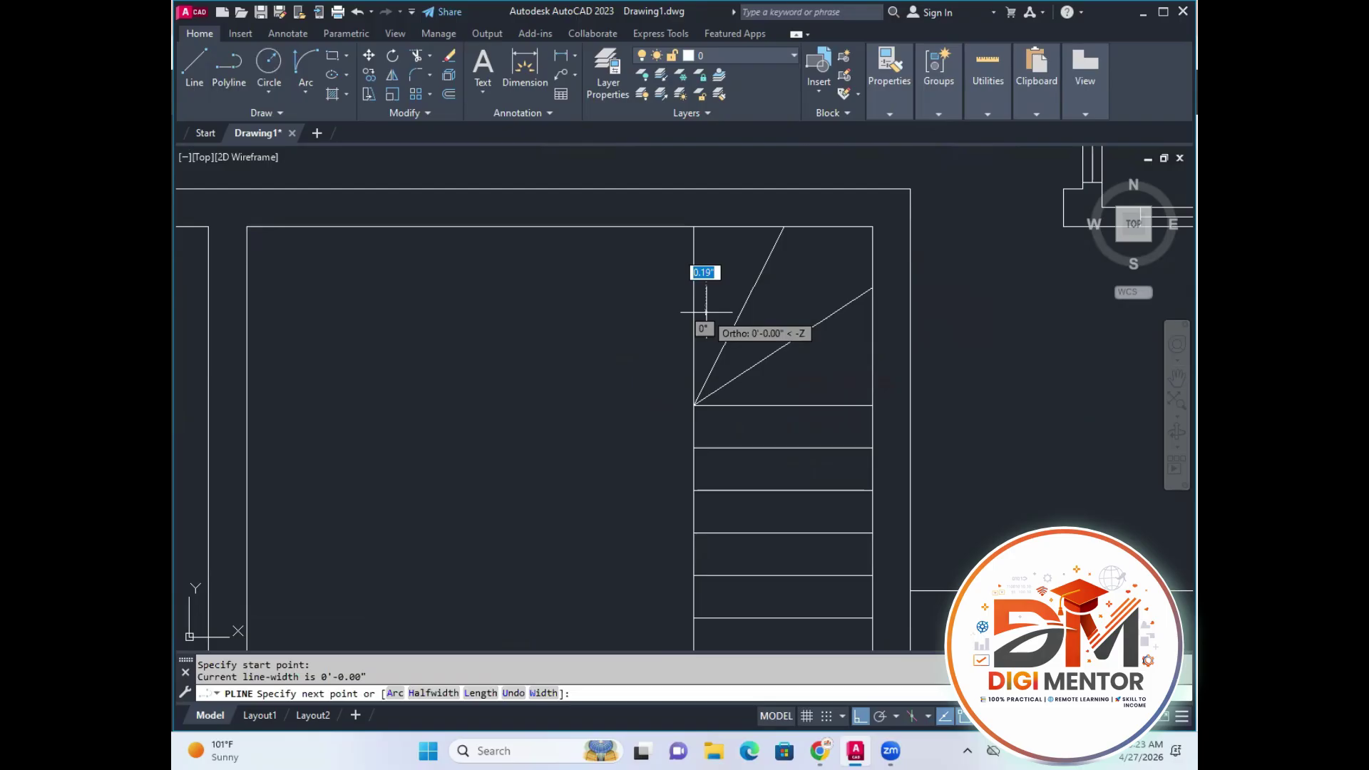
click(798, 310)
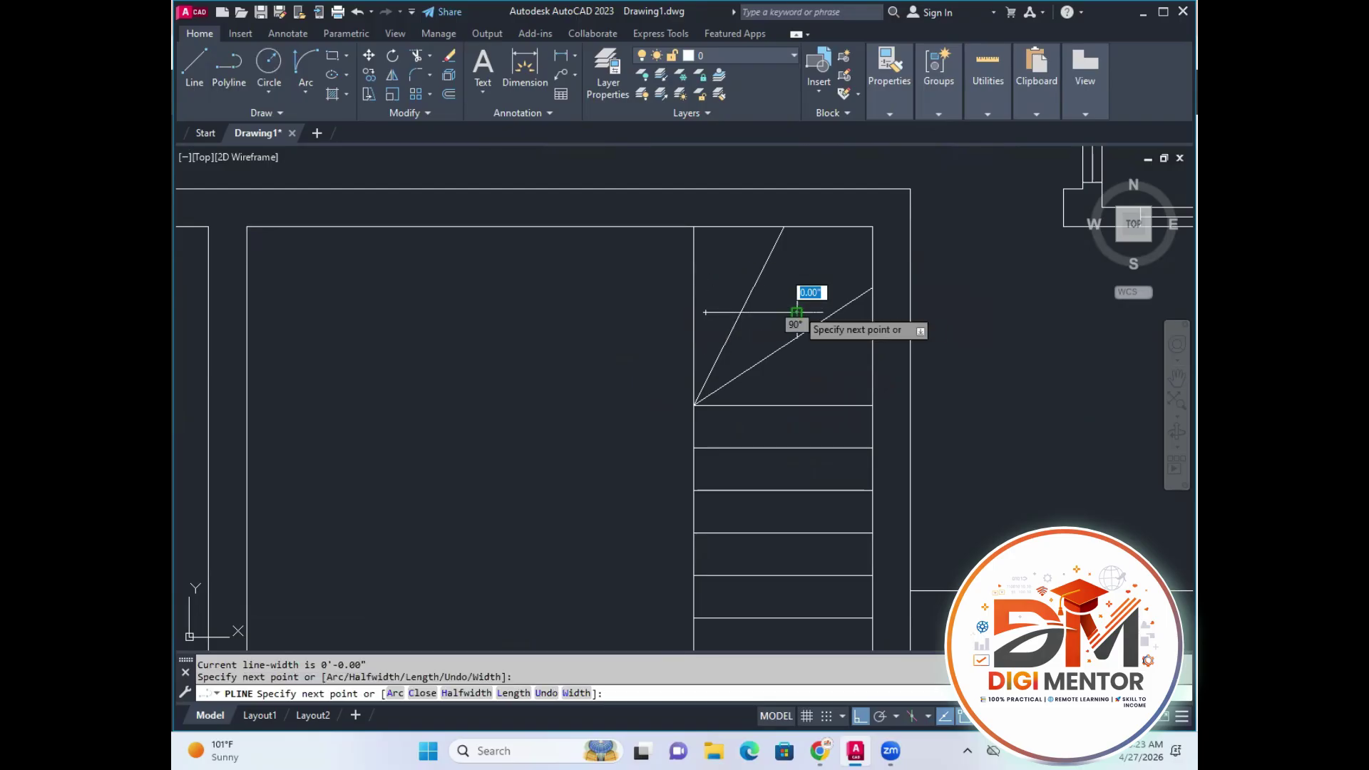
click(797, 534)
middle_drag(803, 546, 749, 409)
scroll(750, 409, up, 2)
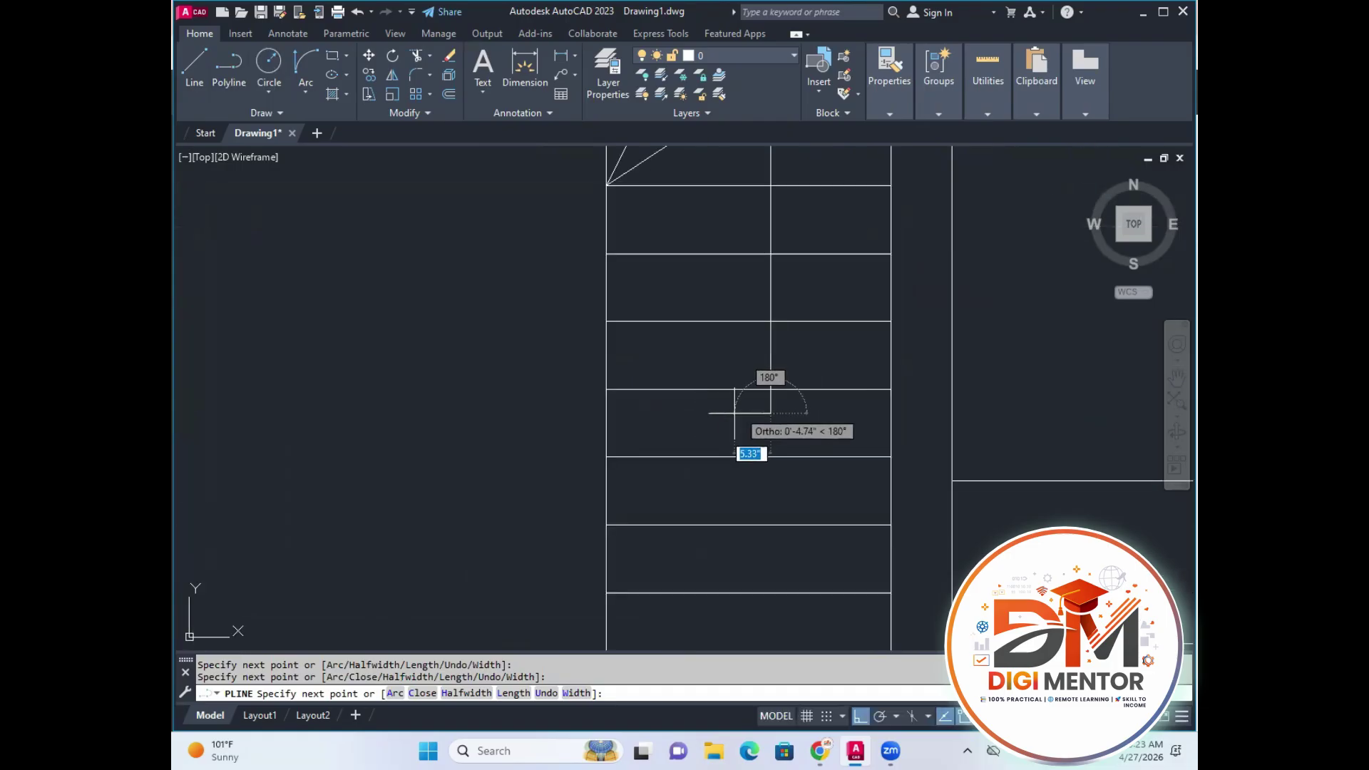
Finish the stair direction polyline with a downward arrowhead segment, using a starting half-width of 2 and an ending half-width of 0.
right_click(808, 412)
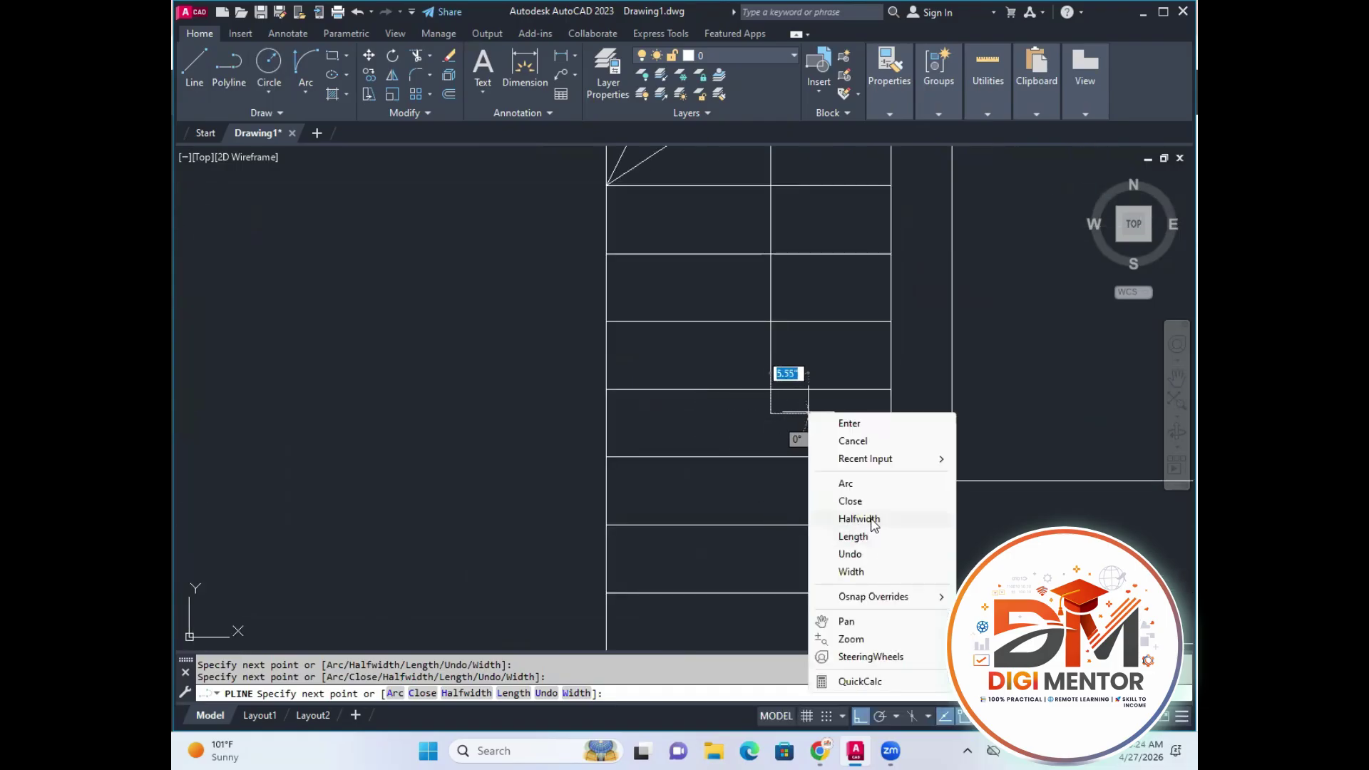
click(859, 520)
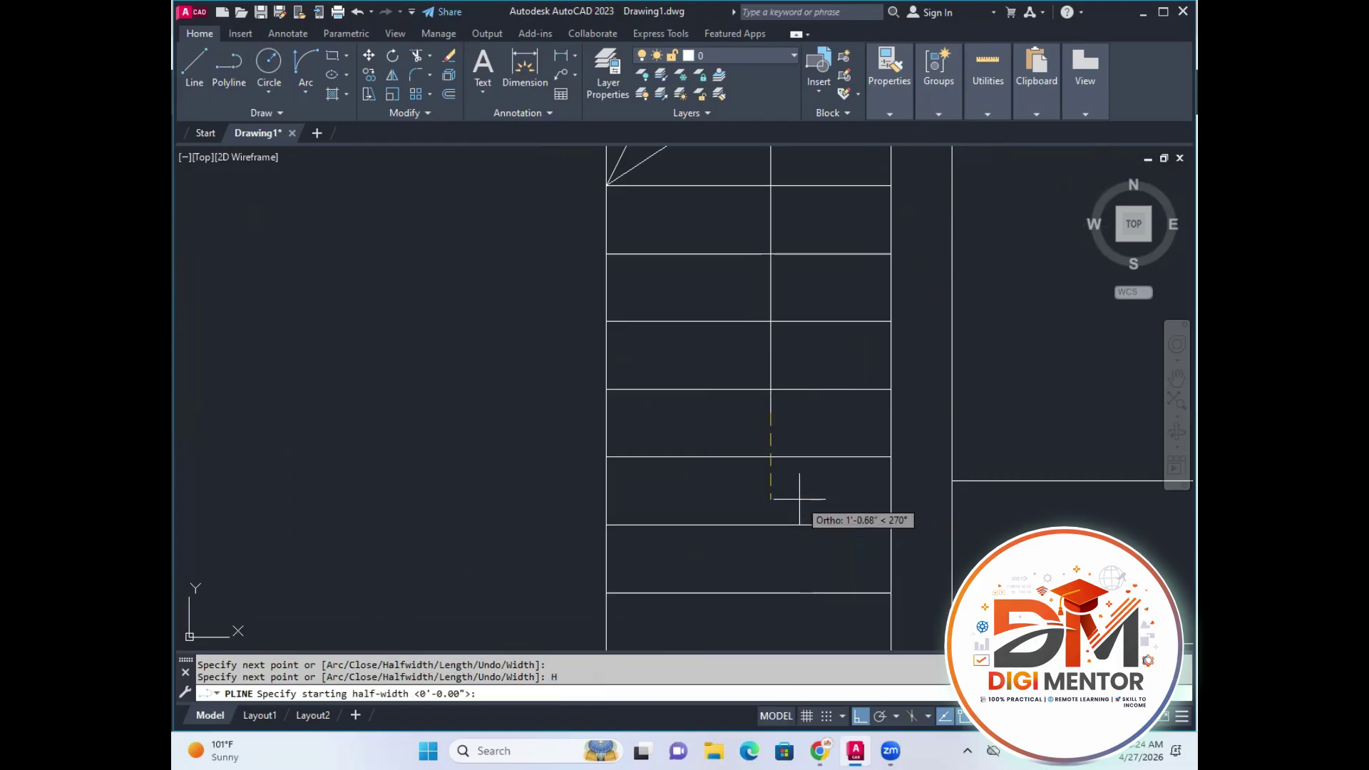
text(2)
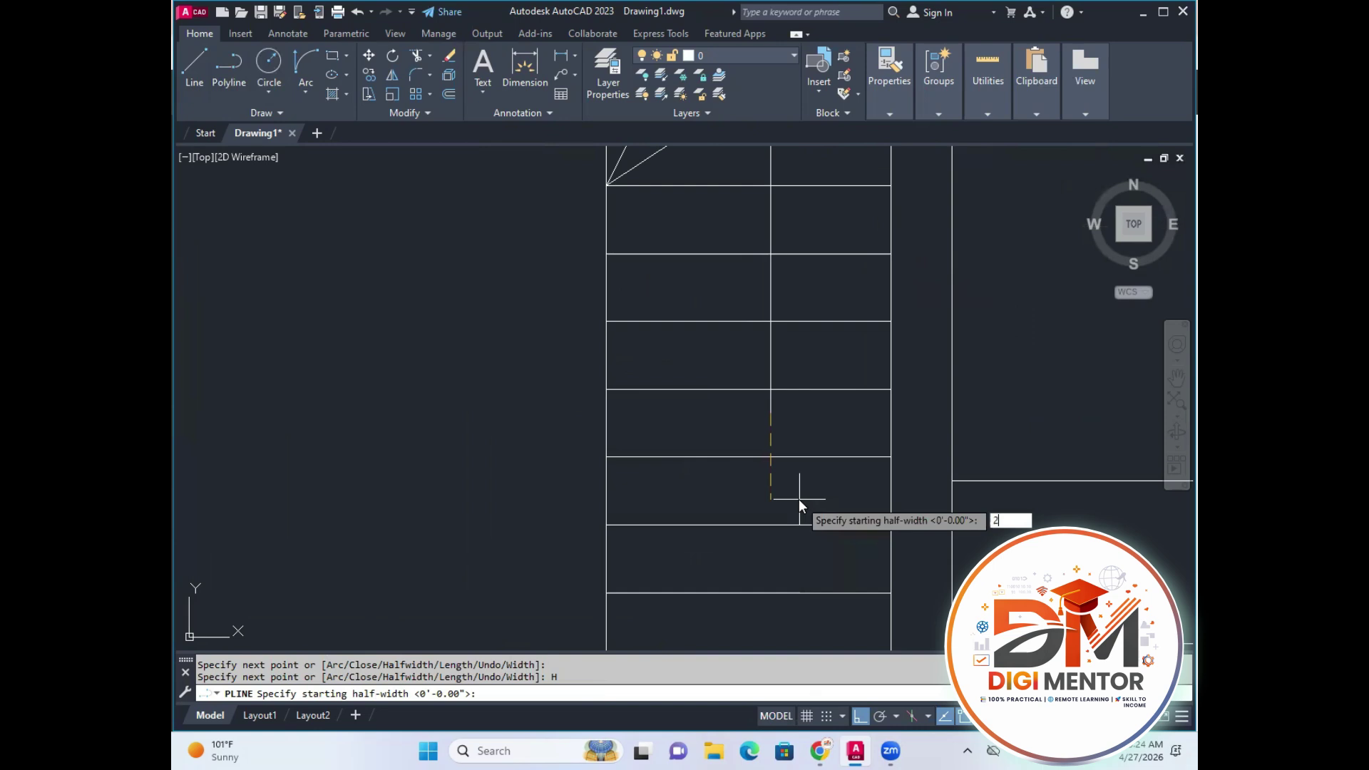
key(Return)
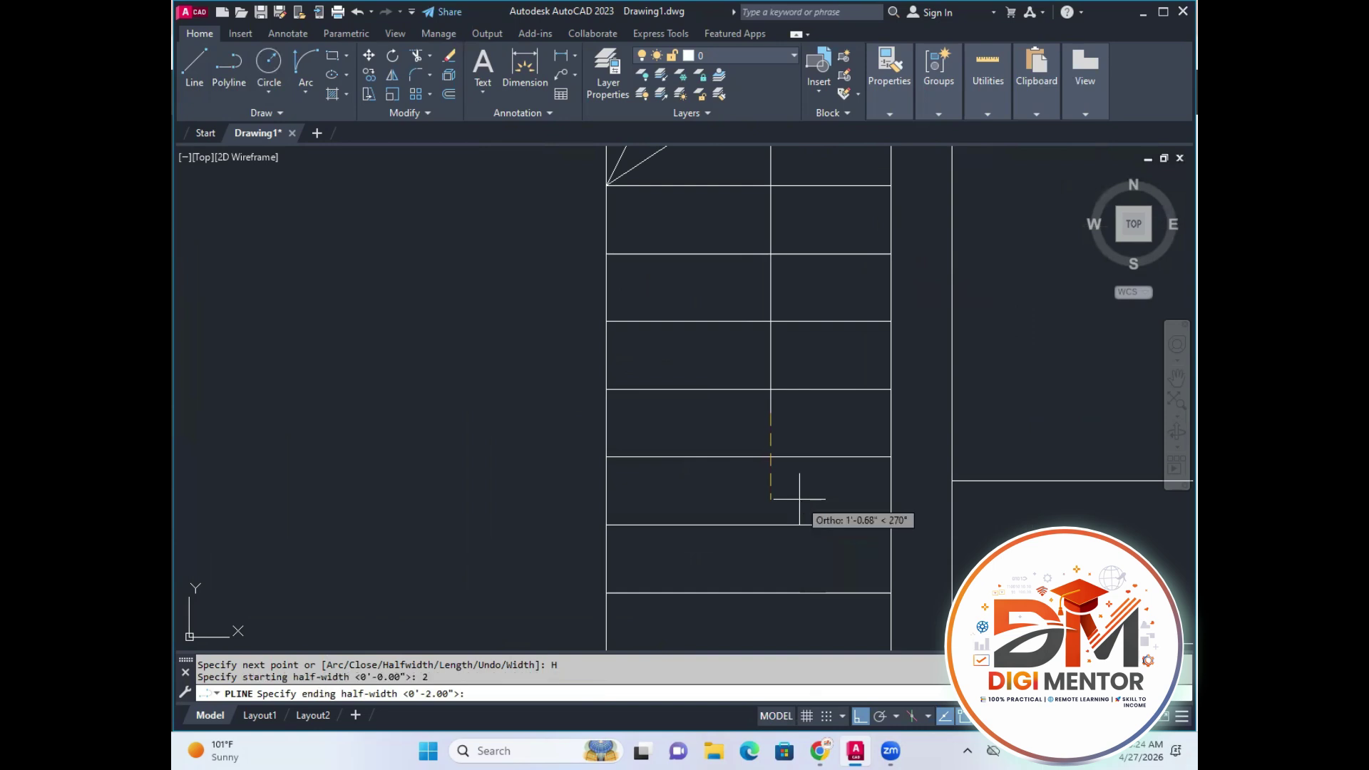
text(0)
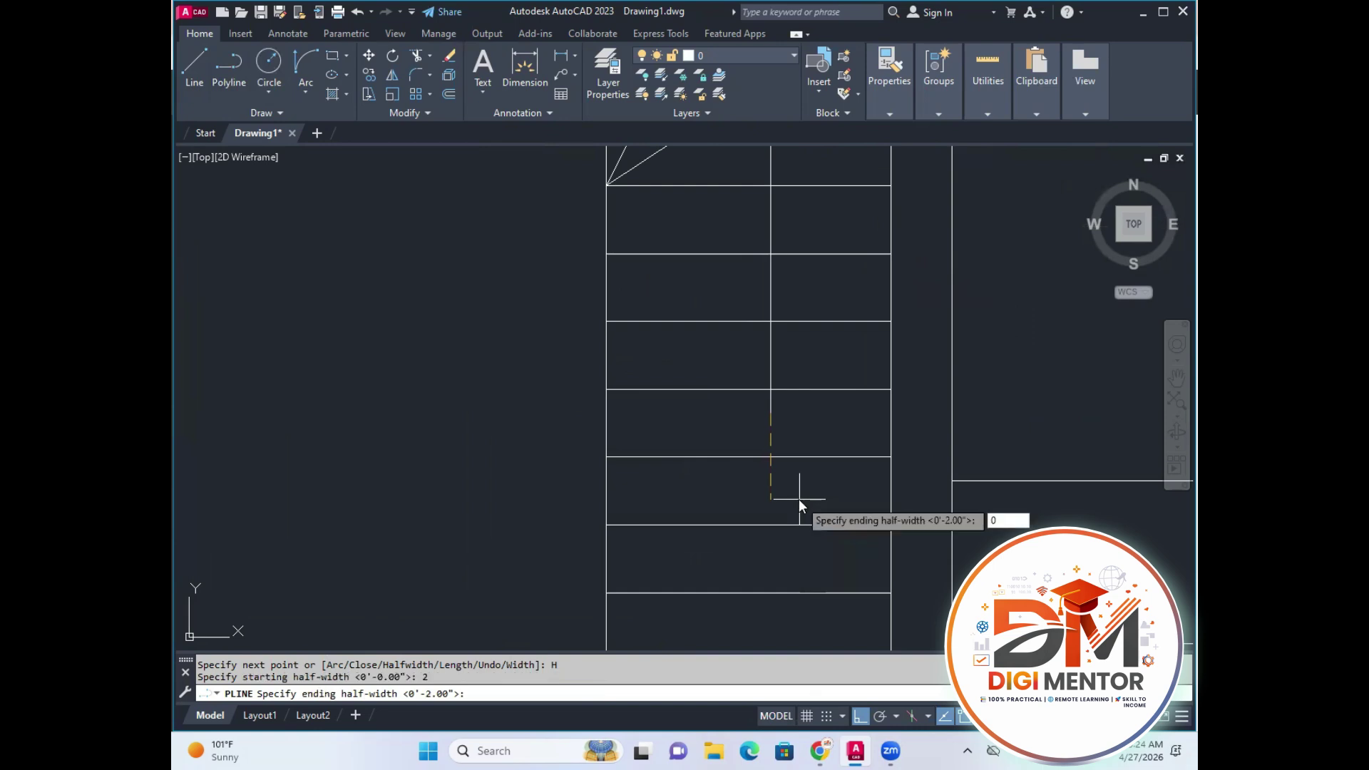
key(Return)
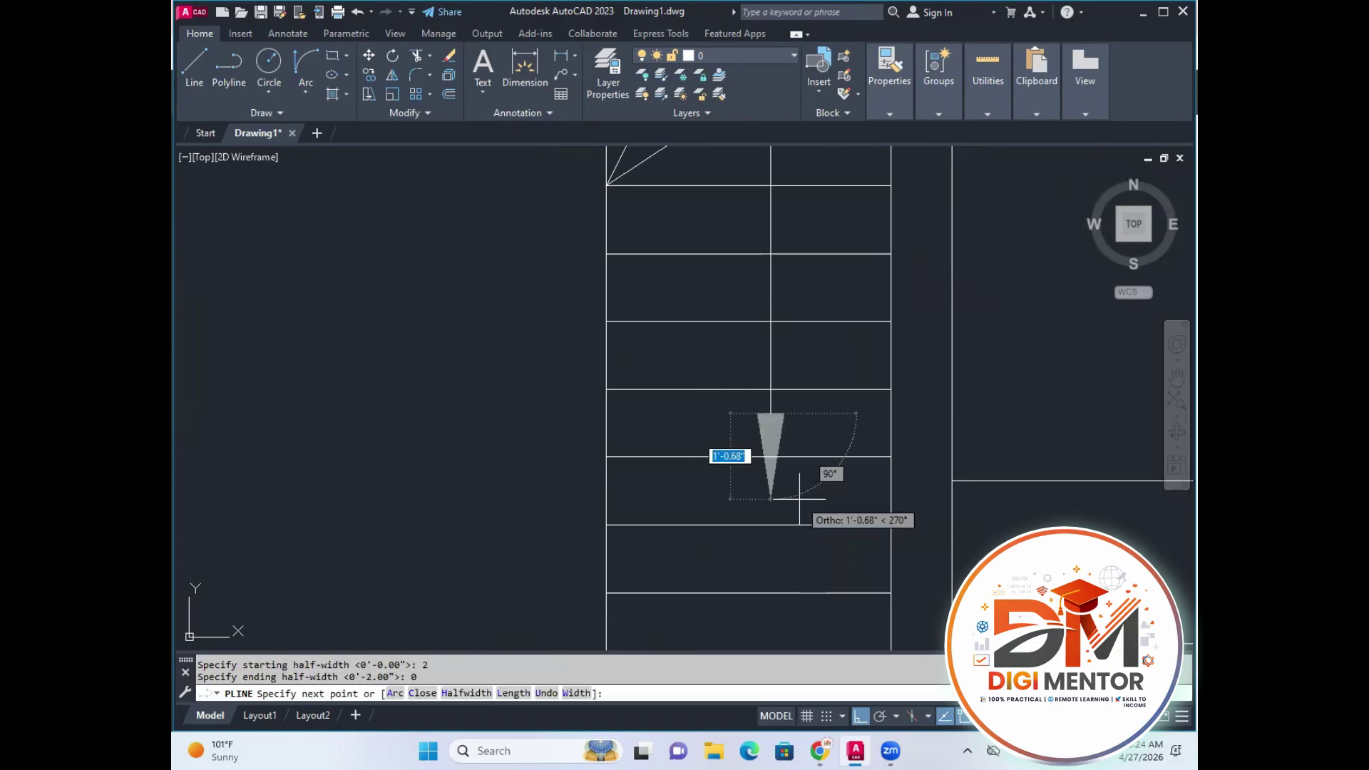
click(775, 564)
key(Return)
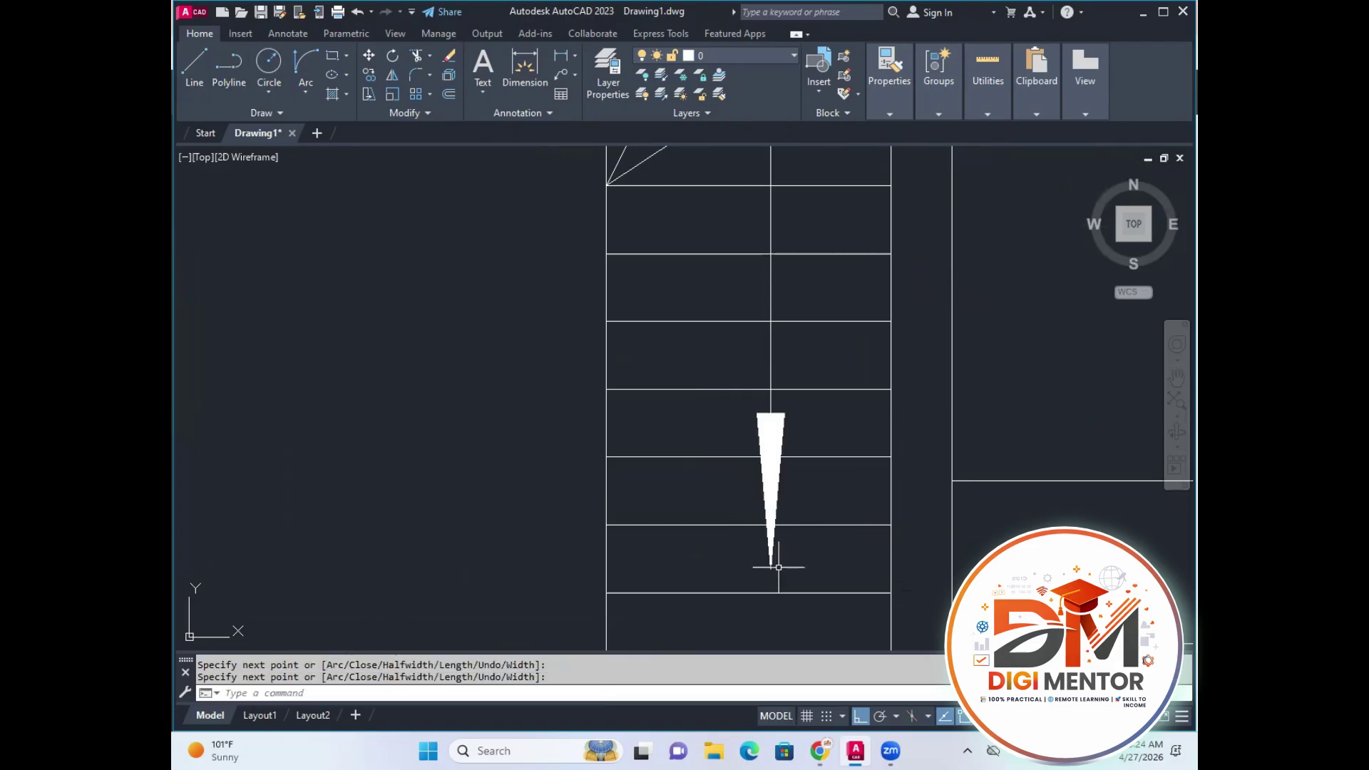
scroll(828, 490, down, 2)
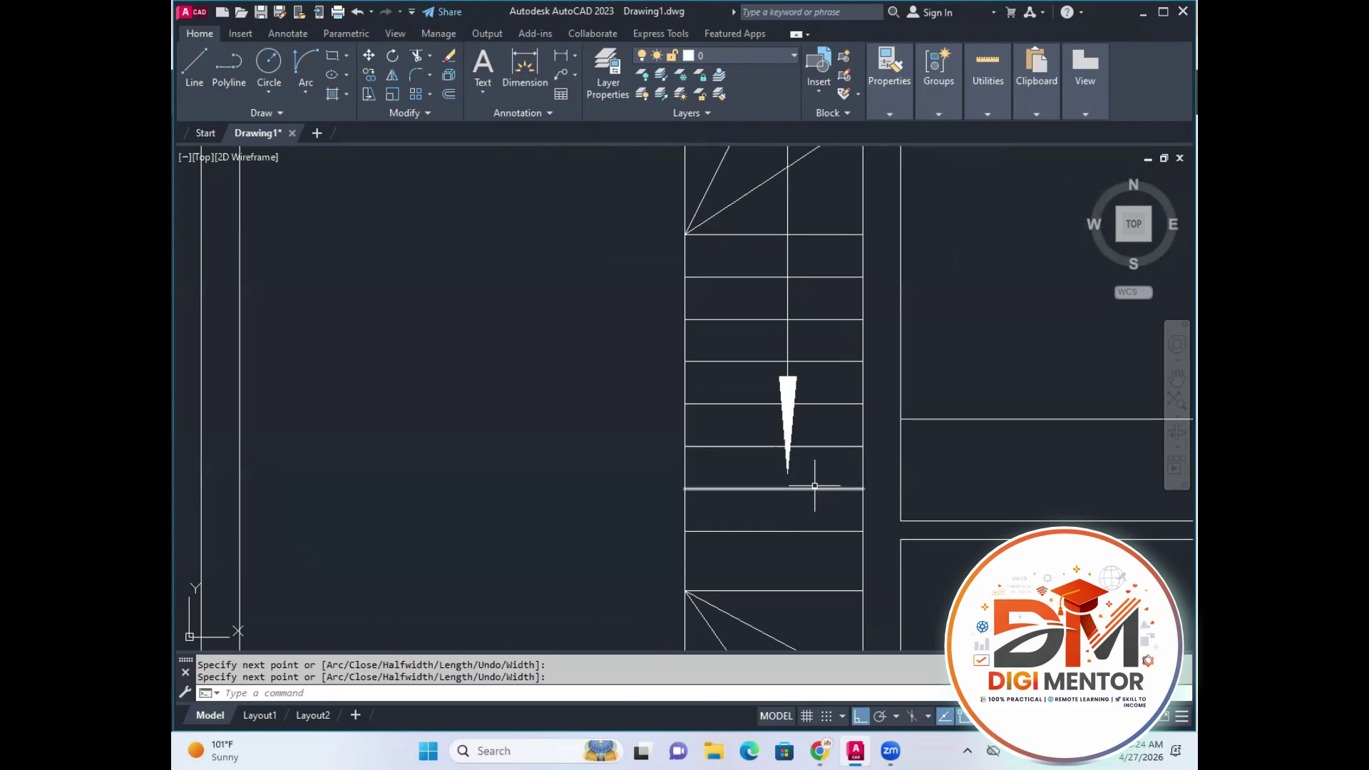
scroll(811, 481, down, 2)
scroll(759, 433, down, 1)
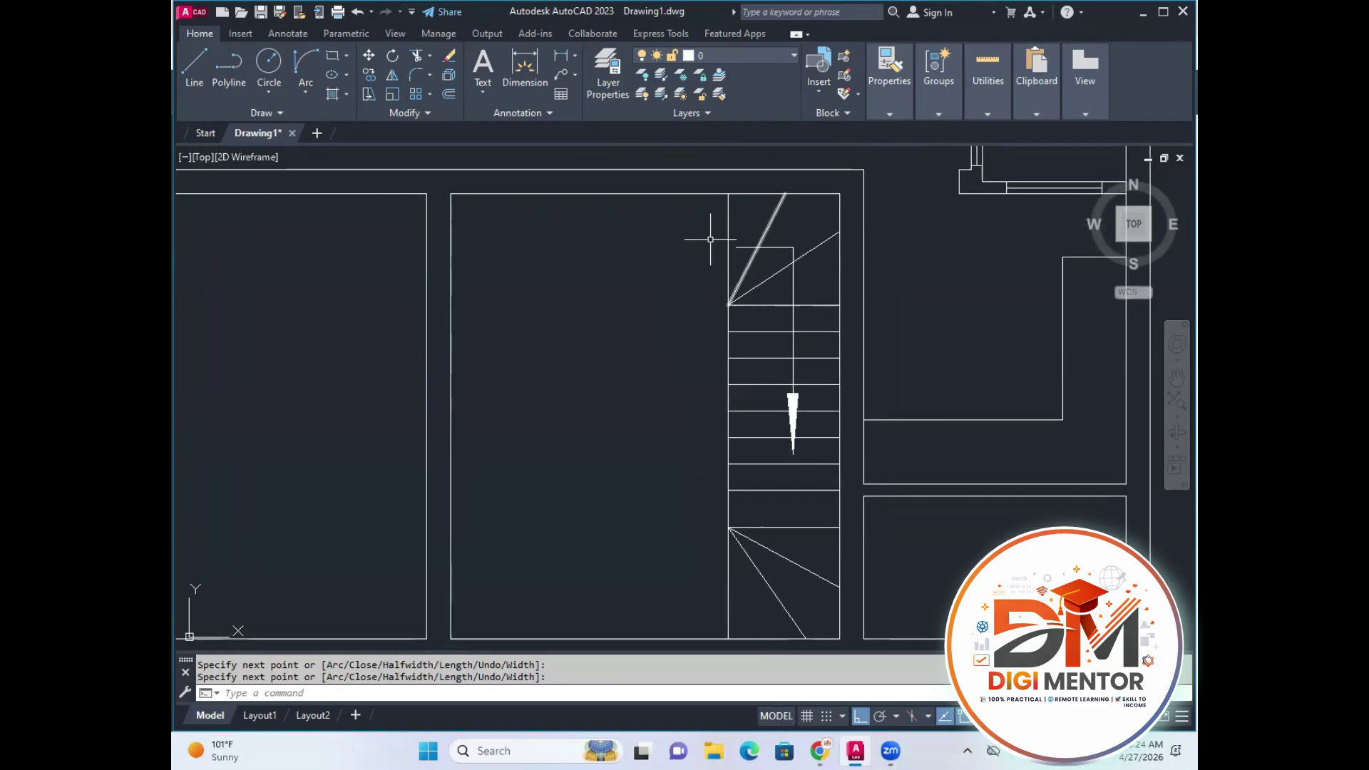
Draw a vertical guide line from the lower end of the partition's right face down past the bottom outer wall.
middle_drag(729, 608, 739, 511)
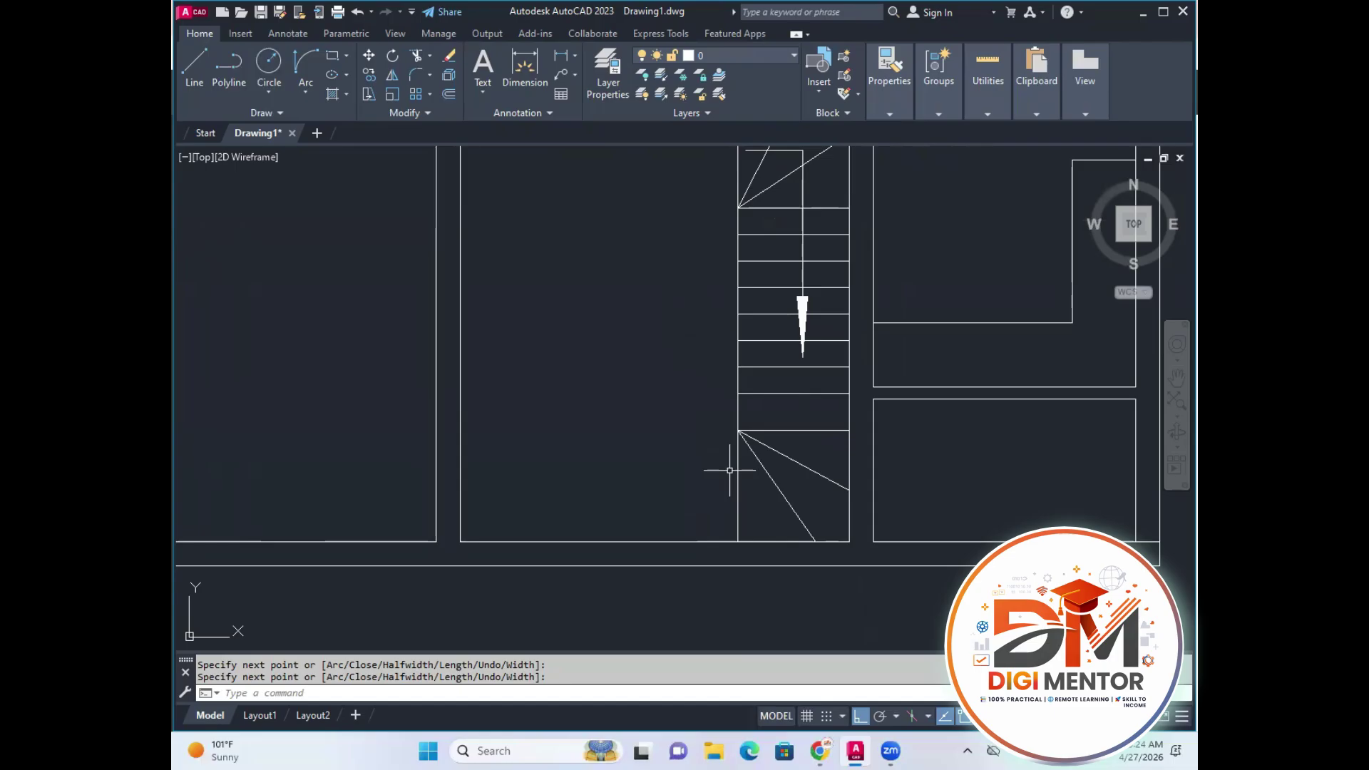
middle_drag(666, 484, 686, 443)
click(194, 67)
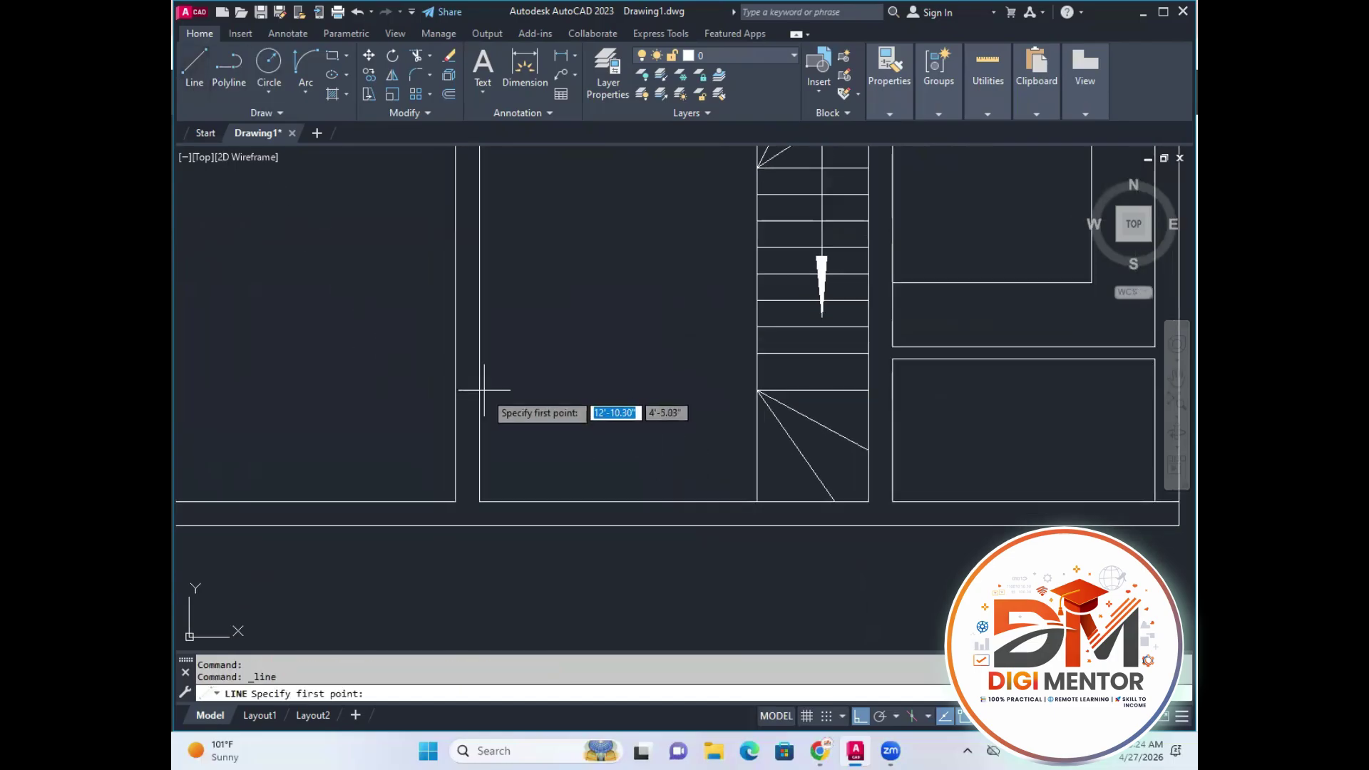
scroll(628, 421, down, 3)
scroll(614, 468, up, 2)
click(601, 494)
key(Return)
middle_drag(687, 459, 667, 559)
scroll(678, 489, down, 2)
middle_drag(678, 489, 671, 609)
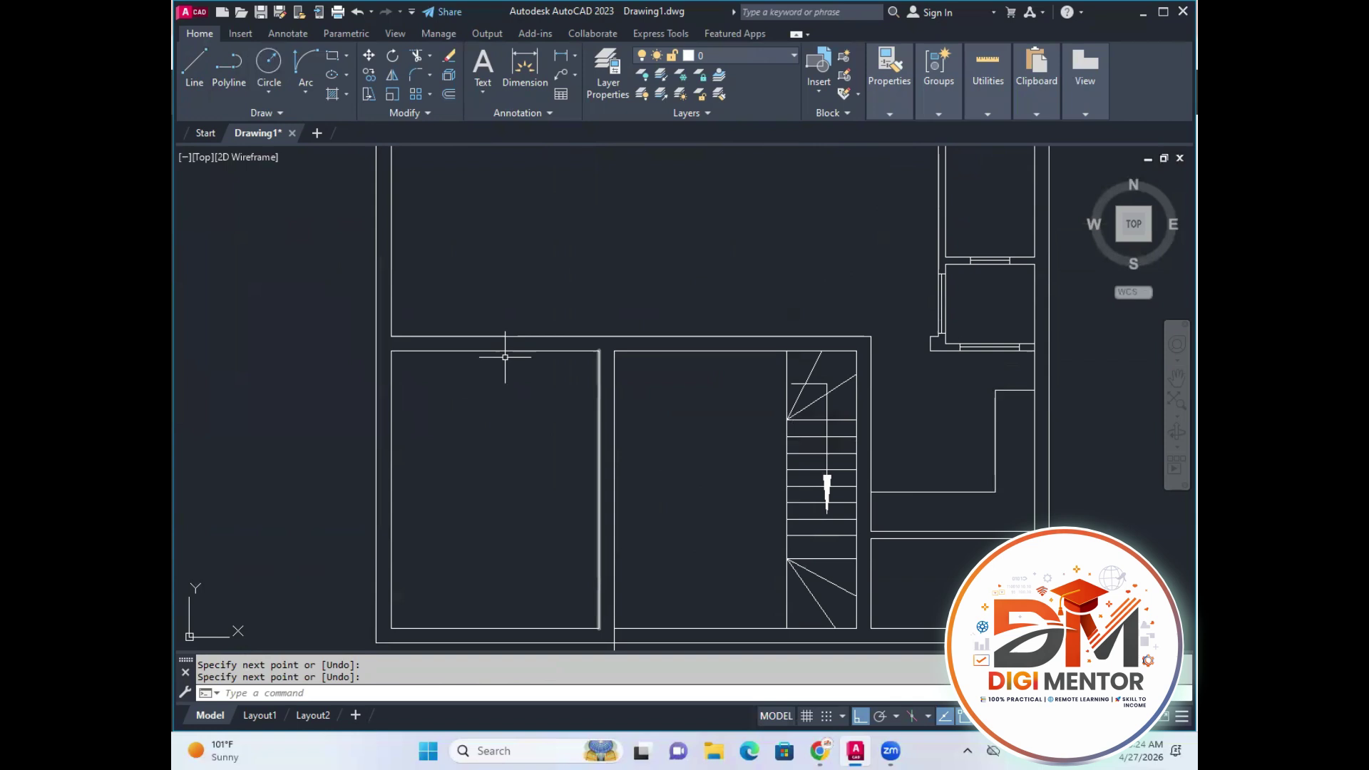
Draw a vertical guide line from the upper end of the partition's right face up across the horizontal wall.
click(194, 68)
scroll(614, 352, up, 2)
click(613, 348)
click(619, 260)
key(Return)
scroll(674, 381, down, 2)
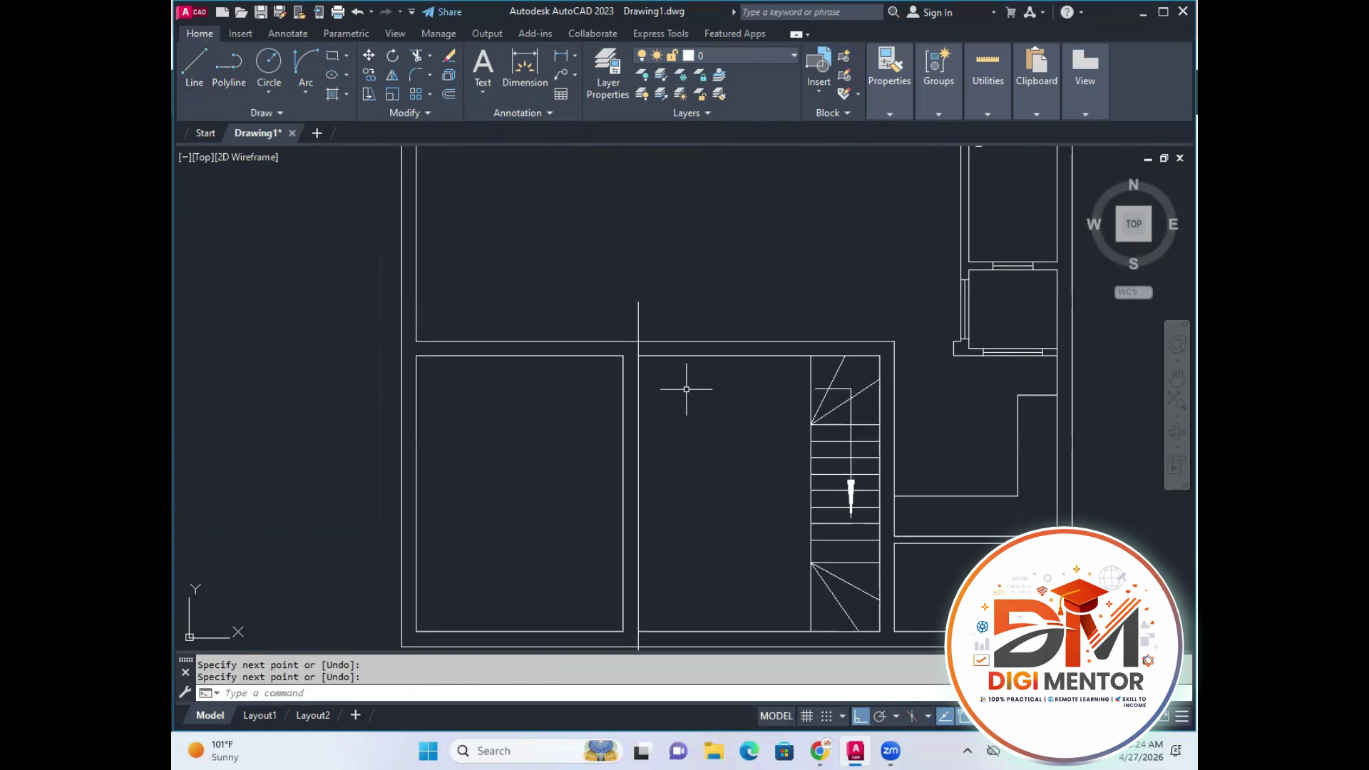
Draw a vertical guide line from the lower end of the partition's left face down past the bottom outer wall.
middle_drag(685, 385, 657, 239)
click(194, 68)
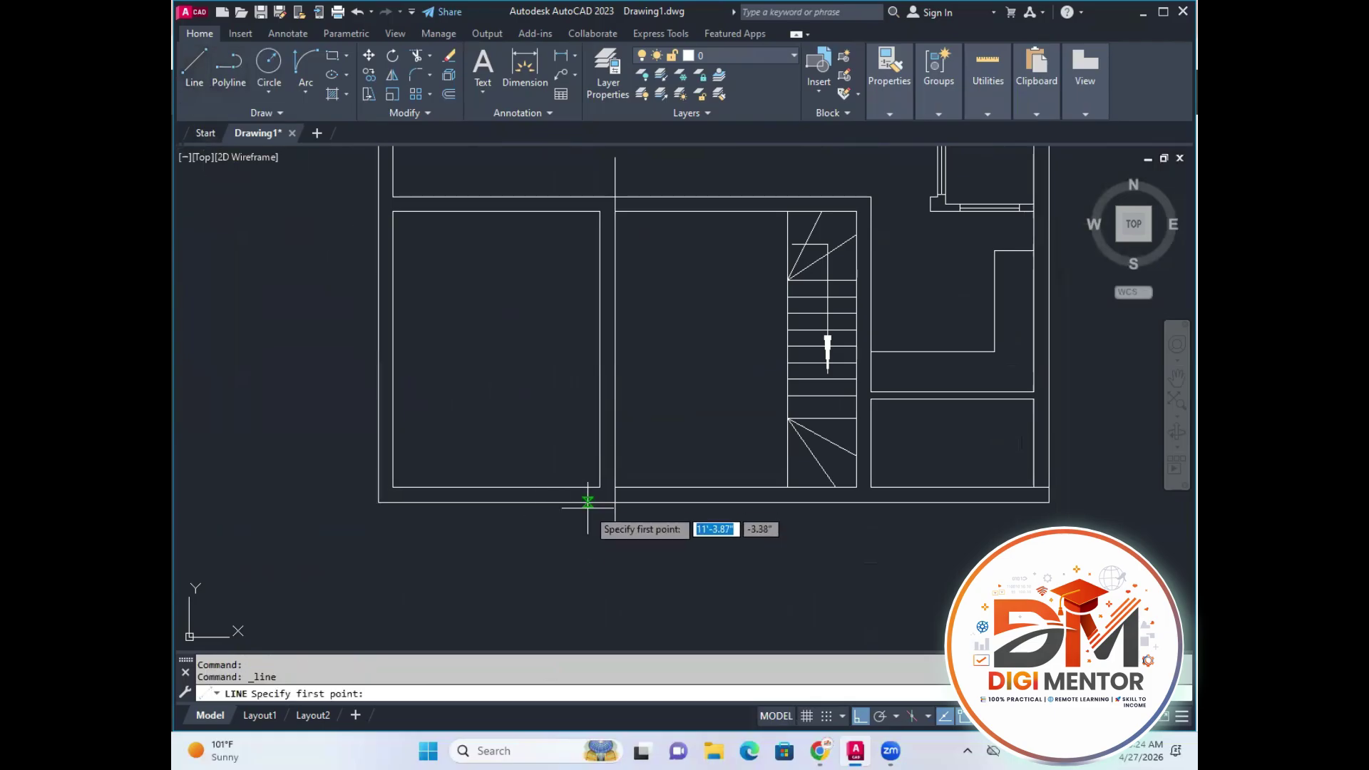
click(599, 488)
click(600, 570)
key(Escape)
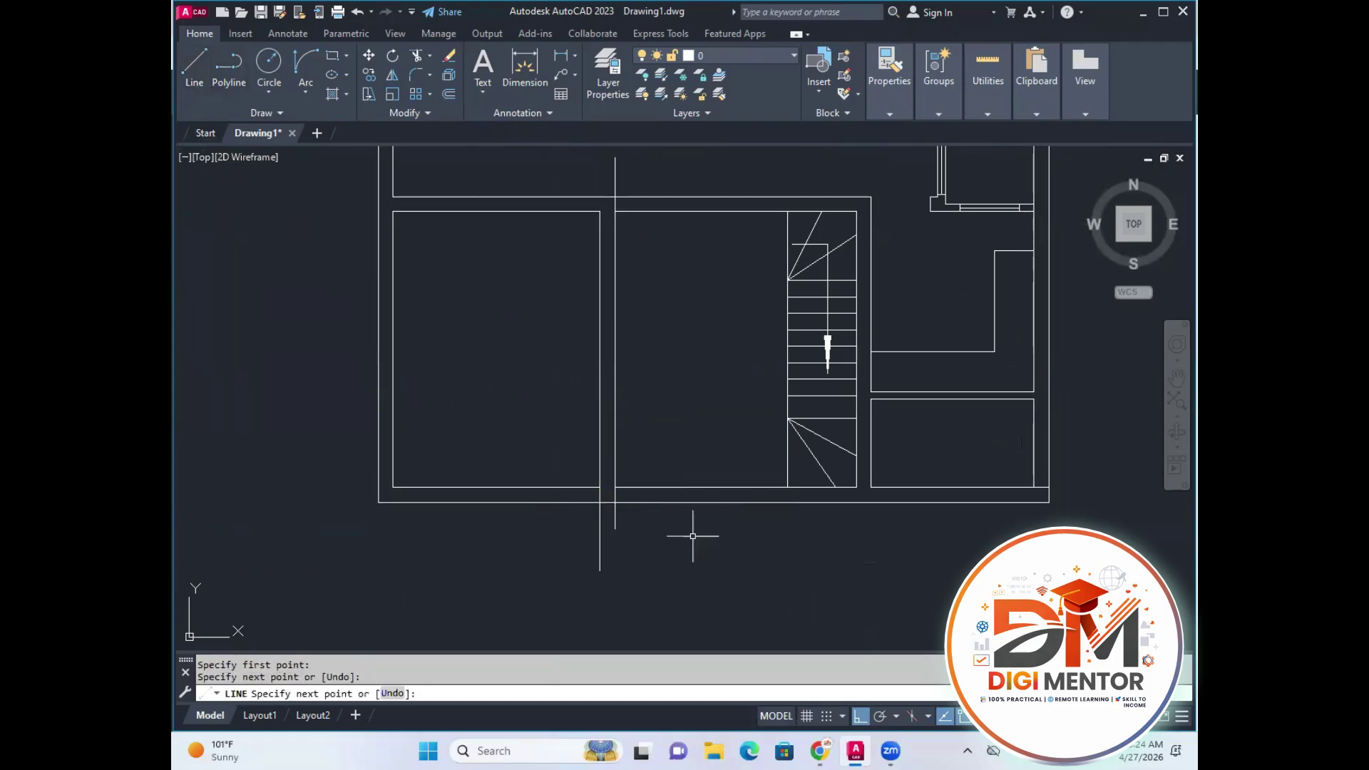
Offset the vertical guide lines 5" outward from both sides of the partition.
middle_drag(707, 528, 786, 532)
text(o)
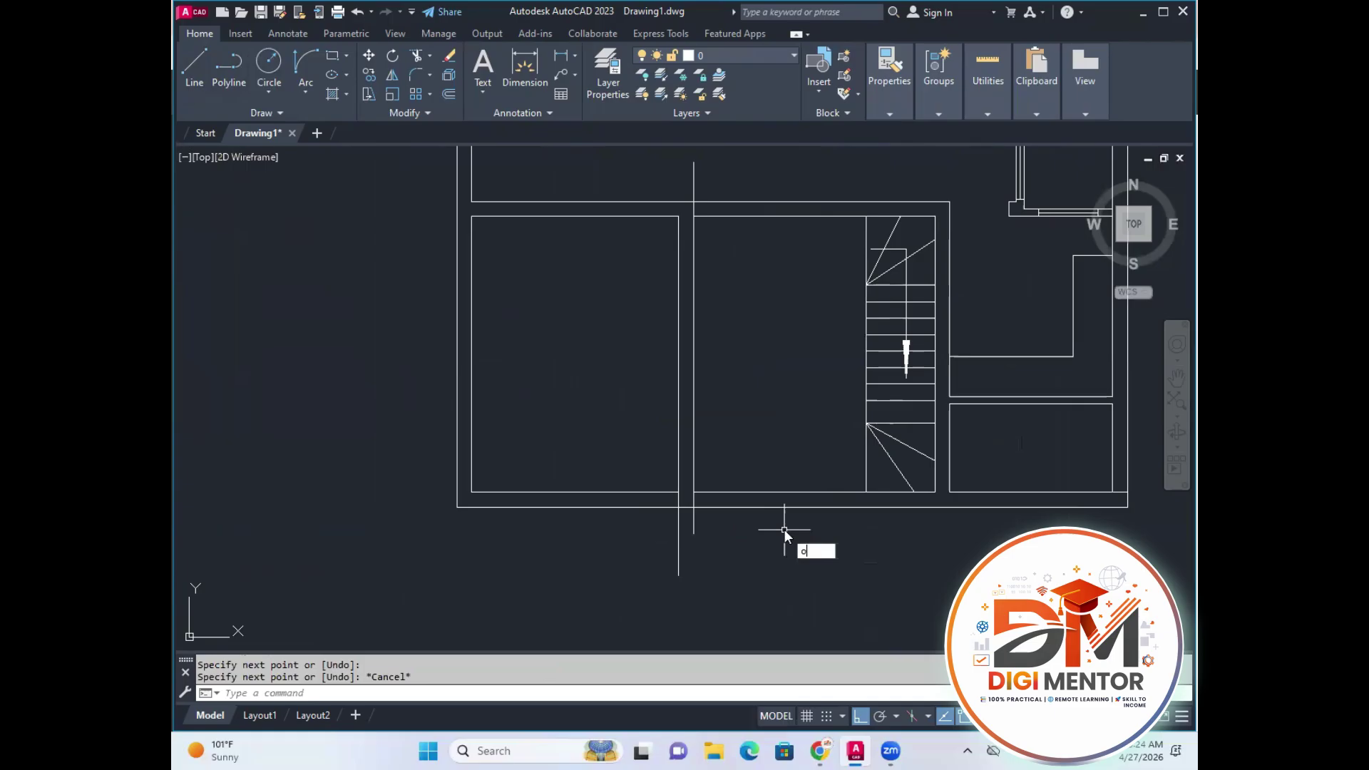
key(Return)
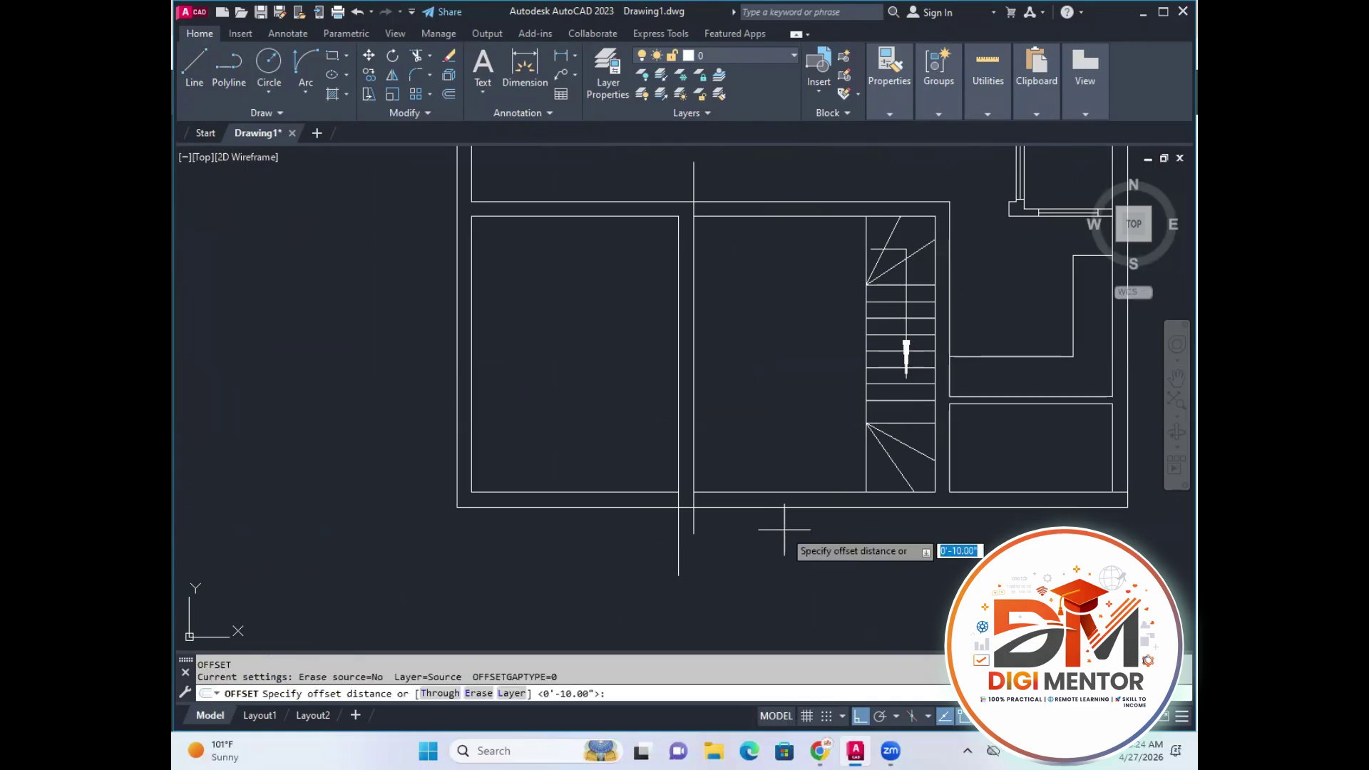
key(Return)
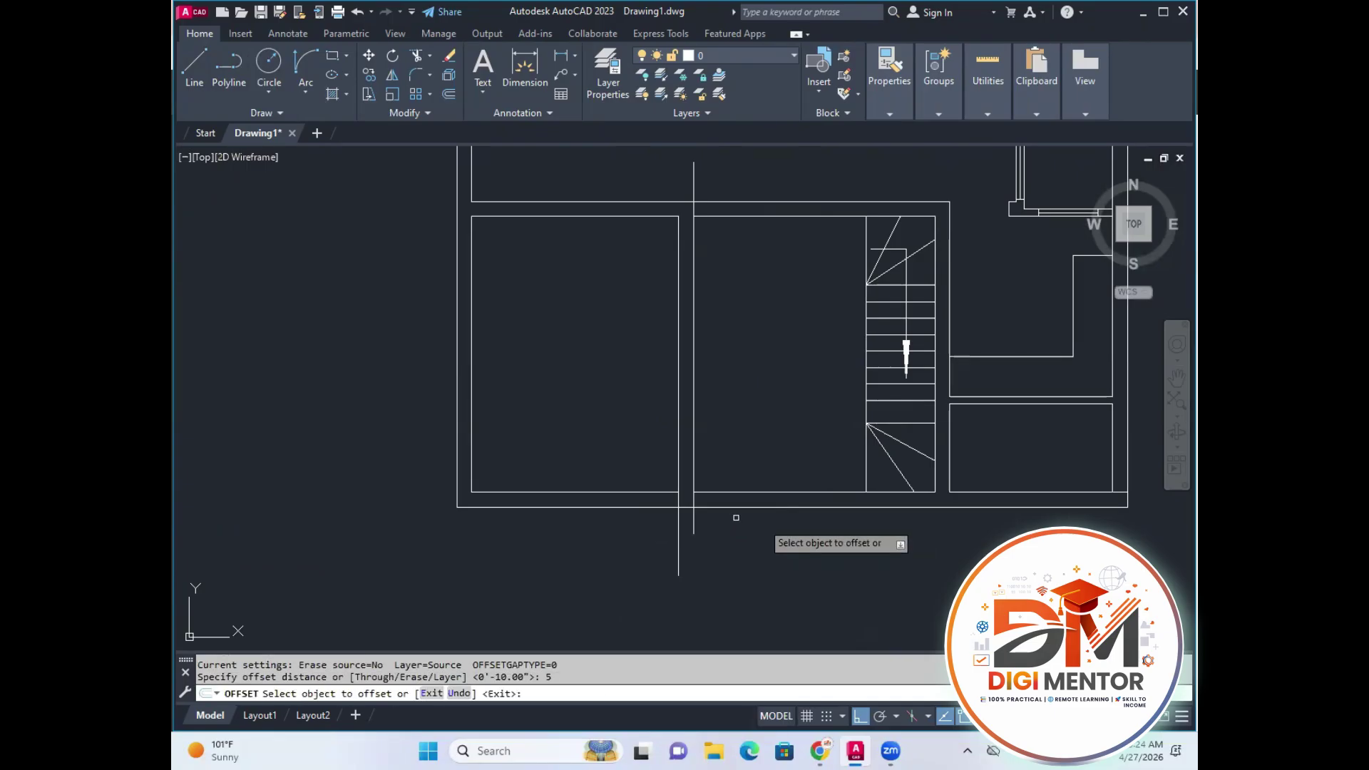
click(690, 526)
click(792, 552)
click(681, 555)
click(651, 559)
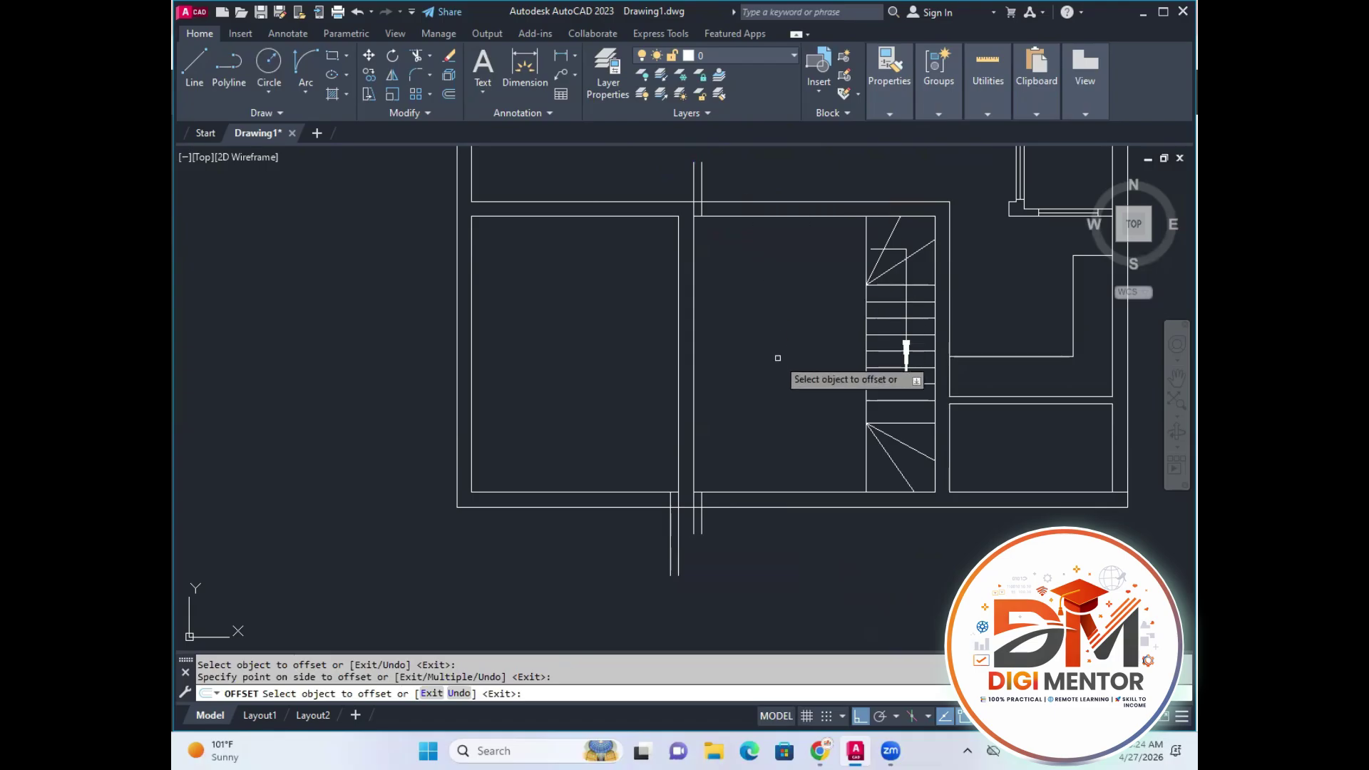
key(Escape)
Offset the outer right-hand guide line at the bottom wall 8' to the right towards the staircase.
middle_drag(752, 442, 761, 411)
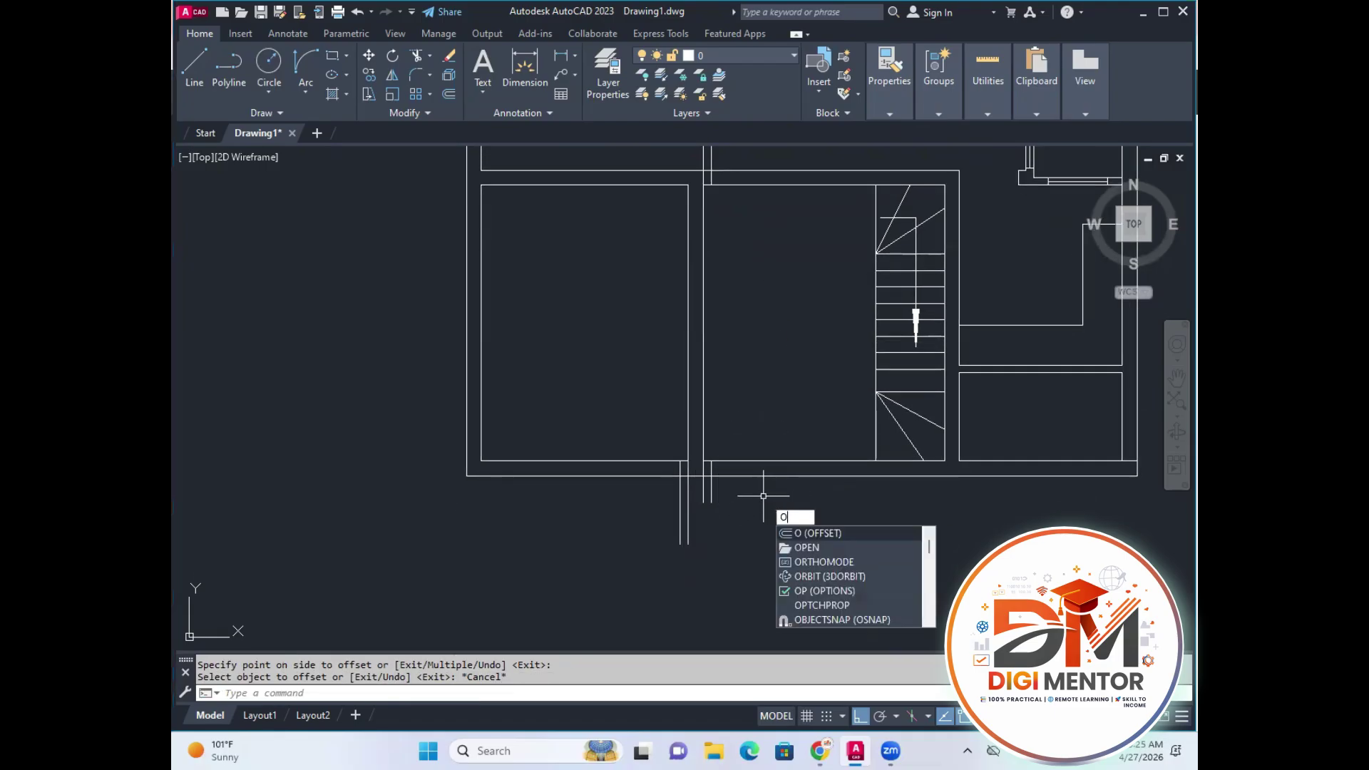
key(Return)
text(8')
key(Return)
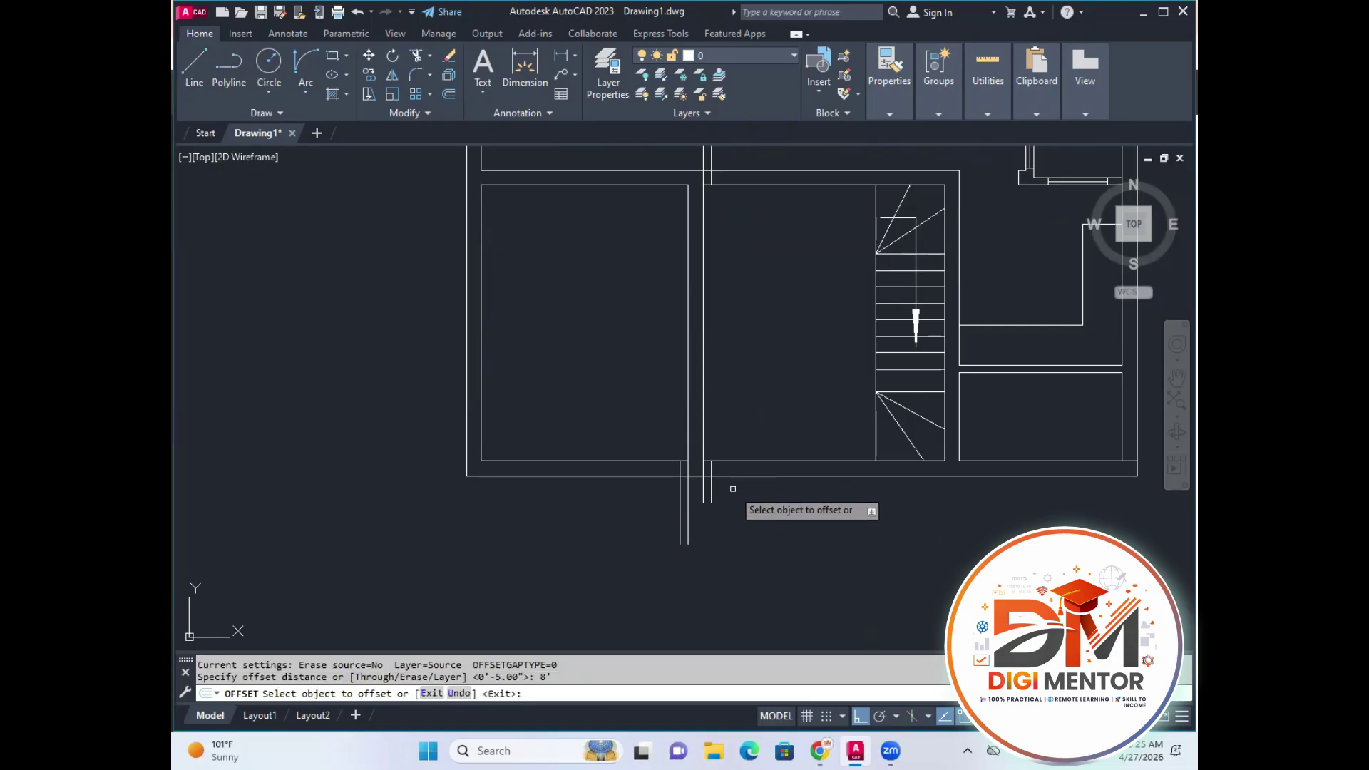
scroll(713, 490, up, 3)
click(698, 491)
click(865, 520)
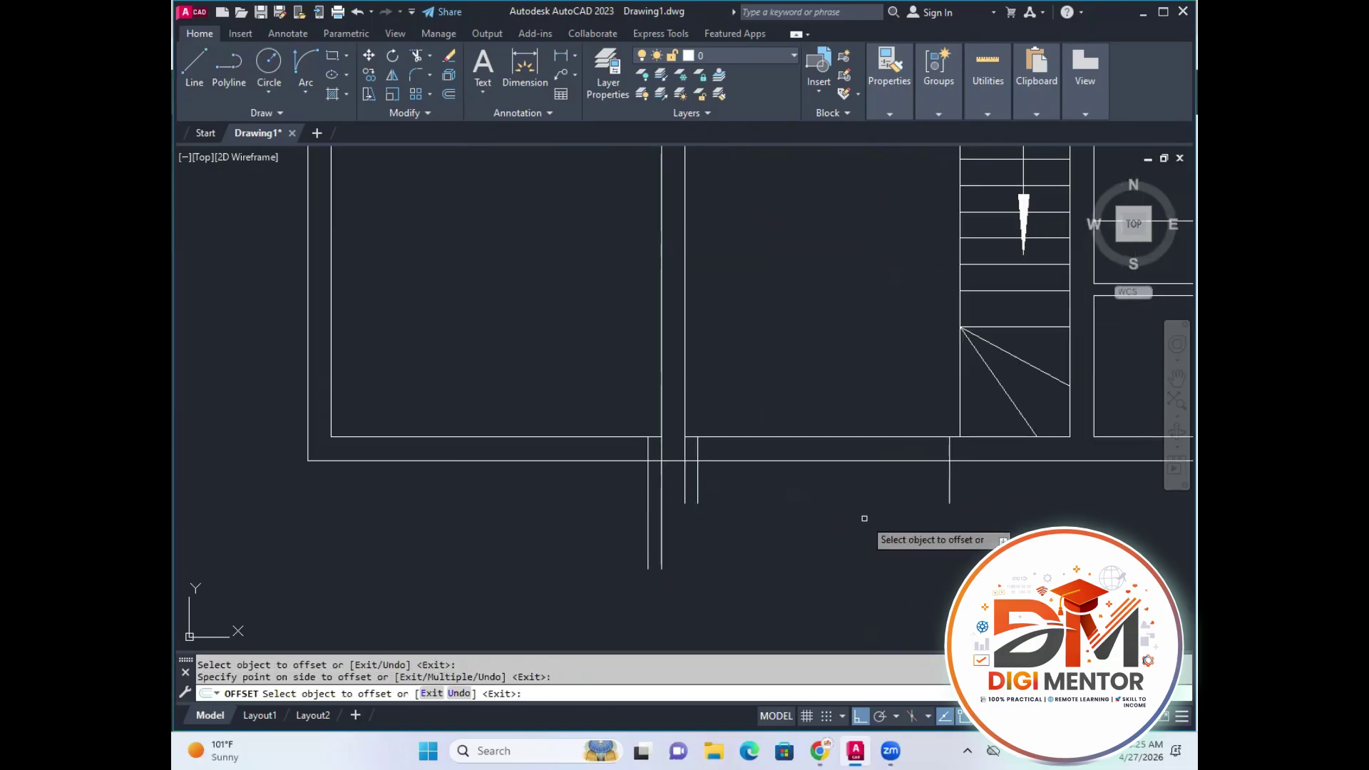
Offset the outer left-hand guide line at the bottom wall 3.5' to the left for the door opening.
middle_drag(644, 529, 639, 538)
click(644, 528)
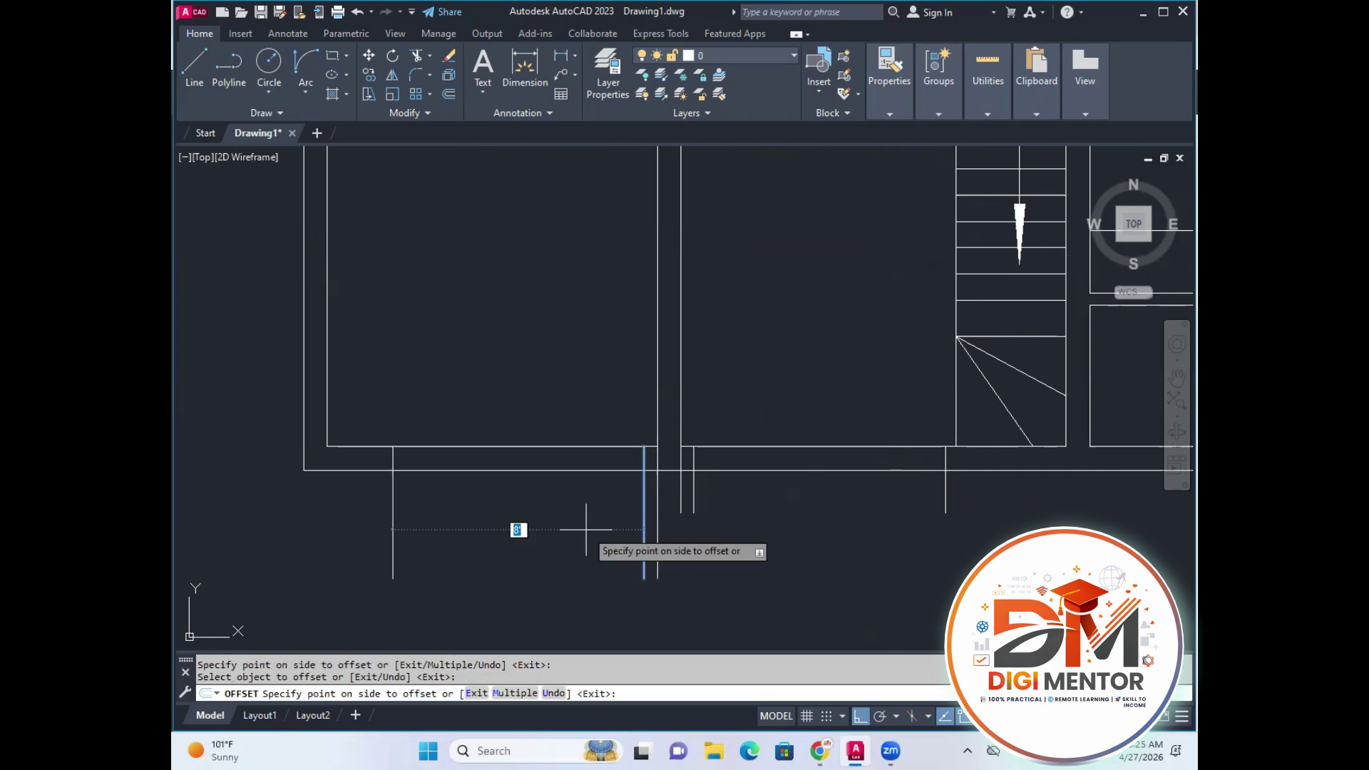
text(3.5')
key(Return)
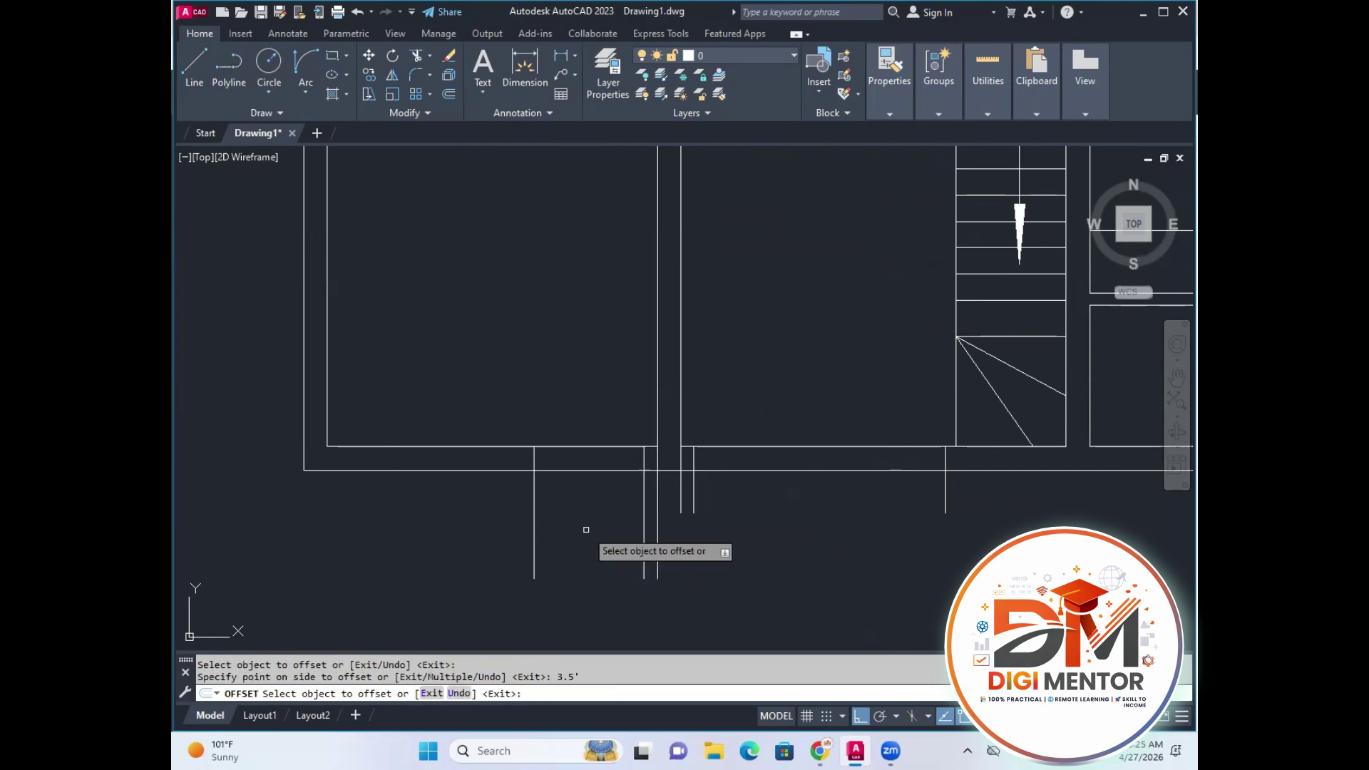
Offset the outer guide line at the horizontal wall above the partition 4' to the right.
scroll(673, 392, down, 5)
middle_drag(672, 392, 704, 464)
scroll(696, 346, up, 4)
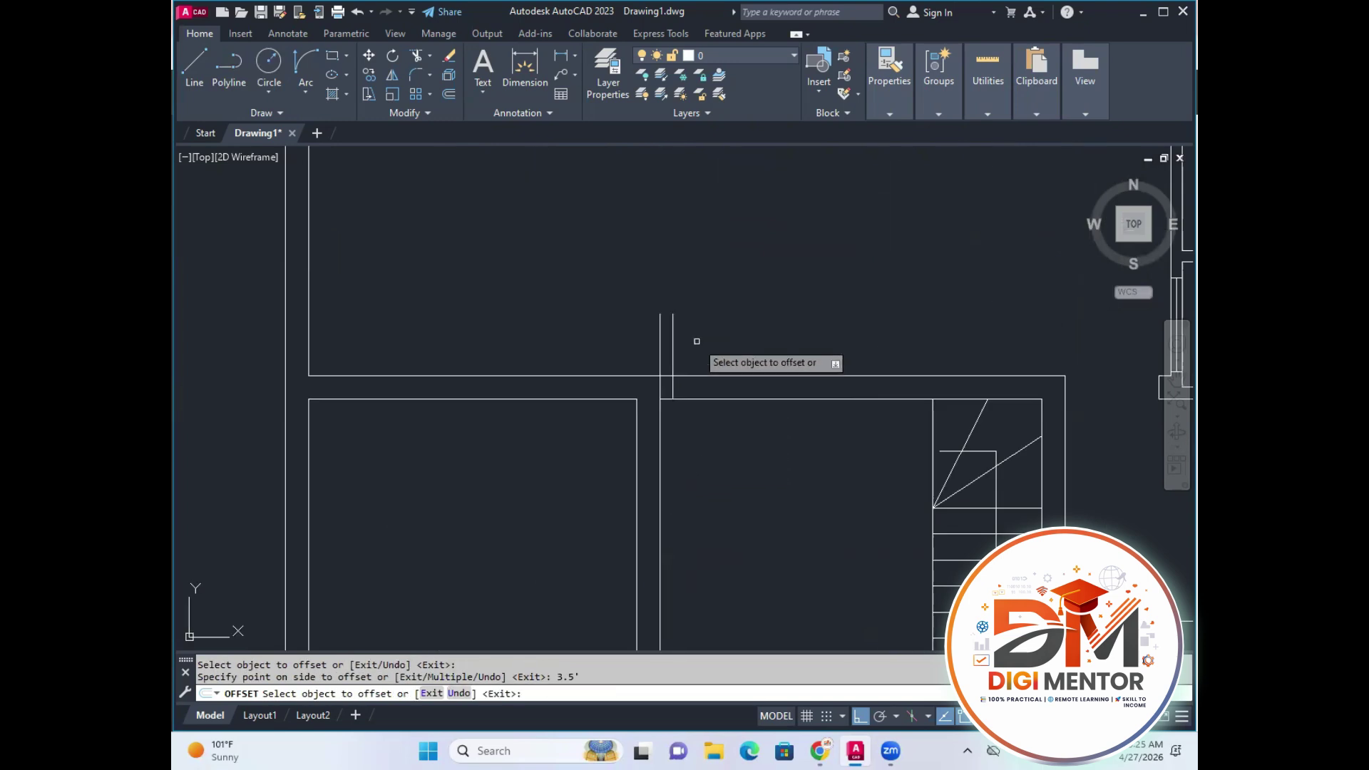
click(672, 367)
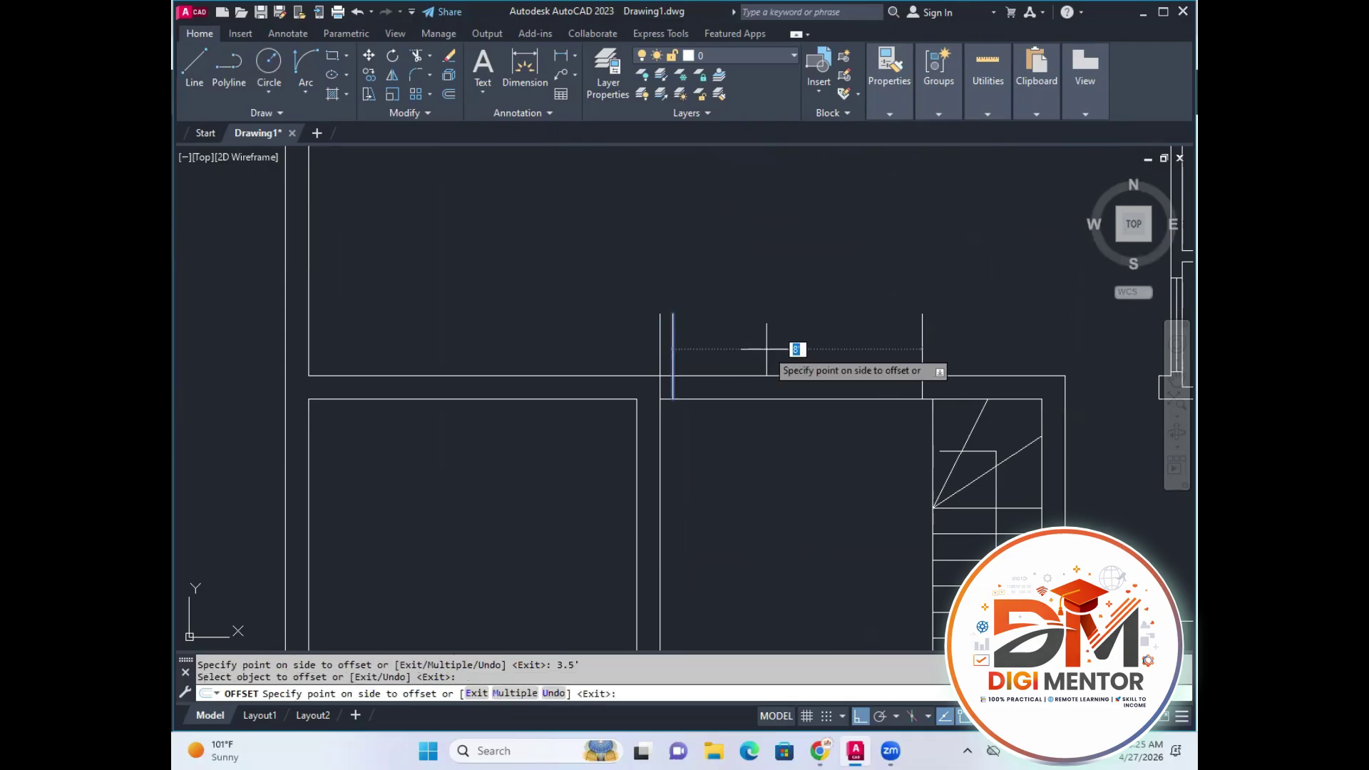
key(Return)
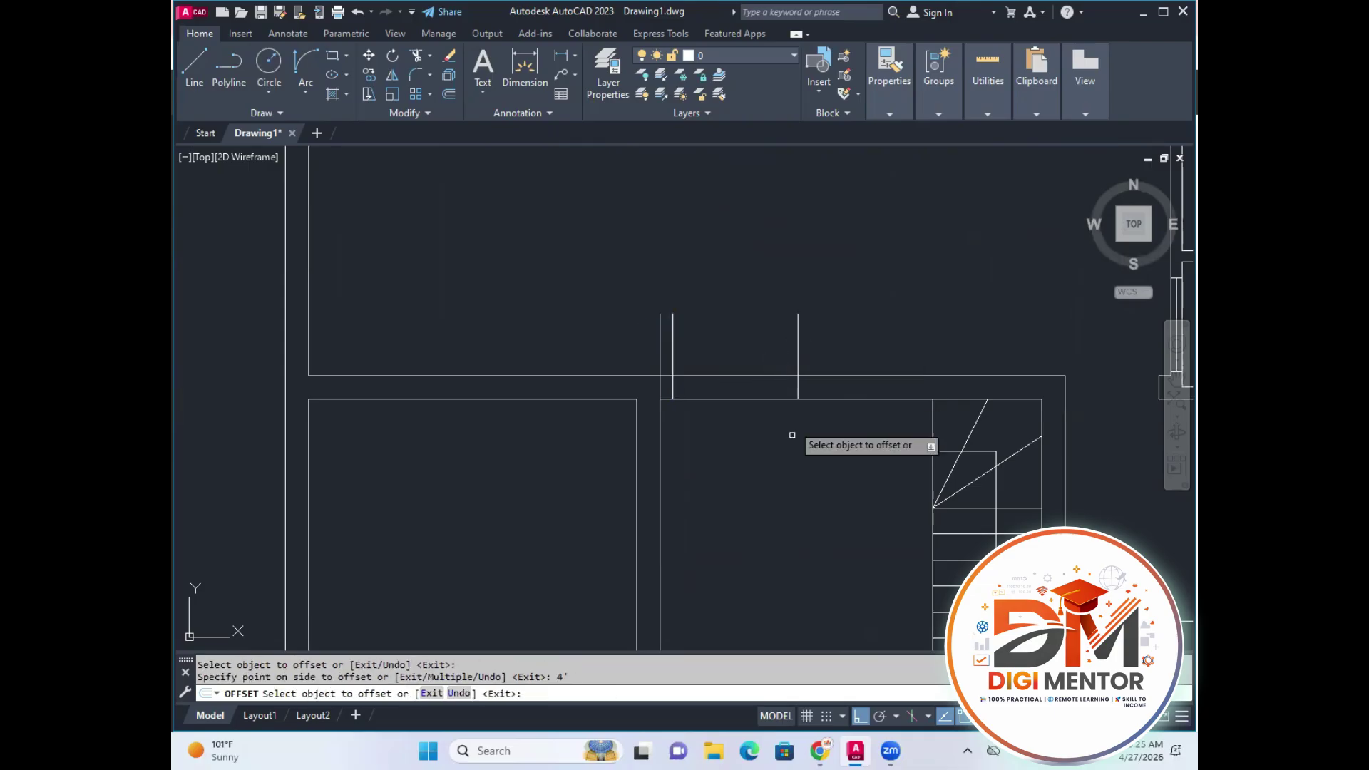
scroll(802, 443, down, 5)
key(Escape)
Trim the horizontal wall between the 4' guides and cut off the guide ends above it to form an opening.
mouse_move(798, 474)
middle_down()
mouse_move(794, 401)
mouse_move(795, 469)
middle_up()
middle_drag(778, 414, 777, 436)
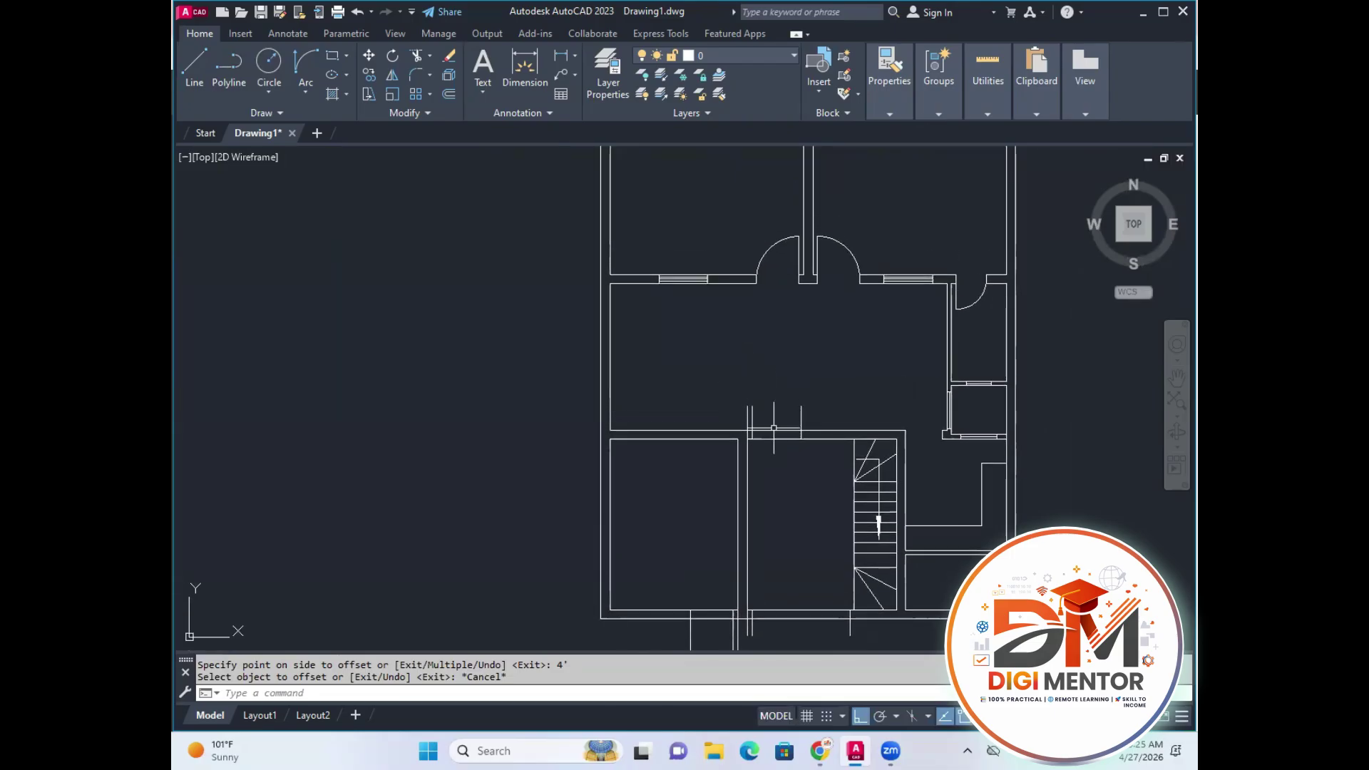
text(t or)
key(Return)
drag(775, 419, 777, 476)
drag(819, 413, 749, 412)
key(Return)
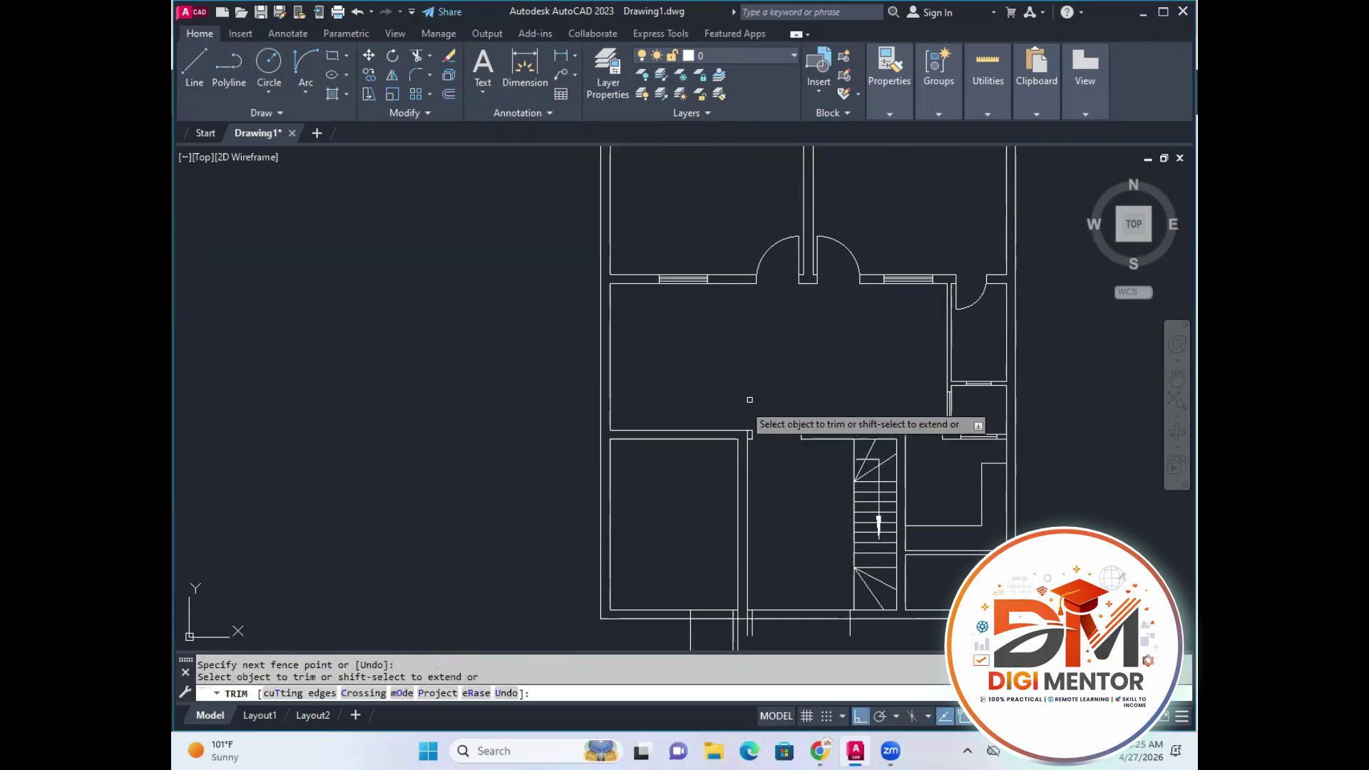
Trim the guide ends below the bottom outer wall and cut out its 3.5' and 8' openings.
scroll(813, 563, up, 4)
drag(889, 516, 462, 516)
drag(550, 430, 529, 529)
drag(757, 428, 740, 562)
scroll(619, 484, up, 4)
key(Escape)
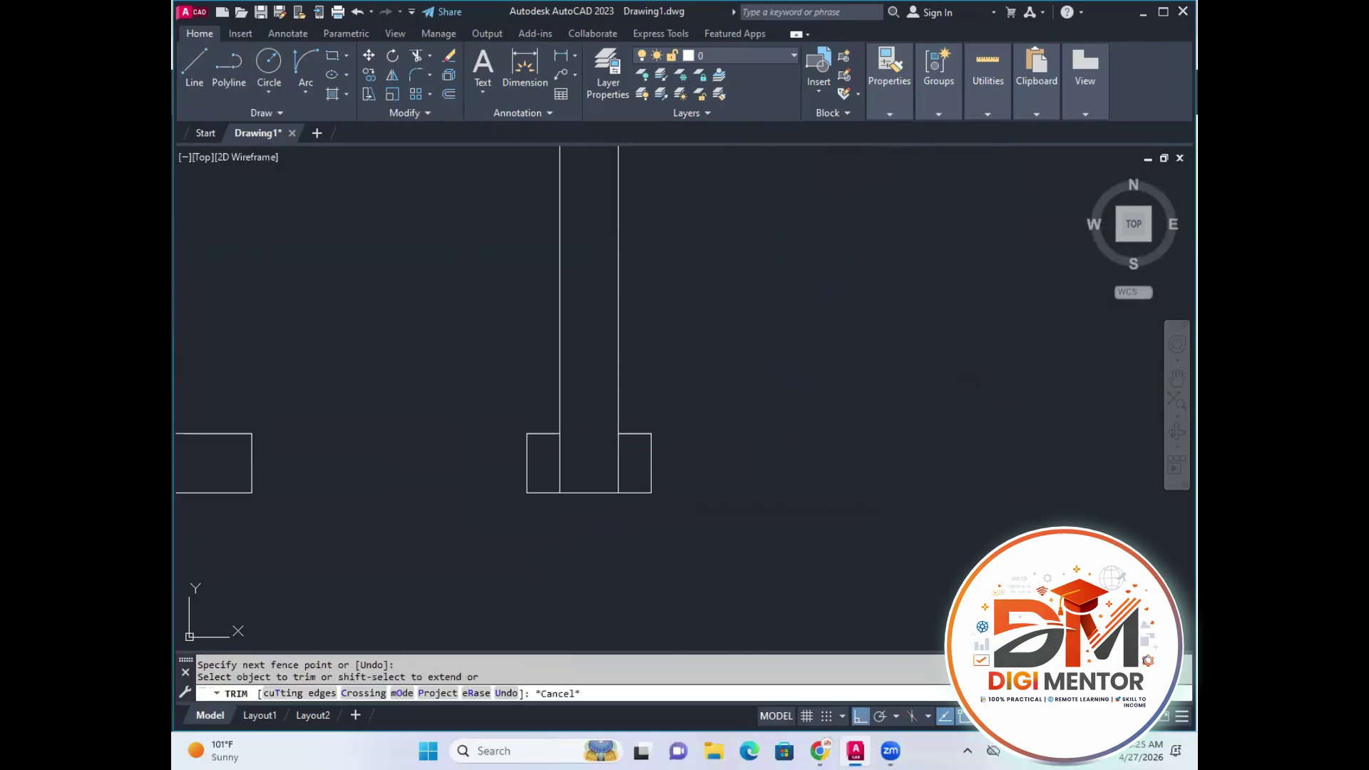
Erase the two leftover guide segments inside the bottom wall at the partition's lower end.
click(626, 462)
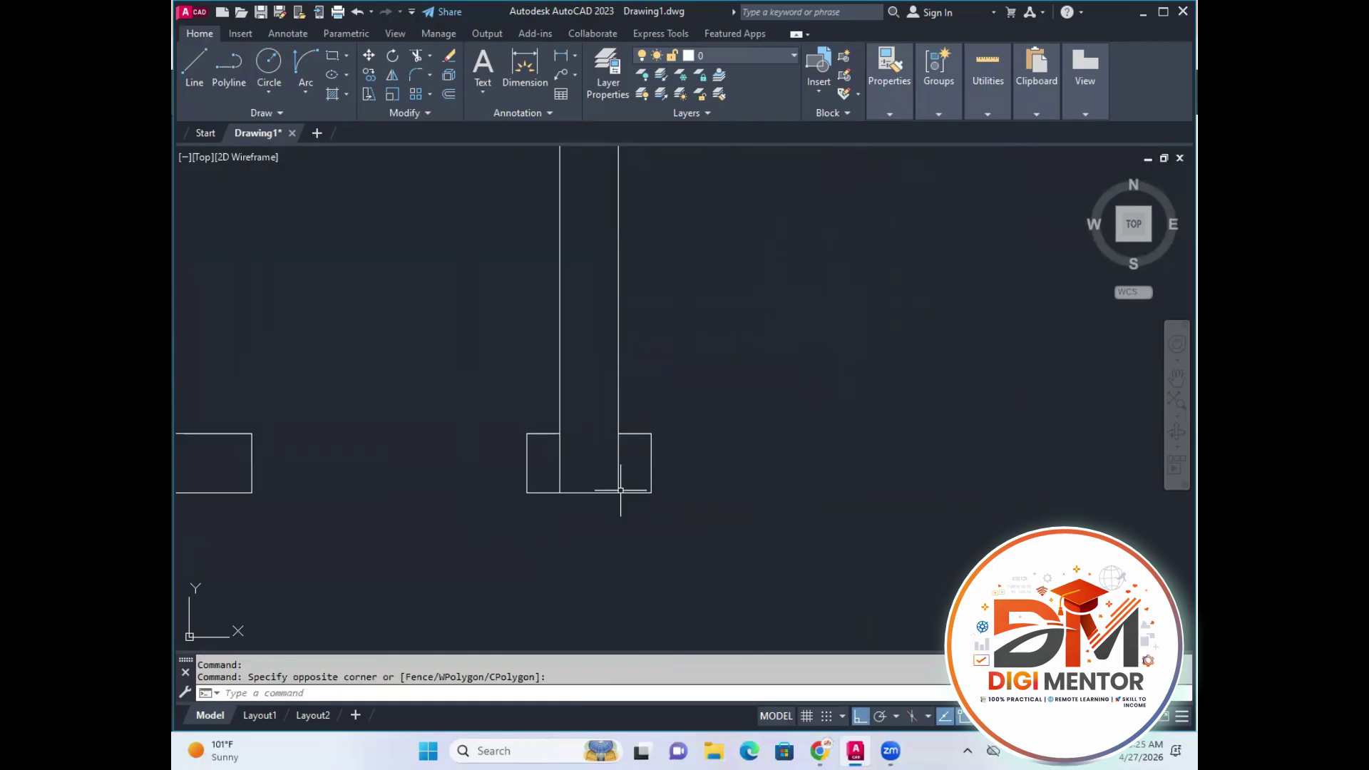
click(557, 462)
key(Delete)
Save the drawing in the Documents folder as First Projects.
scroll(714, 471, down, 5)
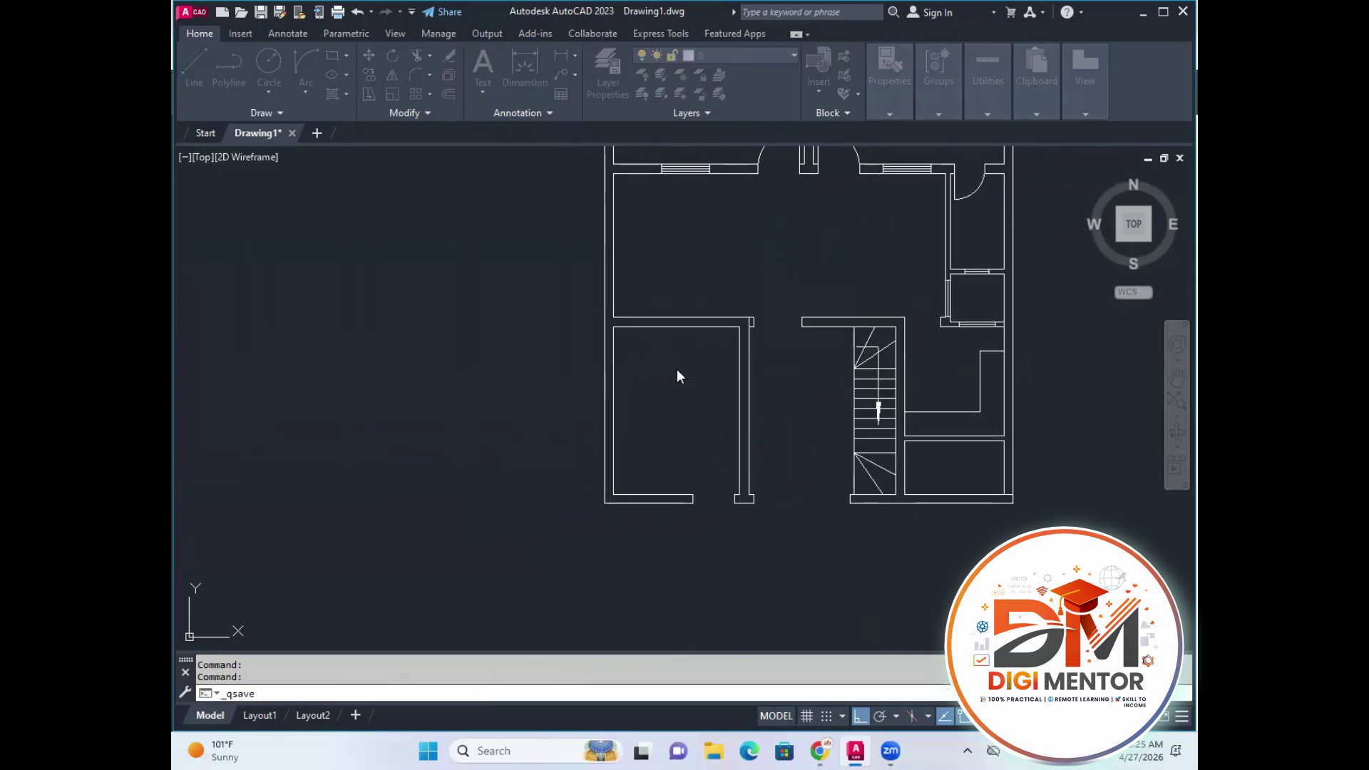
key(ctrl+s)
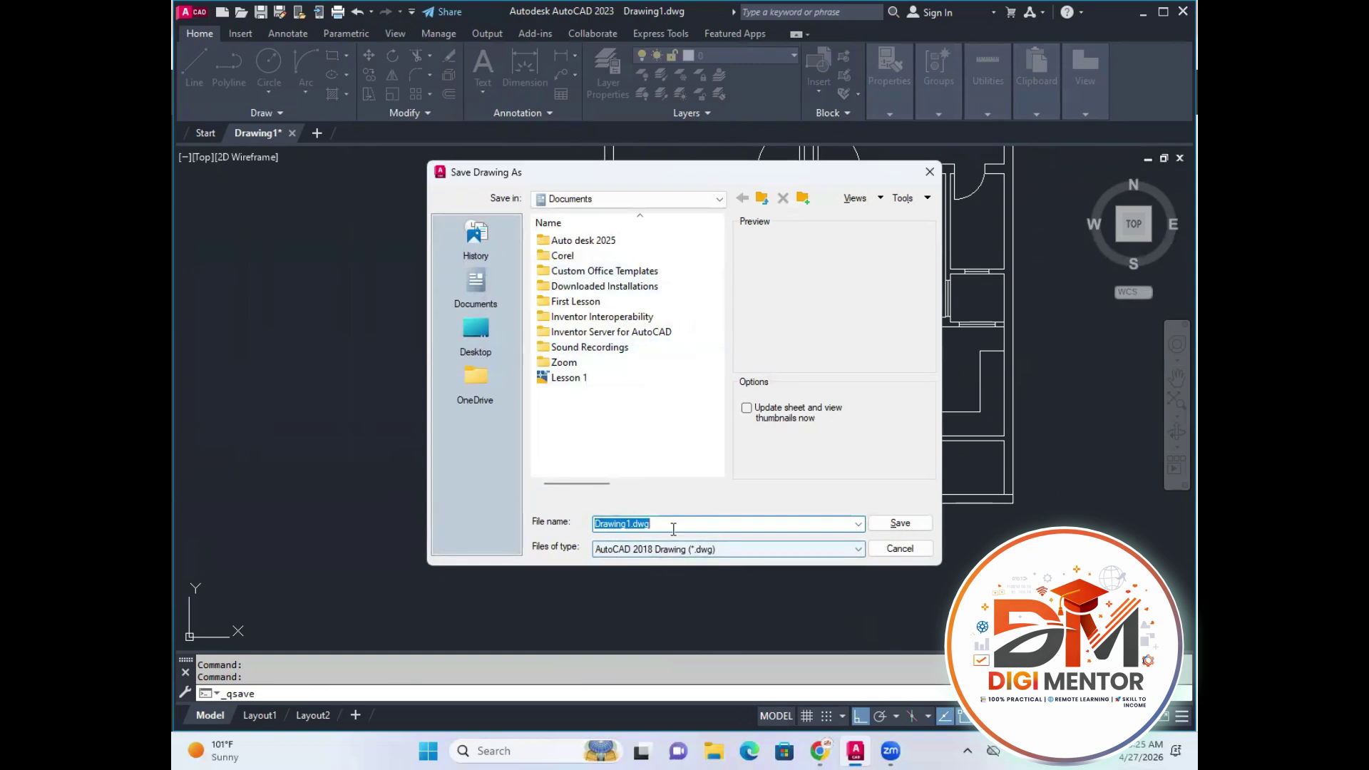
text(Fir)
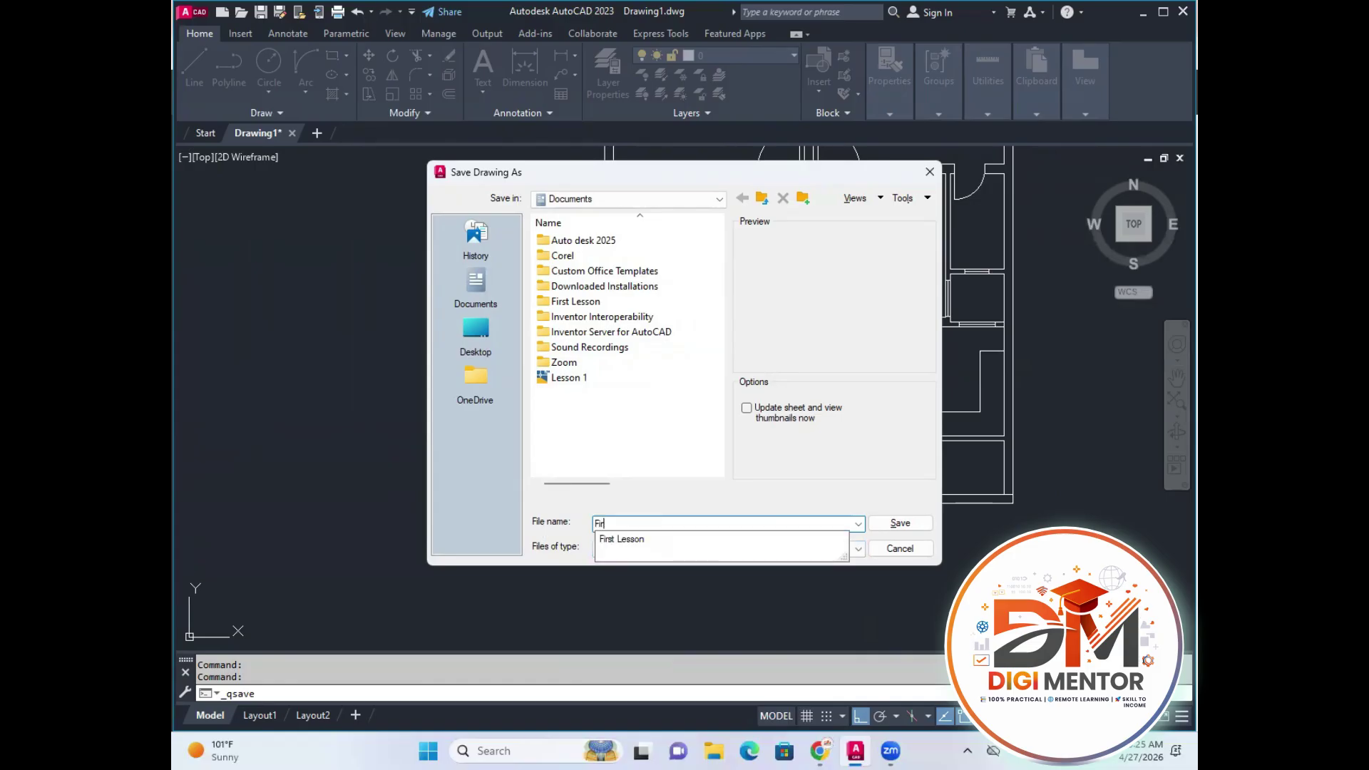
text(st Projects)
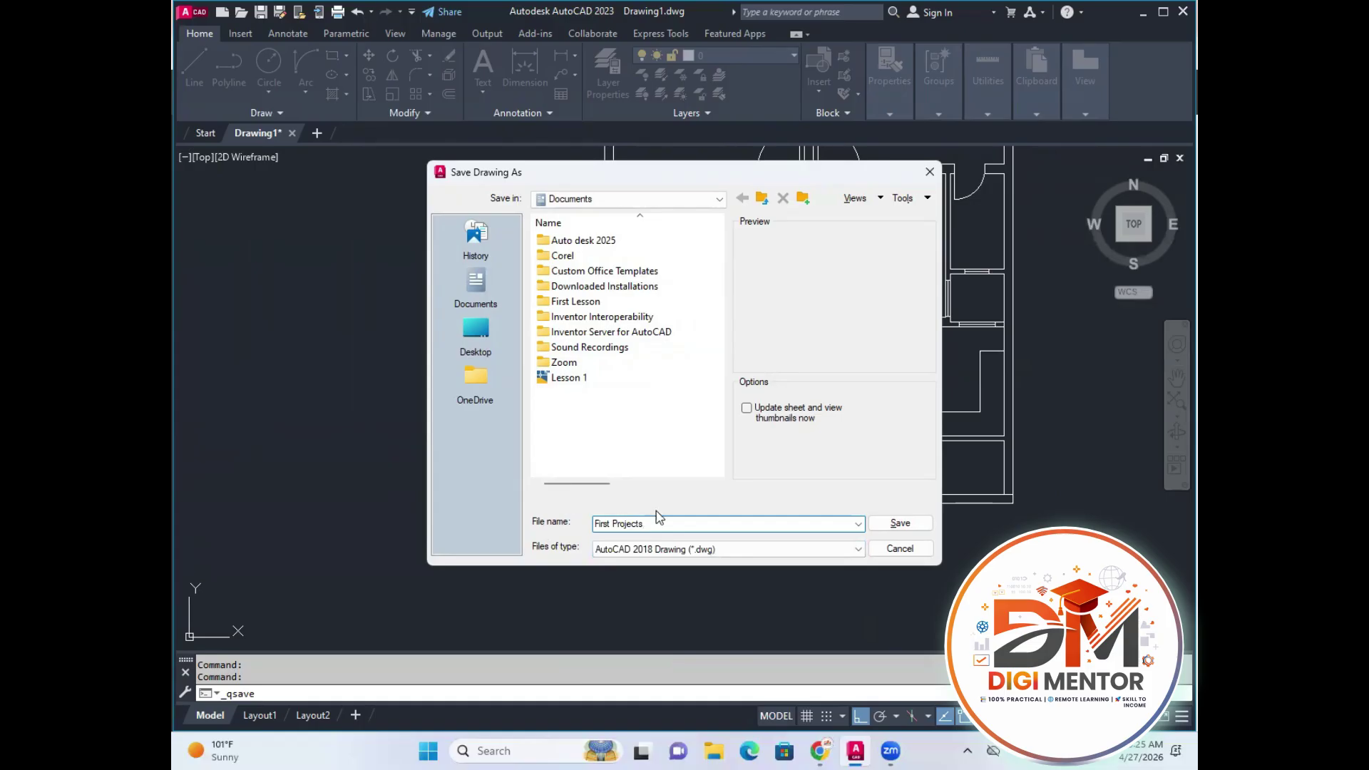
key(Return)
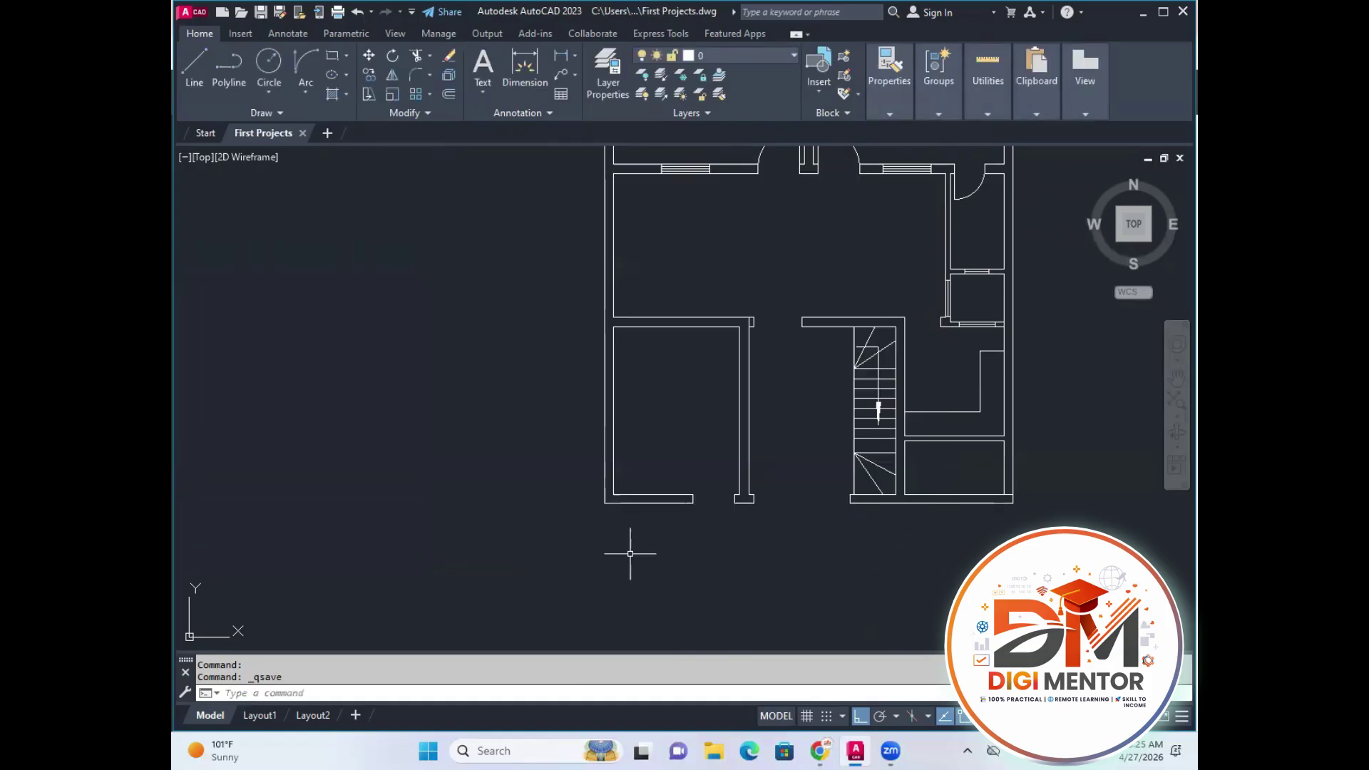
Save a copy of First Projects.dwg in AutoCAD 2013/LT2013 Drawing format, replacing the existing file.
click(197, 16)
click(240, 214)
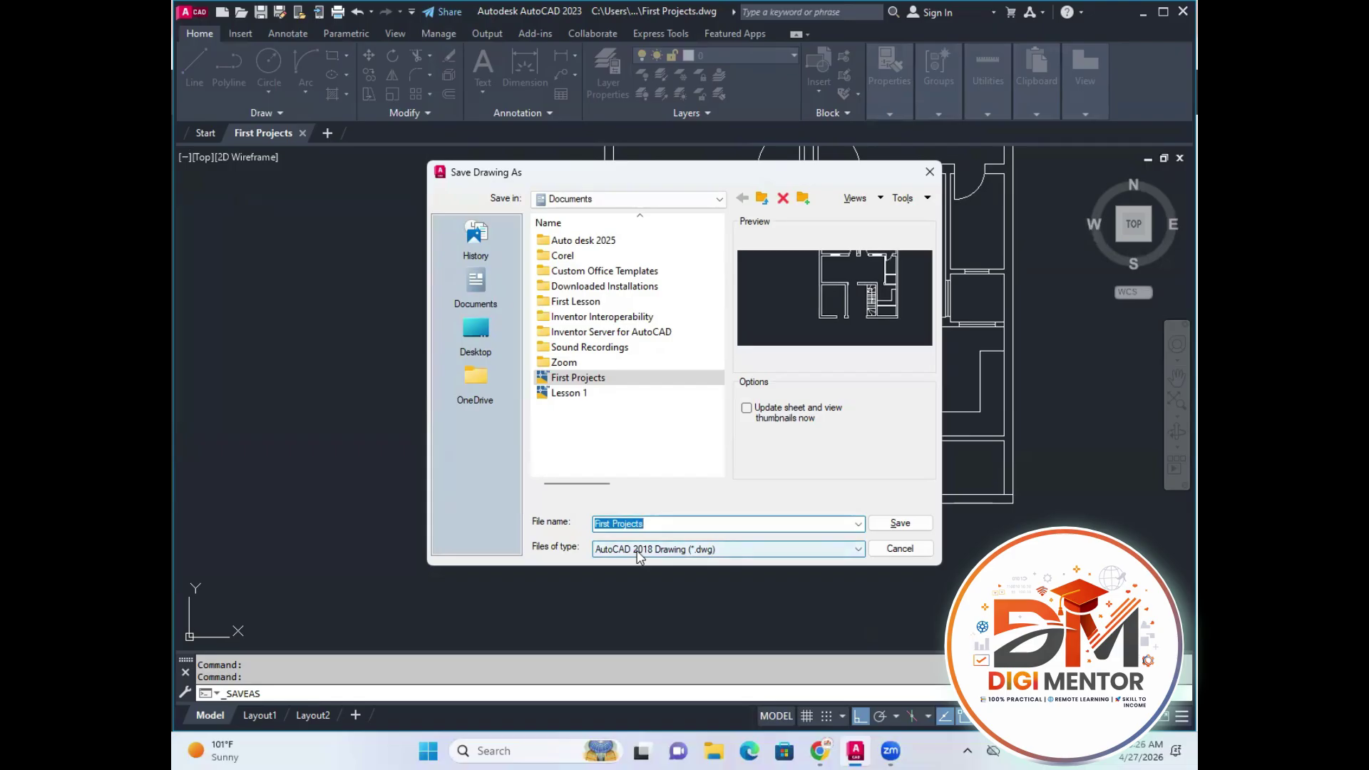
click(640, 551)
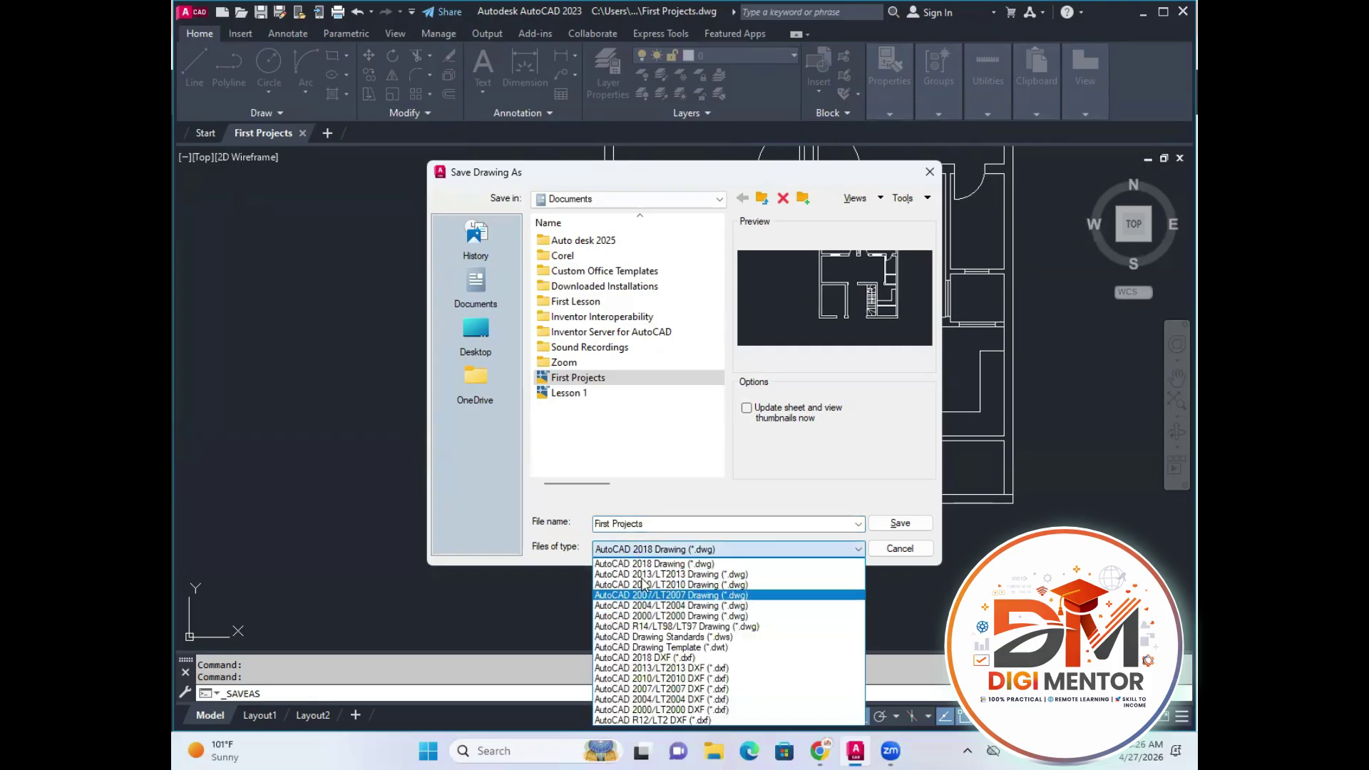
click(642, 575)
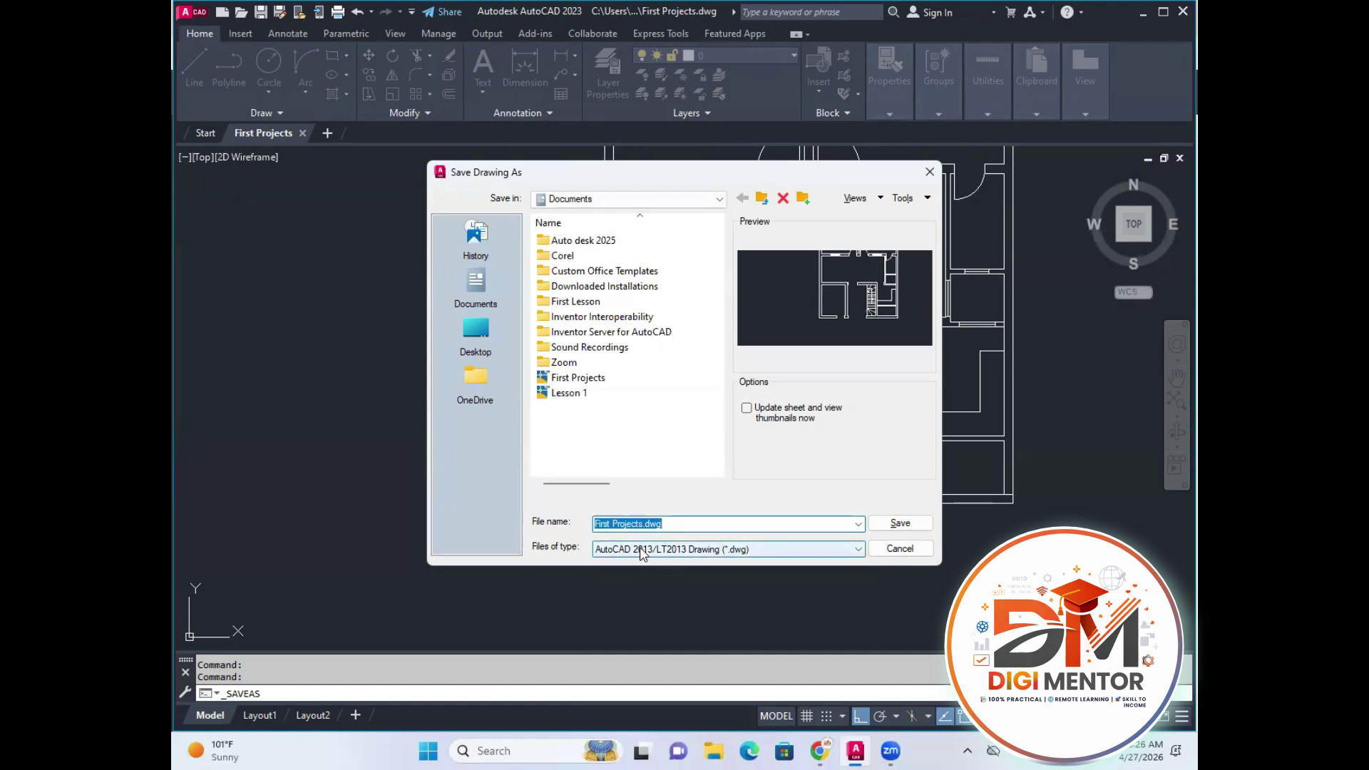
click(884, 521)
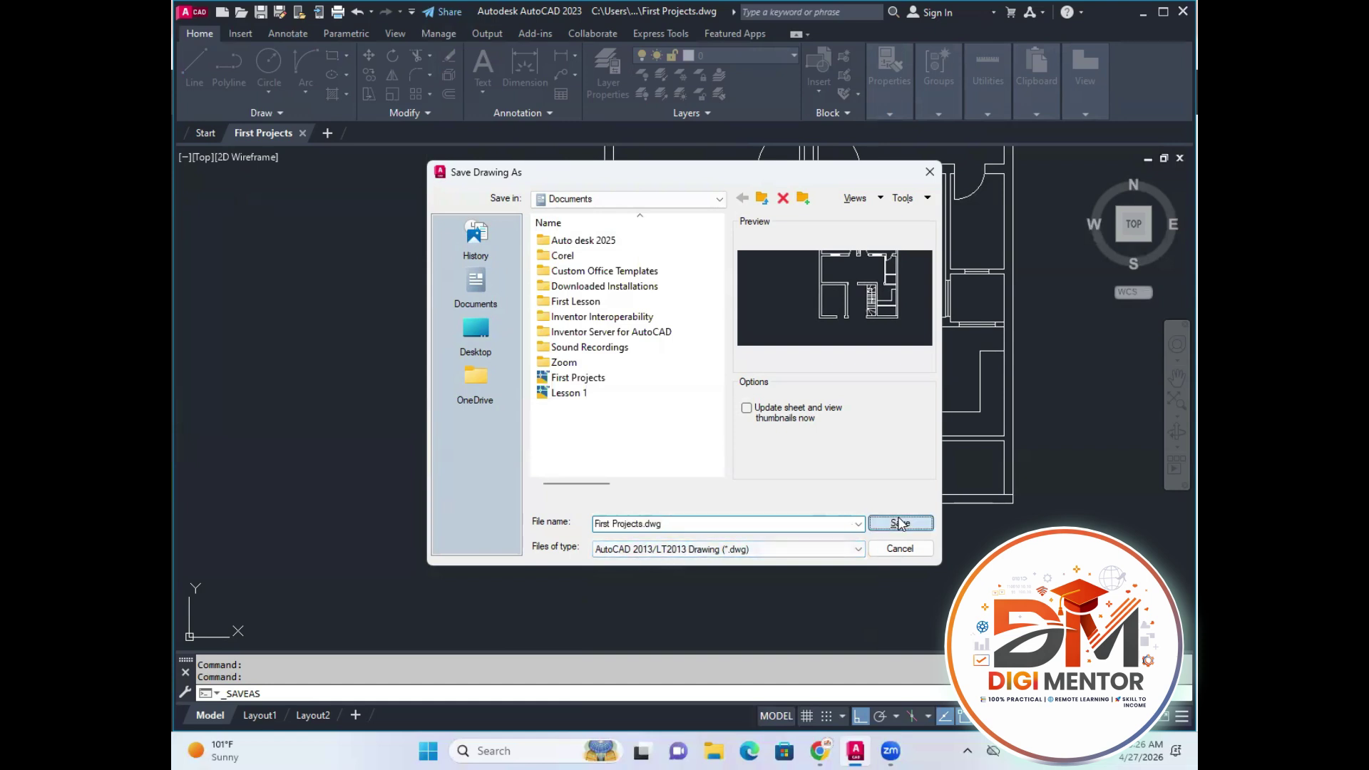
click(665, 411)
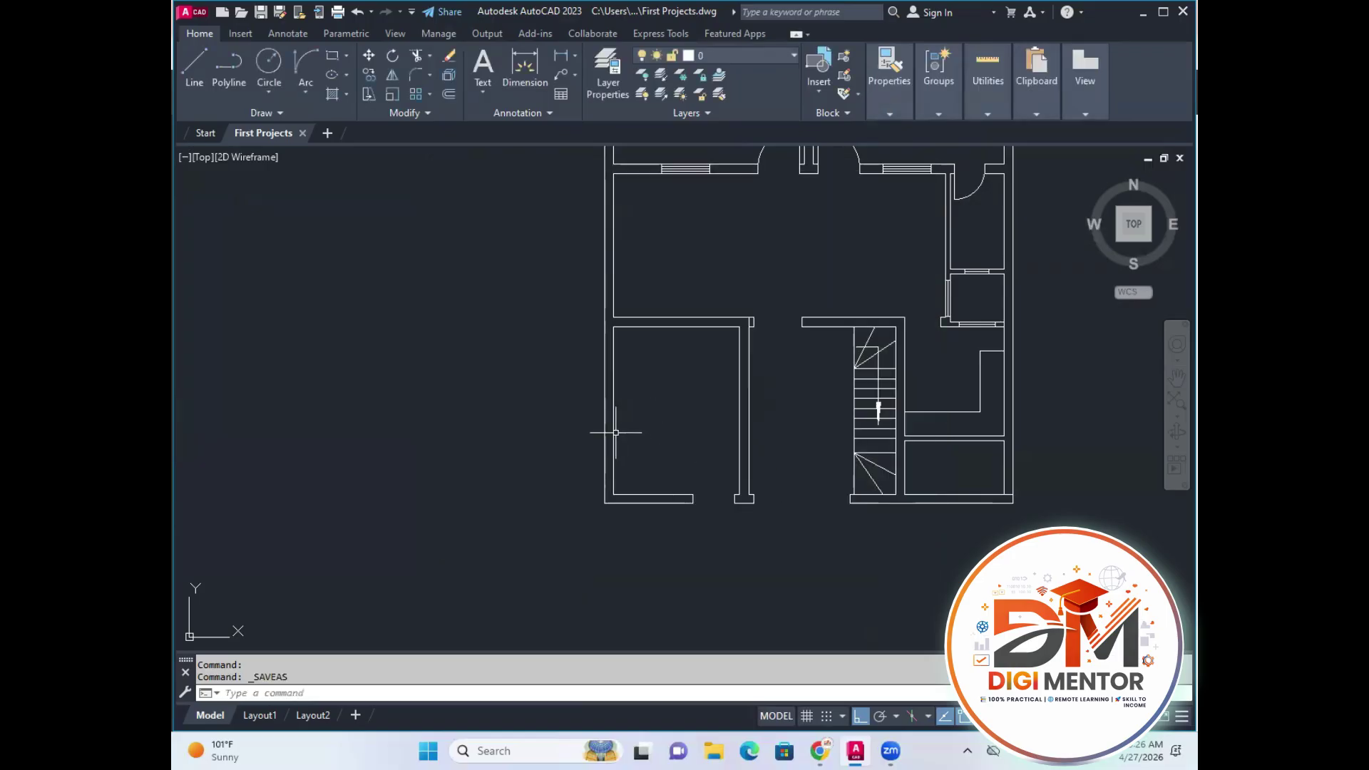
Draw a 3.5' vertical door leaf line upward from the right jamb of the bottom-left room's opening.
click(194, 67)
scroll(748, 478, up, 4)
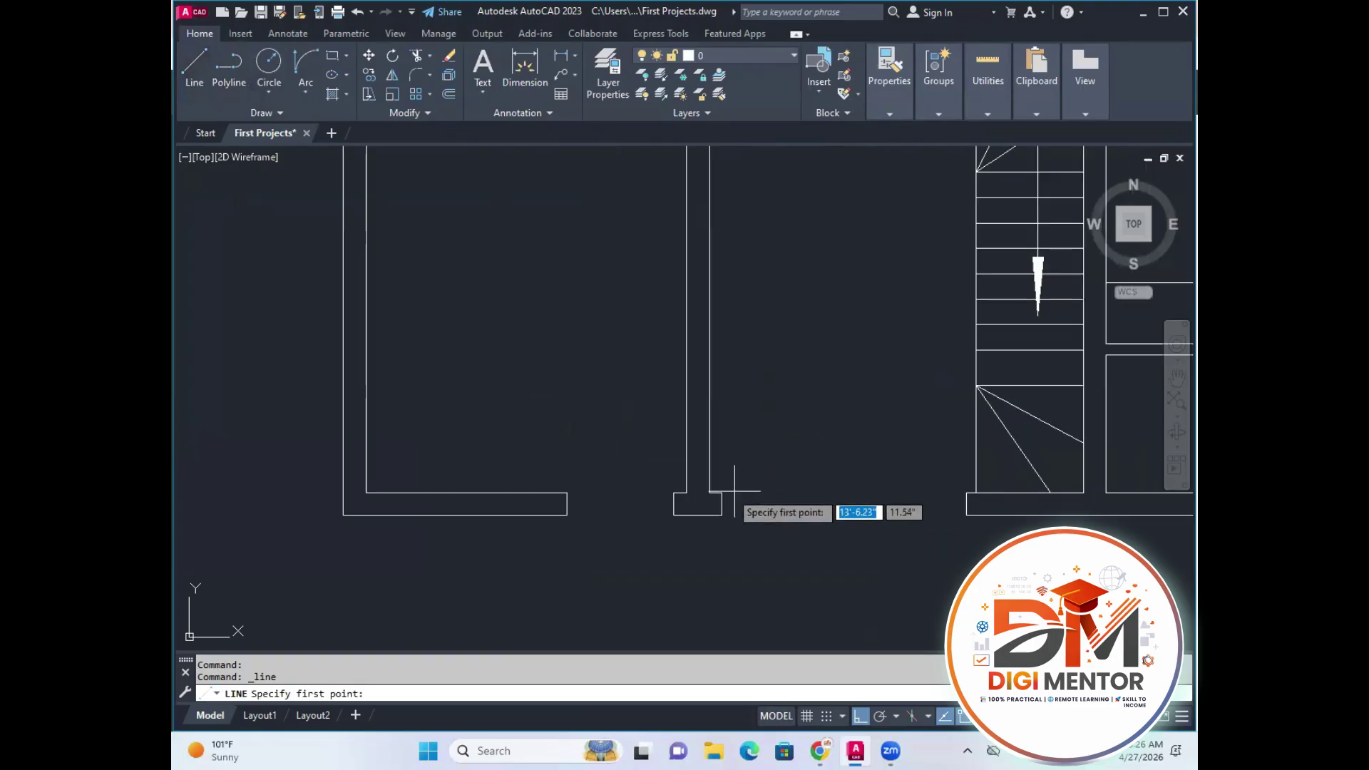
click(633, 504)
text(3.5')
key(Return)
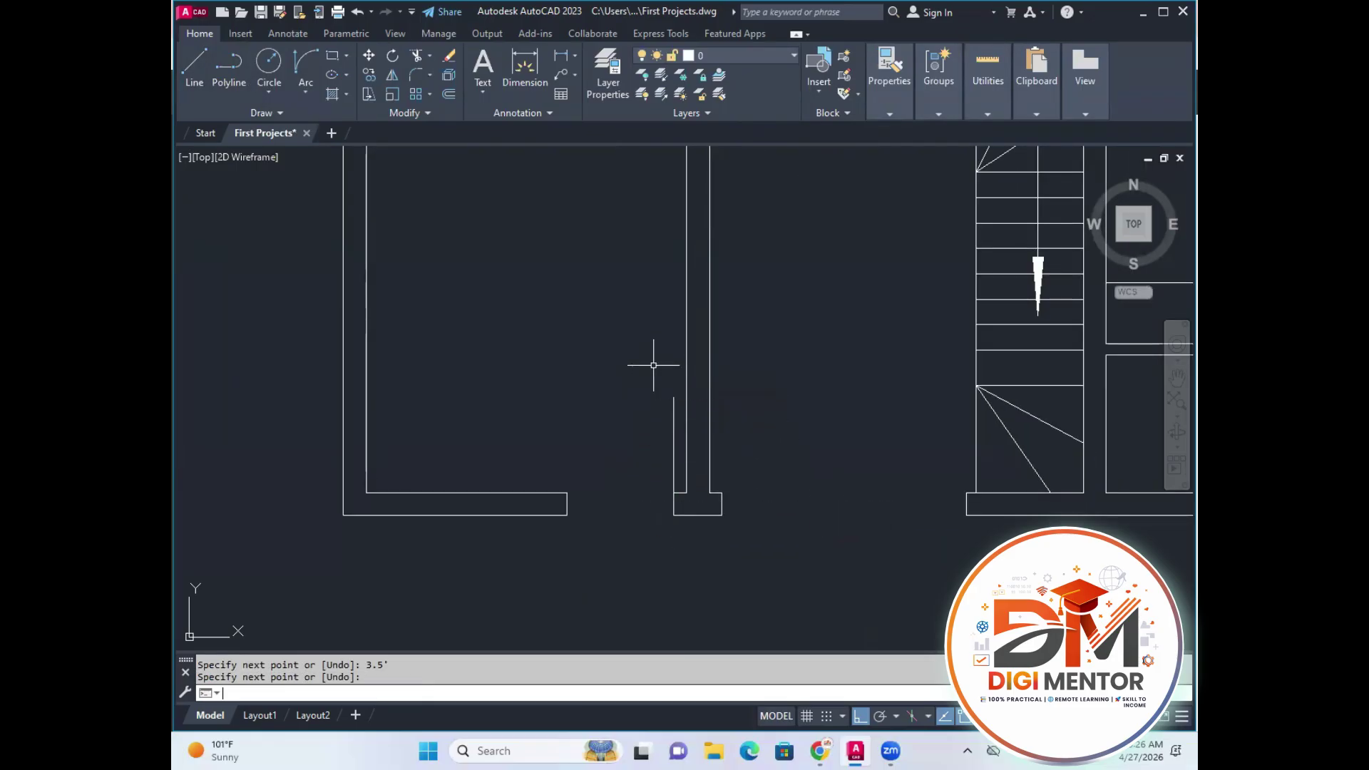
Draw the door swing with a Start, End, Direction arc from the left jamb's midpoint to the leaf's upper end.
click(306, 87)
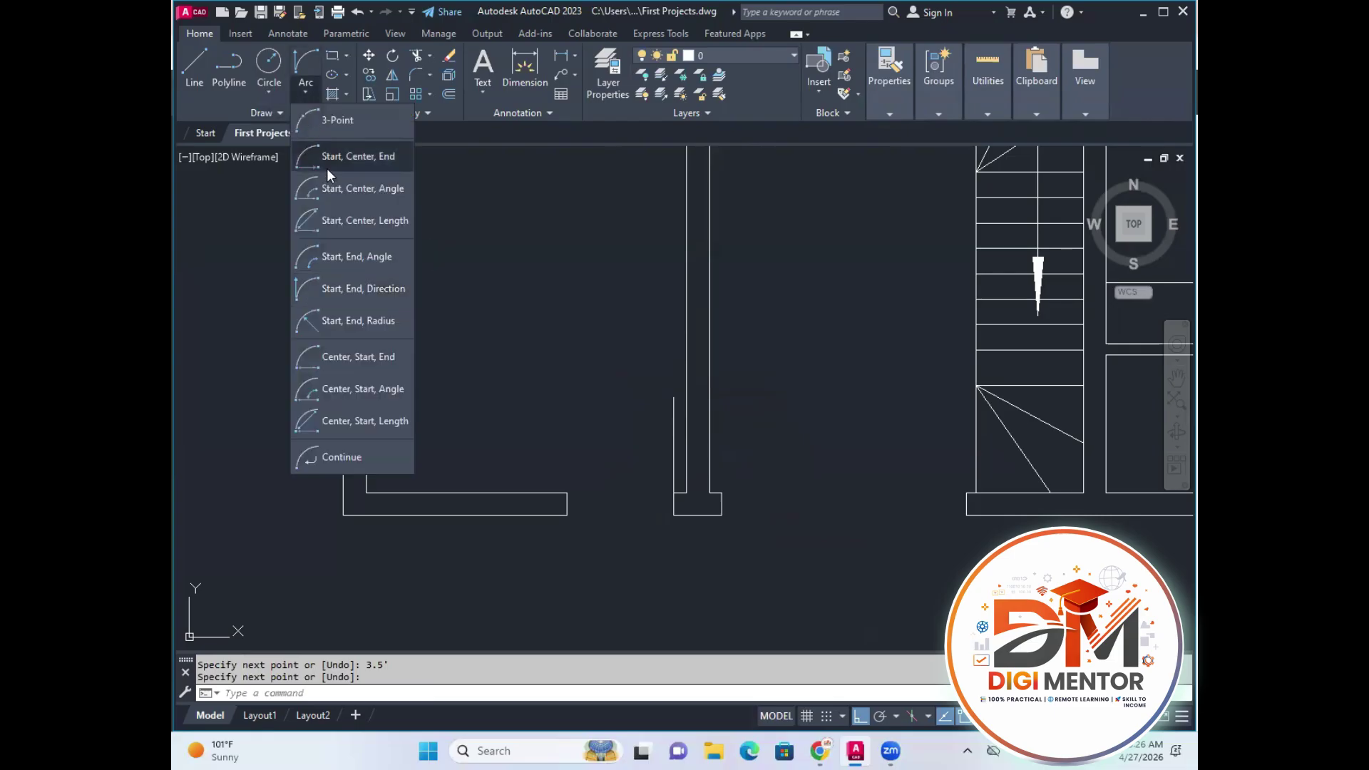
click(344, 331)
click(567, 504)
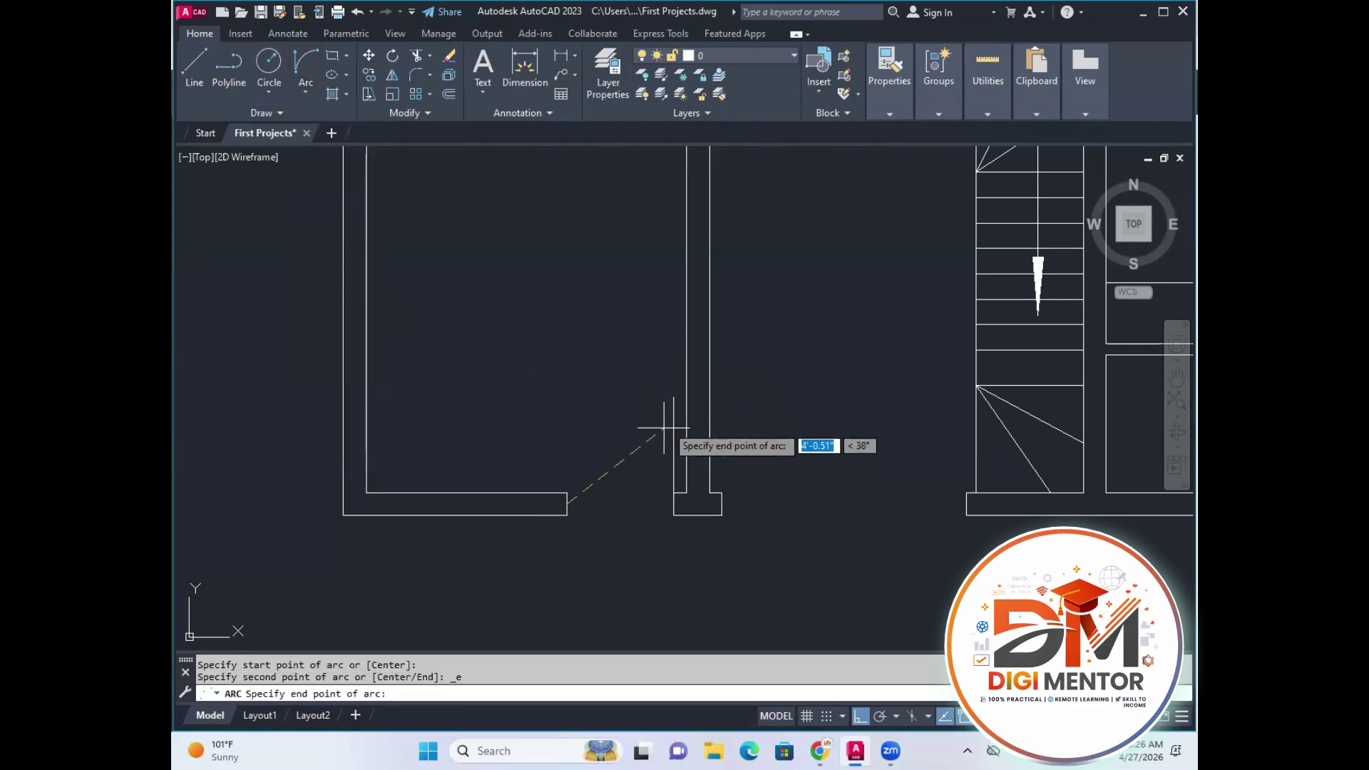
click(674, 397)
click(613, 373)
Erase the leftover guide segment inside the horizontal wall at the partition's upper end.
scroll(710, 400, down, 3)
middle_drag(738, 380, 721, 452)
scroll(706, 374, up, 2)
scroll(702, 416, up, 2)
drag(615, 394, 596, 399)
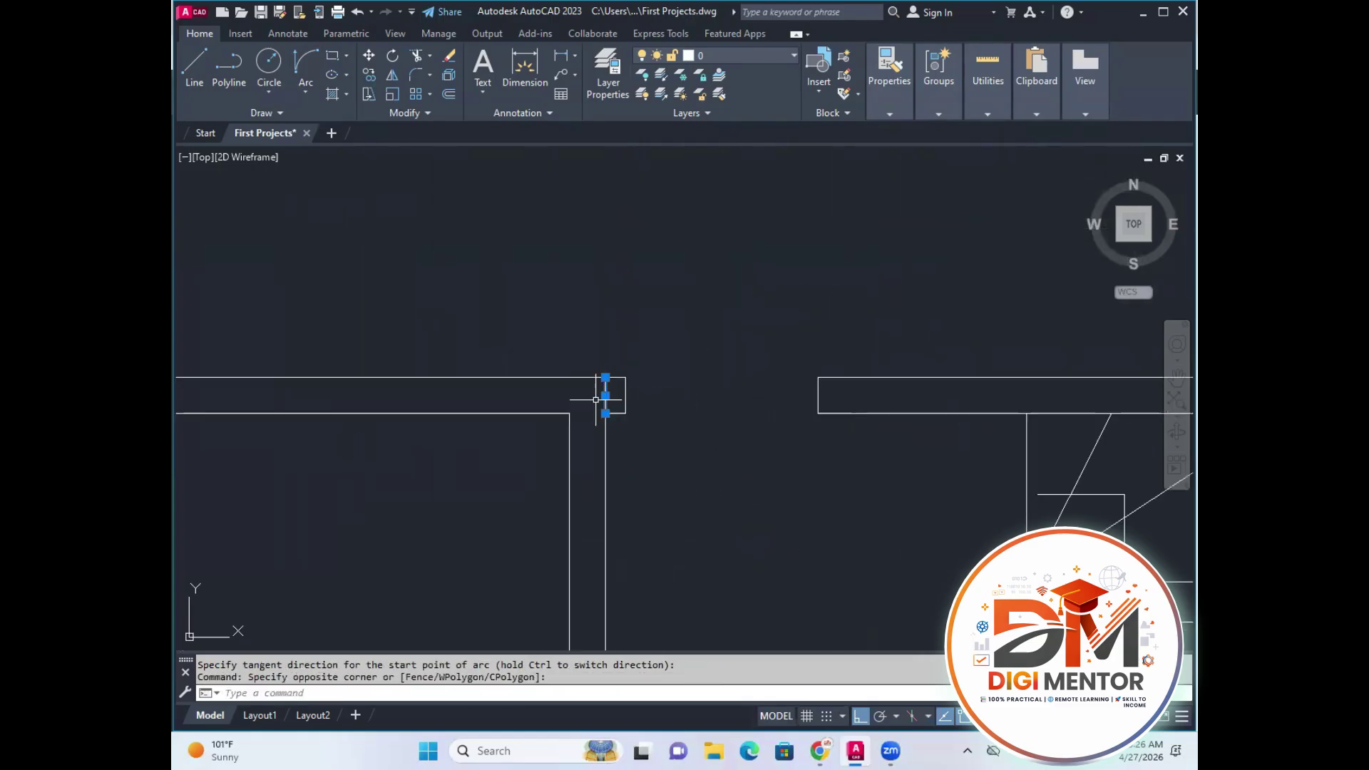
key(Delete)
Draw a Center, Diameter circle 2' across outside the floor plan's left wall and erase it.
scroll(696, 406, down, 5)
mouse_move(697, 421)
middle_down()
mouse_move(698, 435)
mouse_move(678, 385)
middle_up()
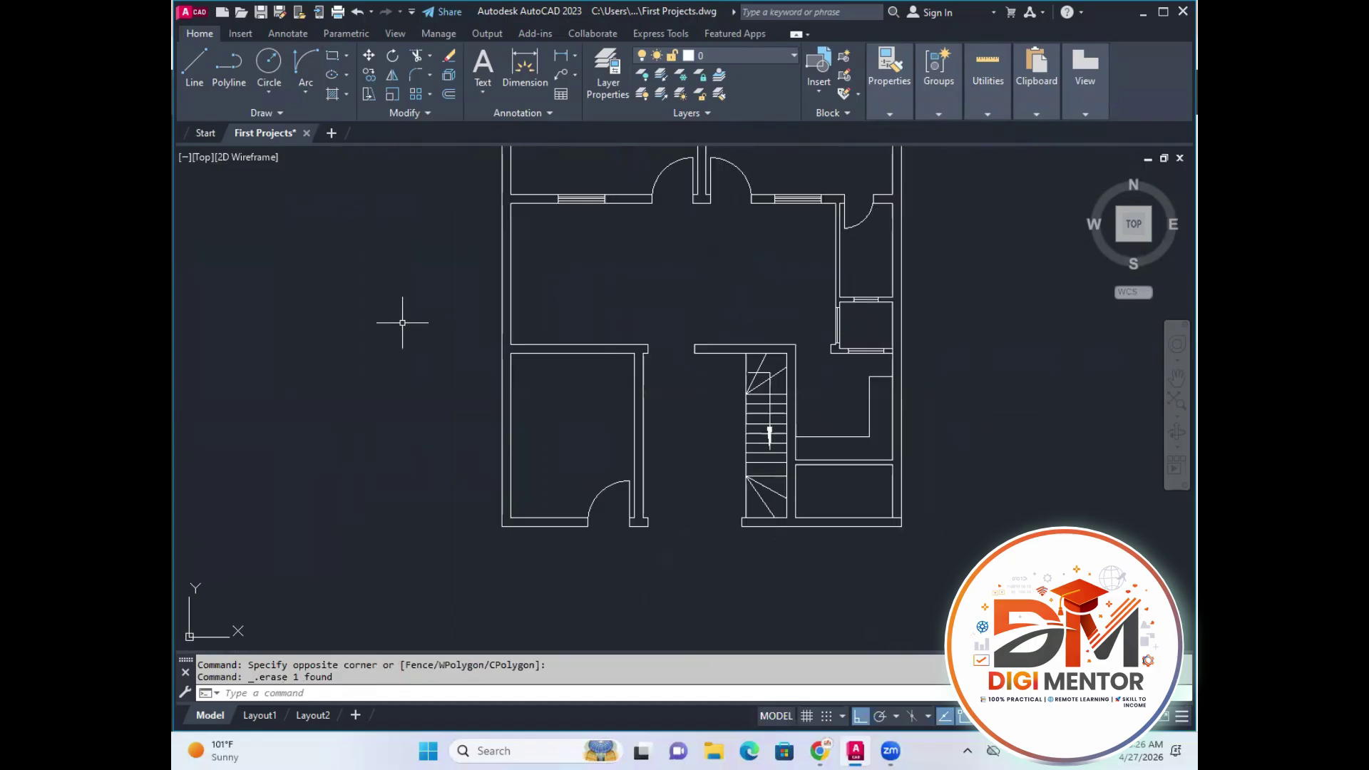
click(268, 62)
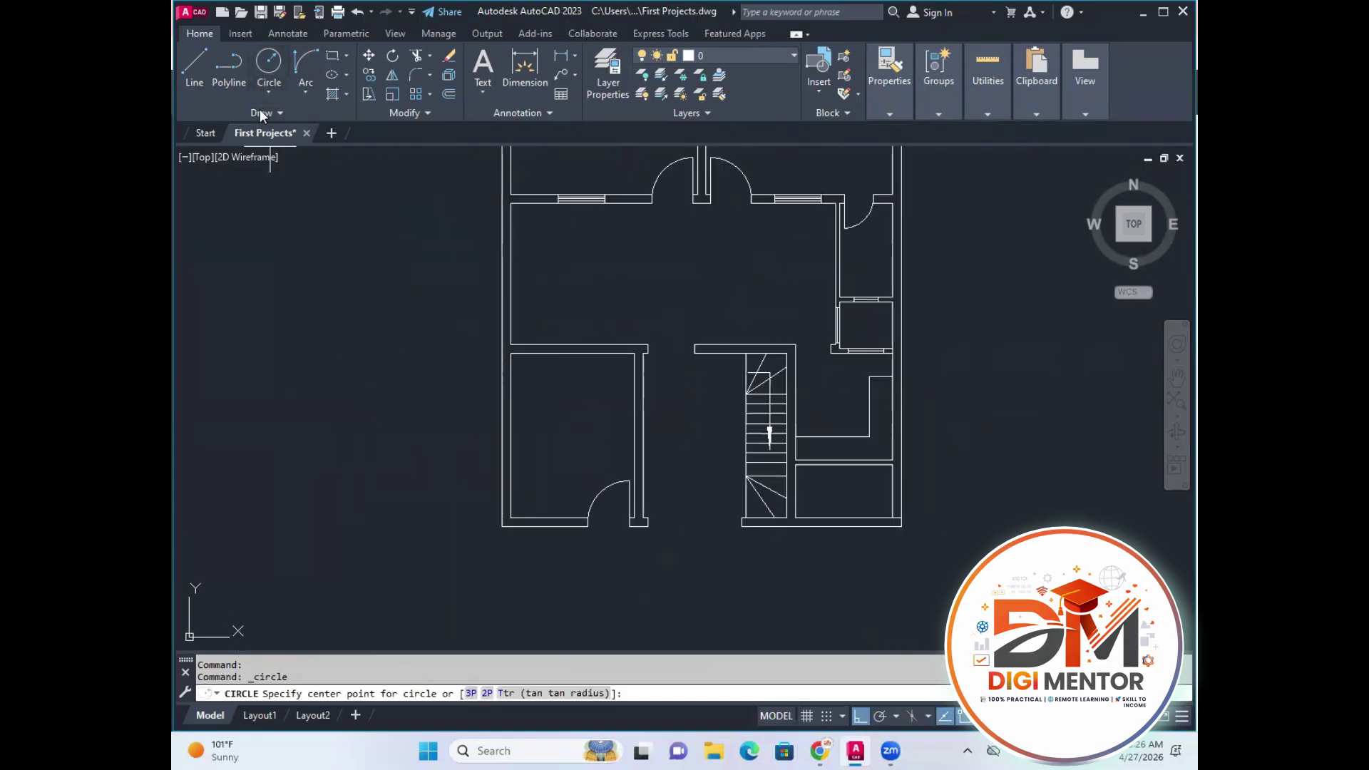
click(262, 91)
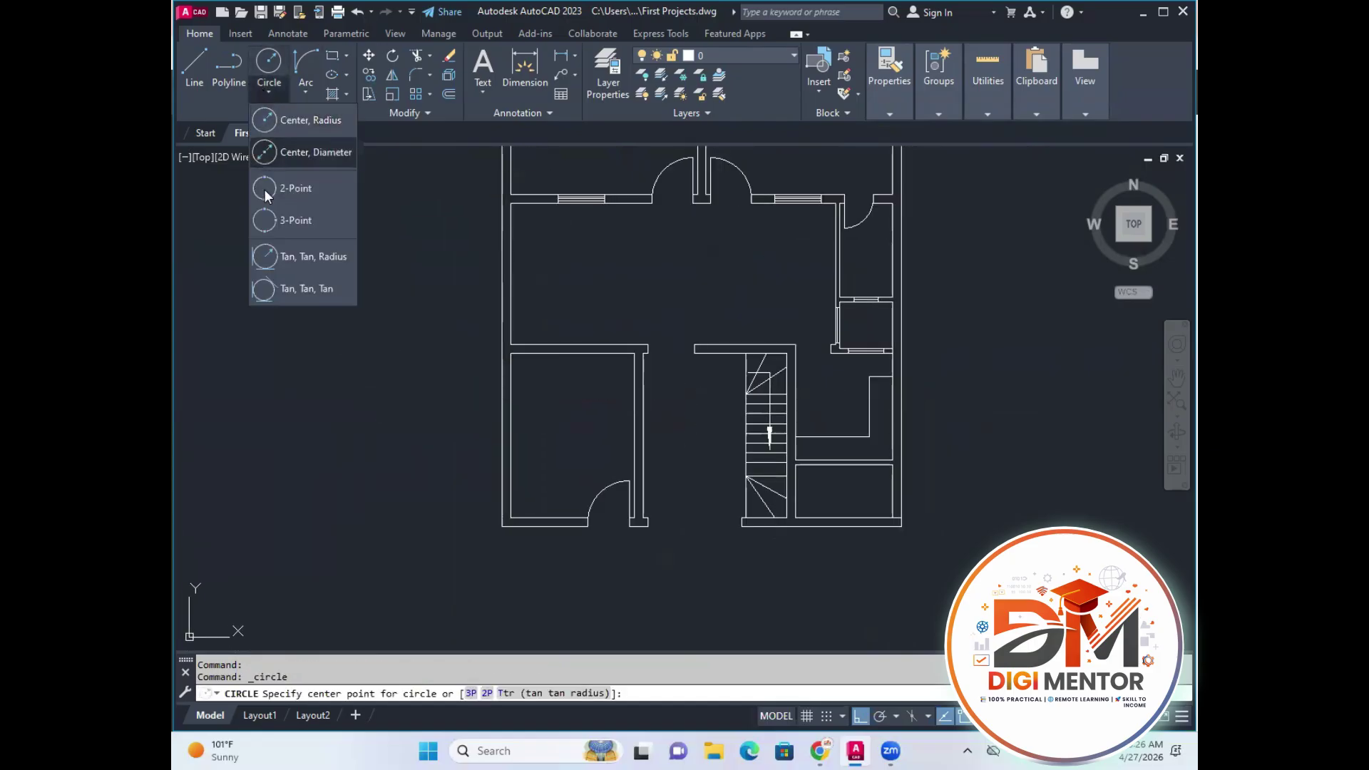
click(296, 153)
click(364, 369)
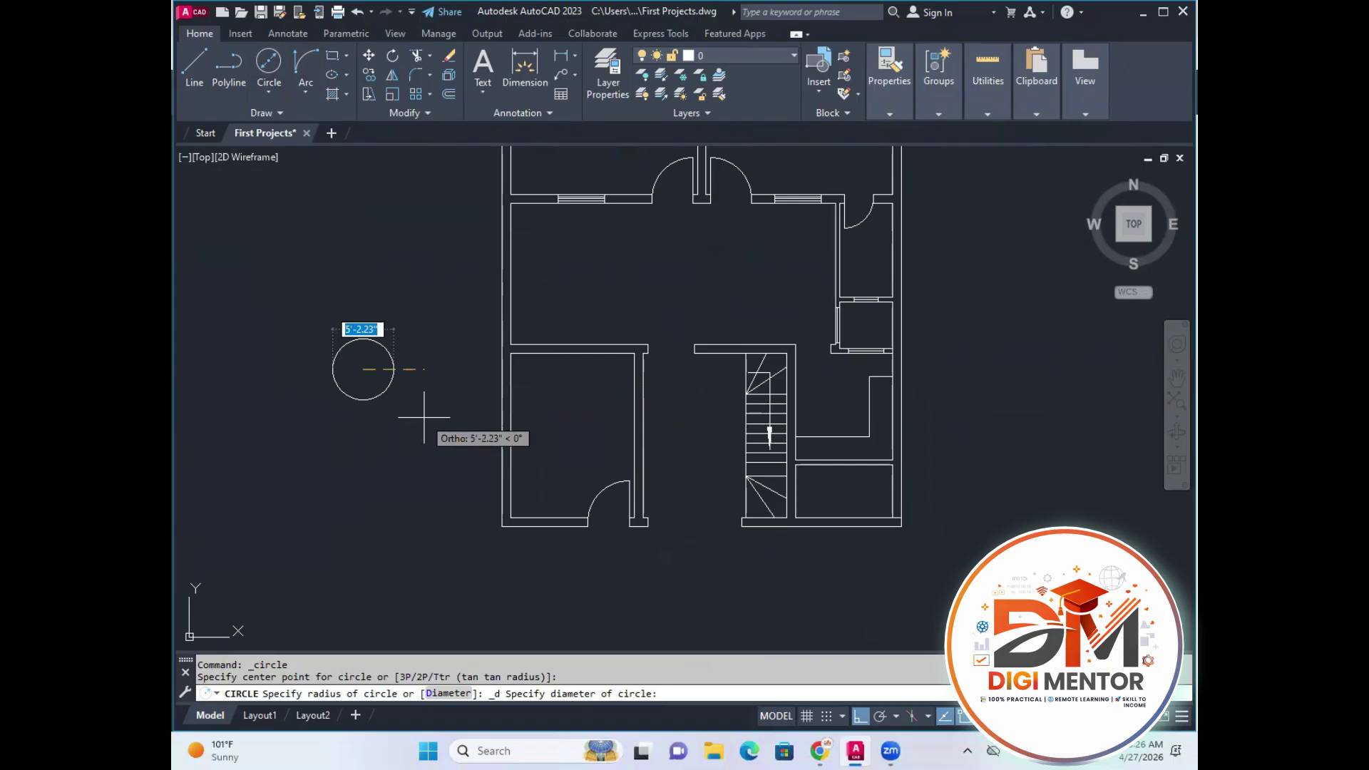
text(2')
key(Return)
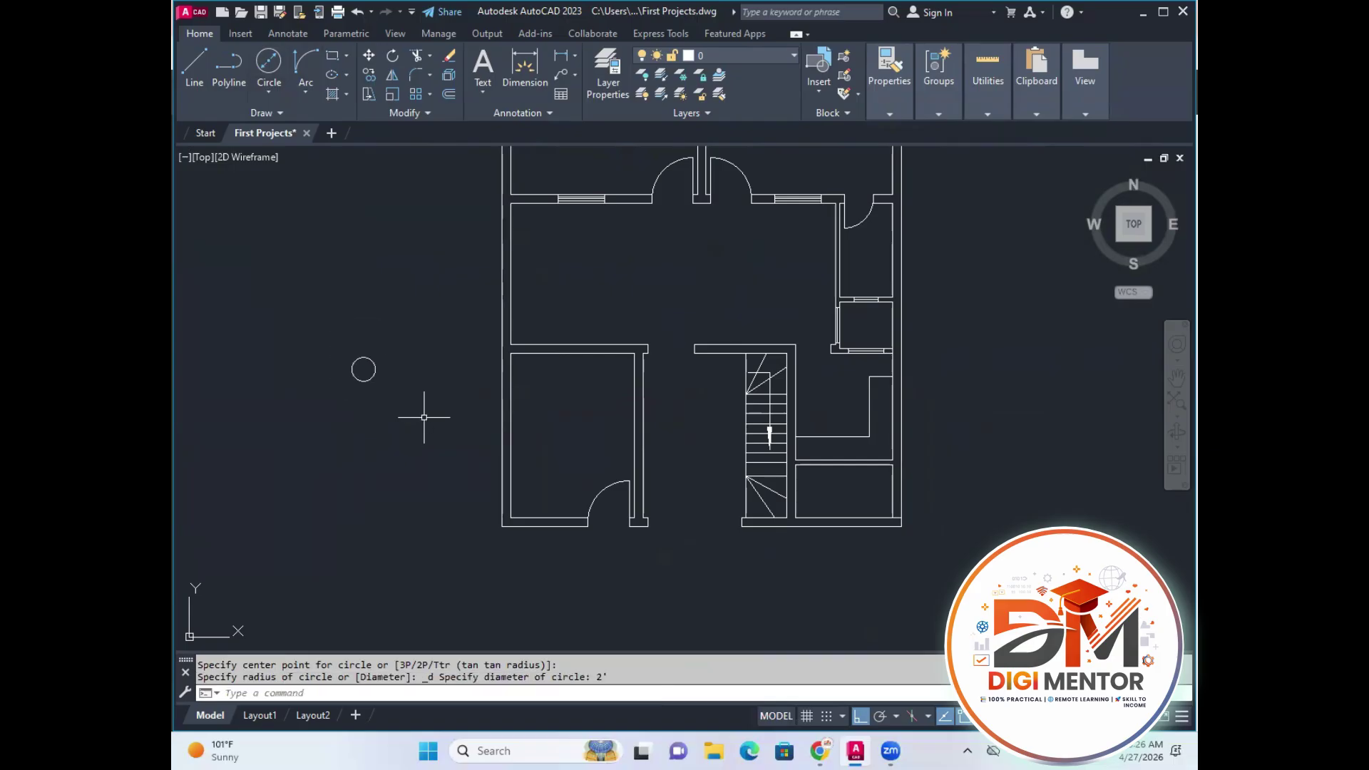
click(390, 324)
click(342, 385)
key(Delete)
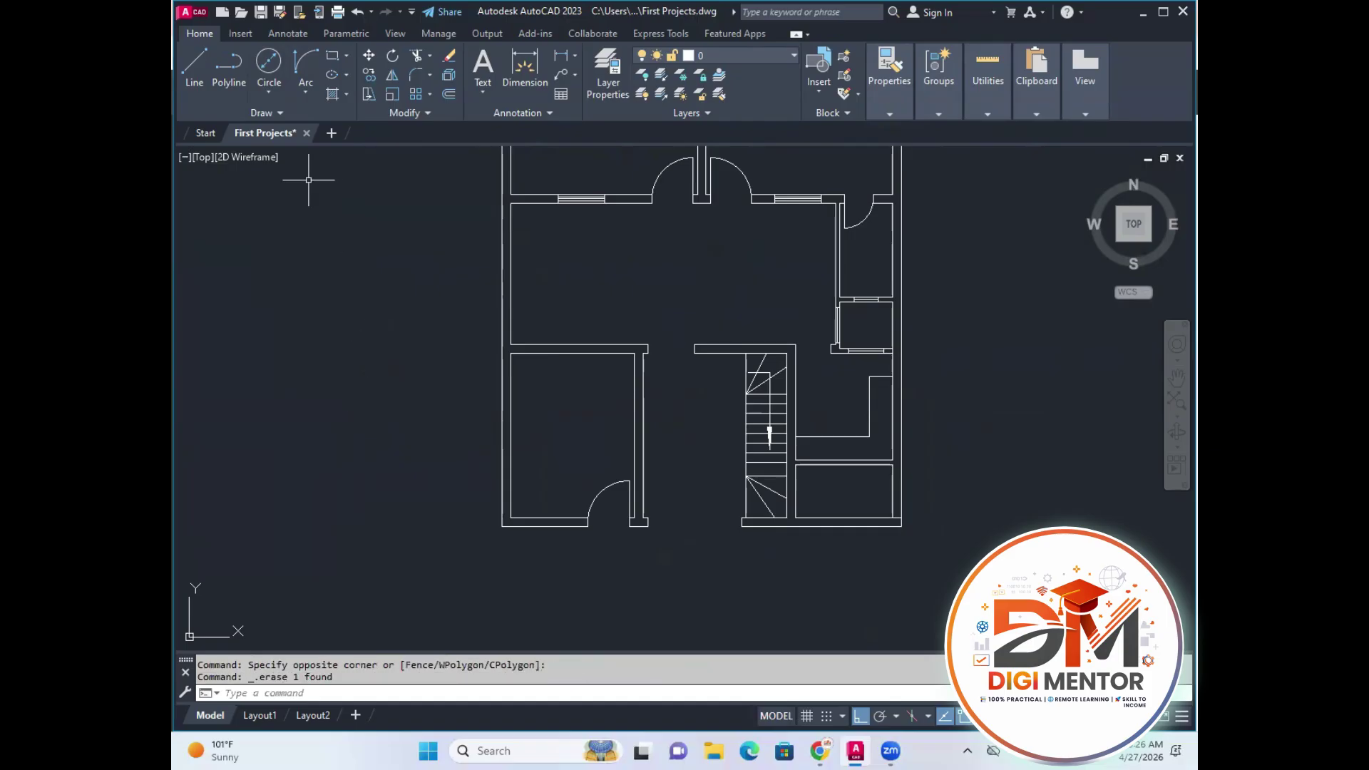
Draw a Center, Diameter circle 4' across in the empty area outside the floor plan's left wall.
click(268, 95)
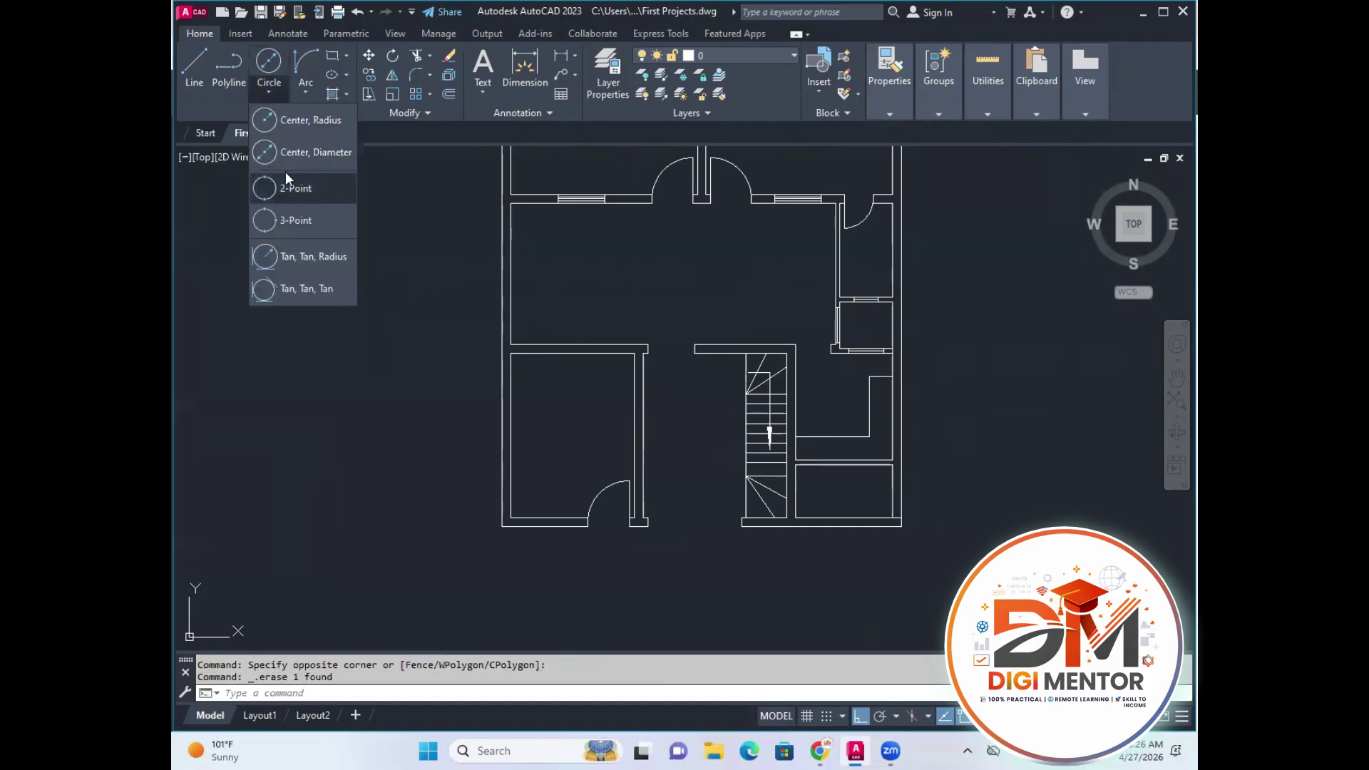
click(296, 153)
click(355, 384)
text(4')
key(Return)
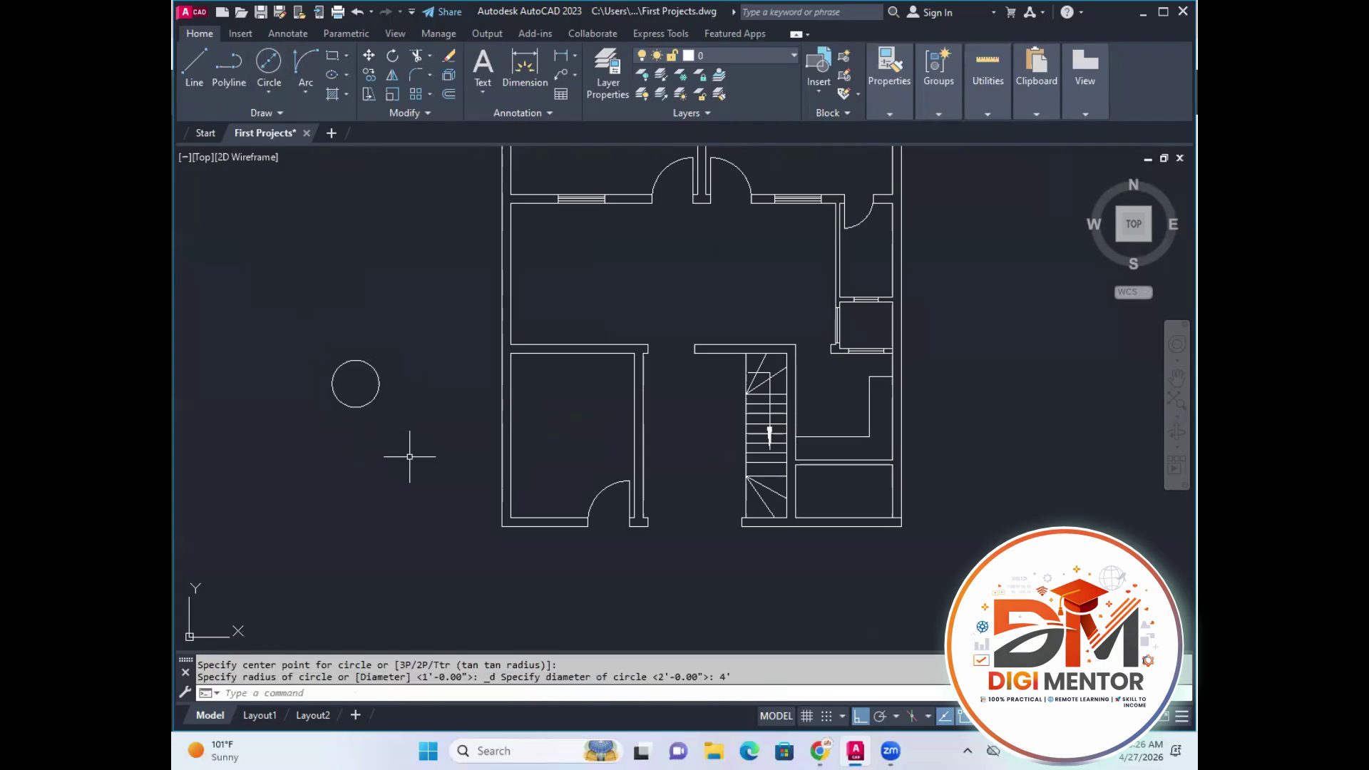
Draw connected lines from the circle's top quadrant to its center and out to its right quadrant.
click(194, 68)
scroll(353, 378, up, 5)
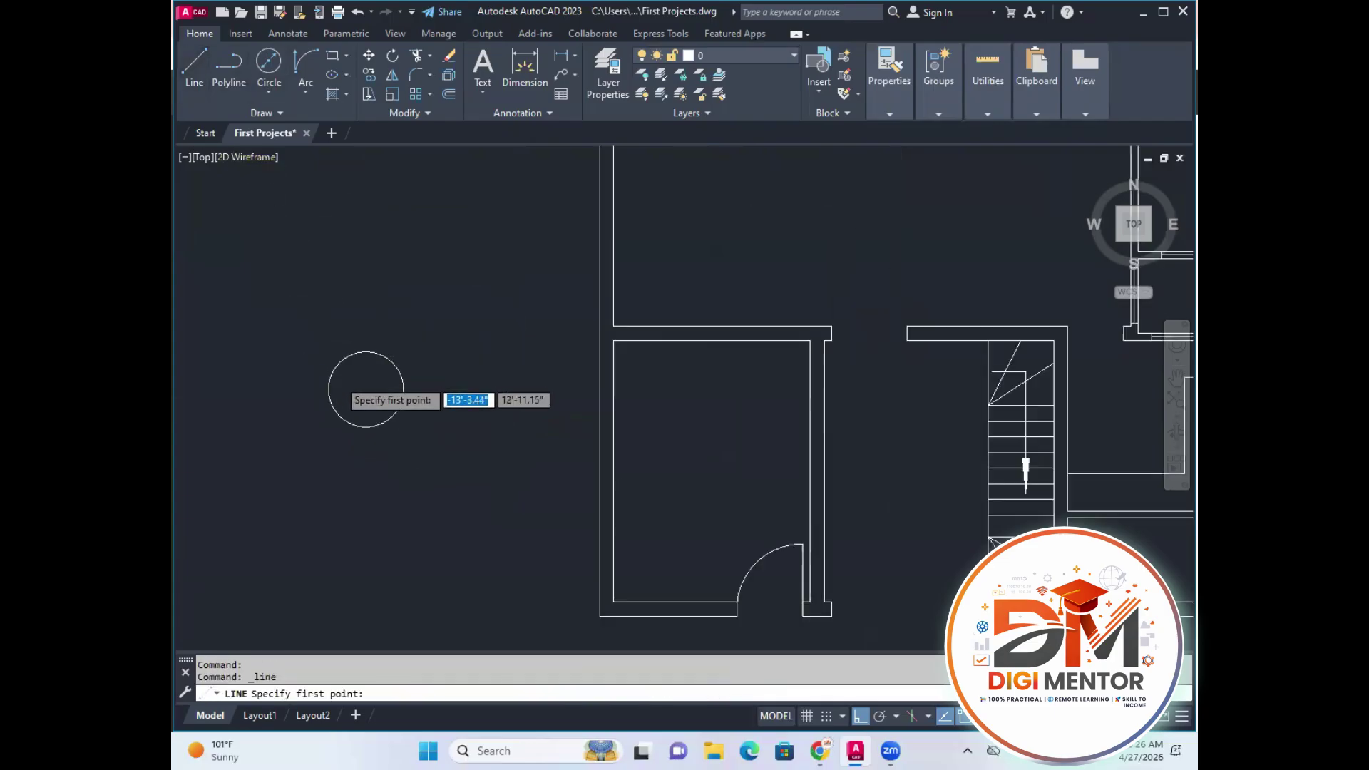
click(381, 394)
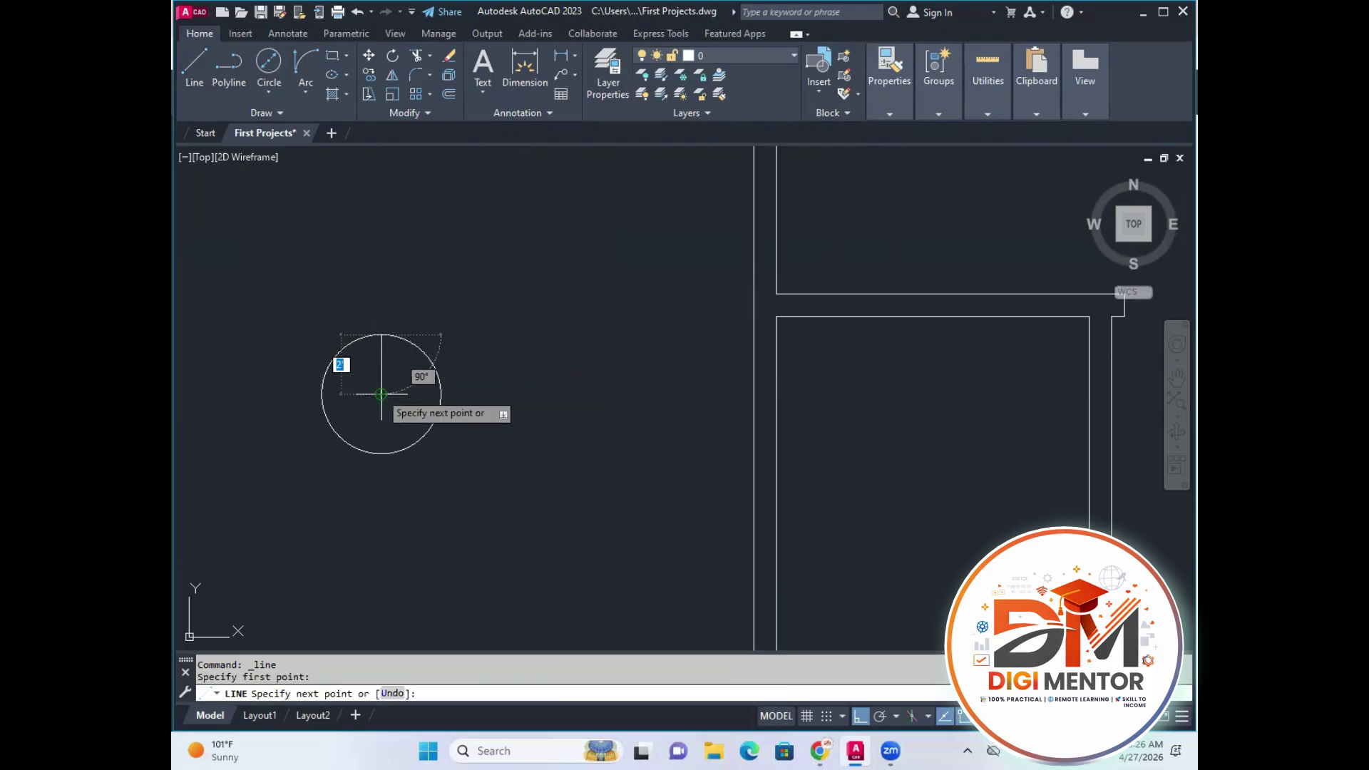
click(441, 394)
key(Escape)
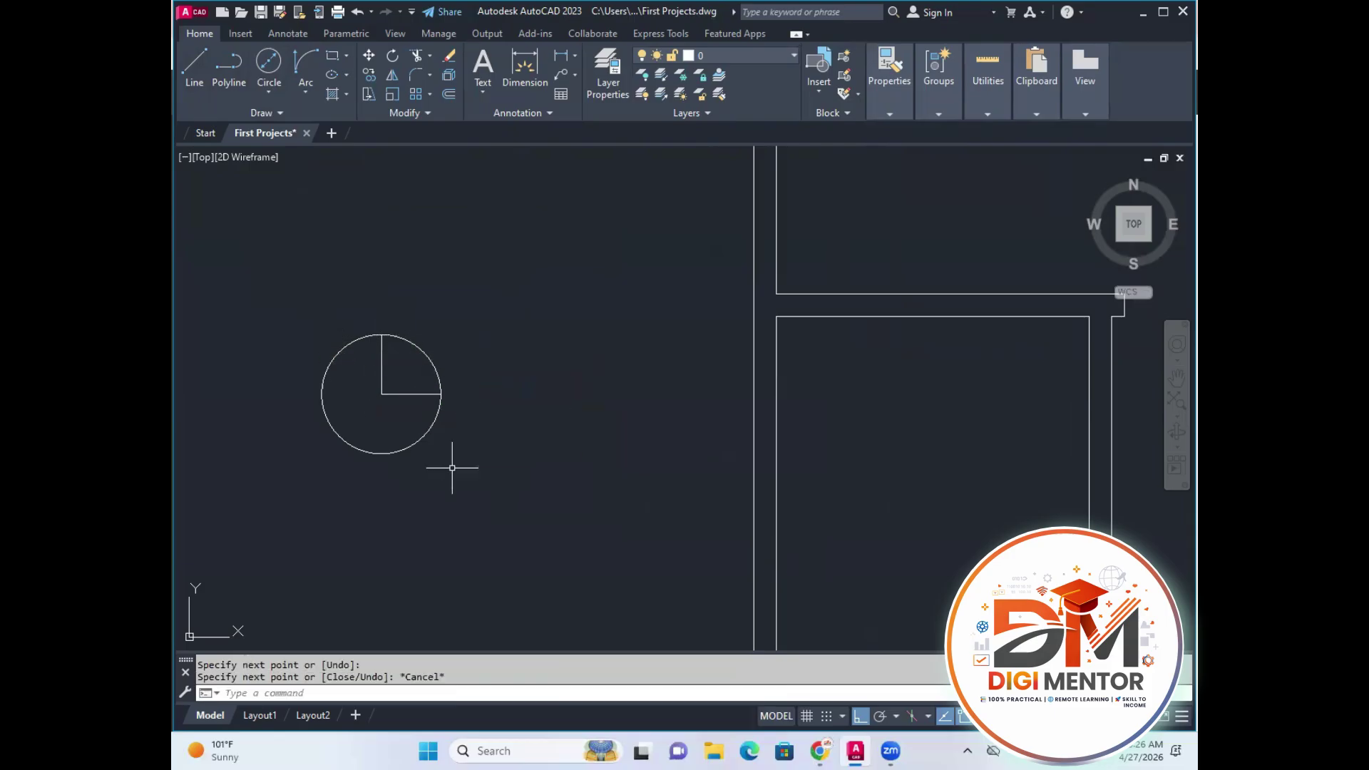
Trim away the rest of the circle, leaving only the upper-right quarter enclosed by the two radius lines.
text(tr)
key(Return)
click(399, 452)
key(Escape)
key(Escape)
middle_drag(414, 449, 441, 490)
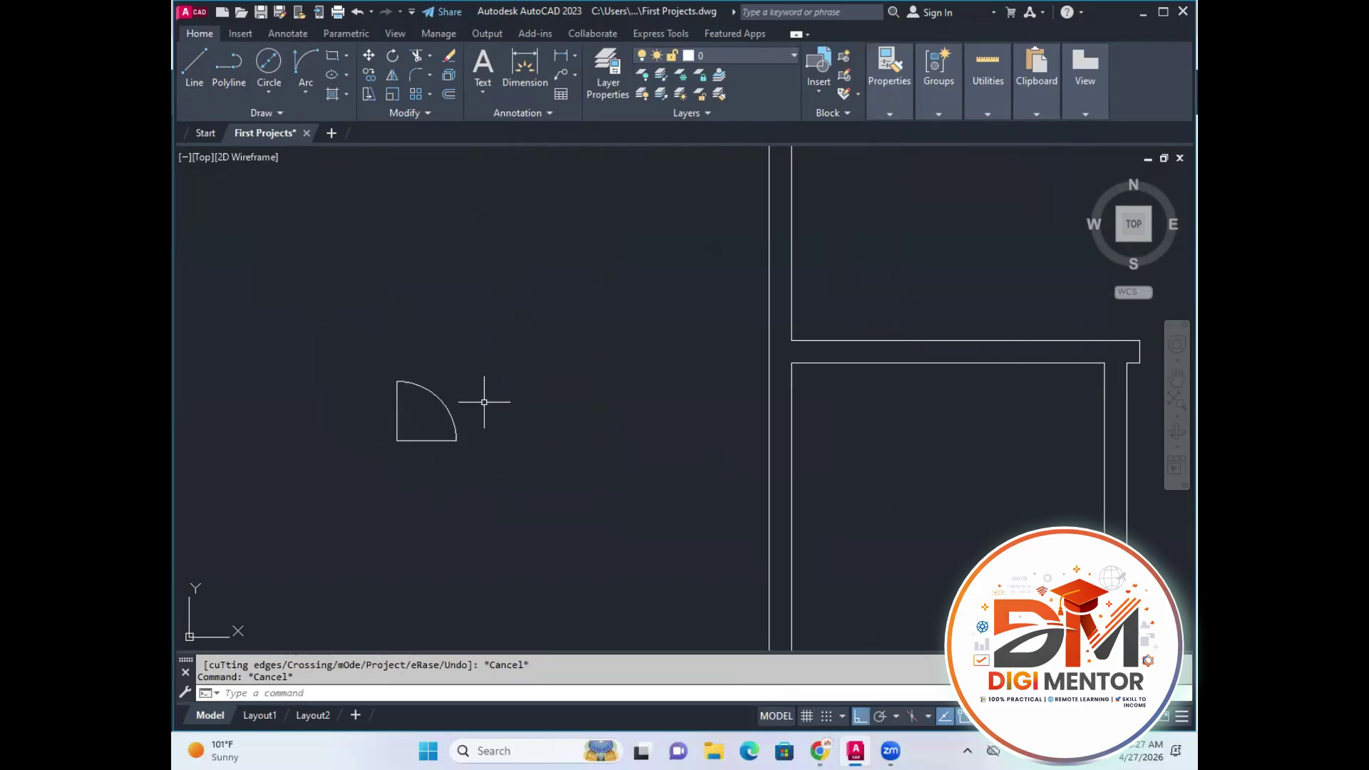
Draw a second circle with a 4' diameter between the quarter circle and the plan's left wall.
click(269, 64)
click(618, 402)
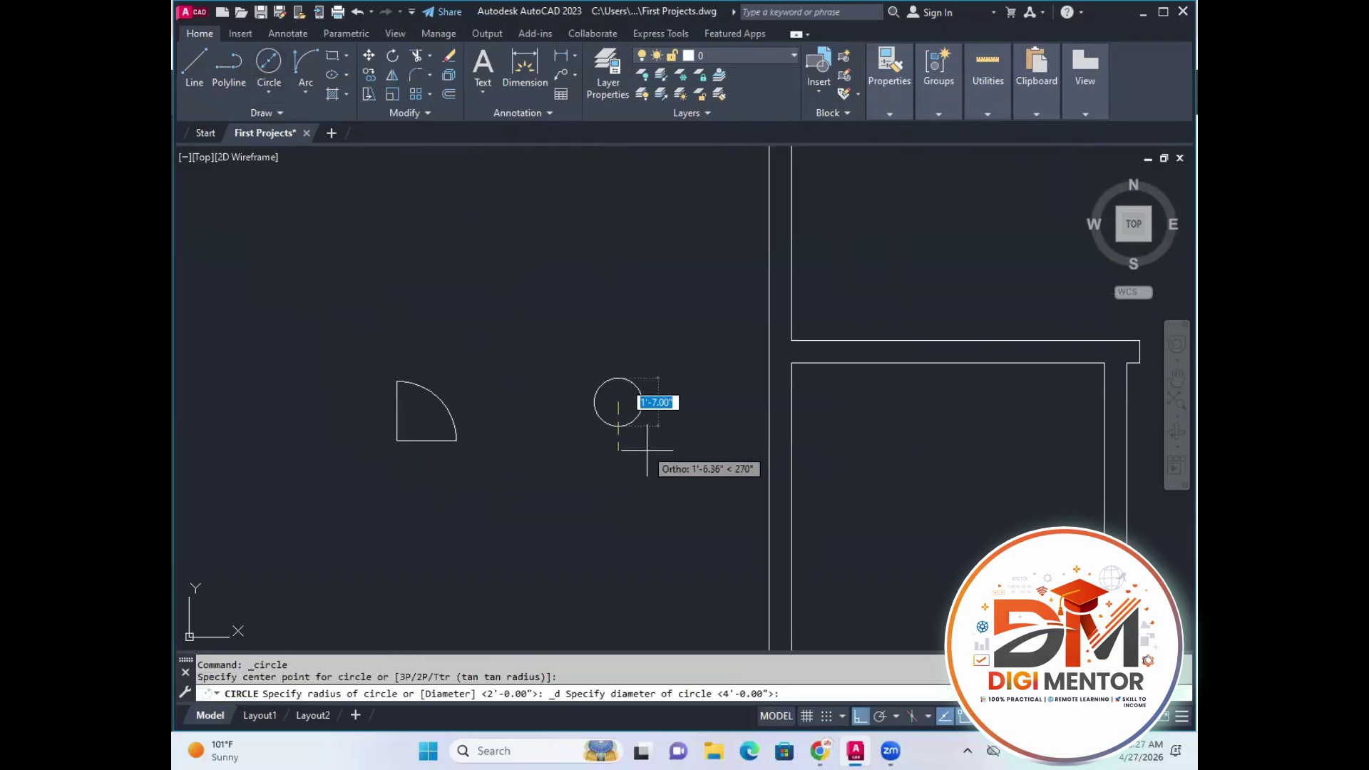
text(4)
key(Return)
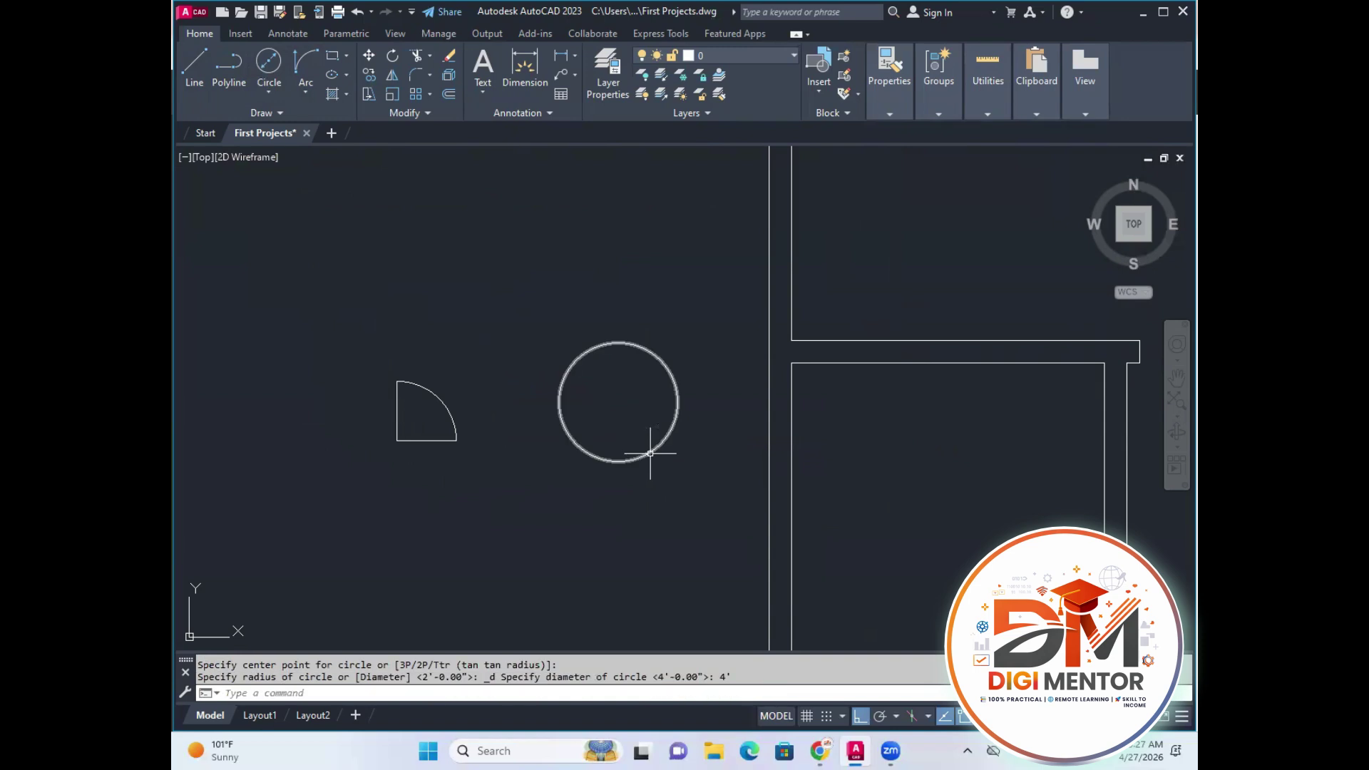
Draw connected lines from the second circle's top quadrant to its center and out to its left quadrant.
click(195, 64)
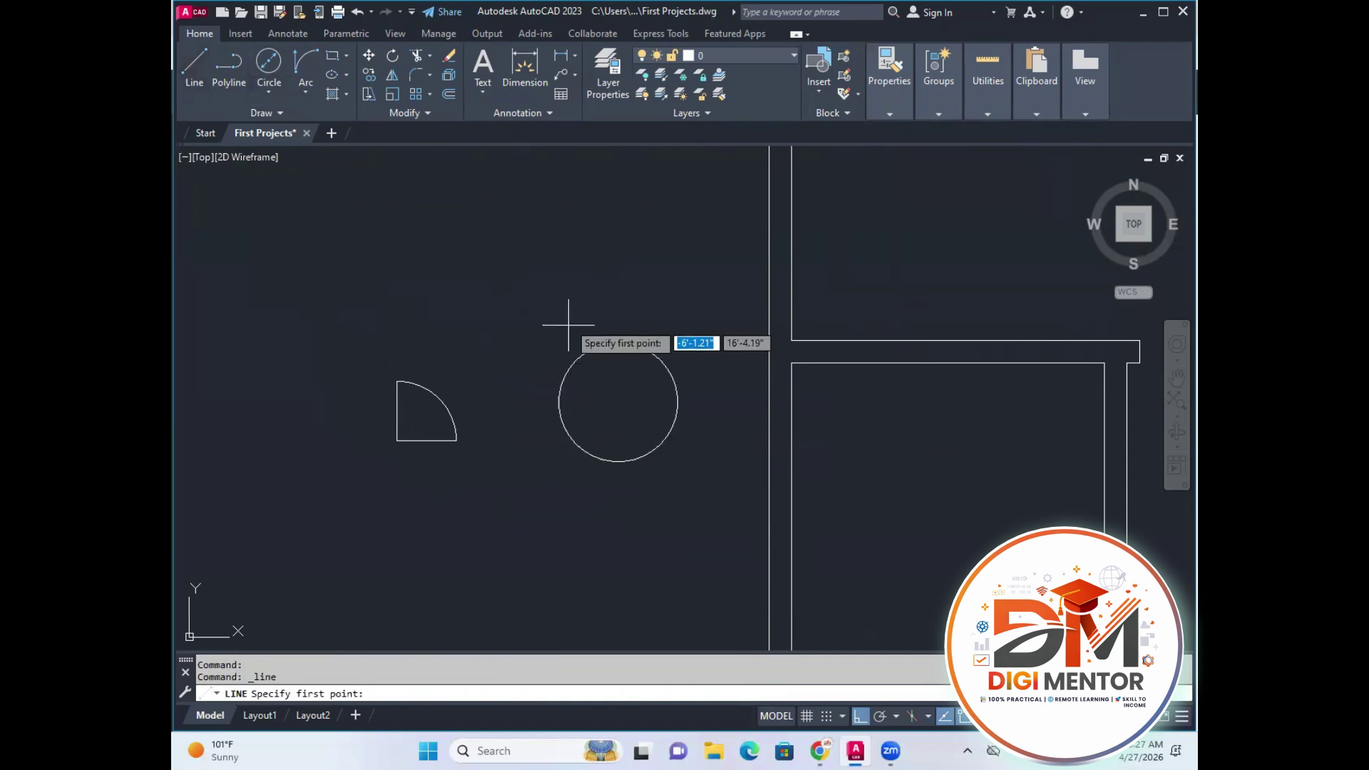
click(619, 342)
click(618, 401)
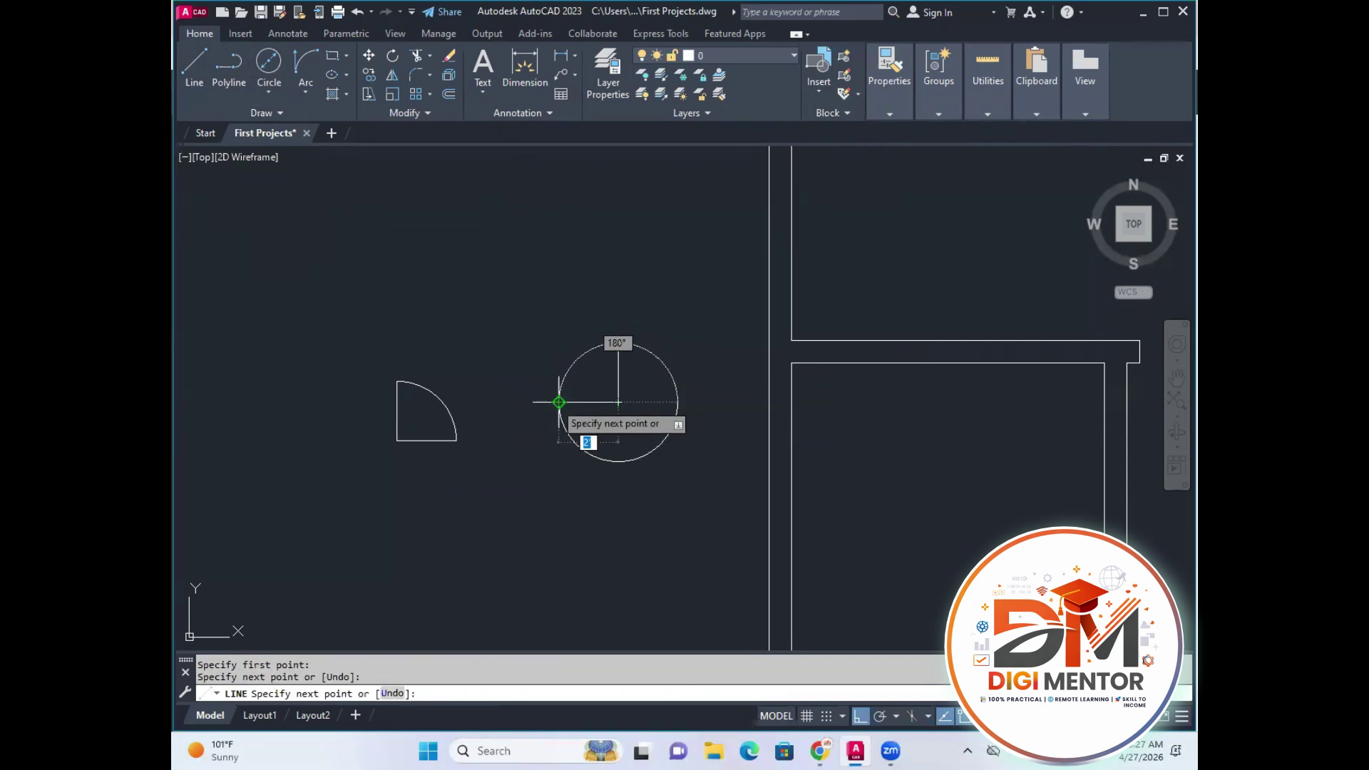
click(559, 403)
key(Escape)
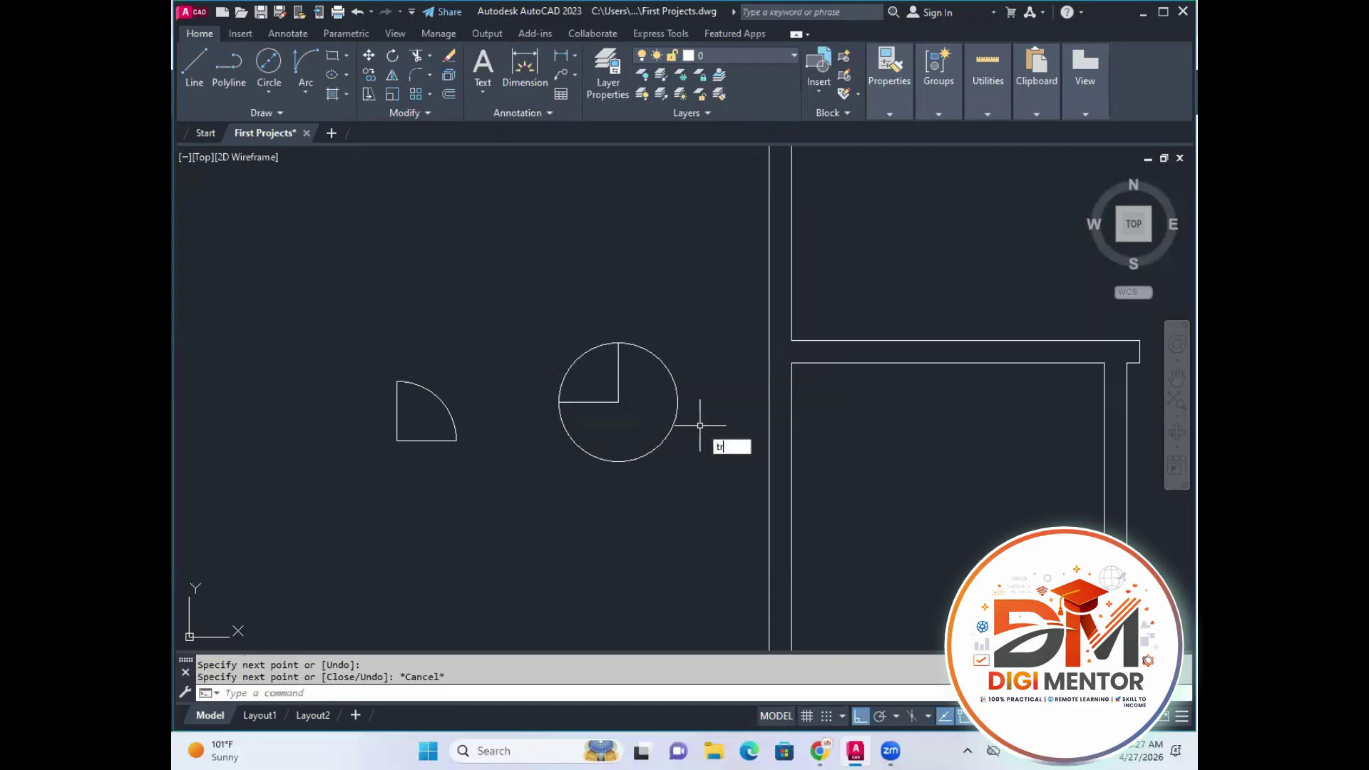
Trim the second circle down to its upper-left quarter between the two radius lines.
key(Return)
click(706, 374)
click(670, 421)
click(670, 421)
click(676, 454)
key(Escape)
Move the upper-left quarter shape by its lower-left corner onto the lower-right corner of the first quarter shape.
text(m)
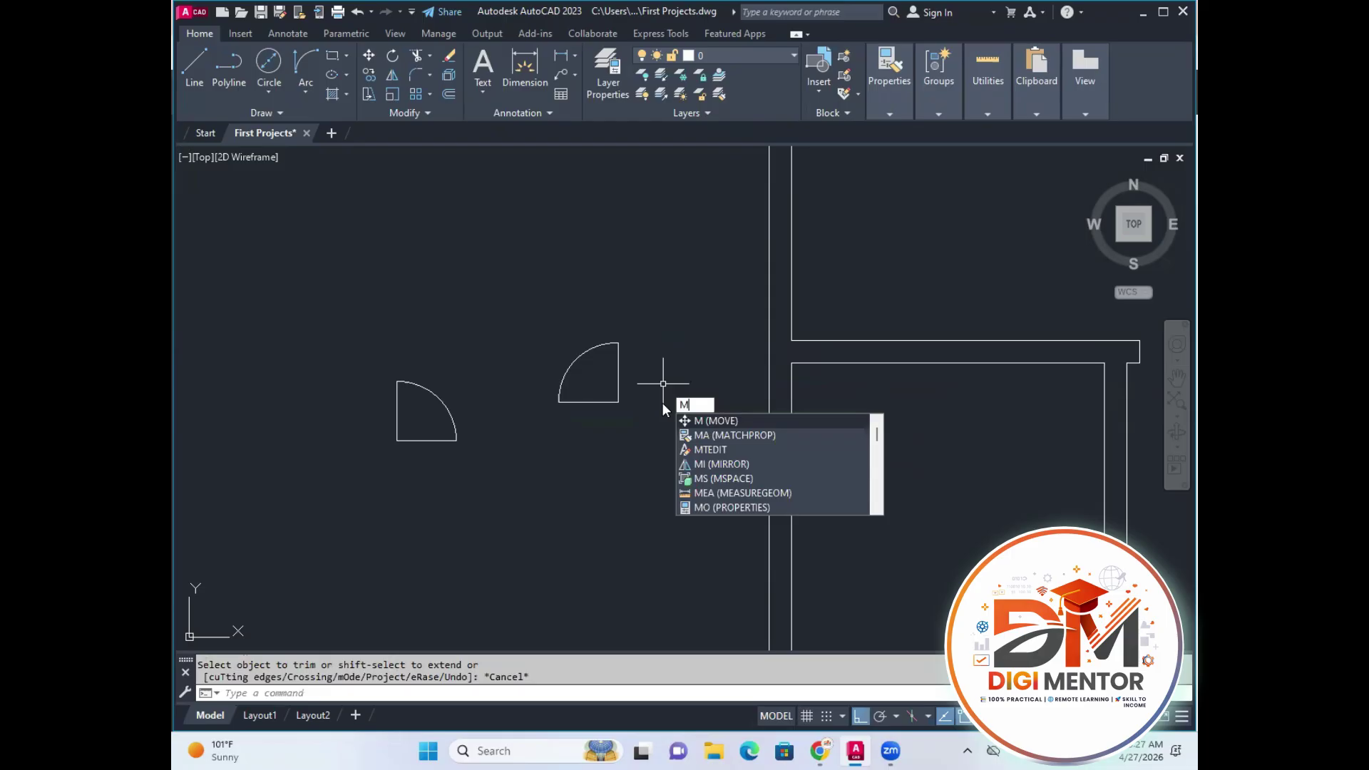
key(Return)
click(655, 300)
click(556, 405)
key(Return)
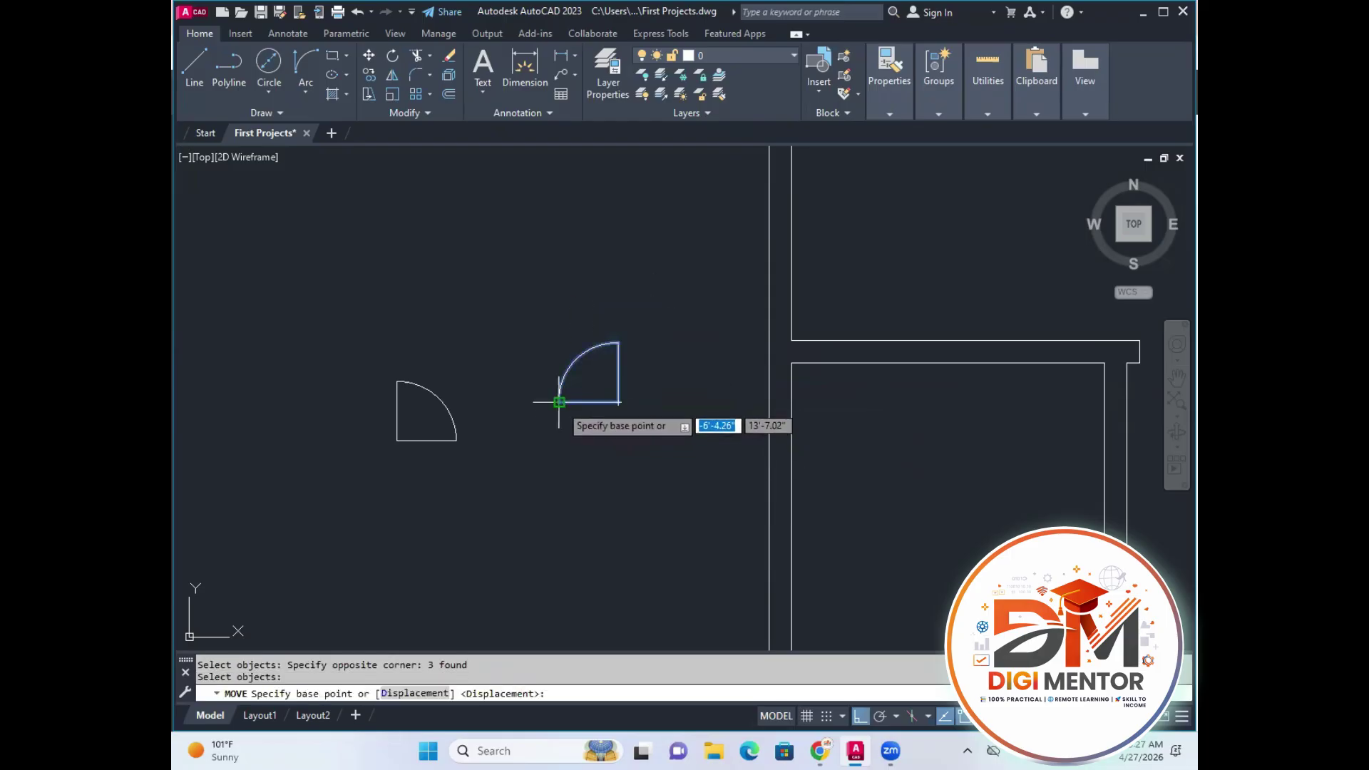
click(559, 403)
click(456, 440)
scroll(464, 456, up, 3)
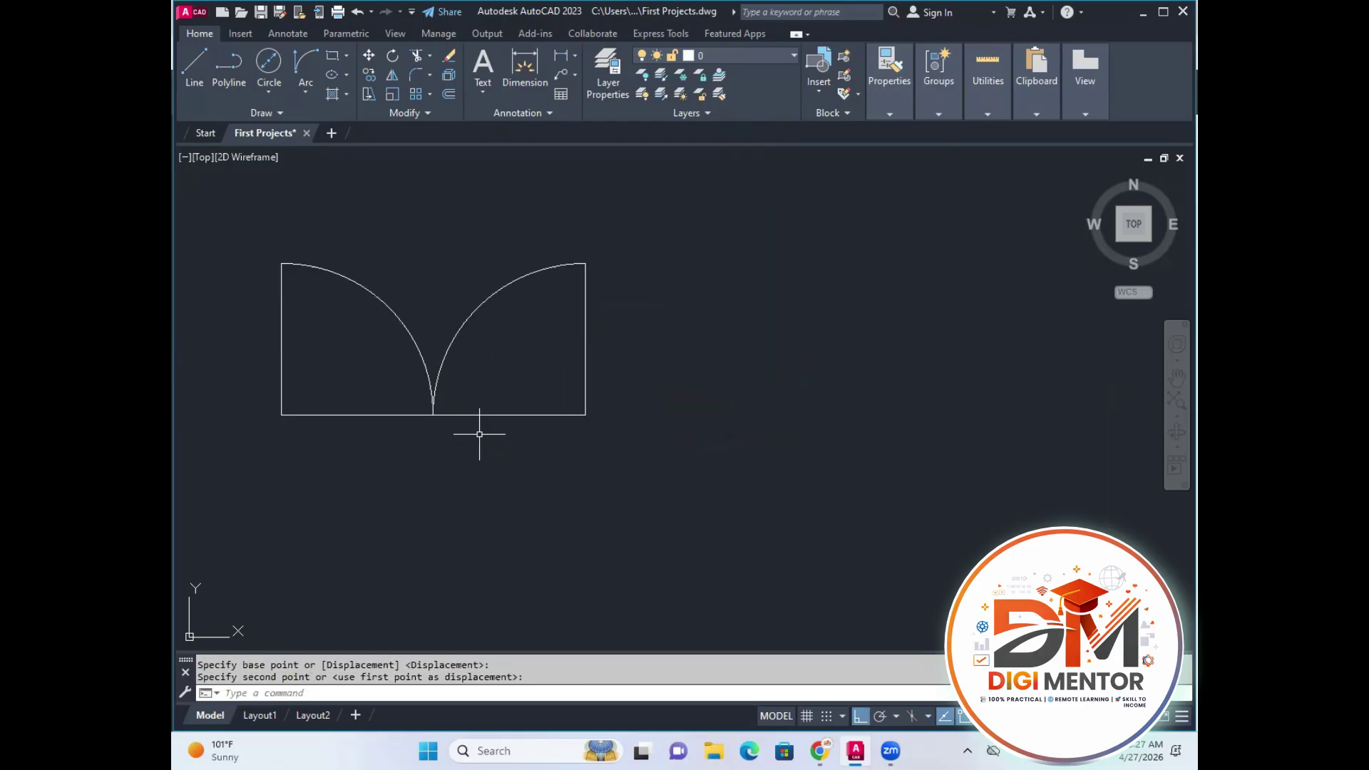
Erase the two horizontal base lines beneath the joined quarter arcs to leave a double-door symbol.
click(519, 386)
click(478, 443)
key(Delete)
click(367, 364)
click(339, 435)
key(Delete)
scroll(515, 428, down, 2)
middle_drag(526, 445, 607, 454)
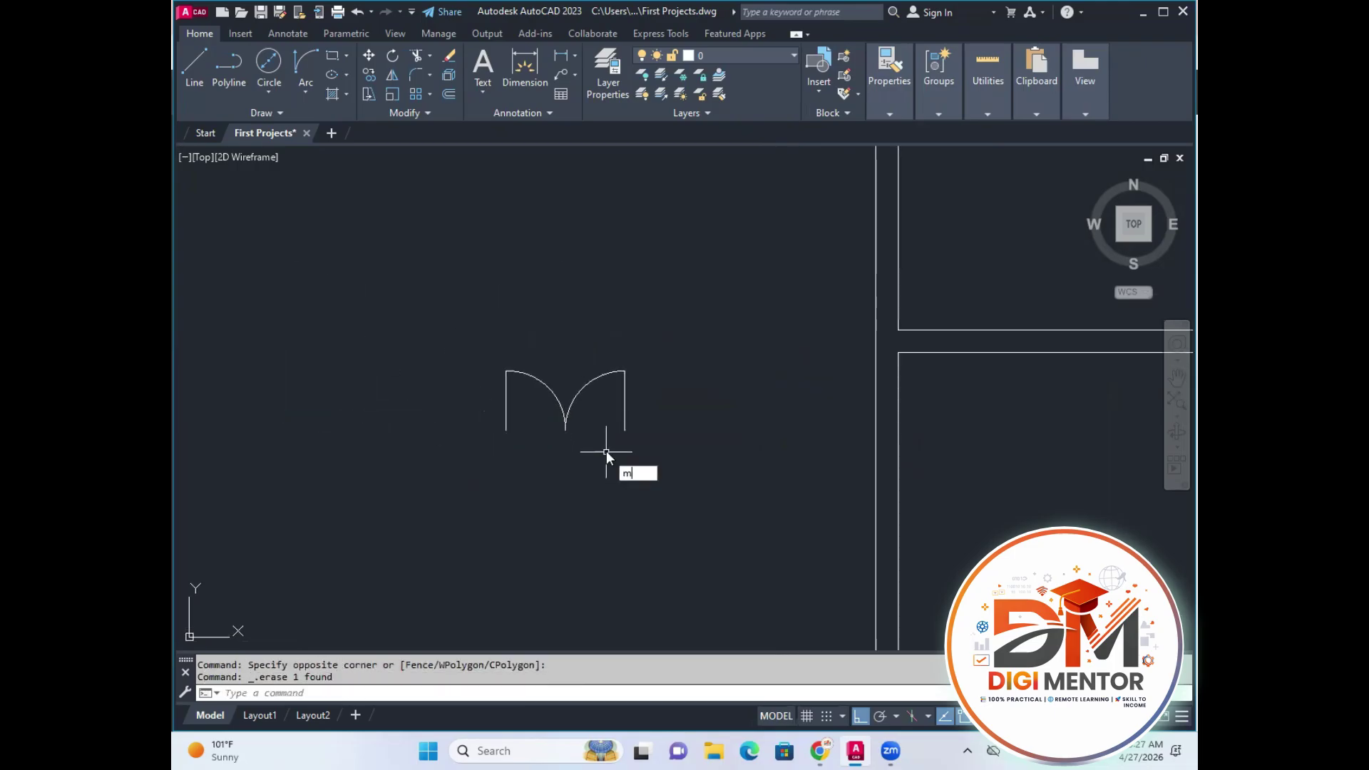
Move the double door by its lower-left endpoint to the left jamb's midpoint of the opening above the central hall.
key(Return)
mouse_move(674, 323)
mouse_down()
mouse_move(597, 413)
mouse_move(480, 464)
mouse_up()
drag(559, 334, 478, 456)
key(Return)
click(505, 431)
scroll(595, 428, down, 5)
scroll(542, 464, up, 7)
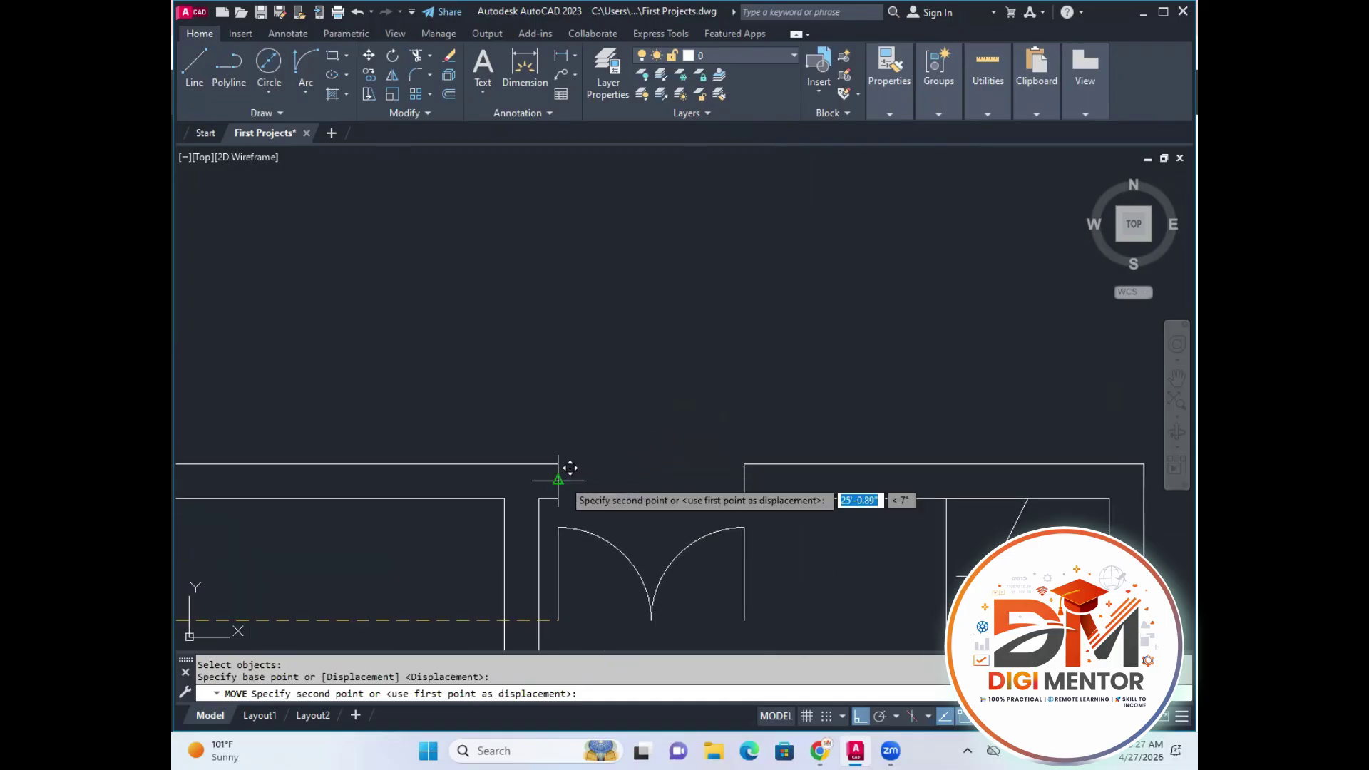
click(559, 479)
Draw a short line across the lower end of the wall between the staircase and the bottom-right room.
scroll(694, 389, down, 3)
middle_drag(688, 433, 690, 318)
scroll(674, 410, down, 4)
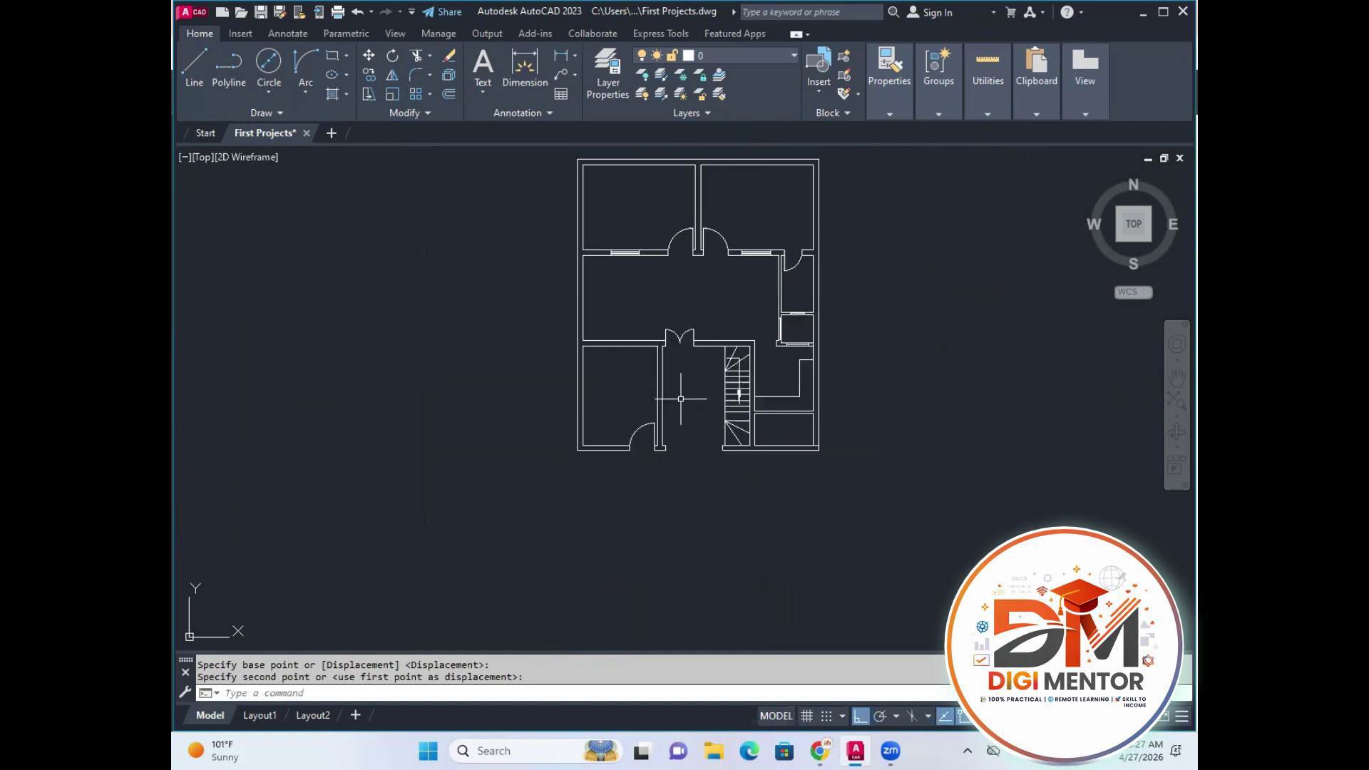
middle_drag(681, 399, 686, 418)
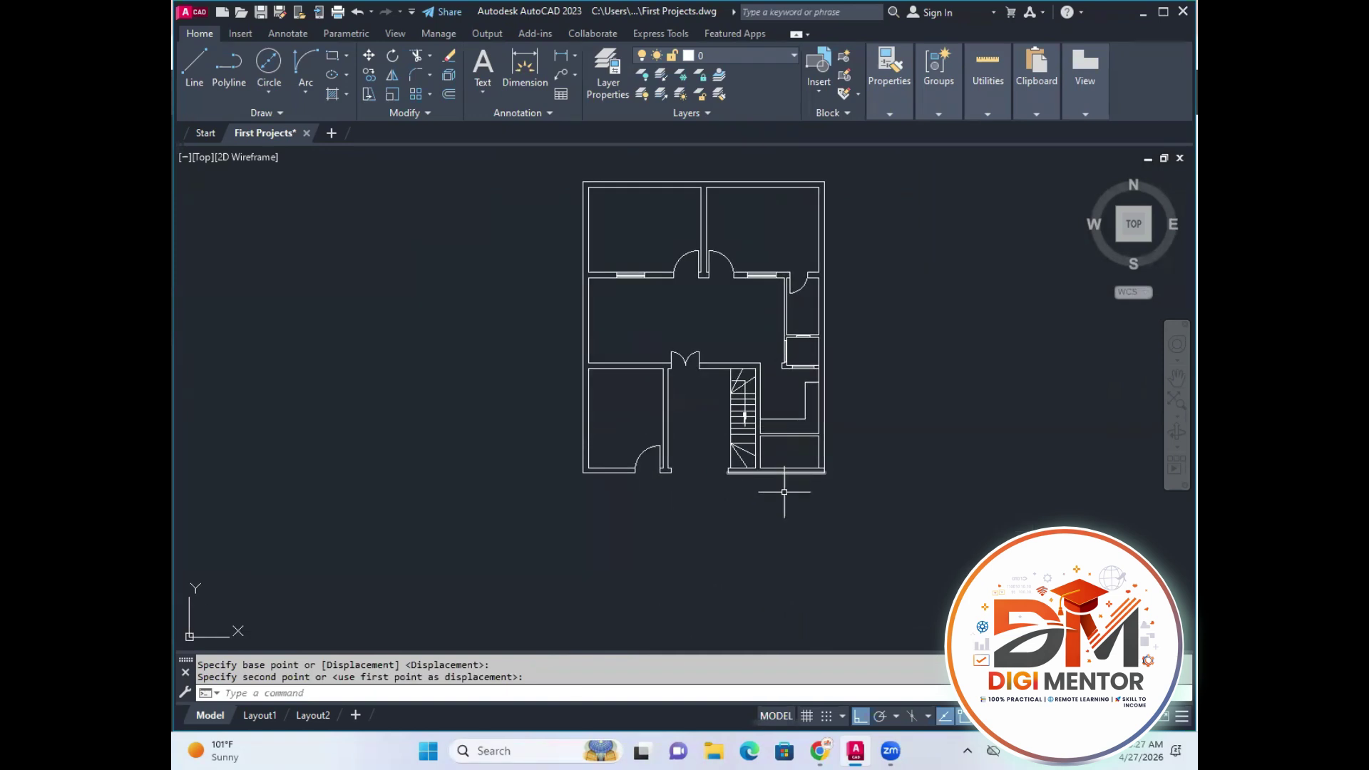
scroll(789, 460, up, 2)
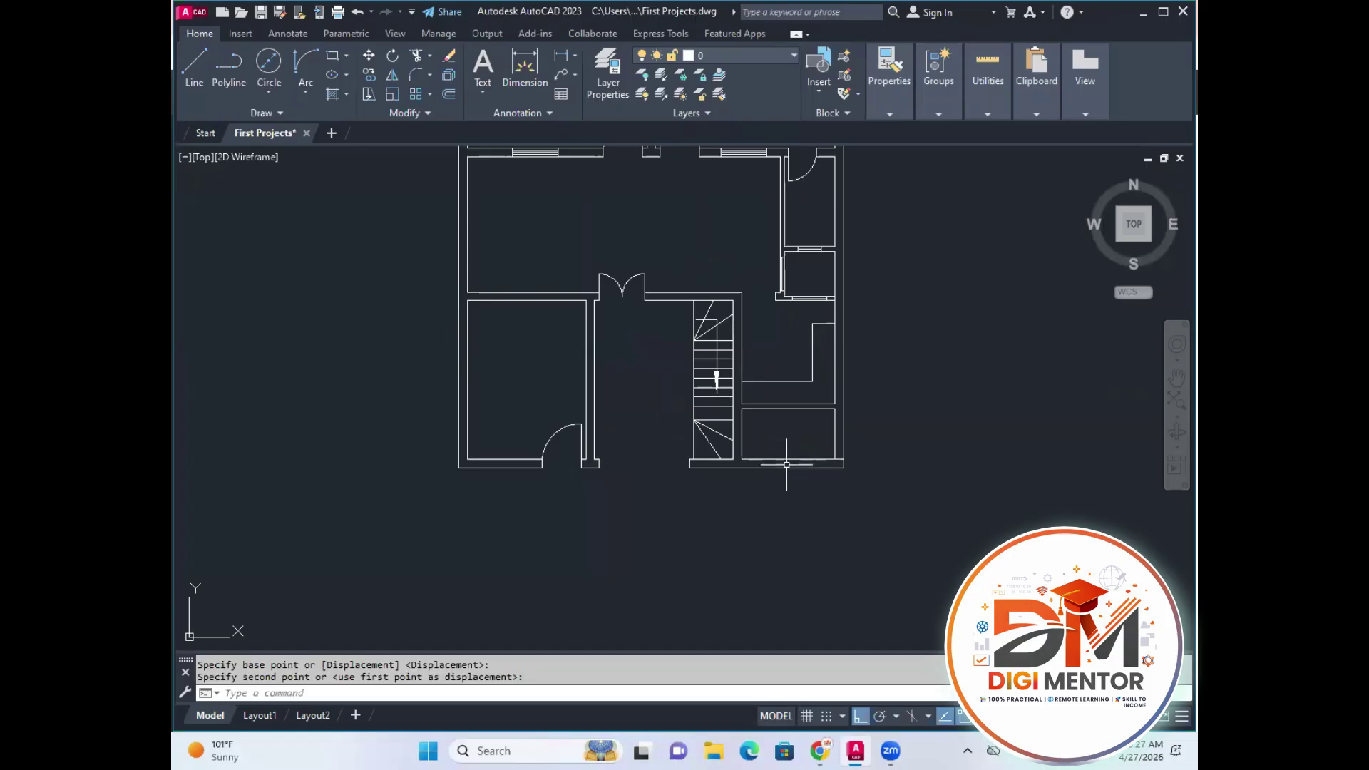
scroll(738, 461, up, 4)
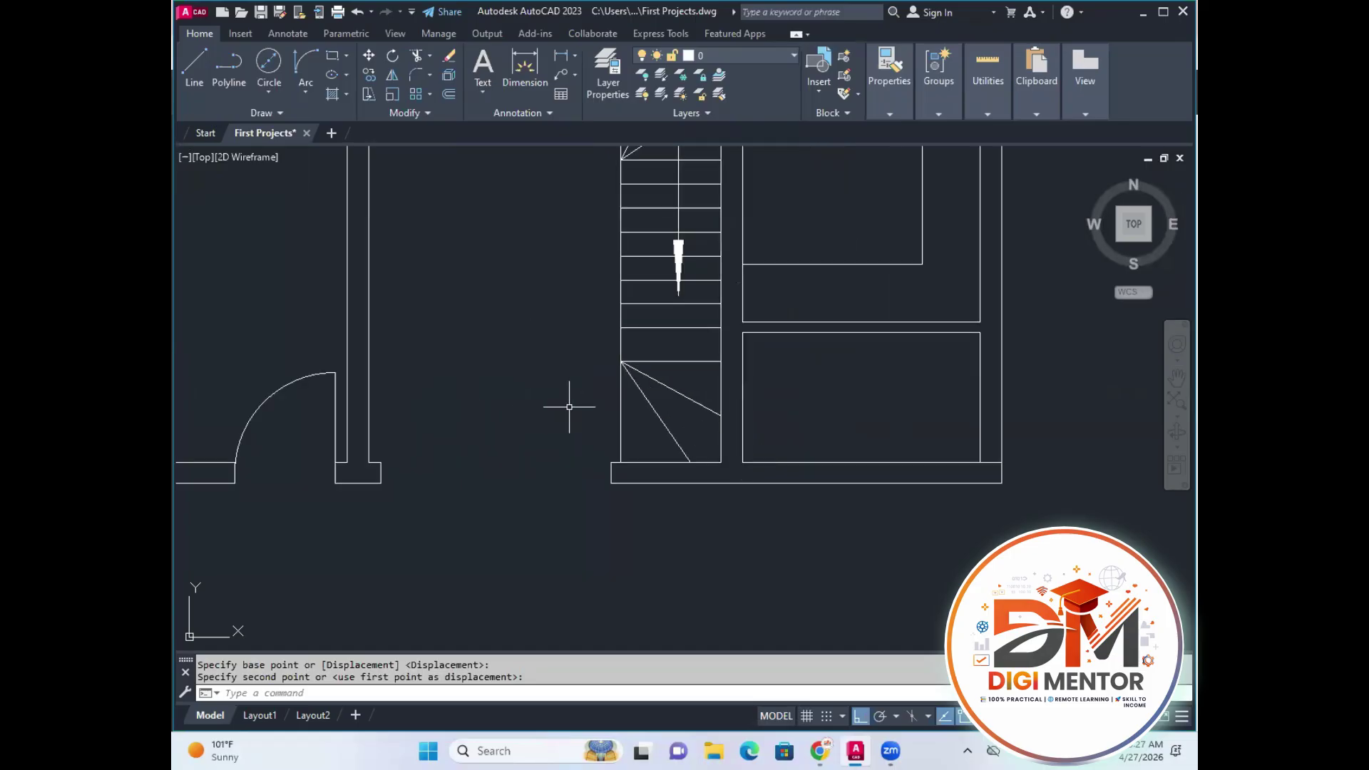
click(203, 81)
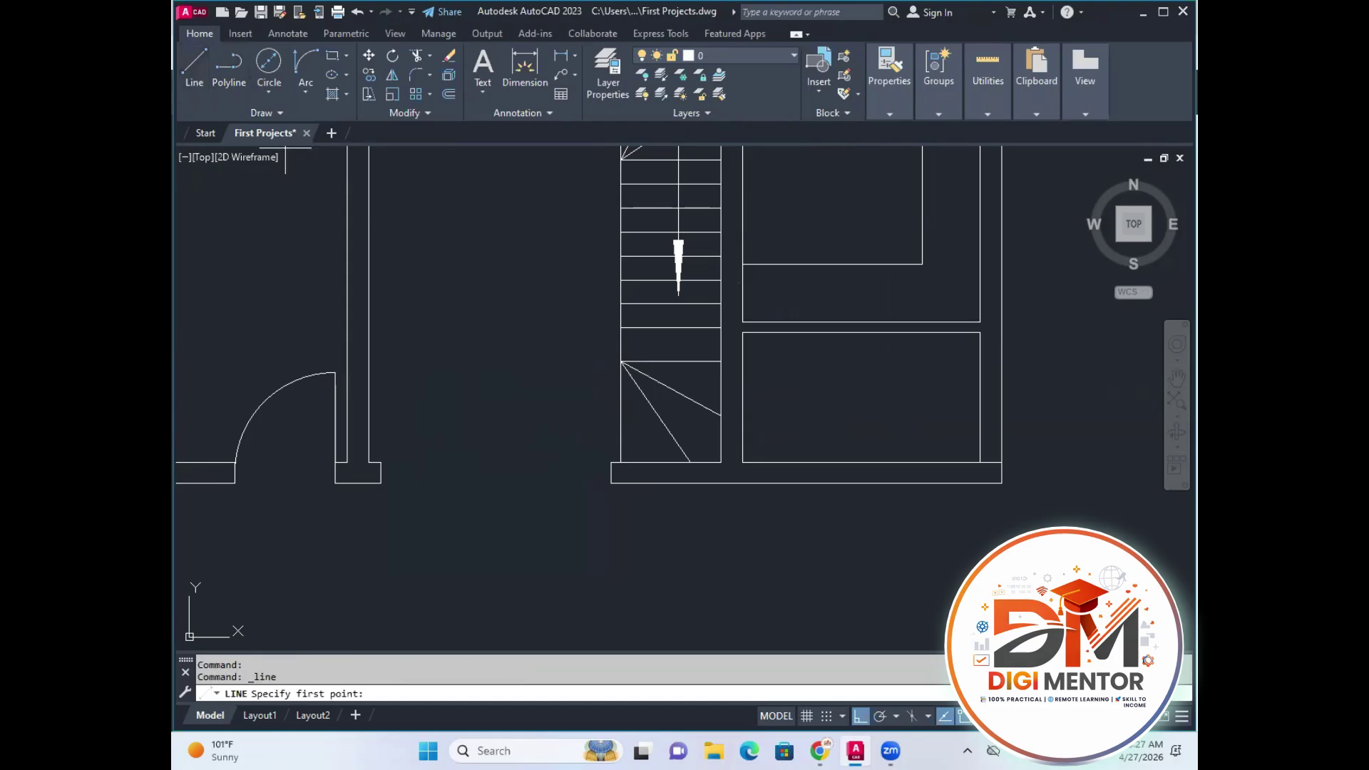
scroll(731, 464, up, 2)
click(728, 451)
click(693, 451)
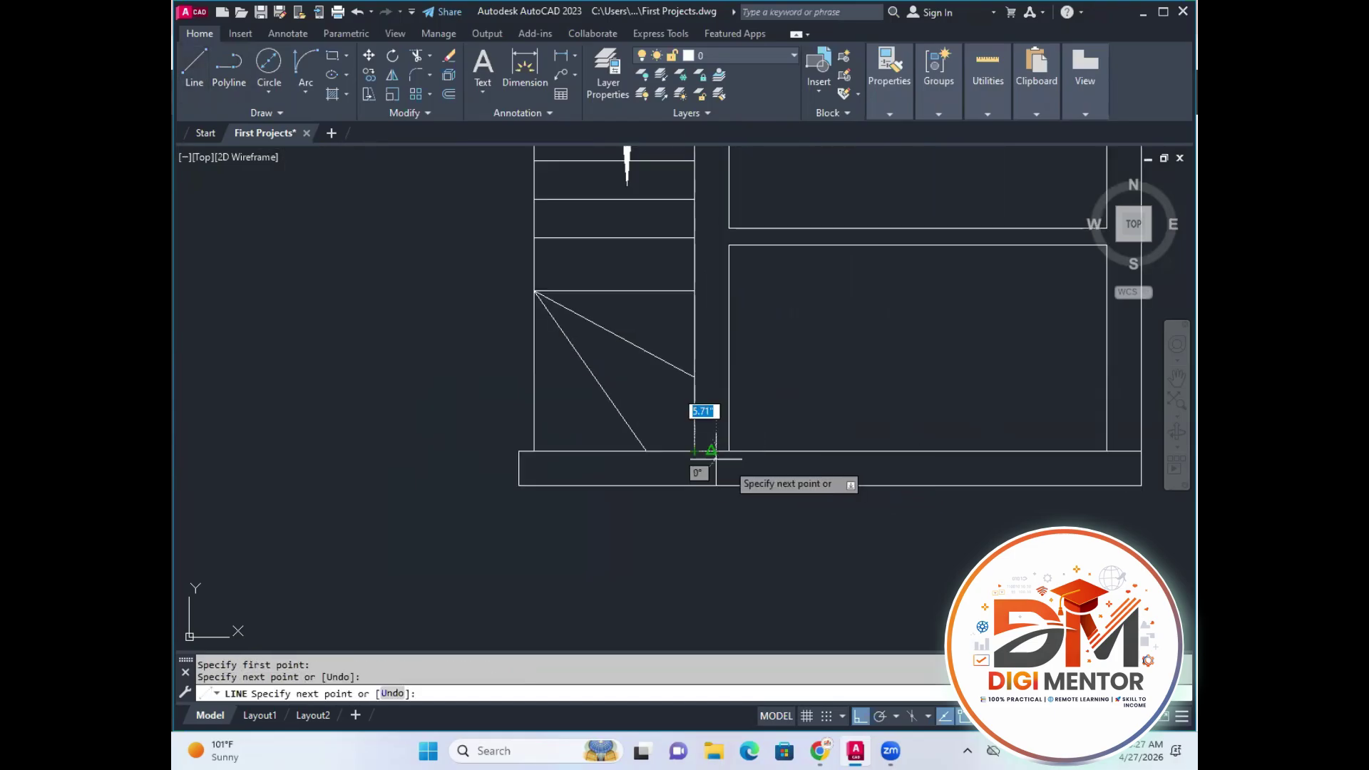
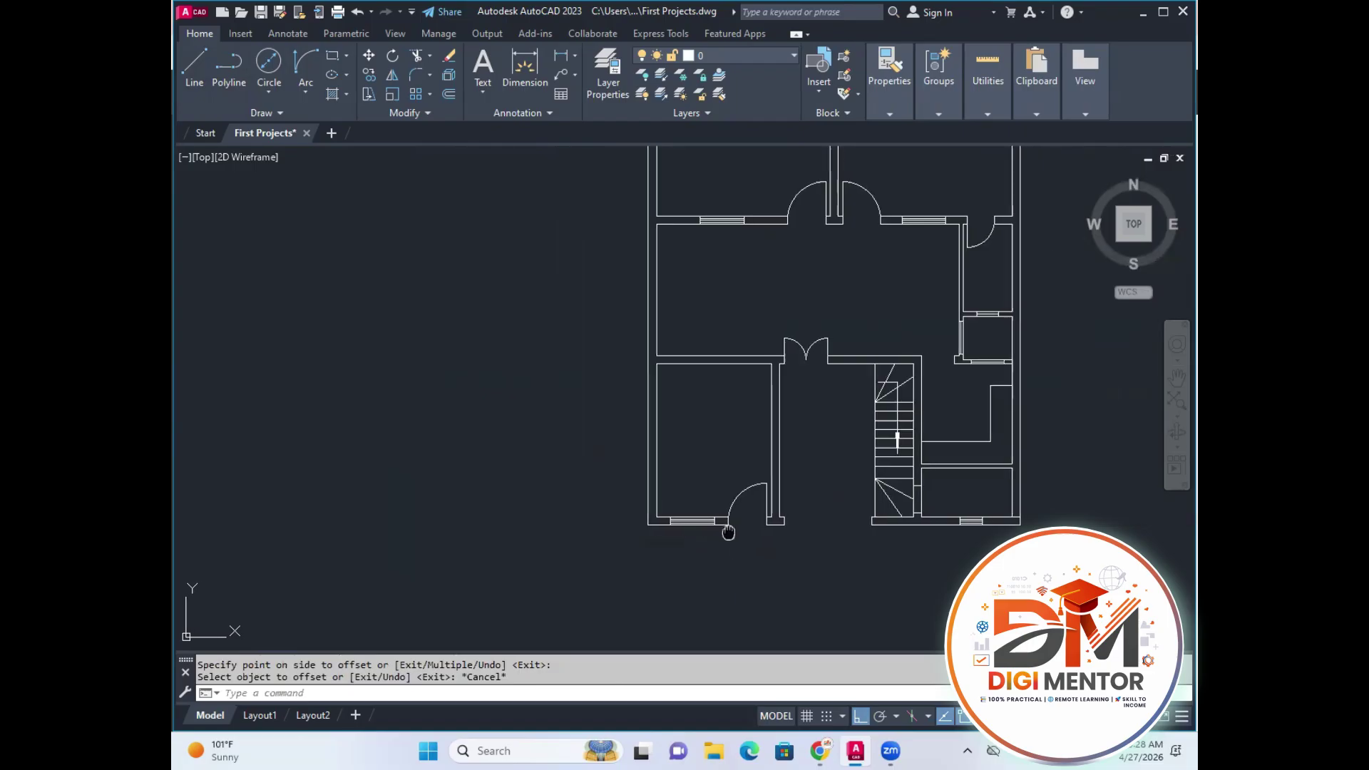
Add a linear dimension for the plan's overall width between its upper outer corners, placed above the top wall.
mouse_move(777, 510)
middle_down()
mouse_move(730, 517)
mouse_move(724, 542)
middle_up()
scroll(766, 495, up, 4)
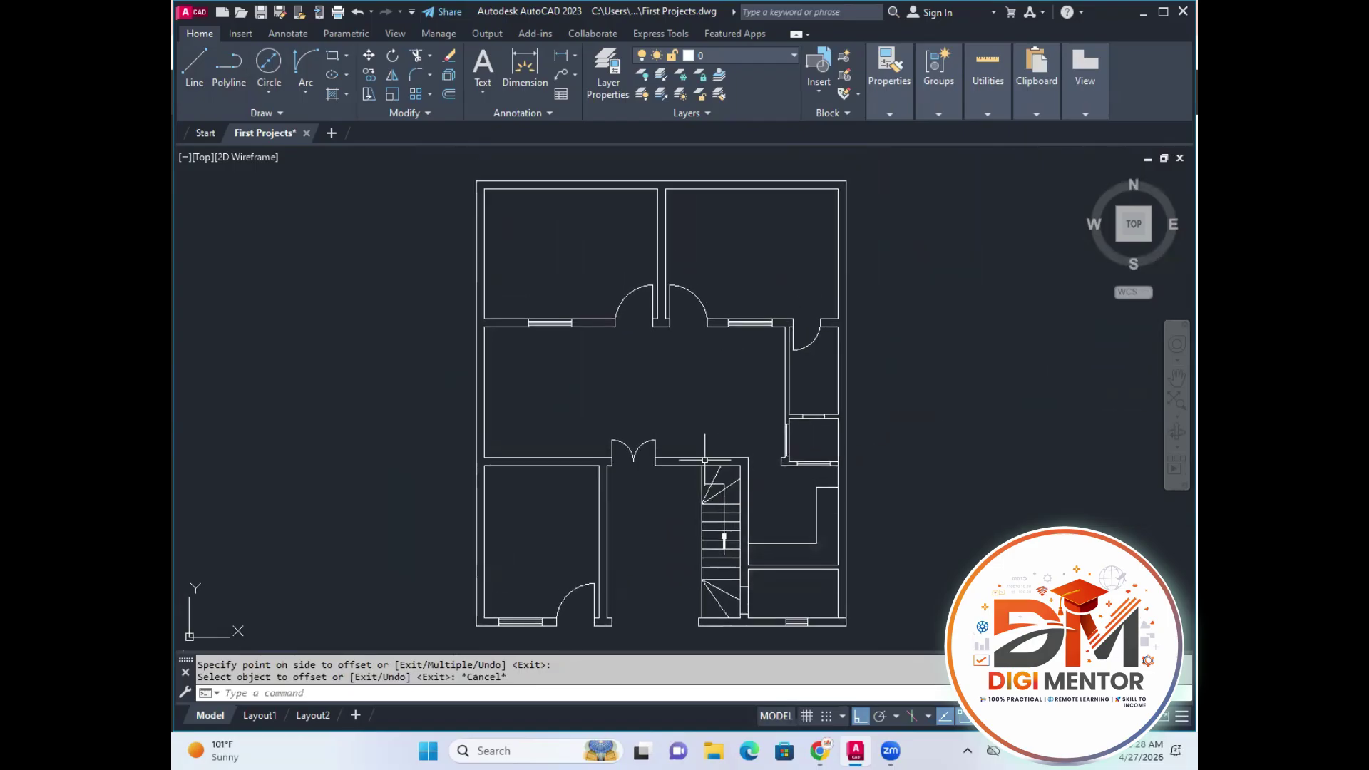
mouse_move(703, 412)
middle_down()
mouse_move(700, 443)
mouse_move(683, 415)
middle_up()
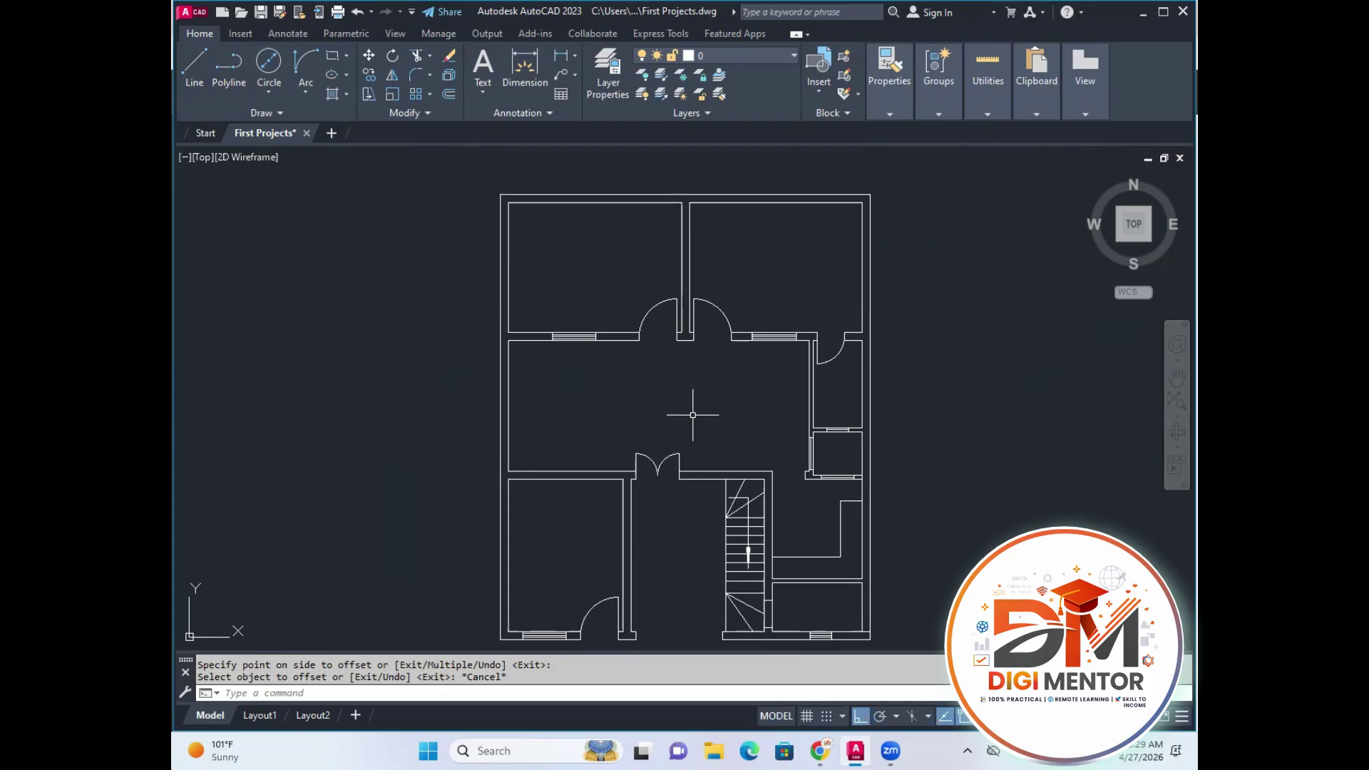
mouse_move(691, 413)
middle_down()
mouse_move(689, 434)
mouse_move(674, 422)
middle_up()
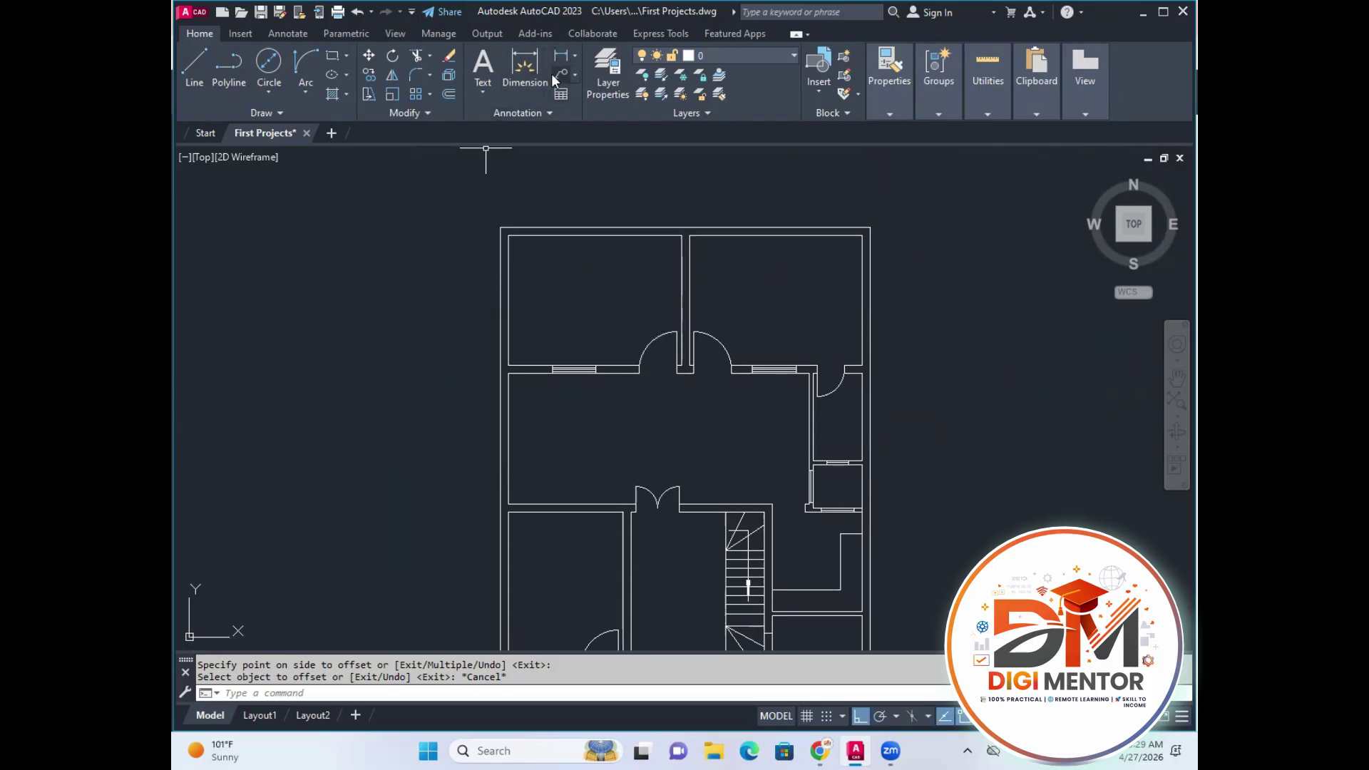
click(575, 57)
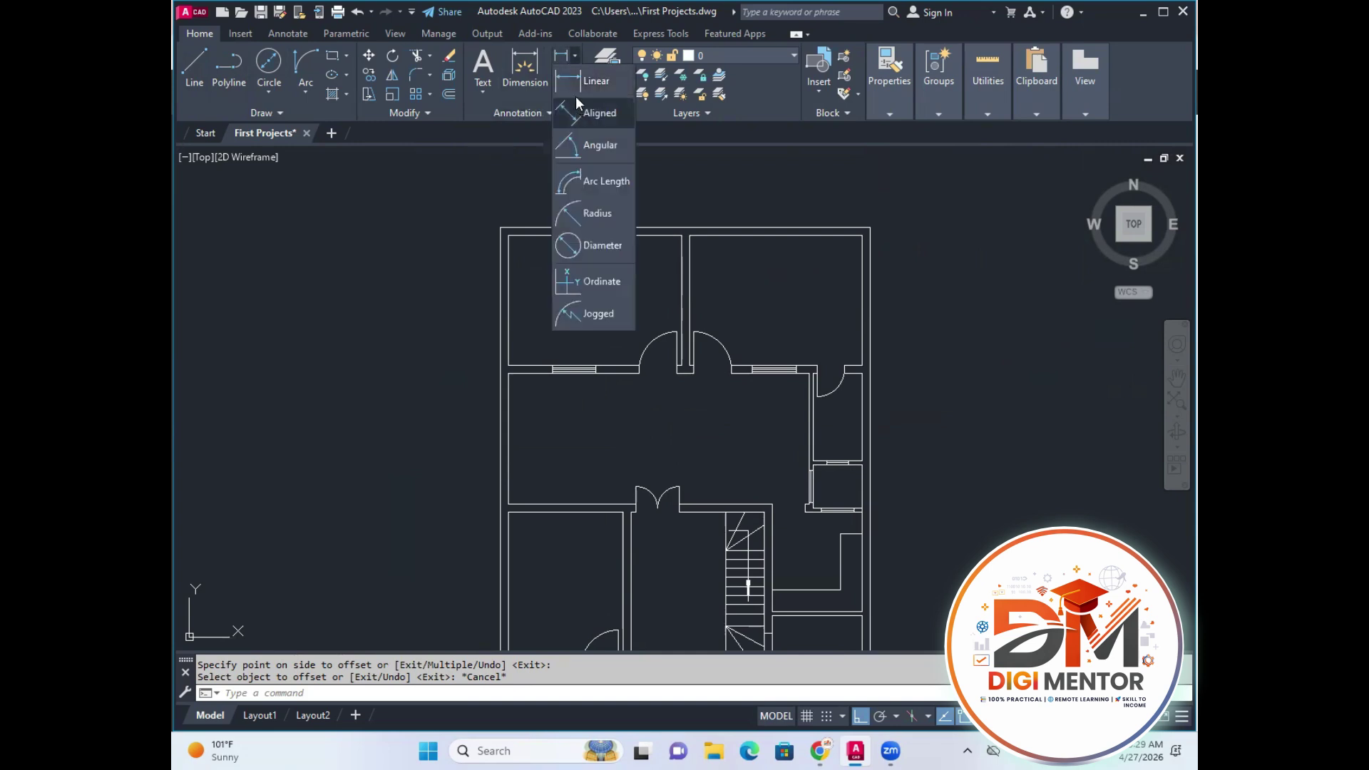
click(582, 84)
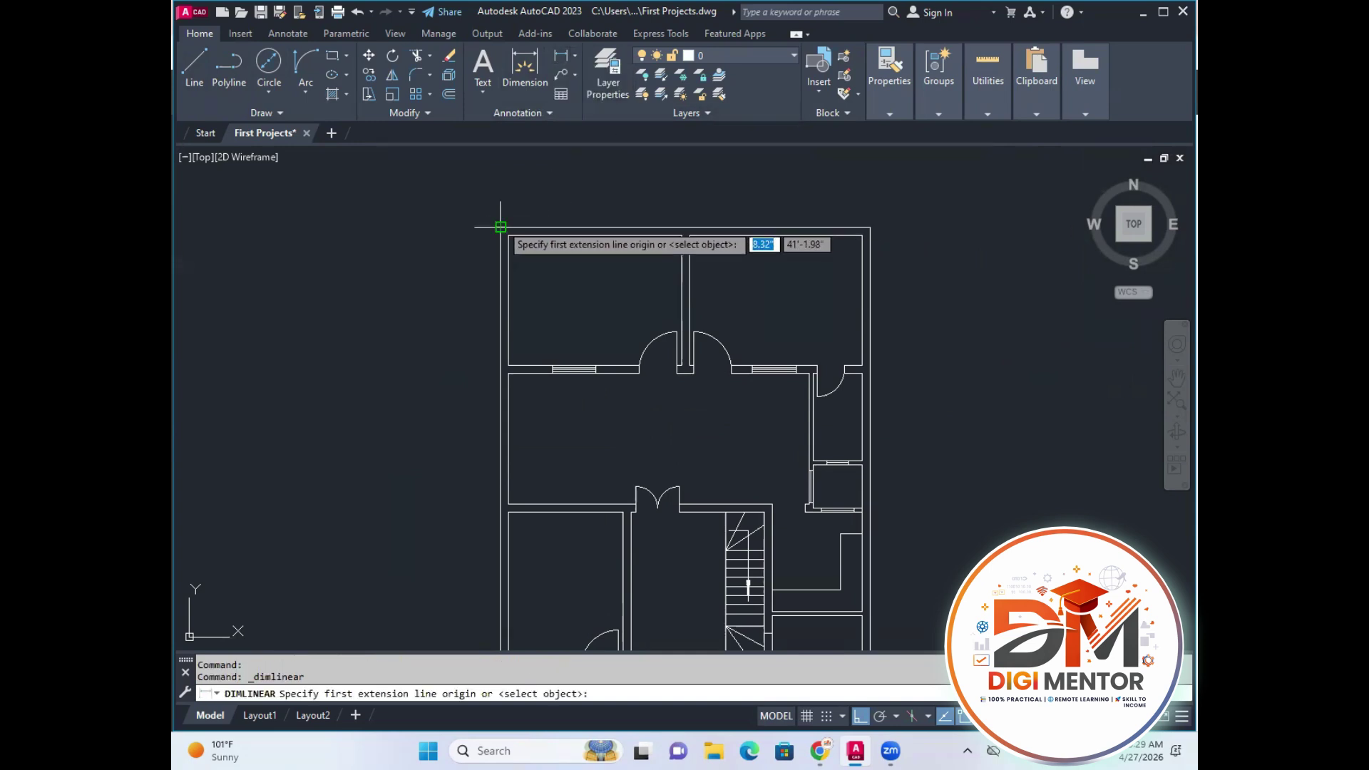
click(501, 227)
click(870, 228)
click(820, 196)
scroll(742, 211, up, 4)
scroll(713, 229, down, 4)
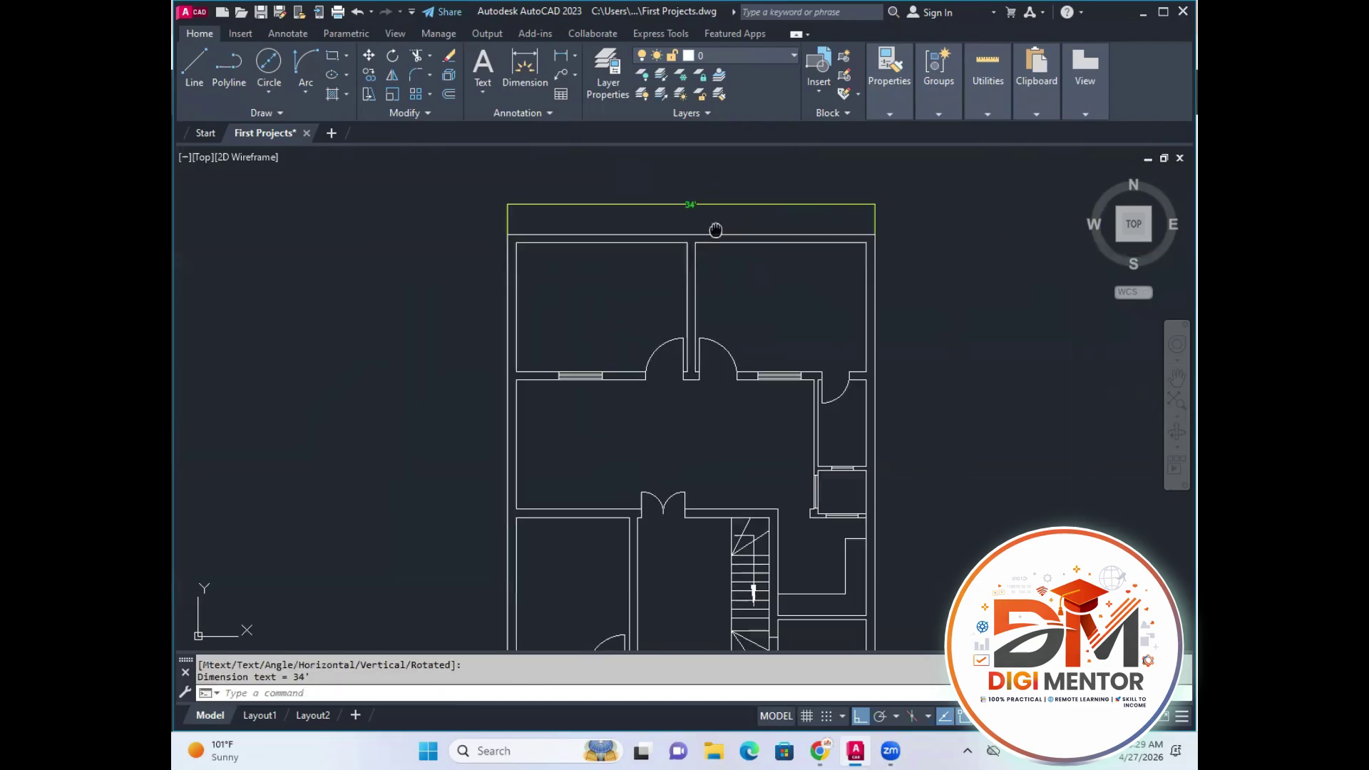
Add a linear dimension for the plan's overall height between its left outer corners, placed outside the left wall.
click(558, 64)
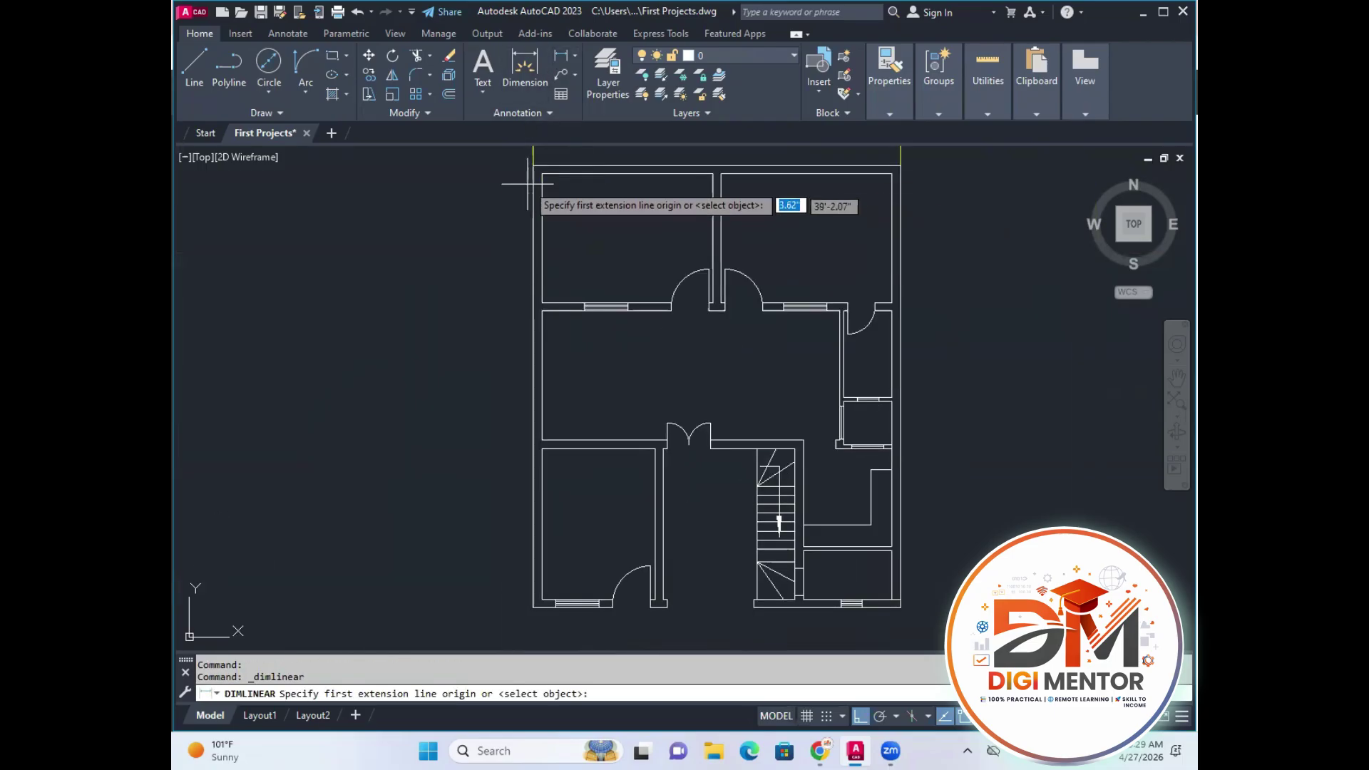
click(534, 165)
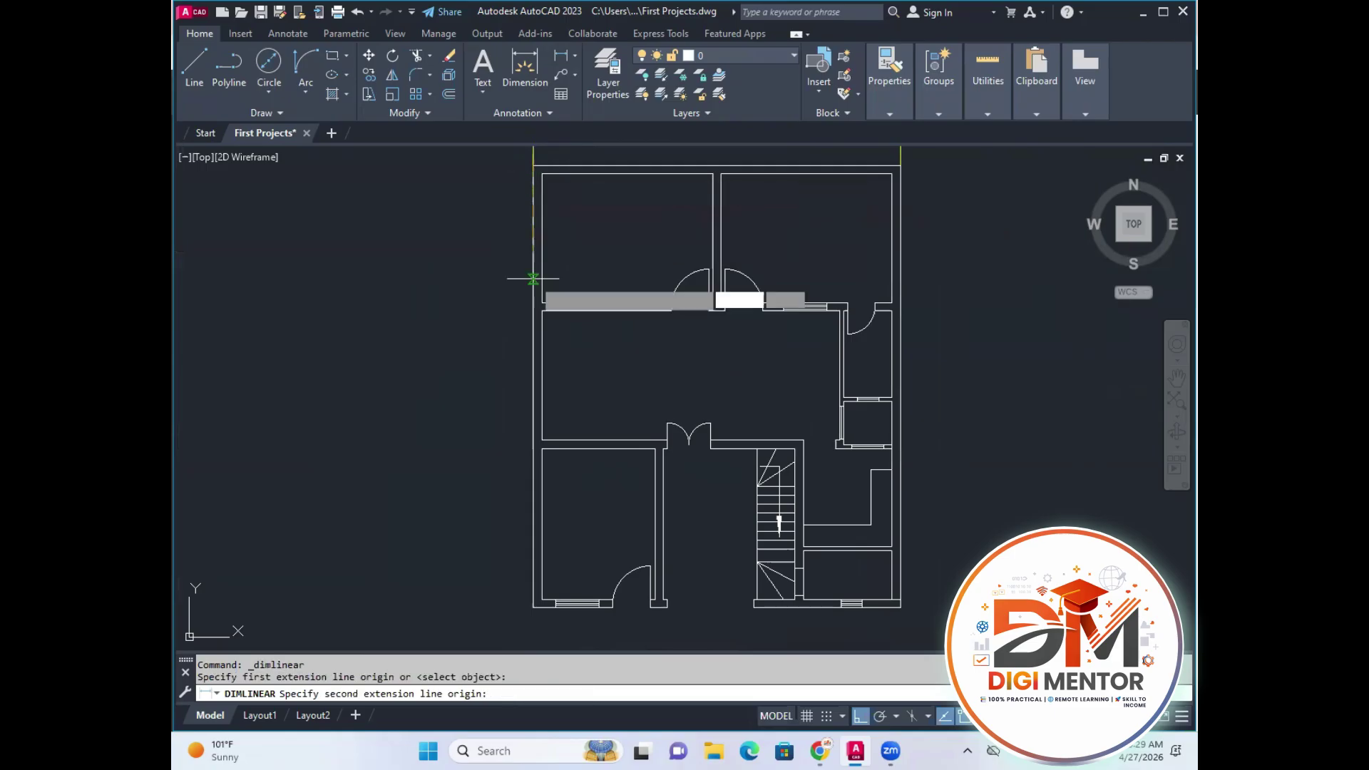
click(534, 607)
click(509, 570)
middle_drag(571, 432, 497, 462)
middle_drag(624, 407, 613, 417)
key(Escape)
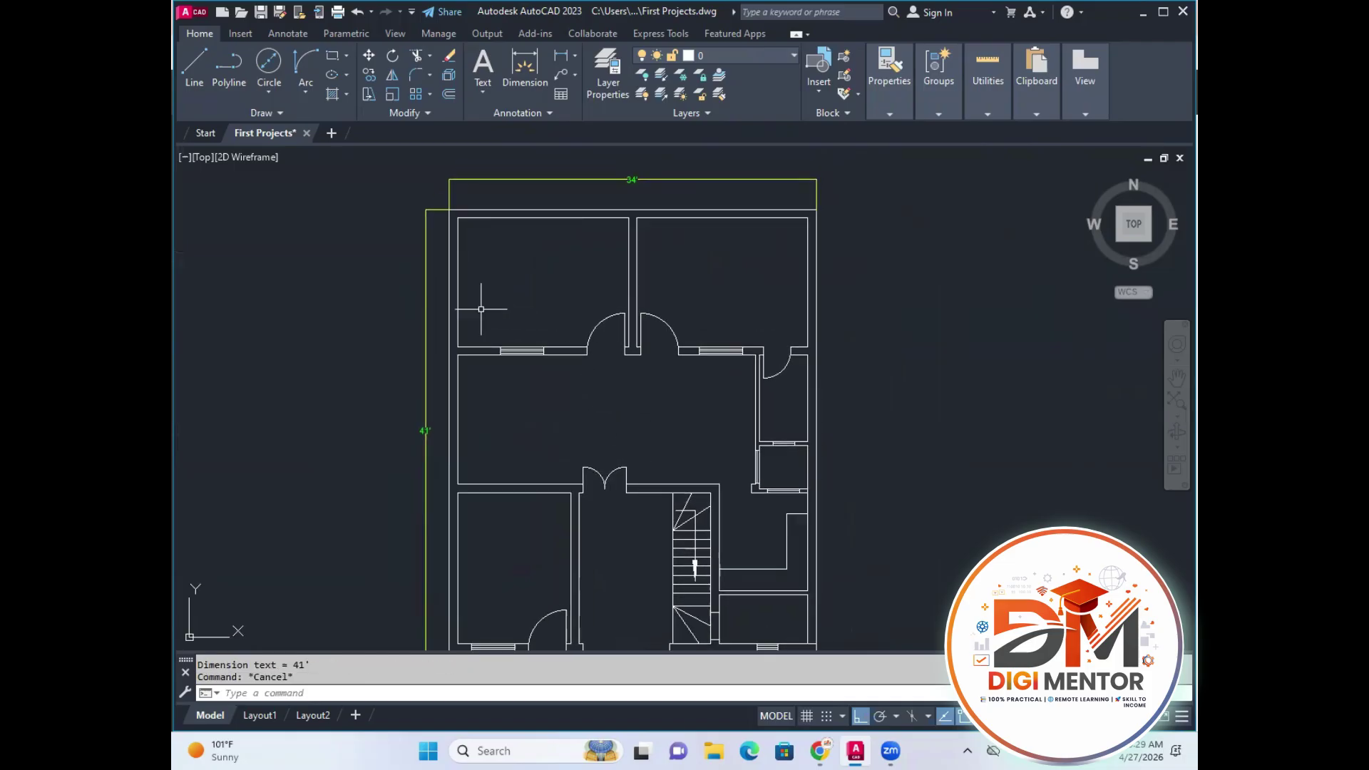
Start single-line text in the empty area right of the plan with height 10 and zero rotation, entering Bed Room as the first line.
click(481, 94)
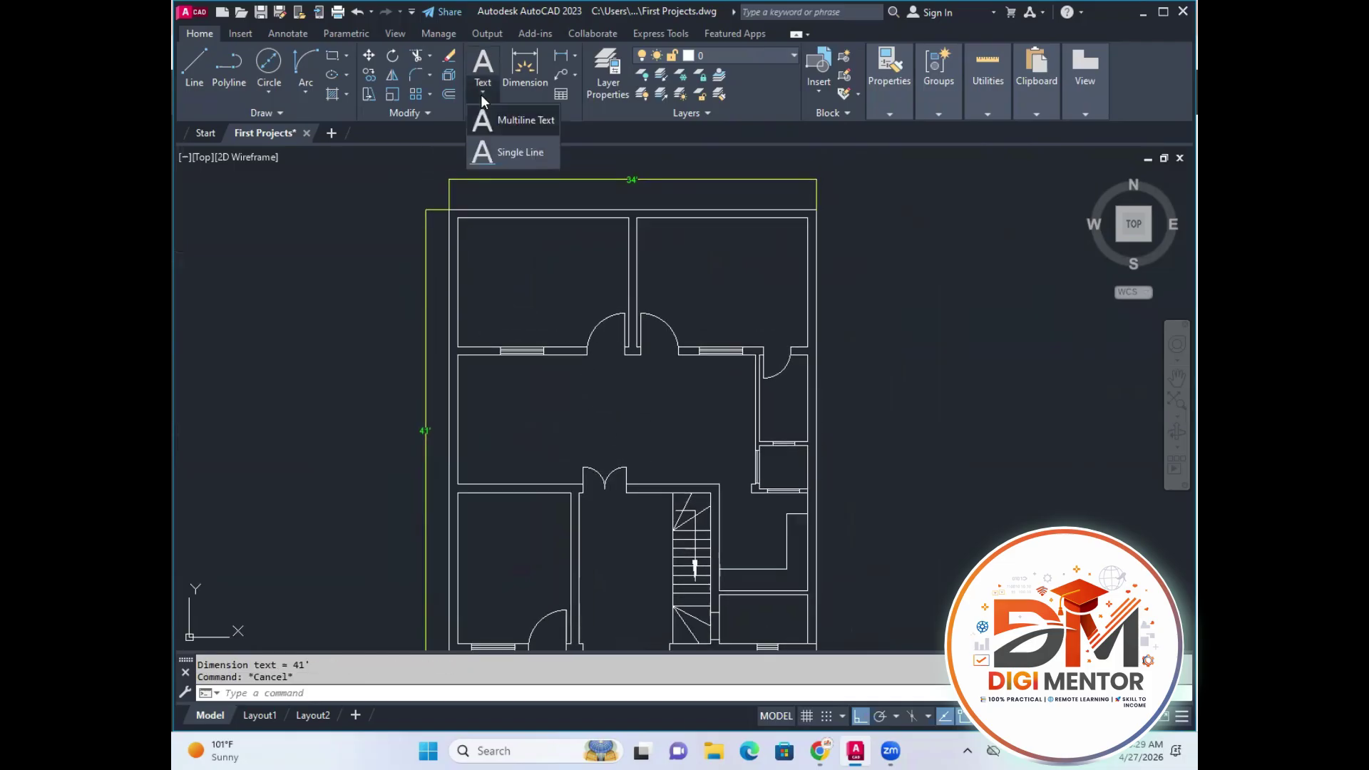
click(506, 150)
middle_drag(905, 345, 790, 359)
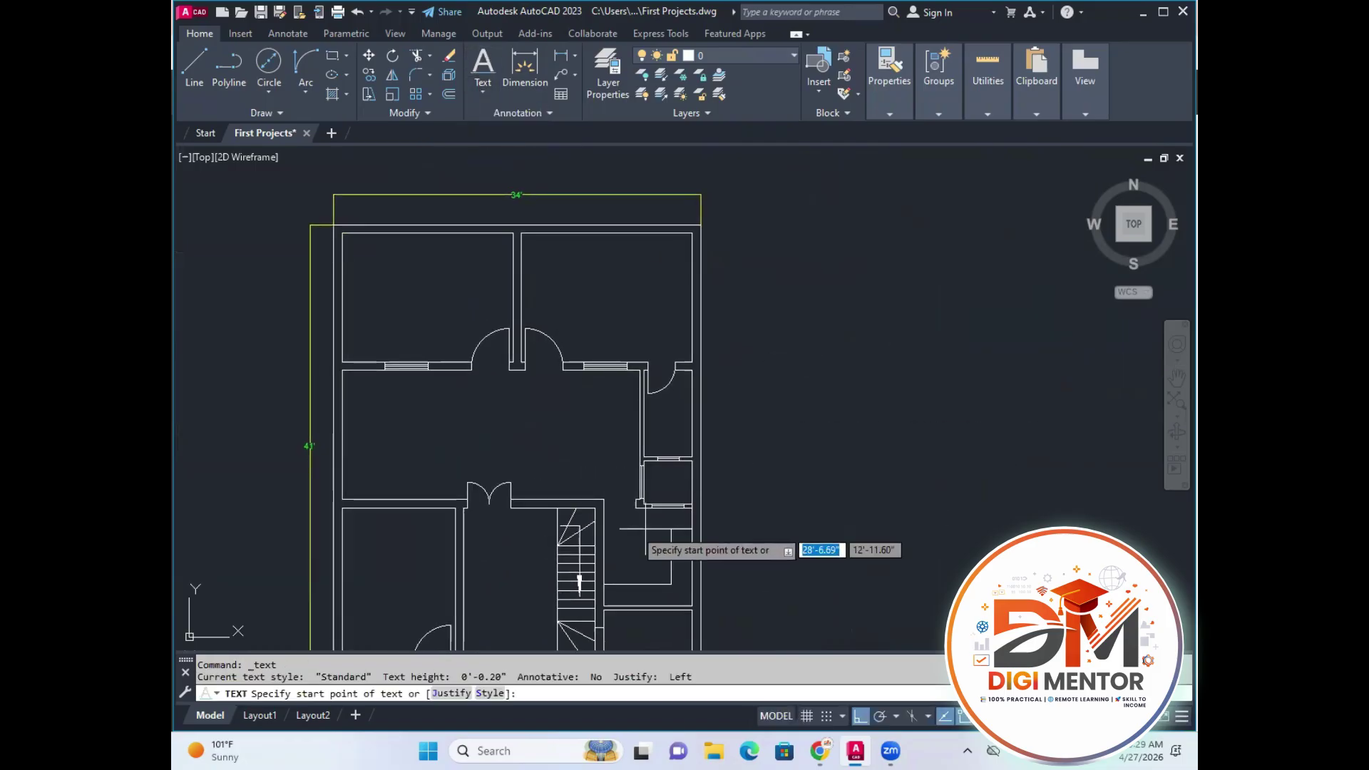
click(773, 319)
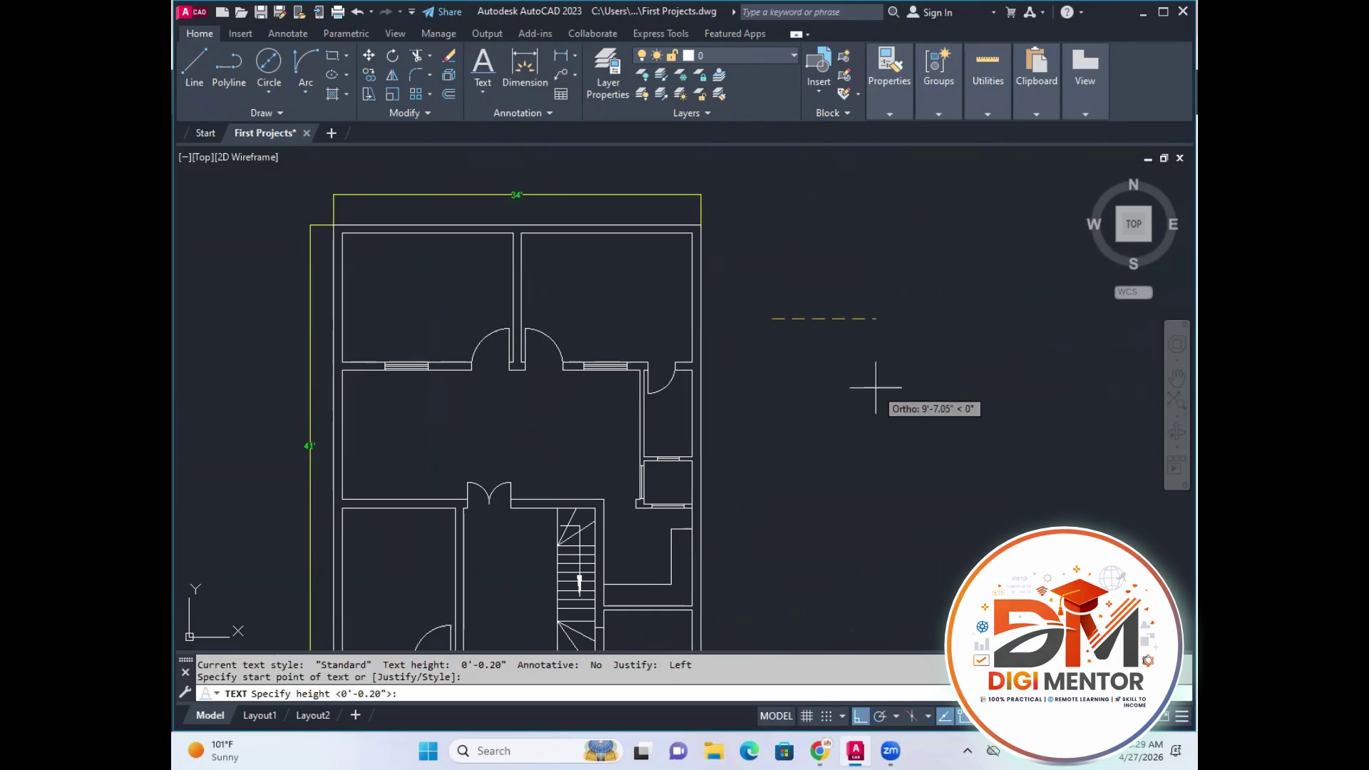
text(10)
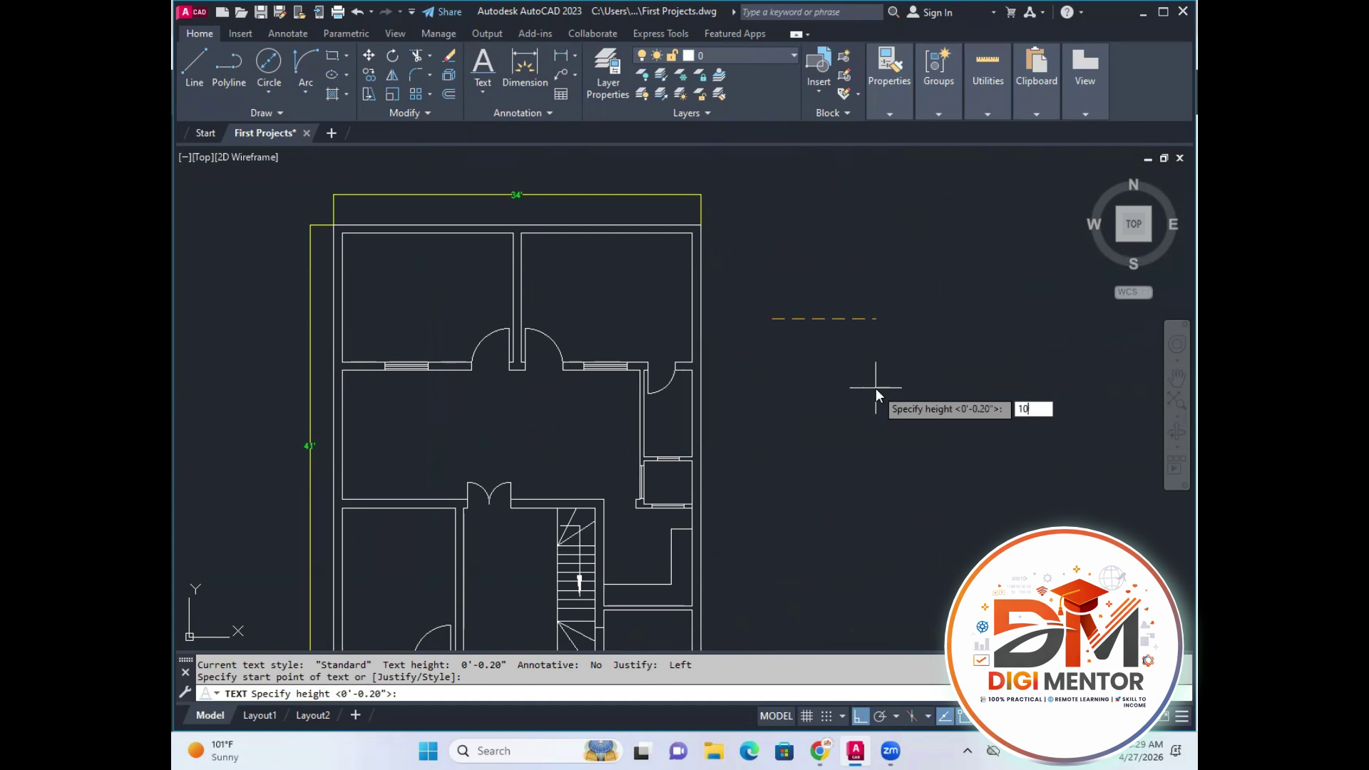
key(Return)
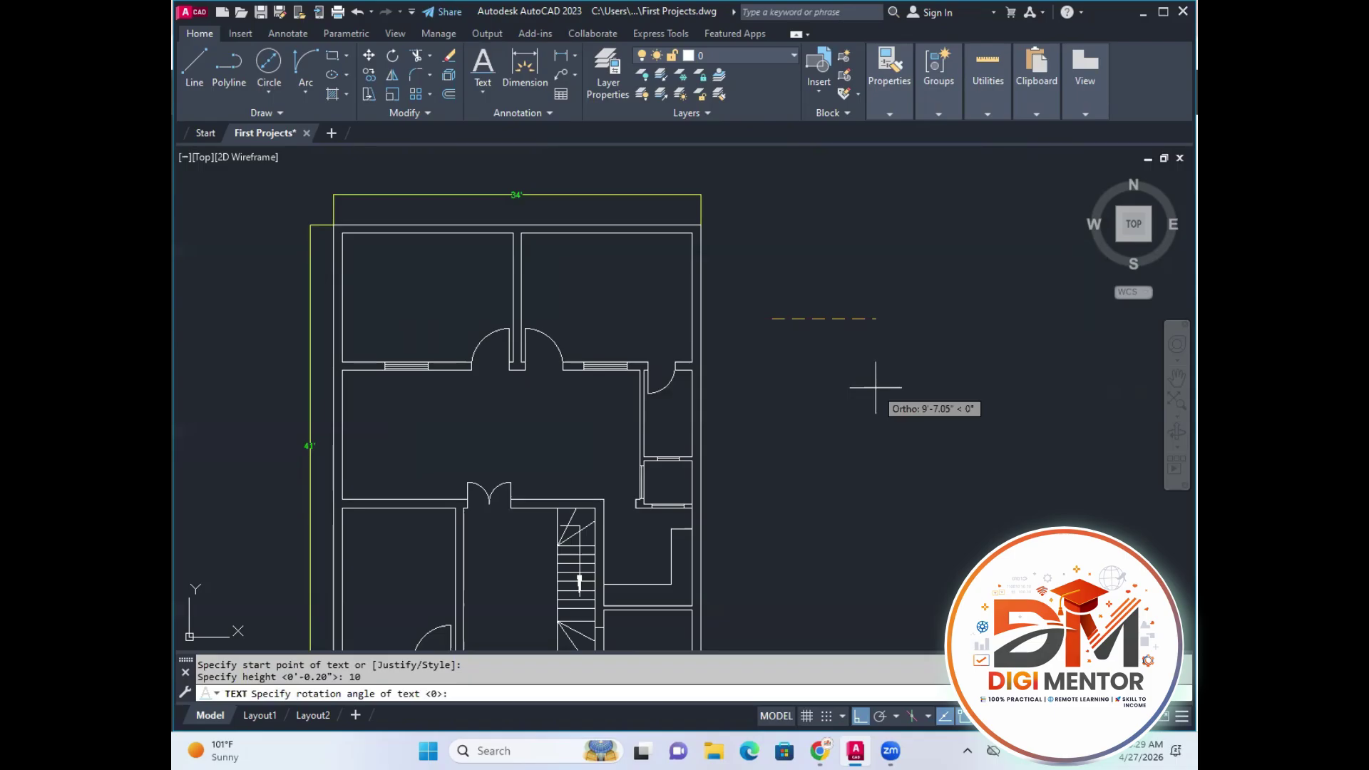
key(Return)
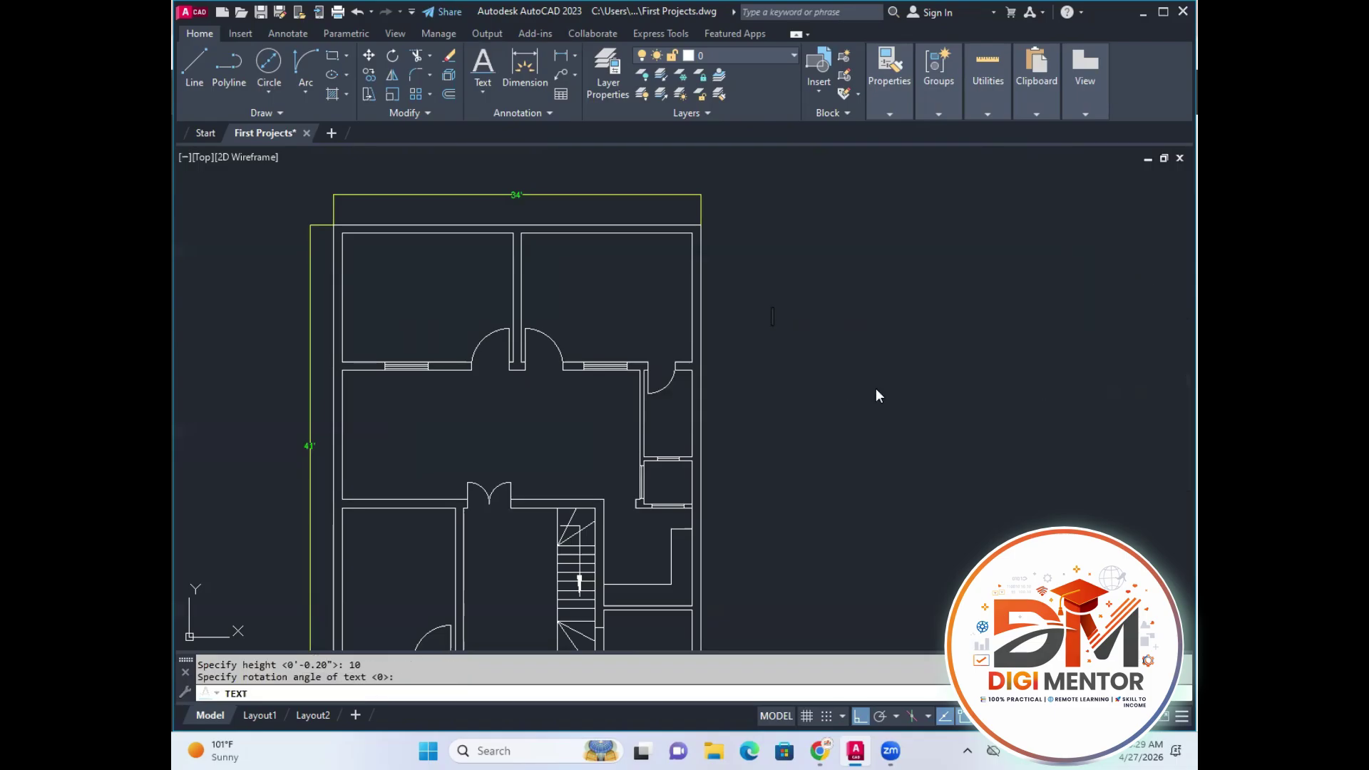
text(Bed Room)
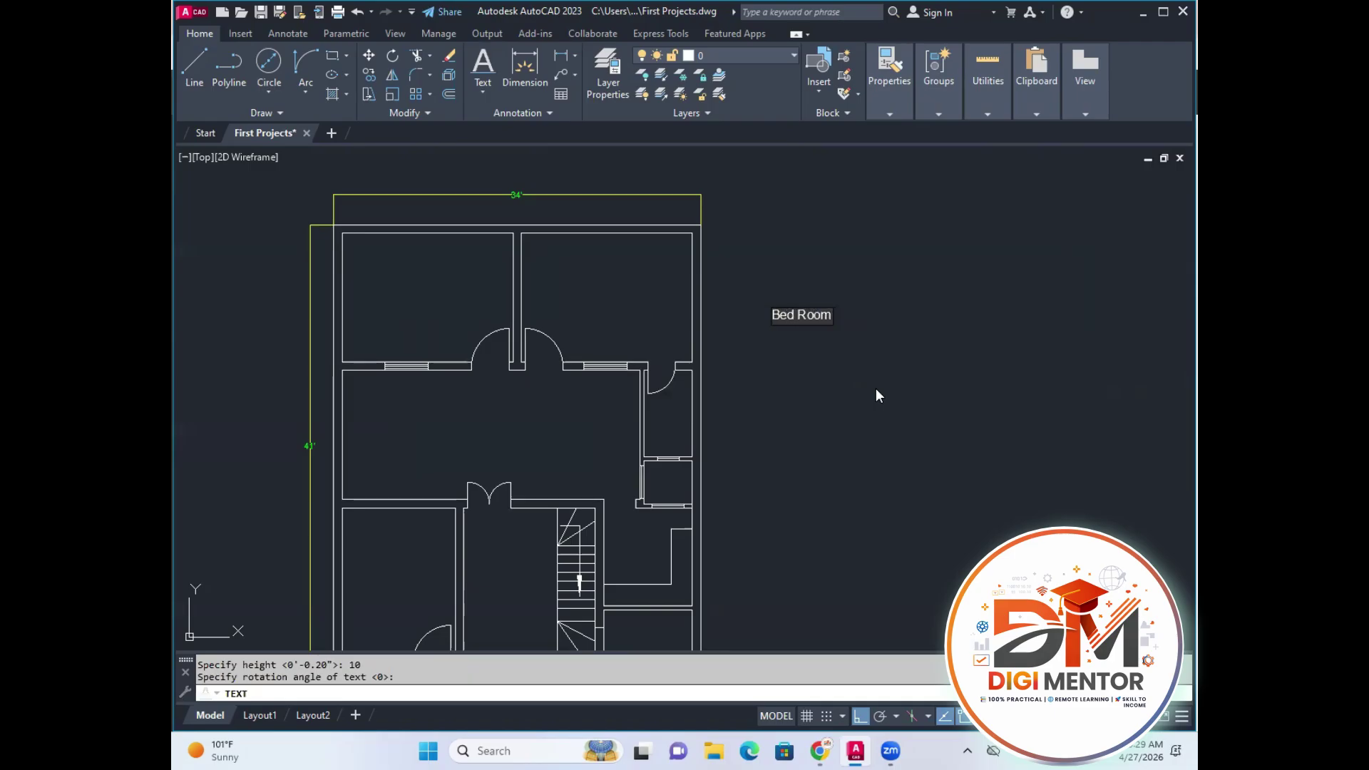
key(Return)
Add the room labels Bath, Open and TV Lounge on separate lines below Bed Room.
text(Bath)
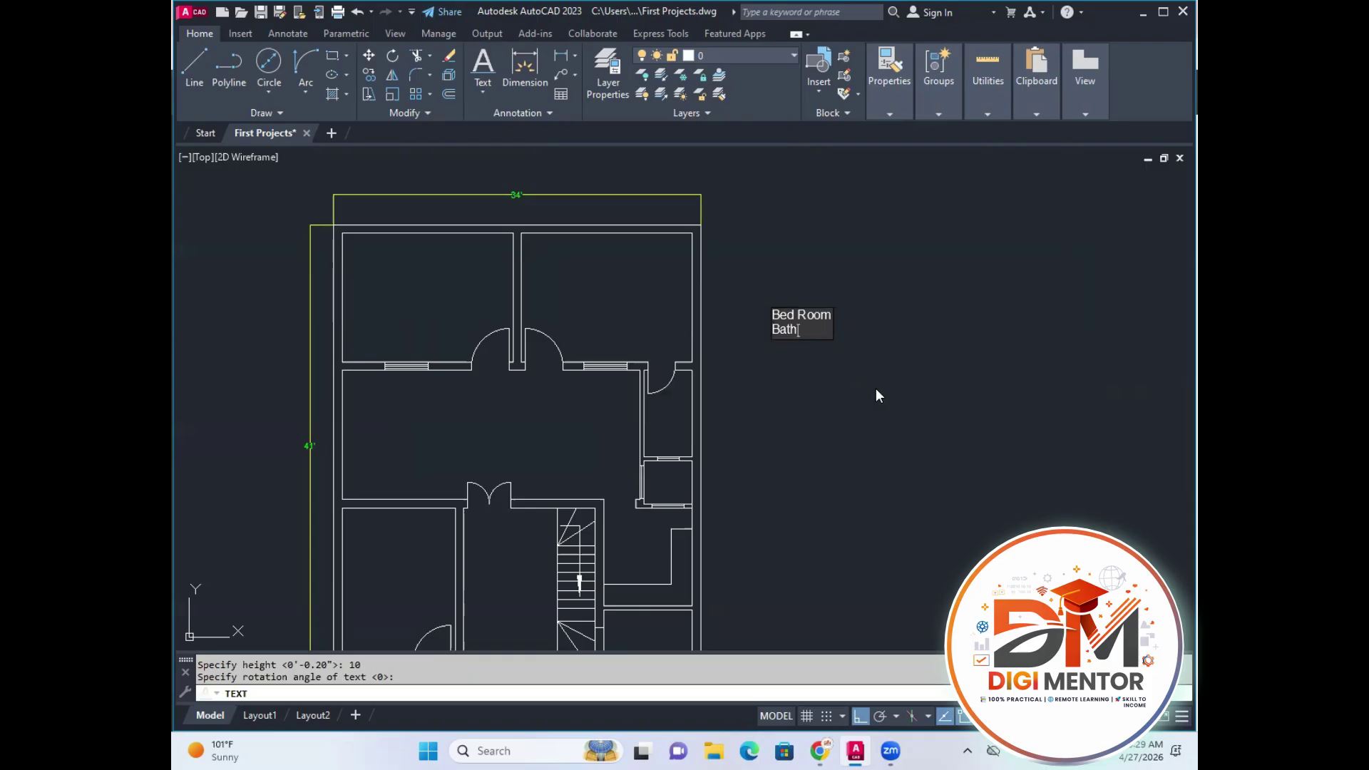
key(Return)
text(Open)
key(Return)
text(TV Lounge)
key(Return)
Add the labels Porch, Drawing Room and Kitchen on separate lines below TV Lounge and finish the text.
text(Porch)
key(Return)
text(Drawing Room)
key(Return)
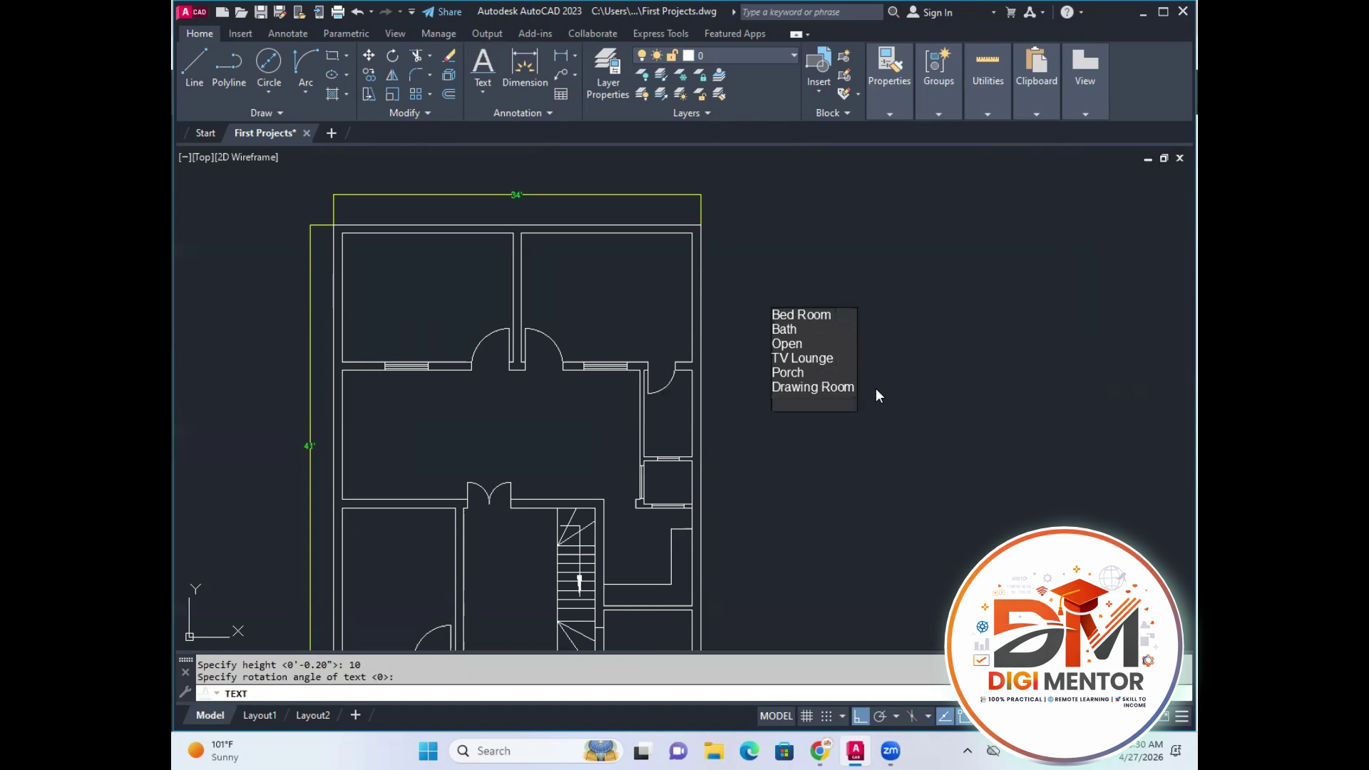
text(Kitchen)
key(Return)
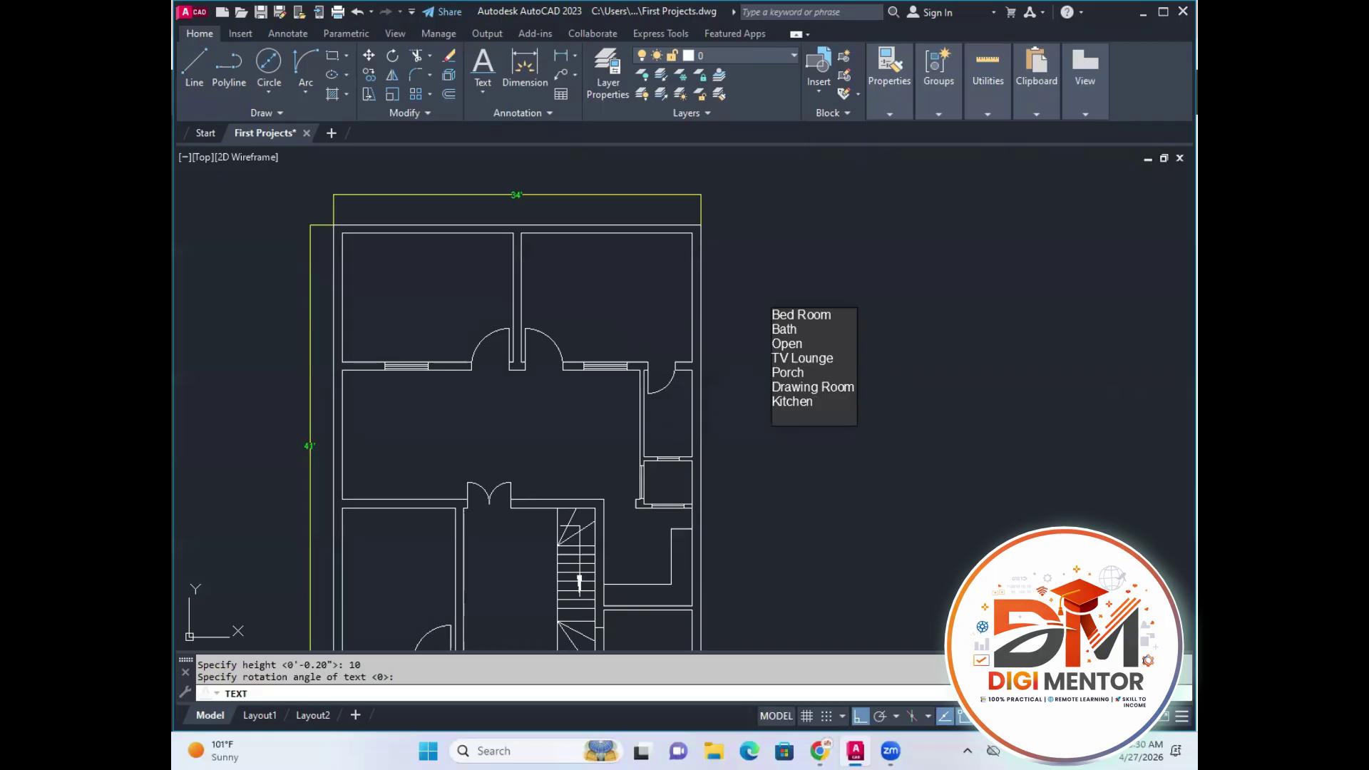
key(Return)
middle_drag(919, 402, 946, 413)
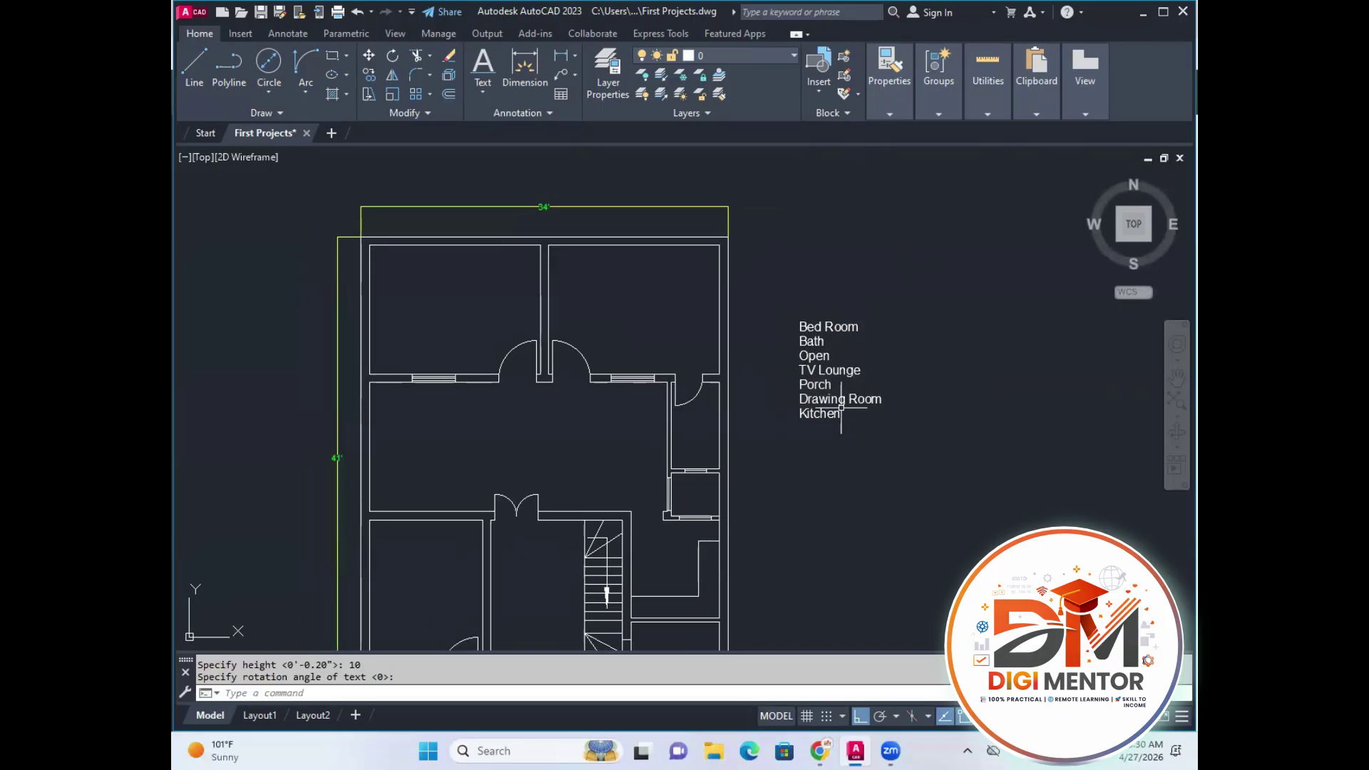
Turn Ortho off and copy the Bed Room label into both upper rooms of the plan.
click(859, 717)
text(co)
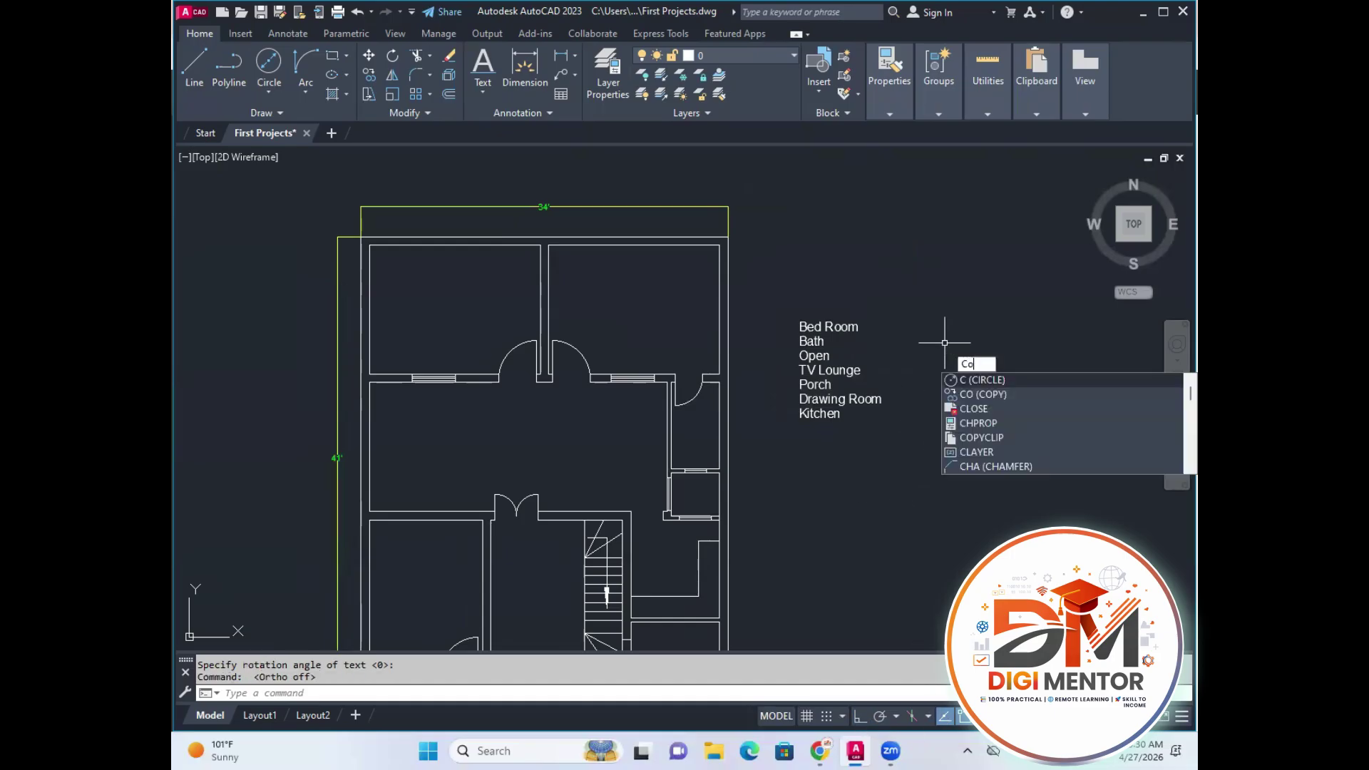
key(Return)
click(843, 330)
key(Return)
click(798, 329)
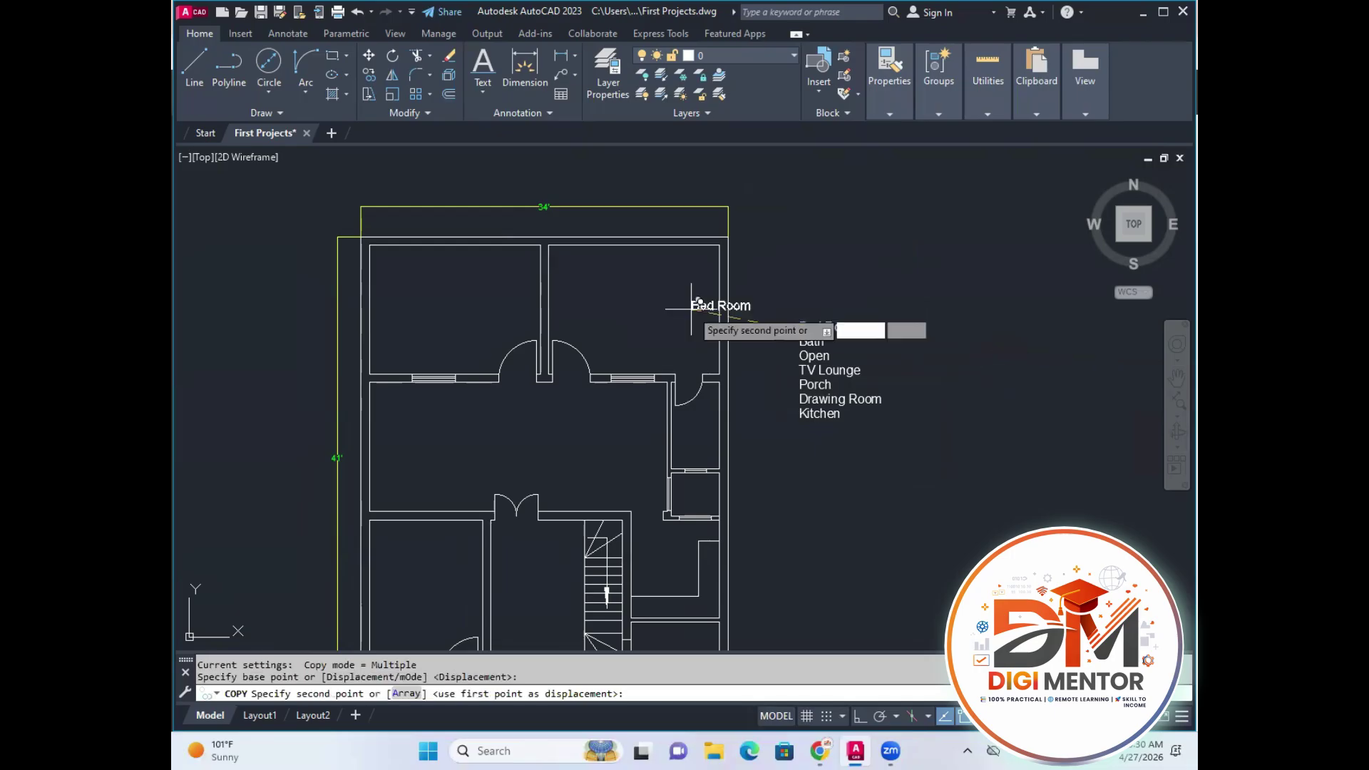
middle_drag(697, 305, 978, 327)
click(705, 307)
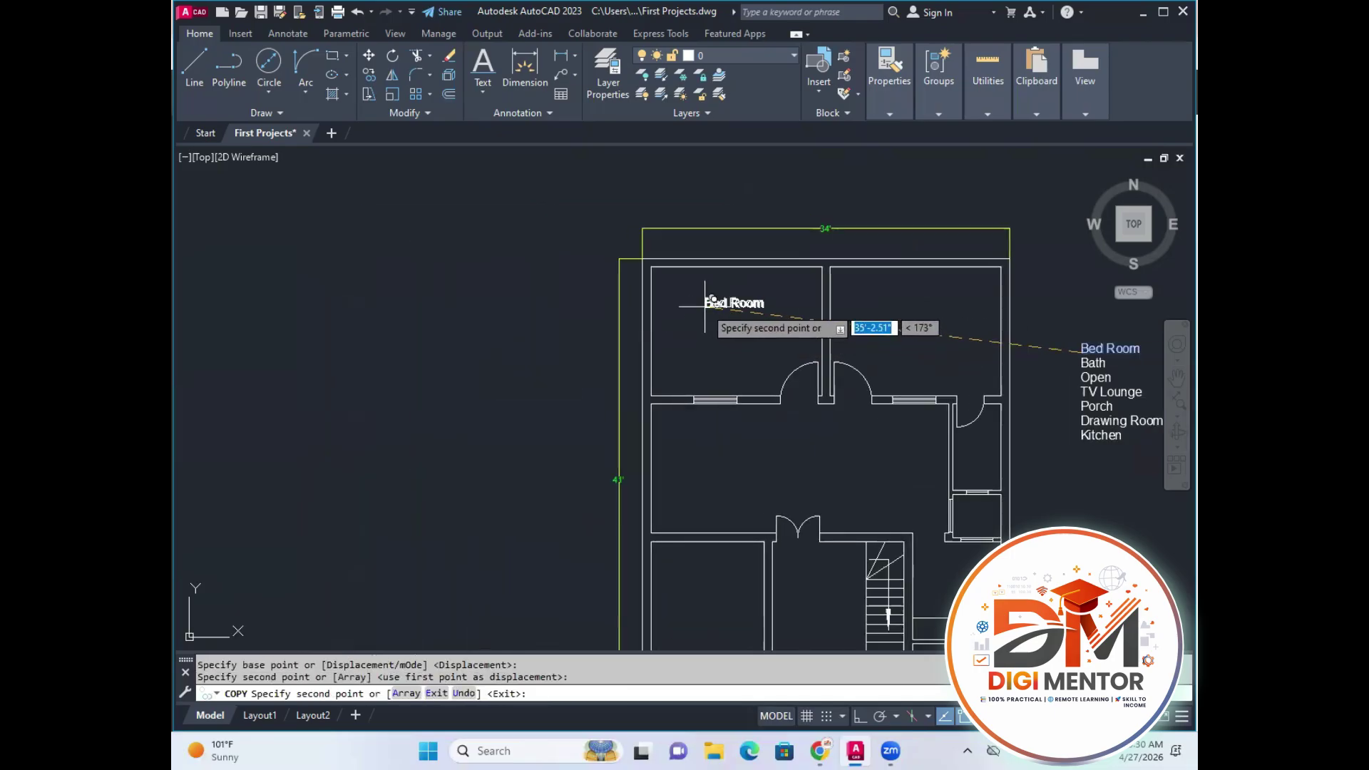
click(890, 304)
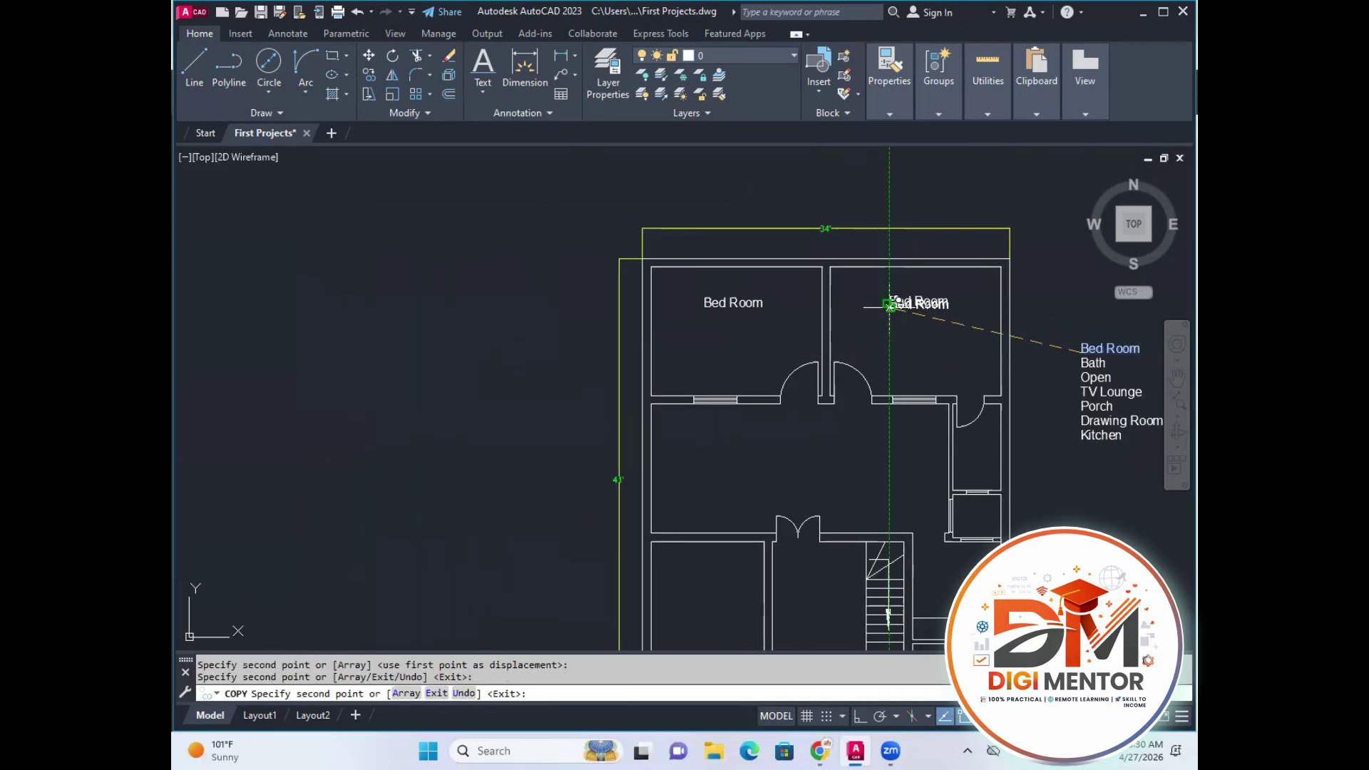
middle_drag(913, 351, 722, 350)
key(Return)
Copy the Bath label into the small room below the right bedroom and into the bottom-right room.
key(Return)
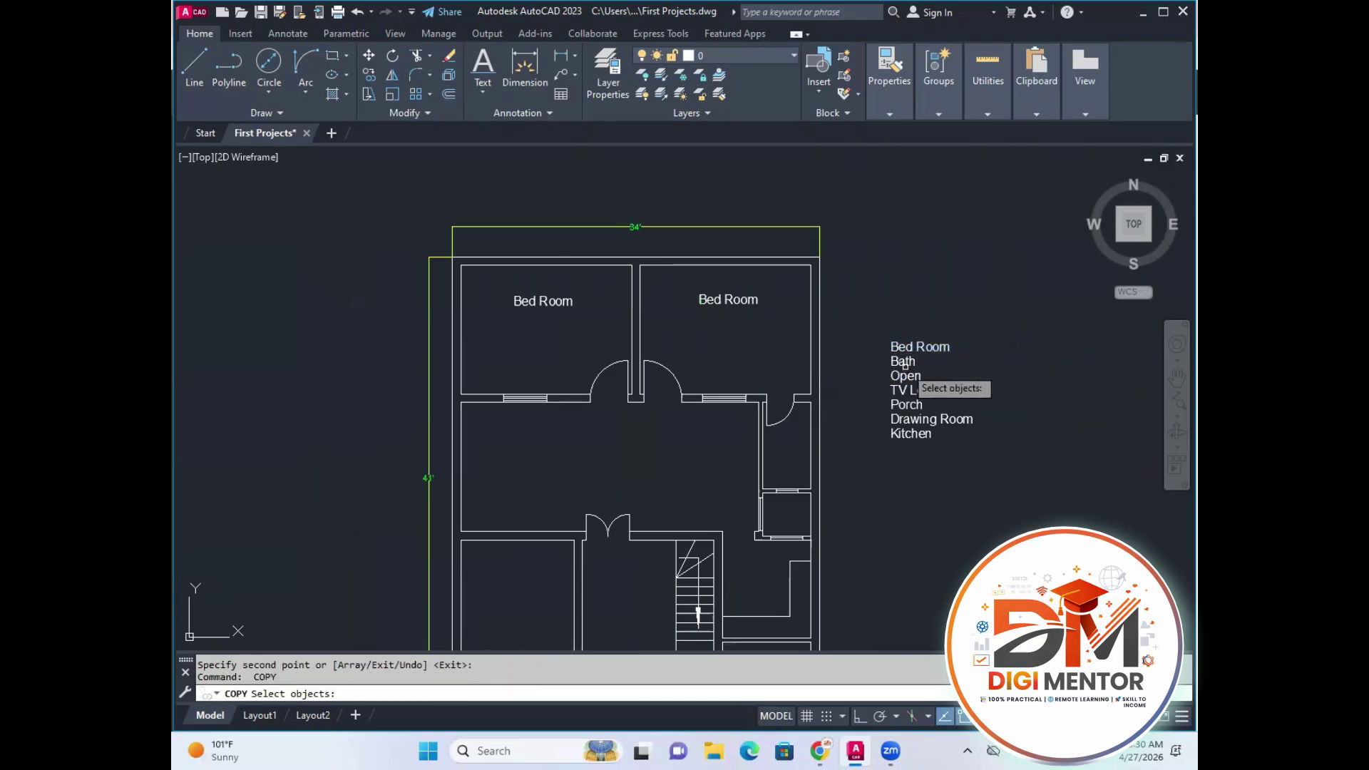
click(904, 363)
key(Return)
scroll(902, 370, up, 2)
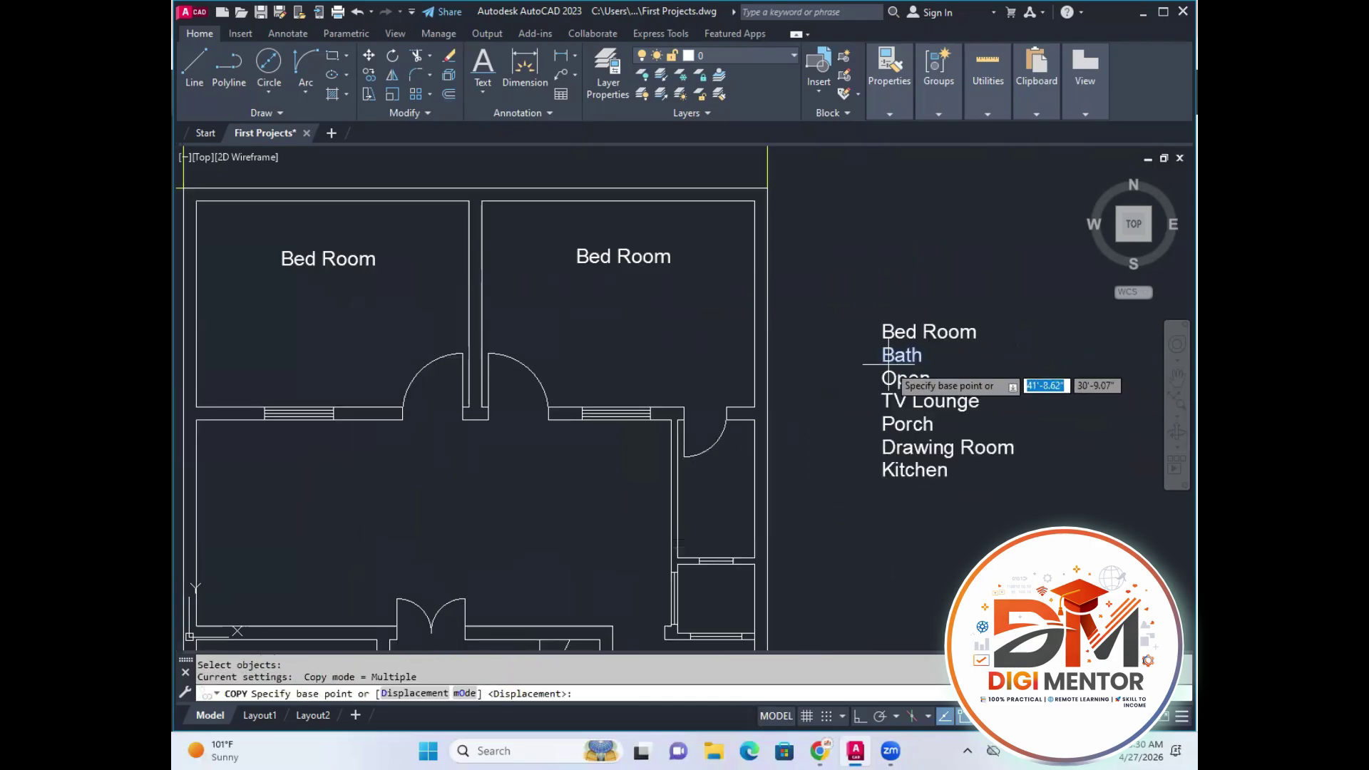
click(889, 365)
scroll(711, 523, down, 5)
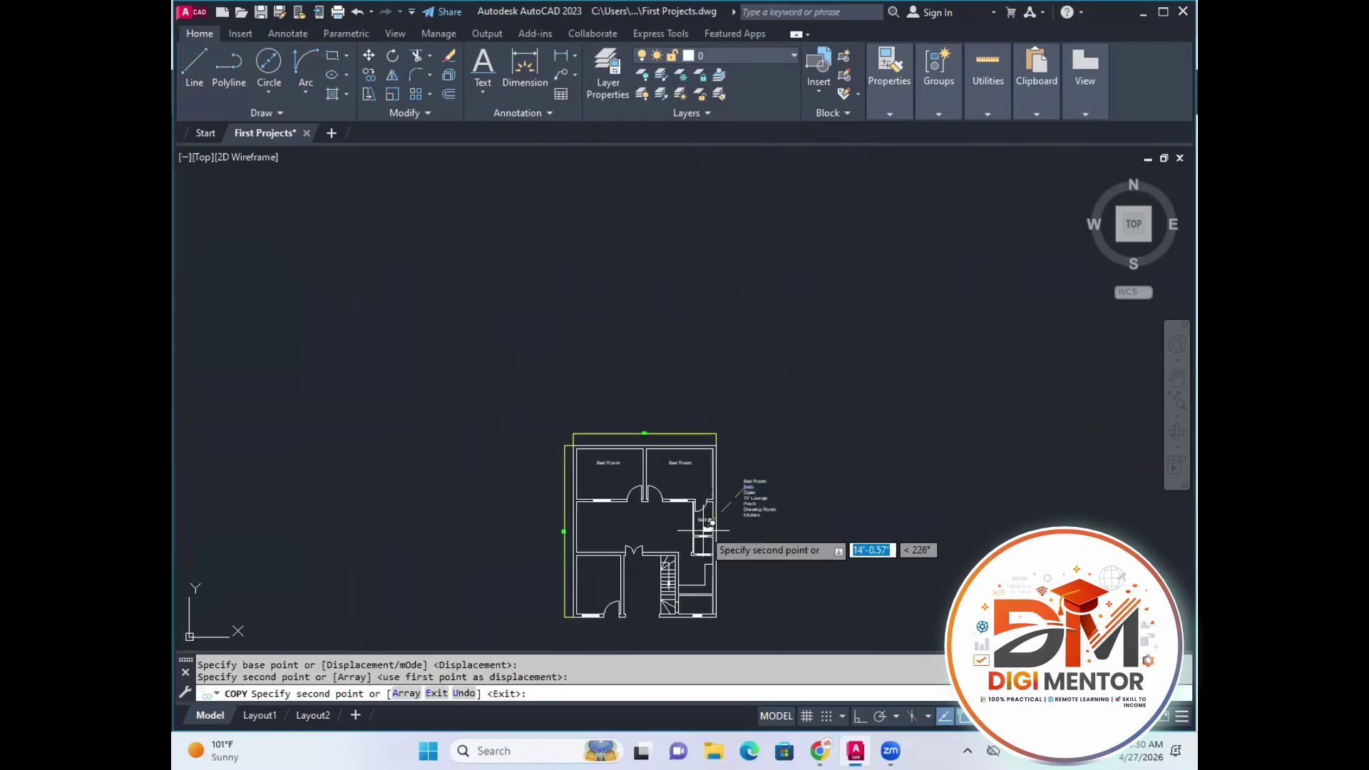
scroll(706, 517, up, 6)
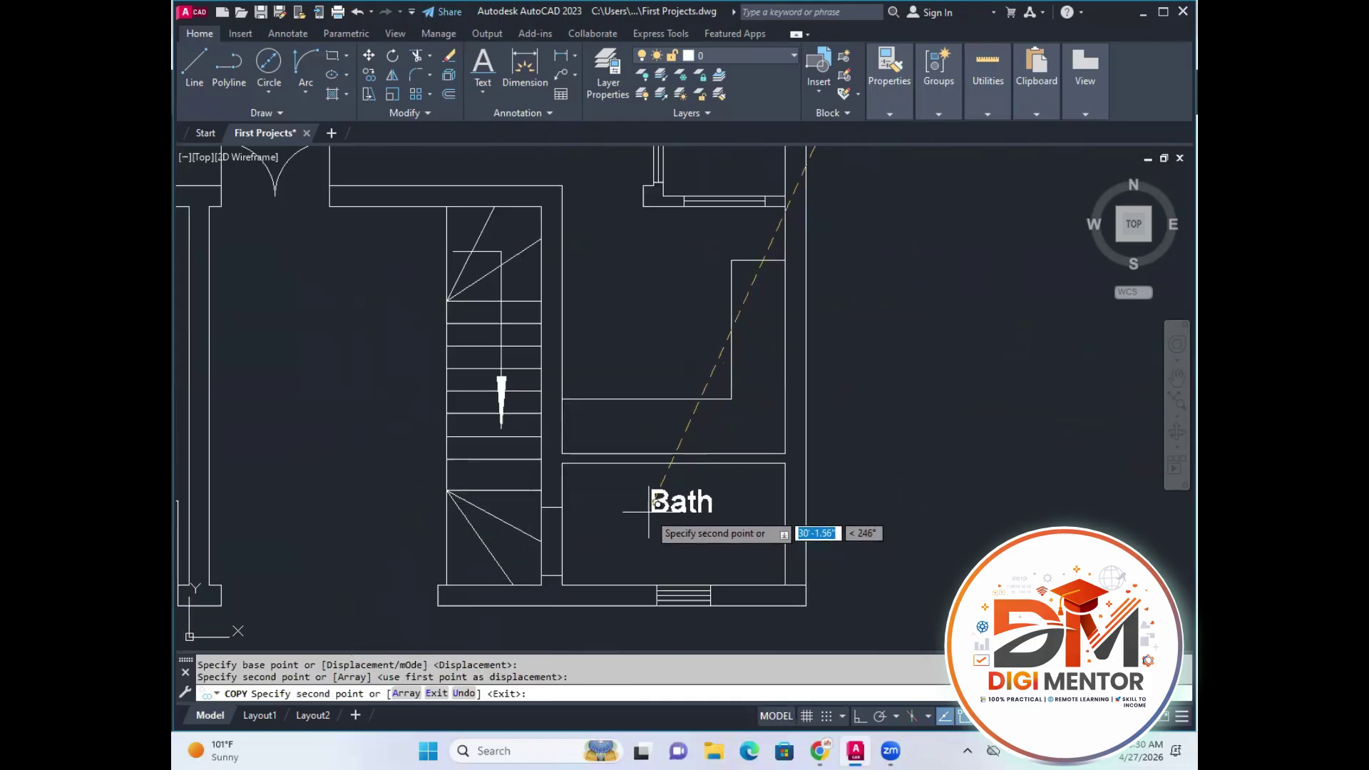
click(649, 511)
key(Return)
Copy the Open label from the list into the small space directly below the upper bath.
scroll(790, 455, down, 4)
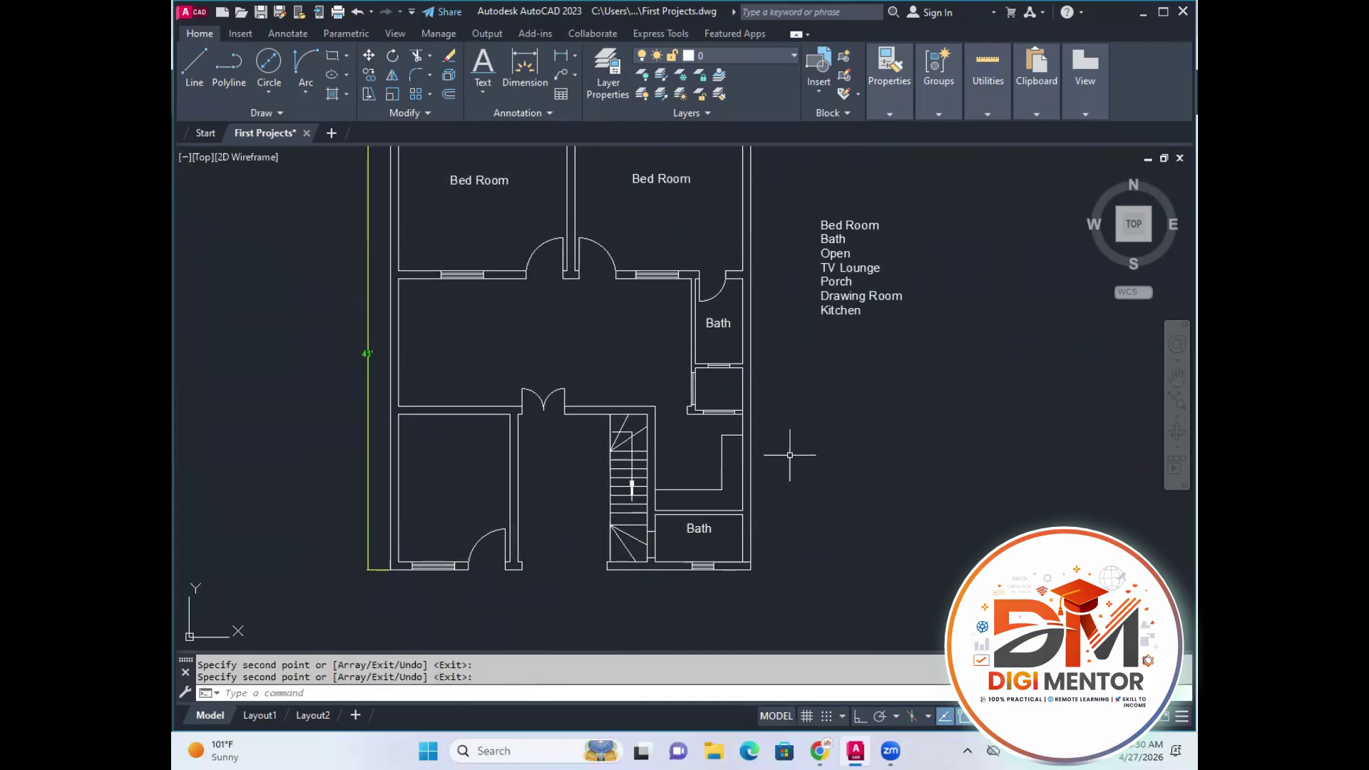
text(co)
key(Return)
click(852, 258)
key(Return)
click(822, 255)
scroll(705, 379, up, 3)
click(690, 359)
key(Return)
Copy the TV Lounge label into the large central hall below the bedrooms.
scroll(788, 388, down, 3)
key(Return)
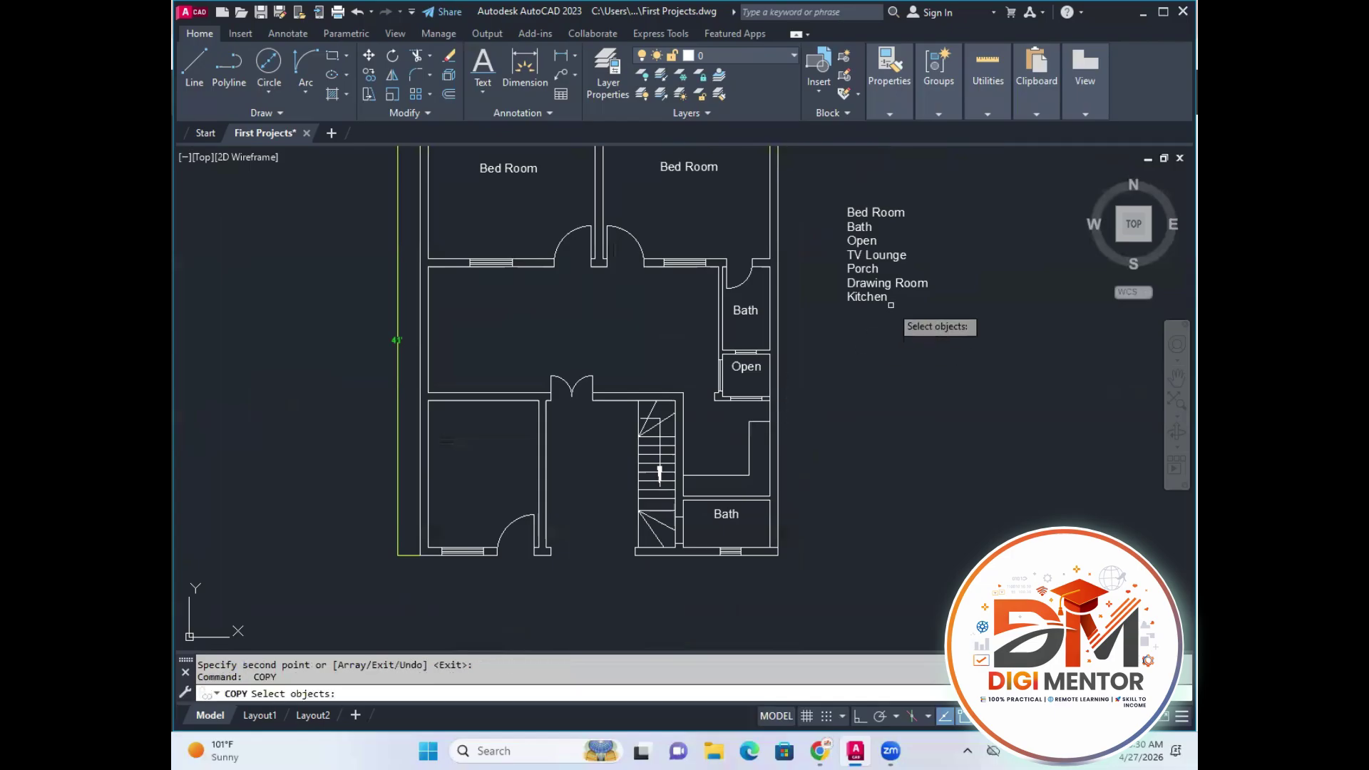
click(890, 257)
key(Return)
click(891, 257)
click(547, 312)
key(Return)
Copy the Porch label into the space below the double door, beside the staircase.
key(Return)
click(863, 269)
key(Return)
click(865, 271)
scroll(581, 448, up, 2)
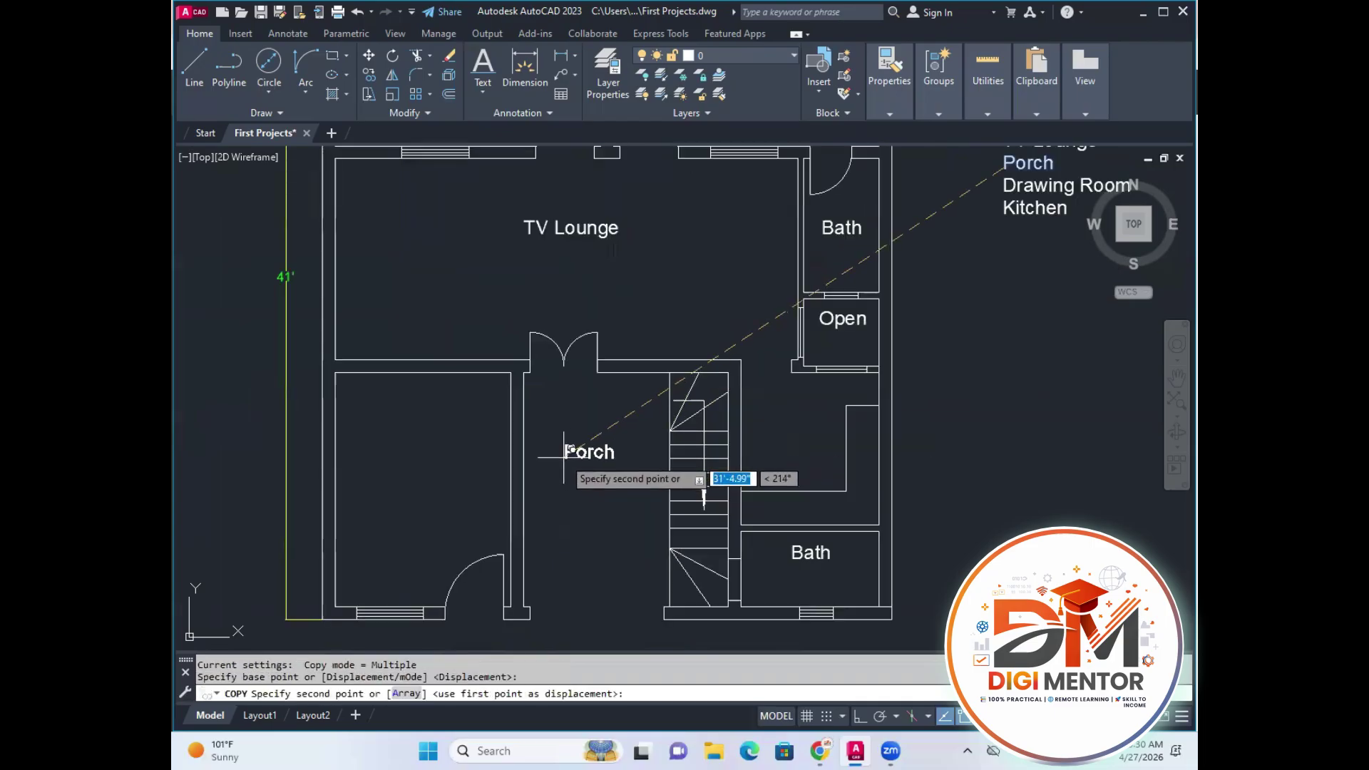
click(569, 450)
key(Return)
Copy the Drawing Room label into the bottom-left room.
key(Return)
middle_drag(1068, 225, 982, 314)
click(984, 287)
key(Return)
click(917, 325)
scroll(806, 439, down, 5)
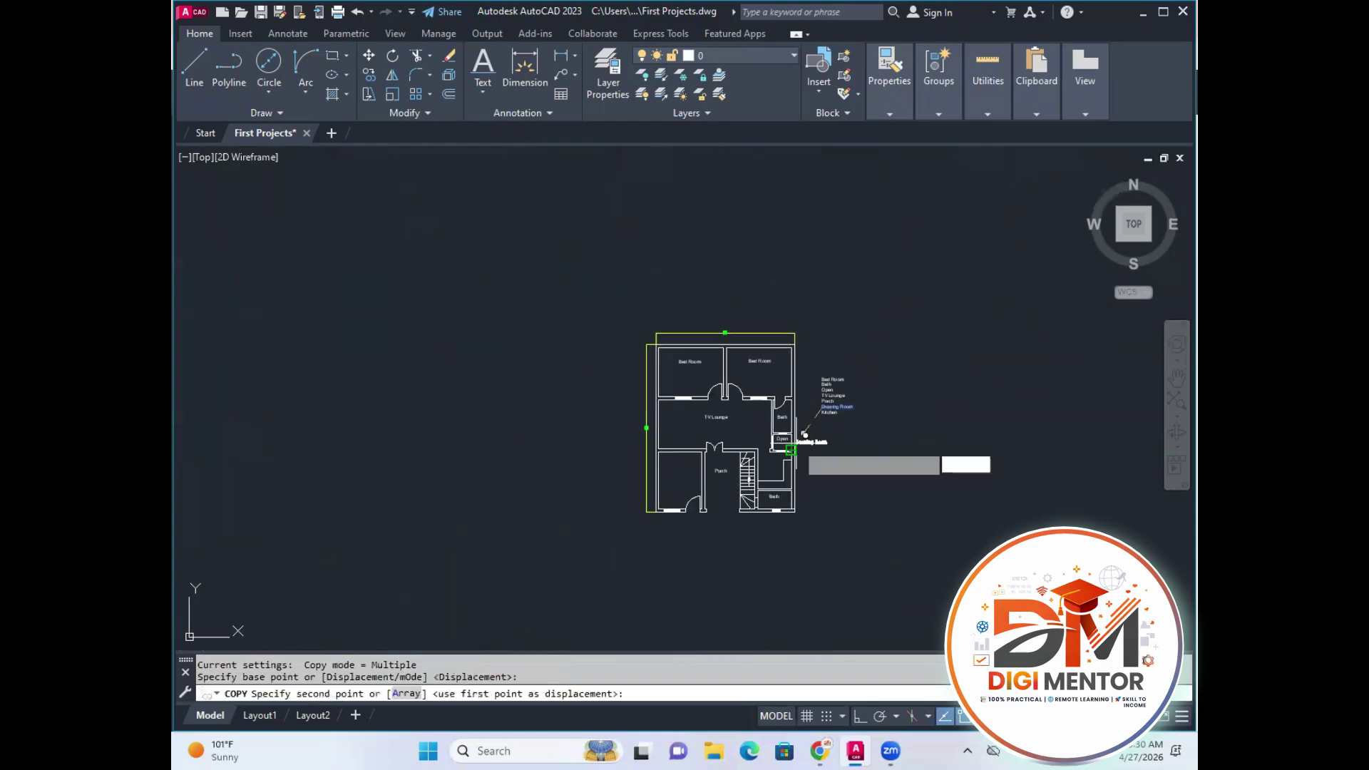
scroll(805, 433, up, 6)
click(581, 416)
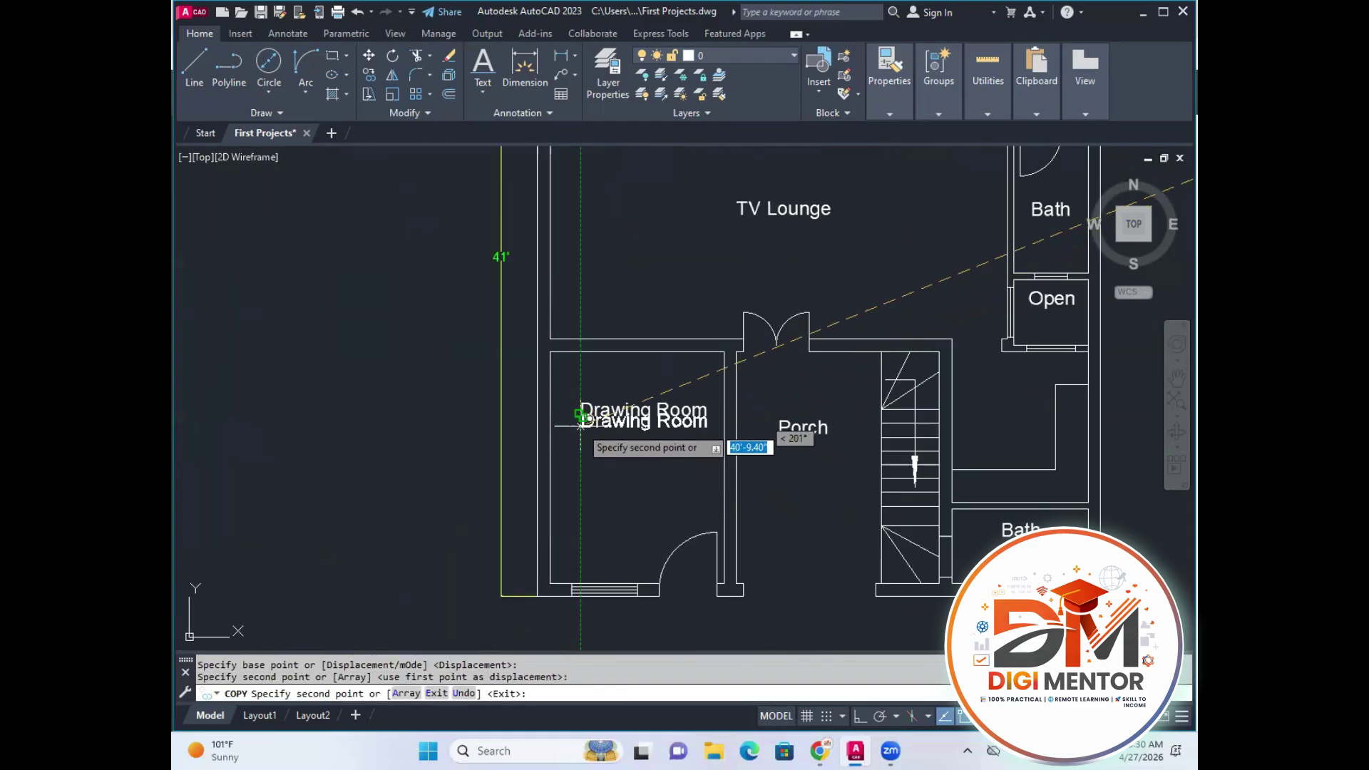
key(Return)
Copy the Kitchen label into the area with the L-shaped counter, right of the staircase.
scroll(581, 424, down, 5)
key(Return)
scroll(791, 443, up, 6)
click(833, 351)
key(Return)
click(831, 360)
scroll(699, 507, down, 5)
scroll(670, 545, up, 6)
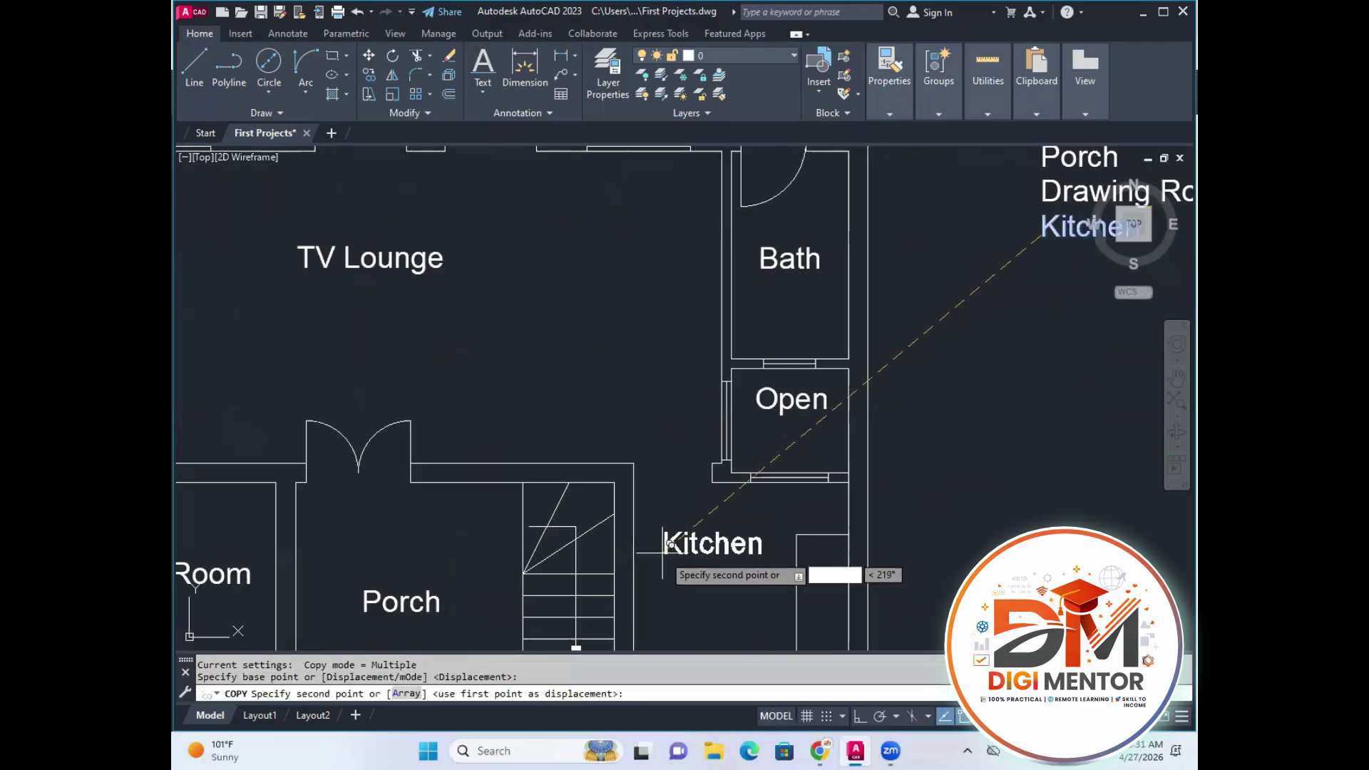
click(670, 576)
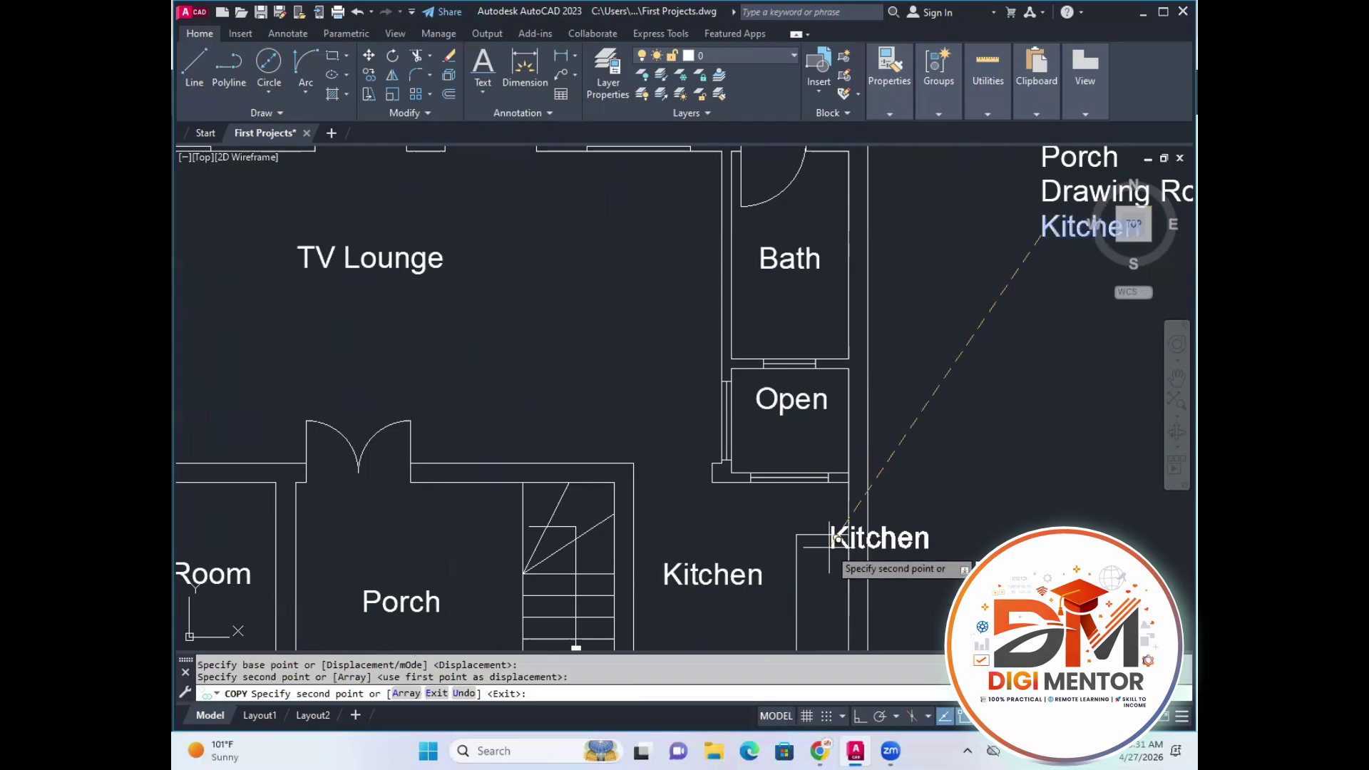
key(Escape)
key(Escape)
Add a linear dimension for the left bedroom's inner width, placed inside the room just below its top wall.
scroll(820, 528, down, 5)
scroll(795, 503, up, 2)
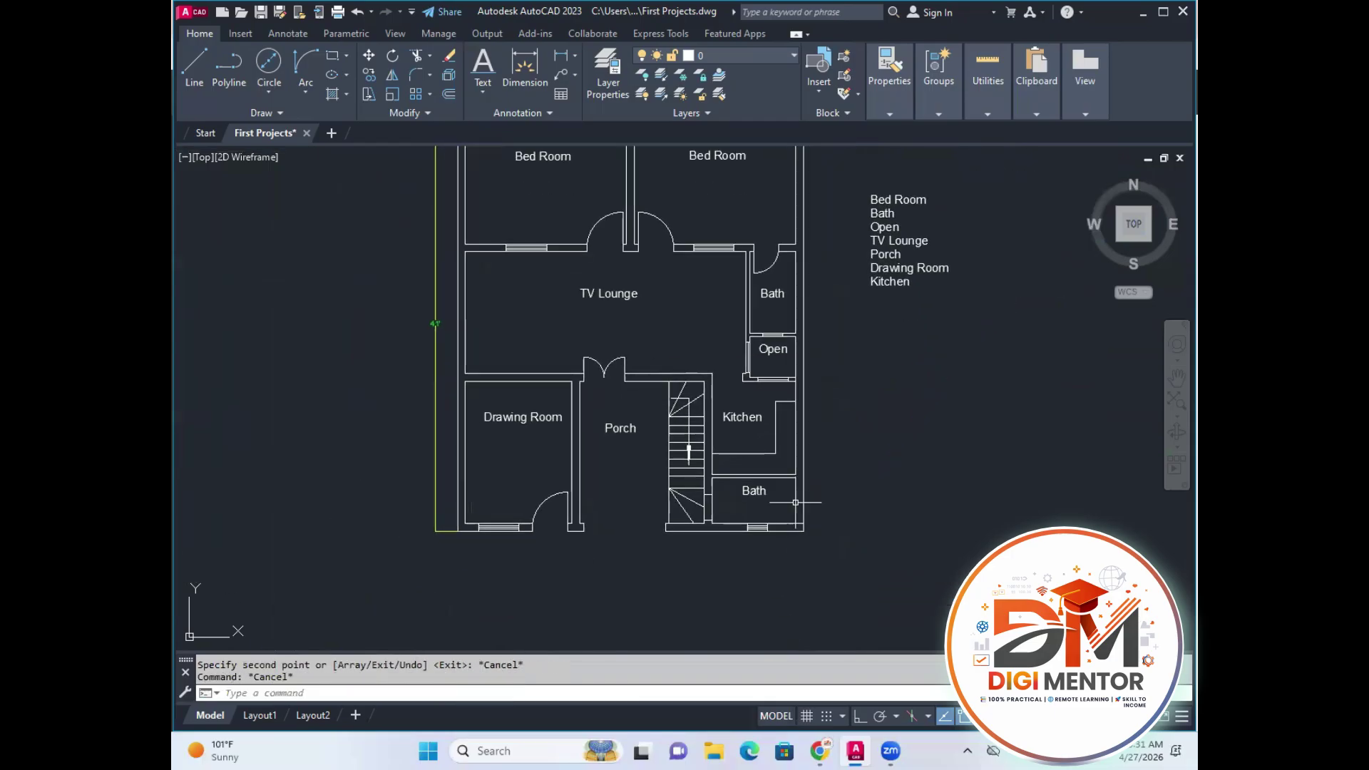
middle_drag(777, 550, 778, 562)
scroll(685, 435, down, 2)
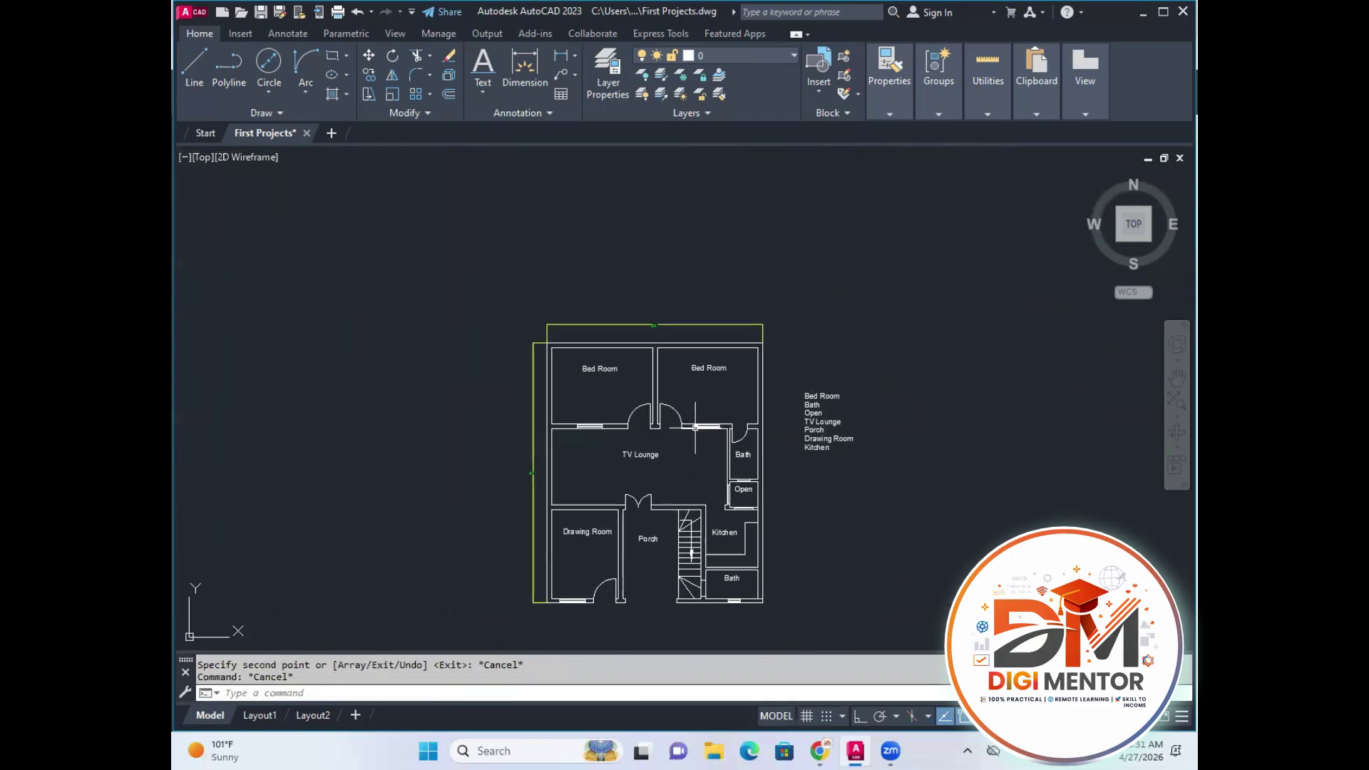
scroll(626, 424, up, 3)
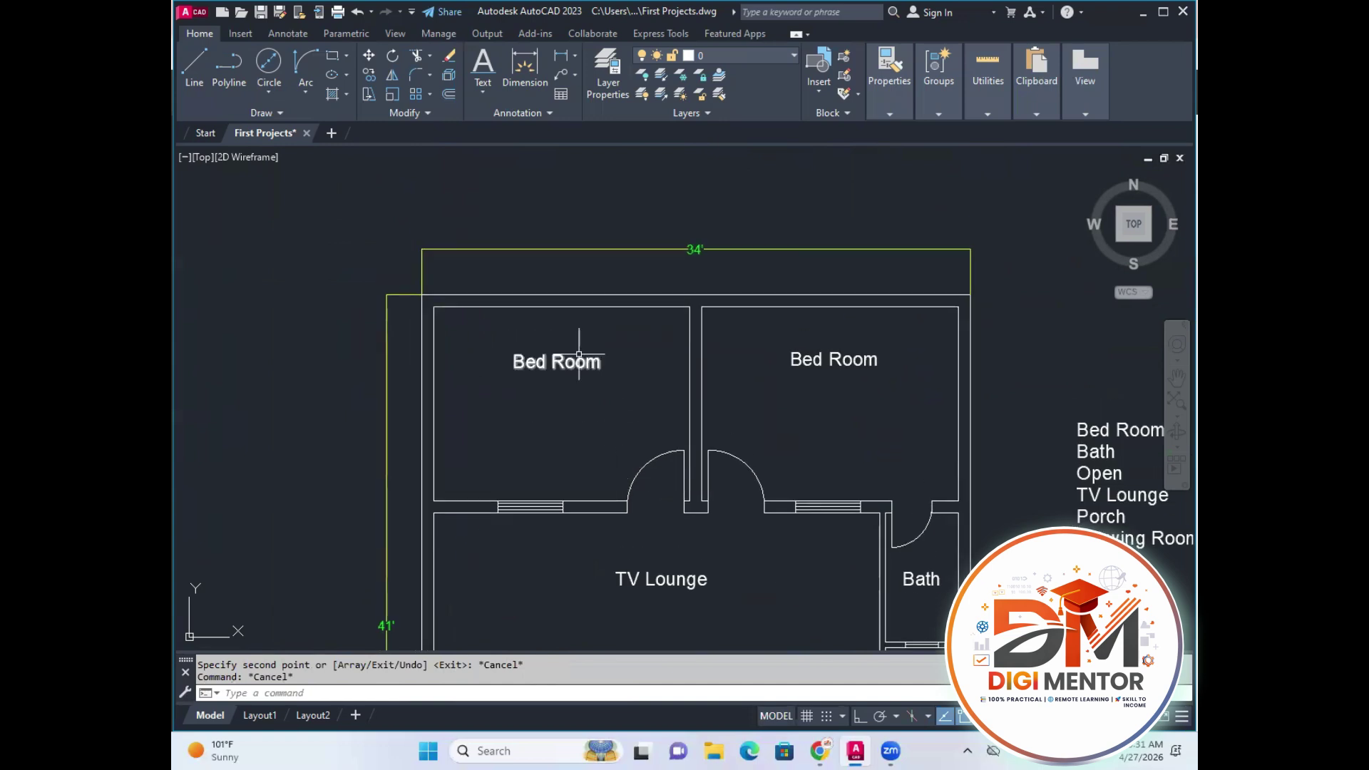
click(575, 58)
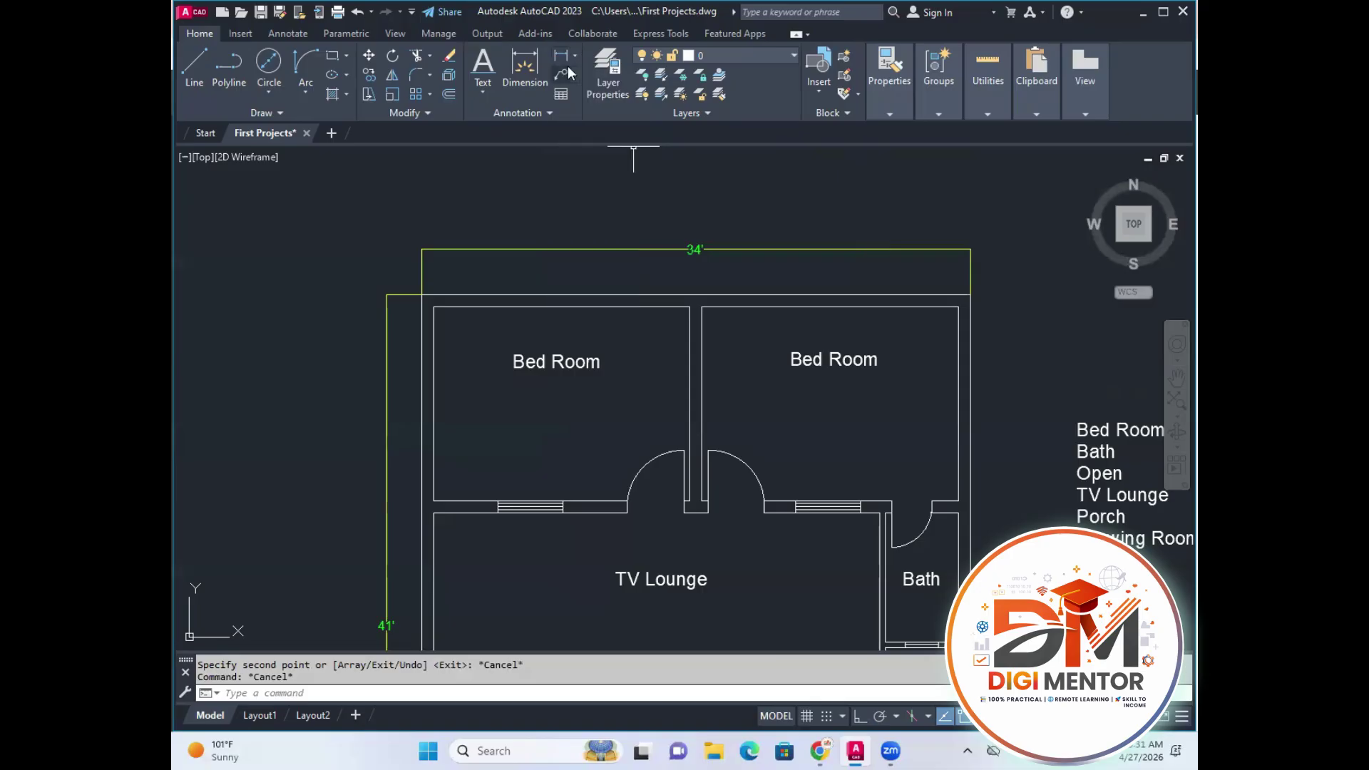
click(570, 72)
click(433, 308)
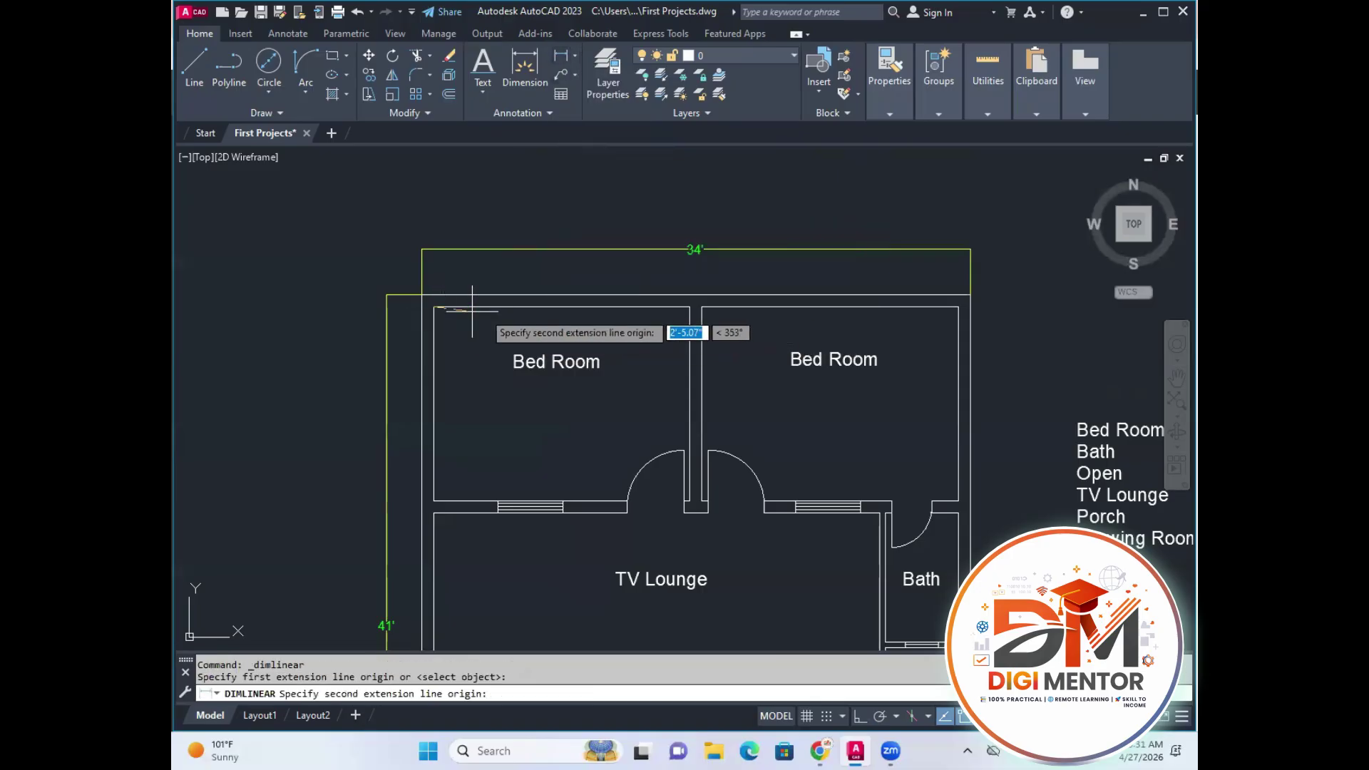
click(690, 307)
click(679, 328)
Add a vertical linear dimension for the left bedroom's inner depth, placed inside the room beside its left wall.
key(Return)
click(434, 308)
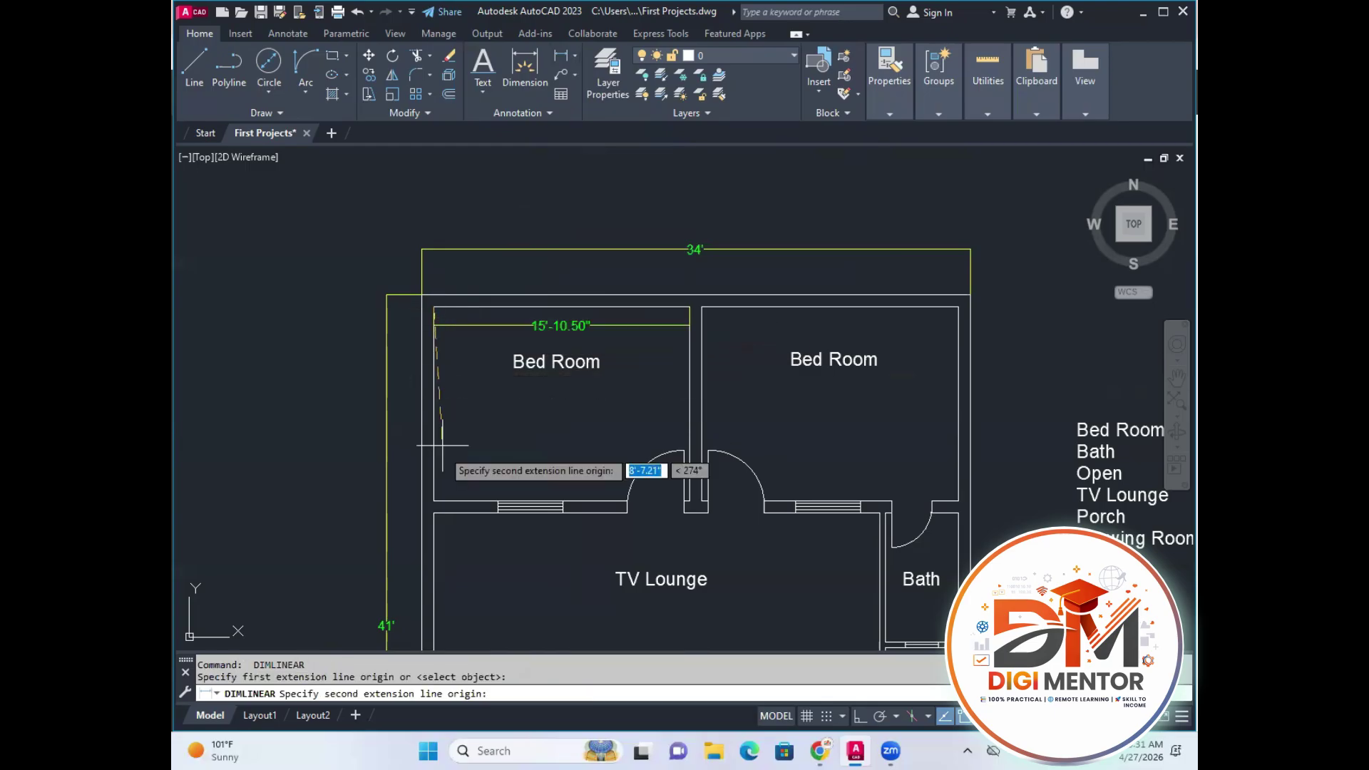
click(433, 501)
click(455, 479)
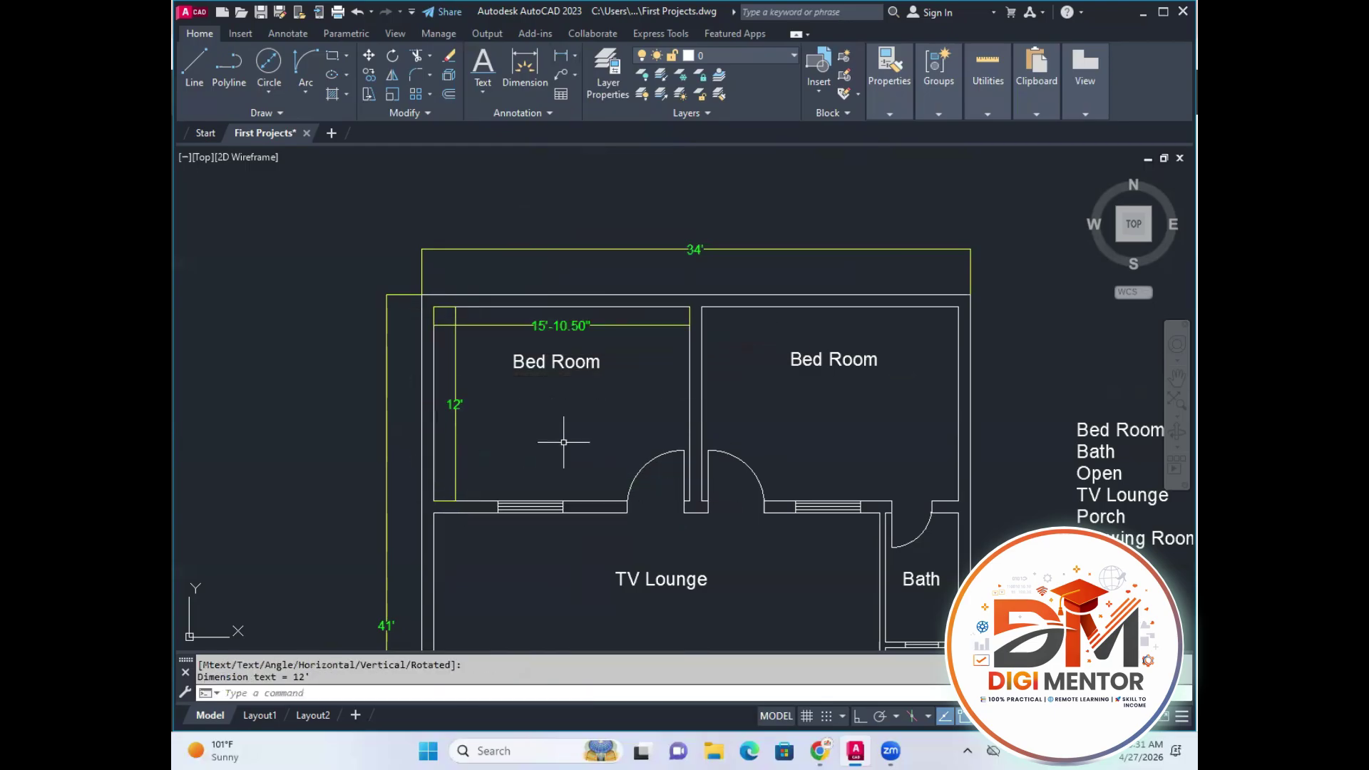
Copy the left bedroom's Bed Room label to just below the original label.
middle_drag(579, 418, 590, 452)
text(co)
key(Return)
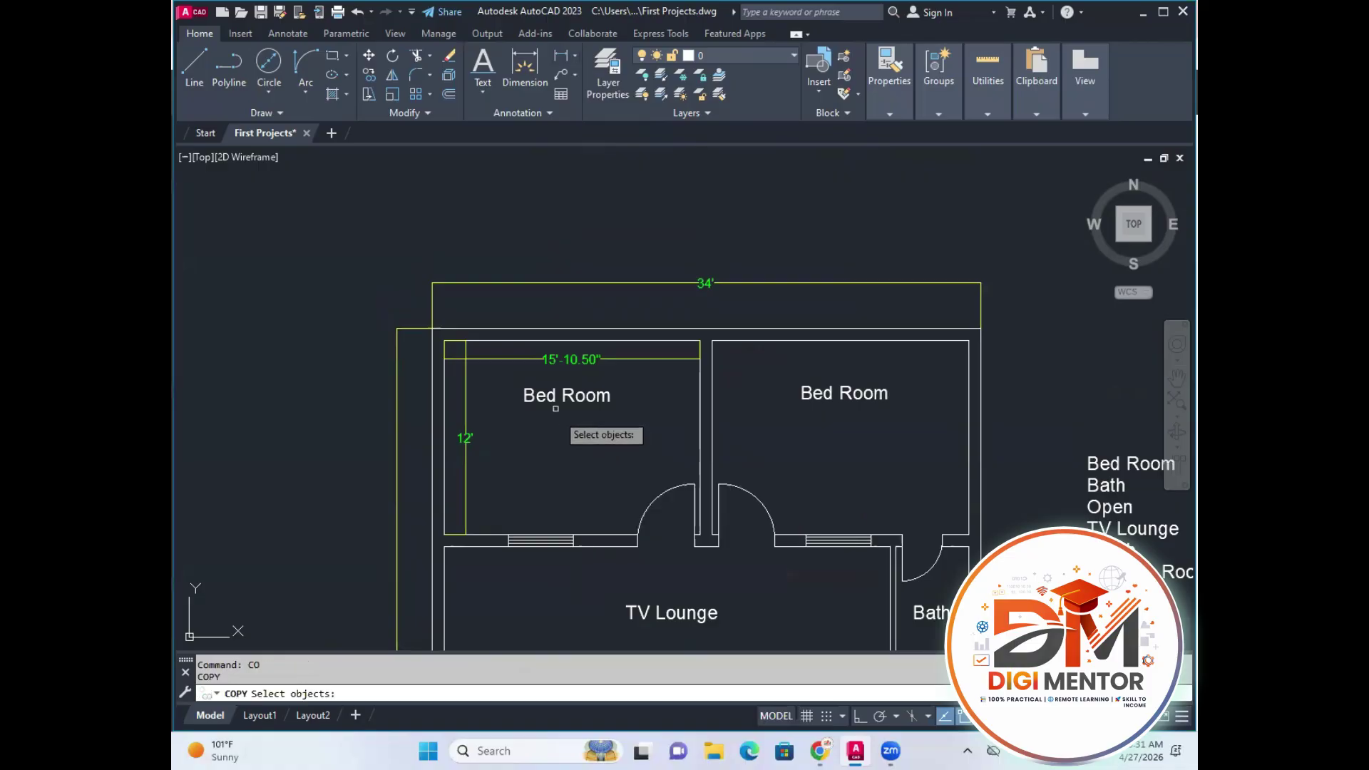
click(558, 411)
key(Return)
click(523, 402)
scroll(531, 445, up, 4)
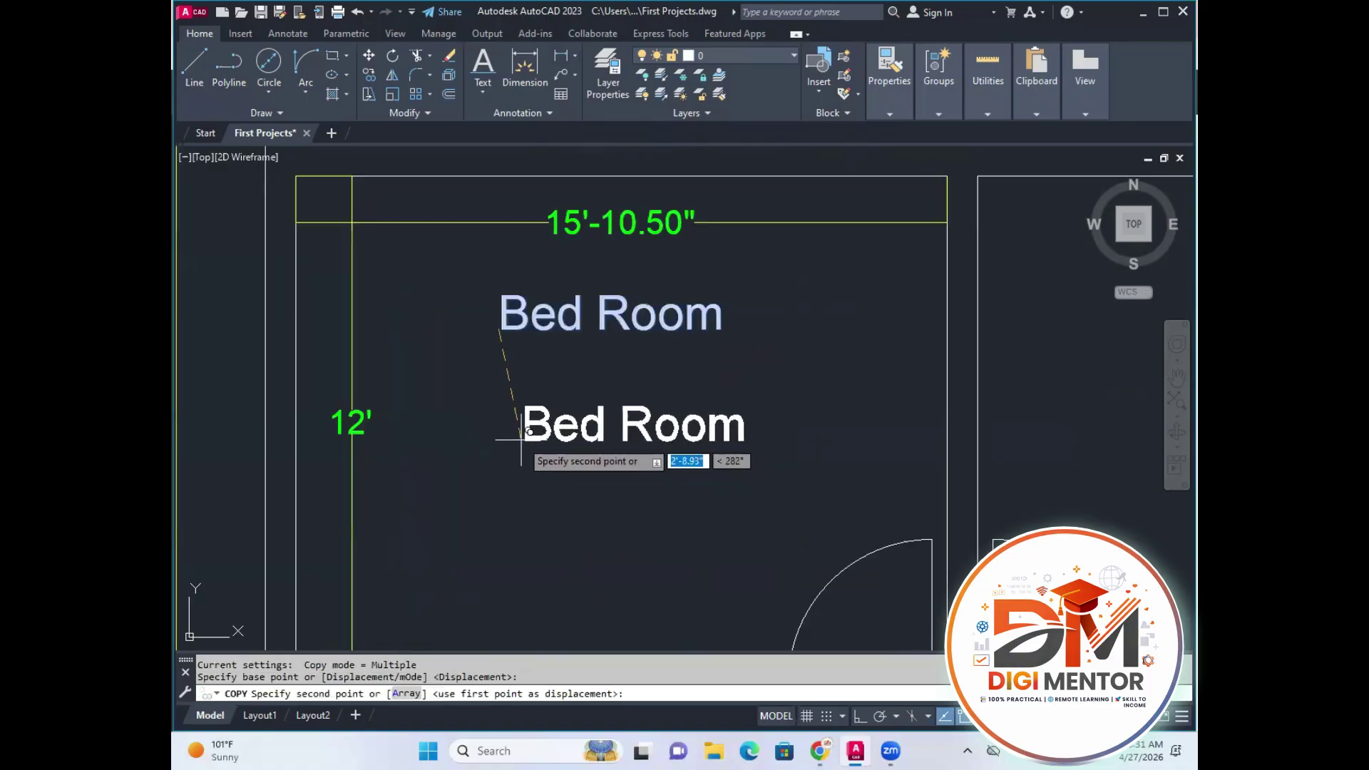
click(467, 407)
key(Escape)
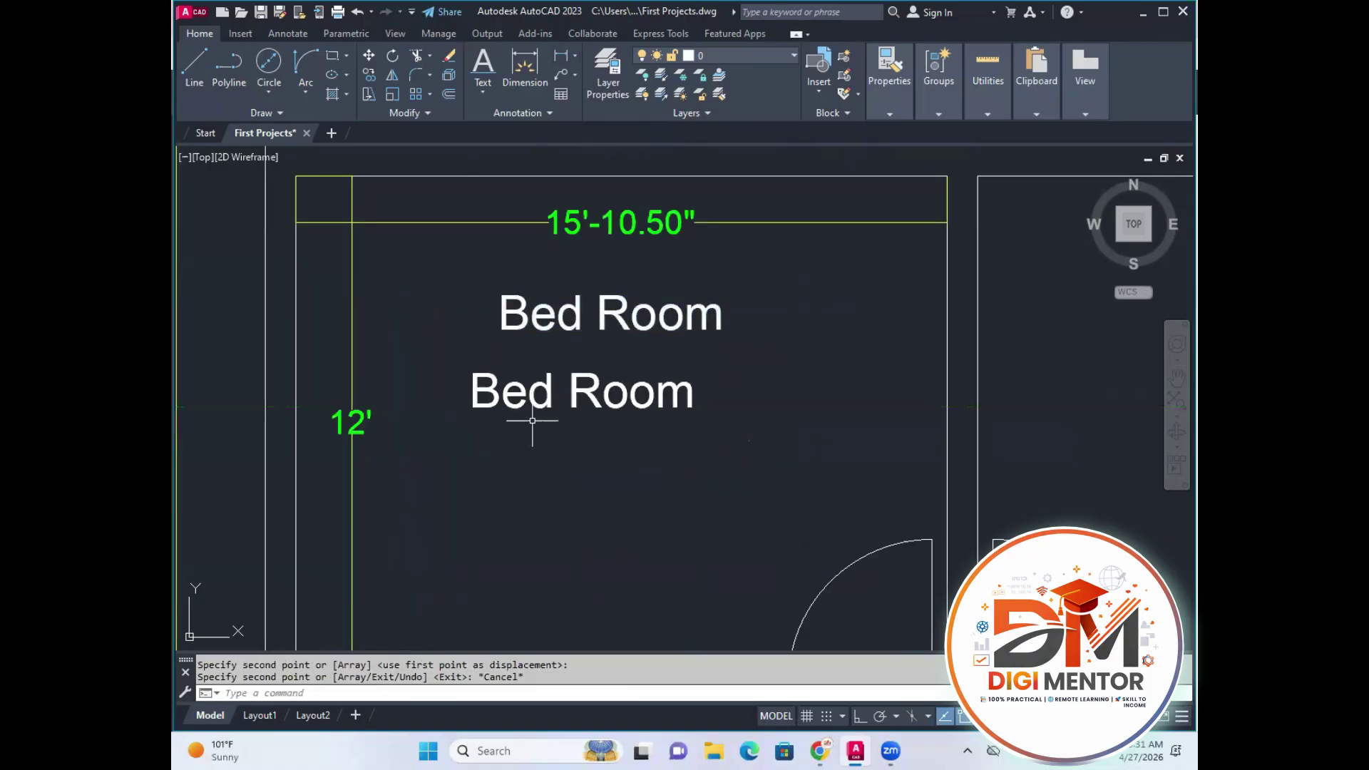
Change the copied label in the left bedroom to read 15'-10.50" x 12'-0".
double_click(553, 401)
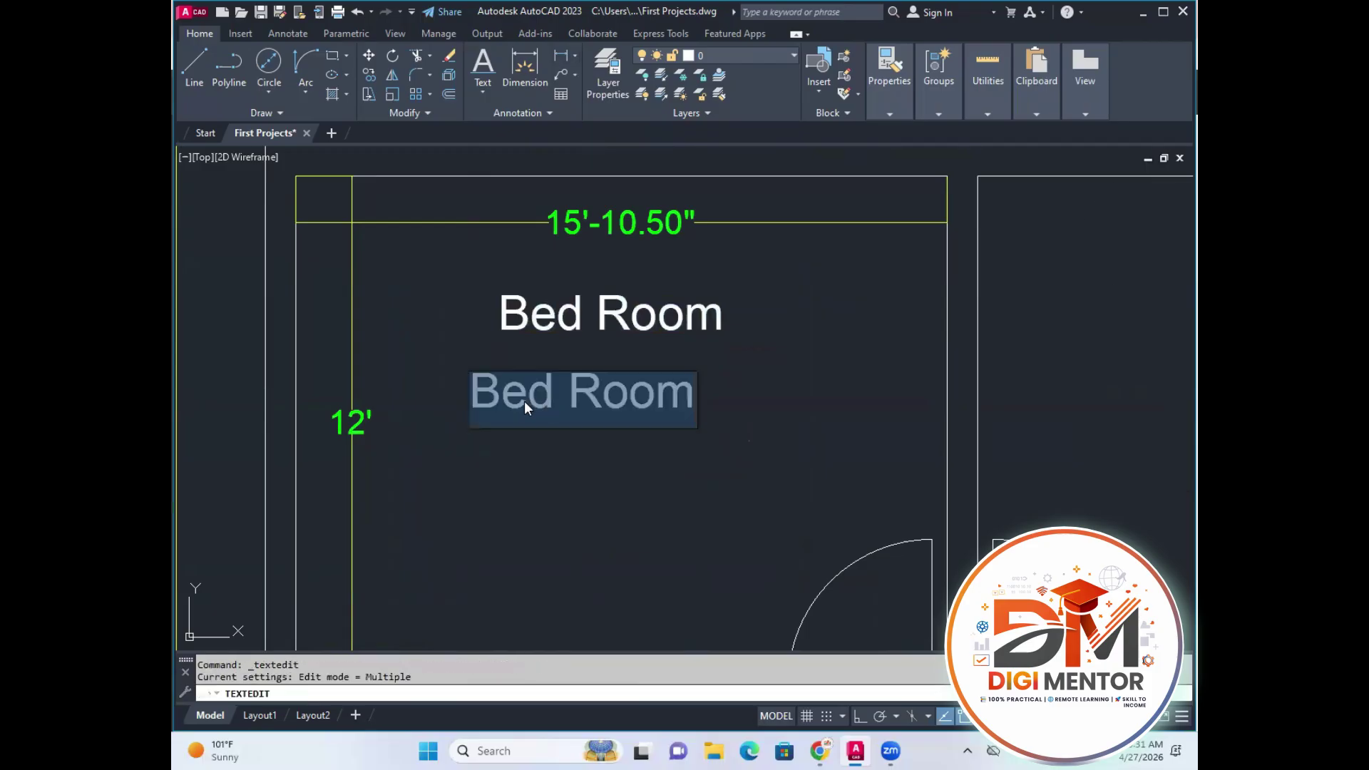
scroll(524, 401, down, 2)
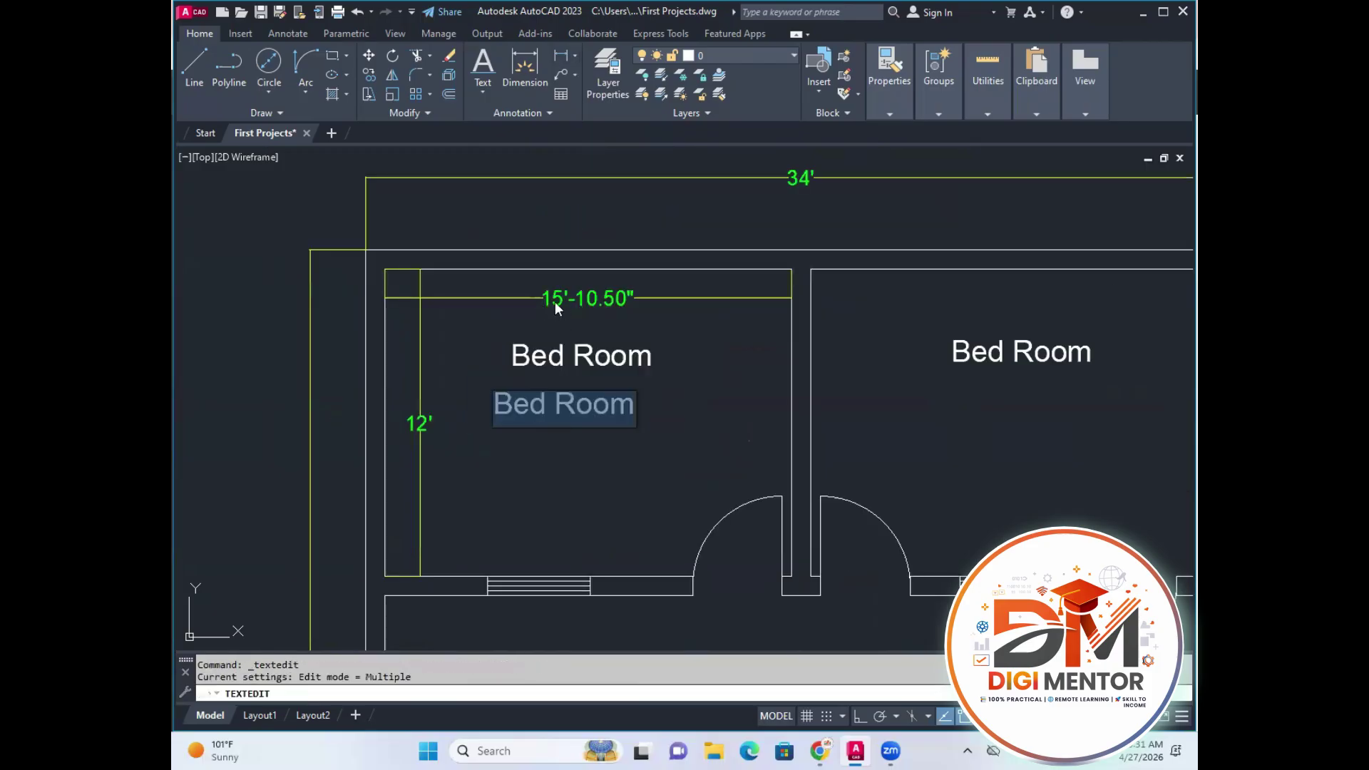
text(15)
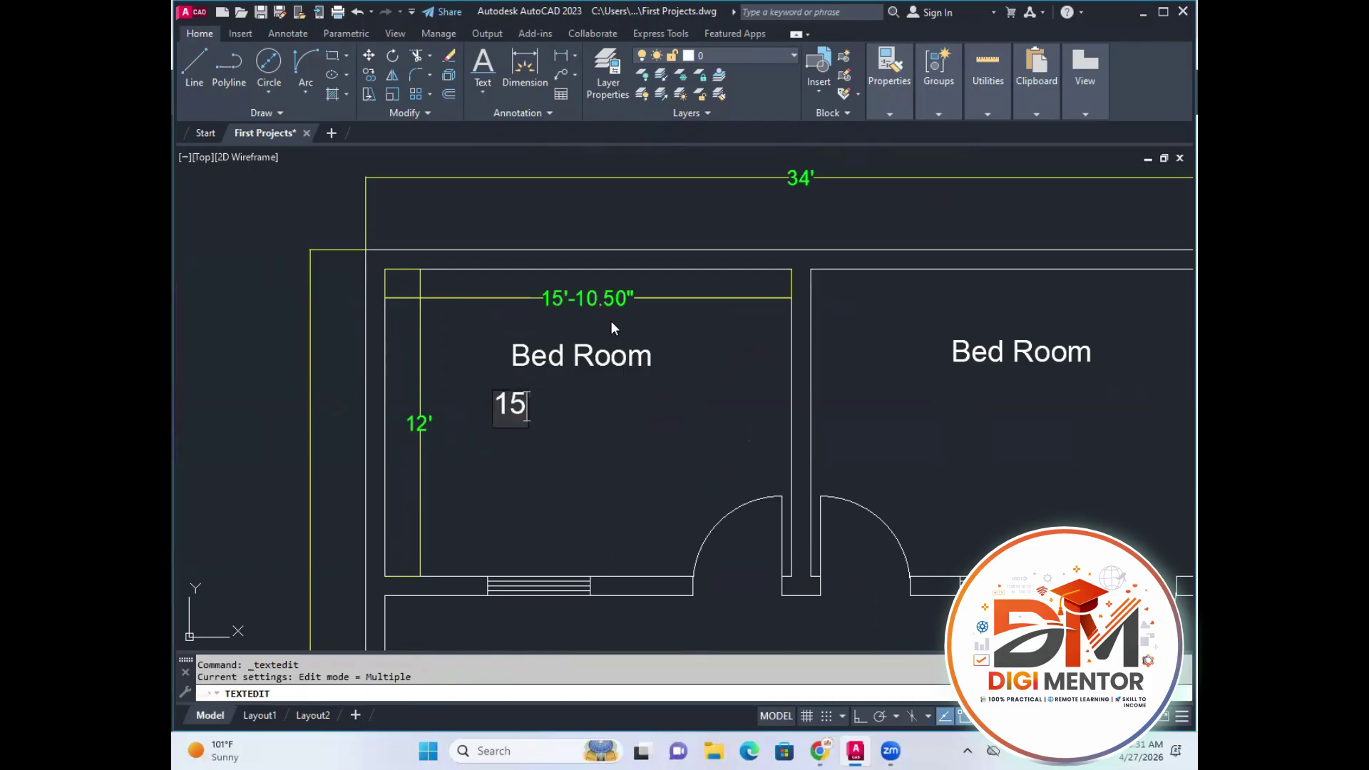
text('-1)
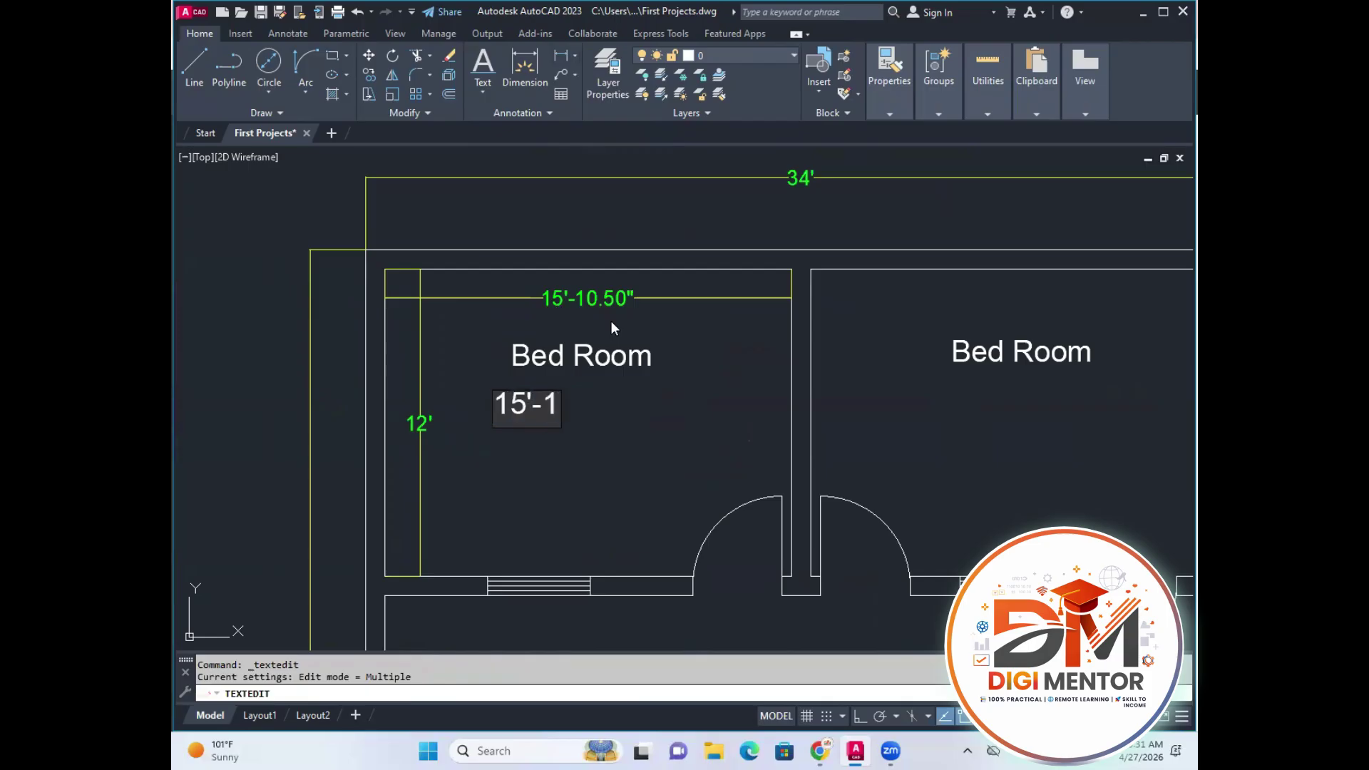
text(0.50")
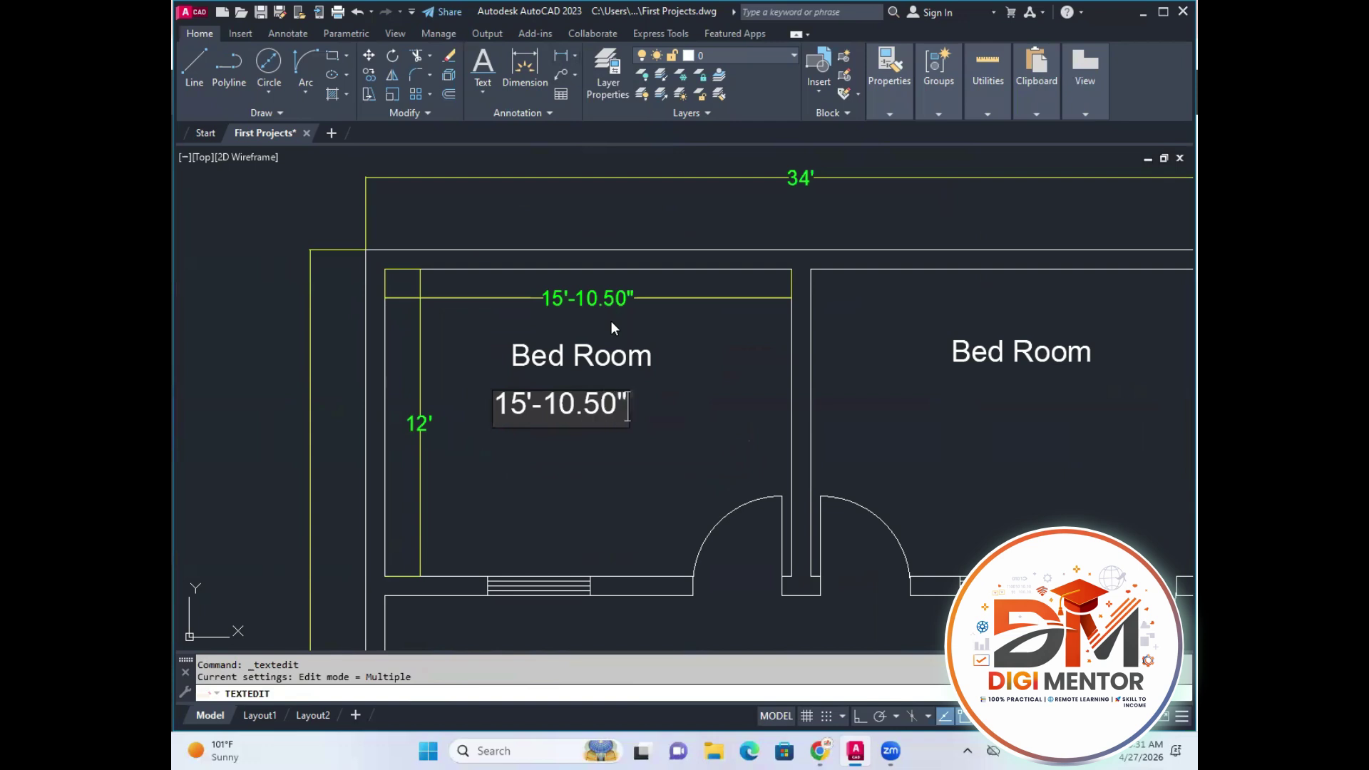
text( x 12)
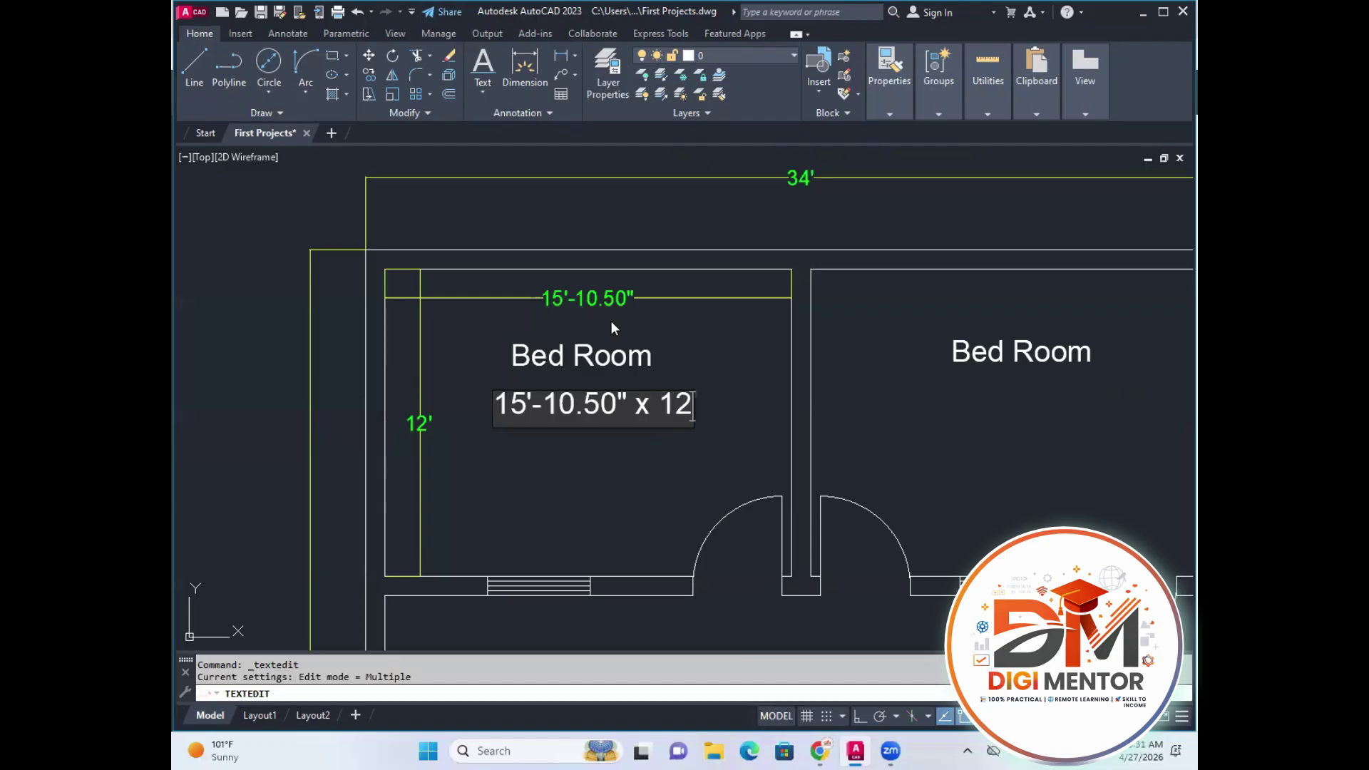
text('-0")
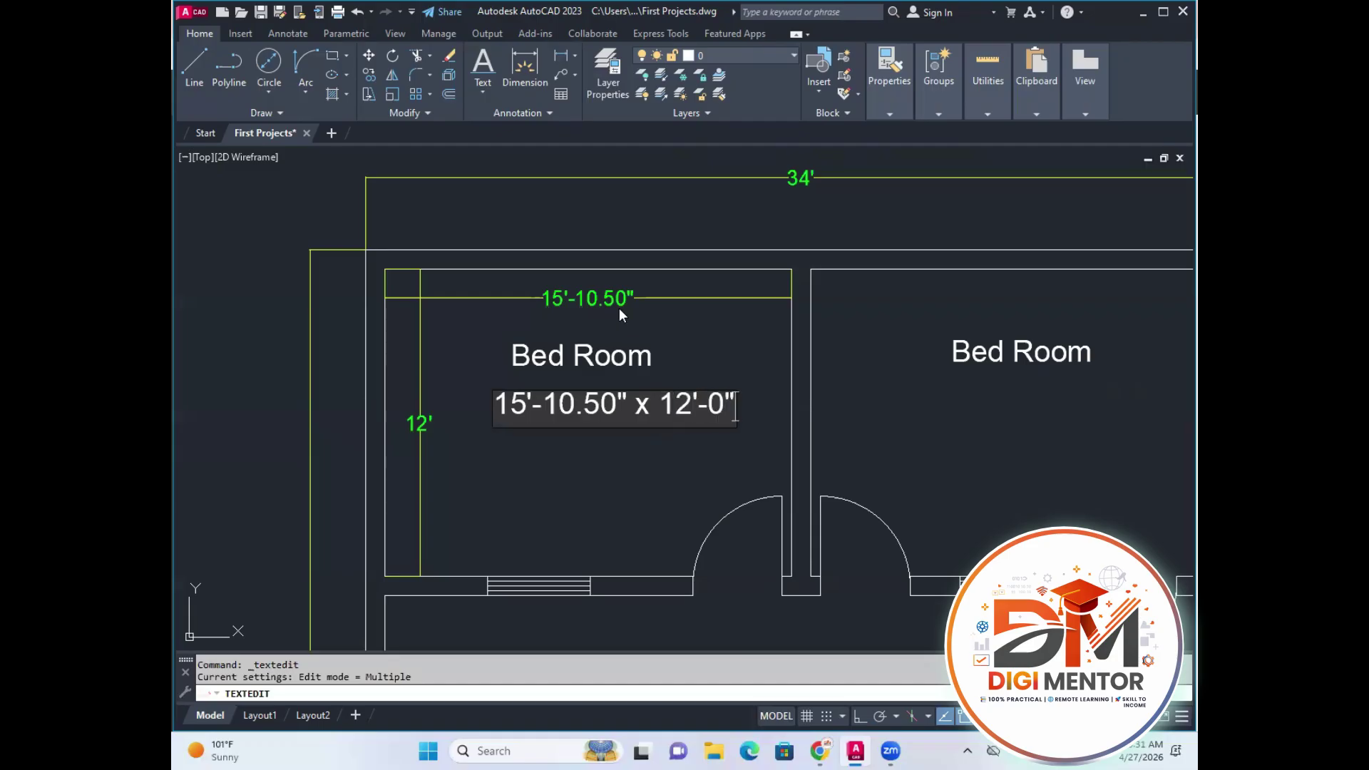
key(Return)
key(Escape)
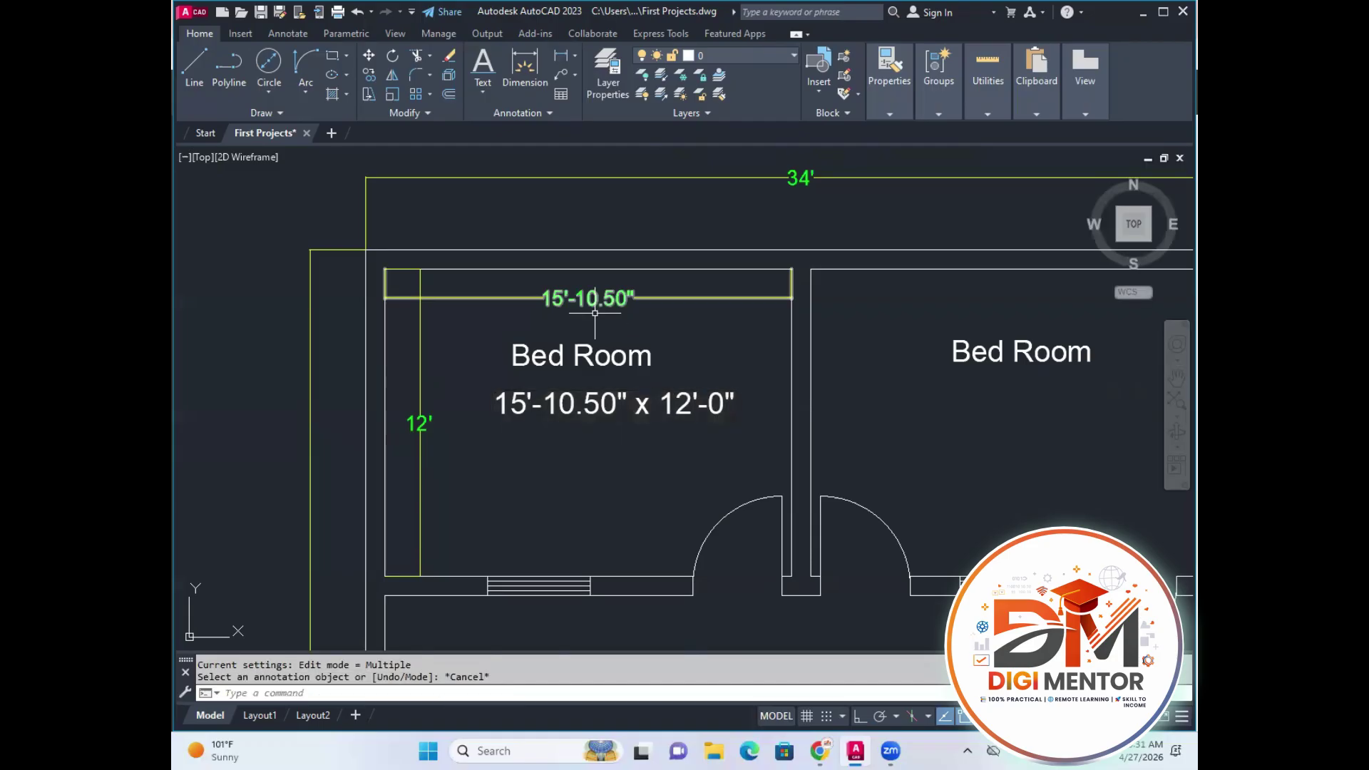
Delete the width and depth dimensions inside the left bedroom.
click(443, 288)
click(419, 305)
key(Delete)
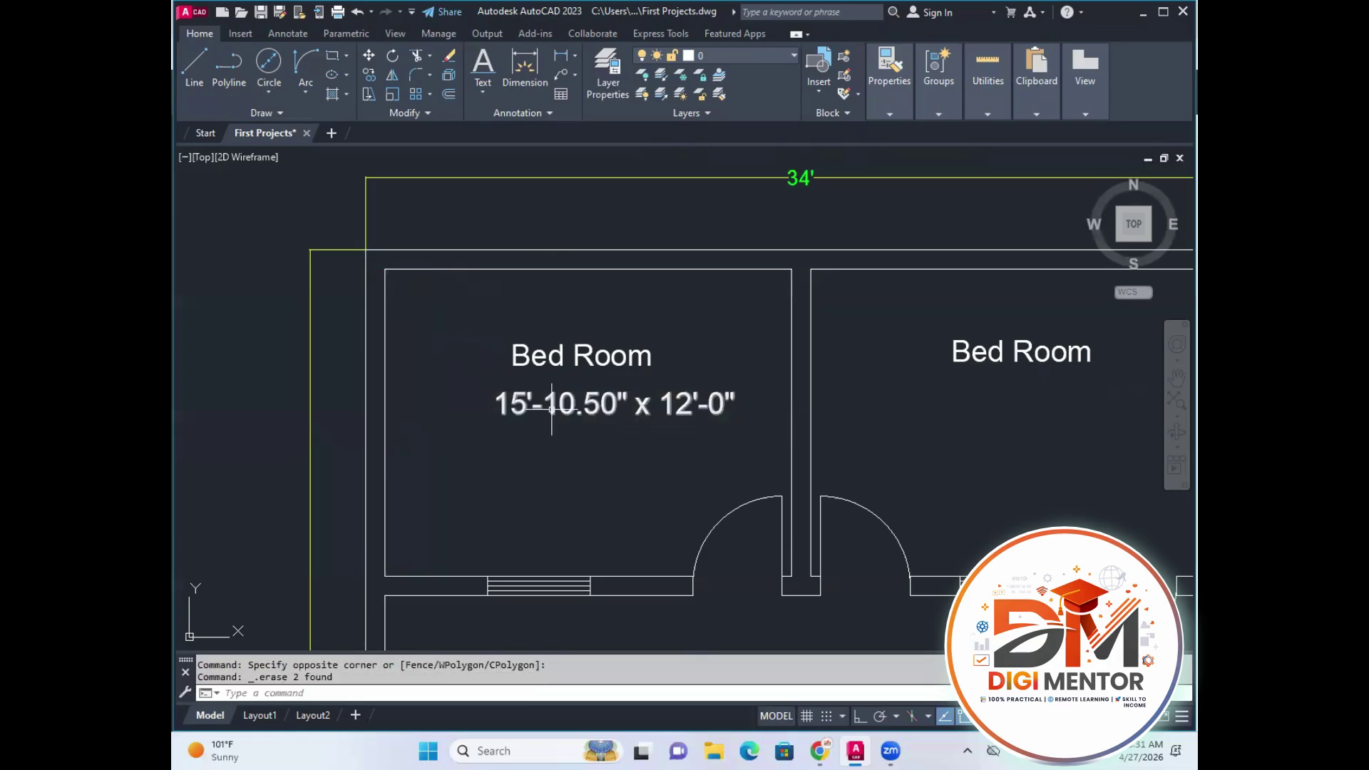
Move the left bedroom's size label slightly left so it sits centred beneath the Bed Room label.
middle_drag(576, 432, 539, 446)
text(m)
key(Return)
click(603, 427)
key(Return)
click(604, 432)
scroll(413, 419, up, 2)
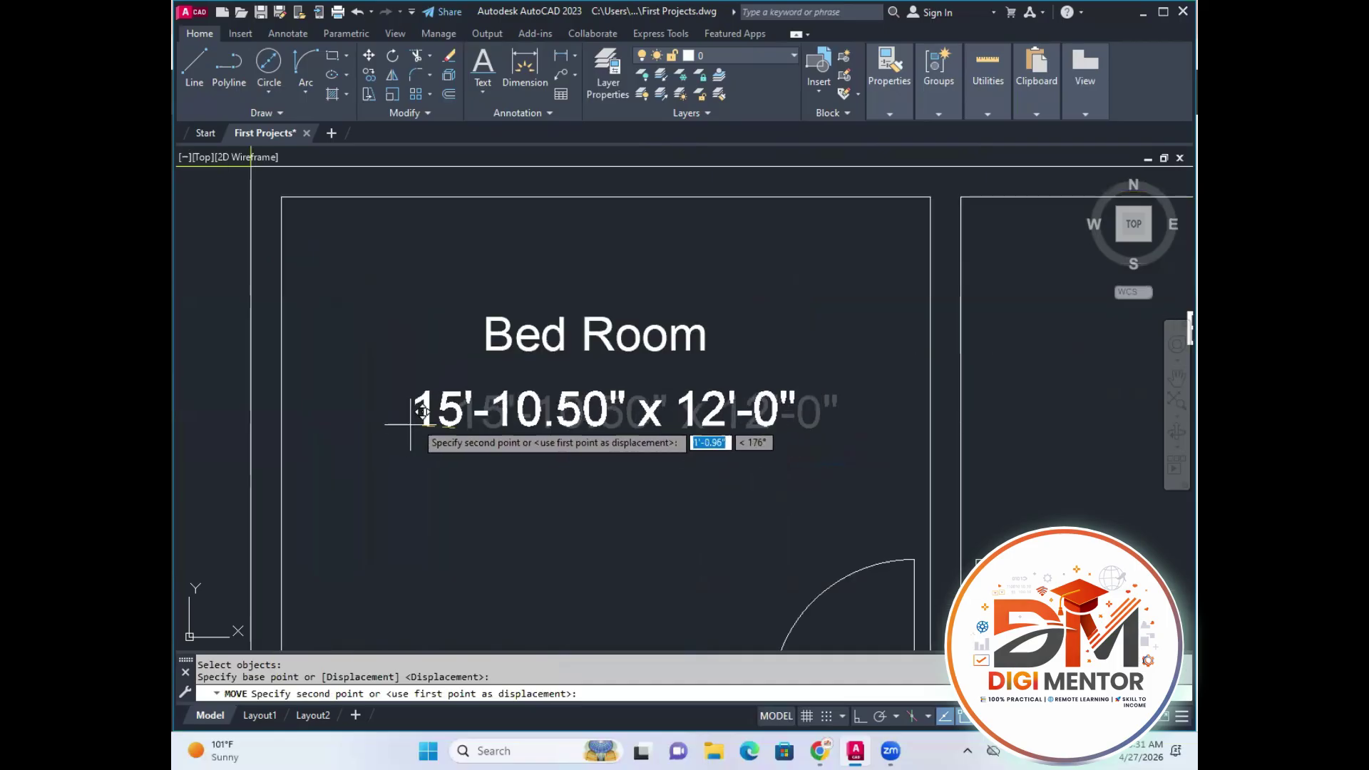
click(419, 416)
Copy the 15'-10.50" x 12'-0" size label straight across to below the right bedroom's label.
scroll(561, 479, down, 4)
middle_drag(561, 478, 537, 488)
text(co)
key(Return)
click(560, 454)
key(Return)
click(547, 472)
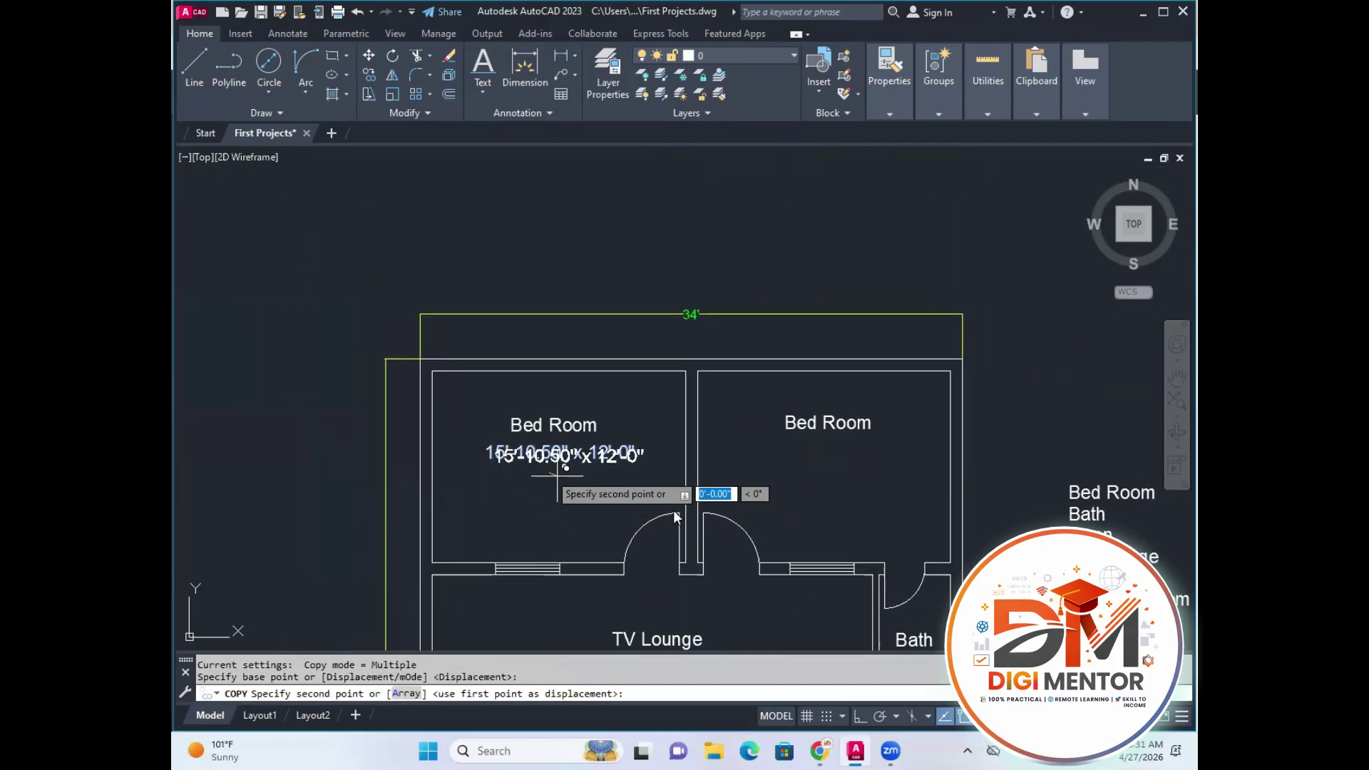
scroll(820, 474, up, 4)
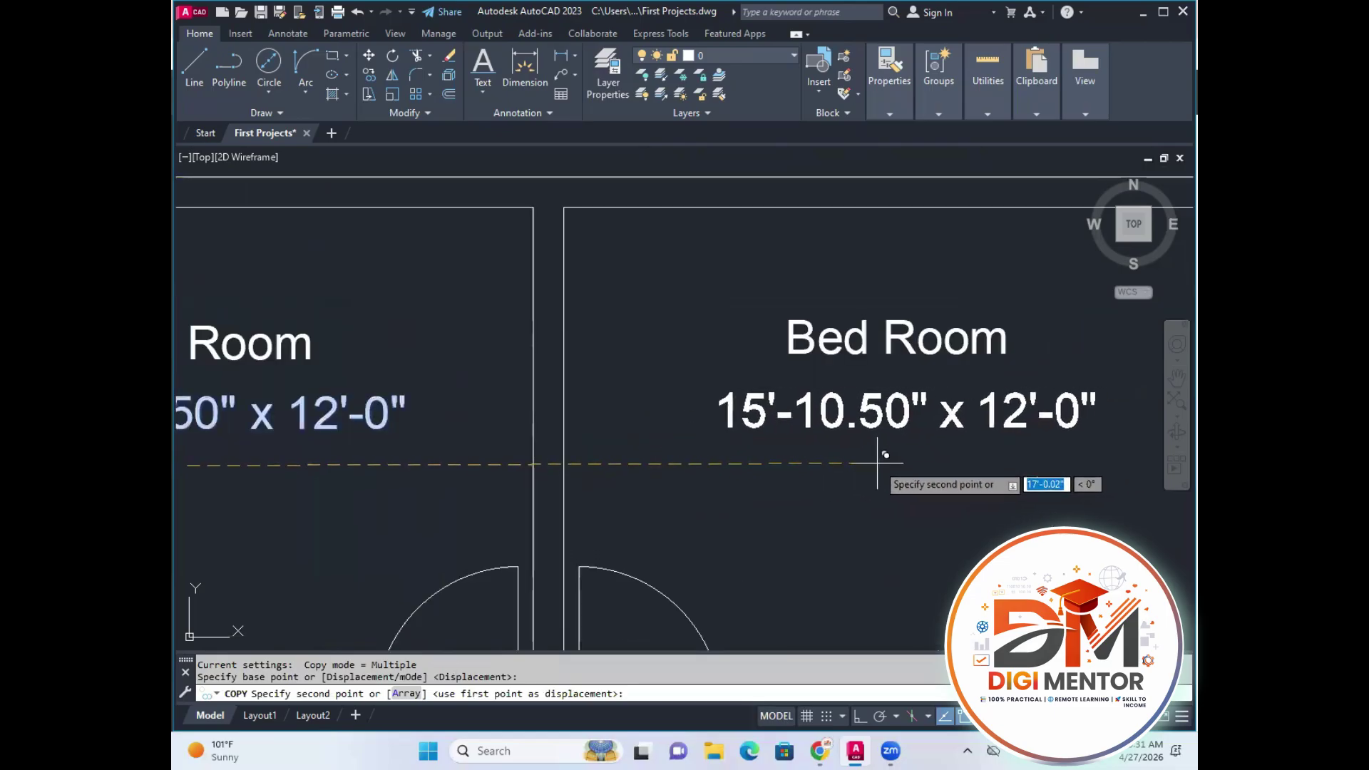
click(879, 464)
scroll(879, 463, down, 4)
key(Escape)
Add a linear dimension for the upper bath's inner width, placed inside the room just above its bottom wall.
mouse_move(837, 599)
middle_down()
mouse_move(810, 475)
mouse_move(709, 433)
middle_up()
click(560, 57)
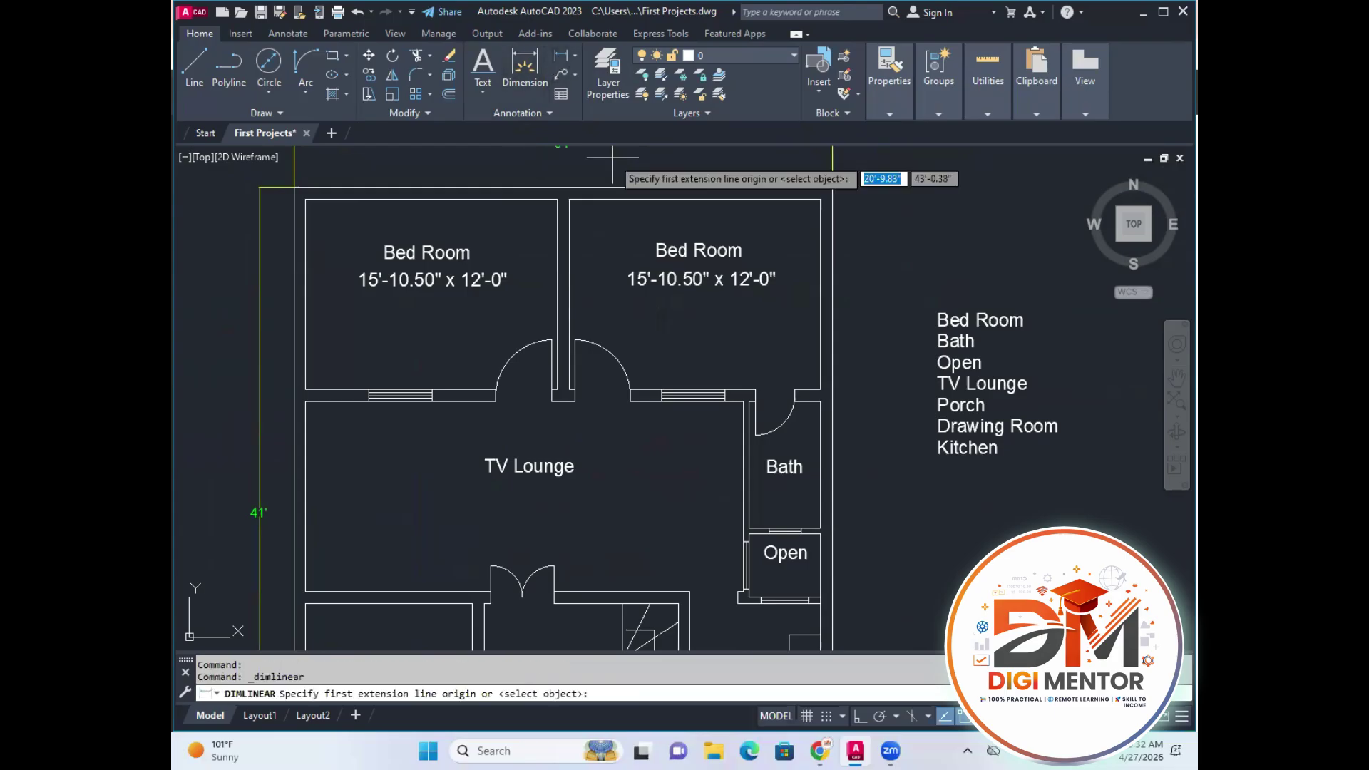
scroll(809, 421, up, 2)
middle_drag(839, 593, 827, 495)
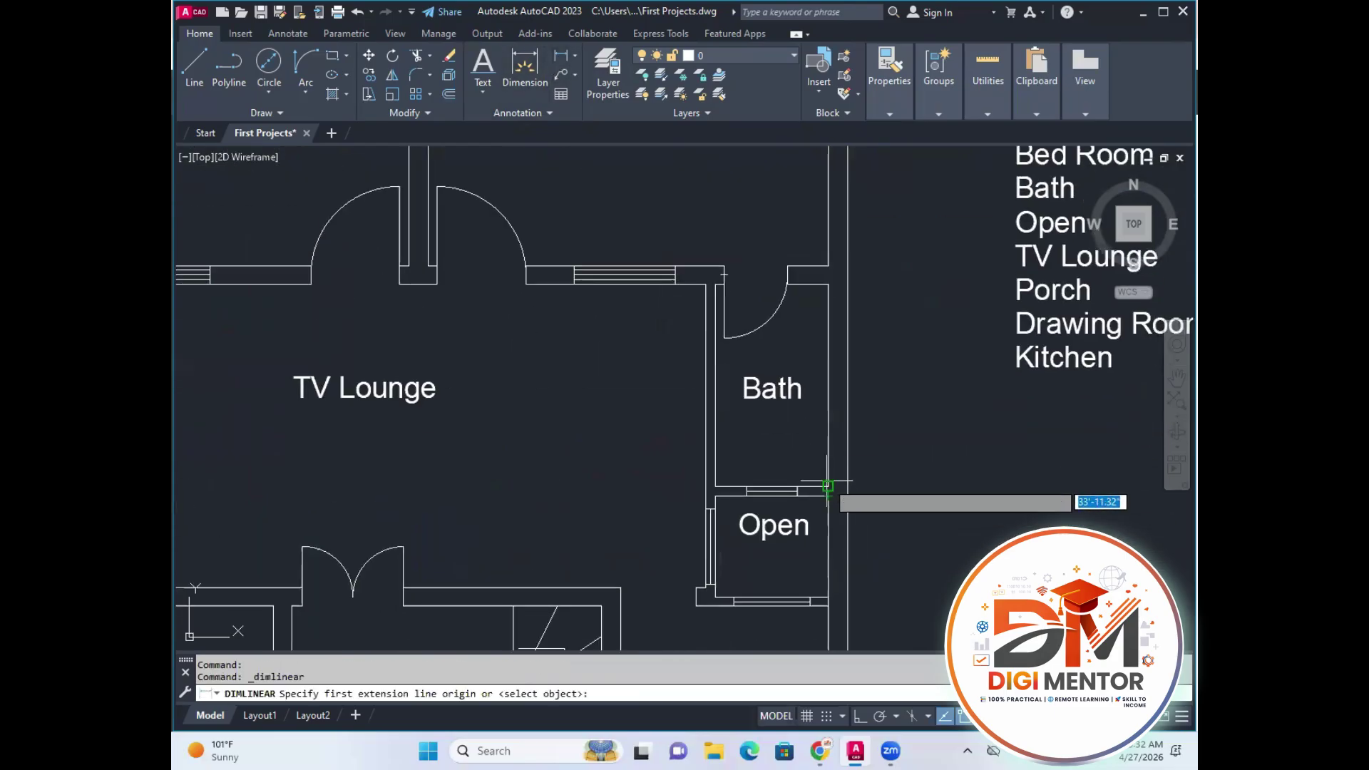
click(828, 495)
click(715, 486)
click(724, 459)
Add a vertical linear dimension for the upper bath's inner depth, placed outside the building's right wall.
key(Return)
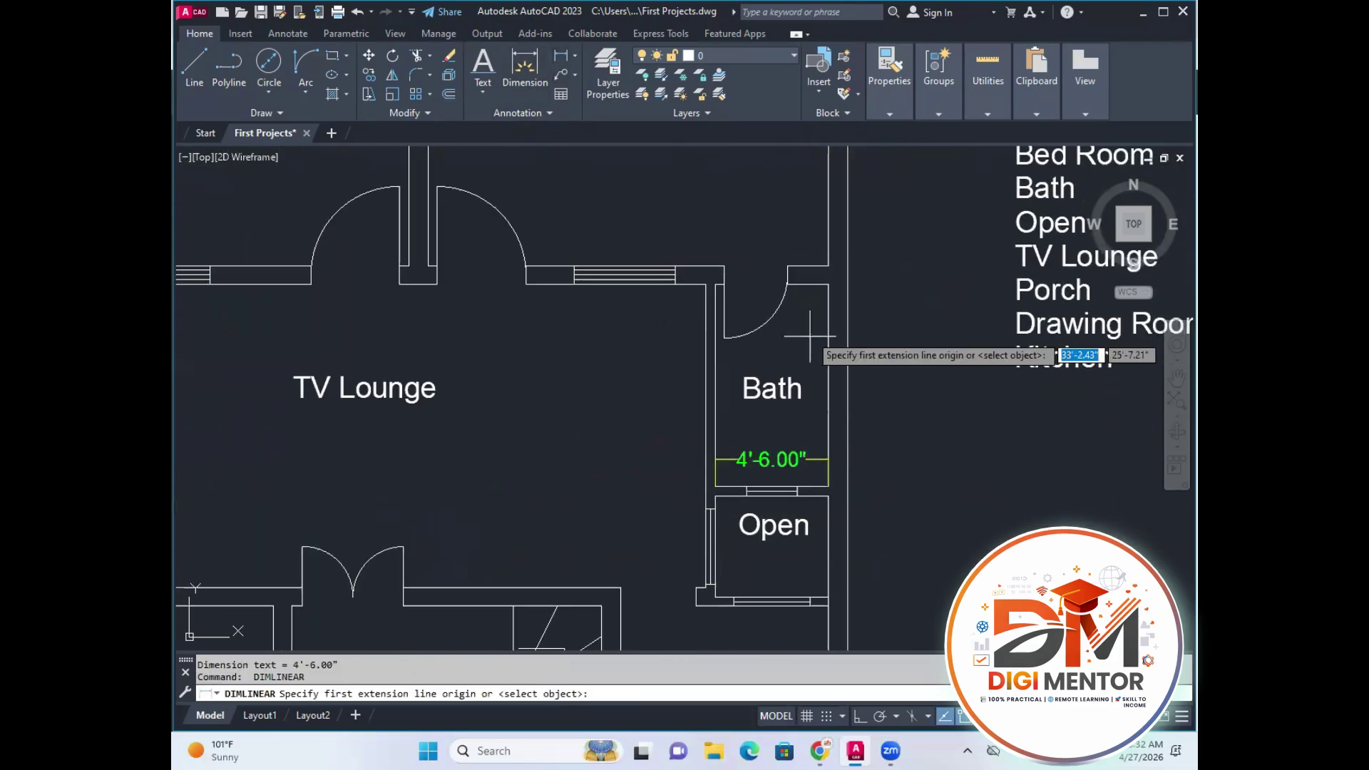
click(828, 284)
click(828, 486)
click(882, 435)
key(Escape)
Copy the upper Bath label to just below the original label.
middle_drag(861, 436, 868, 473)
text(co)
key(Return)
key(Return)
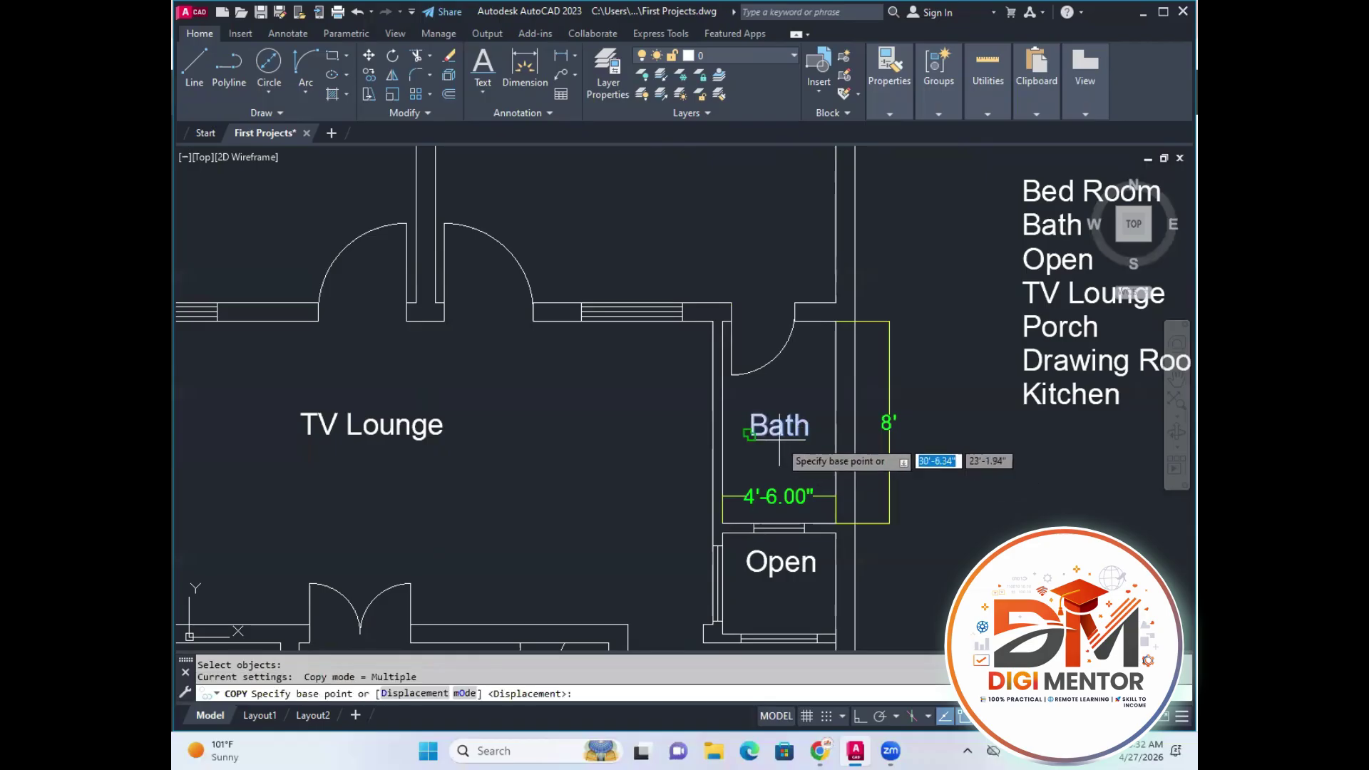
scroll(781, 439, up, 5)
click(757, 411)
click(701, 529)
key(Escape)
Change the copied Bath label to read 4'-6" x 8'-0".
scroll(727, 472, down, 4)
click(712, 439)
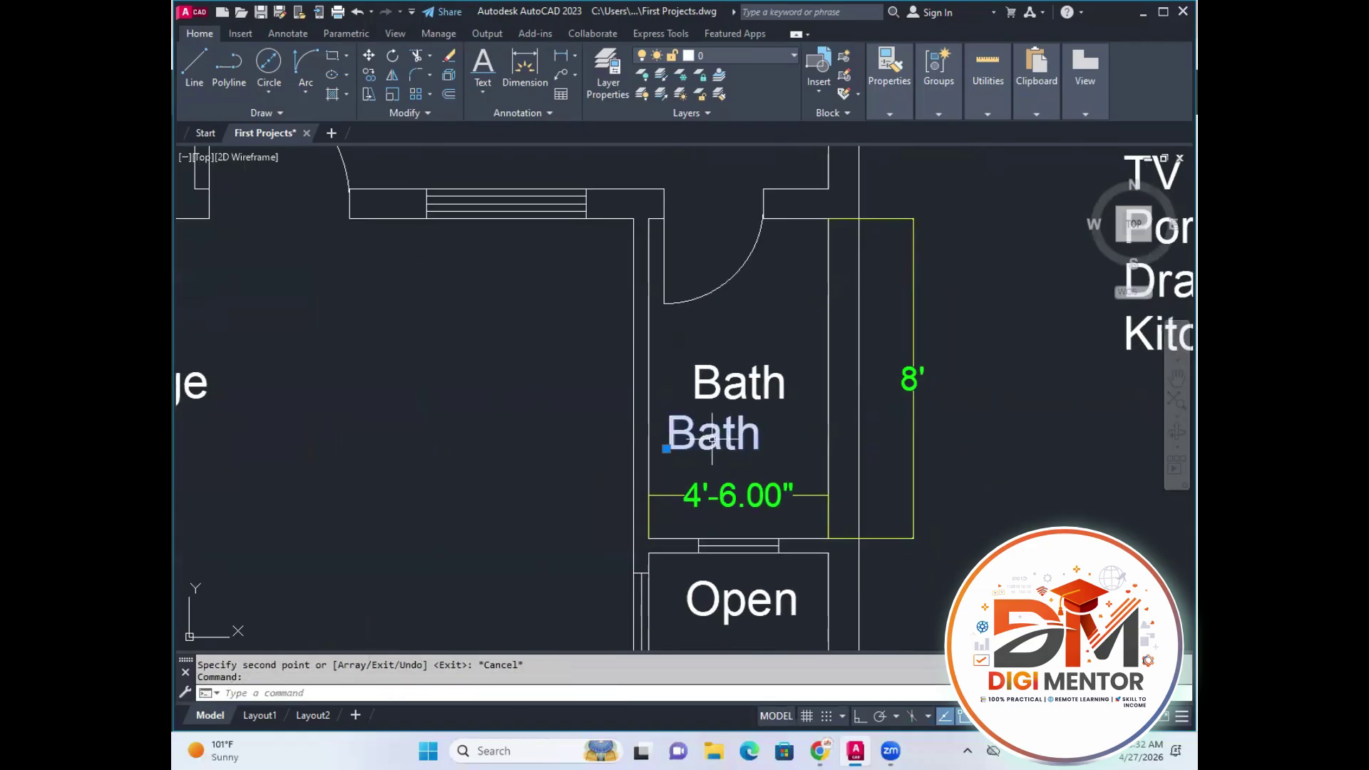
double_click(717, 436)
text(4)
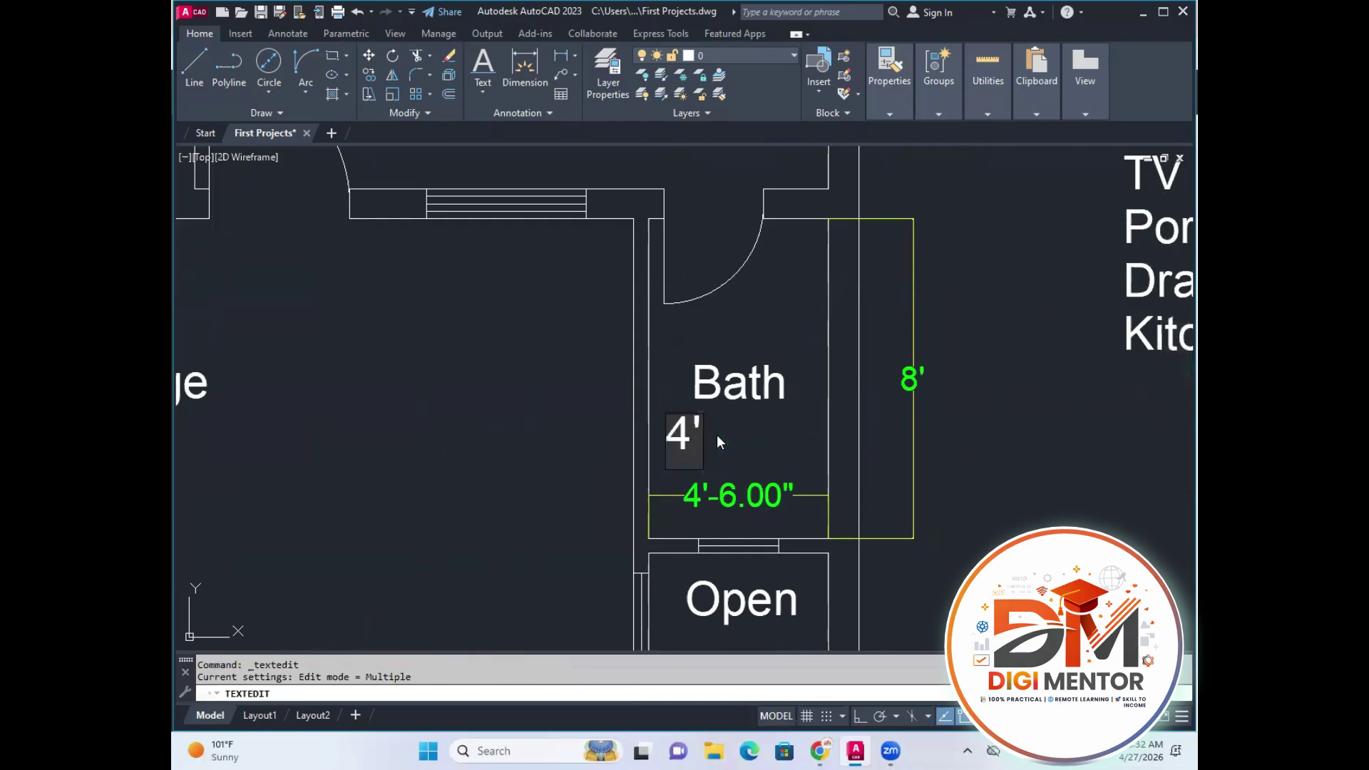
text('-6" x)
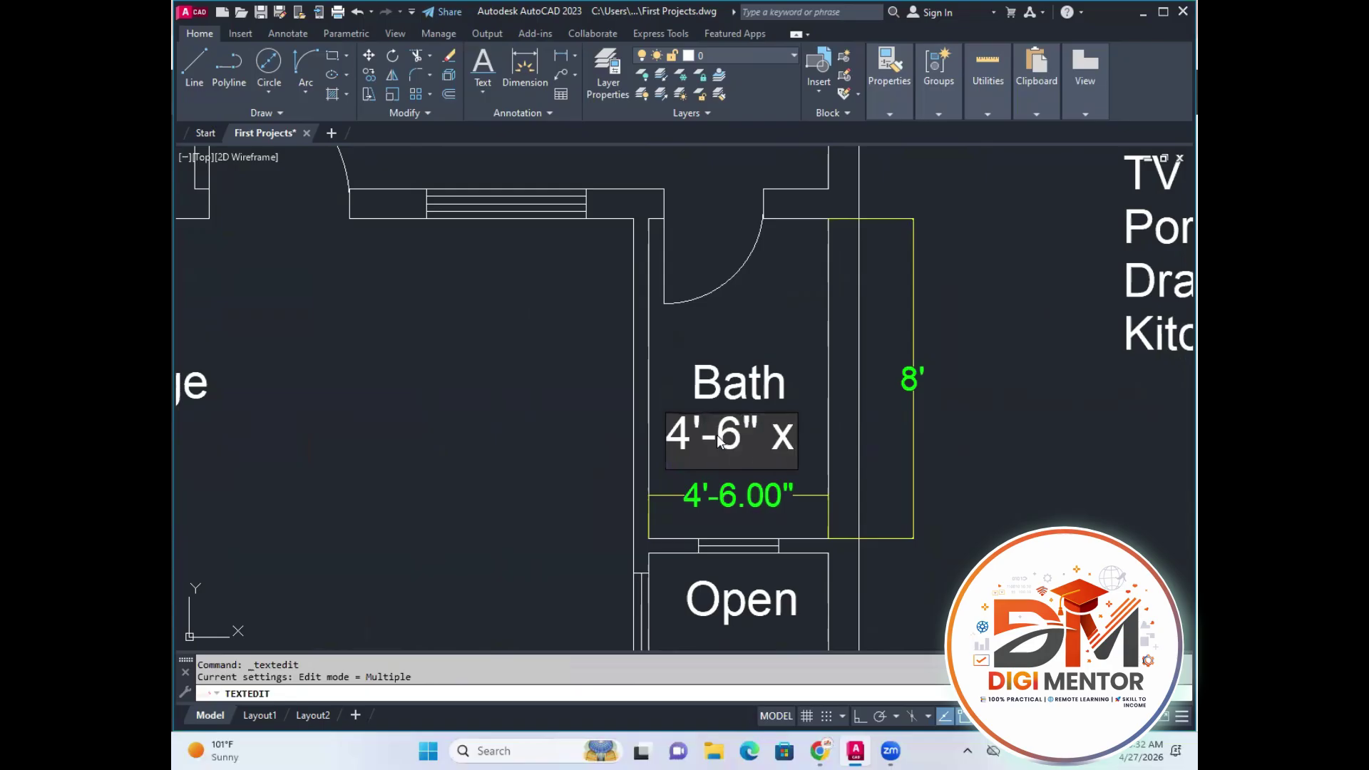
text( 8'-0"")
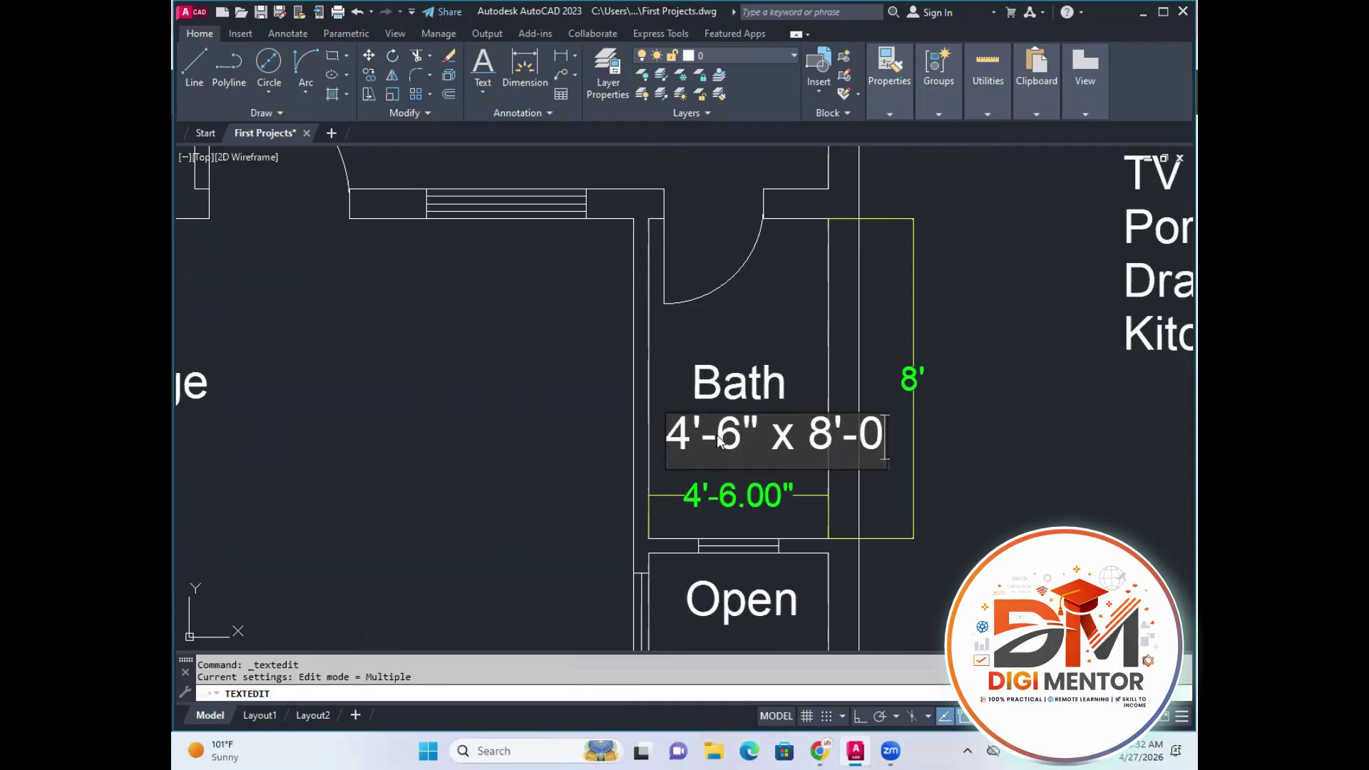
key(BackSpace)
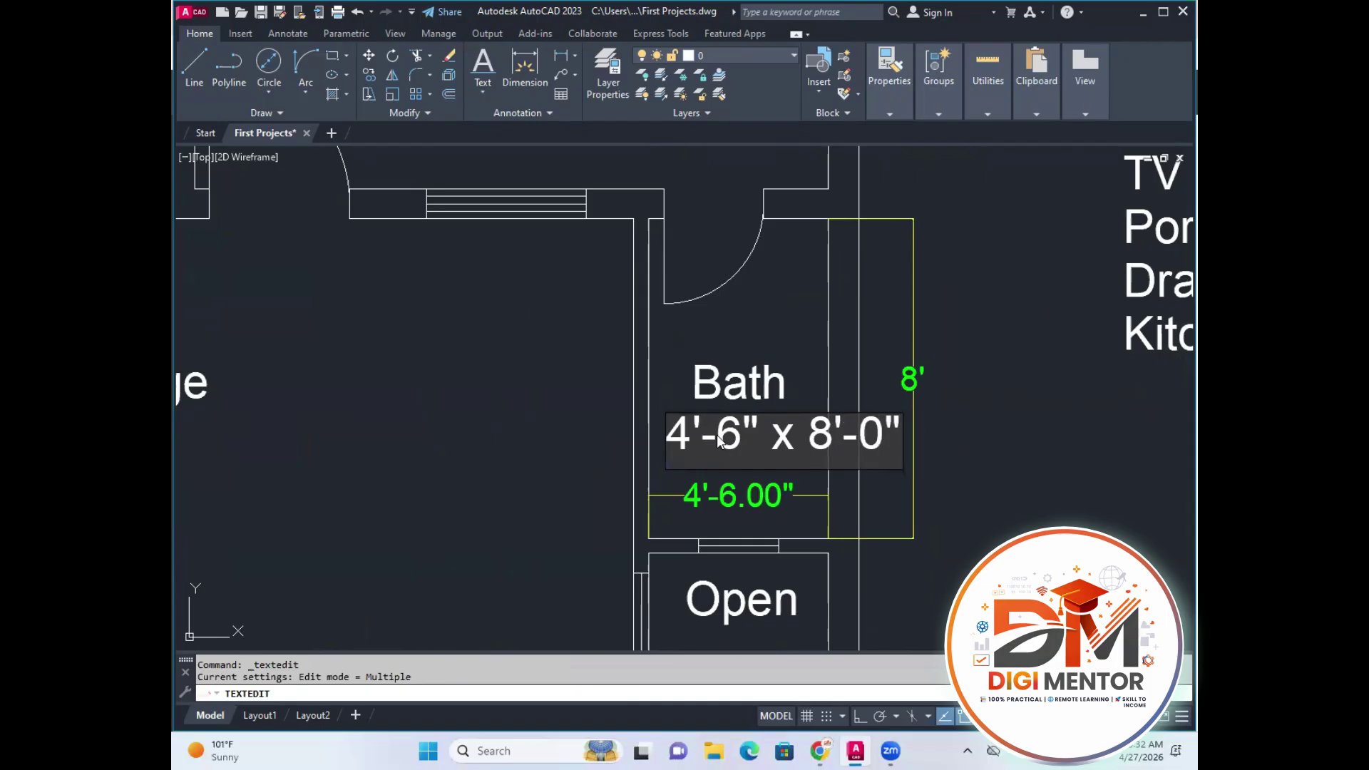
key(Return)
key(Escape)
Delete the upper bath's depth and width dimensions.
click(948, 277)
click(899, 315)
key(Delete)
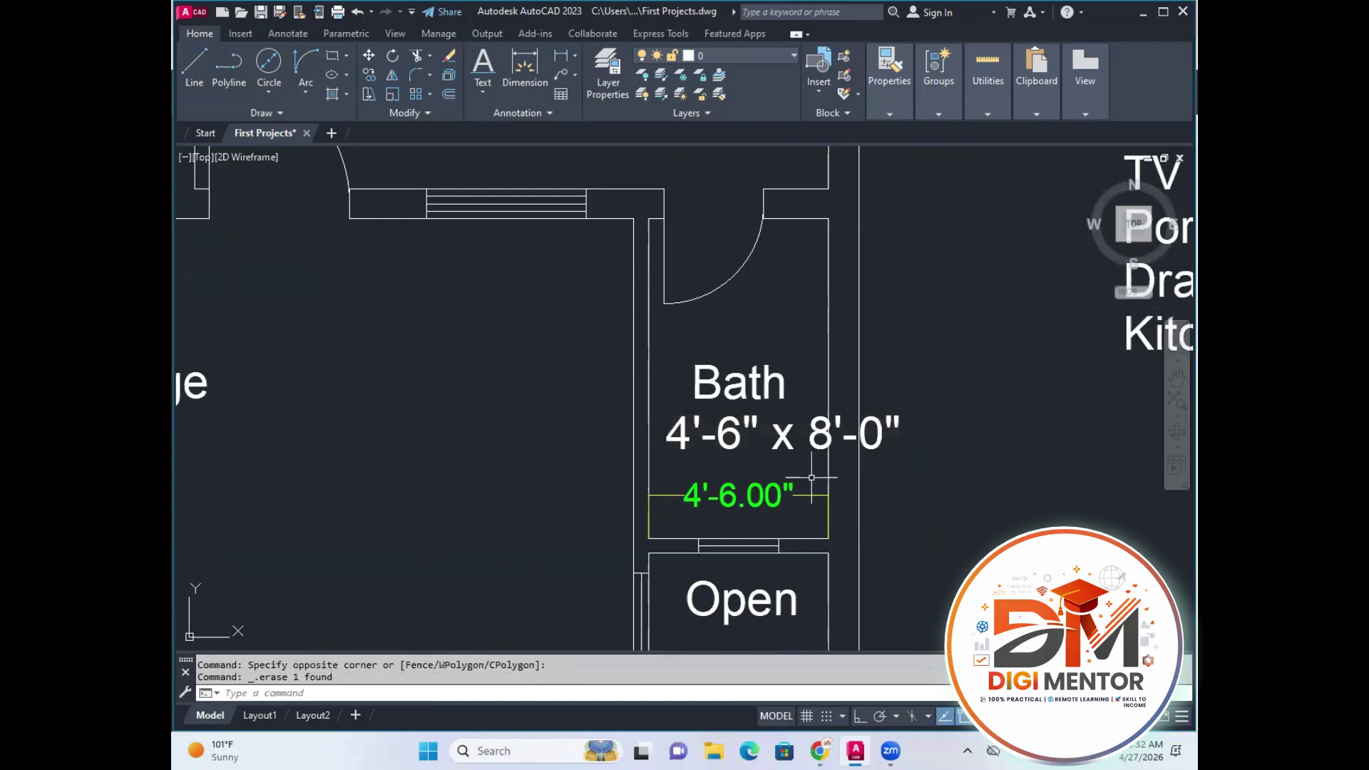
scroll(795, 475, down, 2)
mouse_move(795, 474)
middle_down()
mouse_move(715, 456)
mouse_move(700, 490)
mouse_move(714, 502)
middle_up()
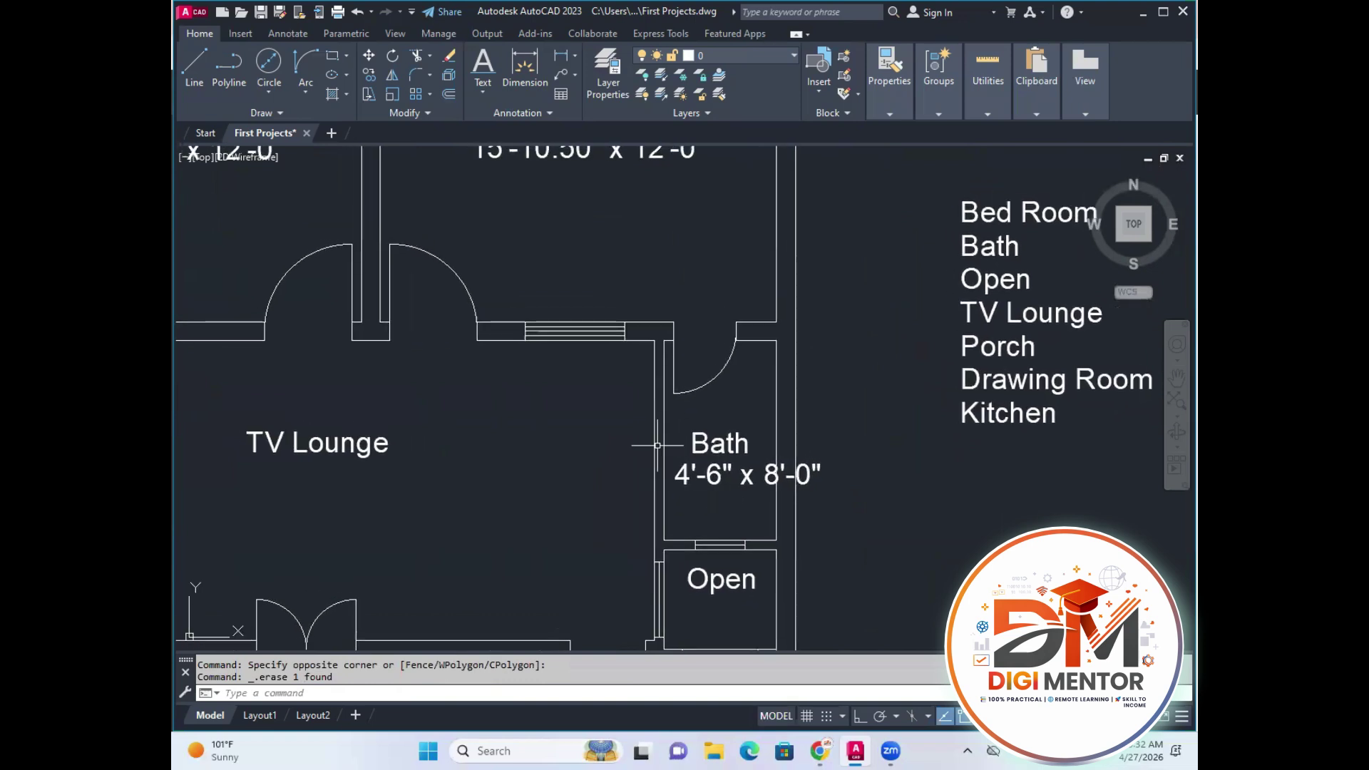
Scale the 4'-6" x 8'-0" size label by a factor of .50.
click(392, 94)
scroll(760, 500, up, 2)
click(741, 488)
key(Return)
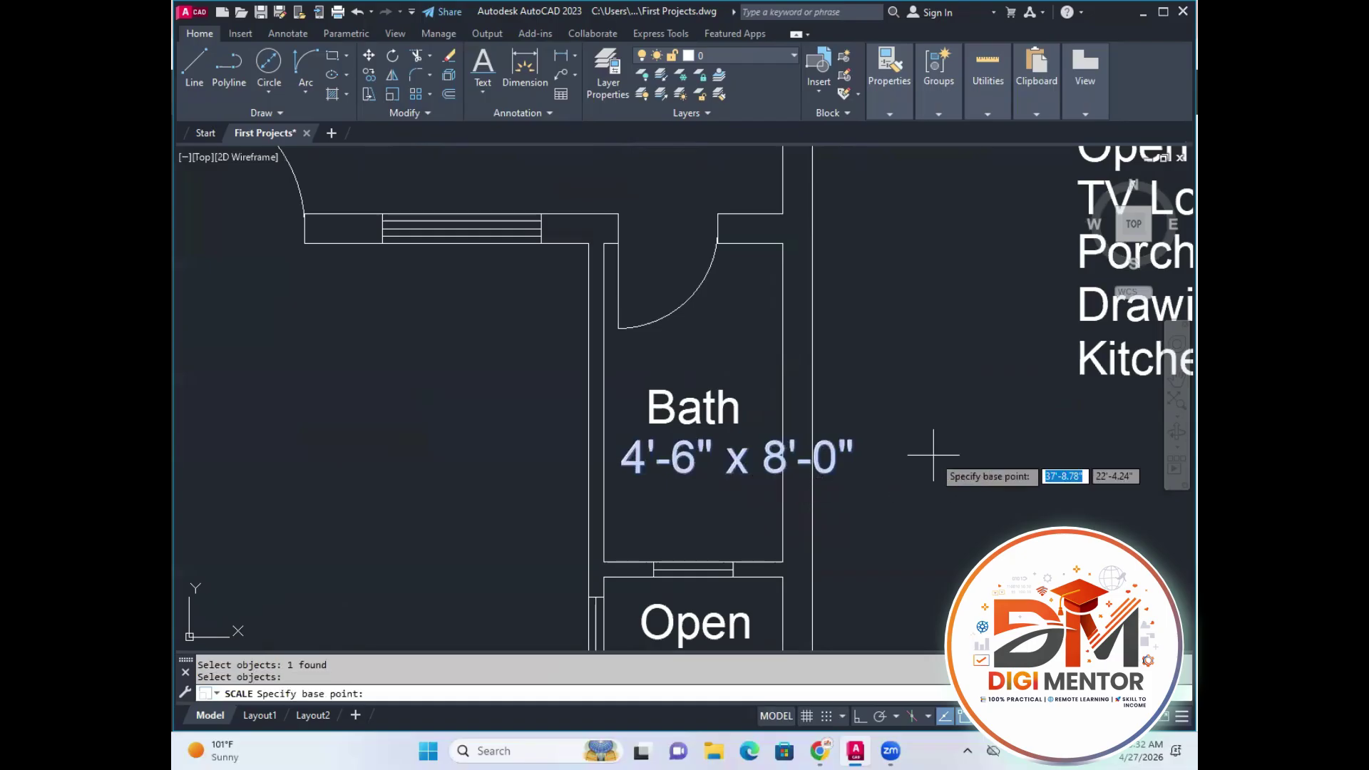
click(765, 465)
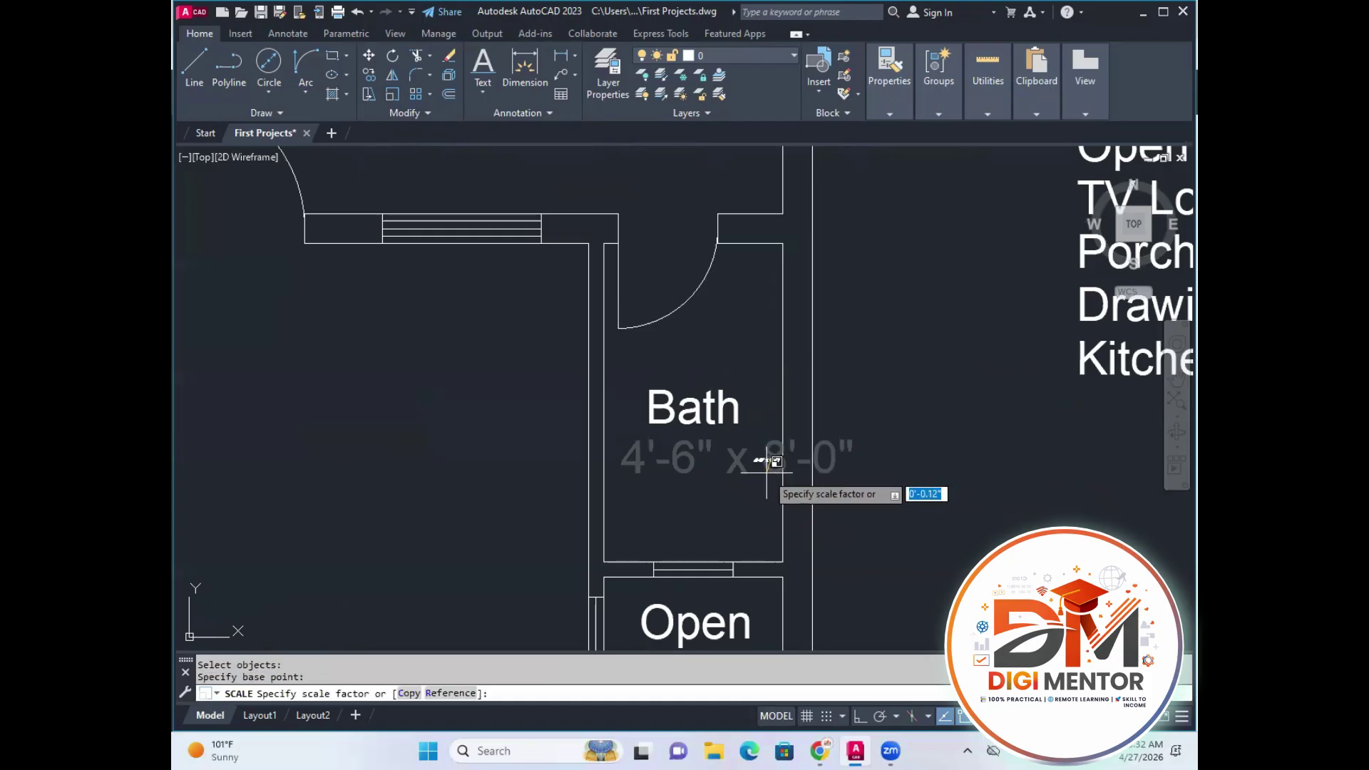
text(.)
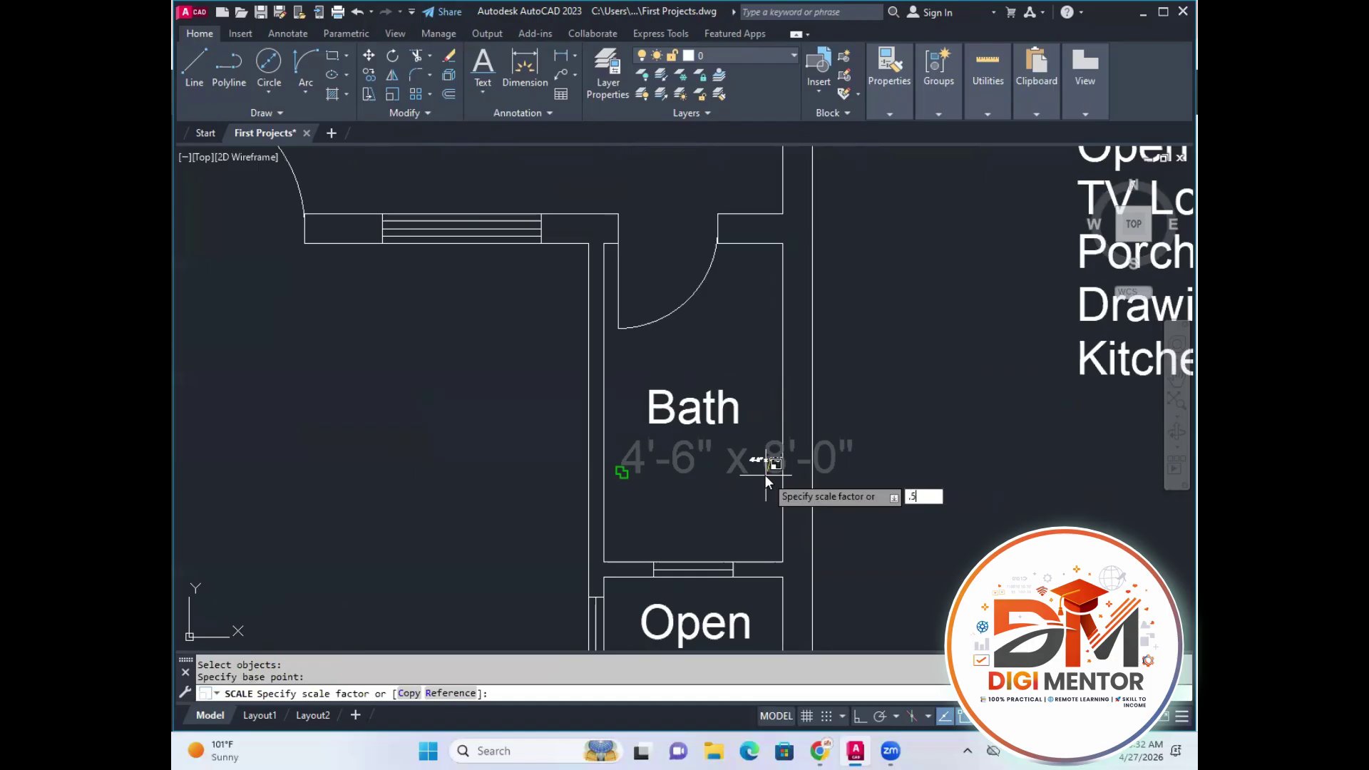
text(50)
key(Return)
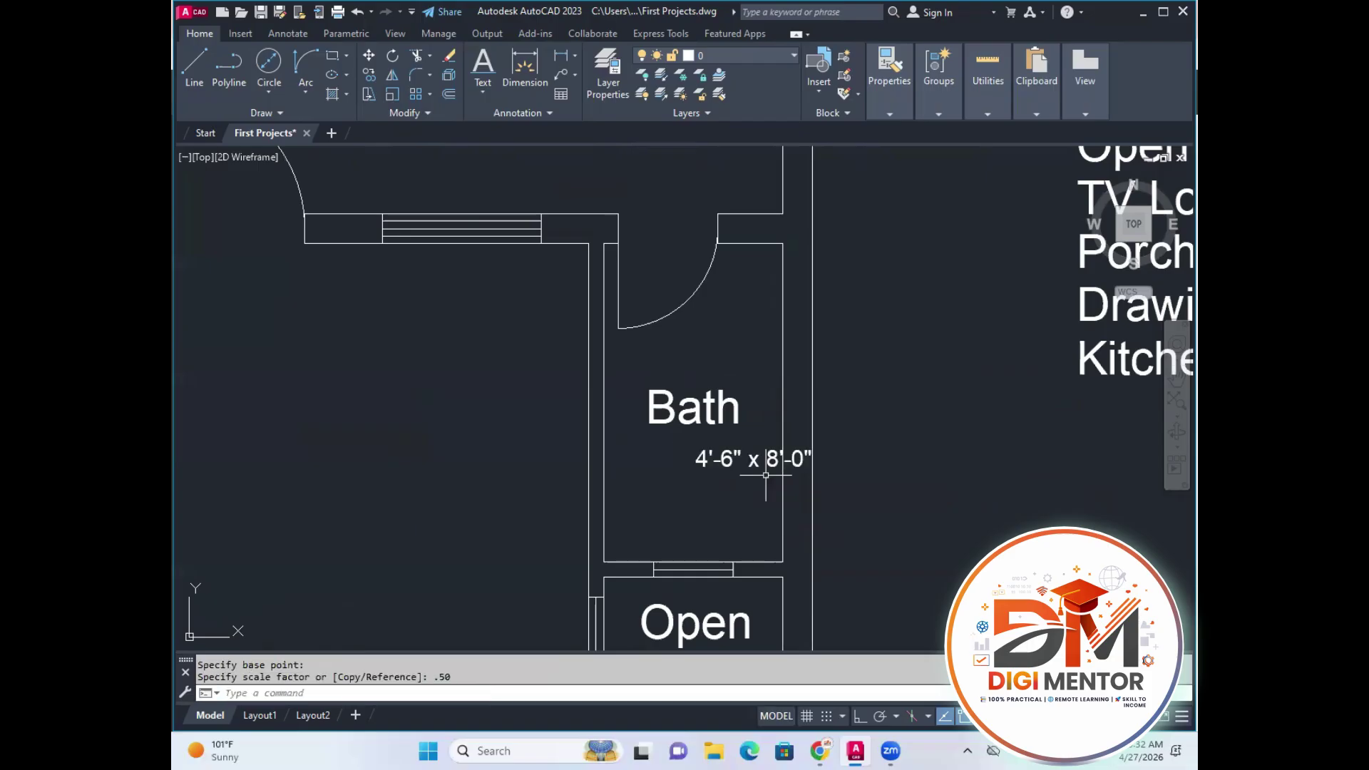
Move the reduced size label left so it sits centred beneath the upper Bath label.
text(m)
key(Return)
click(770, 460)
key(Return)
scroll(742, 467, up, 5)
click(770, 468)
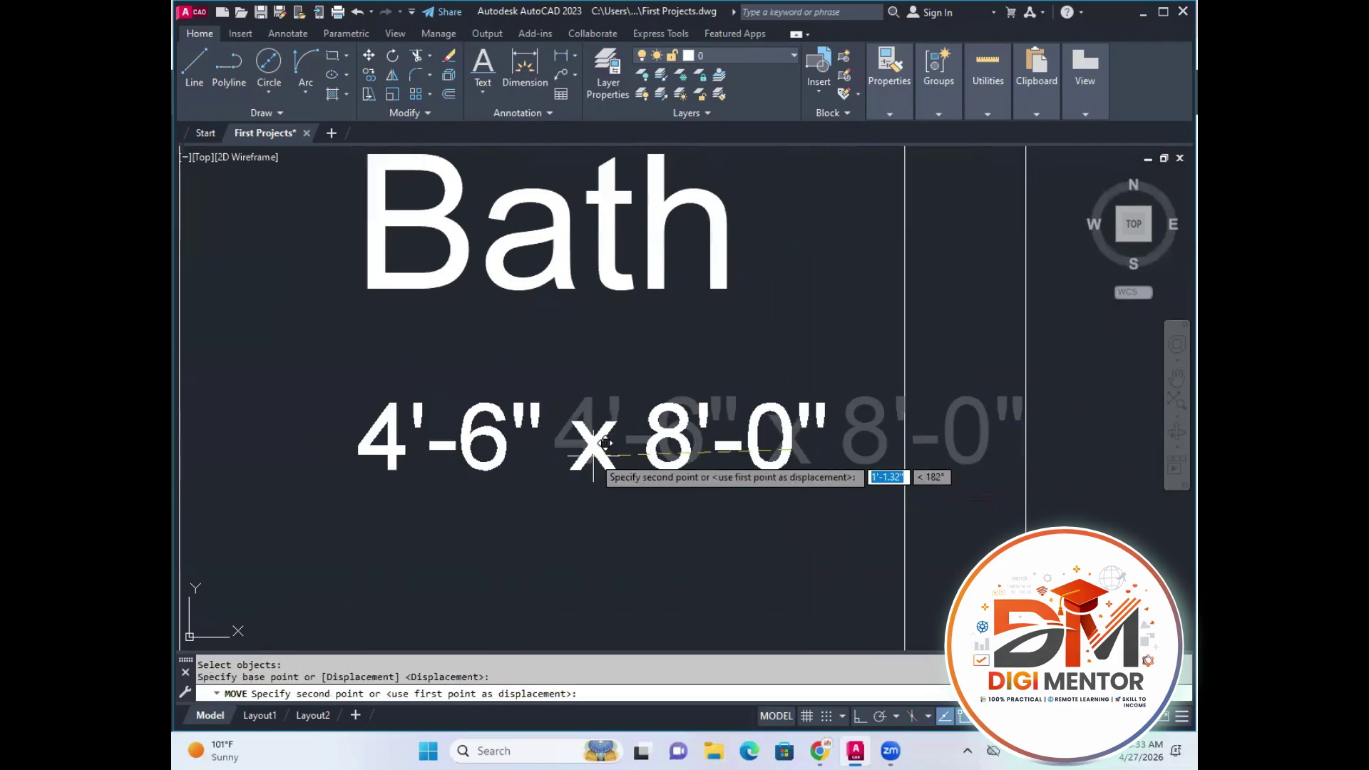
click(555, 460)
Copy the upper Bath's size label to a position centred beneath the Open label.
scroll(616, 421, down, 2)
scroll(617, 426, down, 2)
mouse_move(620, 473)
middle_down()
mouse_move(642, 406)
mouse_move(651, 418)
middle_up()
scroll(666, 432, down, 1)
scroll(666, 432, down, 3)
scroll(674, 378, up, 2)
text(co)
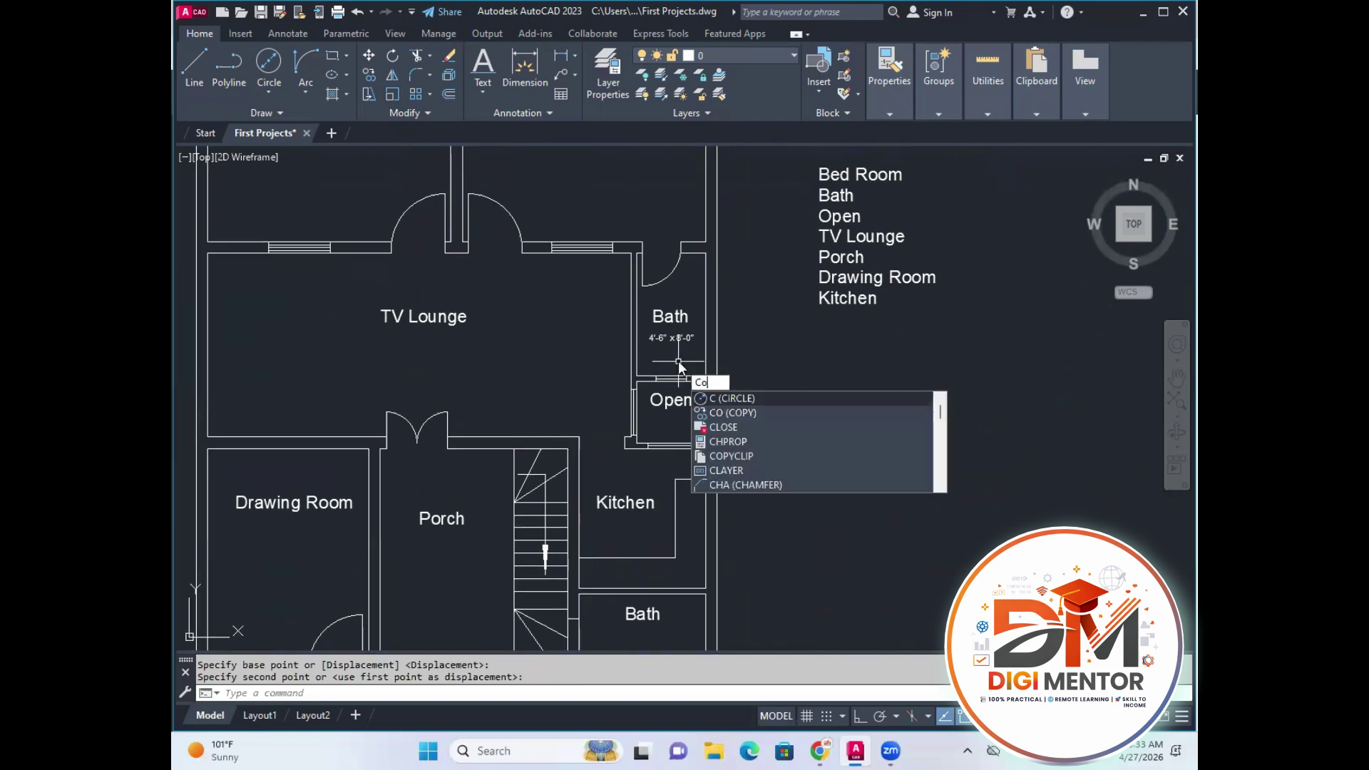
key(Return)
scroll(677, 364, up, 4)
click(665, 293)
key(Return)
click(608, 302)
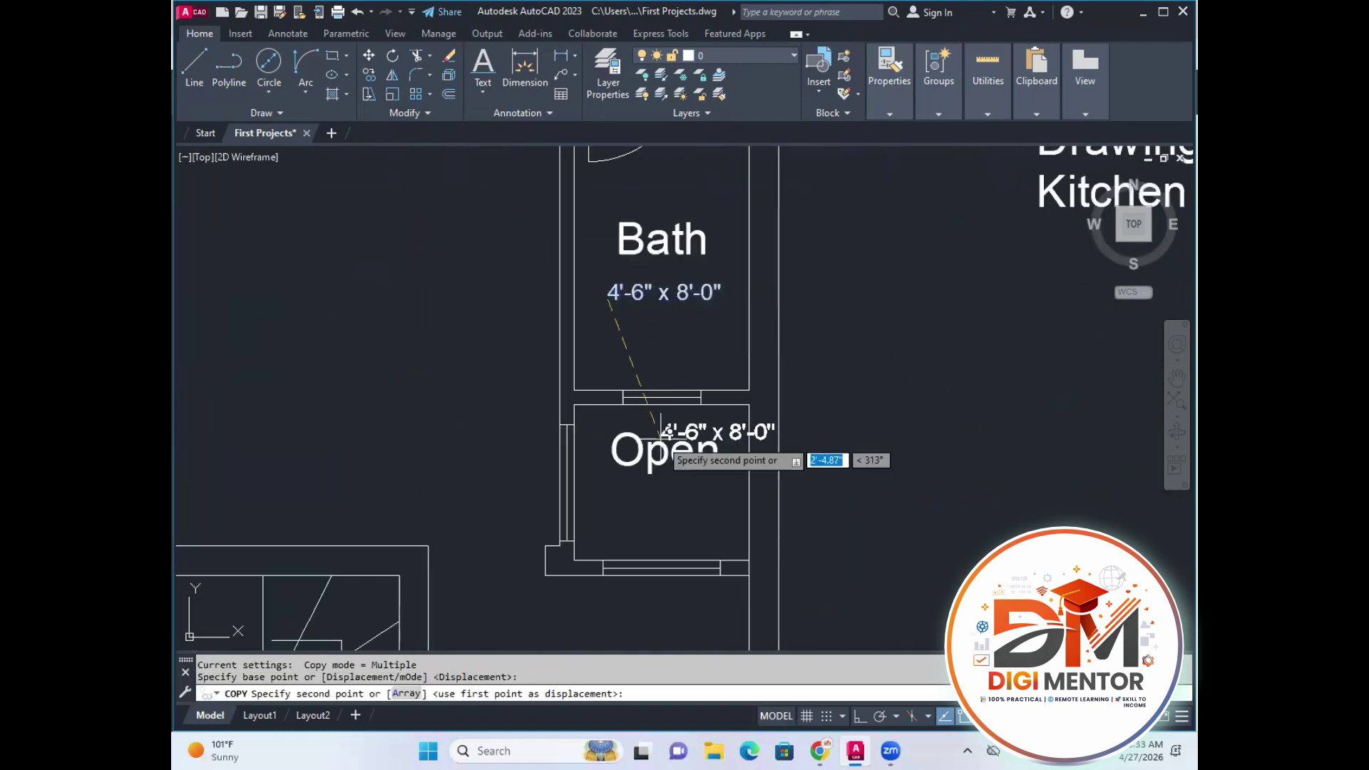
key(Escape)
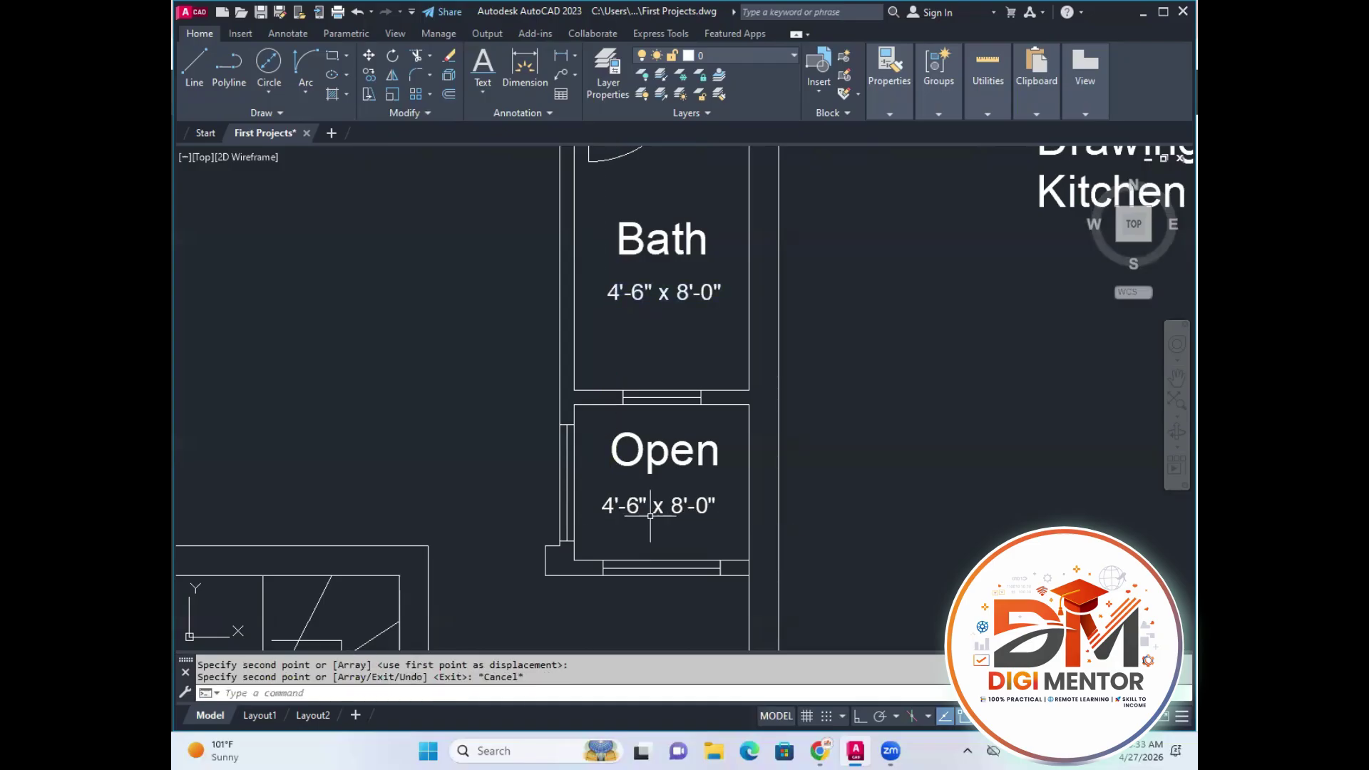
Change the size label beneath Open to read 4'-6" x 4'-0".
scroll(677, 502, up, 4)
double_click(717, 495)
click(717, 494)
key(BackSpace)
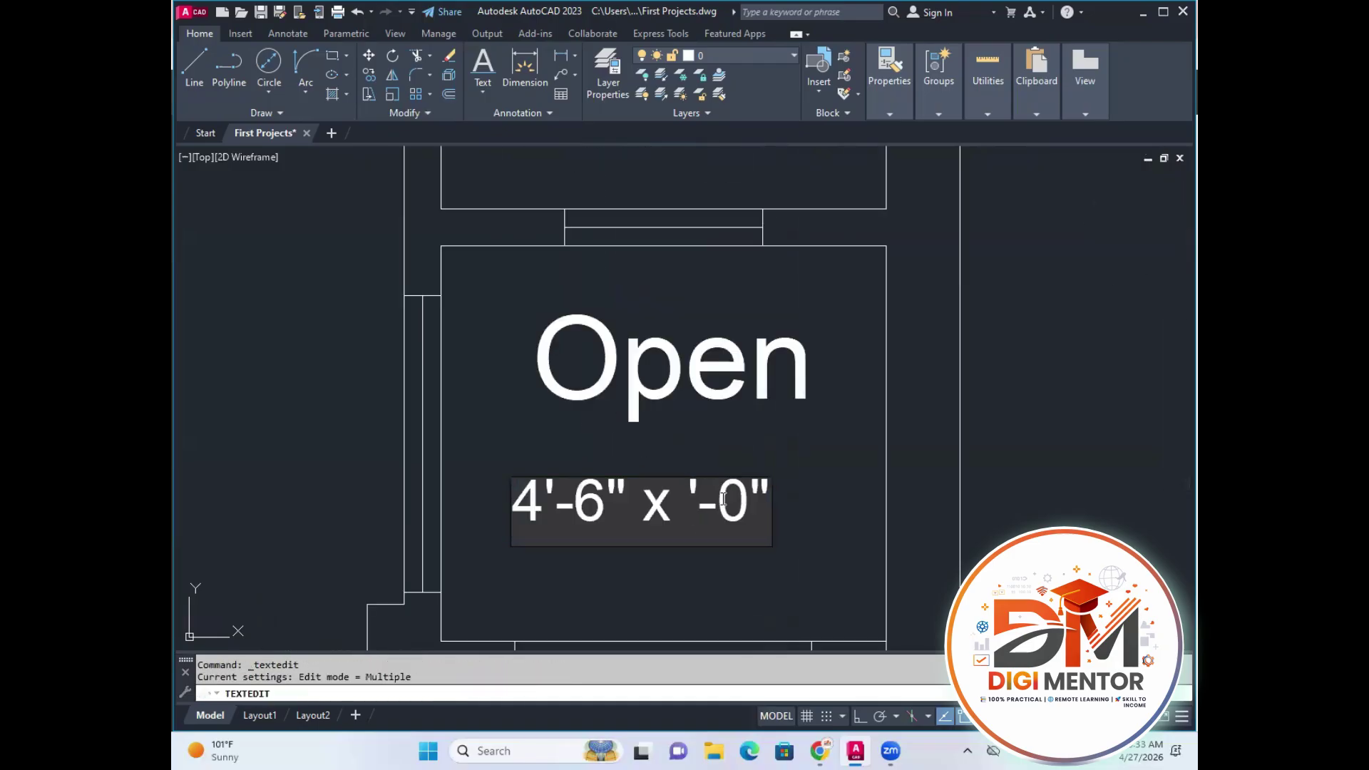
text(4)
key(Return)
scroll(788, 606, down, 5)
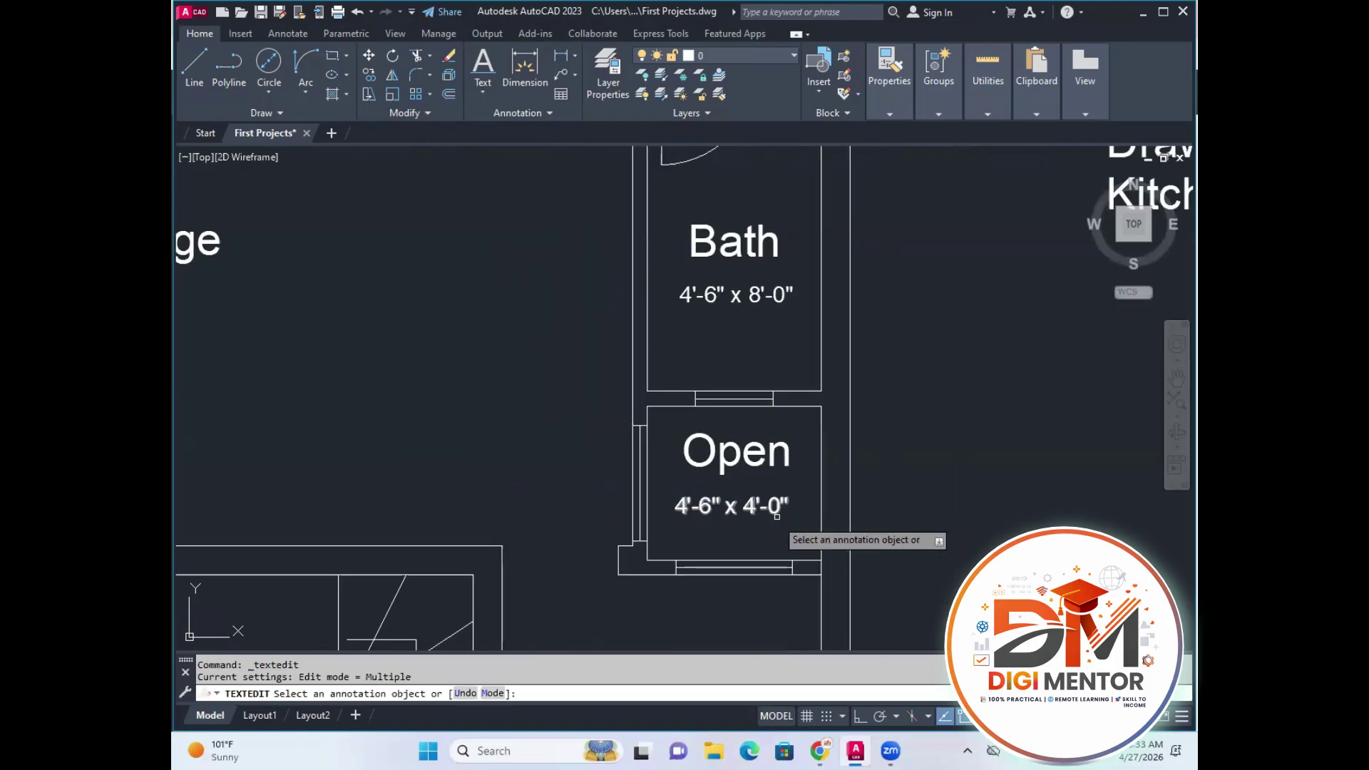
key(Escape)
Copy the Open area's size label to a position beneath the lower Bath label.
text(co)
key(Return)
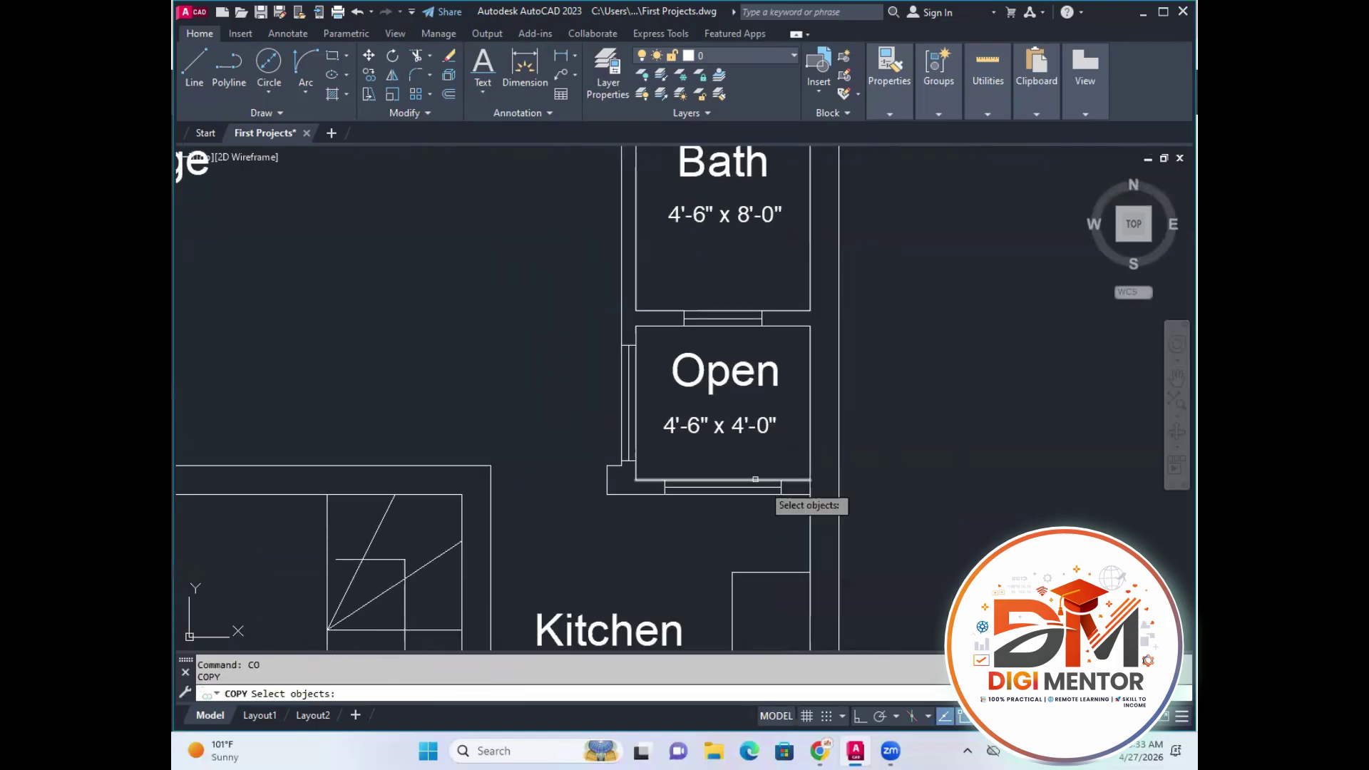
click(763, 429)
key(Return)
click(743, 420)
scroll(739, 445, down, 5)
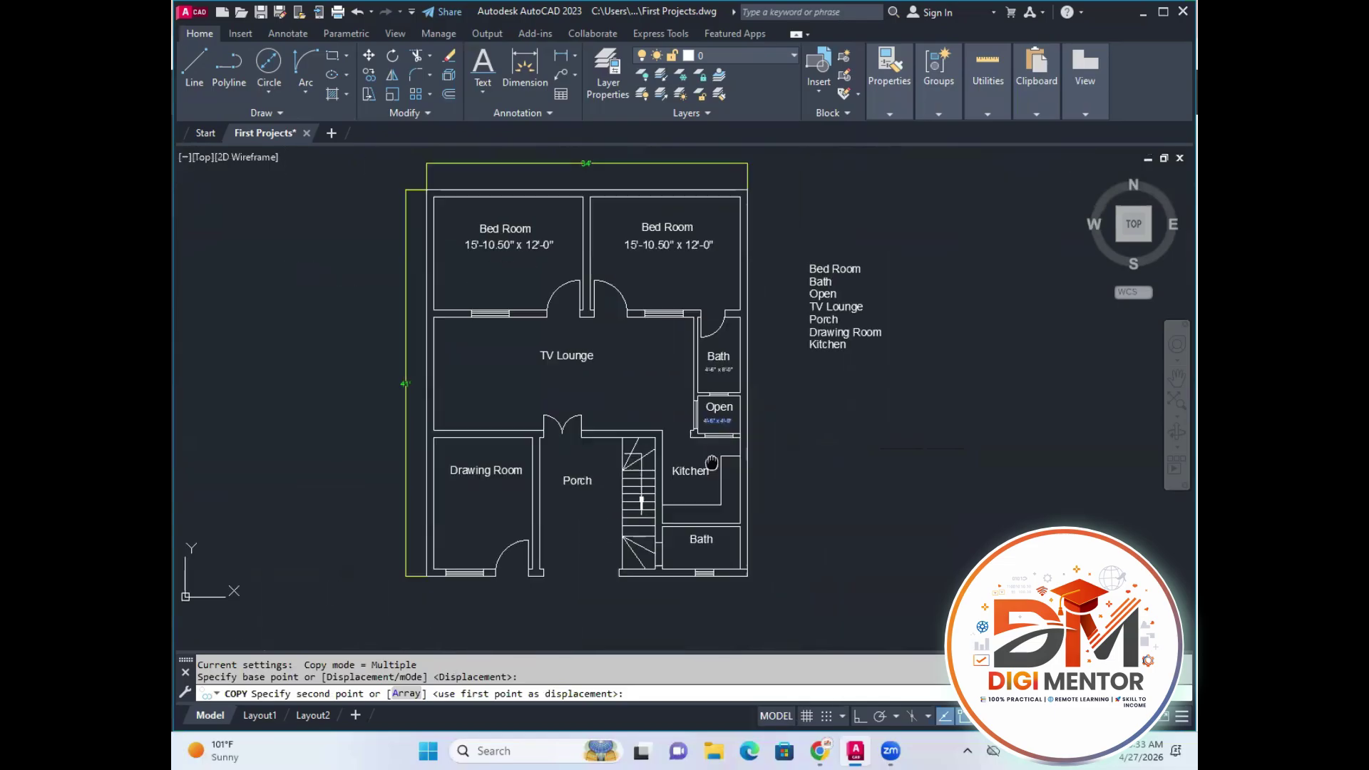
scroll(706, 607, up, 2)
click(711, 499)
key(Escape)
scroll(670, 515, up, 2)
middle_drag(730, 477, 709, 502)
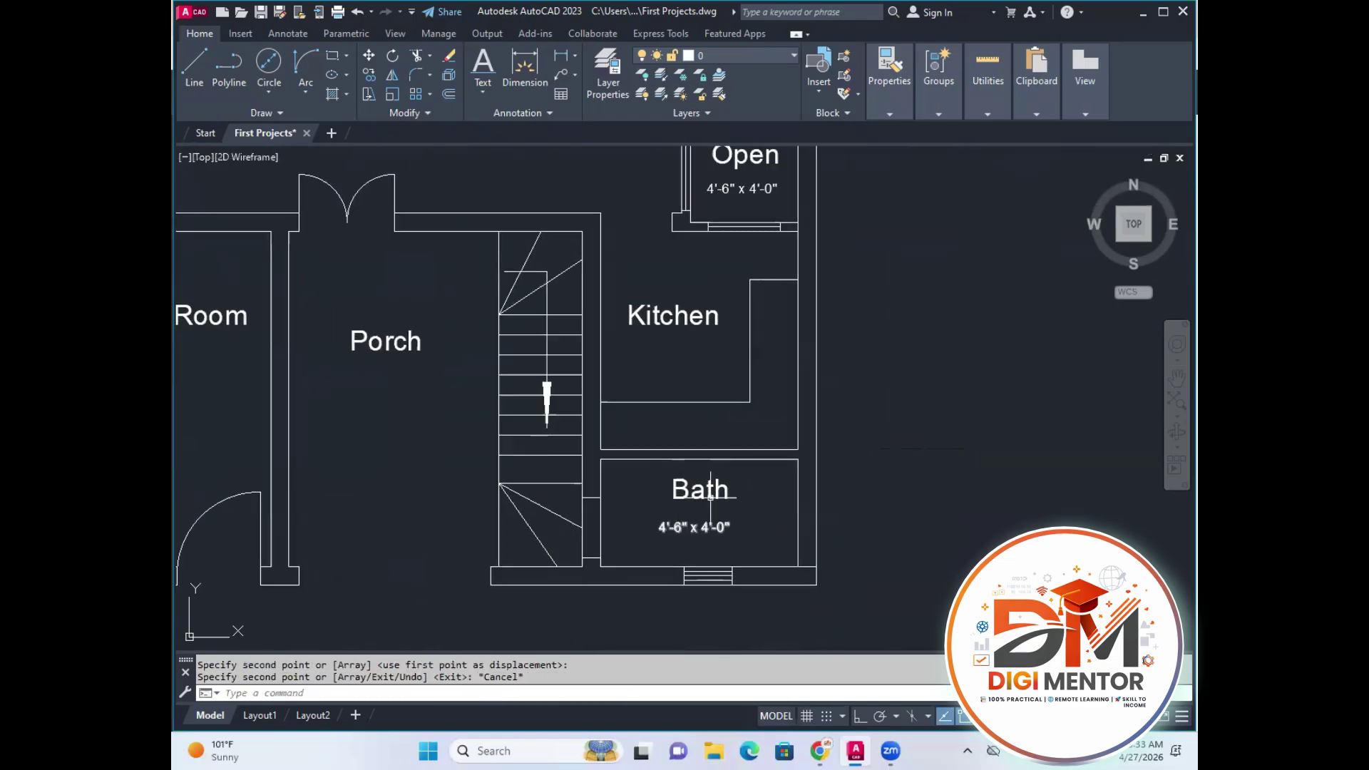
Add linear dimensions for the lower bath's inside width and depth.
scroll(724, 467, down, 2)
scroll(716, 518, up, 2)
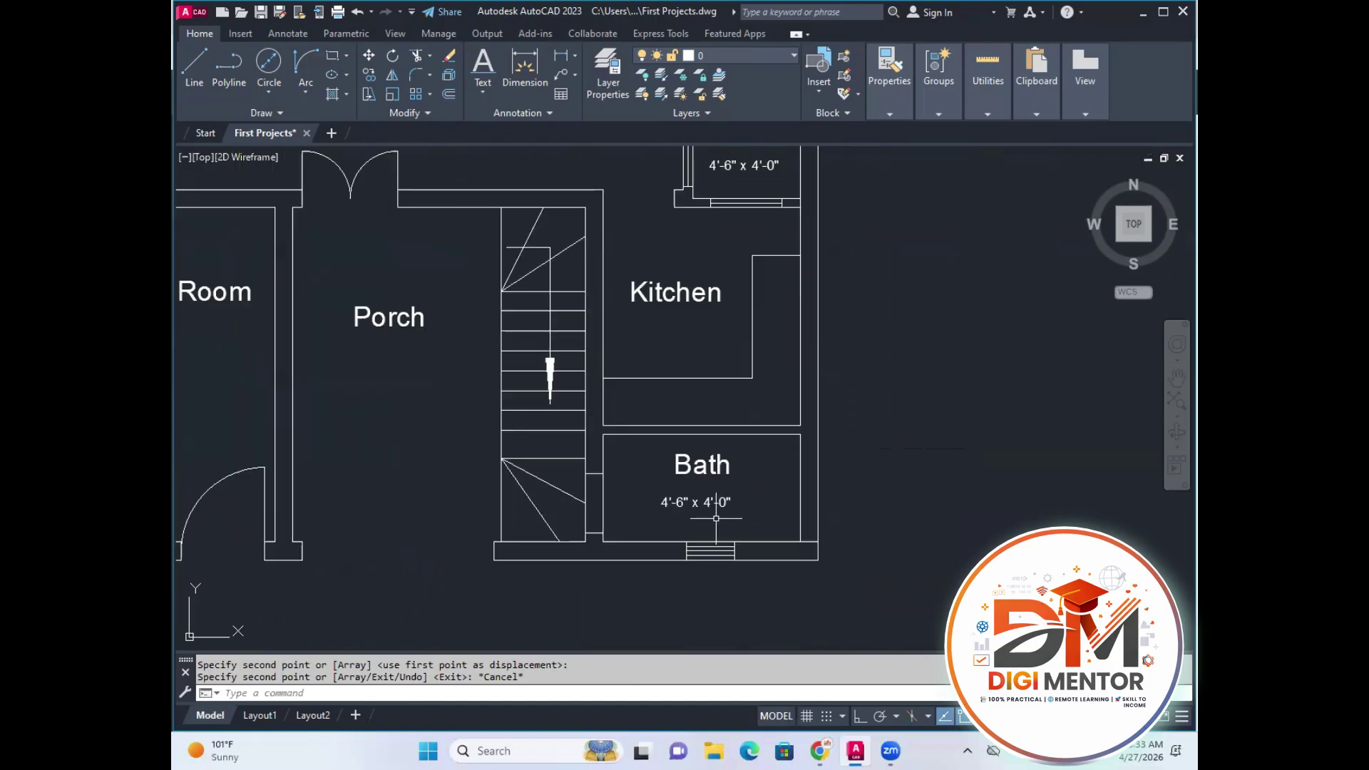
click(560, 58)
scroll(610, 454, up, 2)
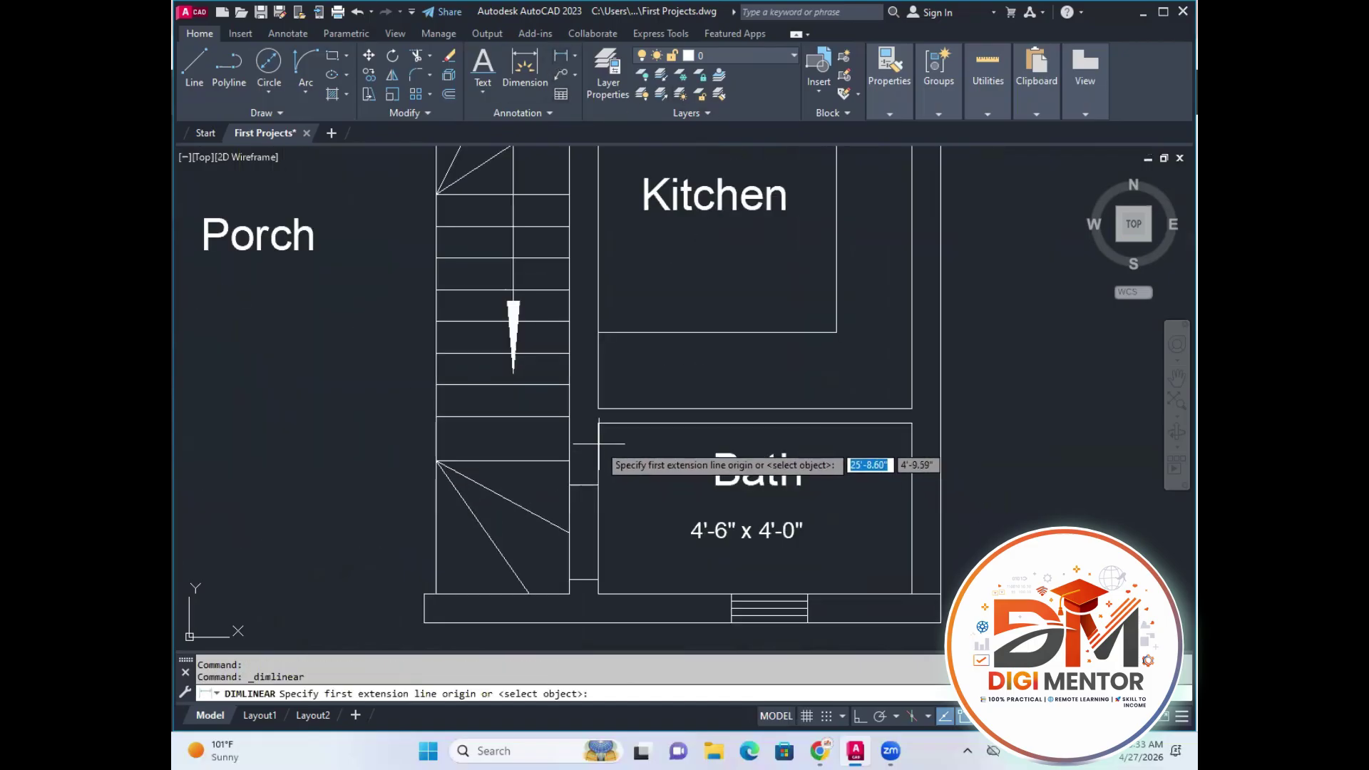
click(600, 426)
click(912, 423)
click(897, 444)
key(Return)
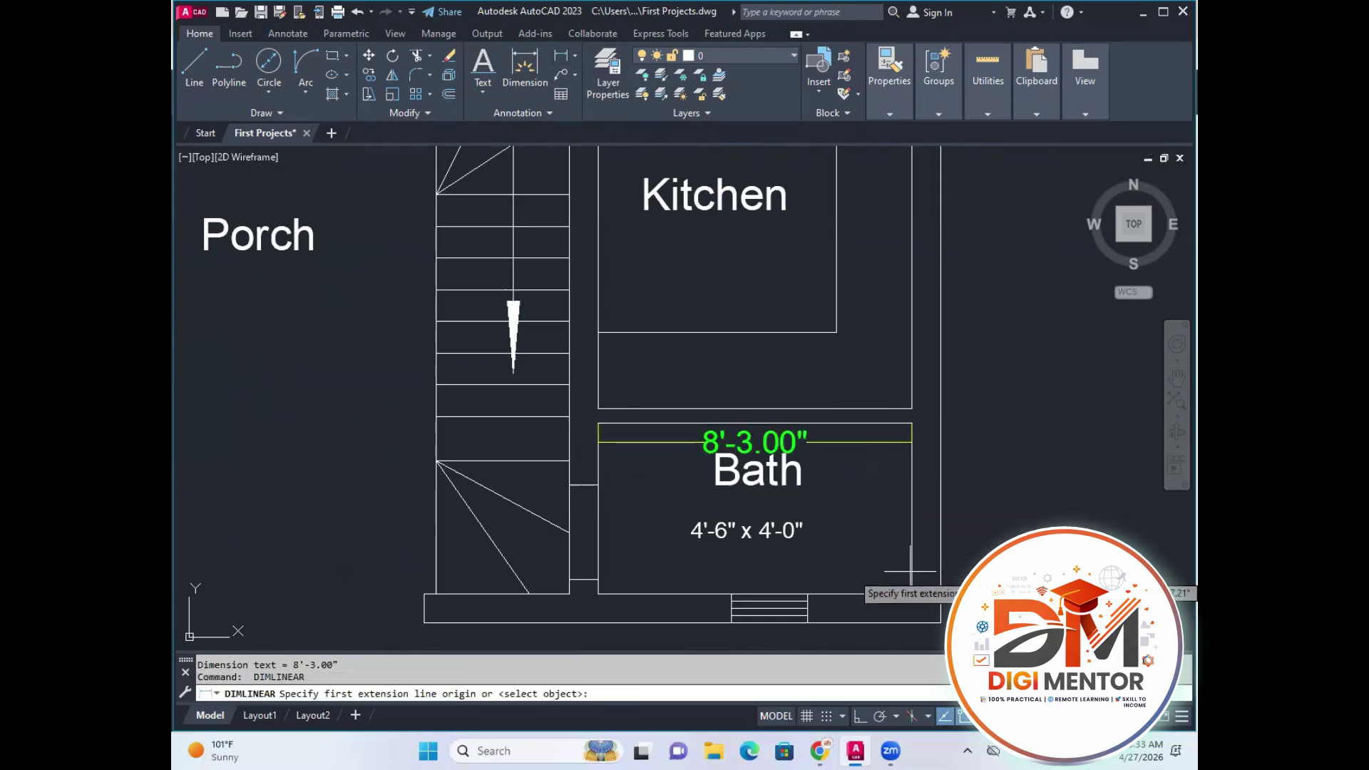
click(912, 593)
click(912, 424)
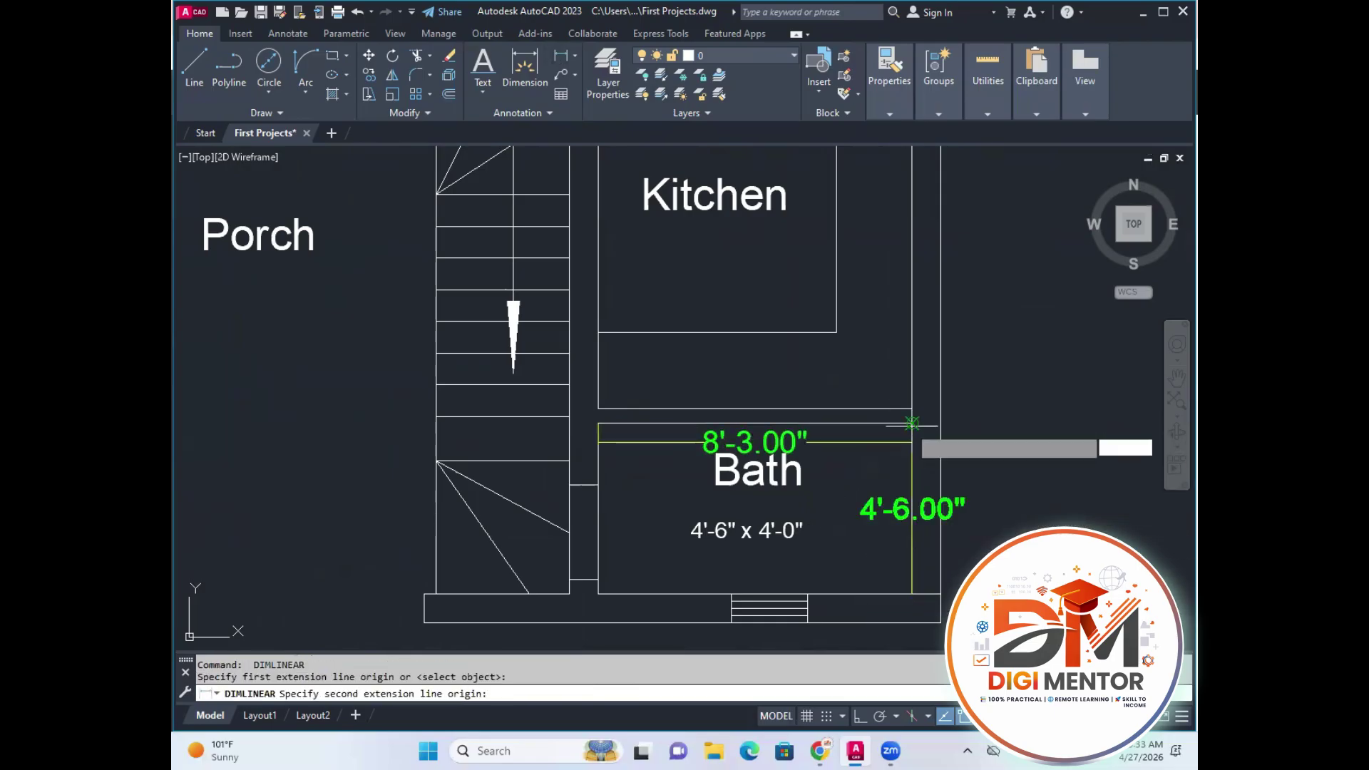
click(1006, 428)
key(Escape)
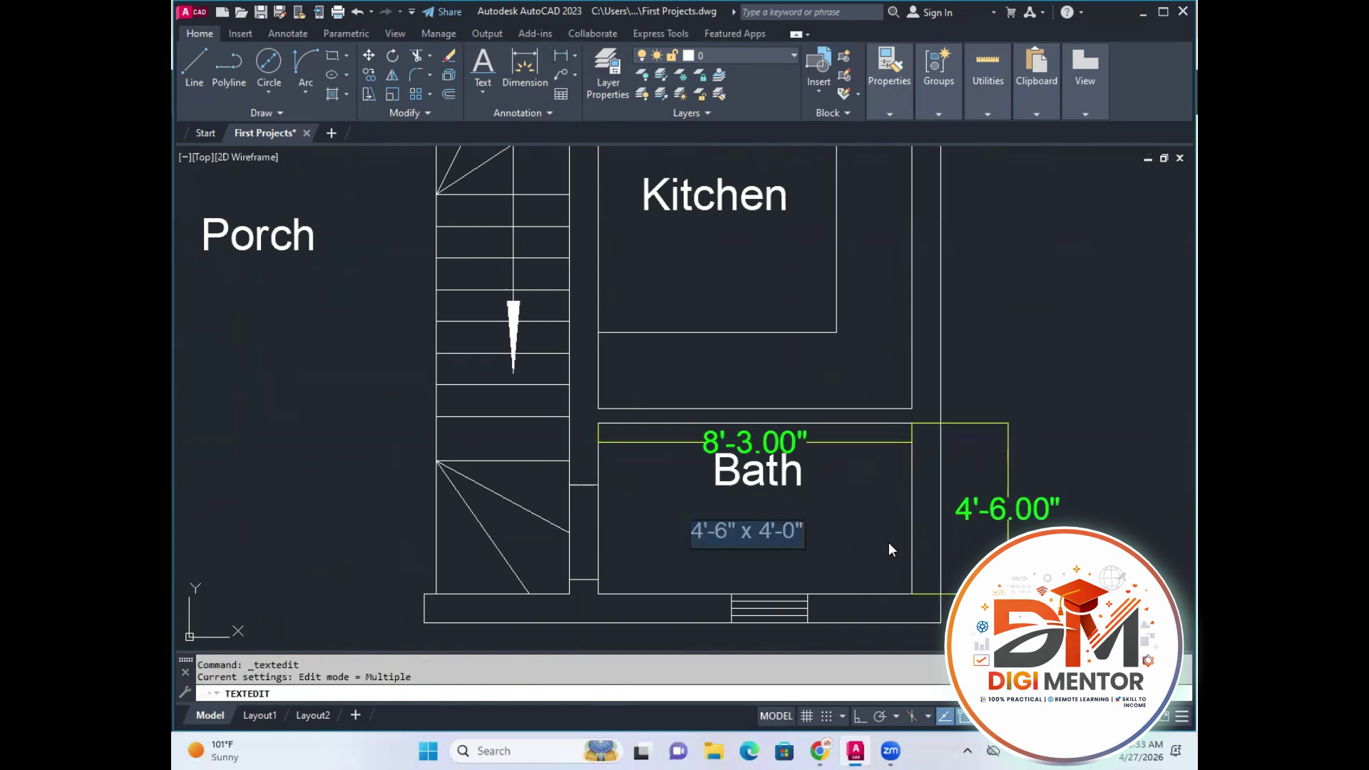
Change the lower Bath's size label to read 8'-3" x 4'-6".
text(8'-)
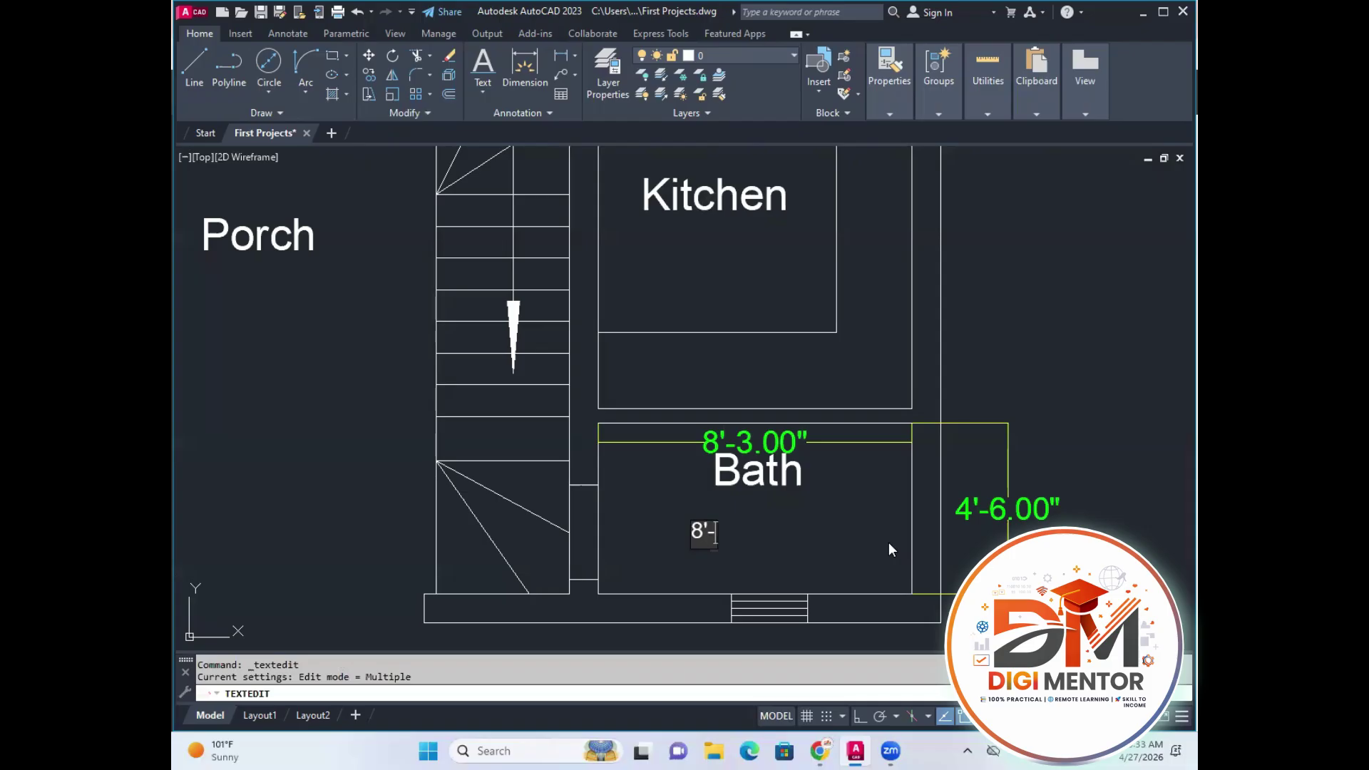
text(3" x 4'-6")
key(Return)
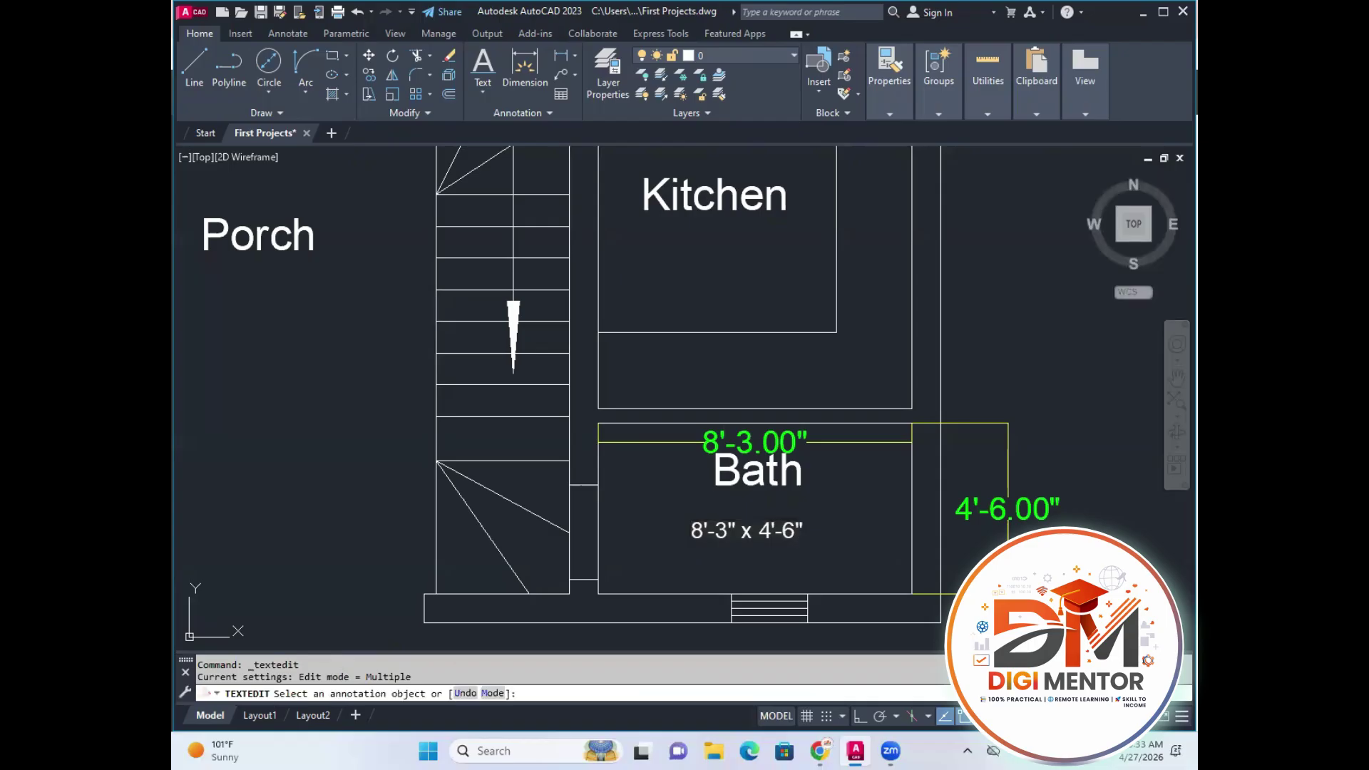
scroll(892, 474, down, 2)
key(Escape)
Delete the lower bath's depth and width dimensions.
click(936, 492)
key(Delete)
click(921, 484)
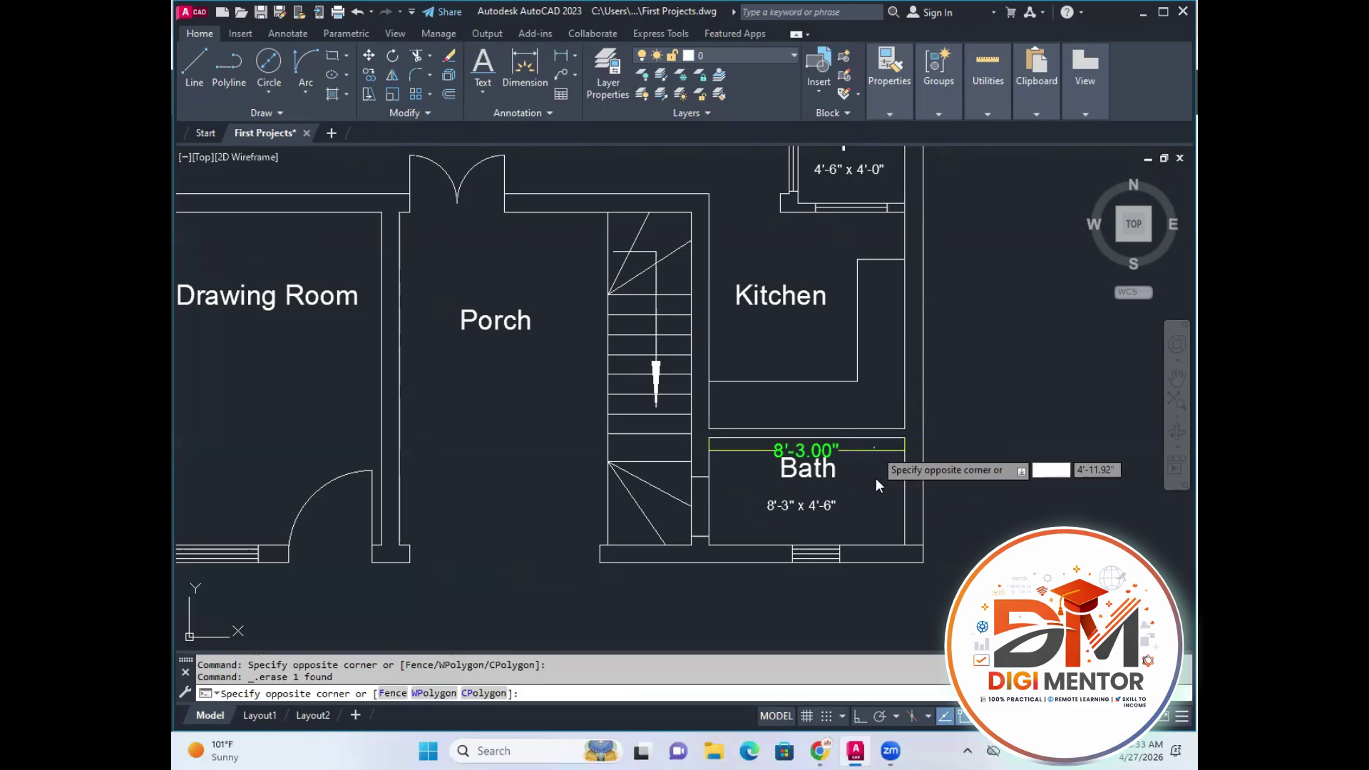
click(877, 447)
key(Delete)
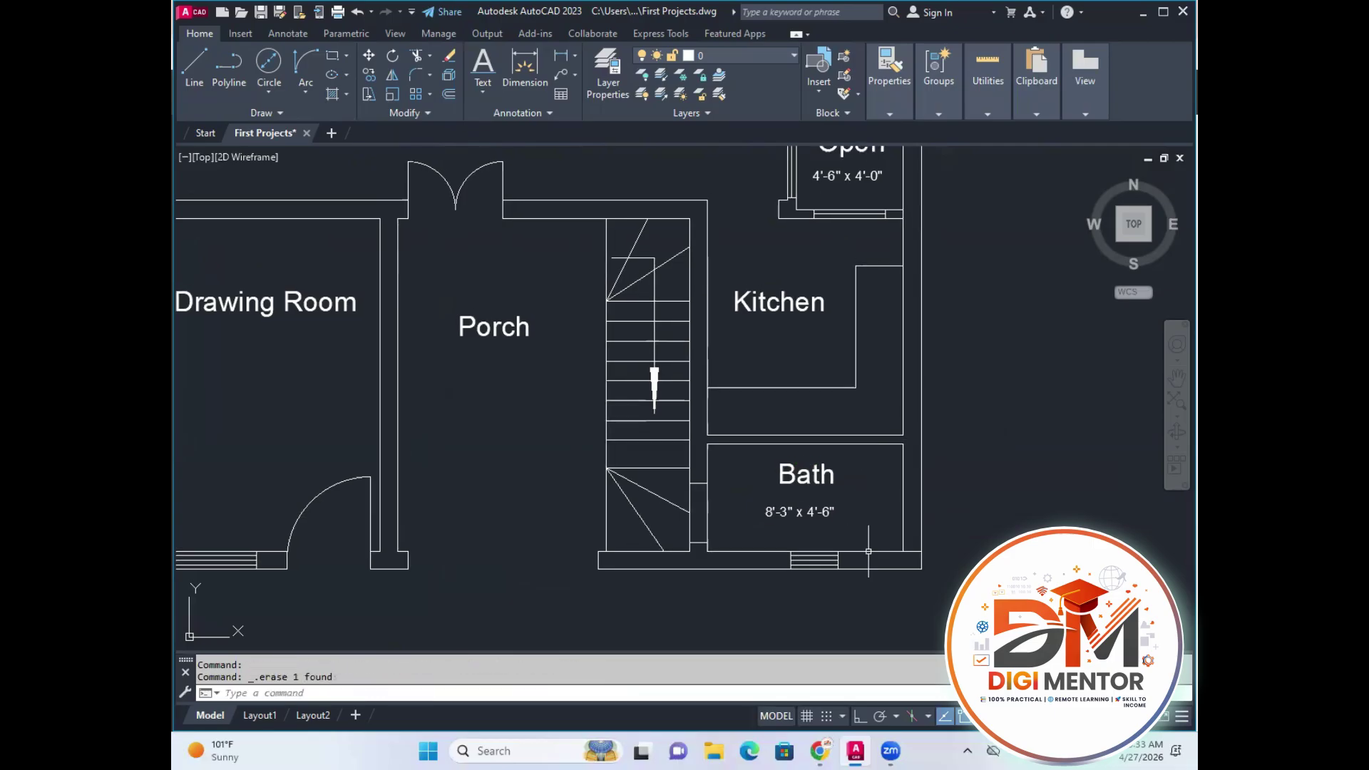
Copy the lower Bath's size label to a position centred beneath the Kitchen label.
key(Return)
click(820, 512)
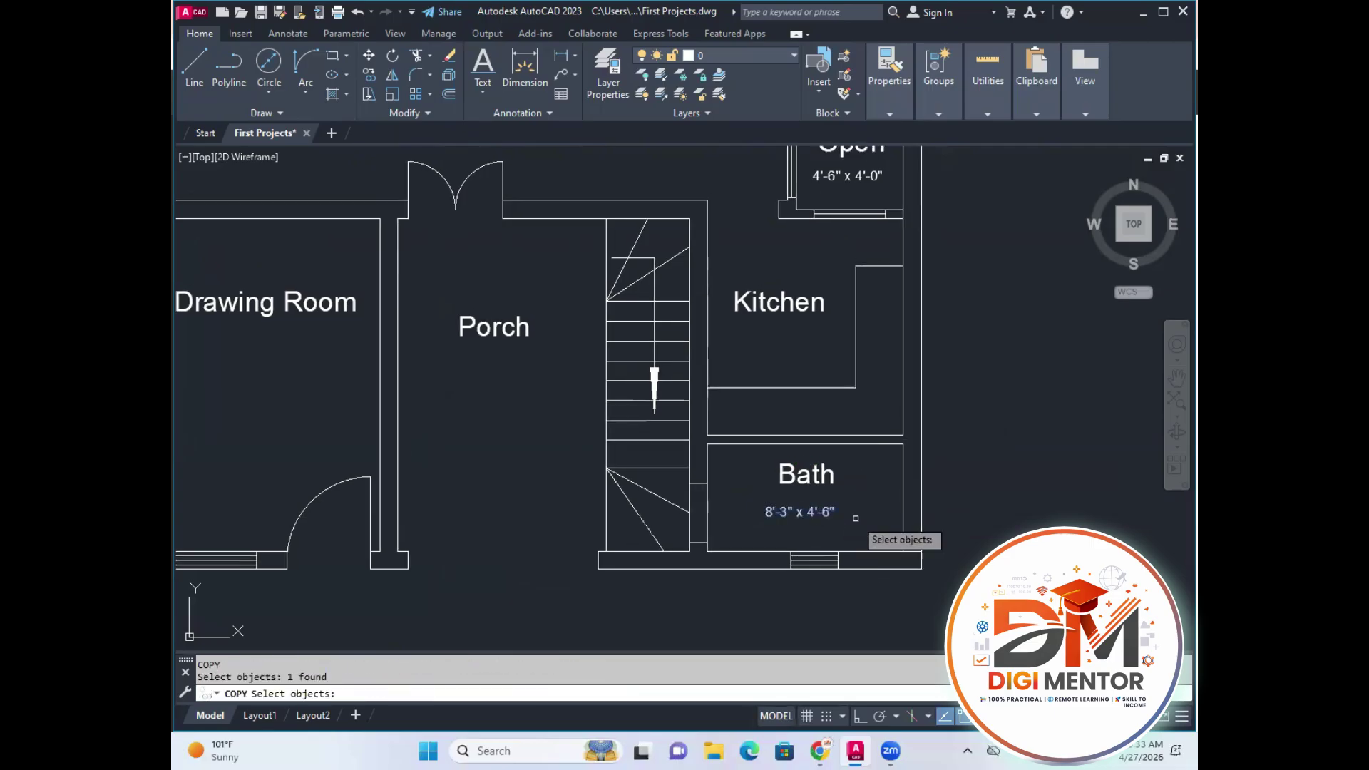
key(Return)
click(820, 514)
scroll(789, 412, up, 5)
scroll(681, 308, up, 2)
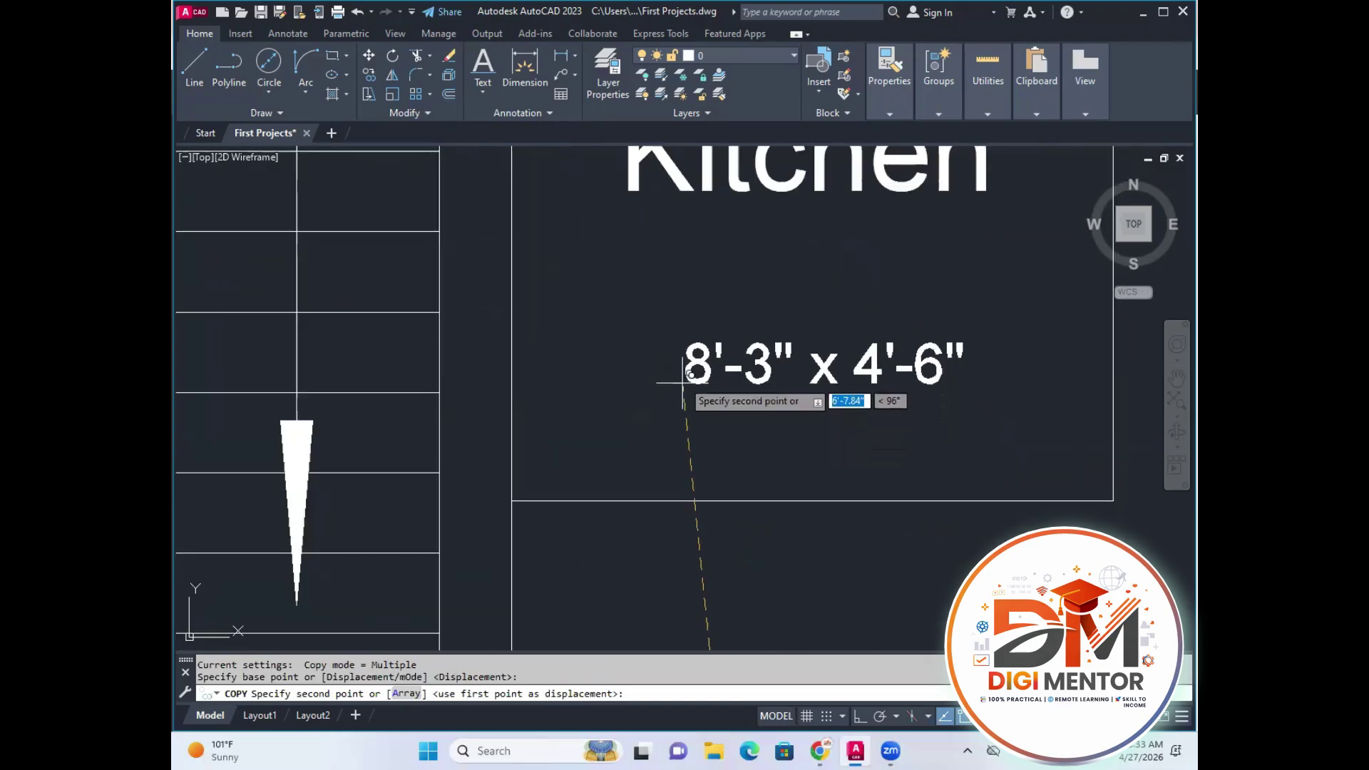
key(Escape)
scroll(685, 328, down, 4)
middle_drag(709, 354, 721, 433)
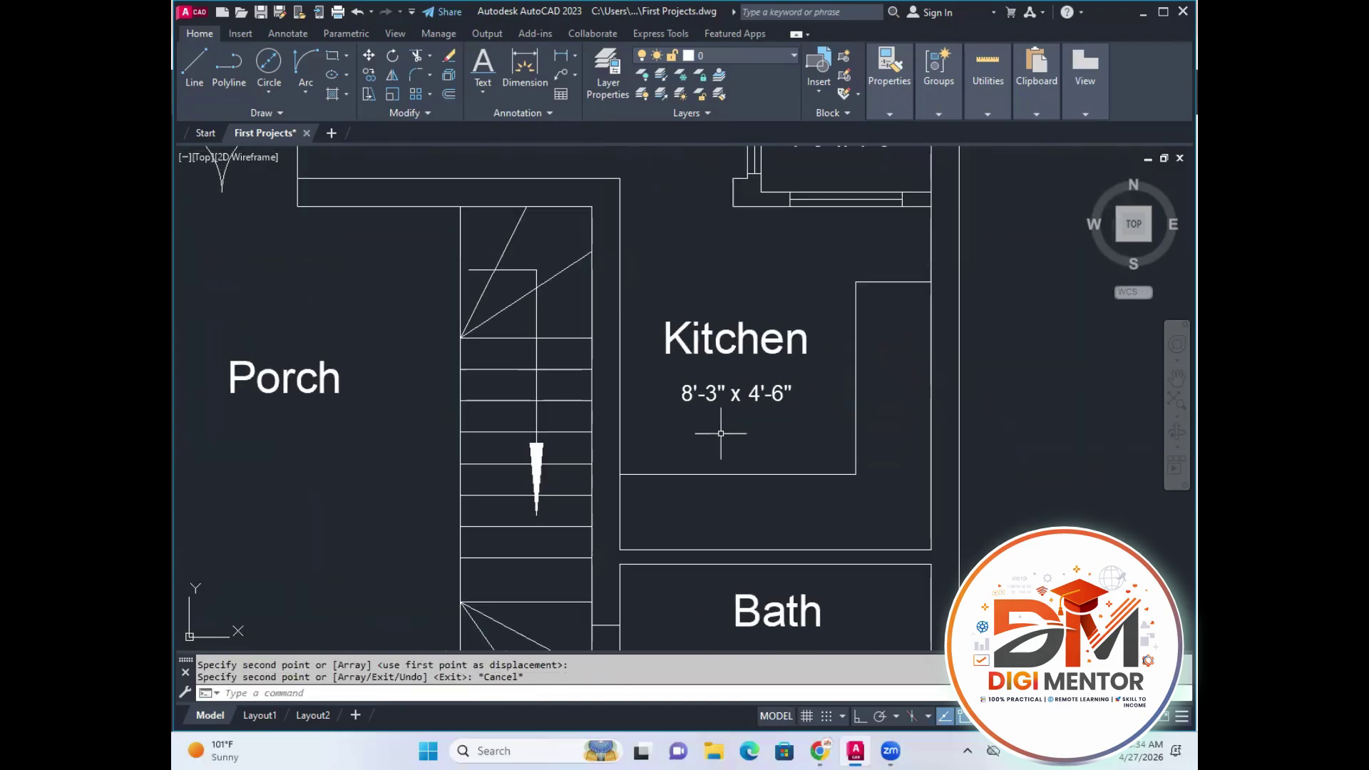
Add a linear dimension for the kitchen's inside width along its lower wall.
click(565, 68)
scroll(789, 458, down, 3)
scroll(721, 366, up, 3)
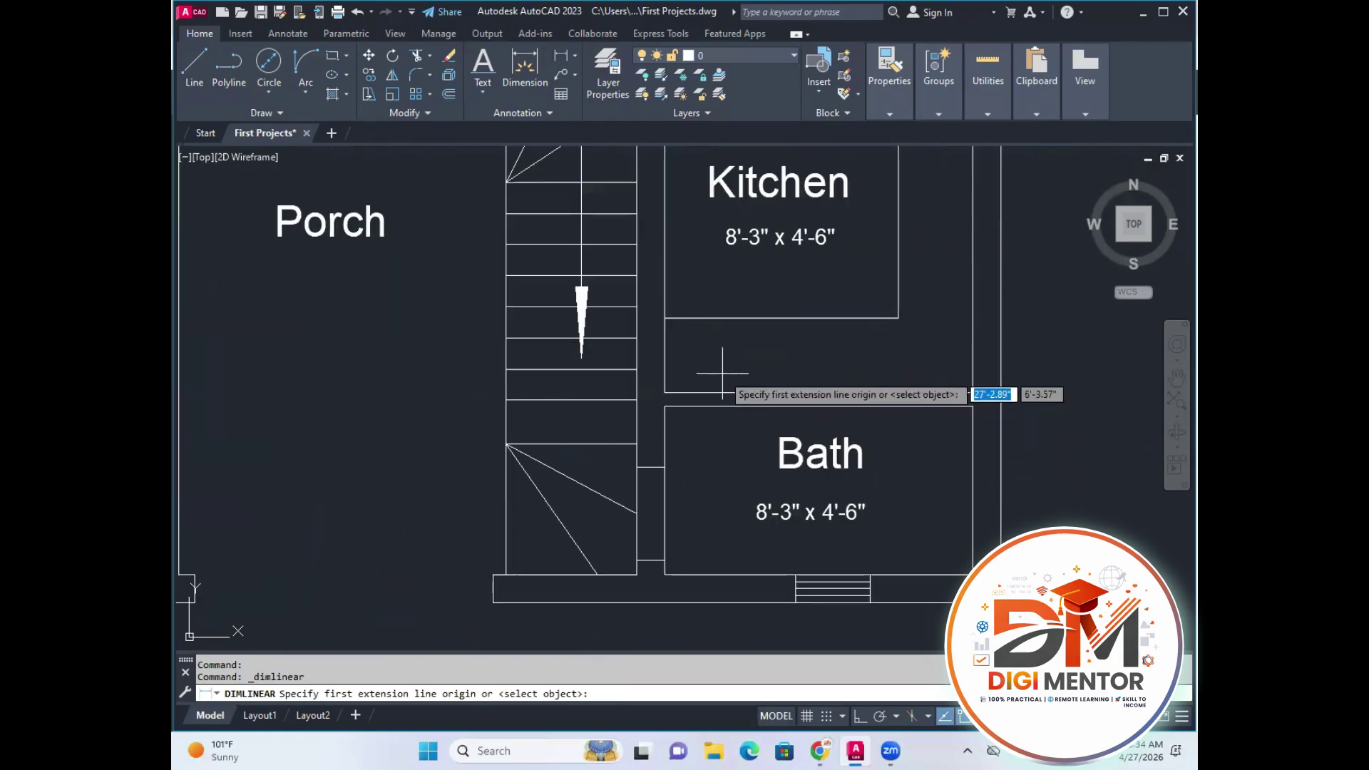
click(664, 392)
click(973, 392)
click(949, 360)
Add a linear dimension for the kitchen's inside depth along its outer wall, up to the wall below Open.
key(Return)
middle_drag(1039, 360, 950, 489)
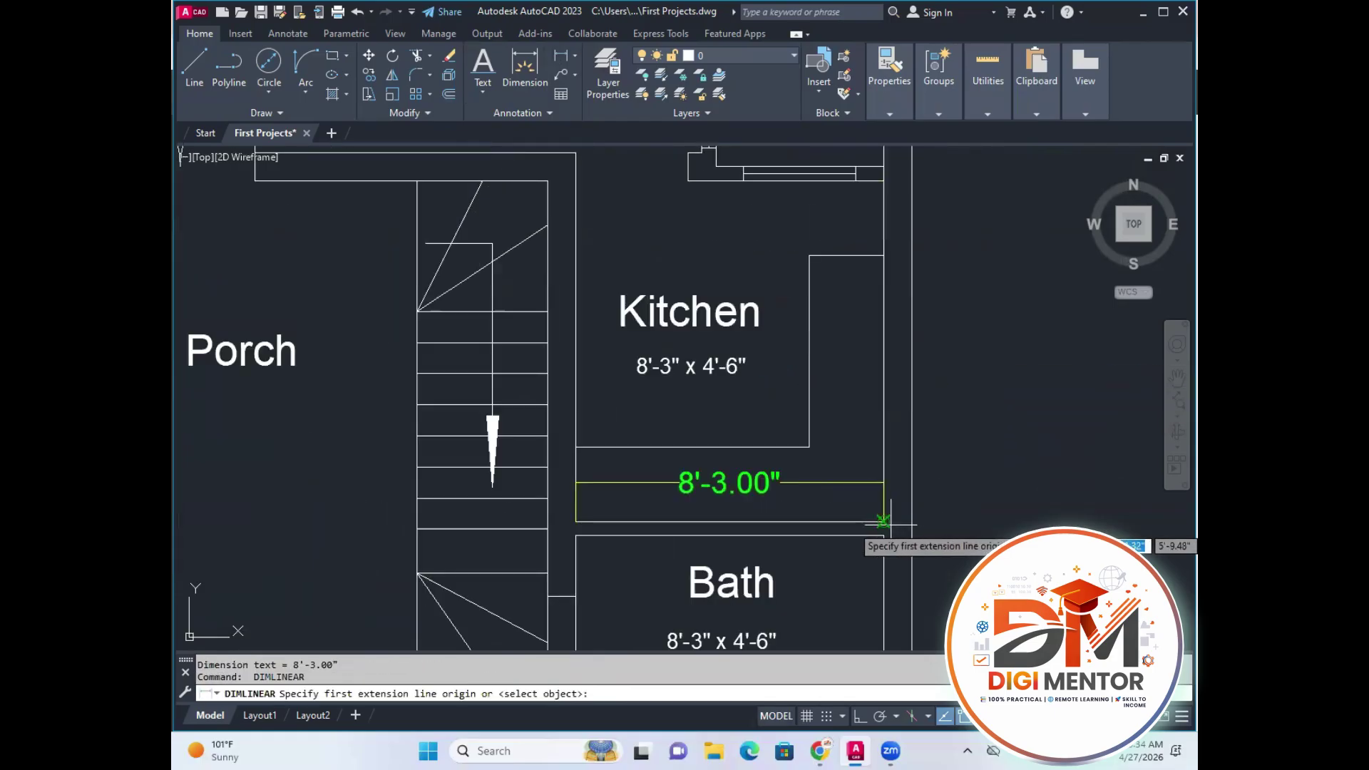
click(885, 517)
middle_drag(853, 380, 849, 568)
click(880, 370)
click(865, 382)
scroll(876, 457, down, 4)
key(Escape)
middle_drag(798, 498, 792, 525)
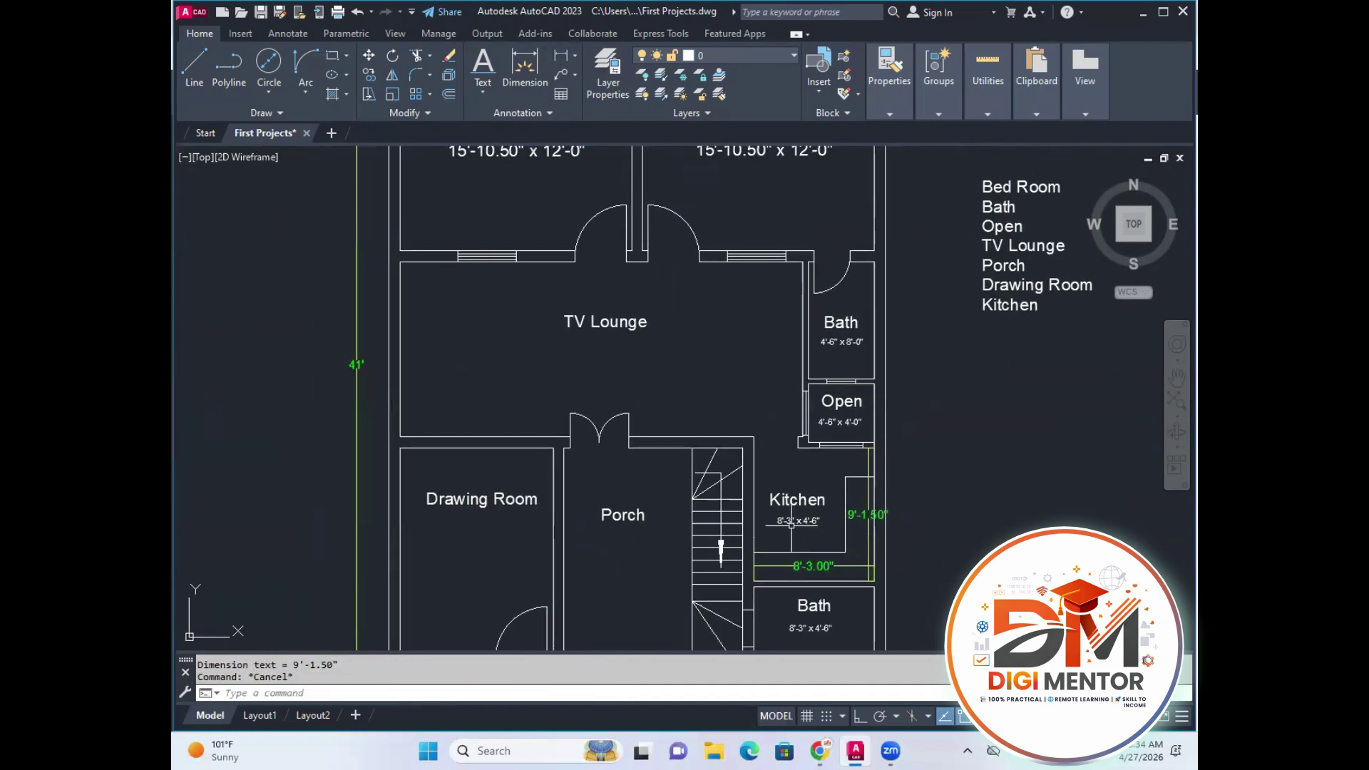
Change the Kitchen's size label to read 8'-3" x 9'-1.50".
double_click(797, 521)
scroll(858, 529, up, 2)
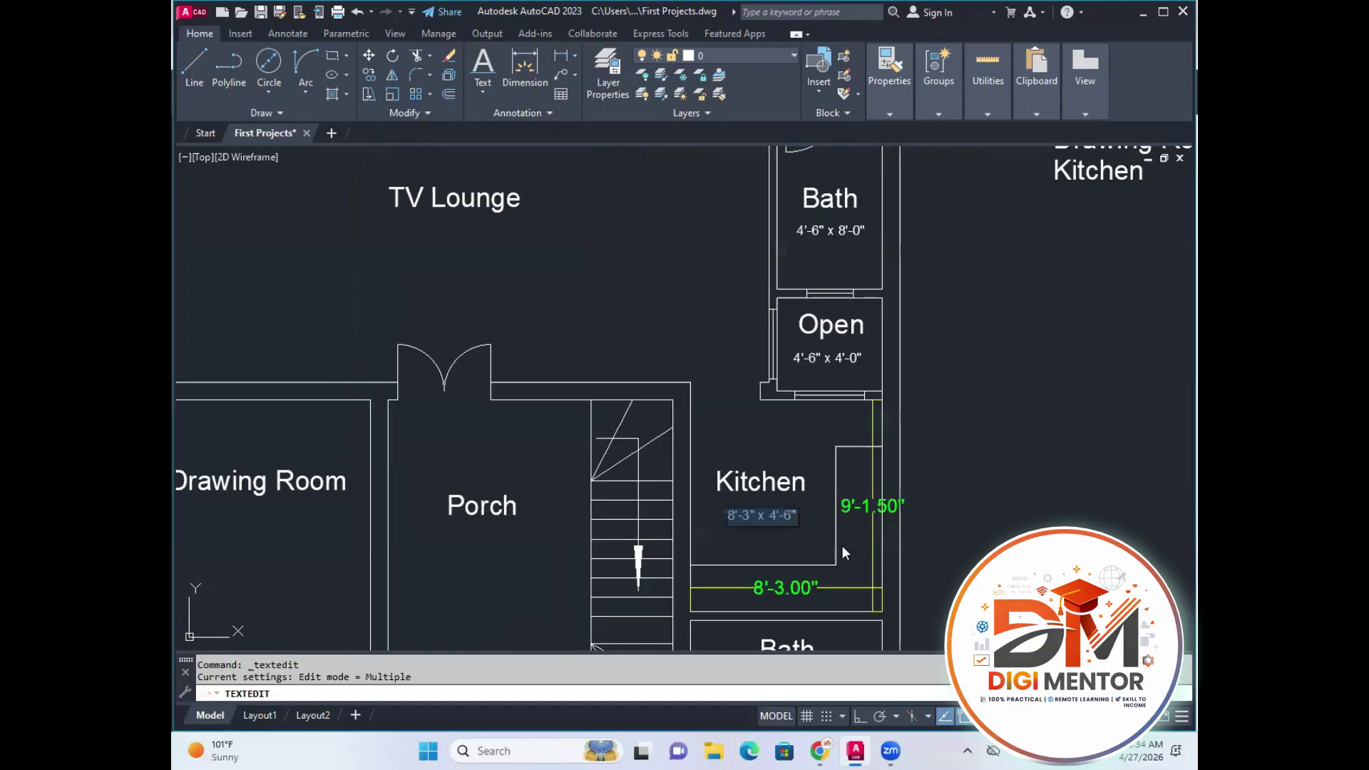
text(8')
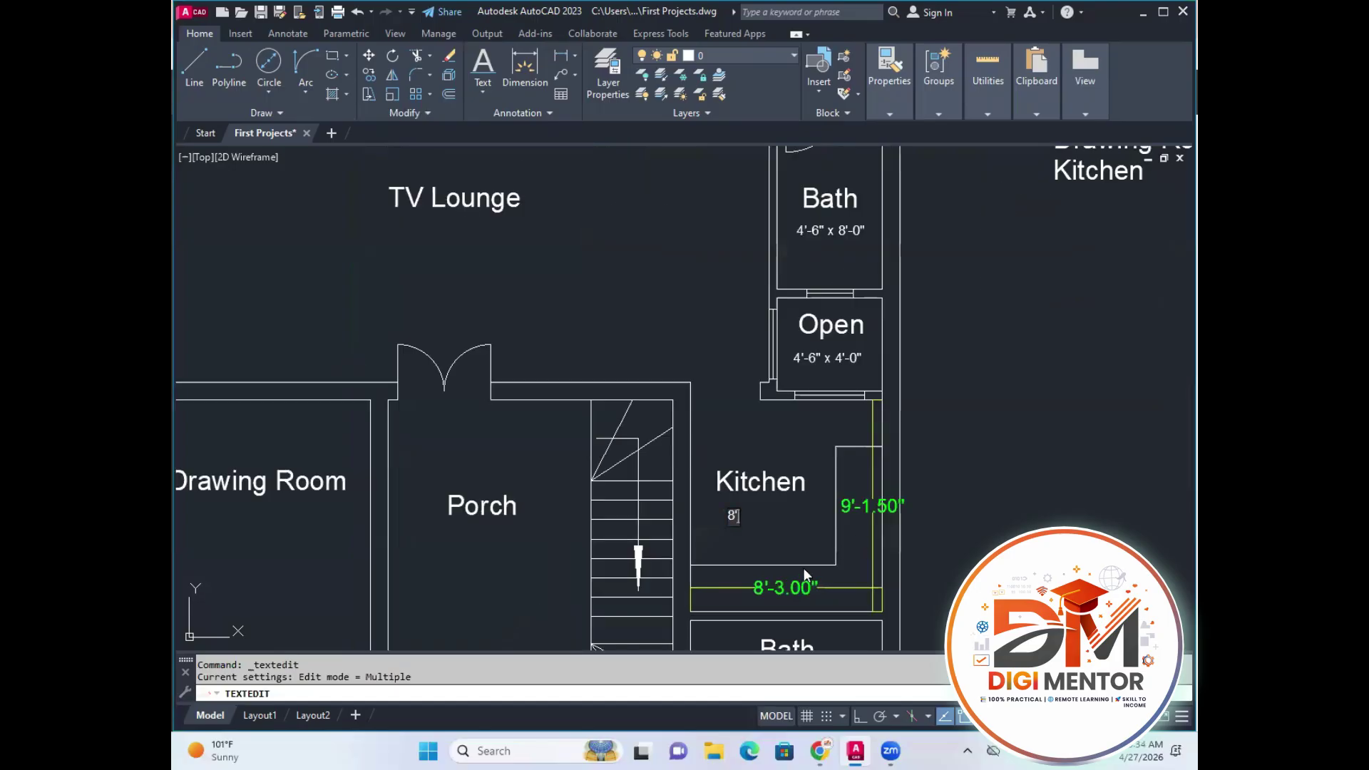
text(-3" x)
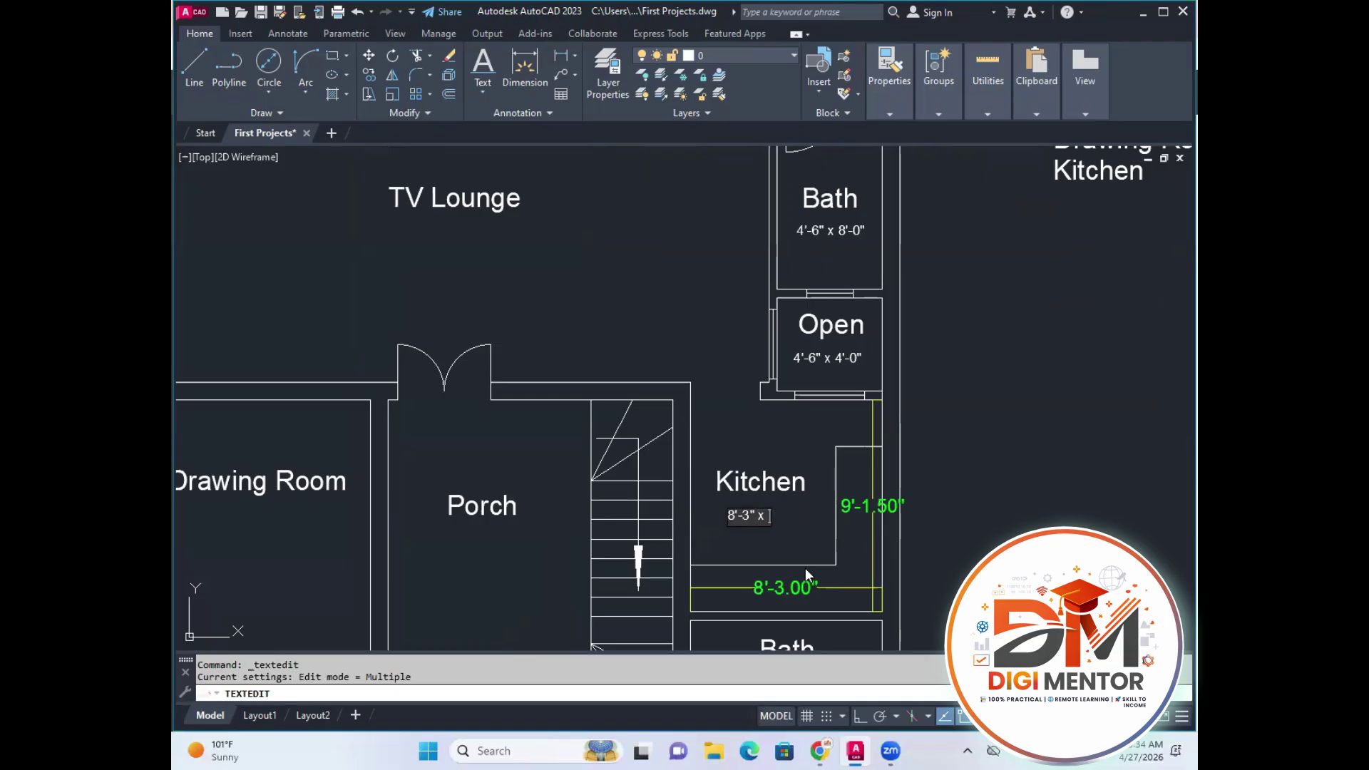
text( 9'-1.50")
click(811, 558)
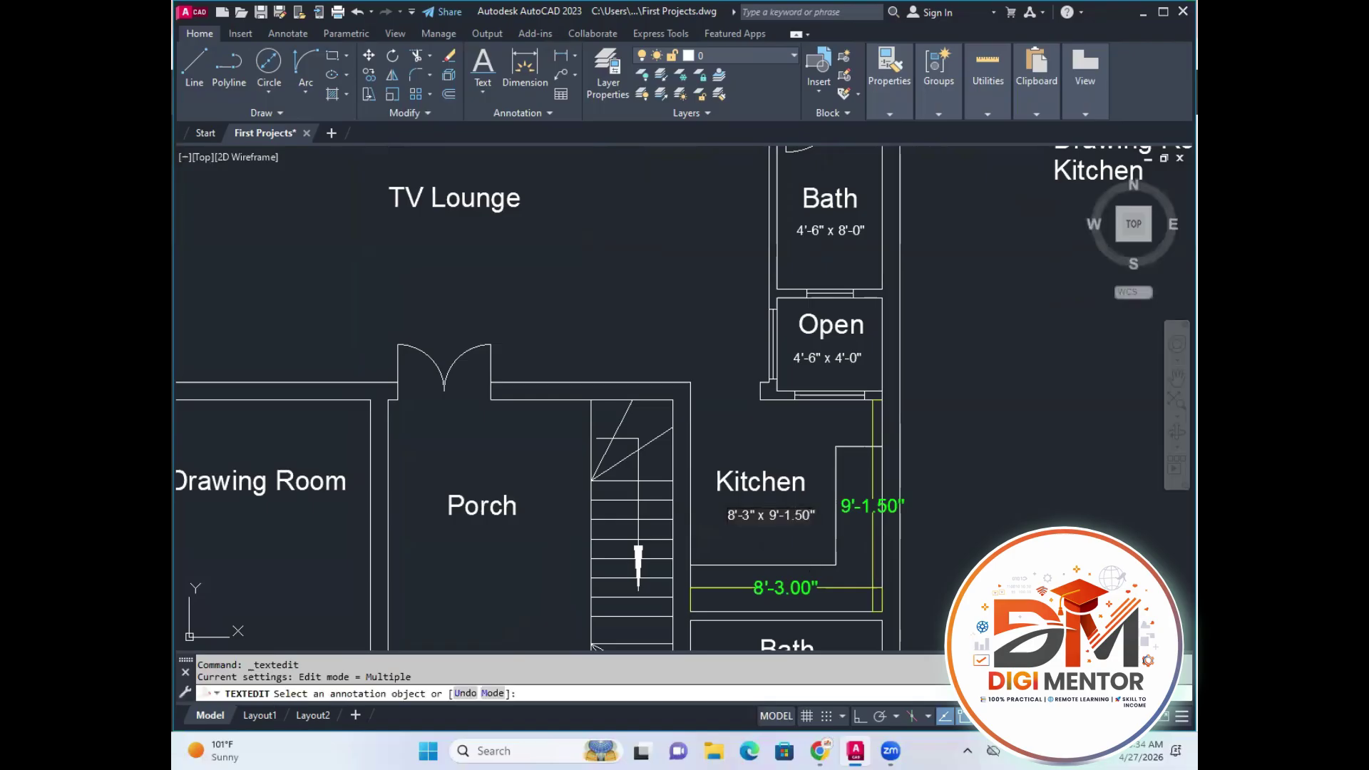
key(Escape)
Delete the kitchen's depth and width dimensions.
click(876, 574)
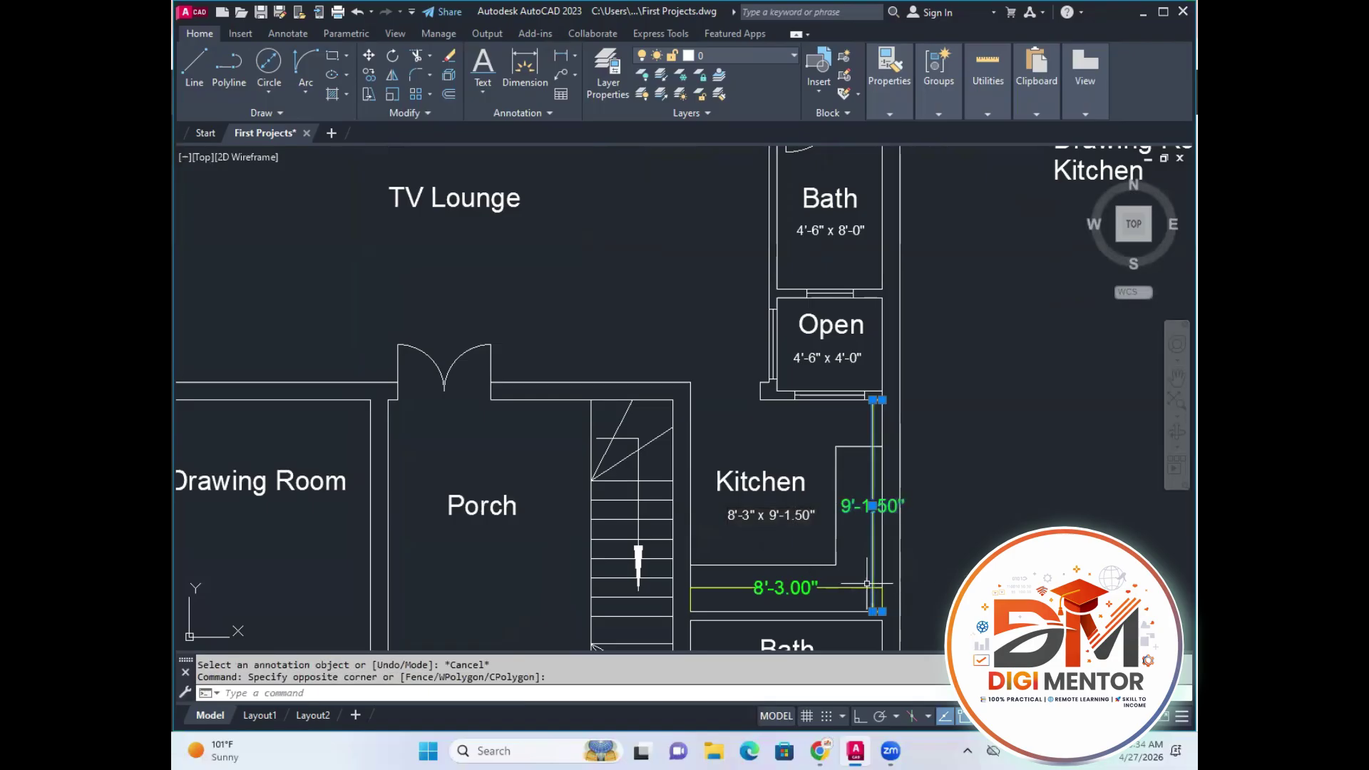
key(Delete)
click(864, 574)
click(855, 586)
click(860, 579)
click(843, 590)
key(Delete)
Add linear dimensions for the TV Lounge's inside width and depth.
scroll(869, 575, down, 3)
middle_drag(453, 271, 460, 314)
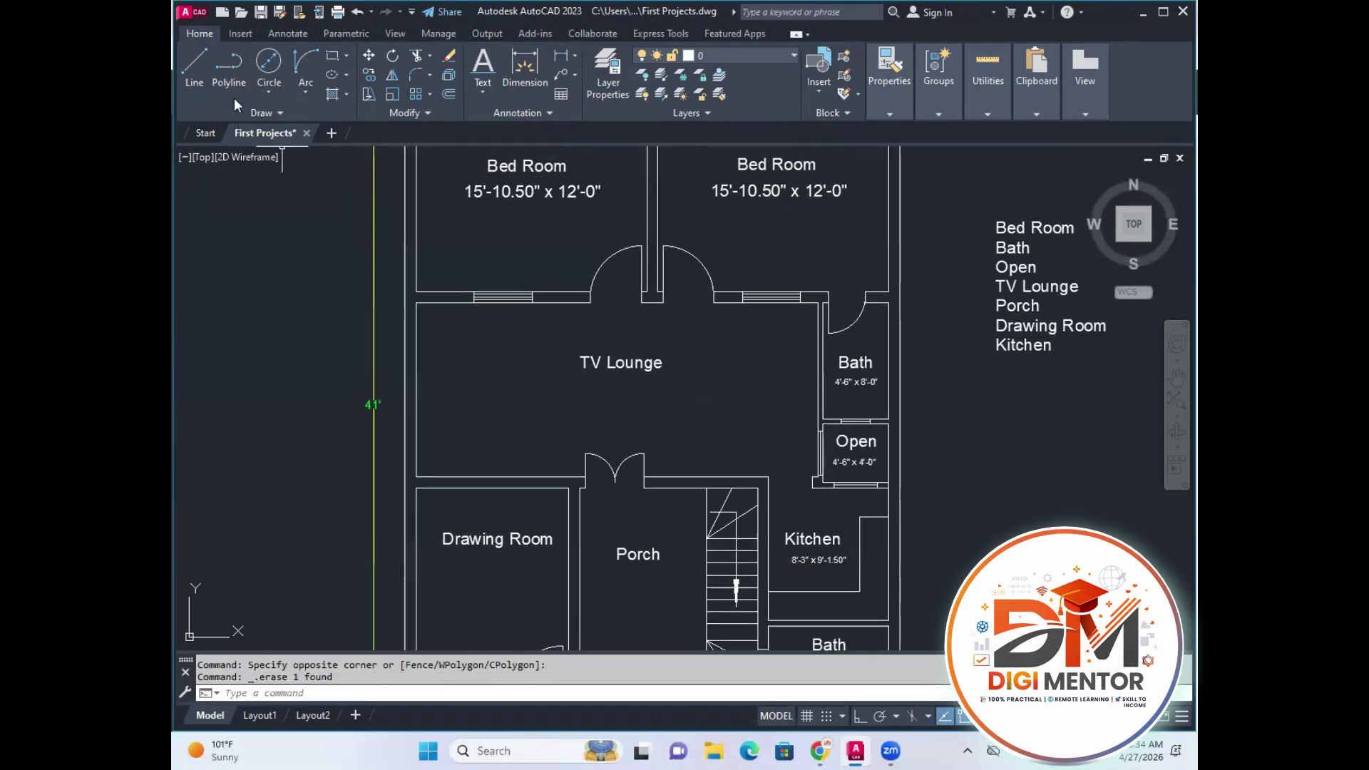
click(560, 55)
click(422, 301)
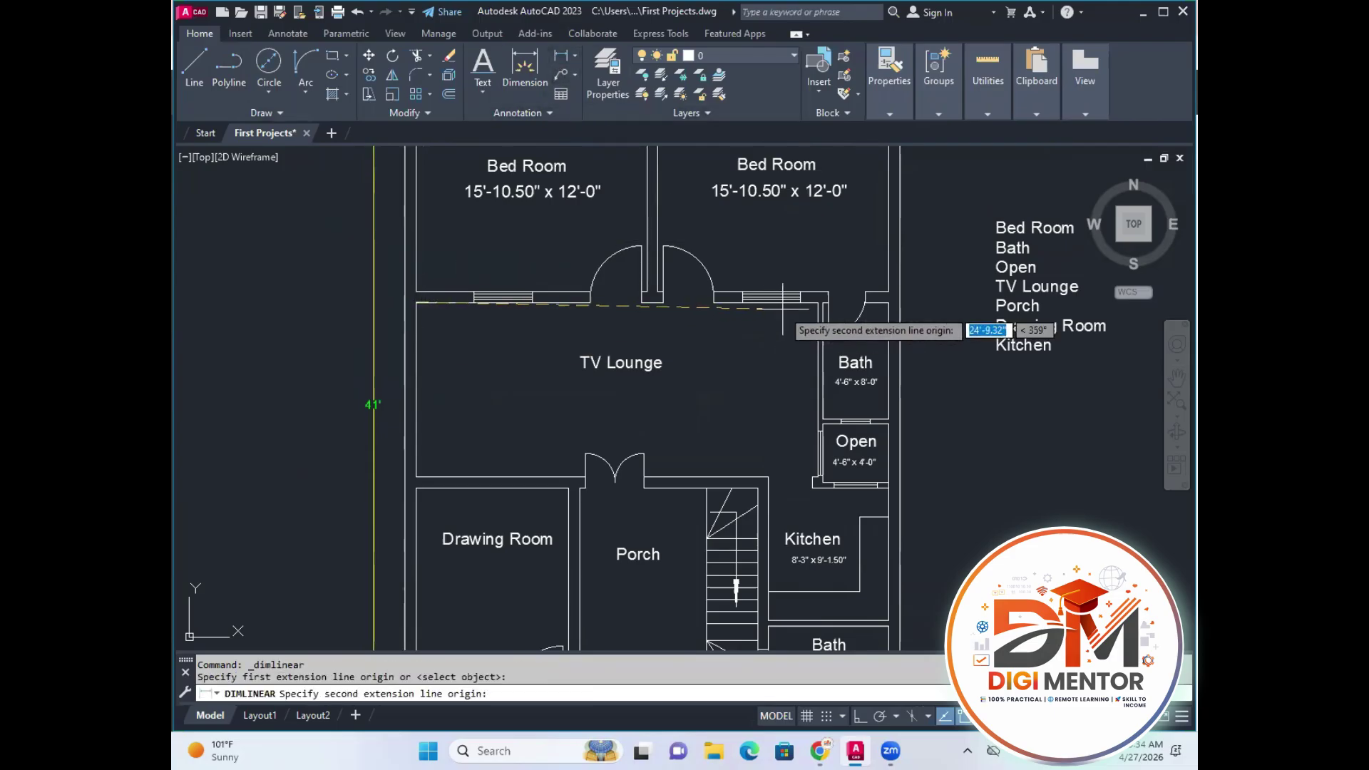
click(817, 303)
click(811, 327)
key(Return)
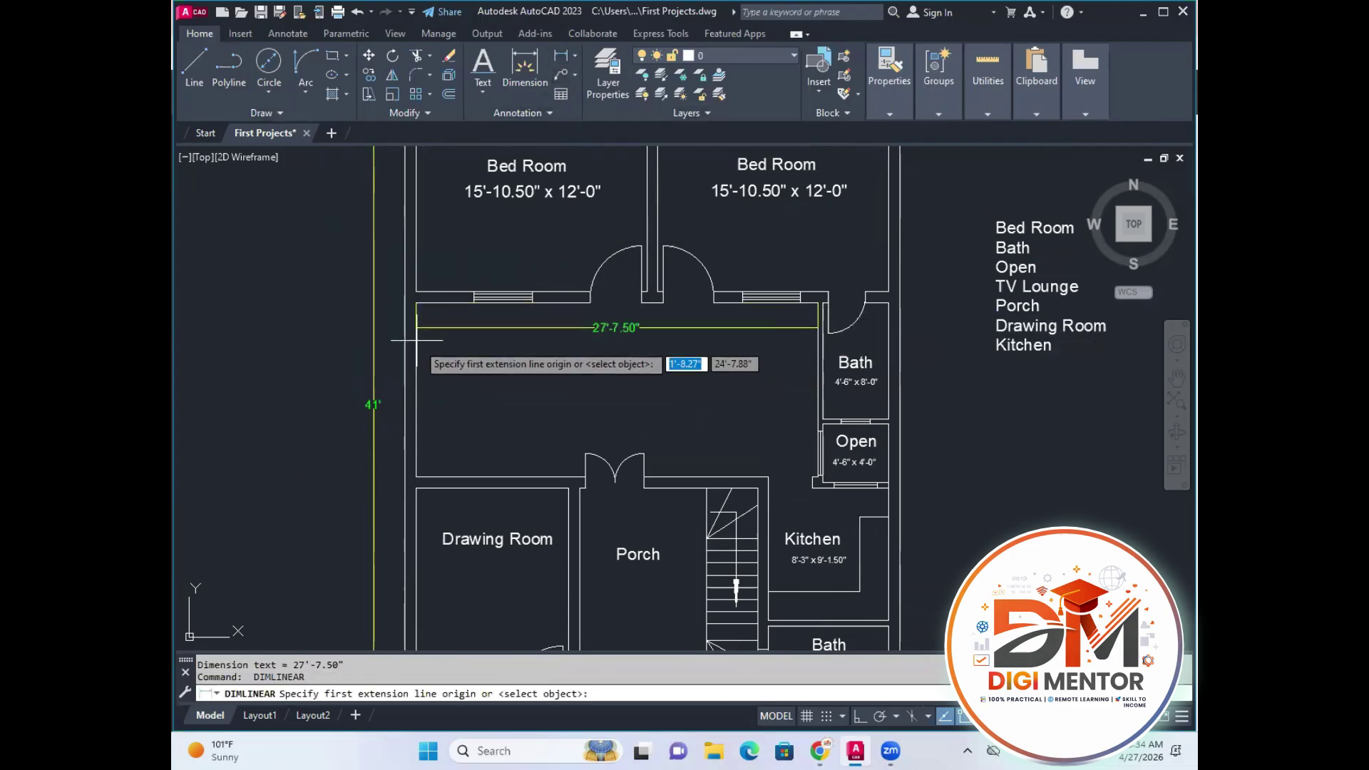
click(417, 328)
click(417, 476)
click(443, 389)
Add linear dimensions for the Drawing Room's inside depth and width.
key(Return)
middle_drag(457, 394, 458, 251)
click(418, 345)
click(417, 549)
click(427, 533)
key(Return)
click(569, 345)
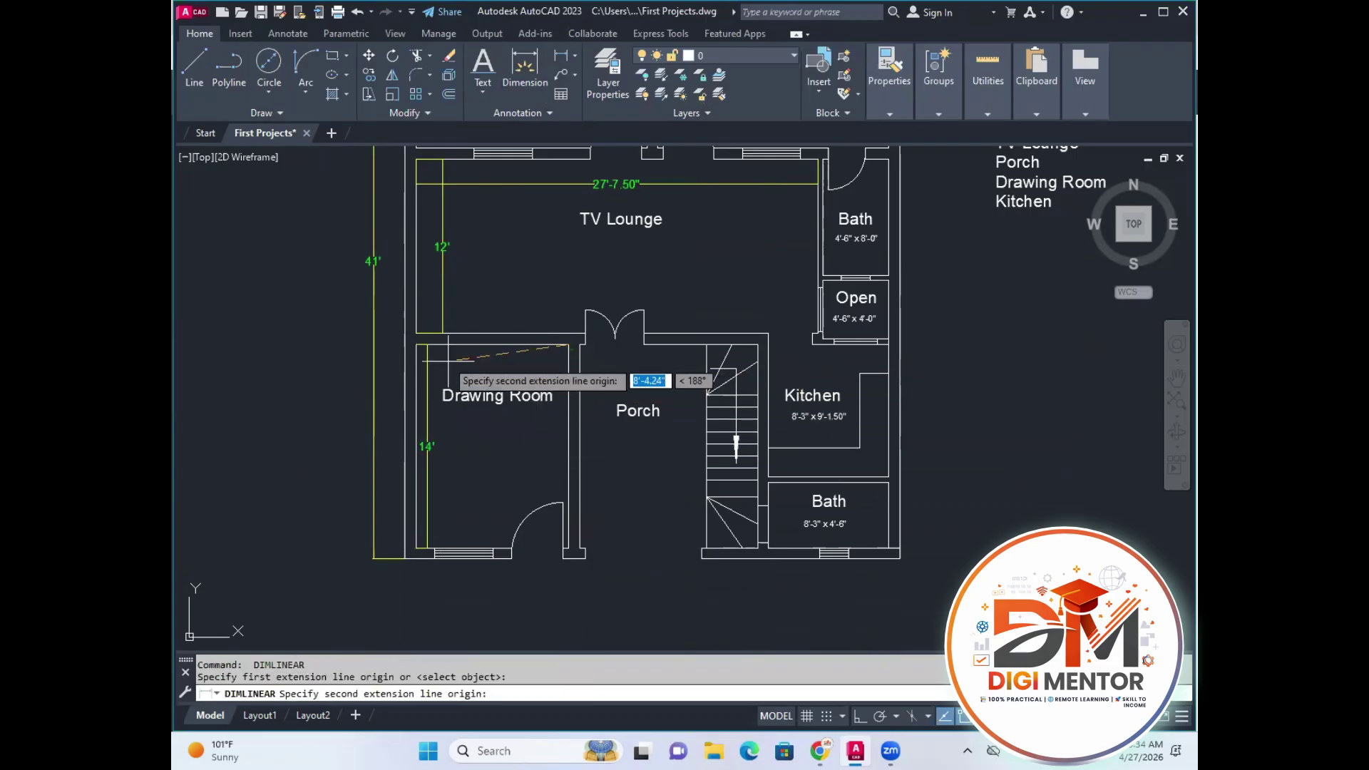
click(417, 345)
click(456, 362)
Add a linear dimension for the porch's inside width, including the staircase.
key(Return)
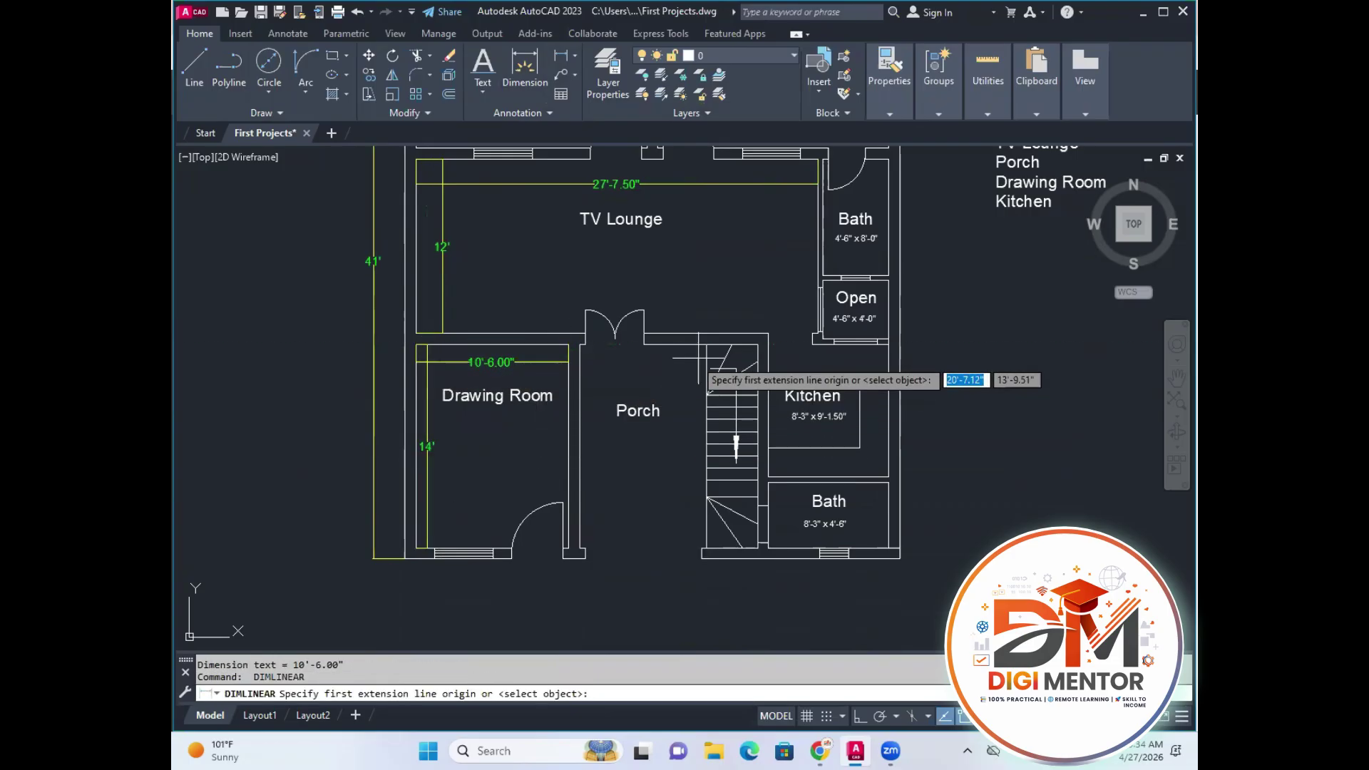
scroll(709, 373, up, 2)
click(783, 340)
click(500, 340)
click(627, 368)
Add a linear dimension for the porch's inside depth and save the drawing.
key(Return)
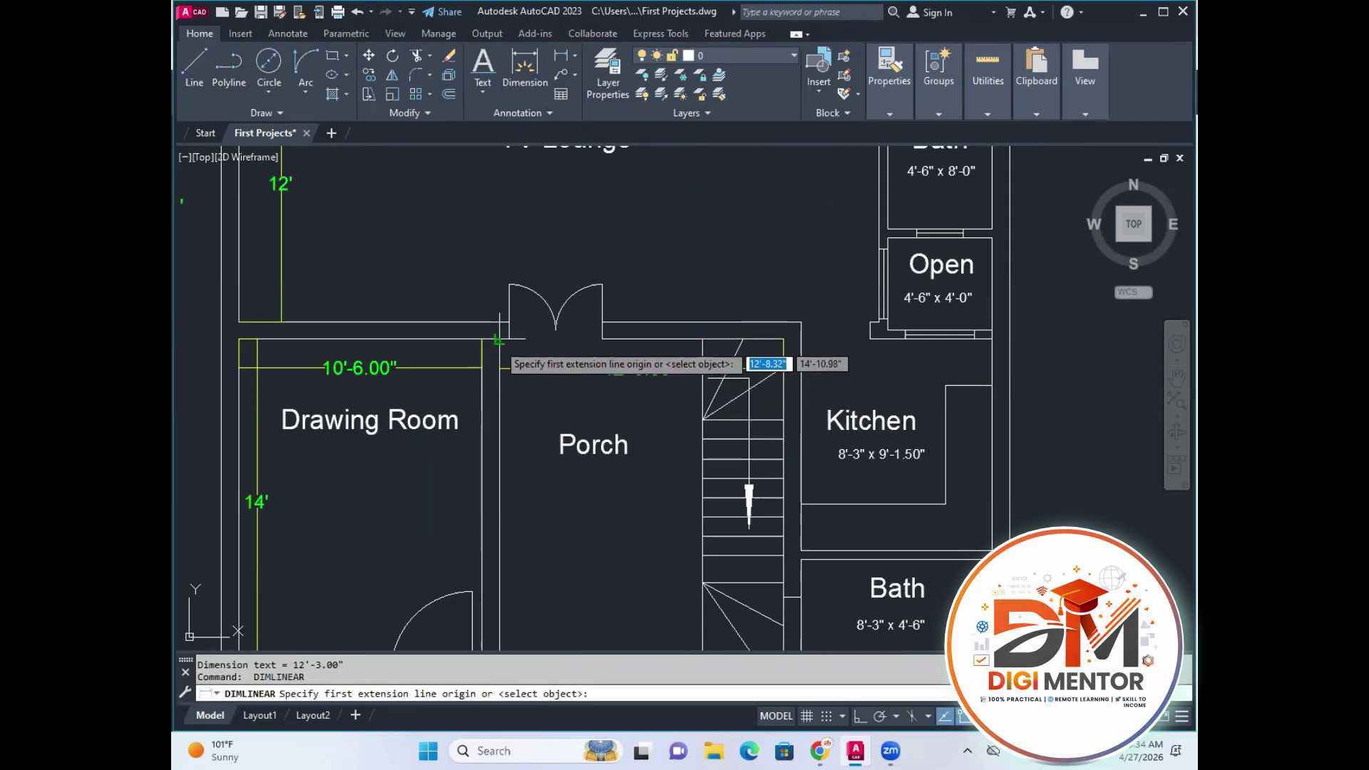
click(500, 340)
middle_drag(508, 539, 494, 388)
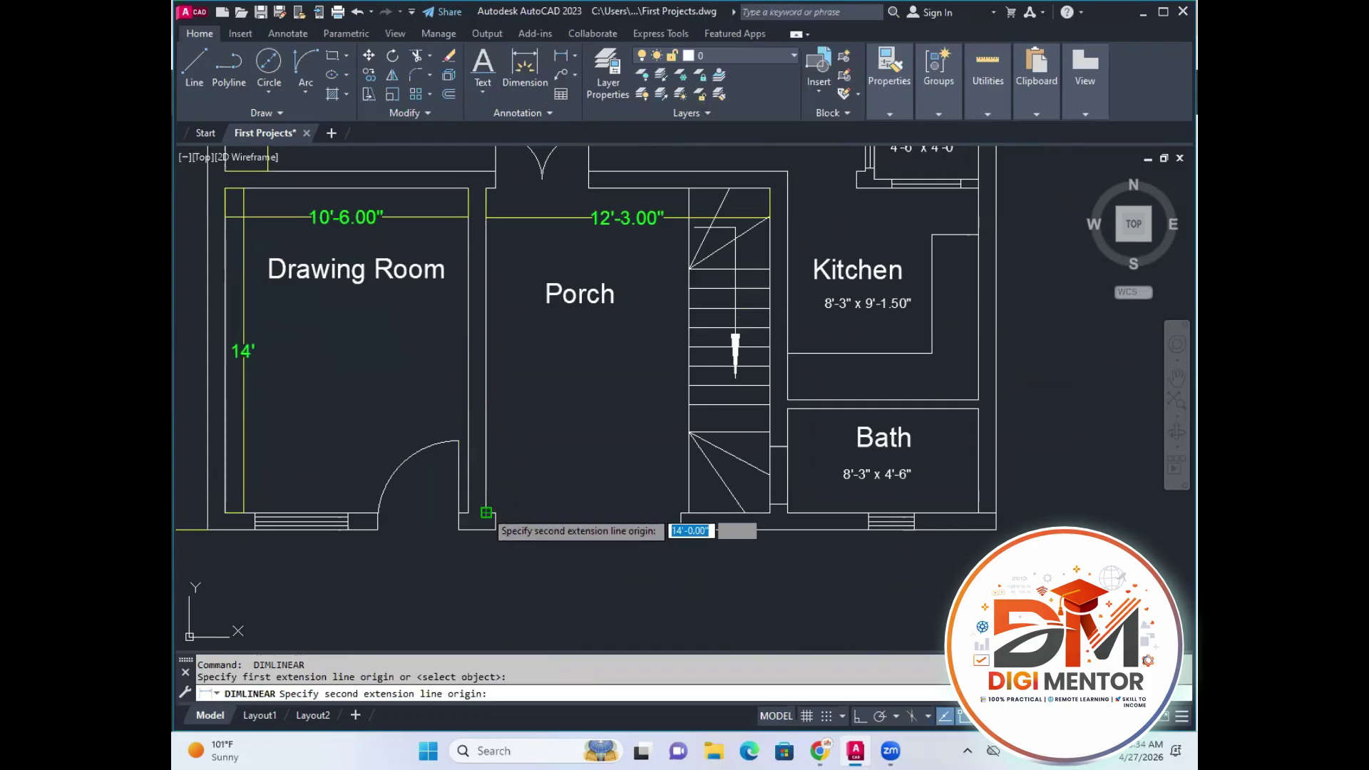
click(487, 512)
click(502, 467)
middle_drag(563, 431, 569, 495)
key(ctrl+s)
Copy the size text of the bedroom above the TV Lounge to just below the TV Lounge name.
mouse_move(582, 414)
middle_down()
mouse_move(618, 503)
mouse_move(622, 566)
middle_up()
text(co)
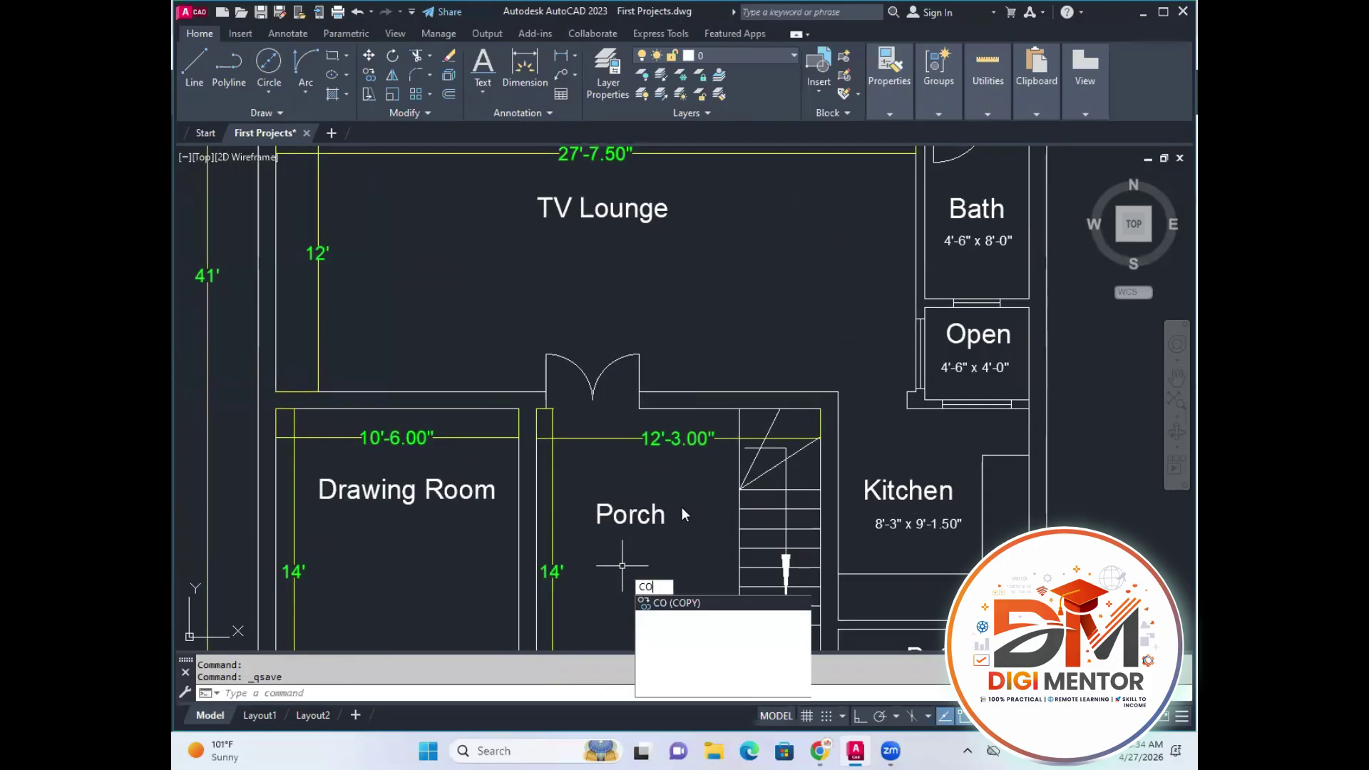
key(Return)
scroll(705, 451, down, 4)
middle_drag(545, 264, 534, 324)
scroll(533, 325, up, 4)
click(611, 280)
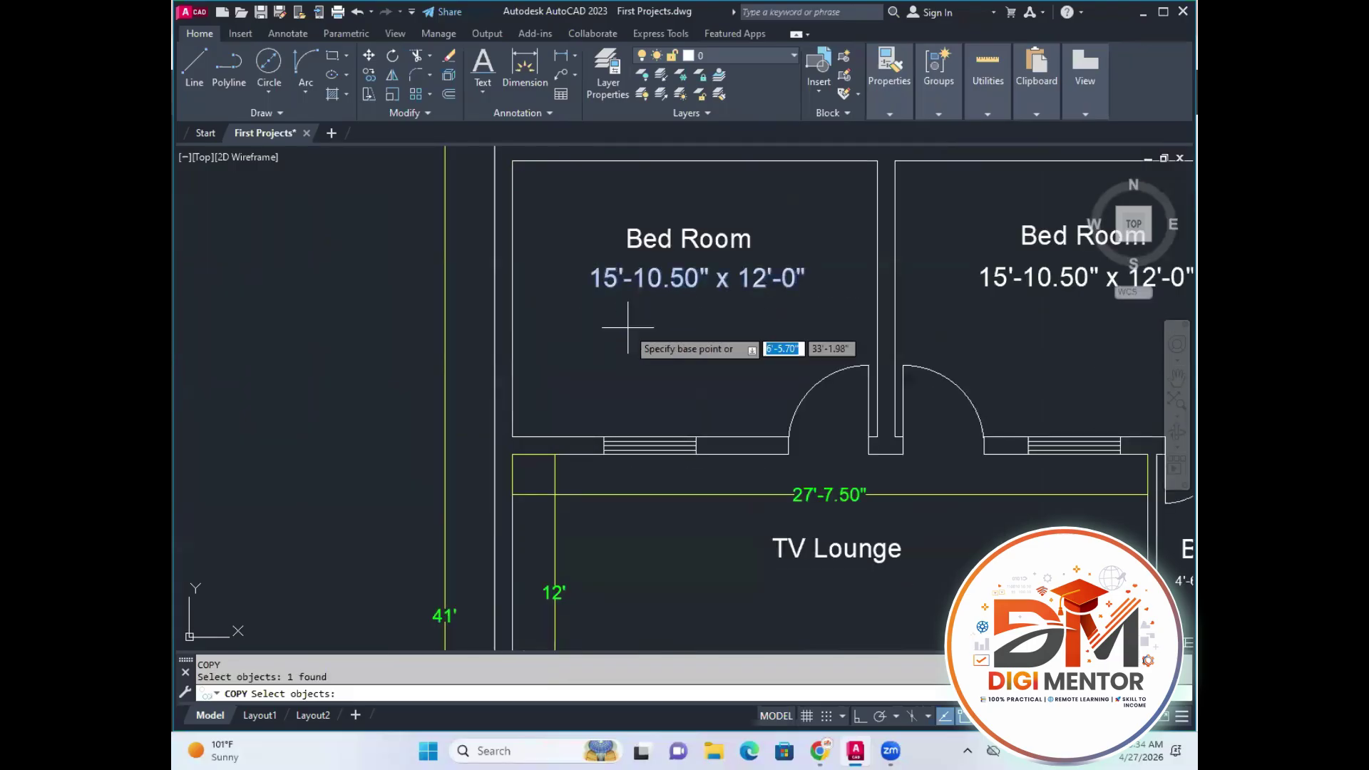
key(Return)
click(591, 289)
scroll(651, 446, down, 4)
scroll(597, 386, up, 3)
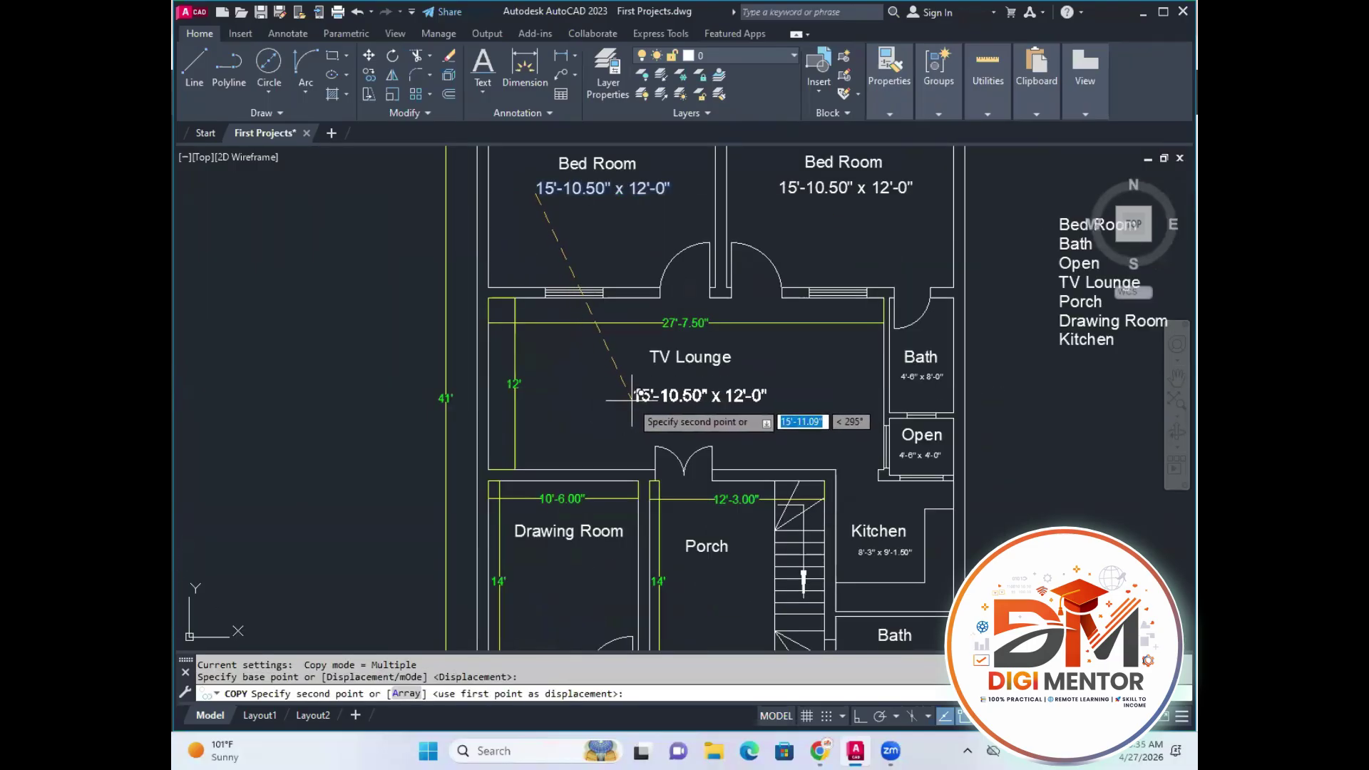
click(625, 398)
Place another copy of the bedroom's size text below the Drawing Room name and finish copying.
middle_drag(626, 398, 636, 290)
scroll(508, 467, up, 2)
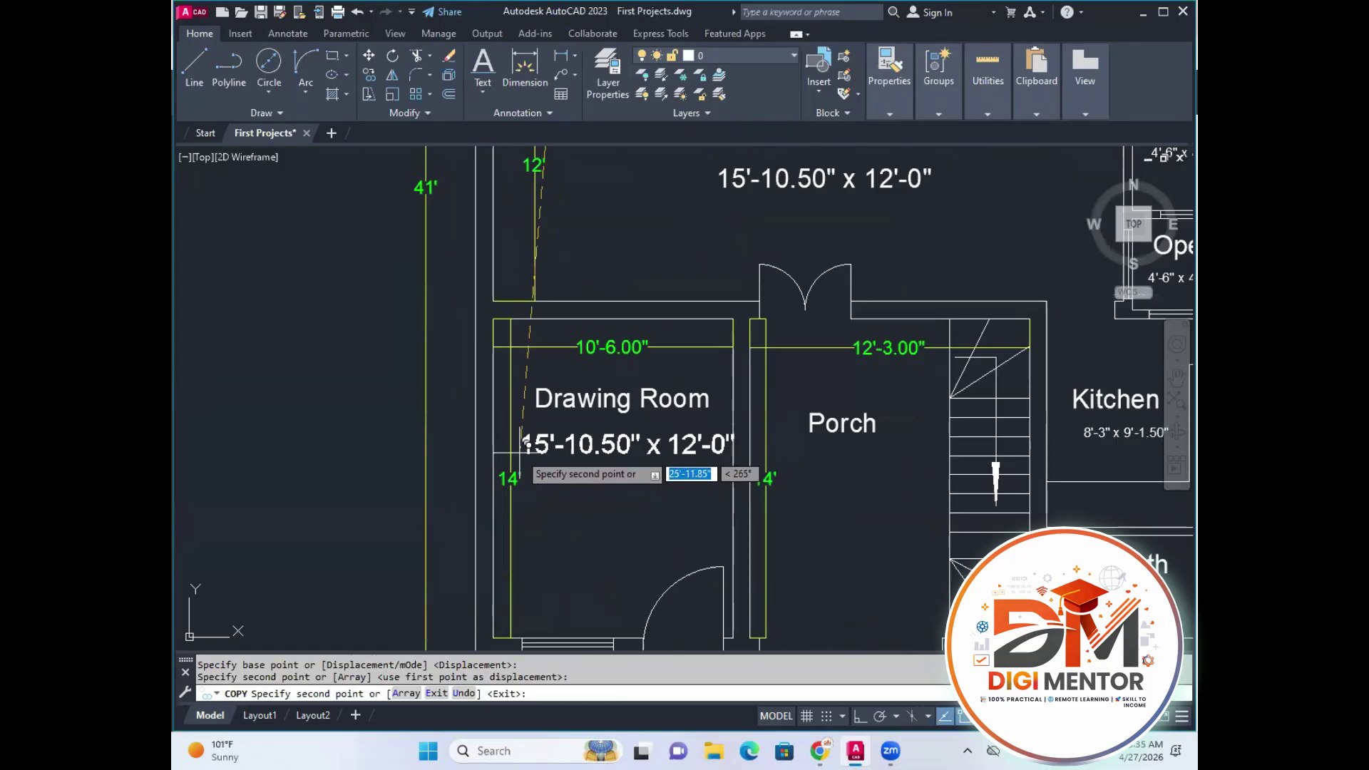
click(508, 445)
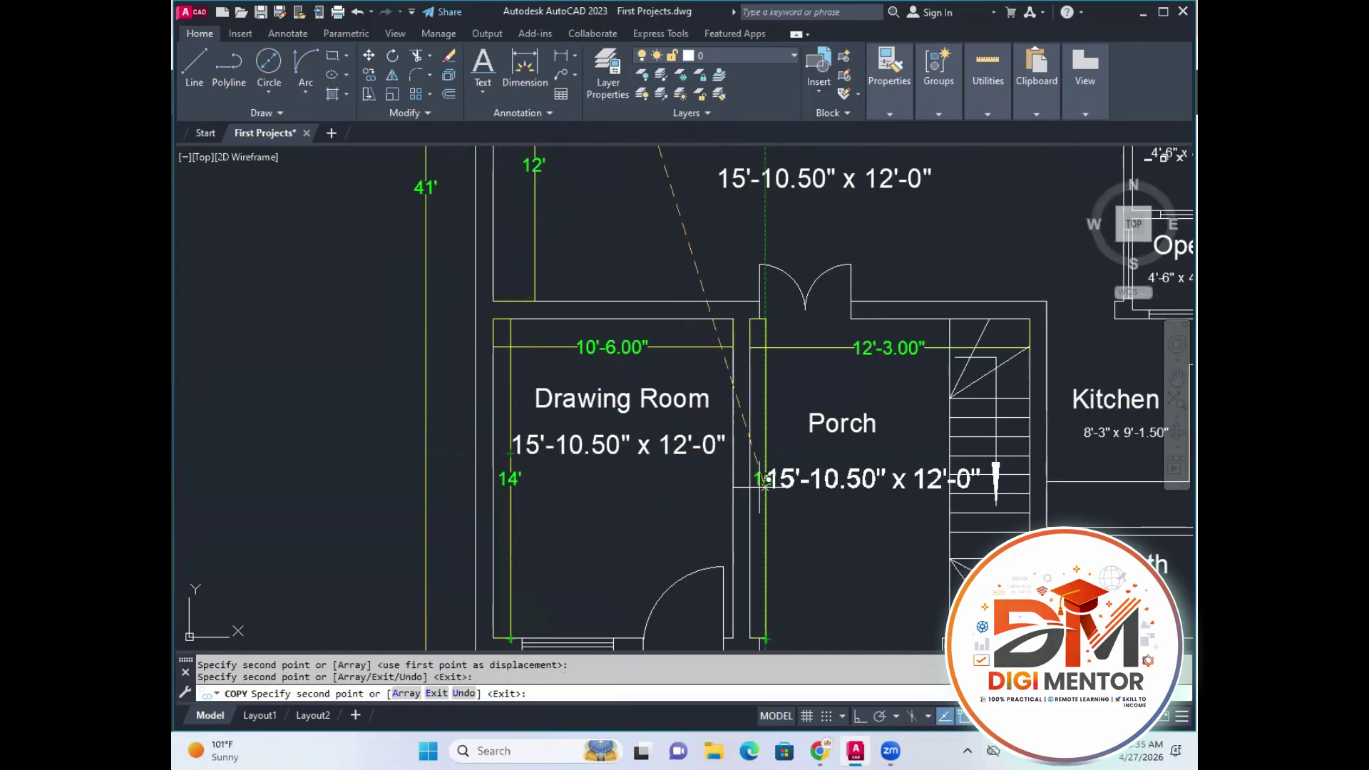
key(Escape)
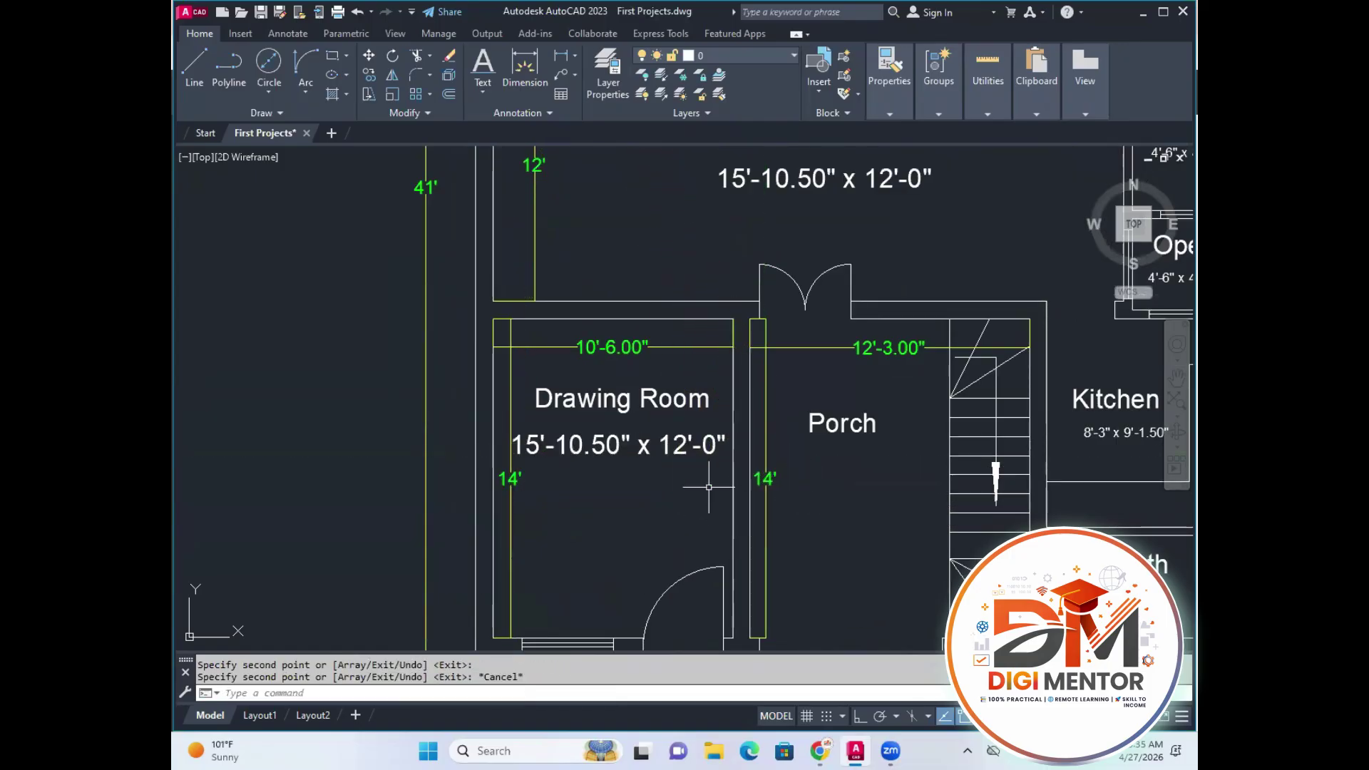
Copy the kitchen's size text to below the Porch name.
middle_drag(858, 504, 626, 505)
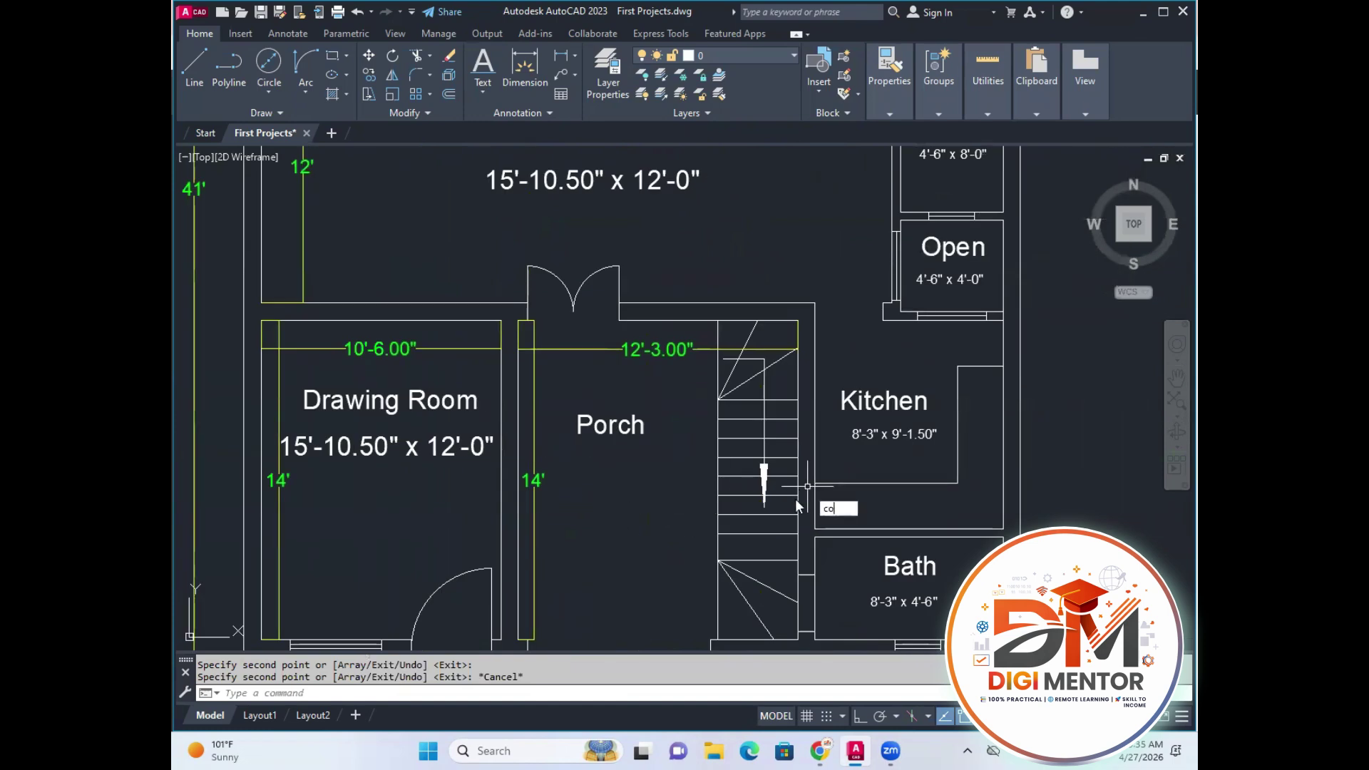
text(co)
key(Return)
click(891, 433)
key(Return)
click(850, 437)
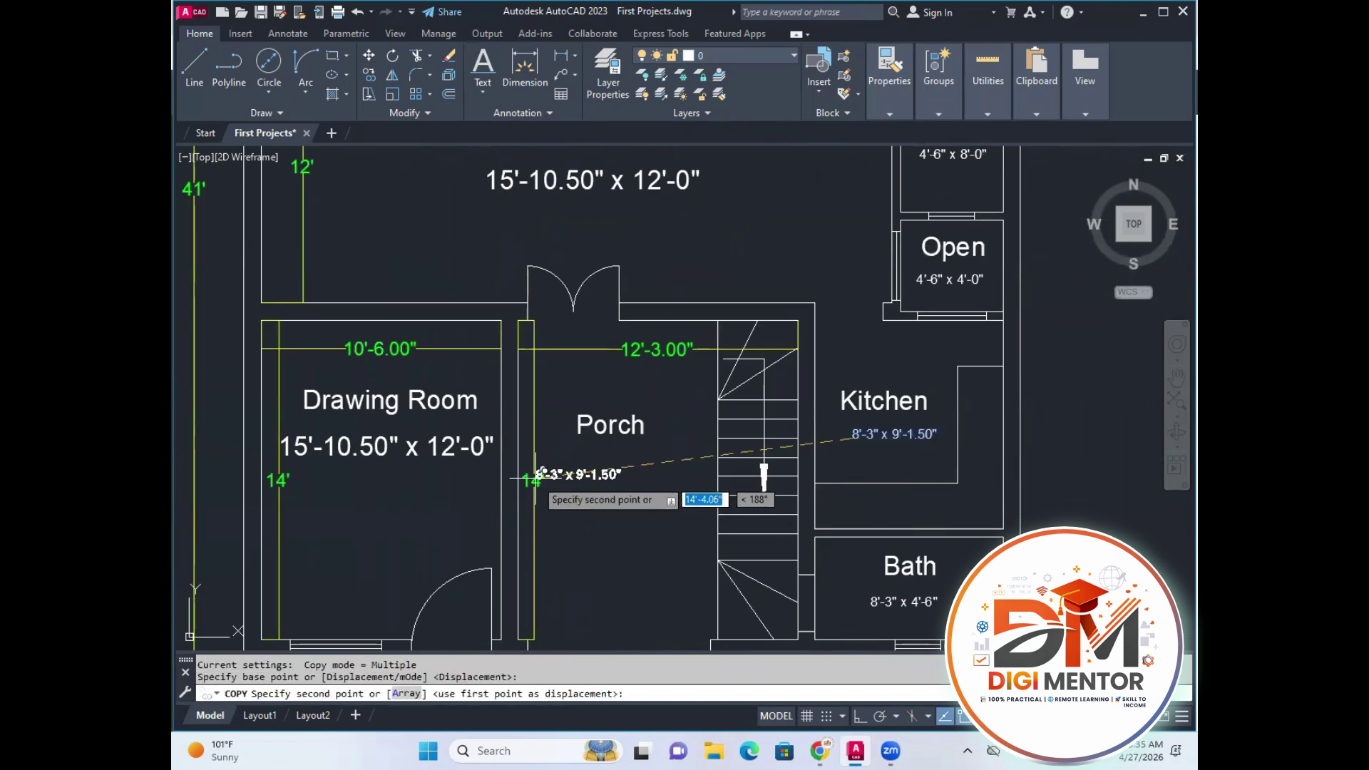
click(562, 468)
scroll(625, 486, down, 3)
key(Escape)
Change the TV Lounge's size text to 27'-7.50" x 12' and delete the room's width and depth dimensions.
middle_drag(612, 440, 639, 536)
click(583, 395)
double_click(648, 414)
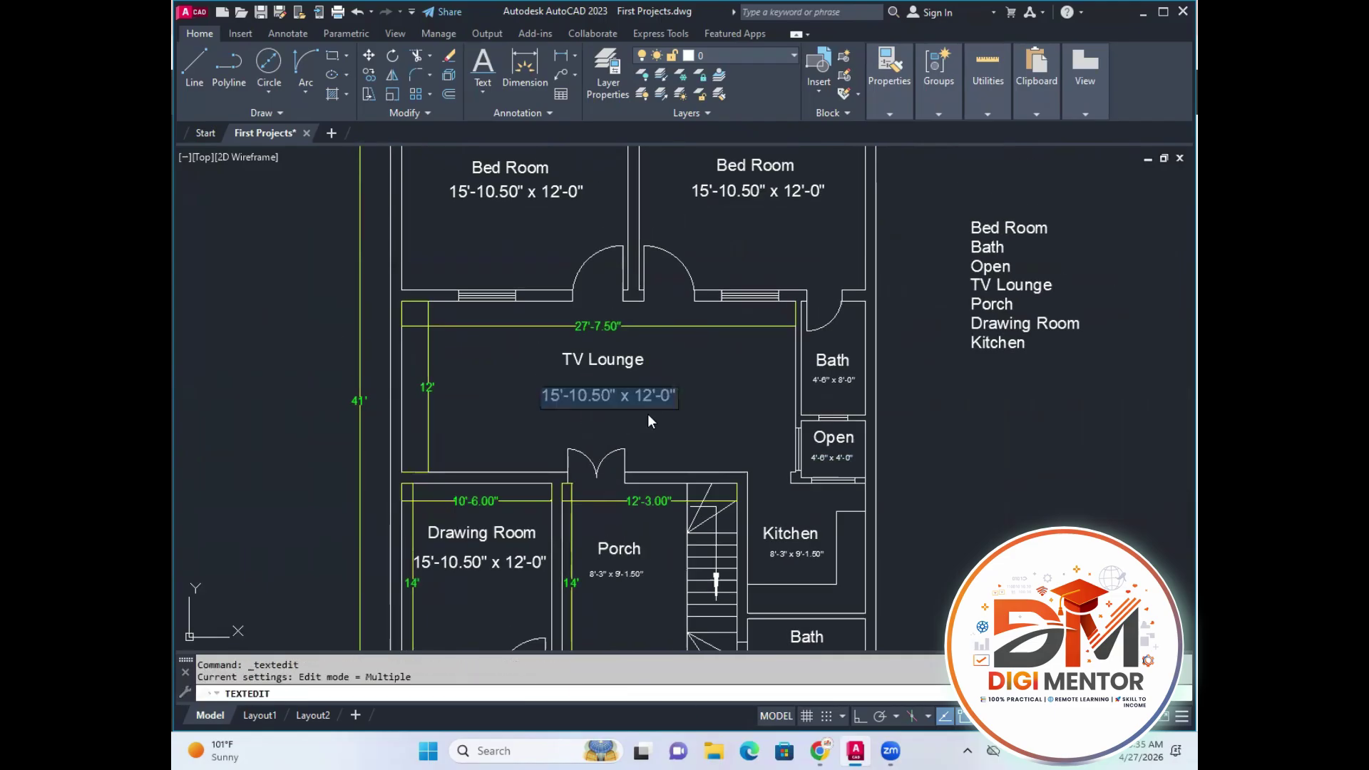
text(27'-)
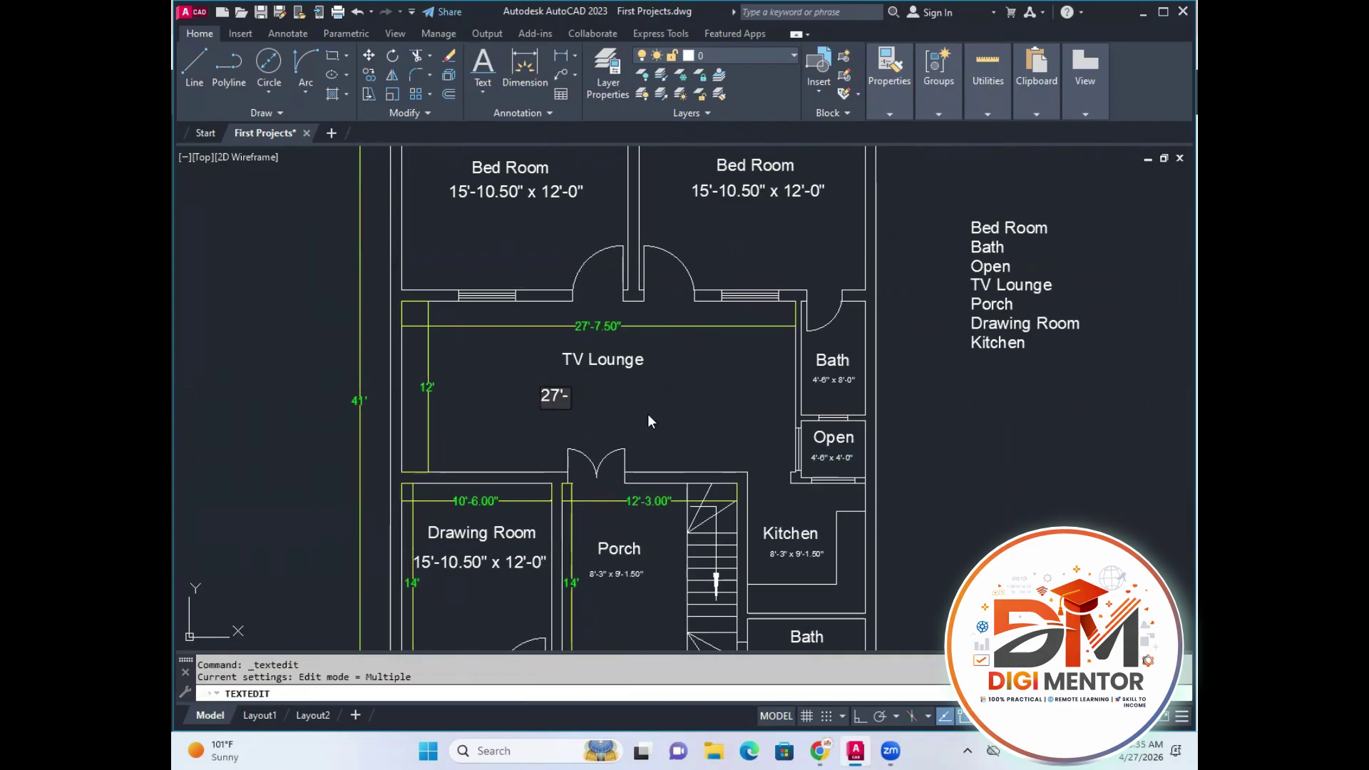
text(7.50")
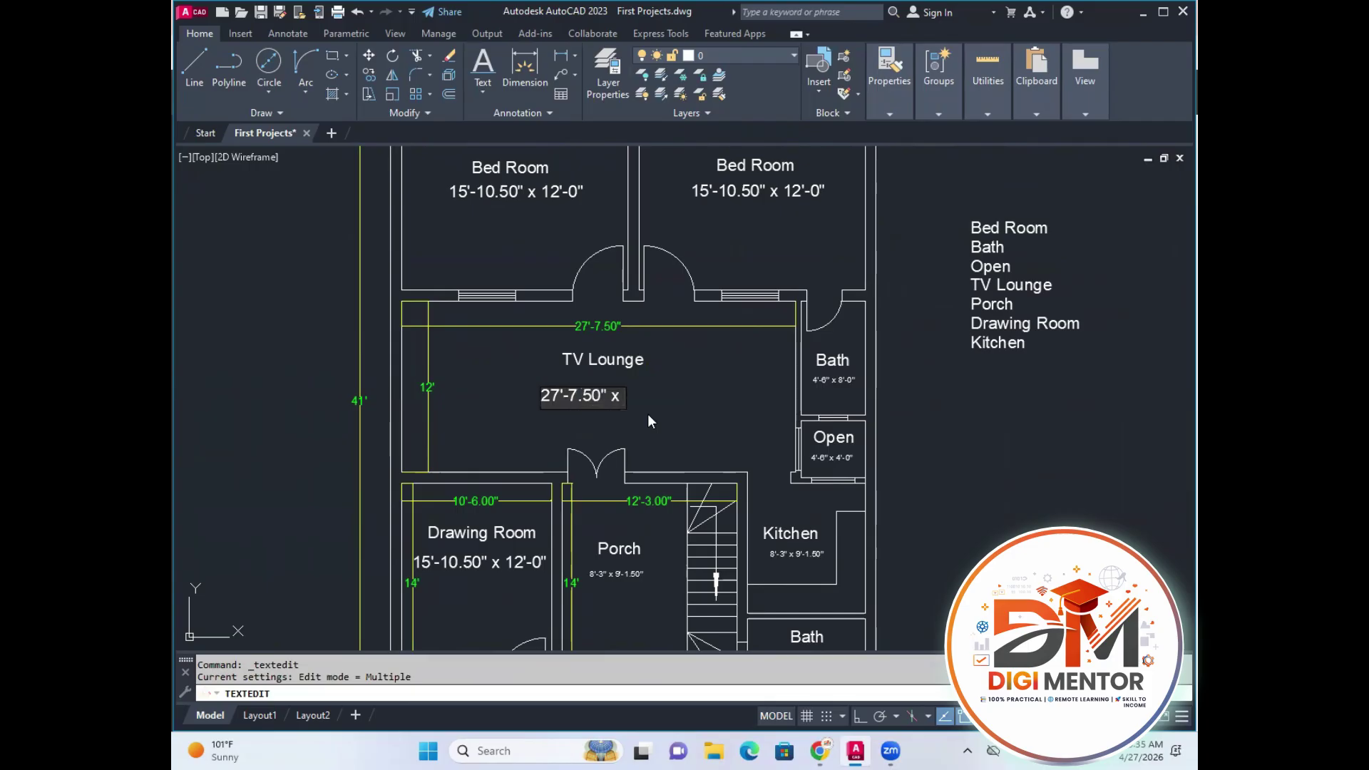
text( x 12')
key(Return)
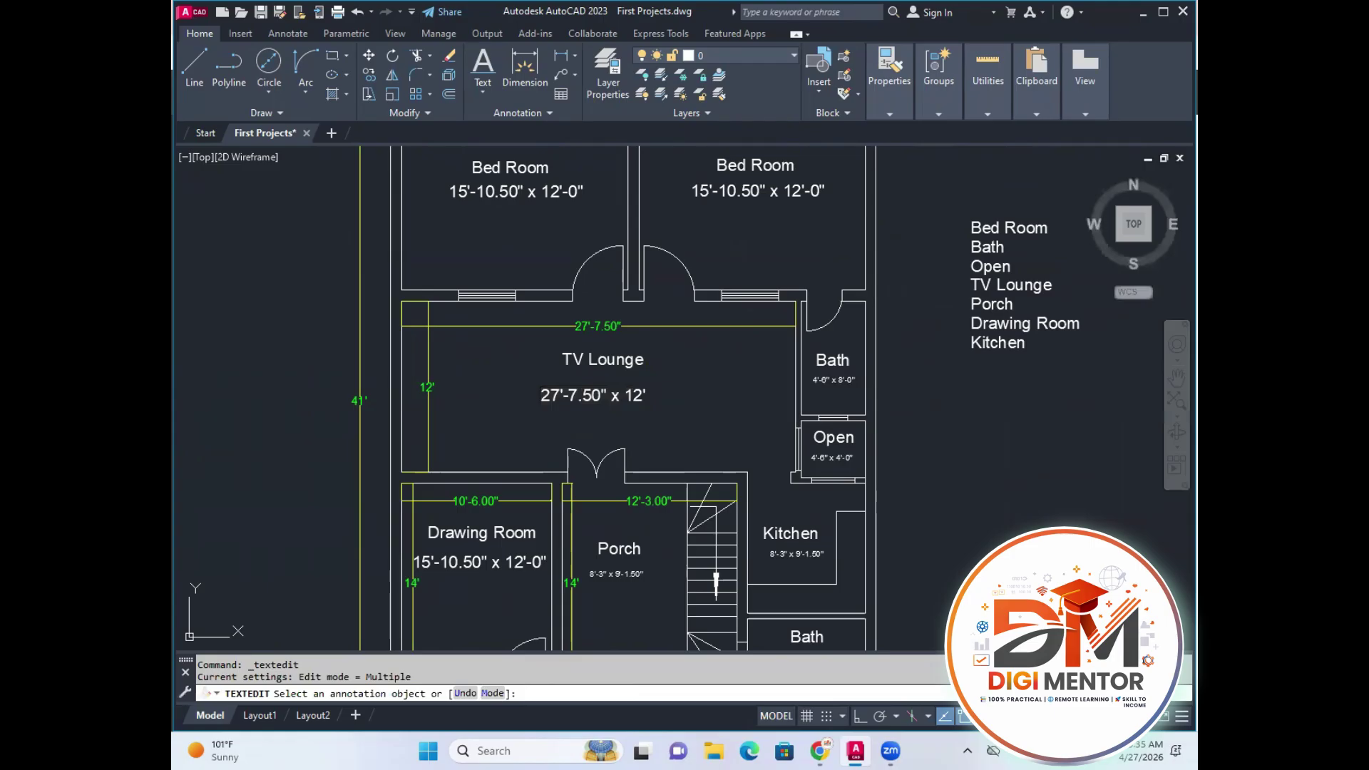
middle_drag(582, 457, 588, 527)
key(Escape)
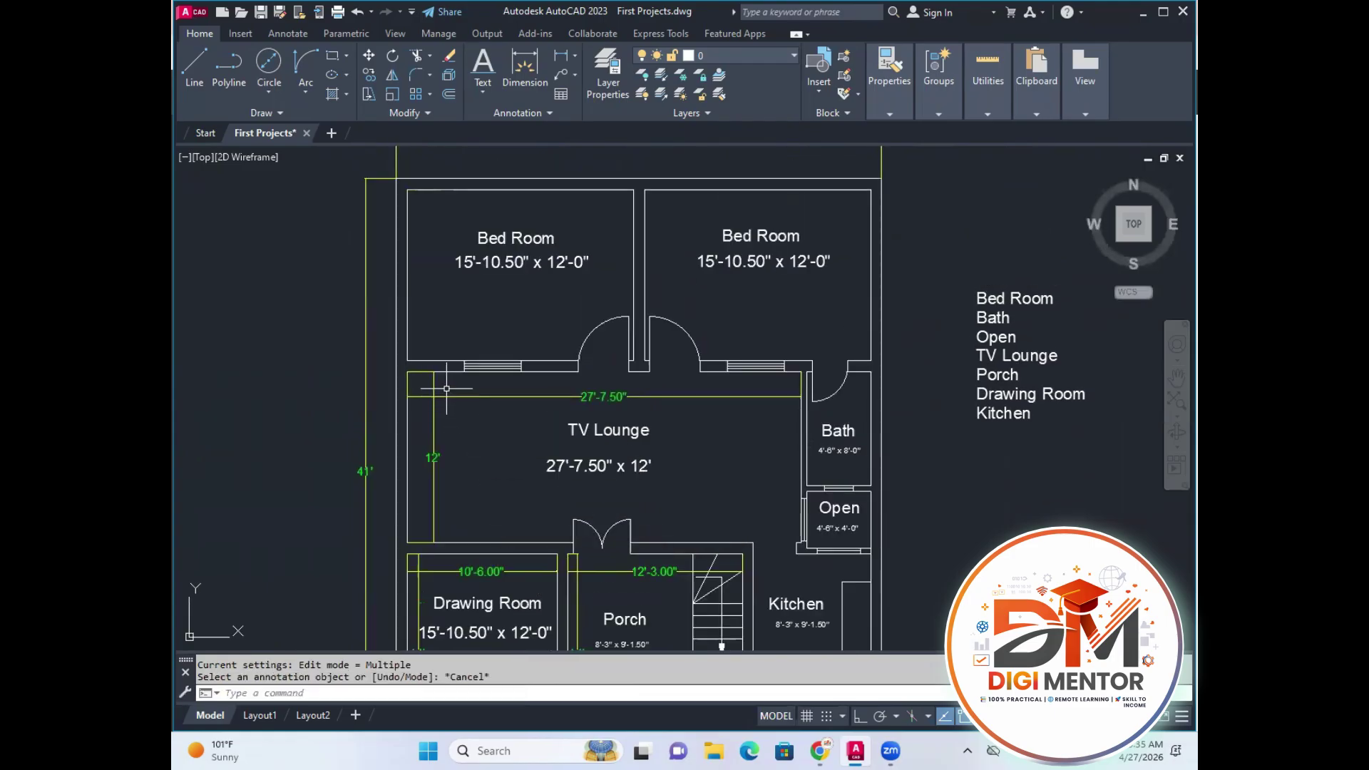
drag(447, 388, 425, 408)
key(Delete)
Change the Drawing Room's size text to 10'-6" x 14' and delete the room's width and depth dimensions.
middle_drag(506, 463, 526, 340)
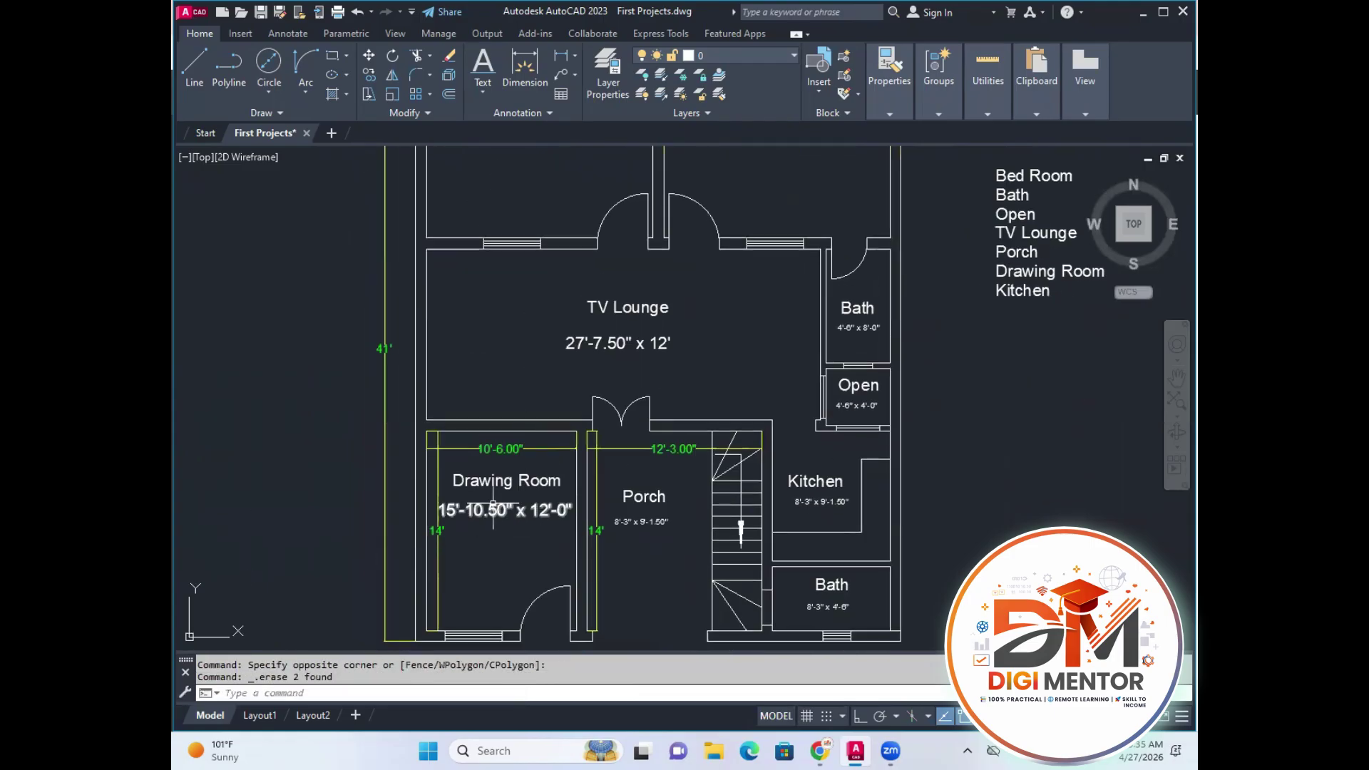
scroll(493, 507, up, 2)
double_click(493, 510)
text(10'-6)
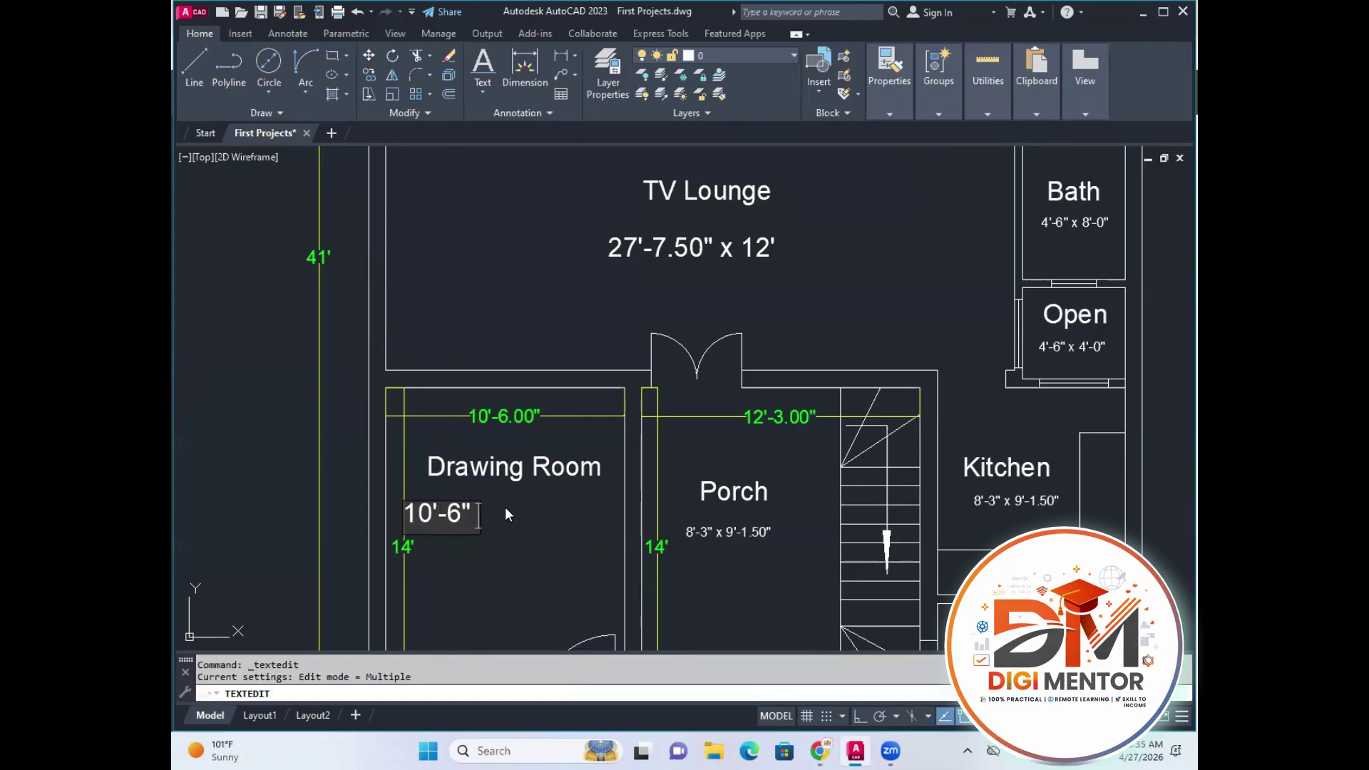
text(14)
key(Return)
key(Escape)
click(424, 448)
click(396, 423)
key(Delete)
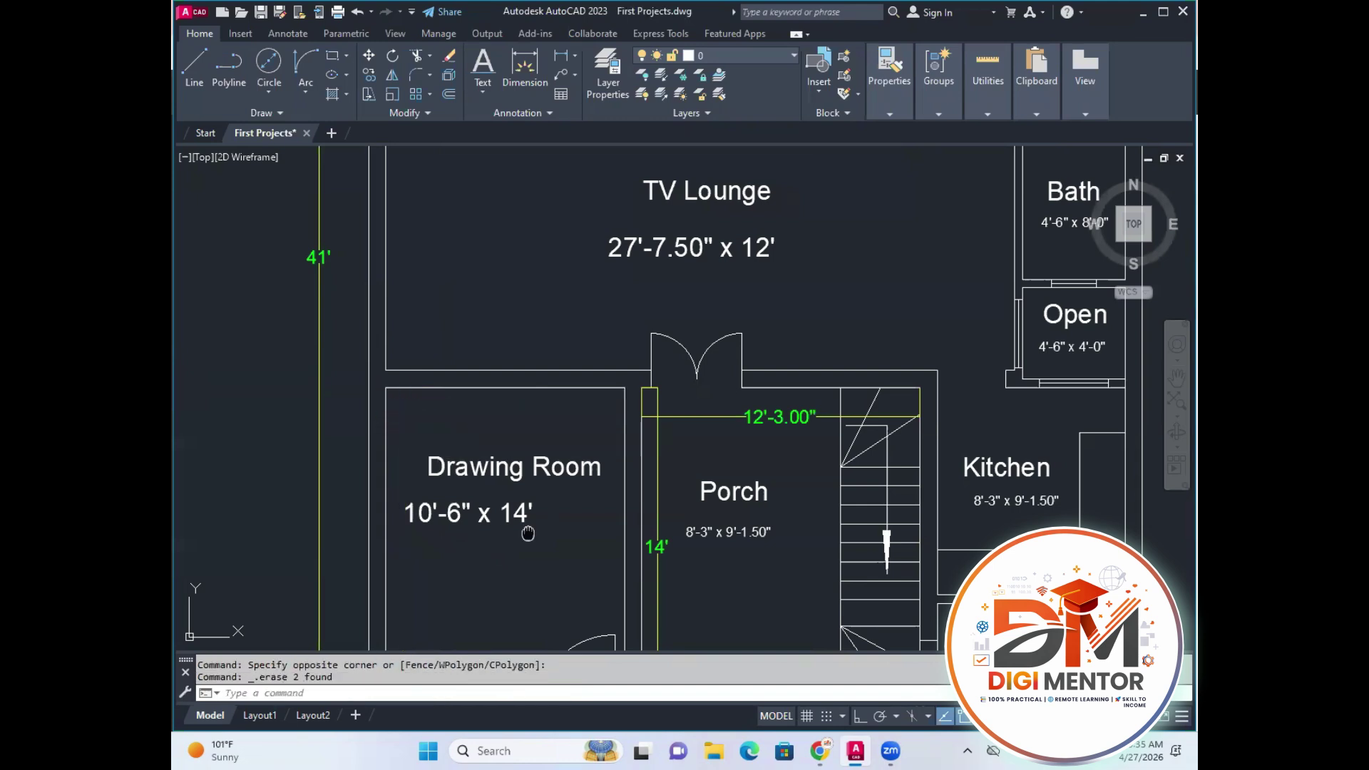
Move the Drawing Room's size text so it sits centred beneath the room name.
middle_drag(525, 529, 526, 507)
text(M)
key(Return)
click(559, 517)
click(505, 492)
key(Return)
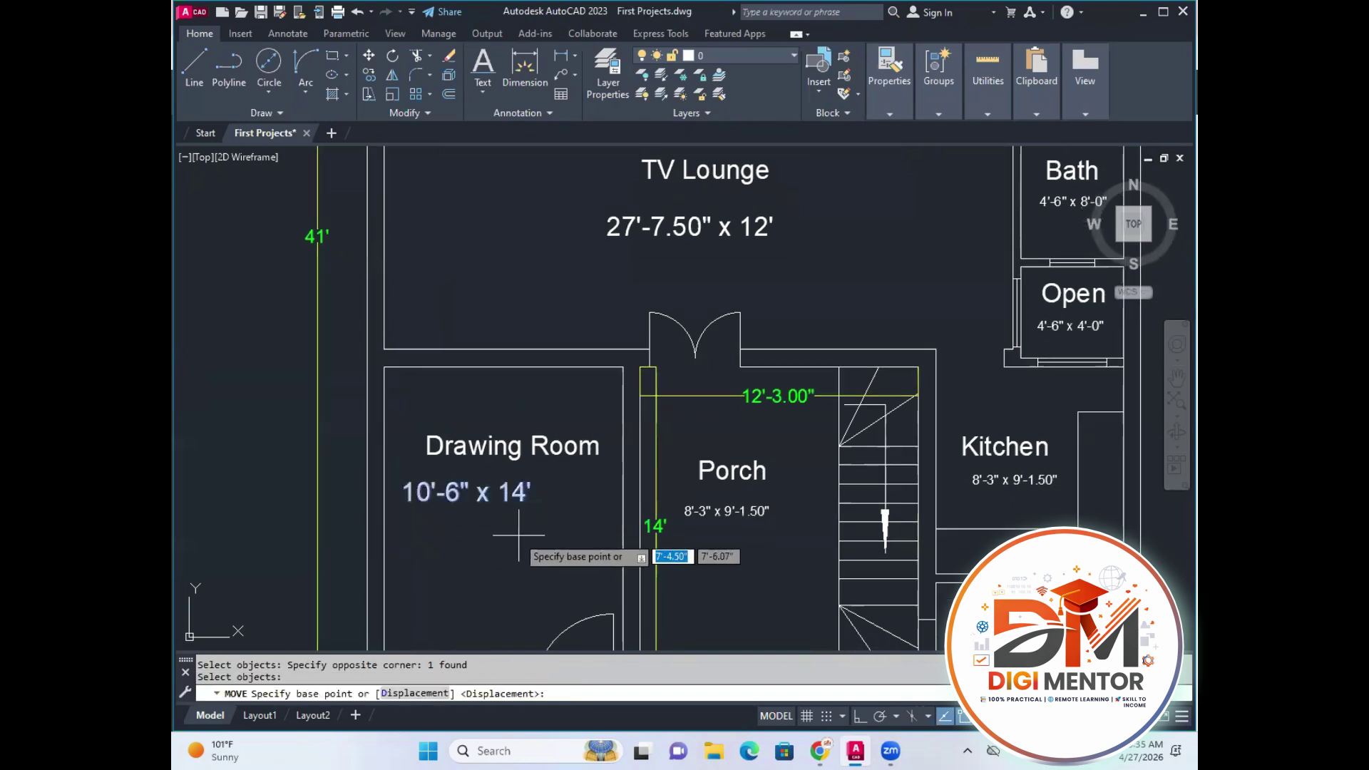
scroll(492, 528, up, 5)
click(460, 433)
click(647, 410)
scroll(644, 419, down, 5)
middle_drag(639, 450, 566, 578)
middle_drag(633, 528, 607, 429)
key(Escape)
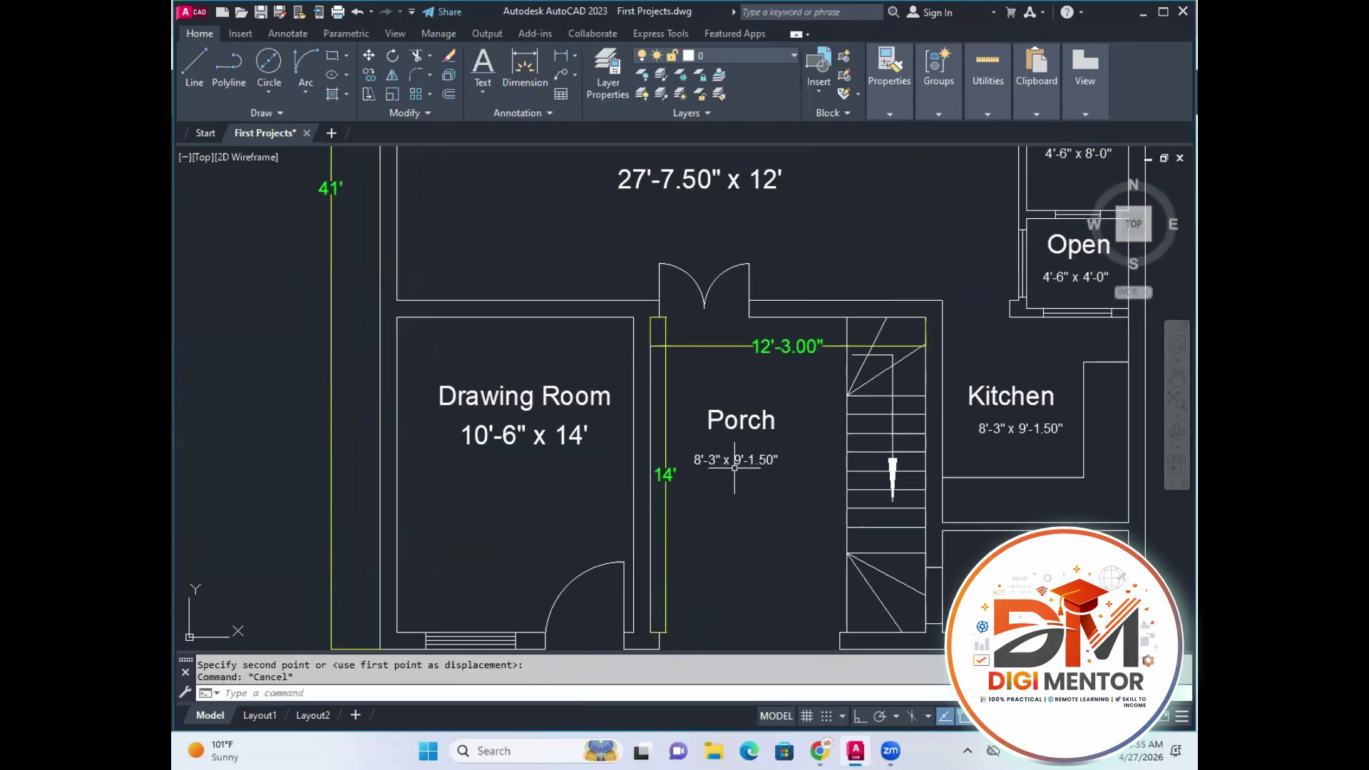
Change the porch's size text to 12'-3" x 14'-0".
double_click(695, 462)
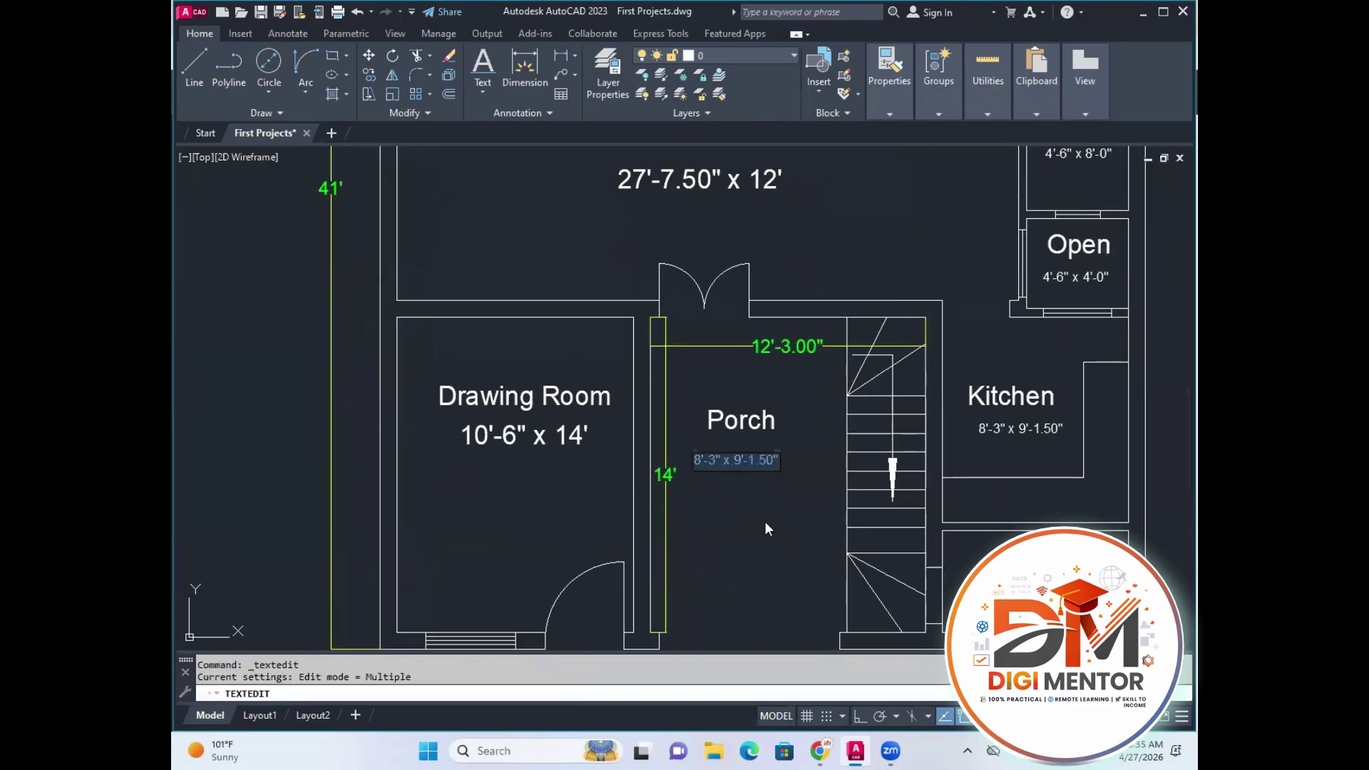
text(12'-3)
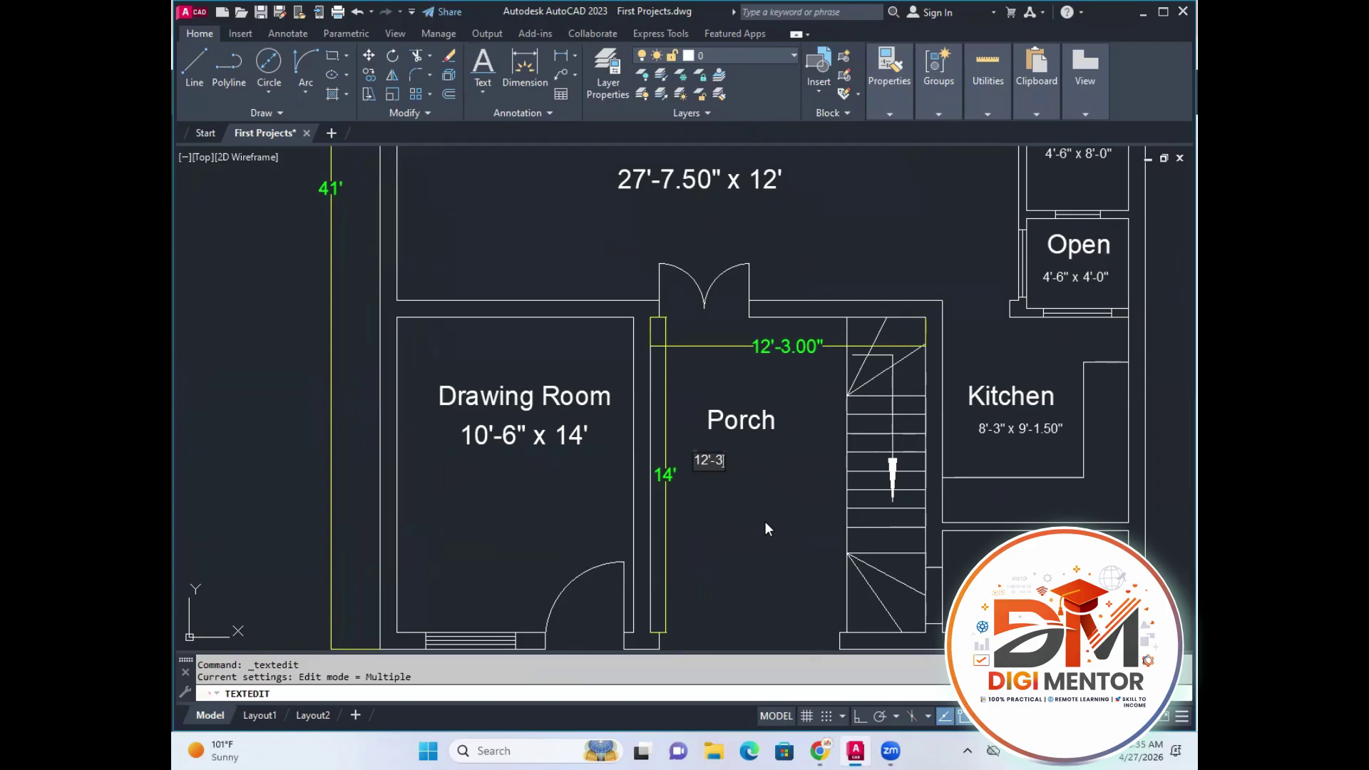
text(" x 14'-0")
click(766, 525)
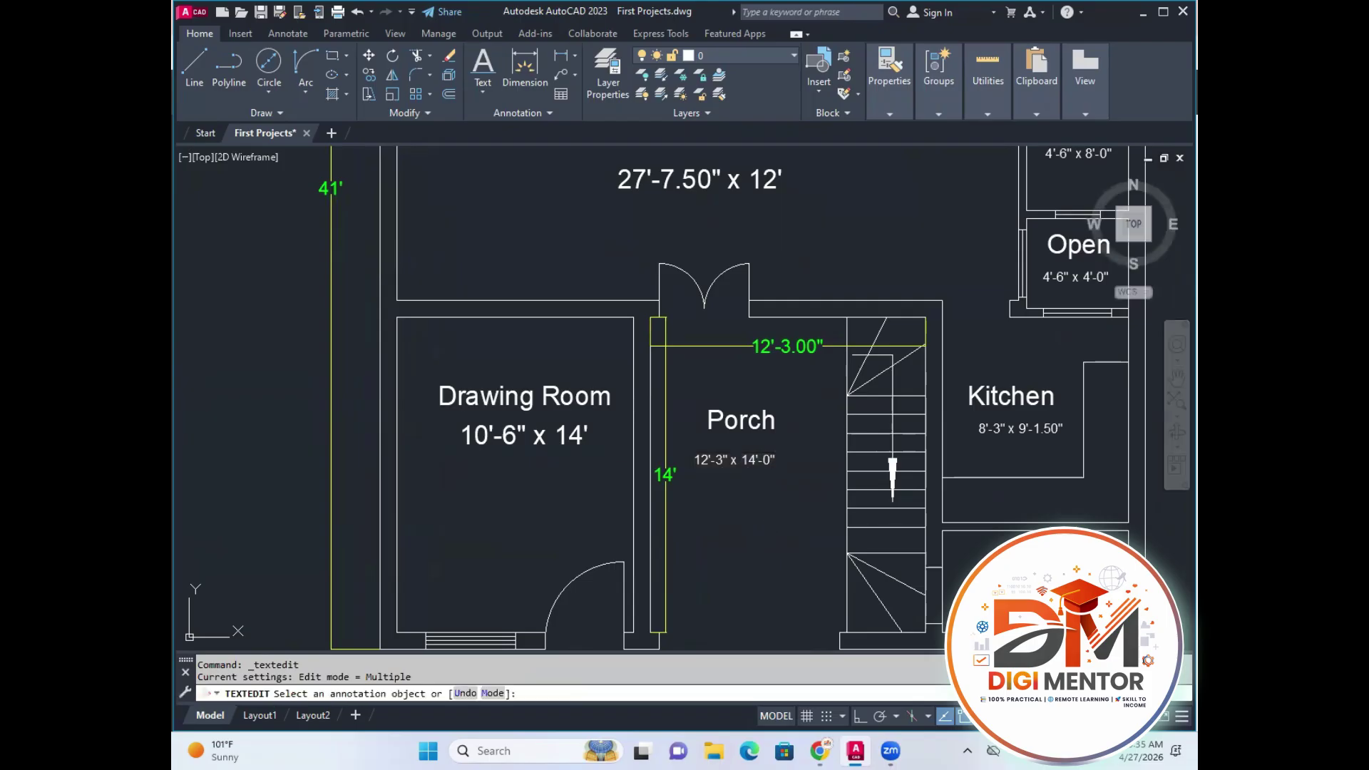
key(Escape)
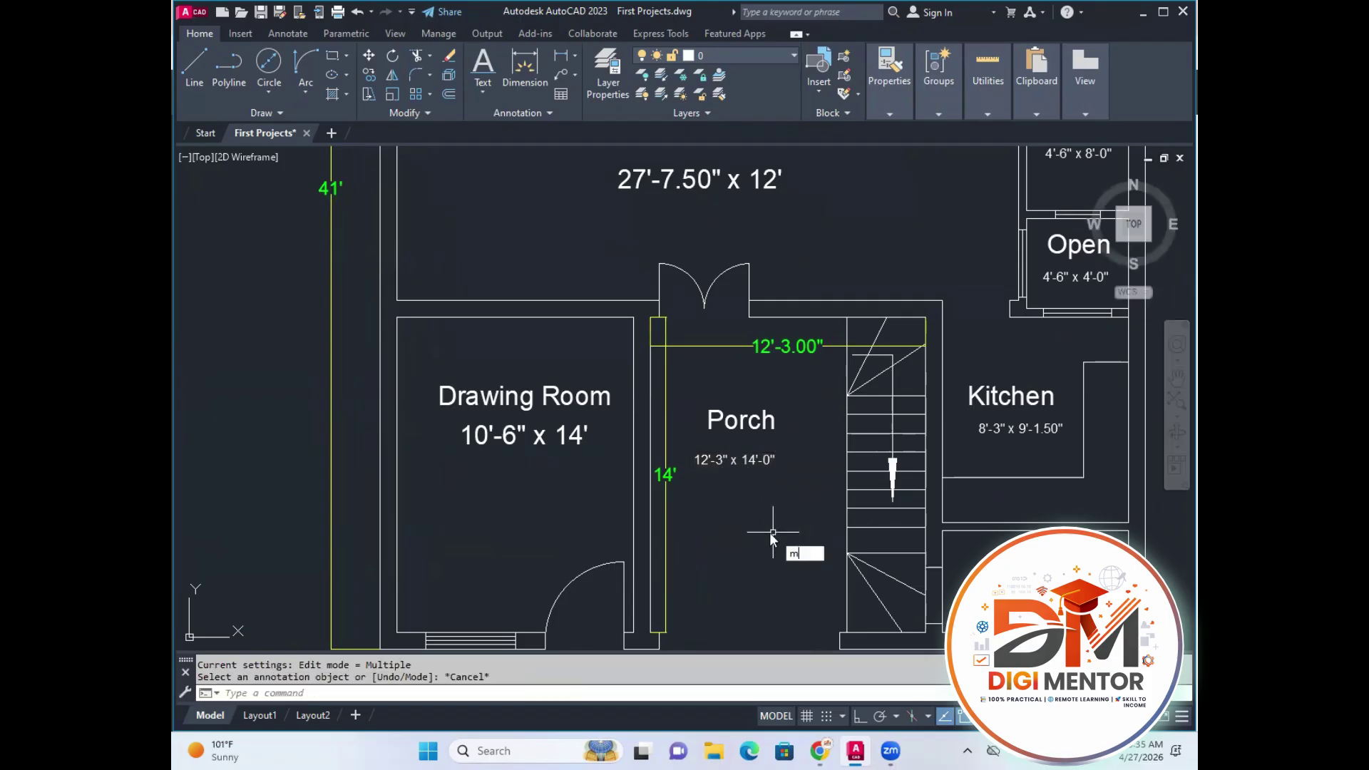
Try to move the porch's size text beneath the room name.
text(m)
key(Return)
click(781, 477)
click(697, 451)
key(Return)
scroll(753, 472, up, 4)
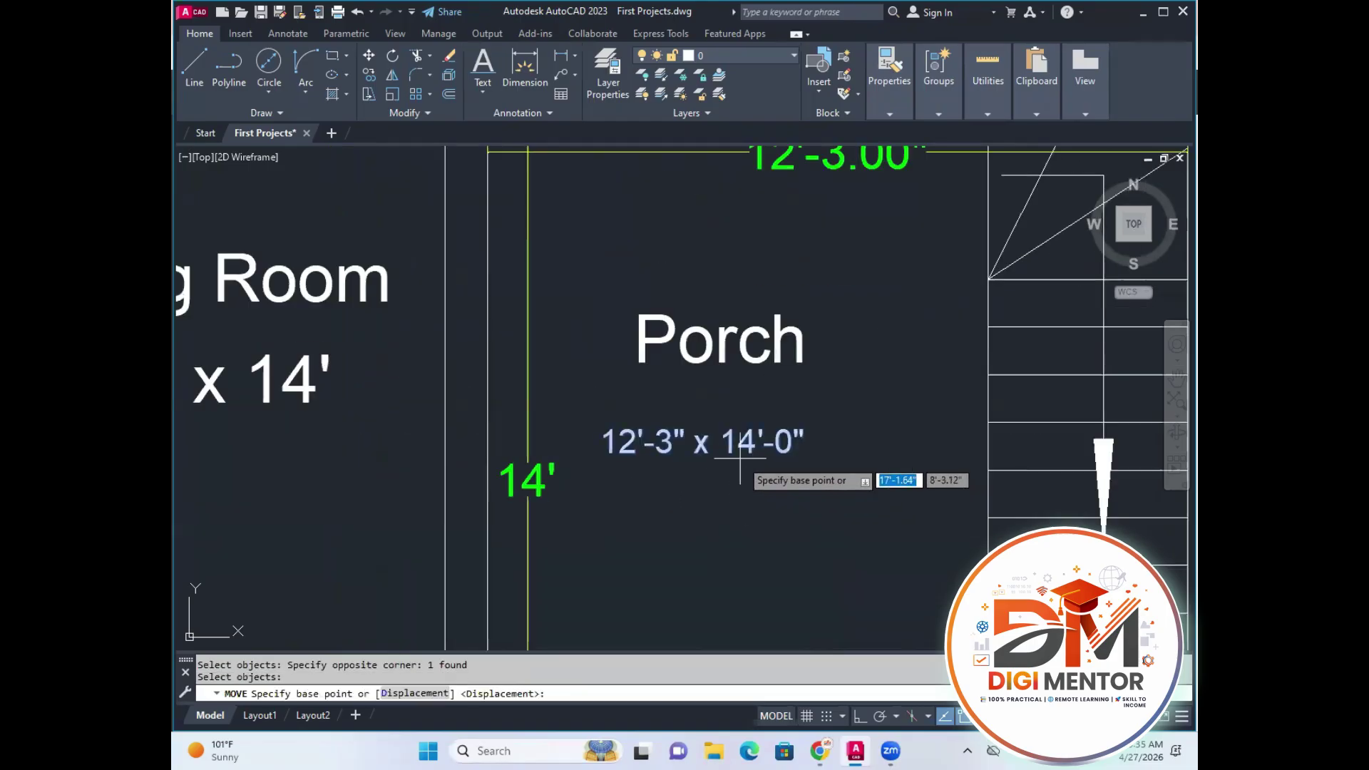
click(739, 458)
click(658, 464)
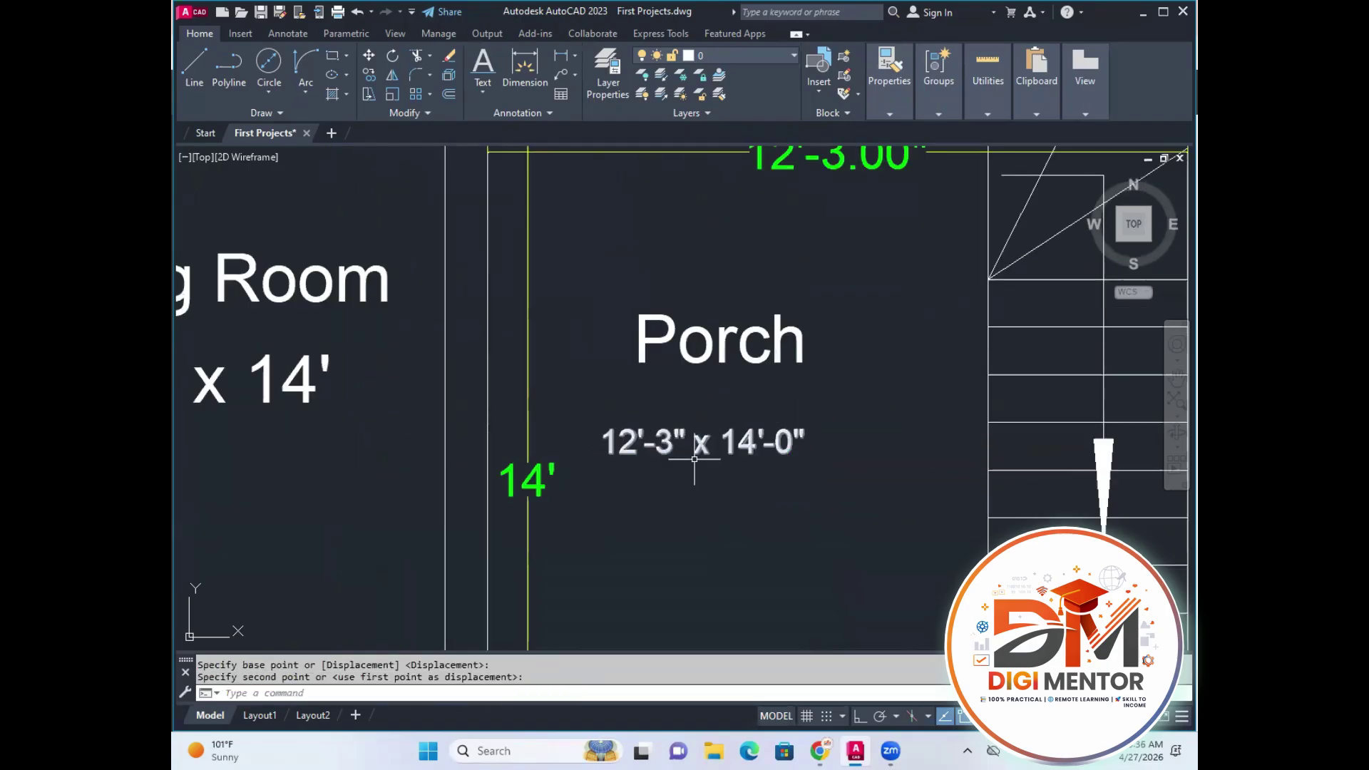
middle_drag(694, 459, 708, 555)
text(,)
key(Return)
click(827, 474)
key(Escape)
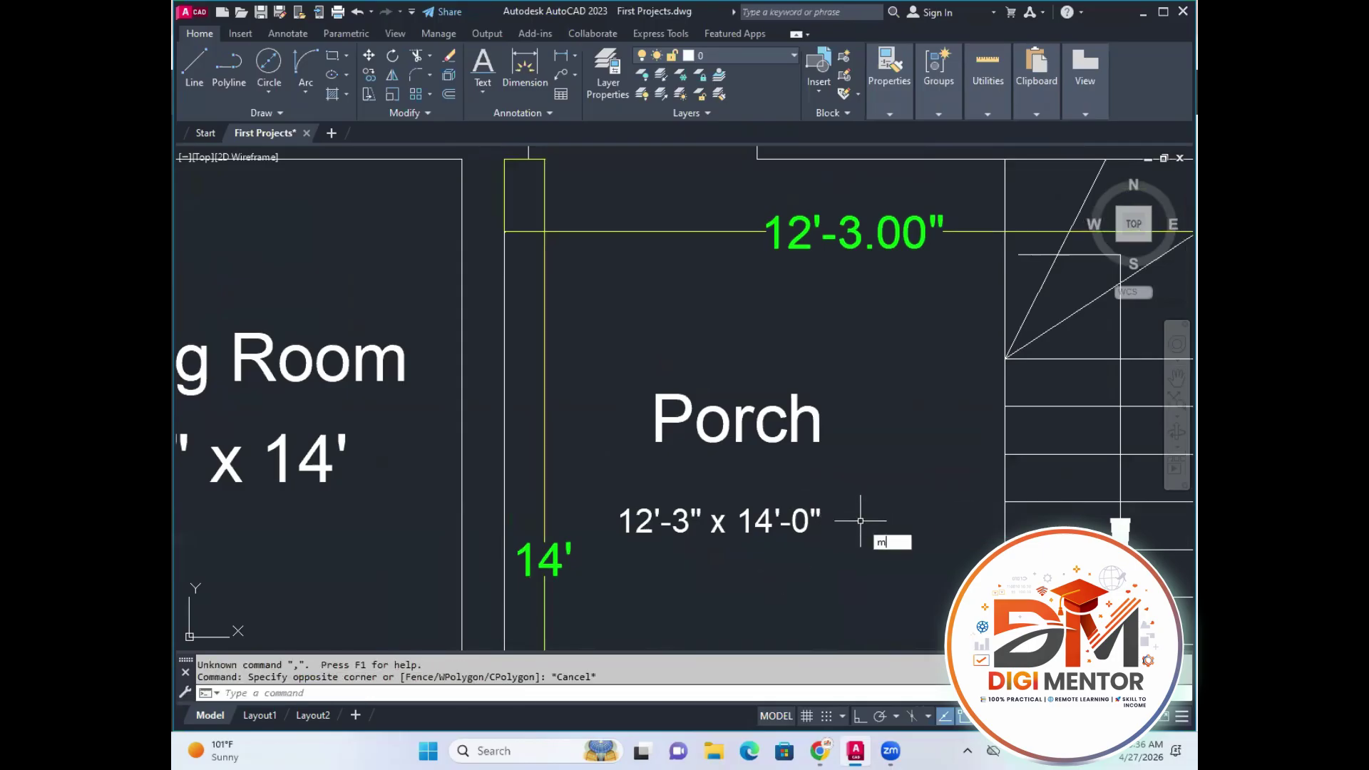
Move the porch's size text up and centre it directly beneath the Porch name.
key(Return)
click(906, 480)
click(806, 538)
key(Return)
click(796, 524)
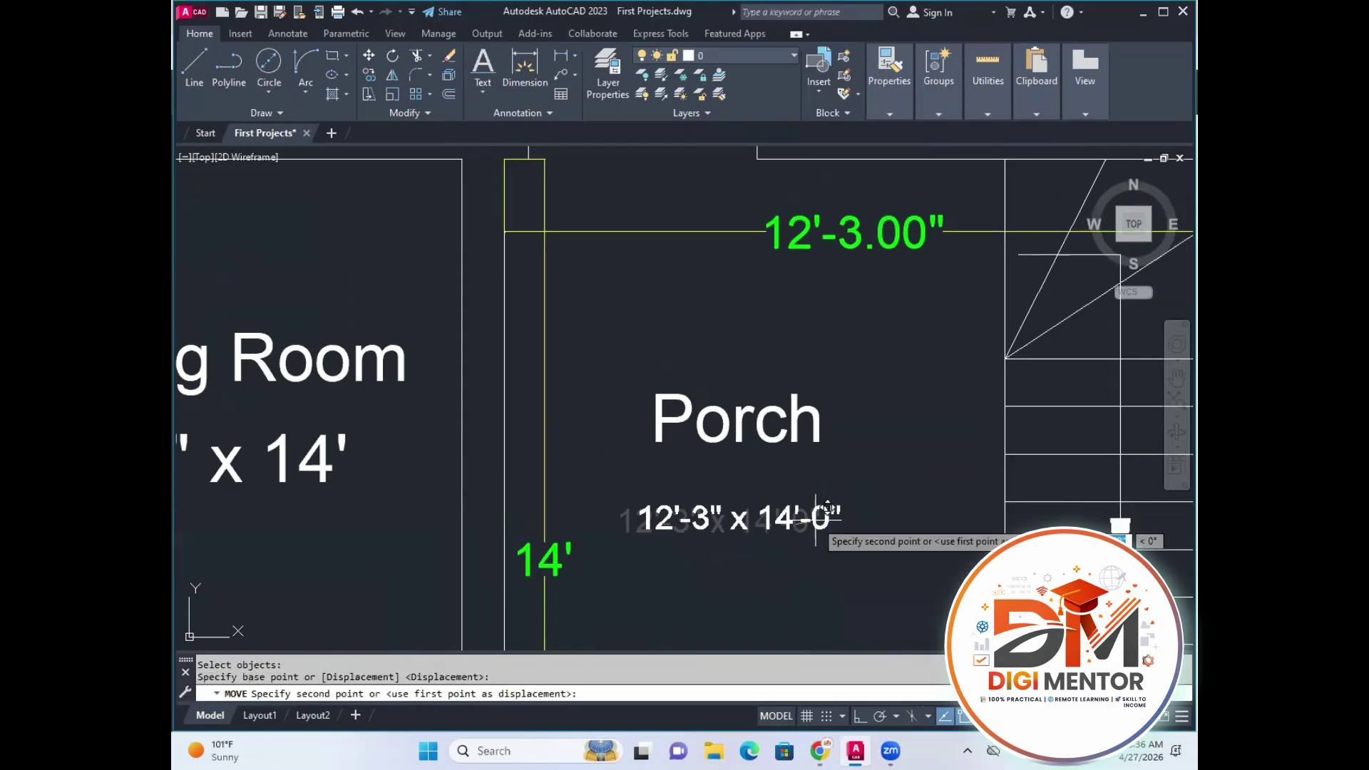
scroll(838, 485, up, 5)
click(835, 475)
scroll(640, 443, down, 5)
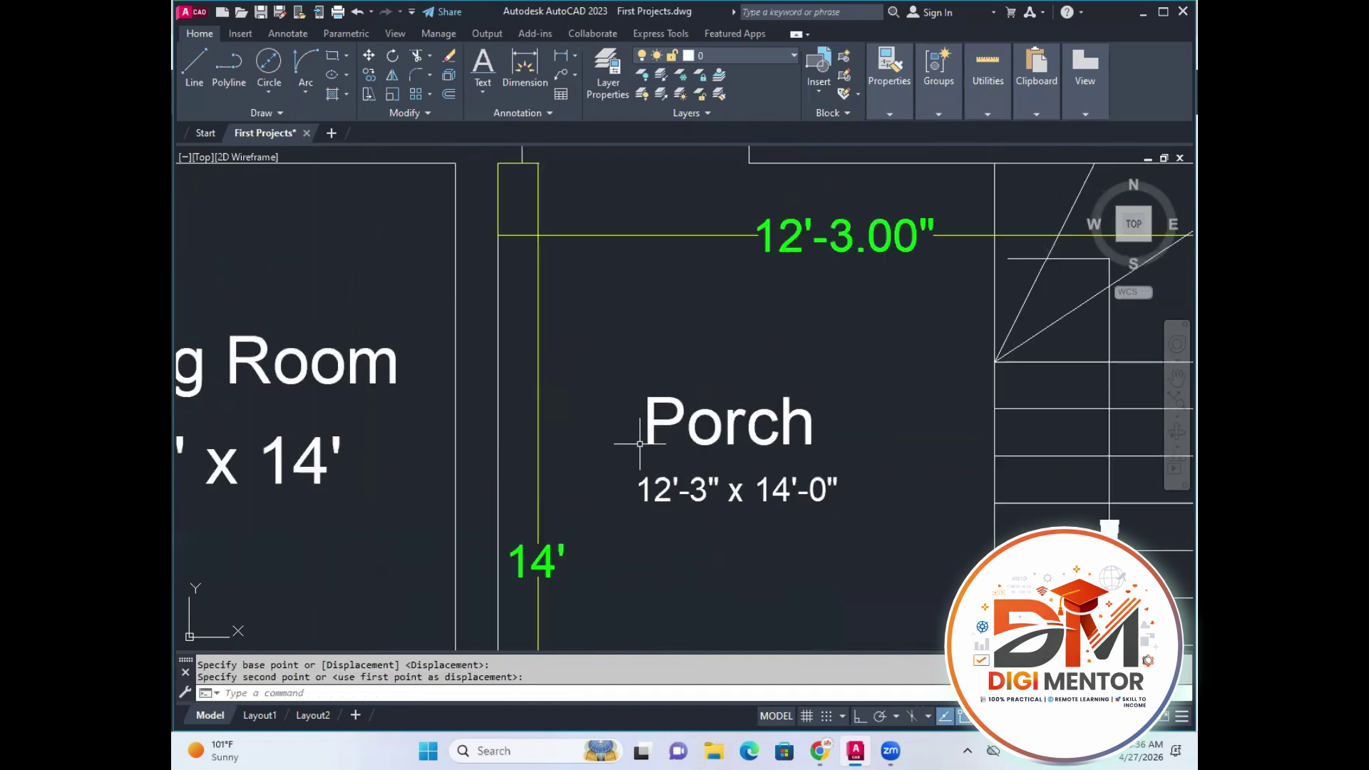
key(Escape)
Delete the porch's width and depth dimensions.
click(578, 215)
click(526, 256)
key(Delete)
Add a linear dimension across the porch's front opening, placed within the wall line.
scroll(653, 411, down, 6)
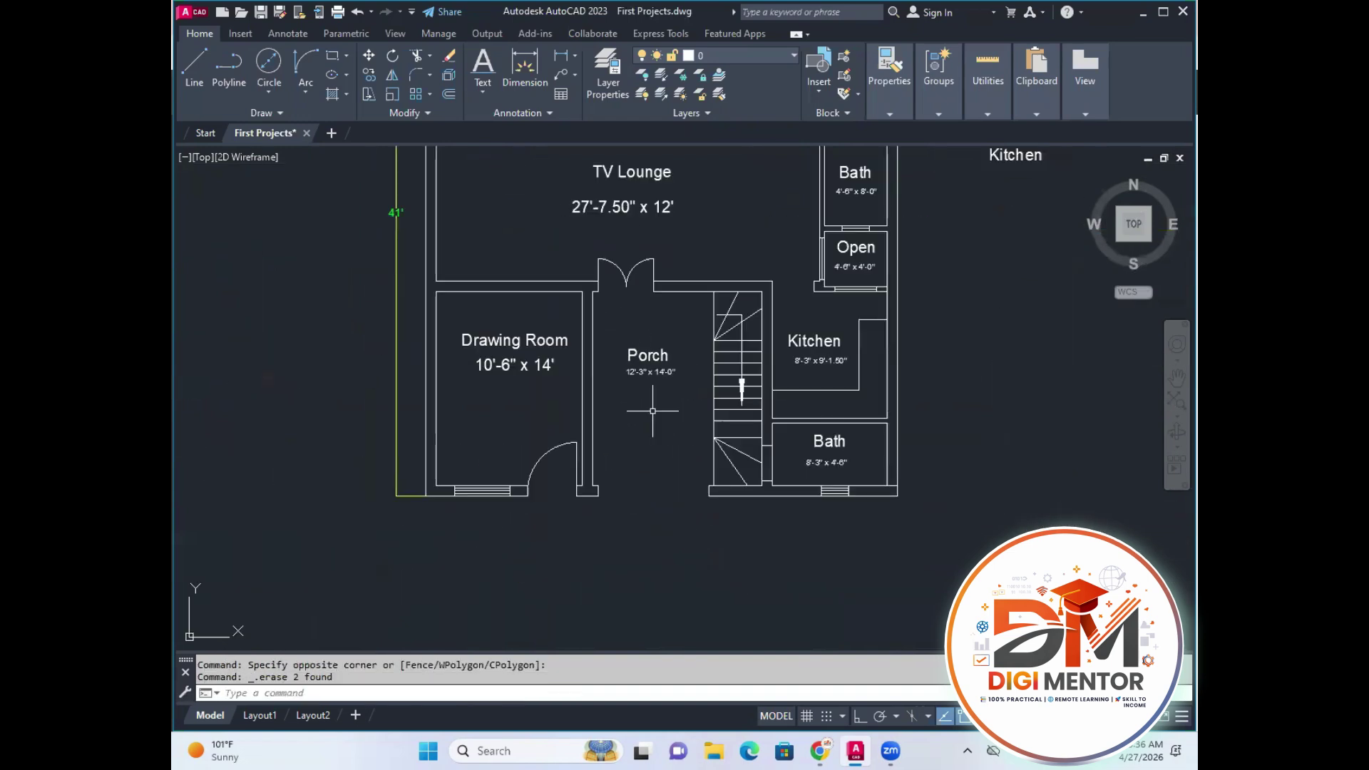
middle_drag(662, 447, 664, 466)
click(508, 88)
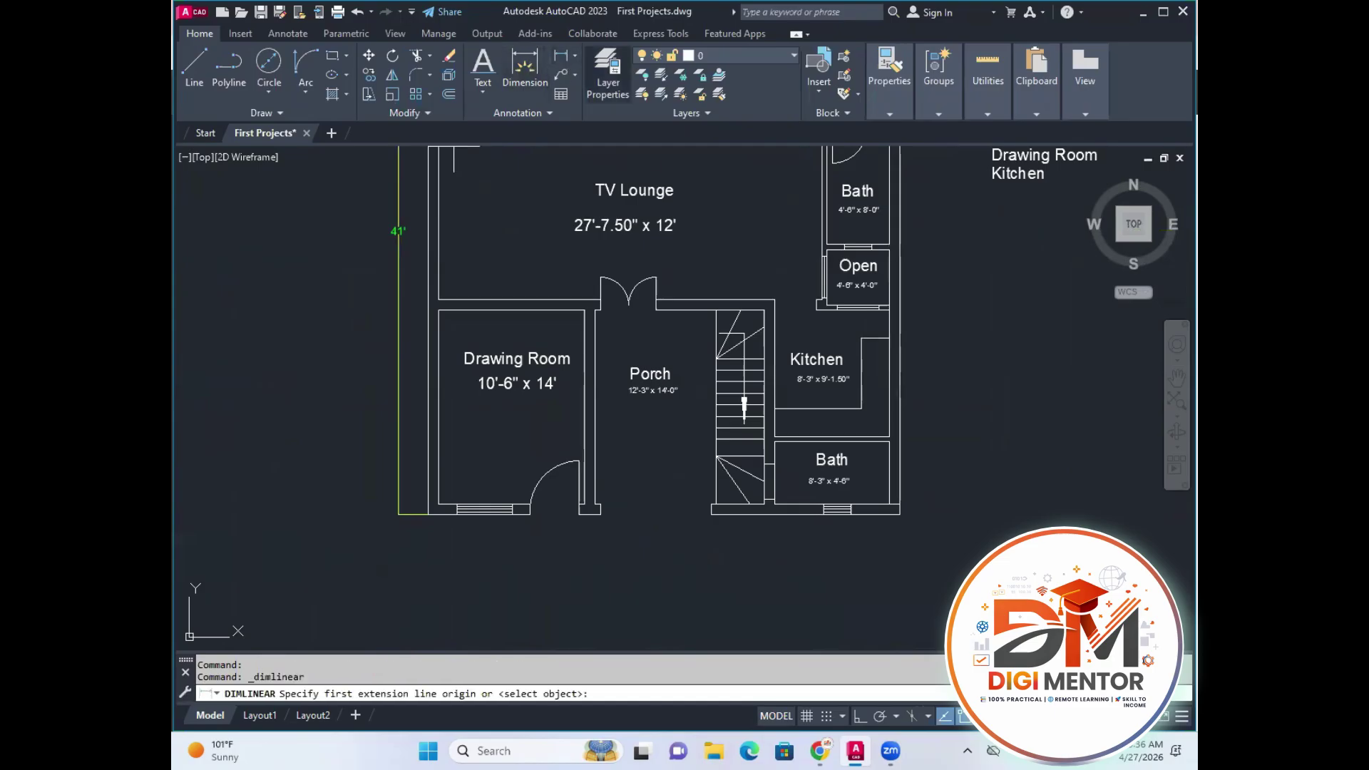
scroll(606, 521, up, 4)
click(568, 505)
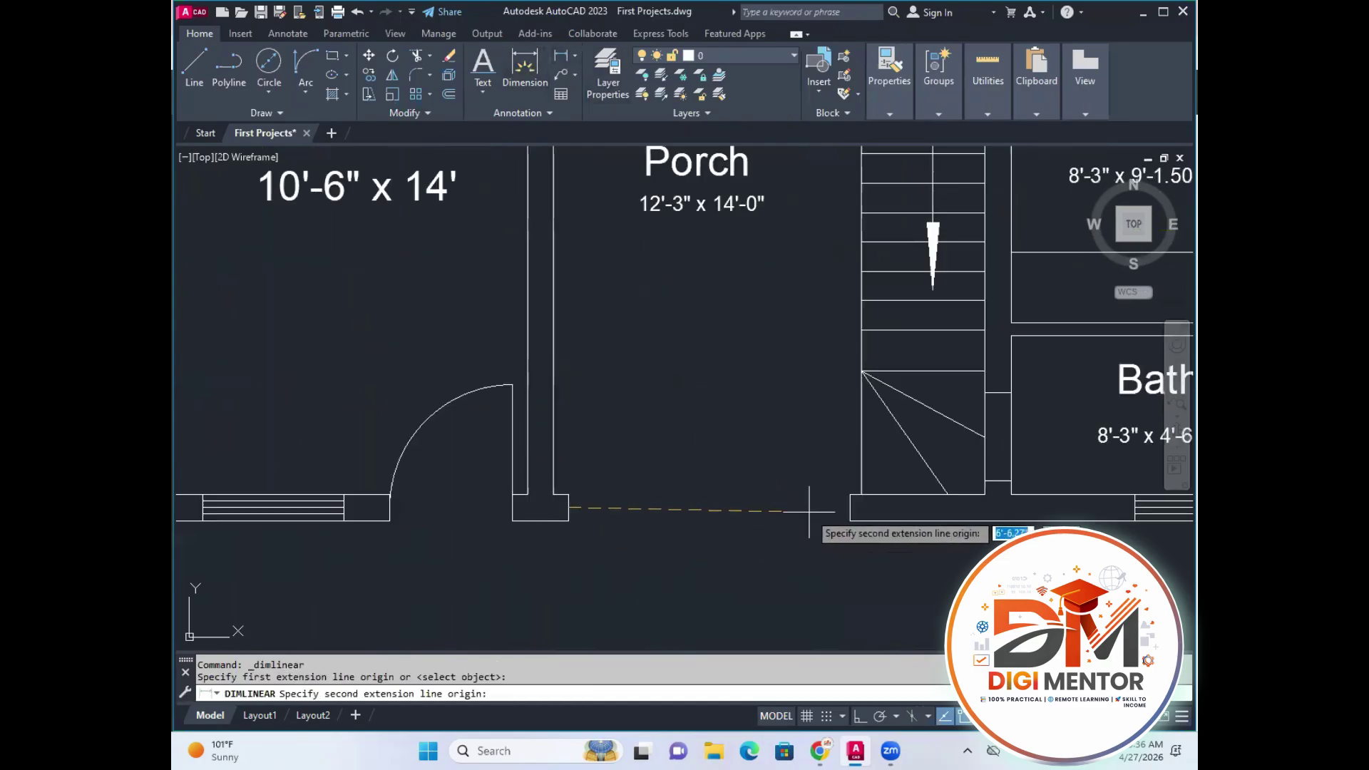
click(849, 506)
click(818, 508)
Add a linear dimension across the Drawing Room's front door opening, placed within the wall line.
key(Return)
middle_drag(463, 562, 627, 550)
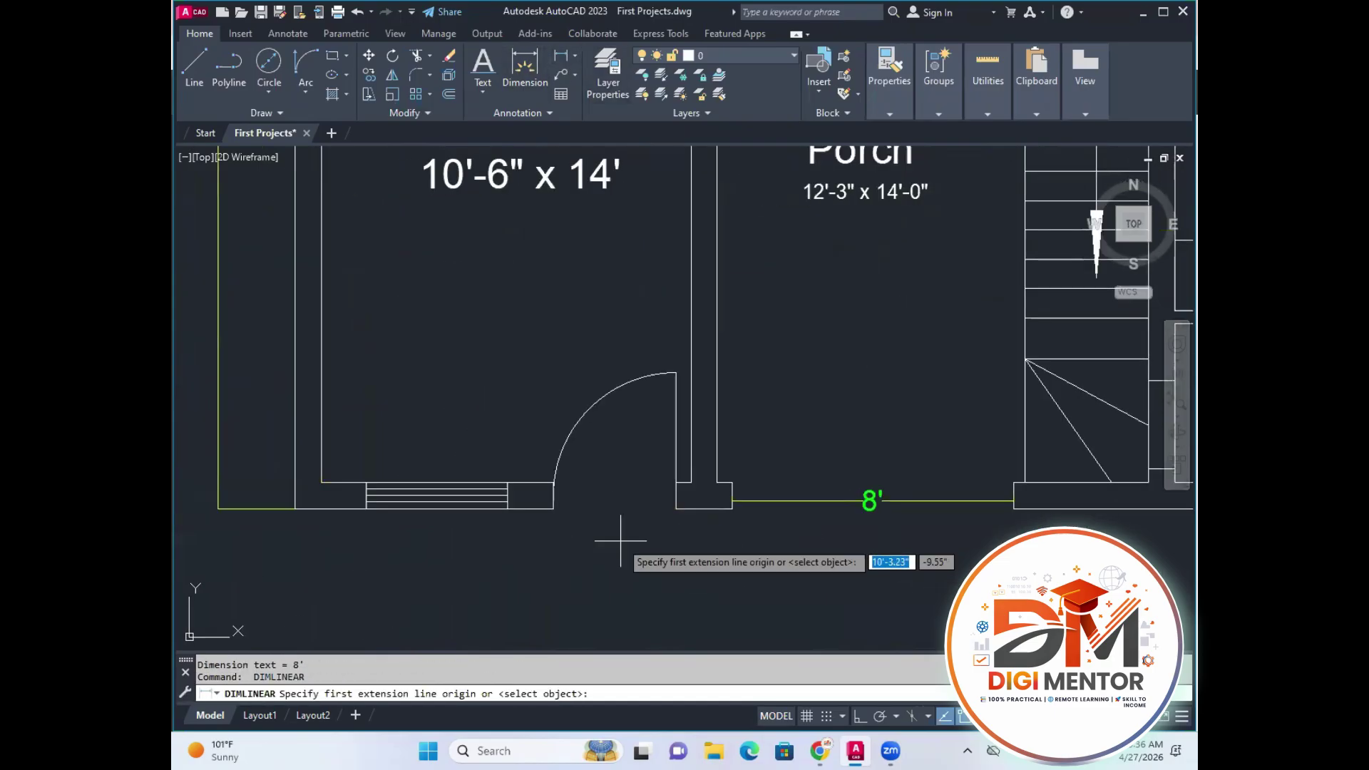
click(554, 494)
click(676, 494)
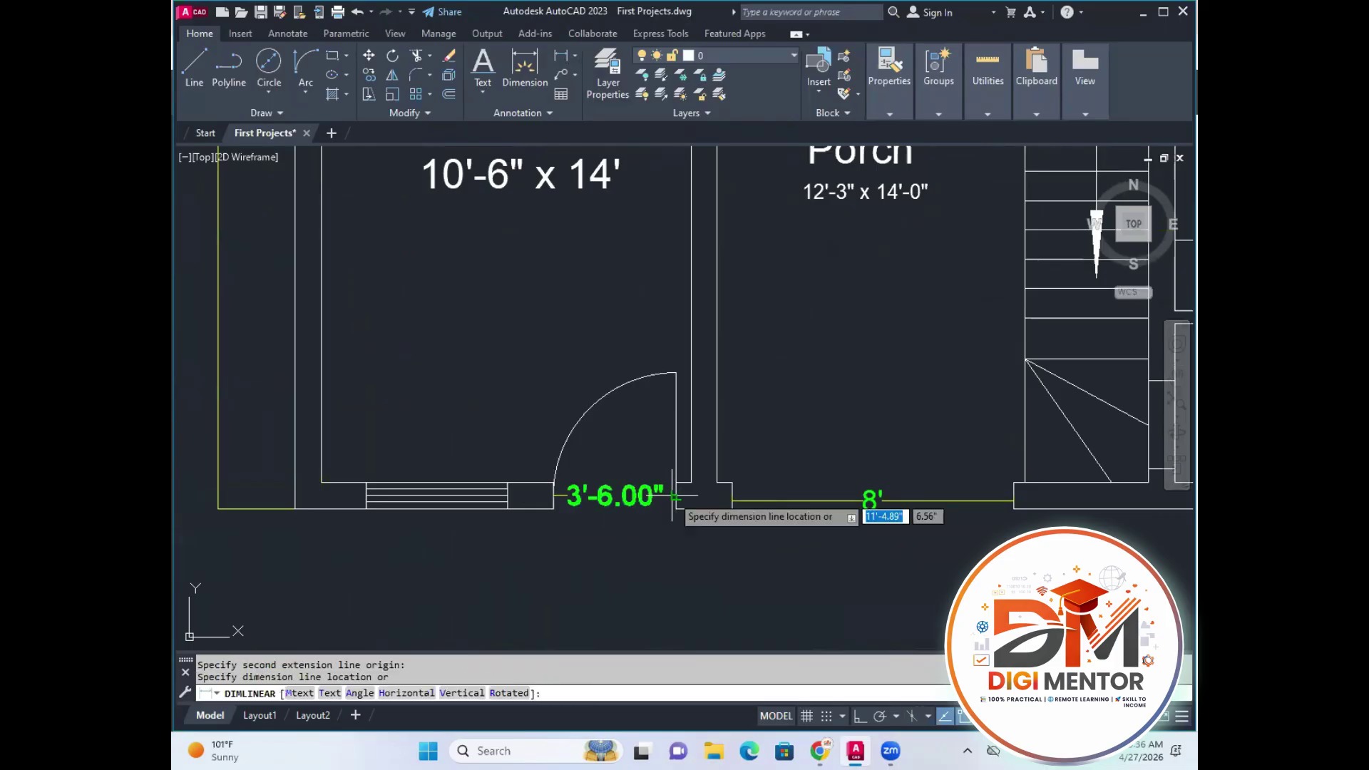
click(655, 520)
Add a linear dimension across the double door between the TV Lounge and the Porch, placed along the wall's porch-side line.
scroll(655, 520, down, 5)
key(Return)
scroll(608, 448, up, 5)
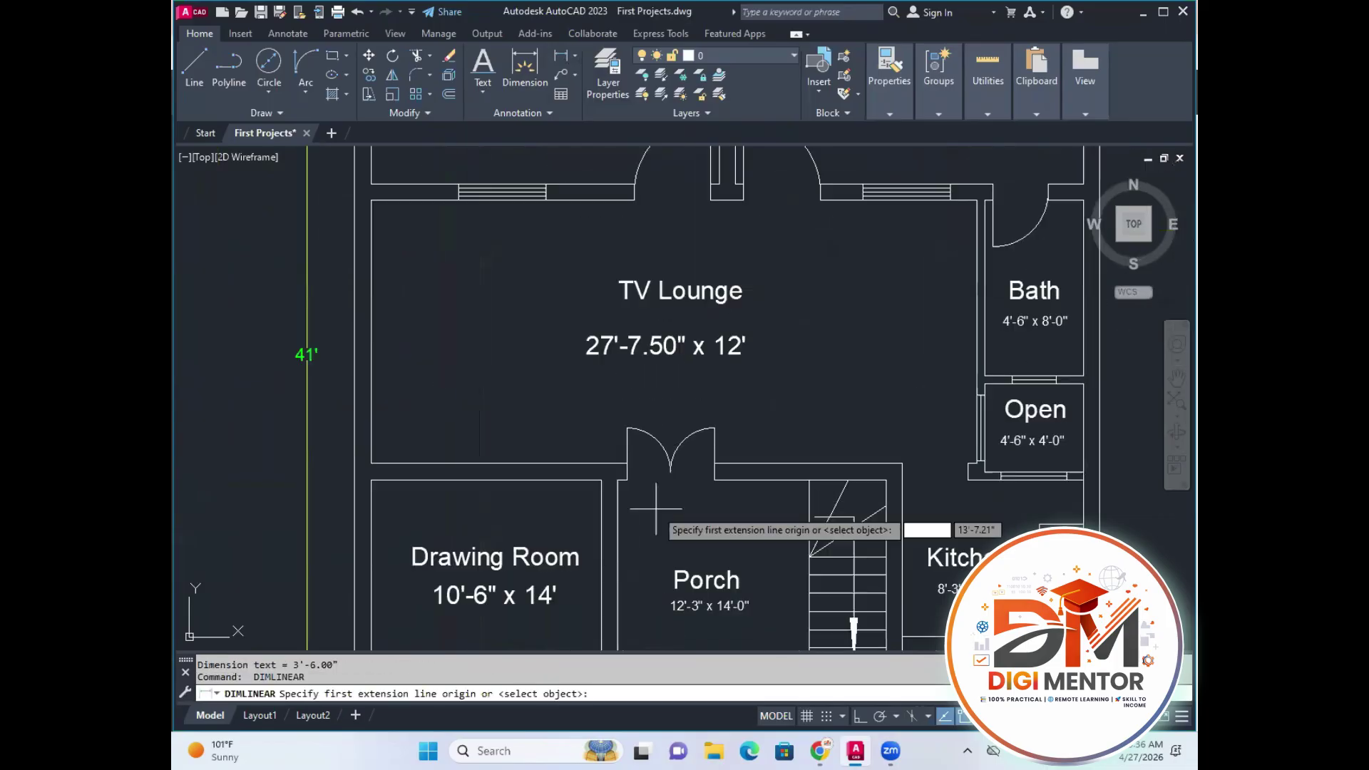
click(608, 448)
click(747, 449)
click(721, 459)
Add linear dimensions across both Bed Room door openings, placed along the wall line facing the TV Lounge.
scroll(721, 458, down, 4)
scroll(721, 458, down, 2)
key(Return)
scroll(654, 397, up, 6)
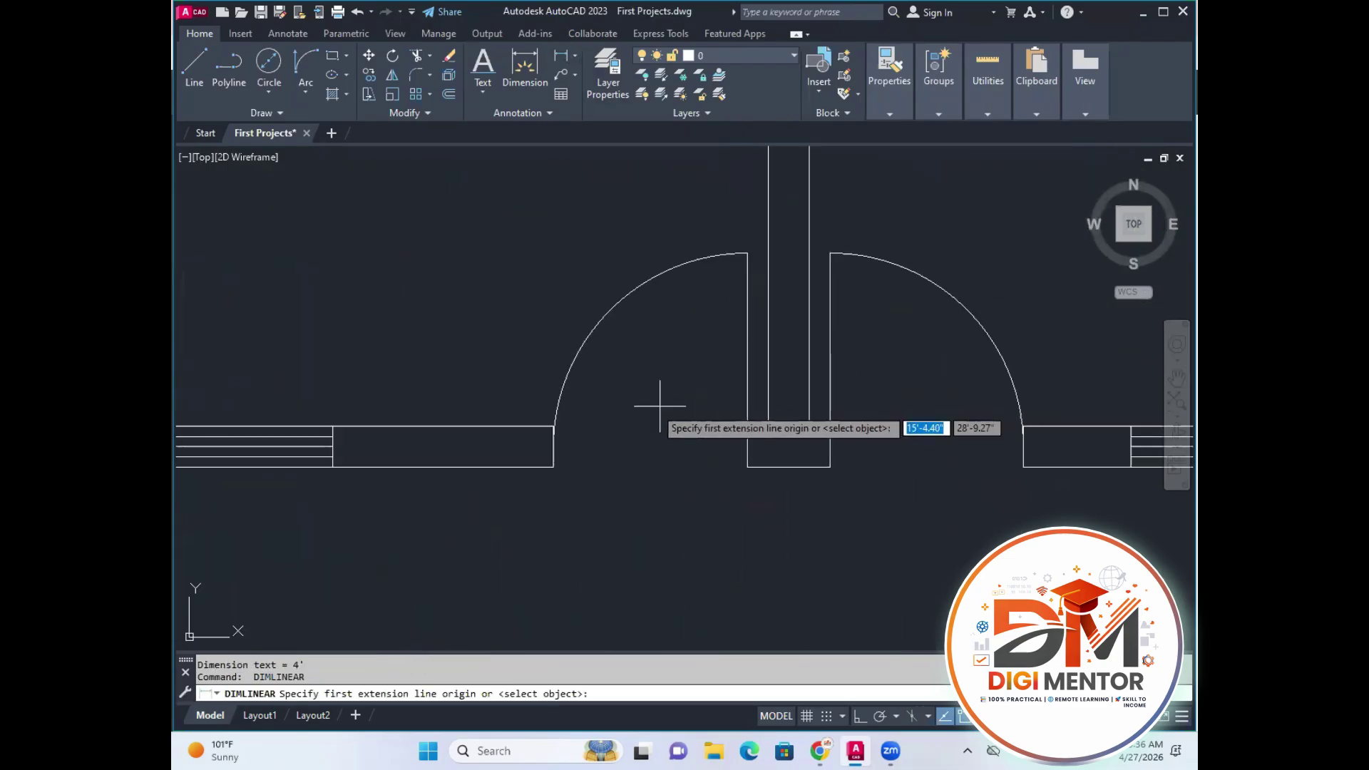
click(555, 446)
click(747, 447)
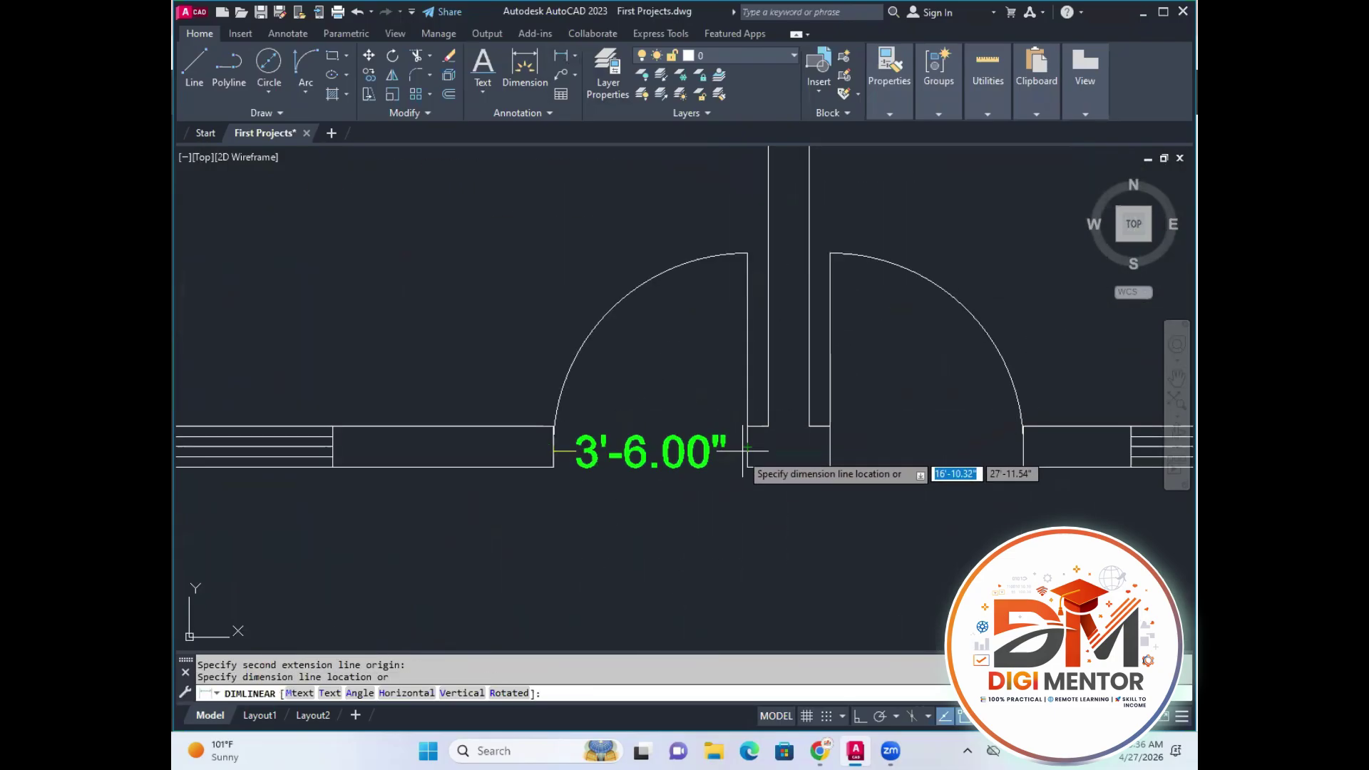
click(743, 467)
key(Return)
click(832, 449)
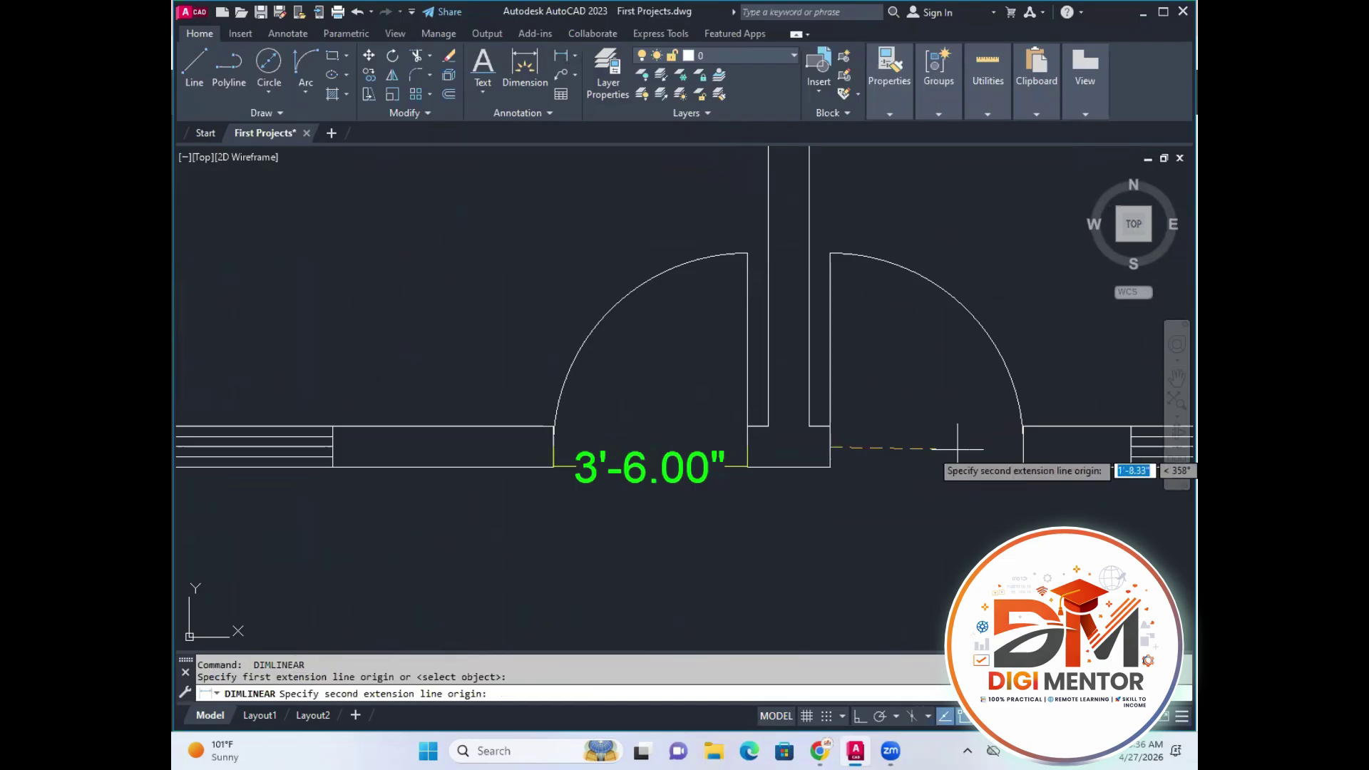
click(1024, 448)
click(1024, 468)
Add a linear dimension to the eastern Bed Room's window, placed just below the wall on the TV Lounge side.
key(Return)
scroll(959, 495, down, 4)
scroll(815, 516, up, 2)
key(Escape)
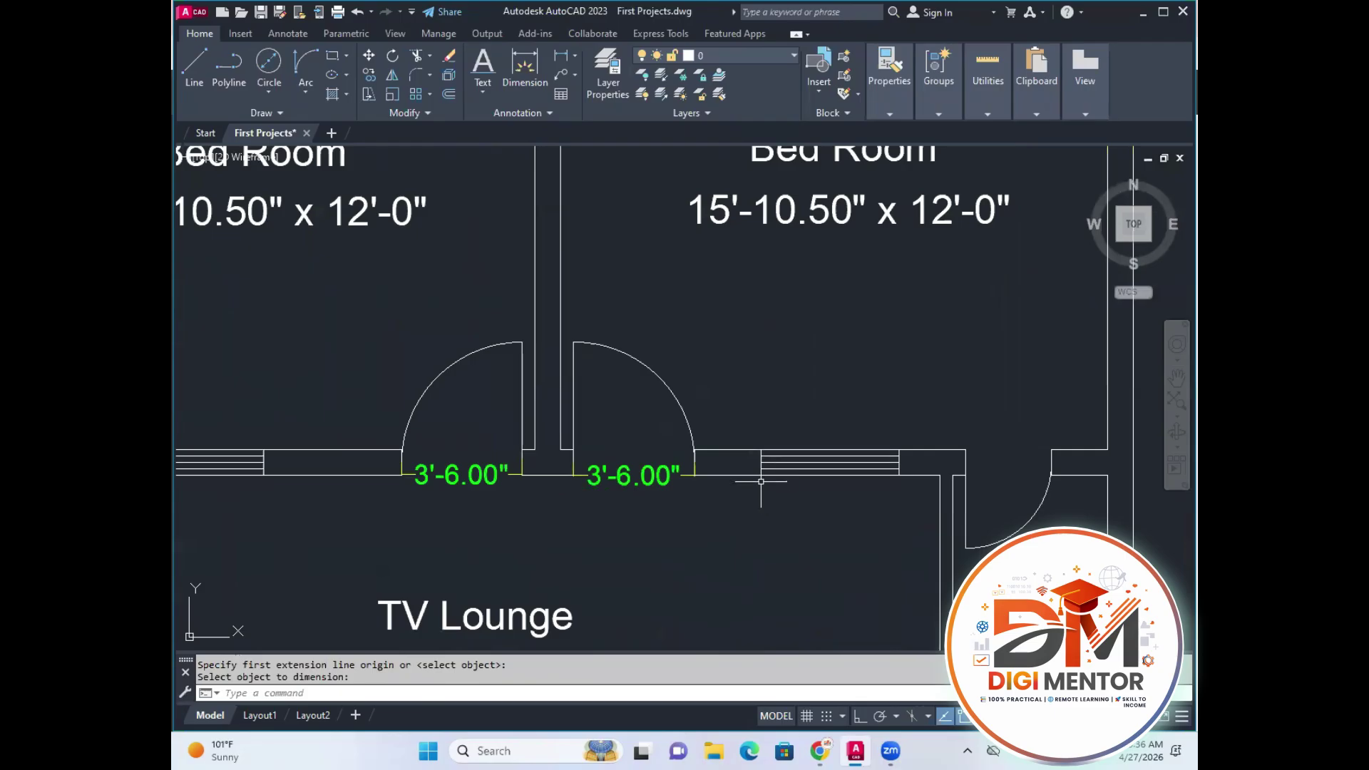
key(Return)
click(762, 477)
click(898, 478)
click(896, 498)
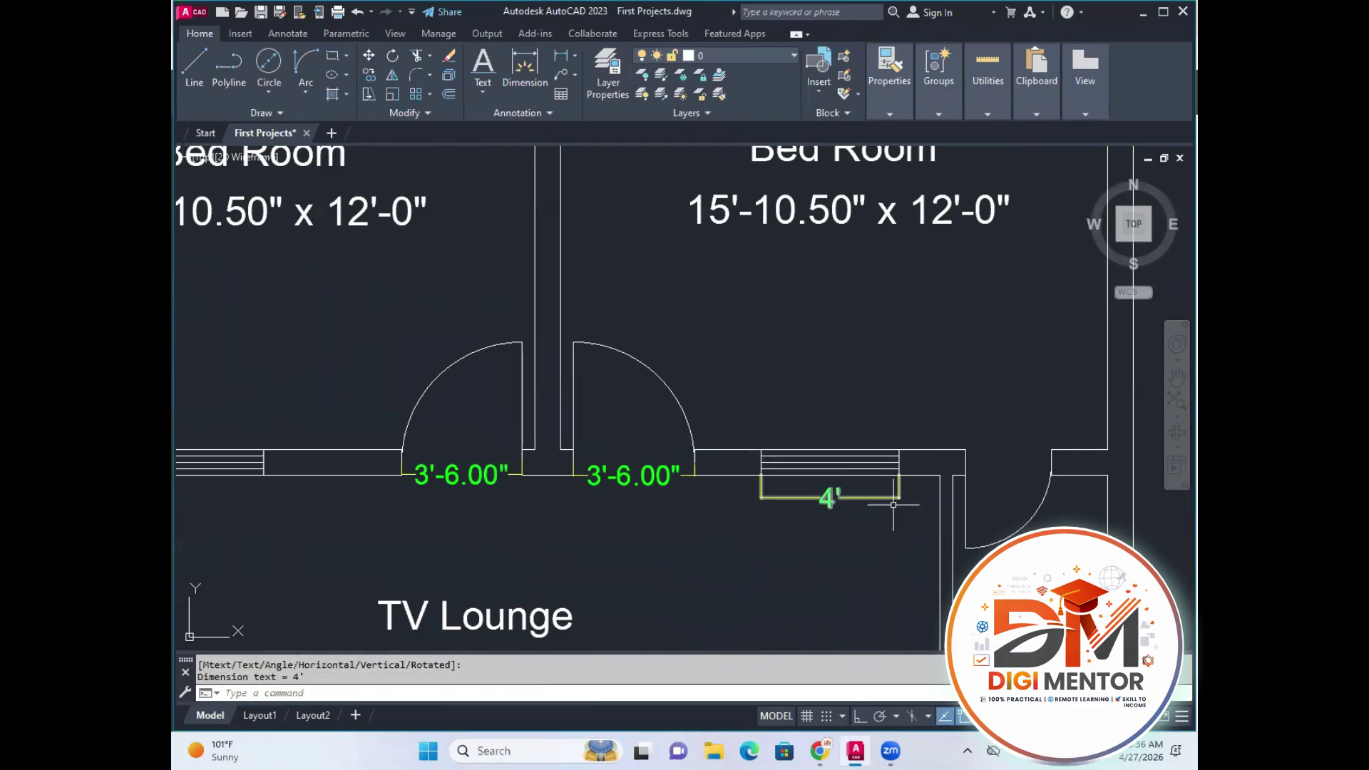
Add a linear dimension to the western Bed Room's window, placed just below the wall on the TV Lounge side.
key(Return)
middle_drag(699, 535, 904, 497)
key(Return)
key(Return)
key(Return)
click(332, 438)
click(468, 438)
click(464, 457)
Add a vertical linear dimension to the window between the TV Lounge and the Open area, on the lounge side.
key(Return)
scroll(642, 428, down, 5)
scroll(646, 400, up, 6)
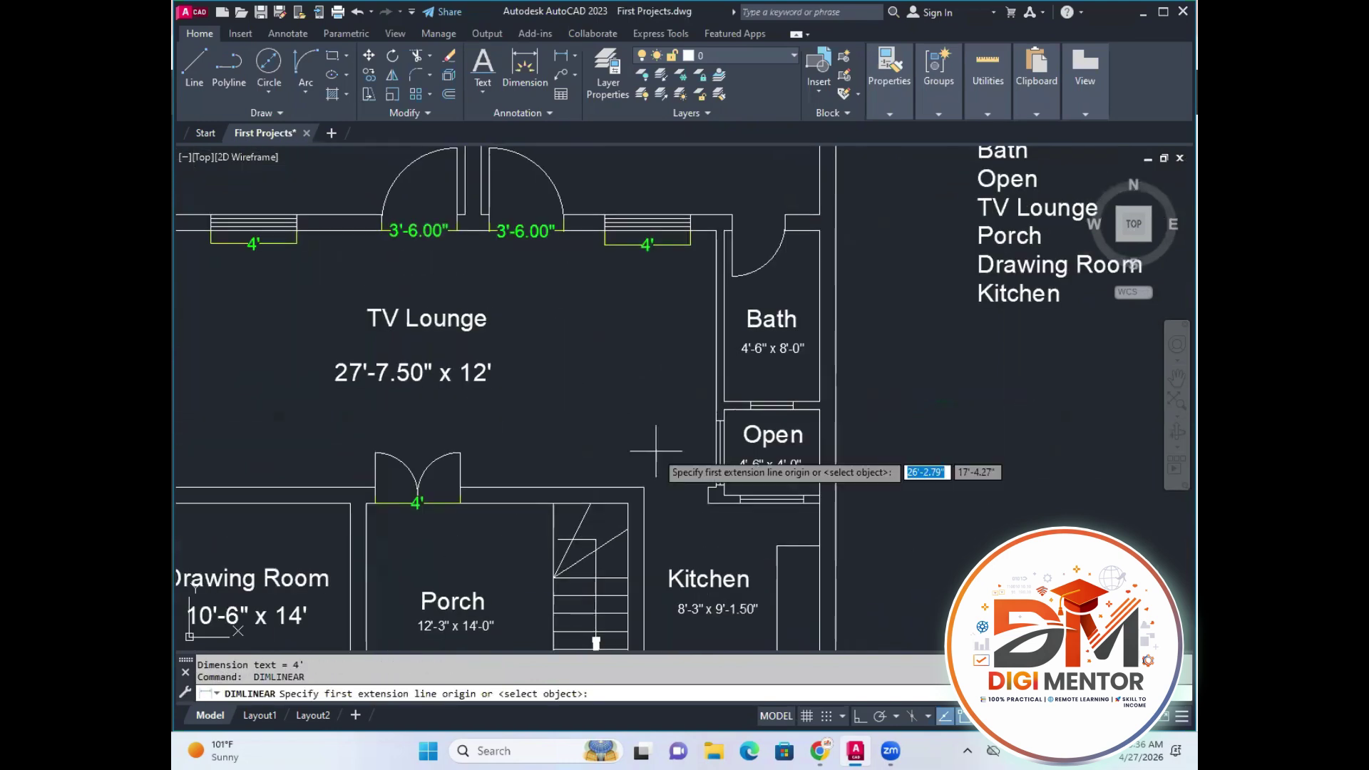
scroll(727, 456, up, 3)
scroll(706, 428, up, 3)
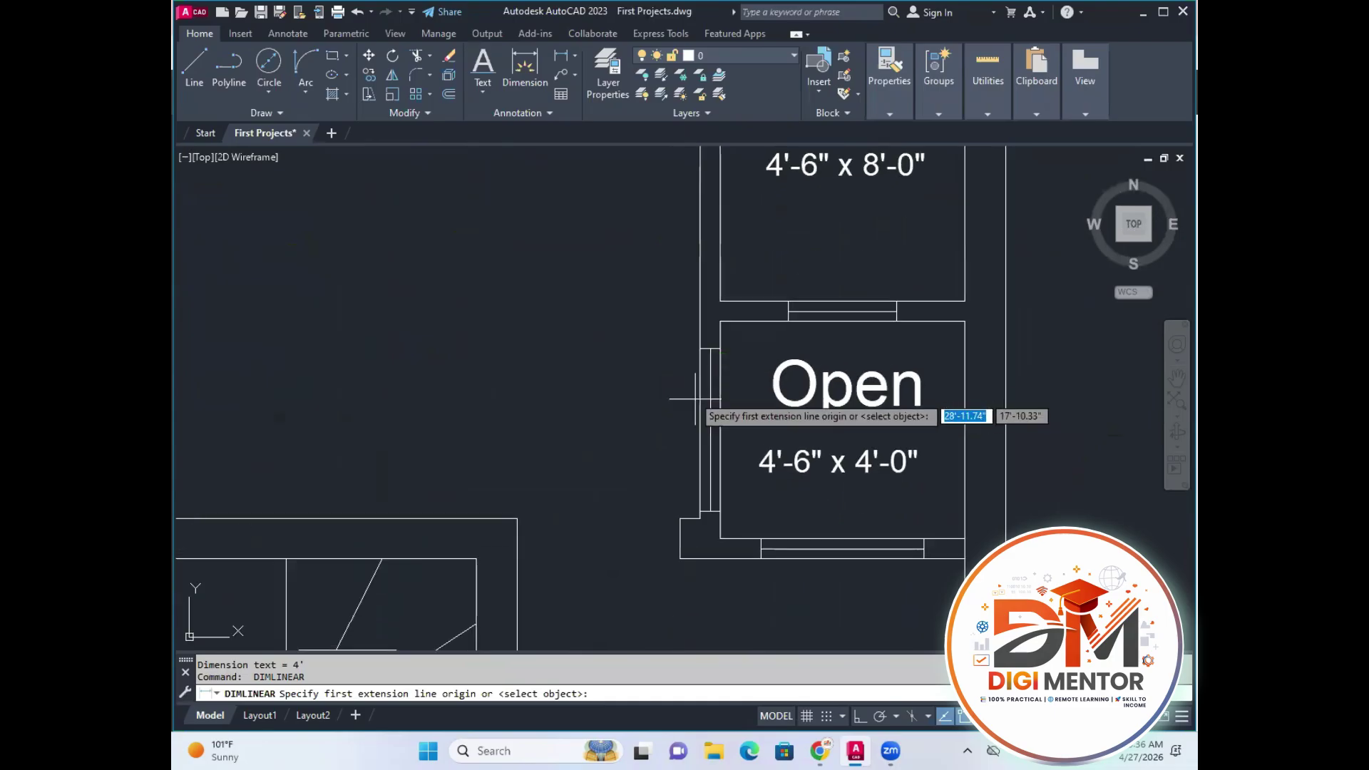
click(698, 348)
click(698, 509)
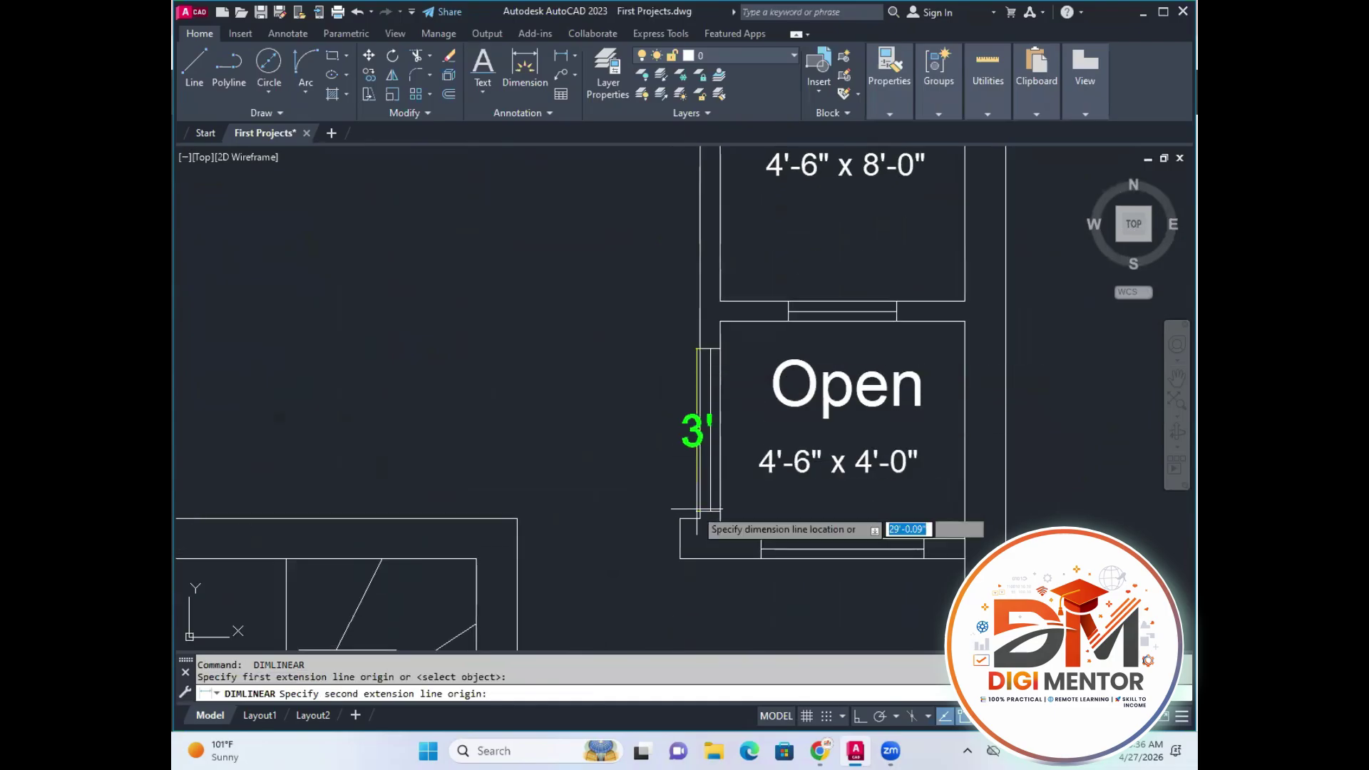
click(698, 509)
Add a horizontal linear dimension to the window between the Open area and the Kitchen, placed on the kitchen side.
key(Return)
scroll(677, 428, down, 4)
scroll(726, 376, up, 4)
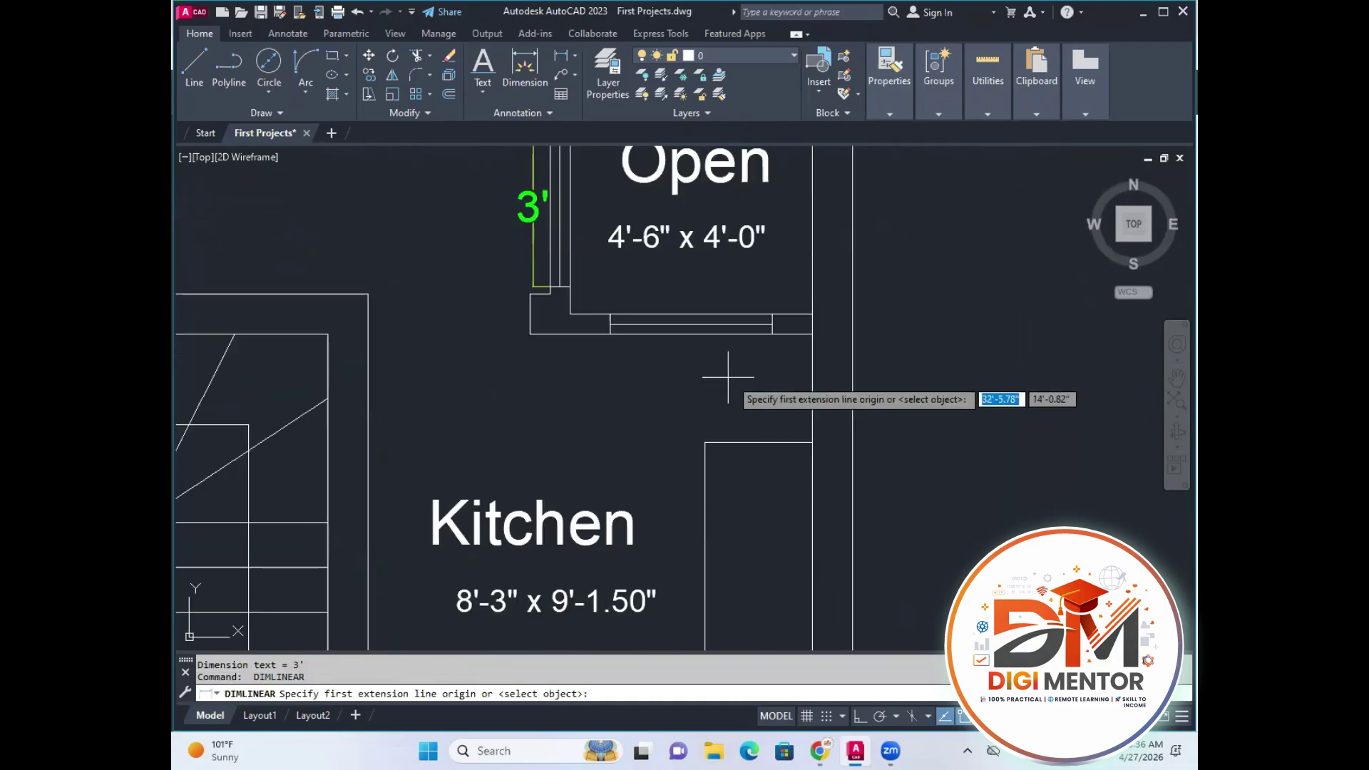
click(610, 325)
click(772, 325)
click(759, 364)
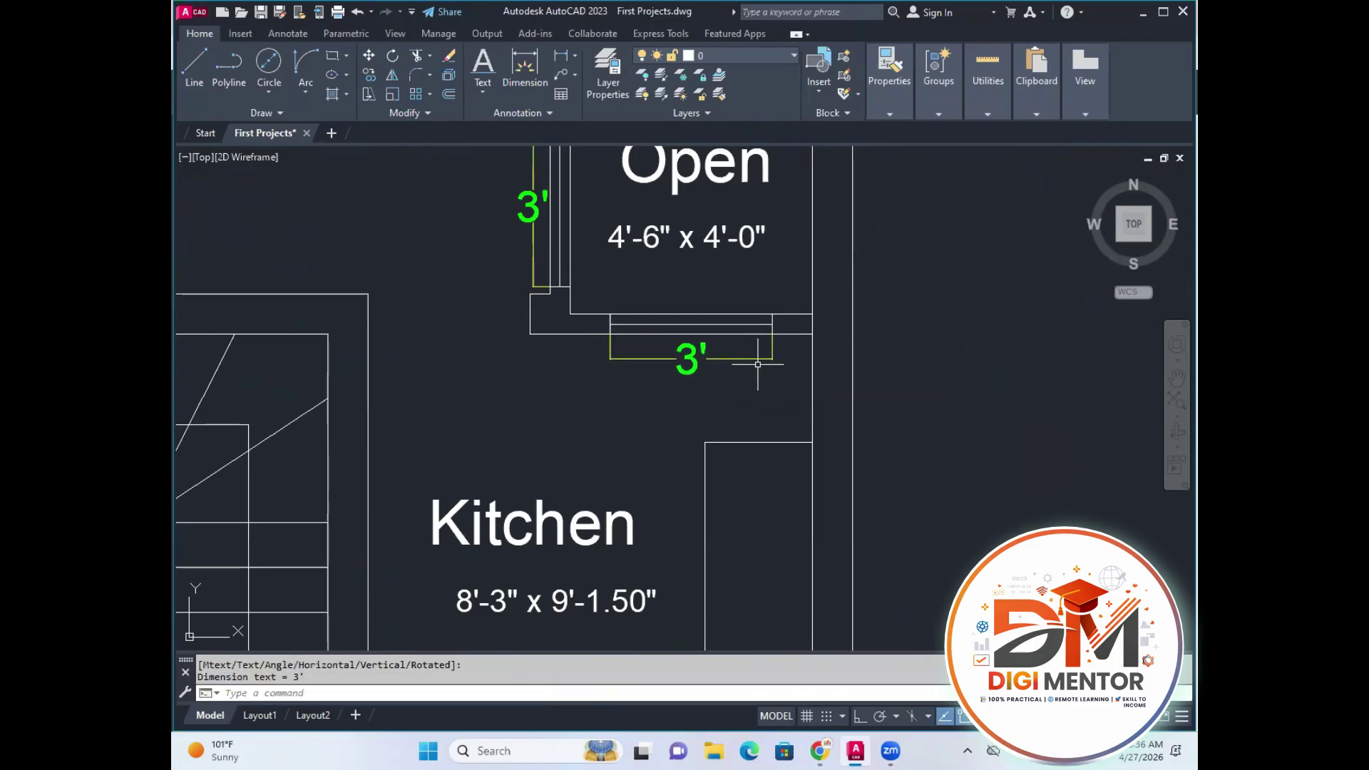
Add a linear dimension to the front Bath's outer-wall window, placed just outside the wall.
scroll(759, 365, down, 4)
key(Return)
scroll(693, 537, up, 4)
click(686, 527)
click(793, 527)
click(784, 541)
Dimension the staircase width with a linear dimension placed inside its upper landing beside the porch.
scroll(743, 323, down, 2)
middle_drag(740, 291, 727, 481)
scroll(709, 408, down, 2)
middle_drag(697, 411, 723, 464)
key(Return)
scroll(591, 345, up, 4)
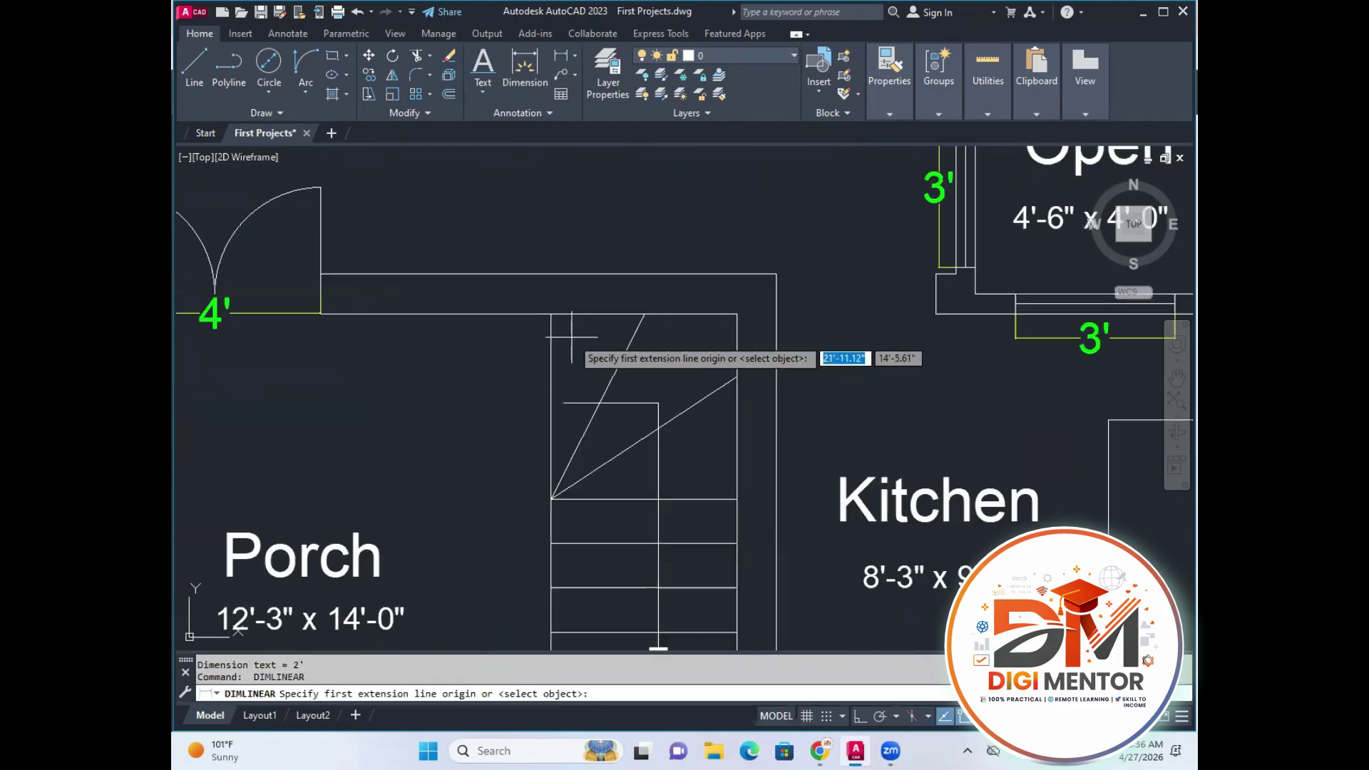
click(551, 314)
click(737, 314)
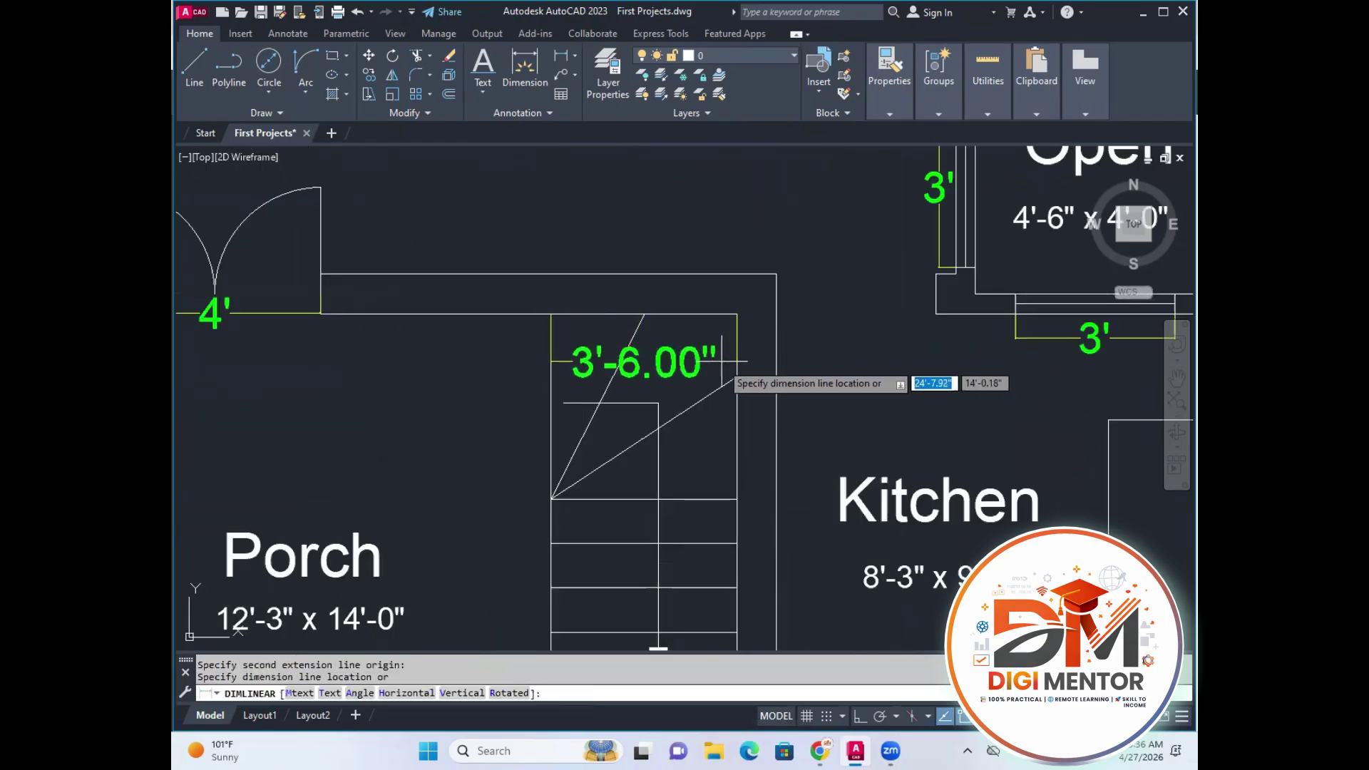
click(722, 362)
scroll(713, 363, down, 5)
middle_drag(713, 335, 714, 431)
key(Escape)
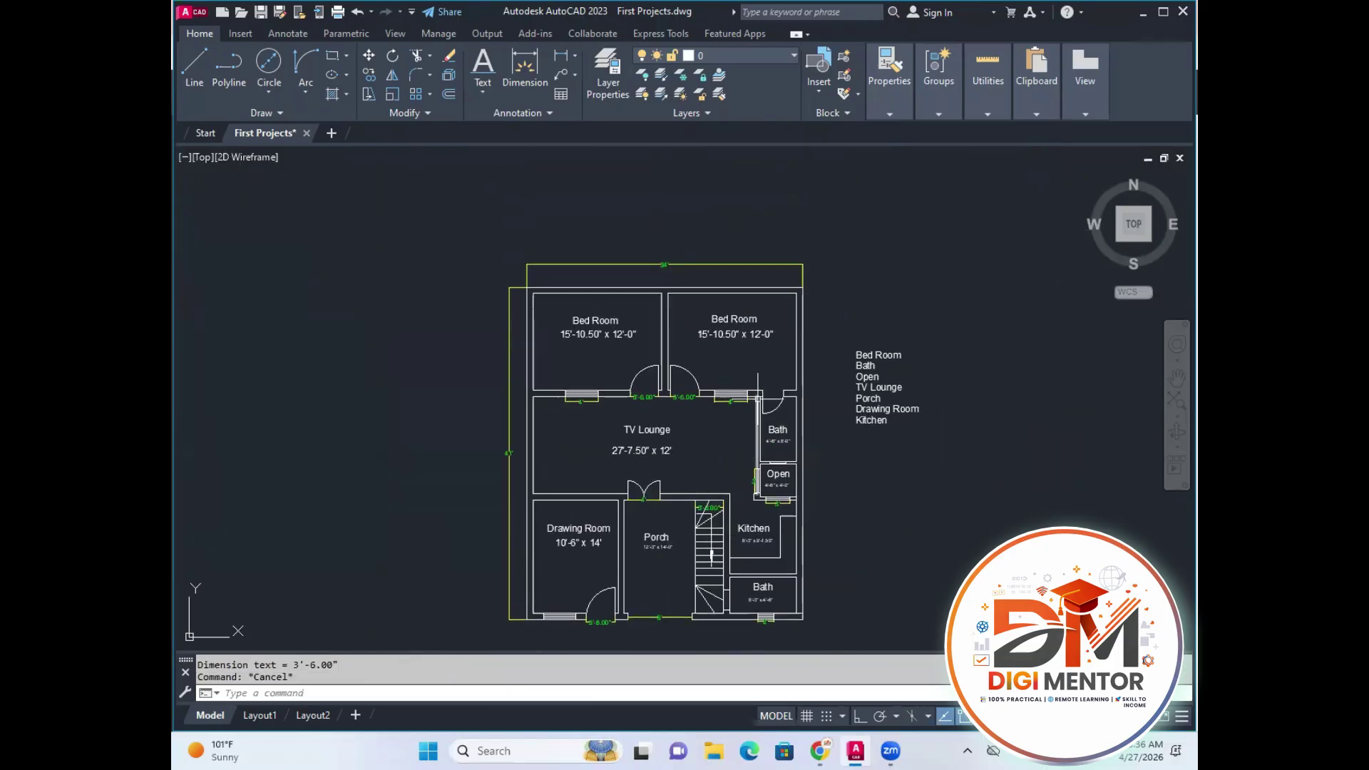
Look over the dimensioned floor plan and save the drawing.
scroll(717, 385, up, 2)
middle_drag(729, 363, 728, 405)
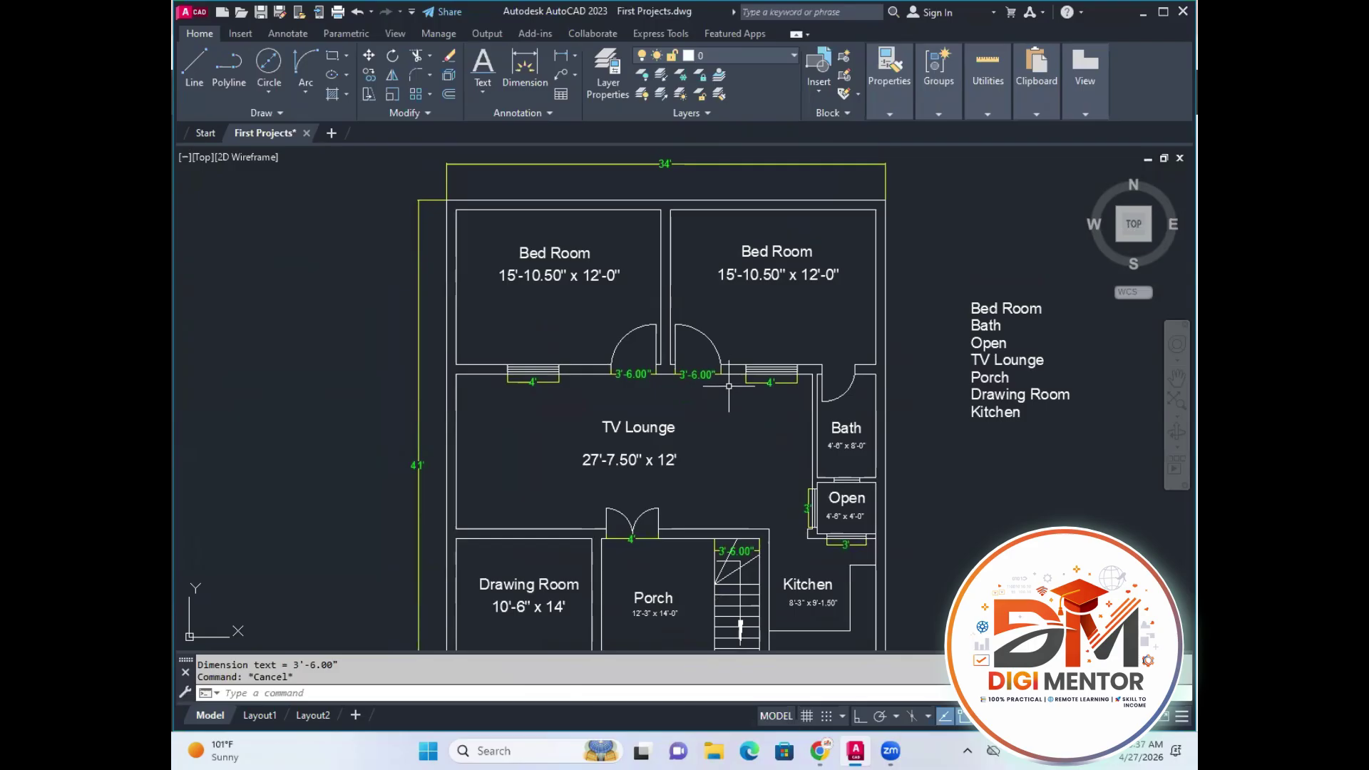
middle_drag(713, 414, 735, 365)
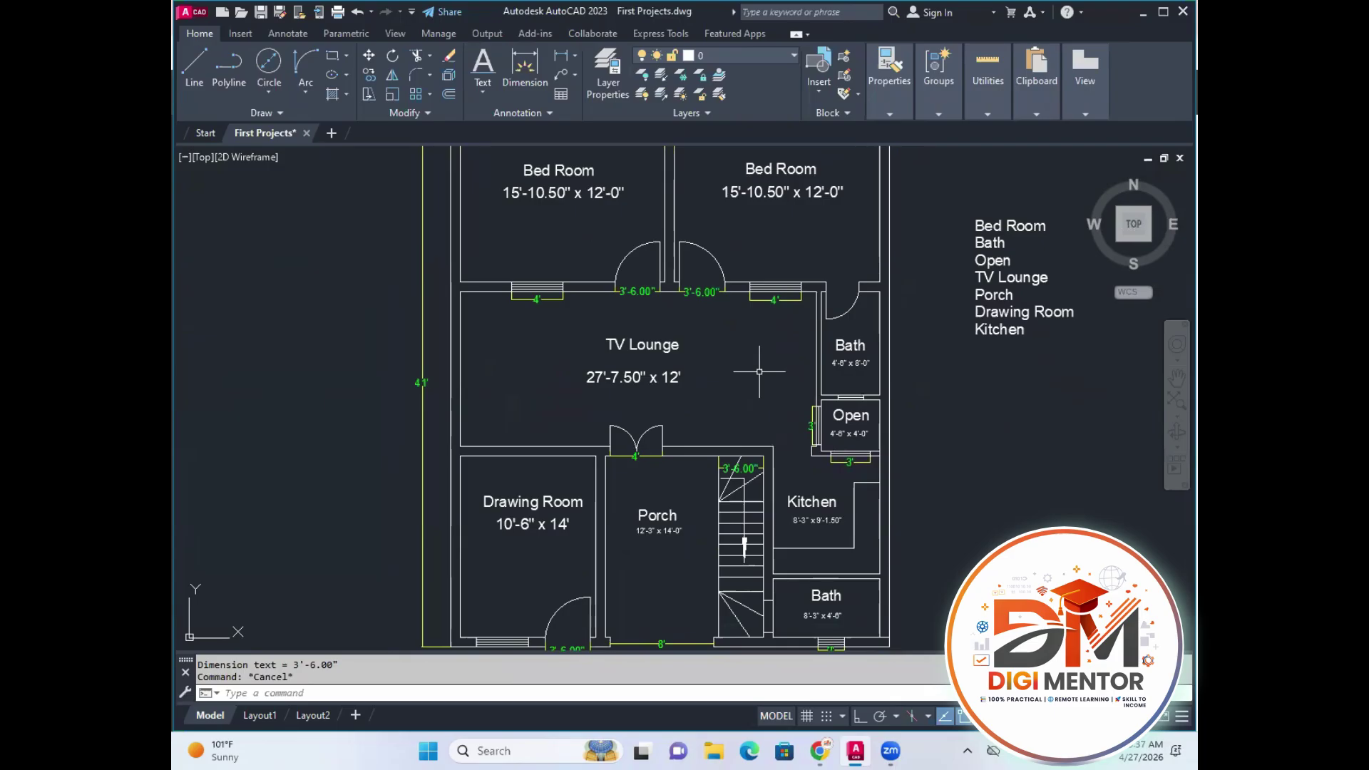
middle_drag(760, 377, 755, 402)
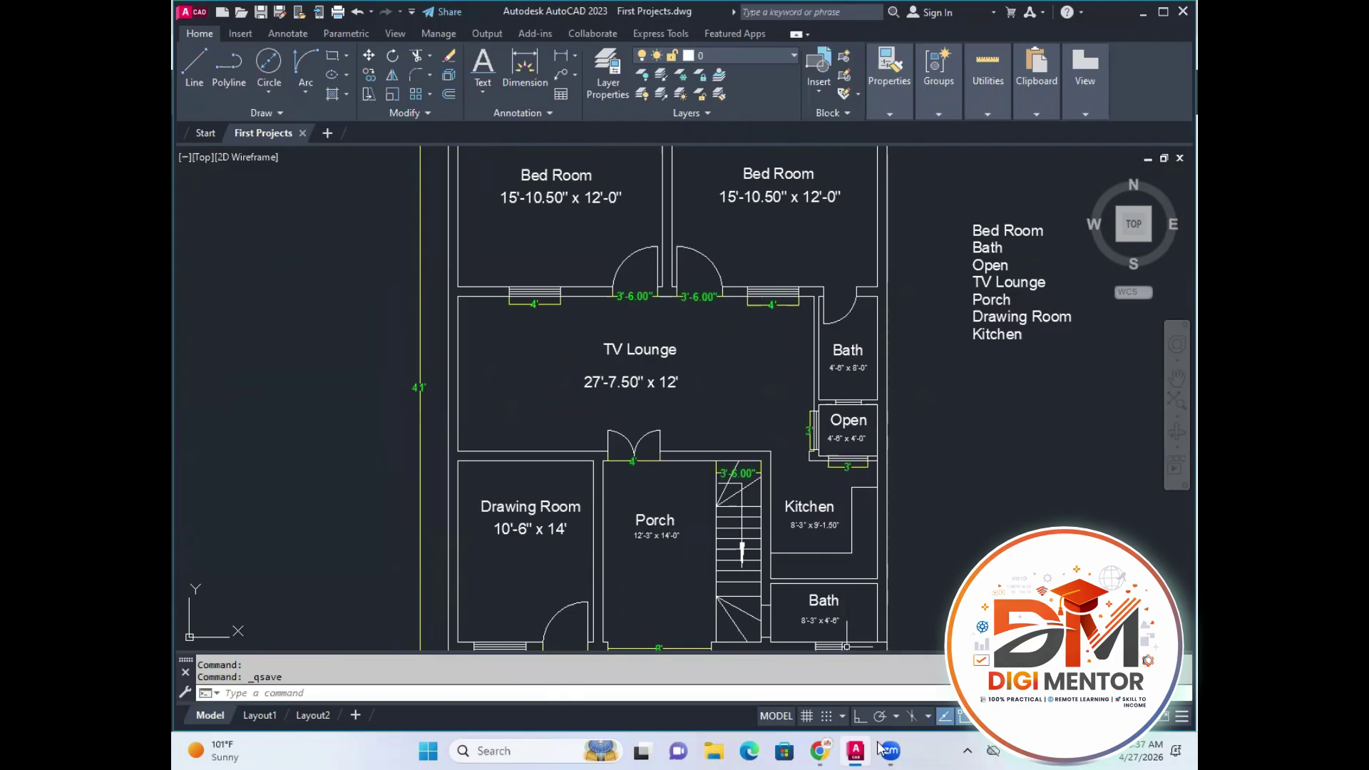
mouse_move(889, 751)
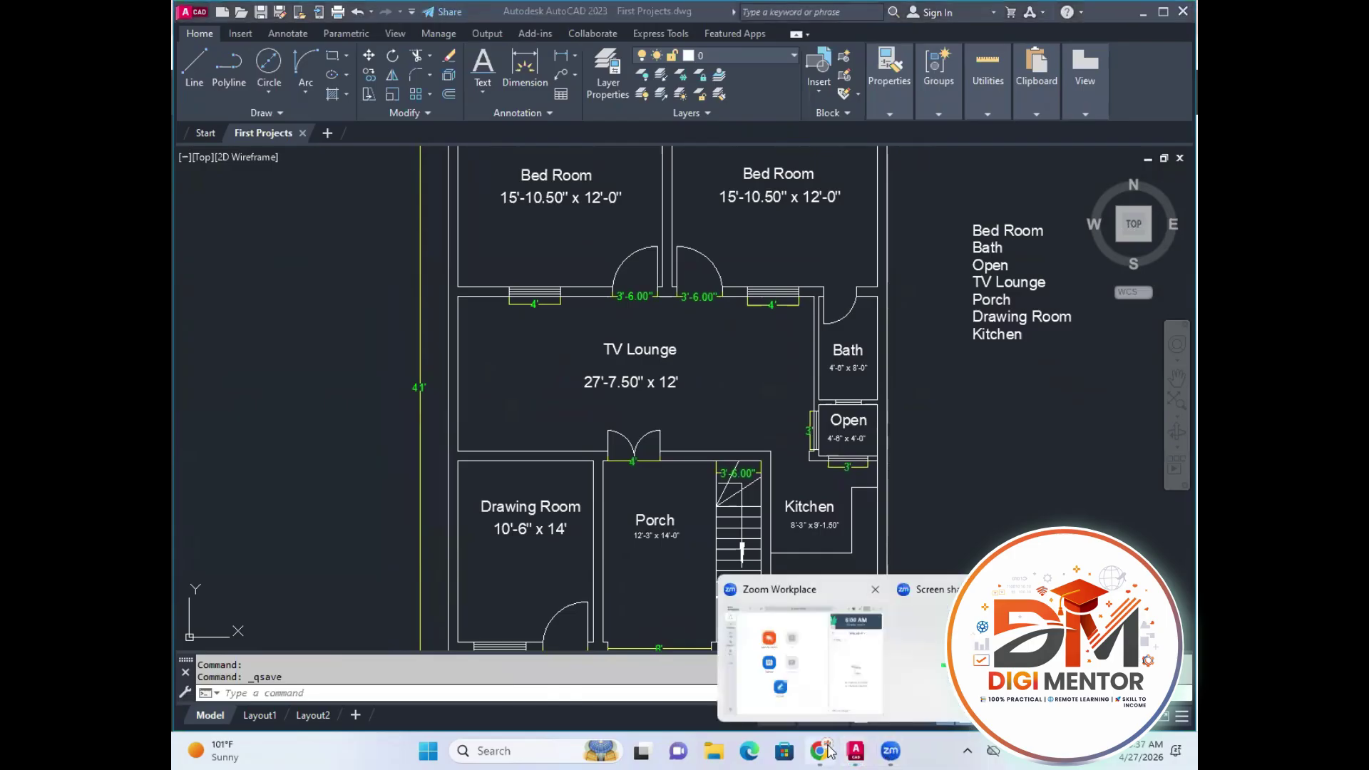